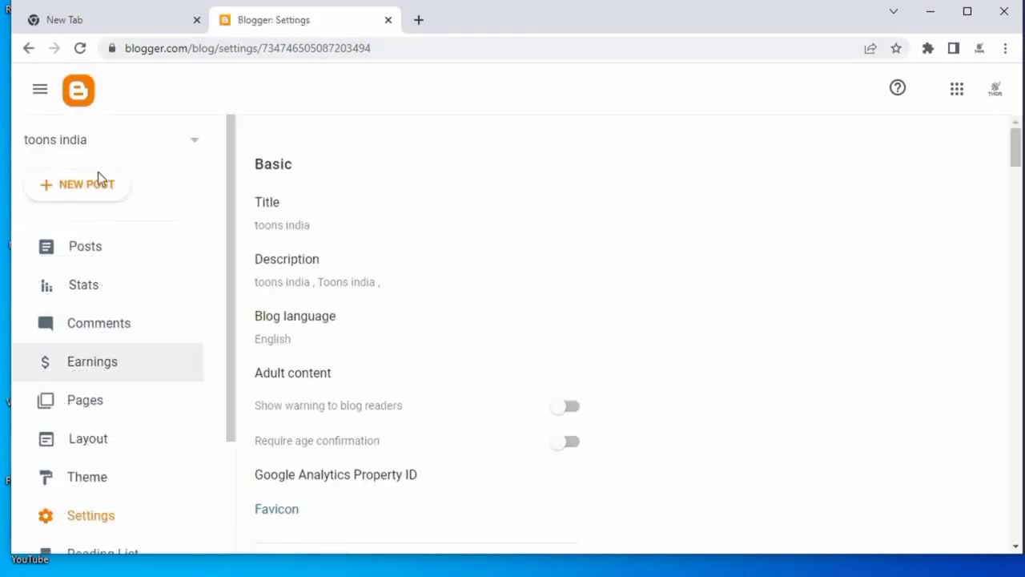
Start creating a new blog titled NEWS 4 ALL.
left_click(199, 139)
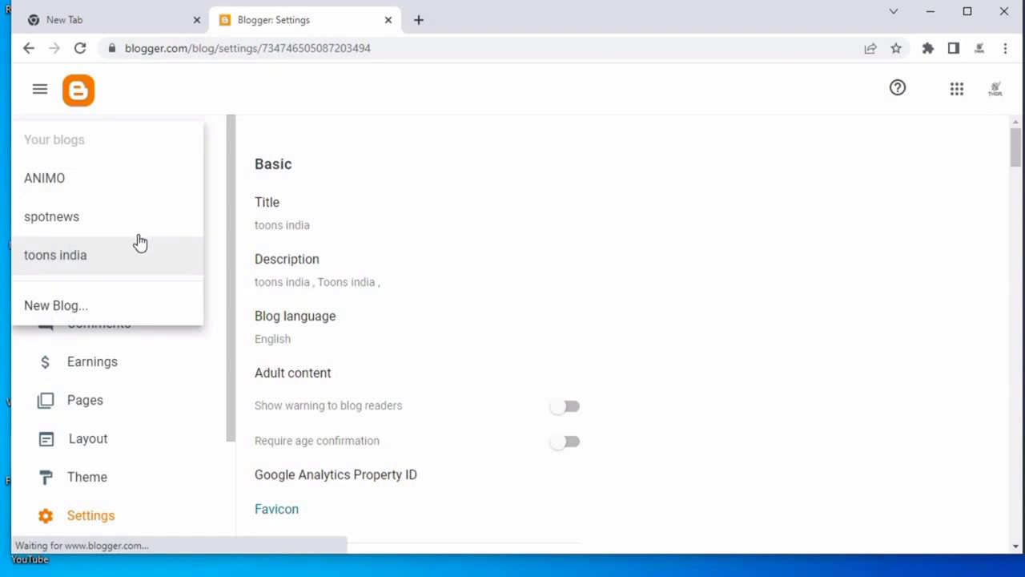
left_click(137, 313)
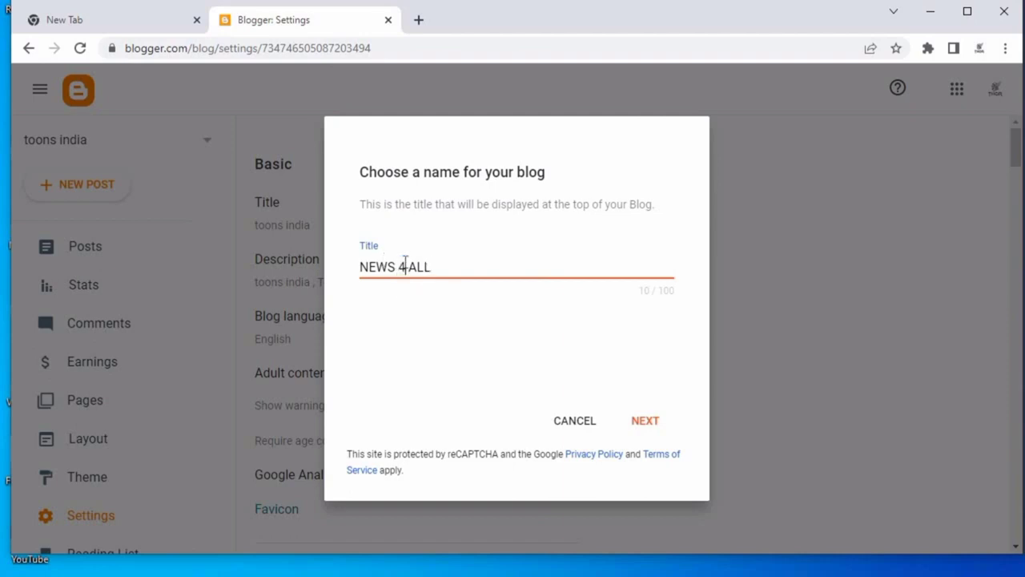
left_click(663, 424)
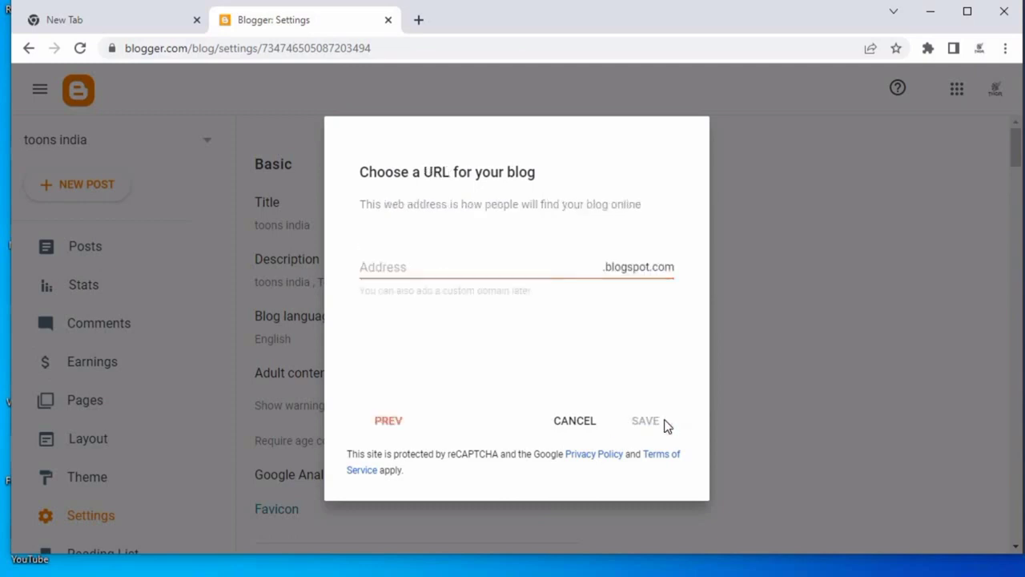
Set the new blog's address to todaynews4al.blogspot.com and save the blog.
left_click(460, 264)
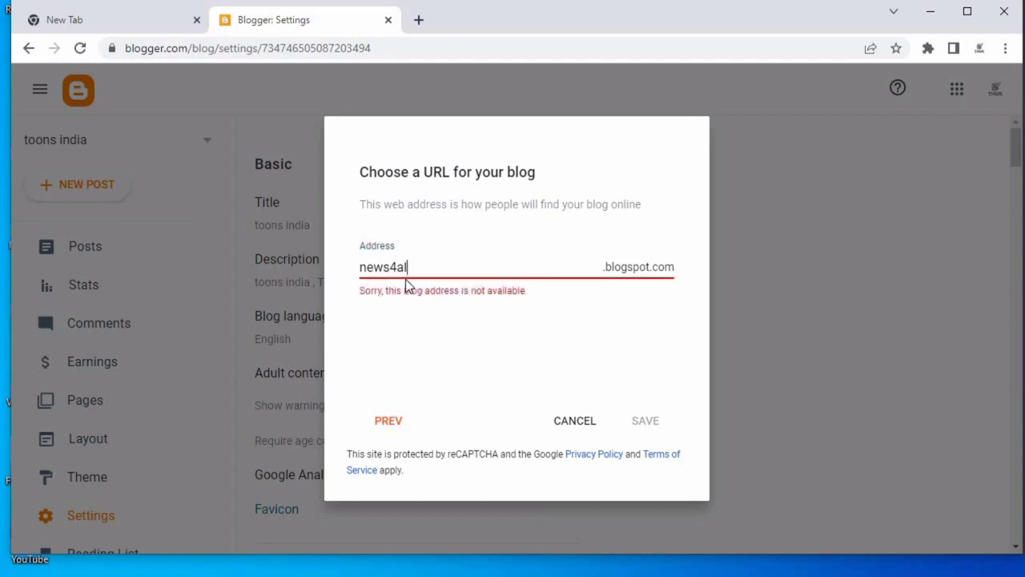
left_click(360, 264)
type("top")
key("BackSpace")
type("day")
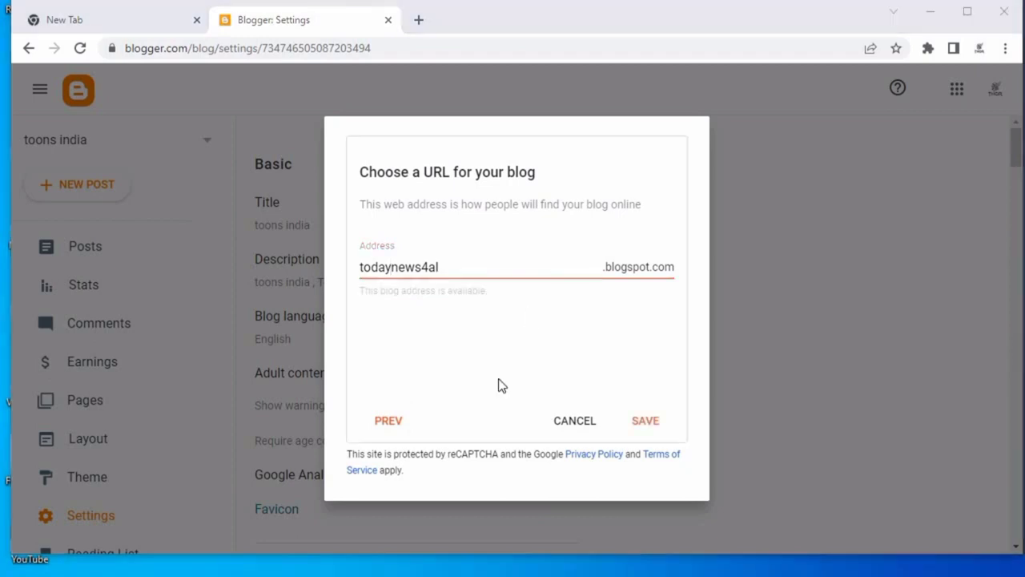
left_click(457, 265)
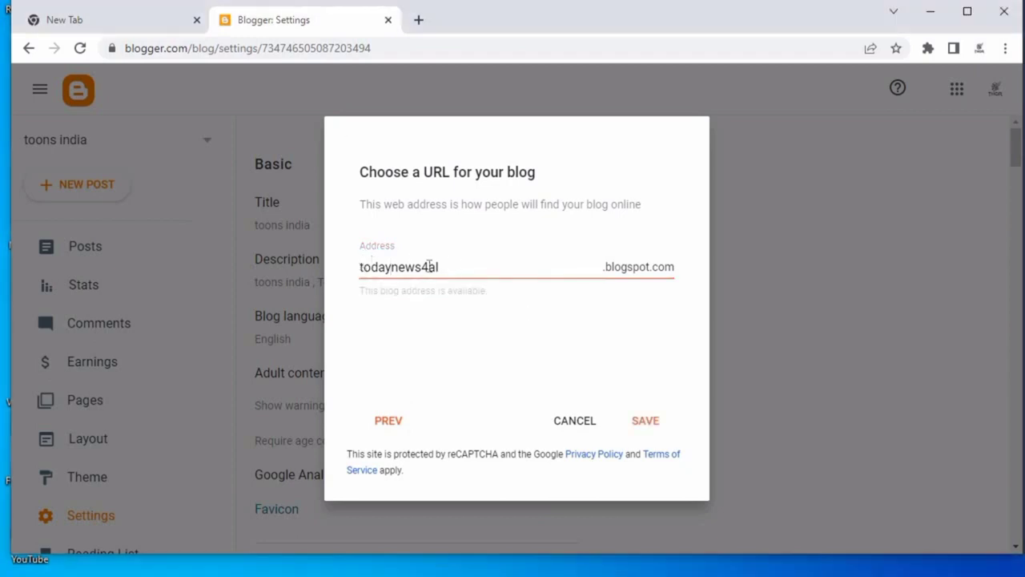
double_click(397, 269)
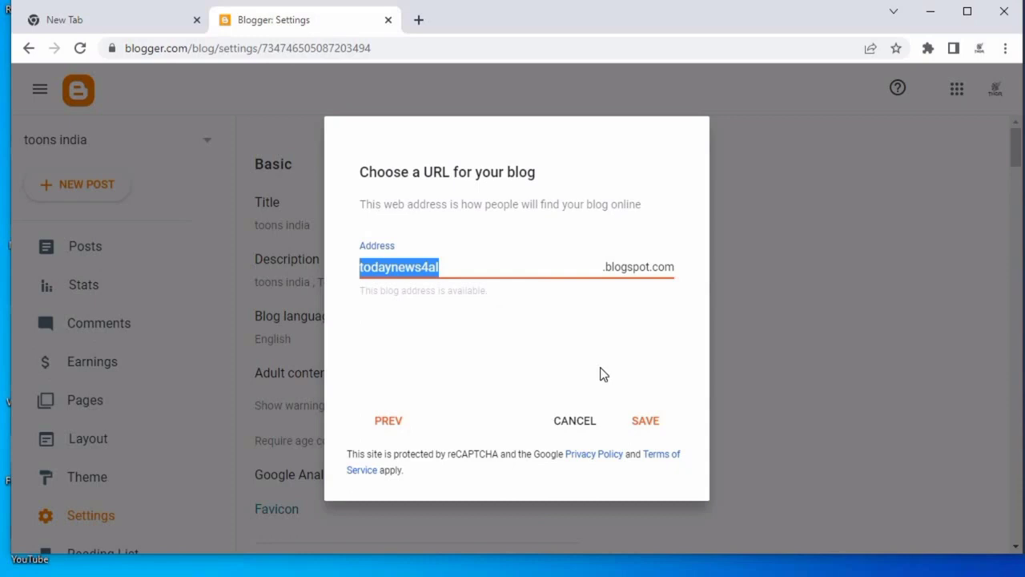
left_click(647, 419)
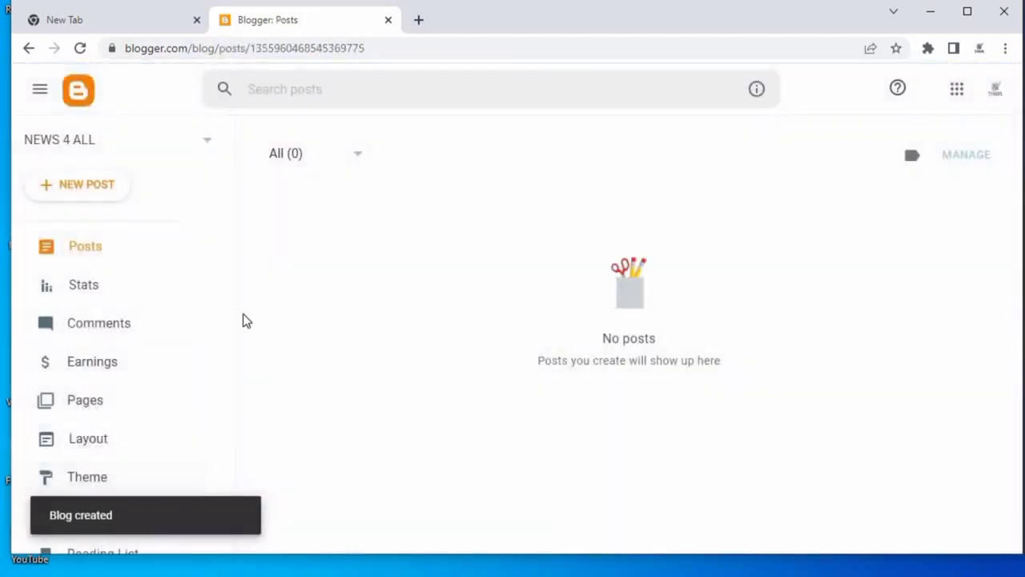
View the new blog in a separate tab and check its title and web address.
scroll(124, 411, "down", 2)
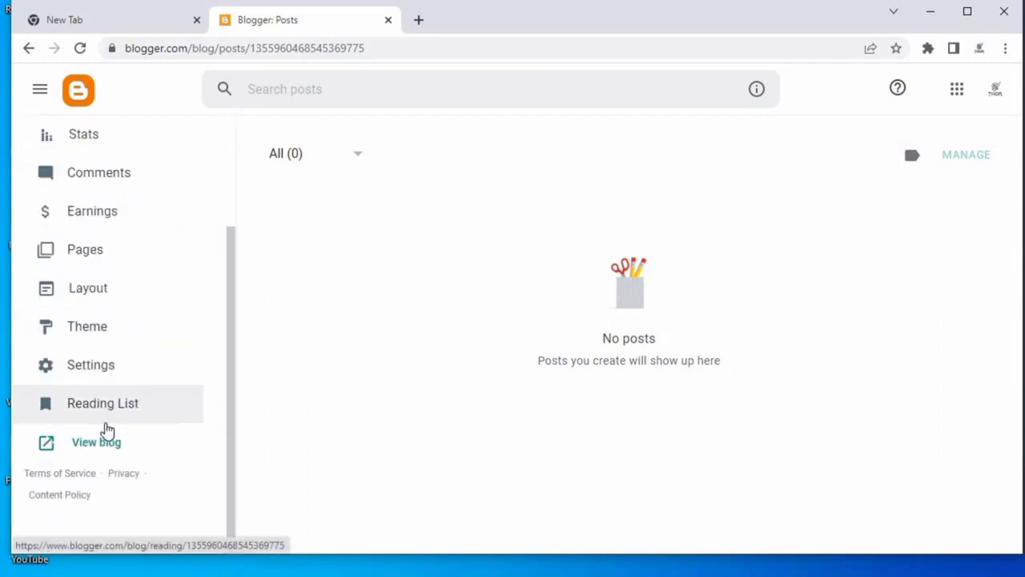
left_click(109, 445)
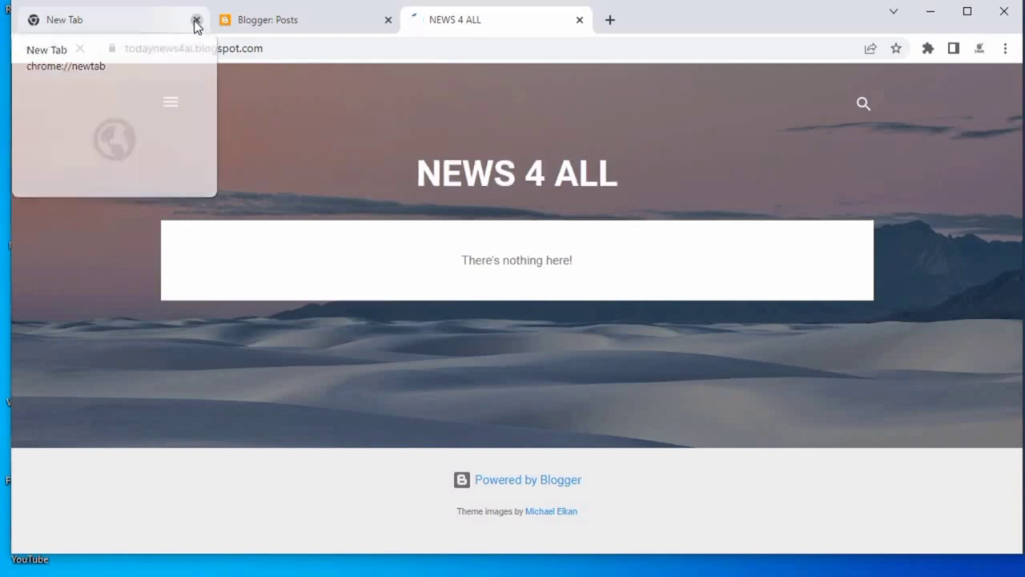
left_click(196, 20)
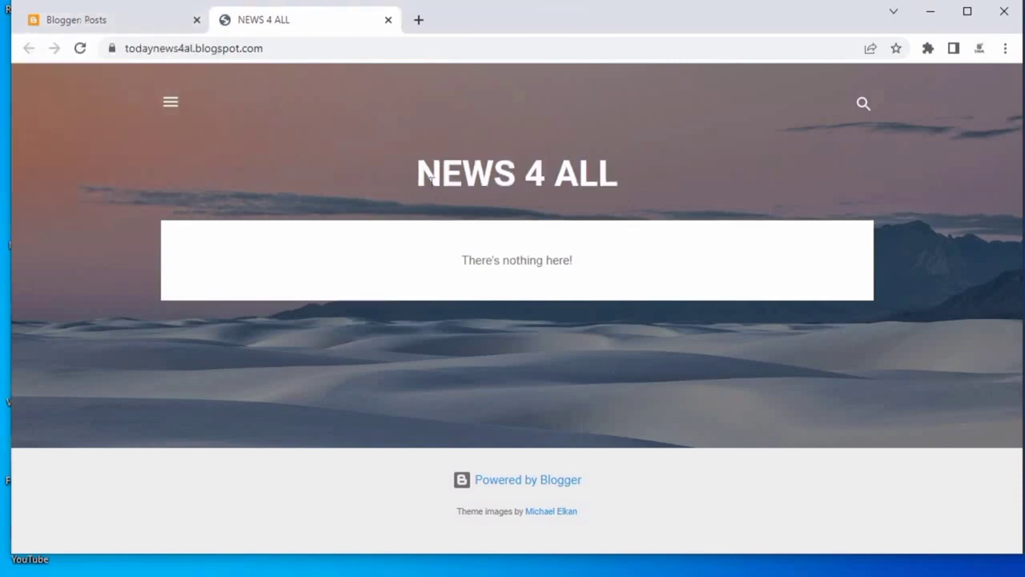
left_click_drag(430, 178, 810, 167)
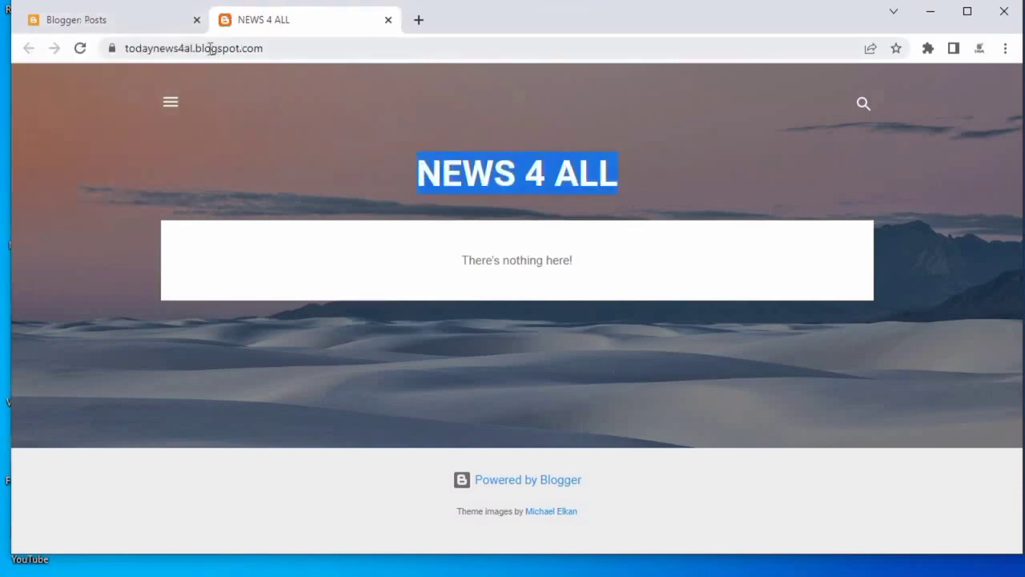
left_click_drag(197, 48, 332, 43)
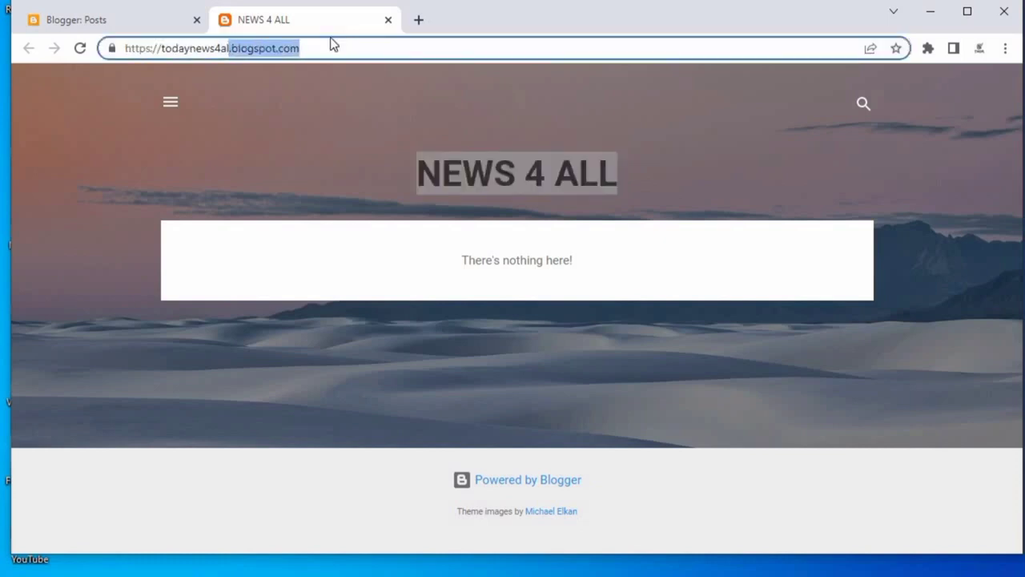
left_click(110, 19)
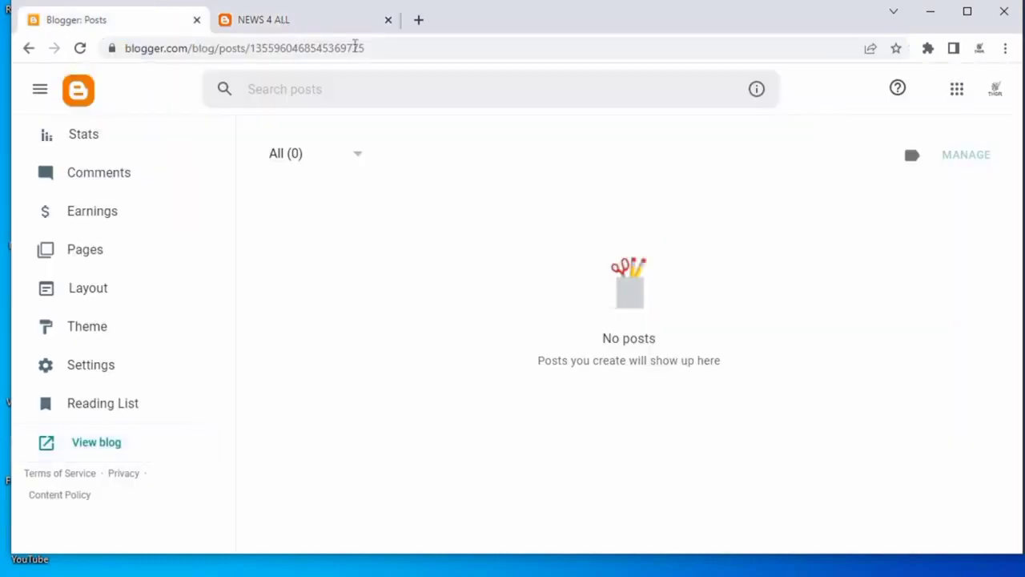
Open the blog's Description setting and copy the prepared two-line description text from the Notepad file.
scroll(144, 349, "up", 4)
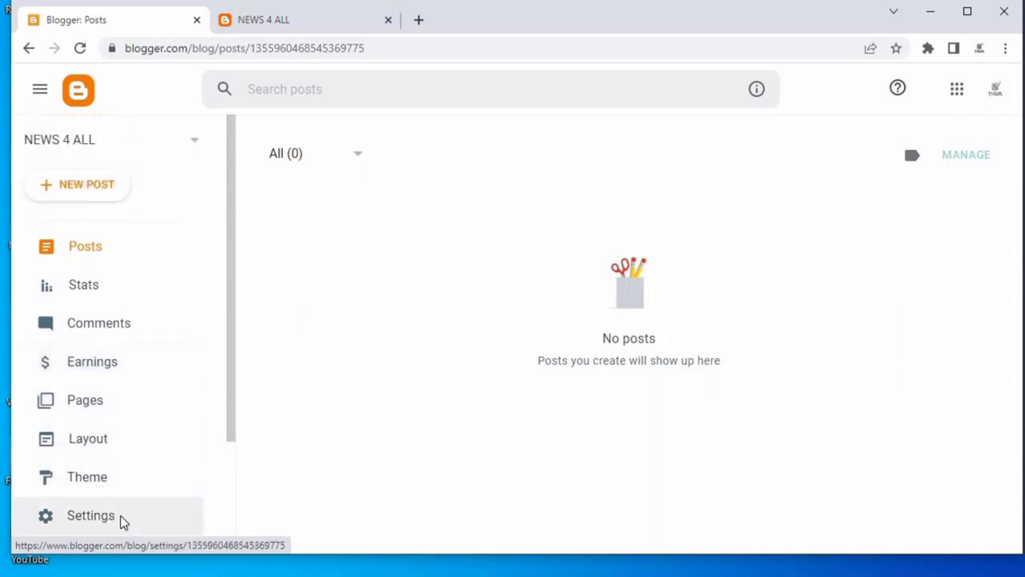
left_click(122, 512)
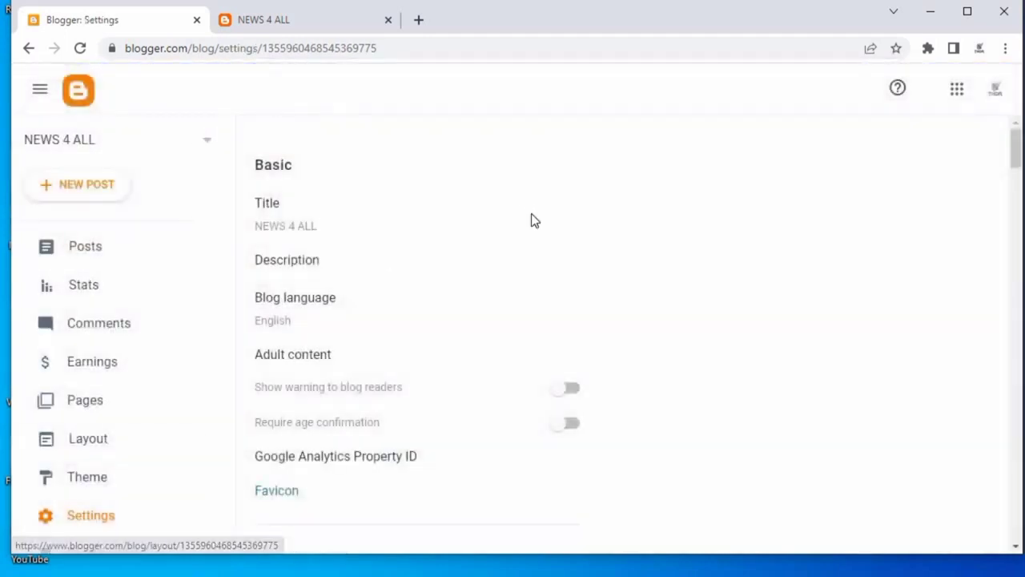
scroll(534, 228, "down", 2)
scroll(441, 244, "up", 1)
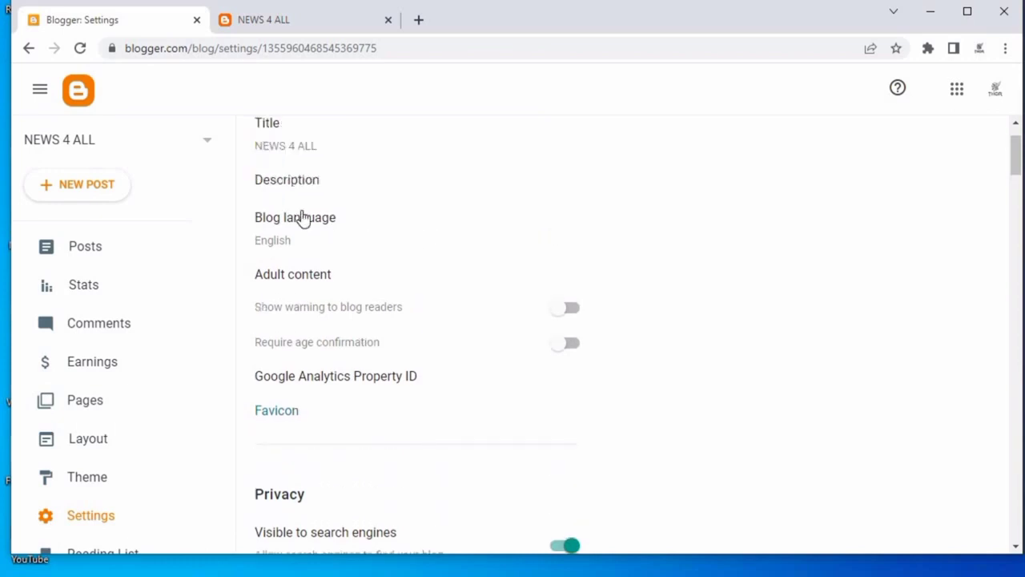
left_click(291, 184)
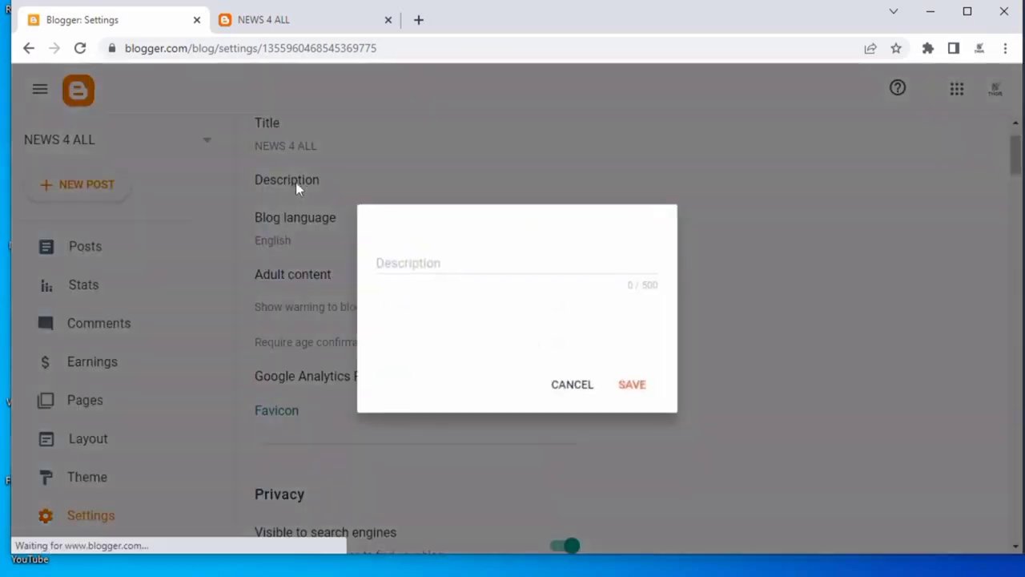
left_click(432, 301)
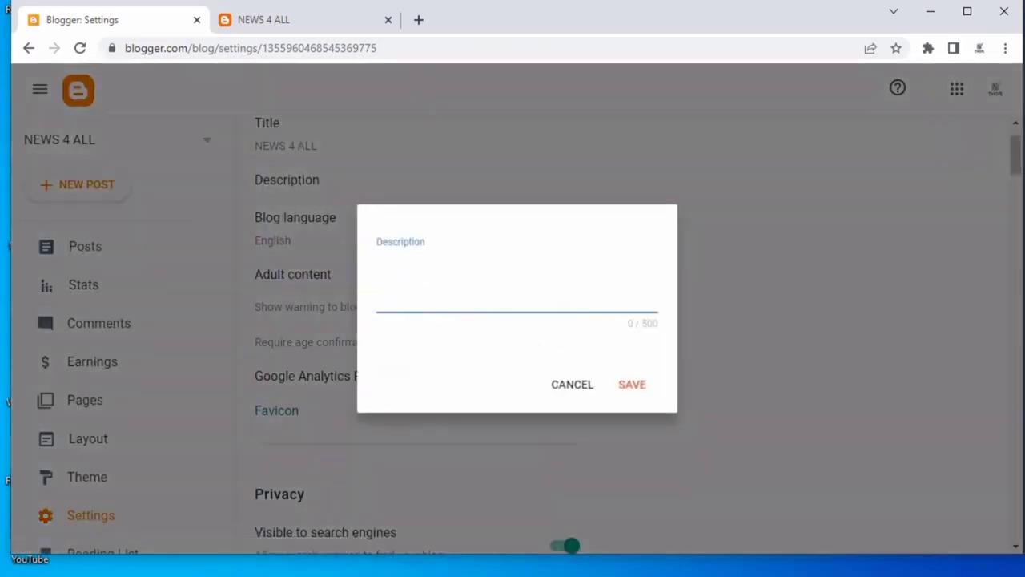
key("alt+Tab")
left_click_drag(587, 173, 627, 281)
left_click_drag(654, 1, 657, 81)
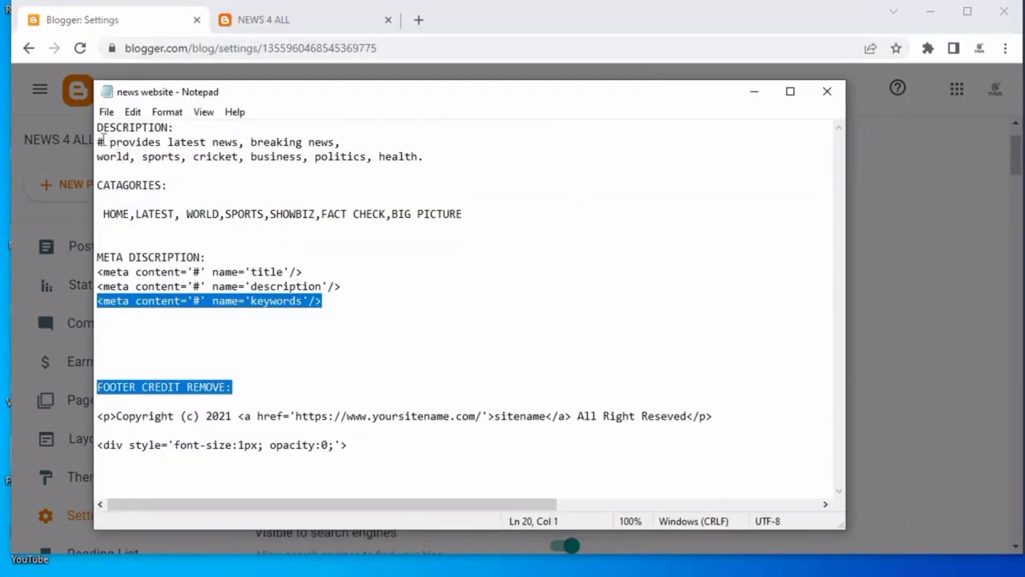
mouse_move(97, 142)
left_mouse_down()
mouse_move(416, 141)
mouse_move(428, 156)
left_mouse_up()
right_click(424, 157)
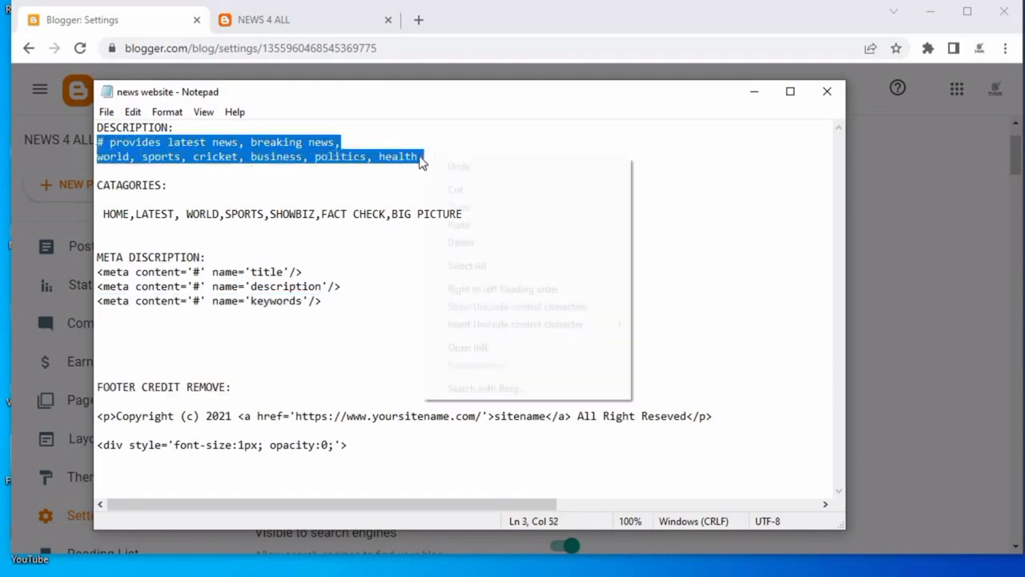
left_click(448, 202)
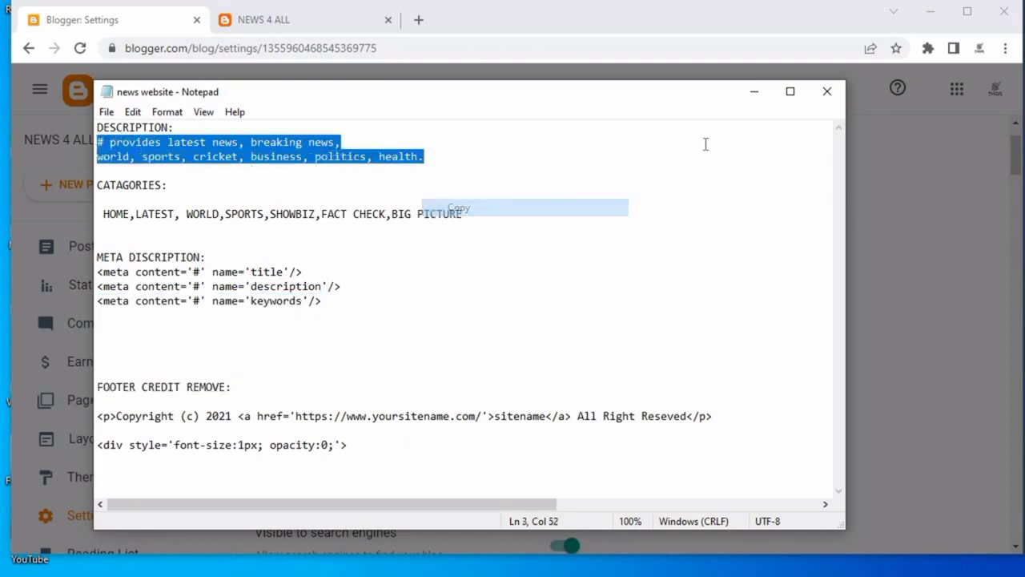
Paste the copied description text into the Description field.
left_click(754, 91)
right_click(422, 269)
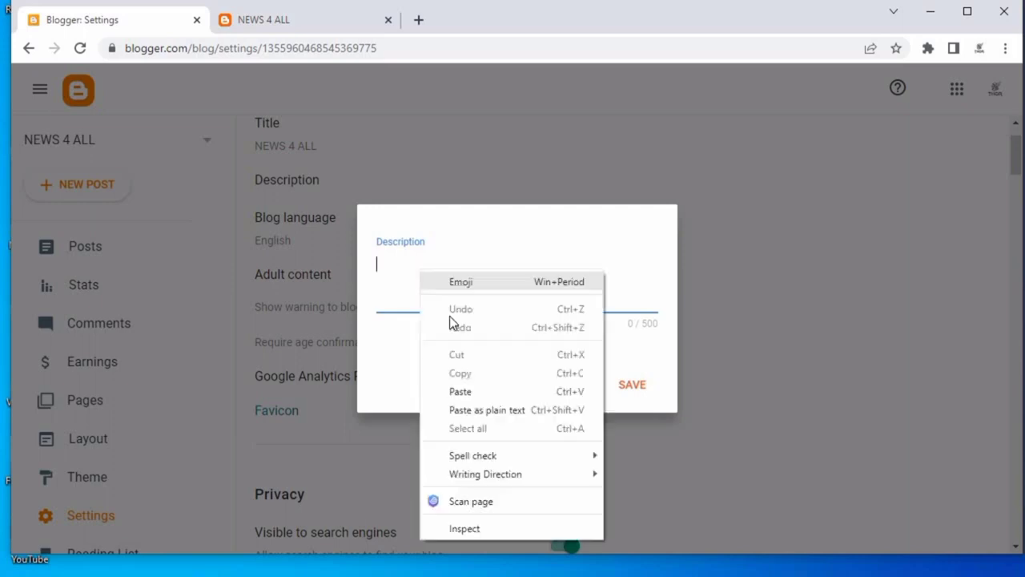
left_click(476, 394)
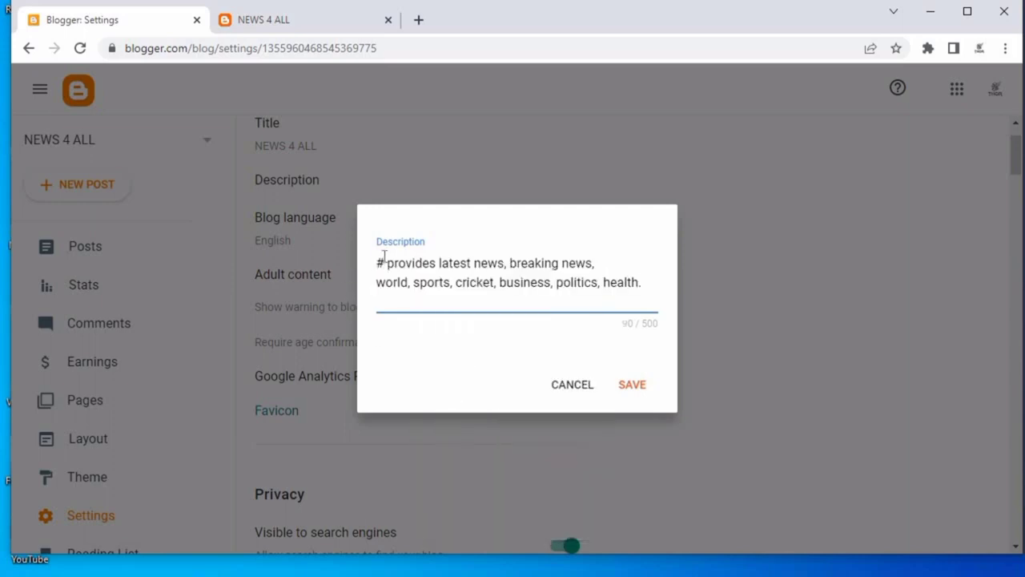
Copy the blog title NEWS 4 ALL from the blog's home page.
left_click(297, 25)
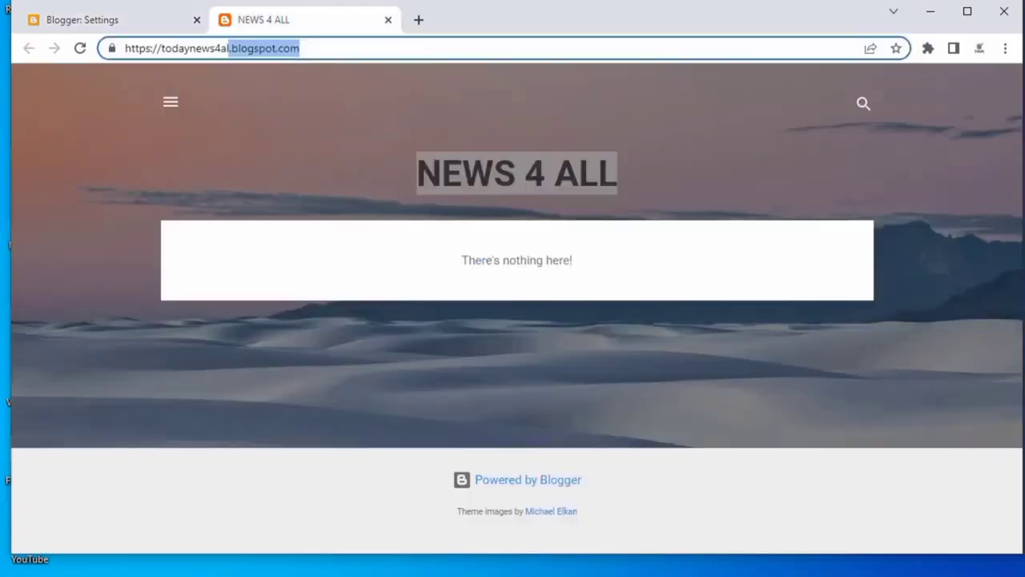
right_click(439, 169)
left_click(478, 179)
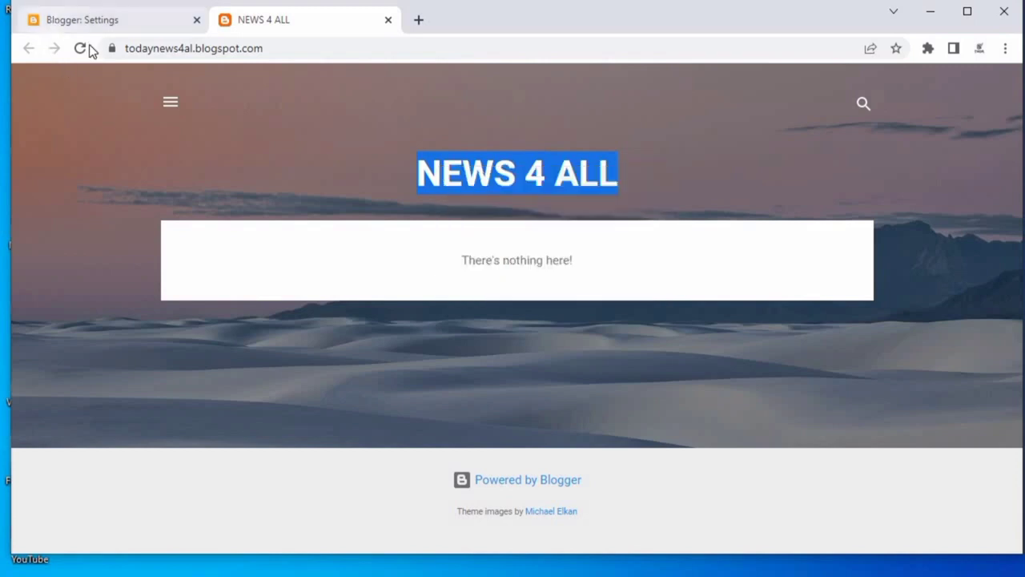
left_click(88, 19)
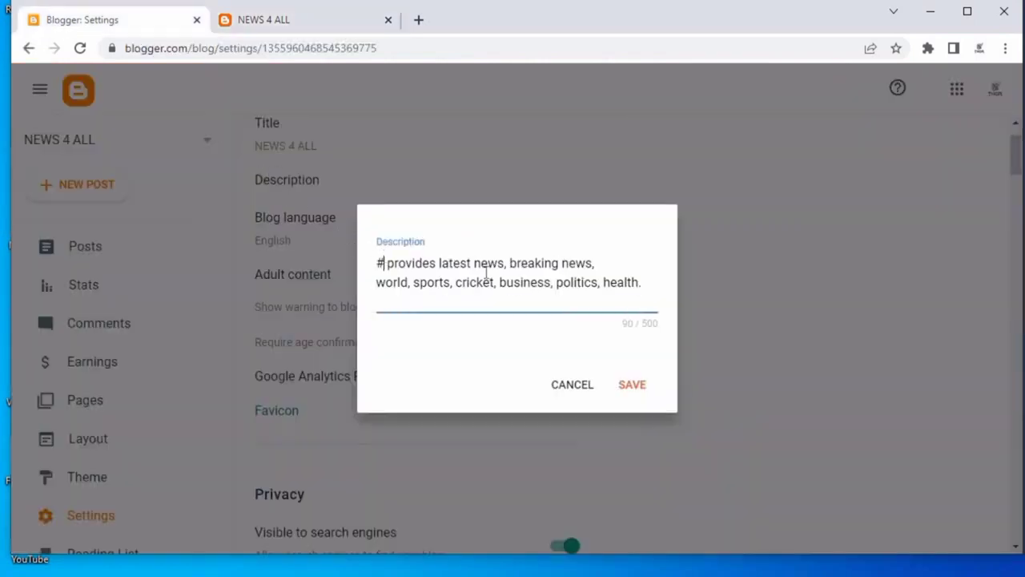
Replace the leading # in the description with the blog title and save the description.
key("BackSpace")
key("ctrl+v")
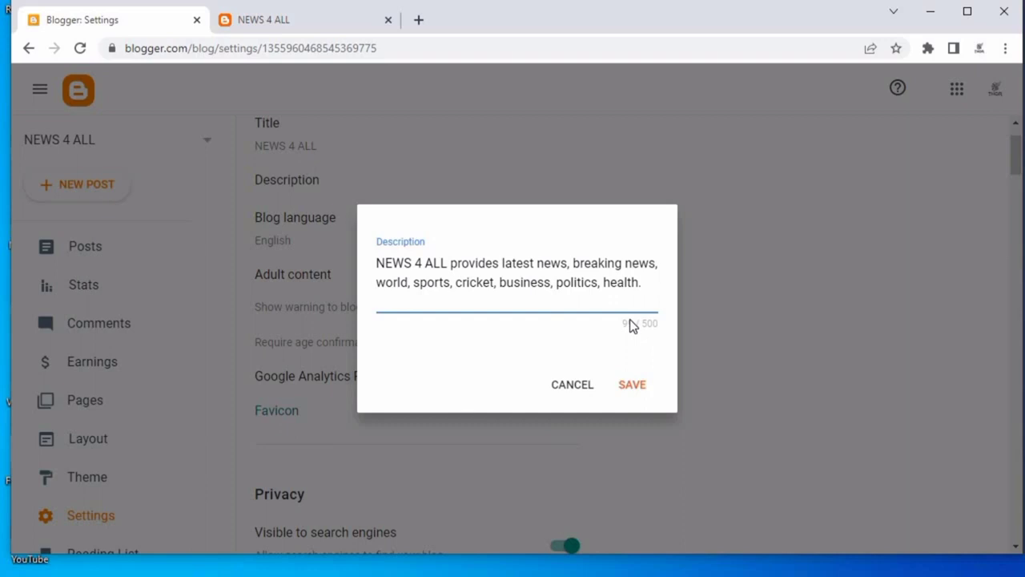
type(".")
key("BackSpace")
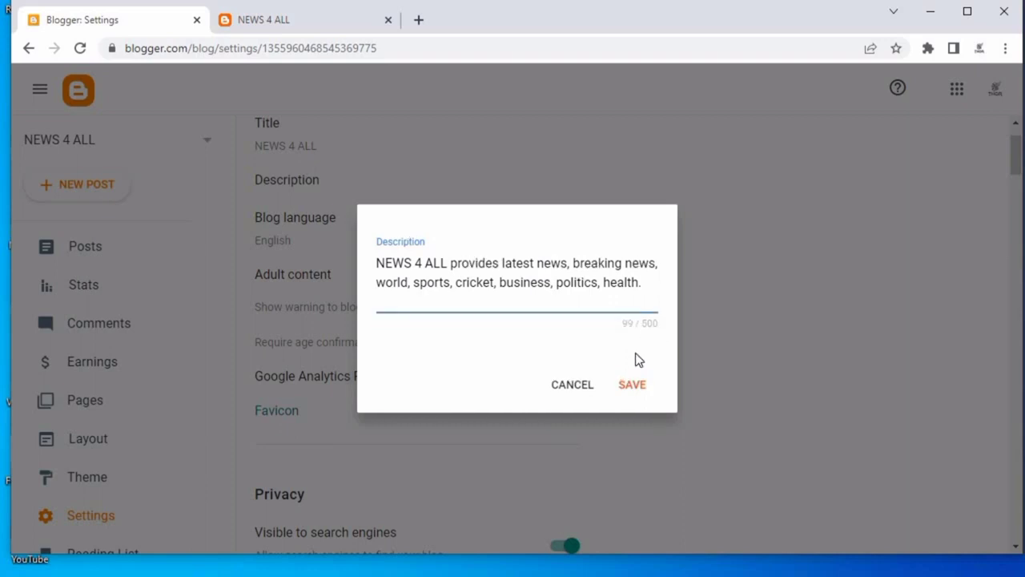
left_click(636, 384)
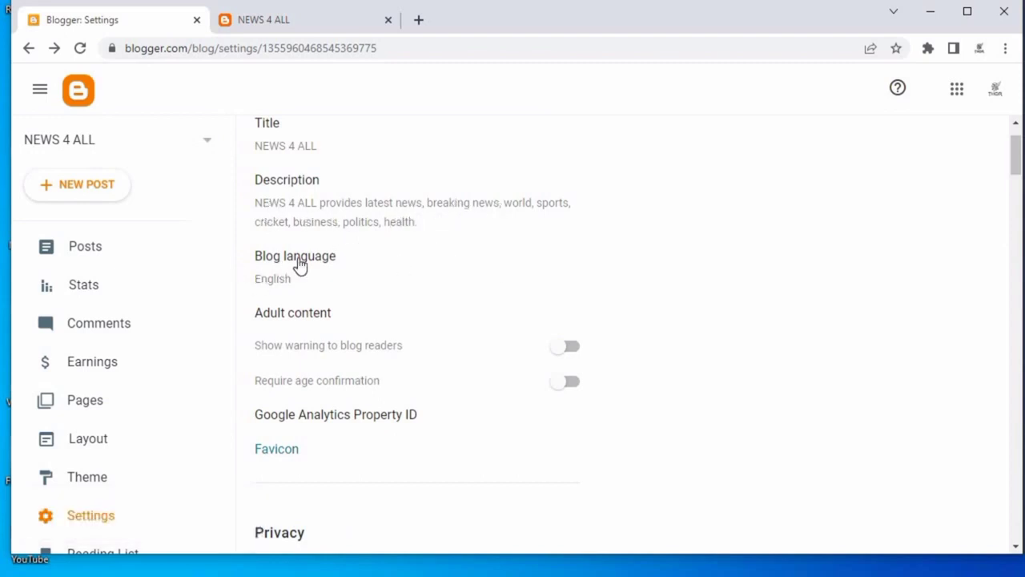
Open the Blog language options and close them without changing anything.
left_click(275, 278)
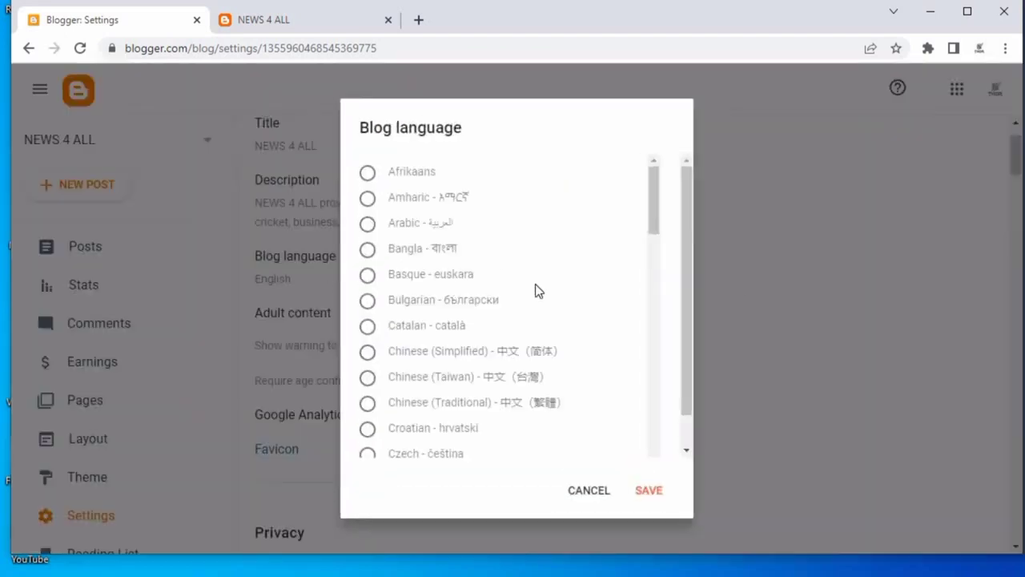
left_click(602, 490)
Open the Favicon configuration page and close the blog preview tab.
scroll(481, 315, "down", 1)
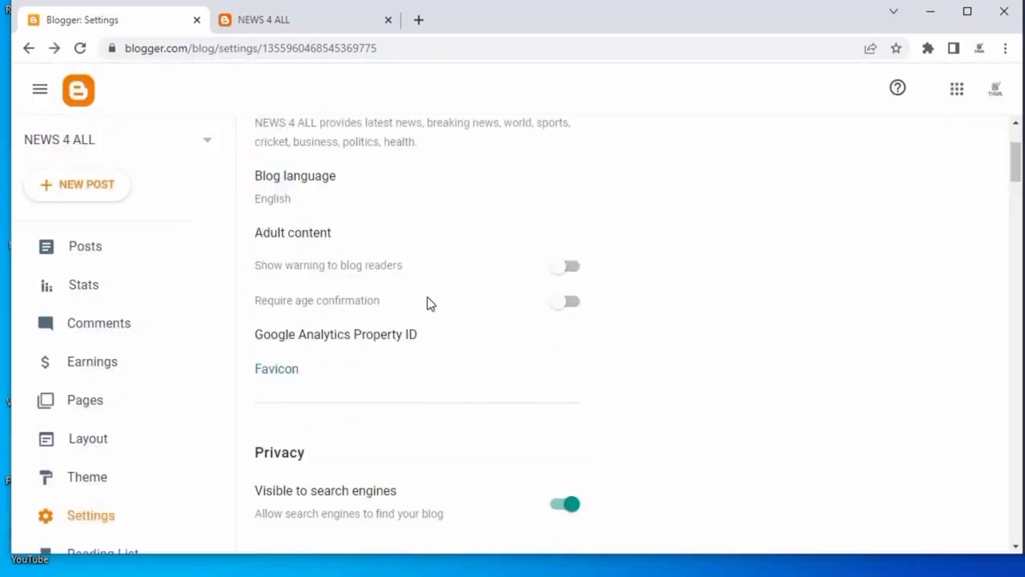
scroll(430, 311, "down", 1)
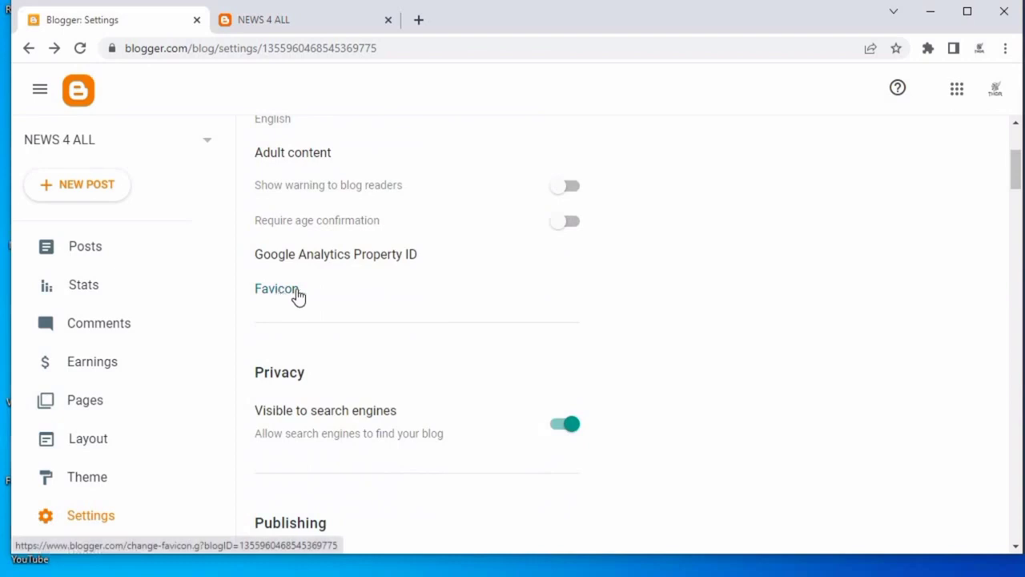
left_click(296, 290)
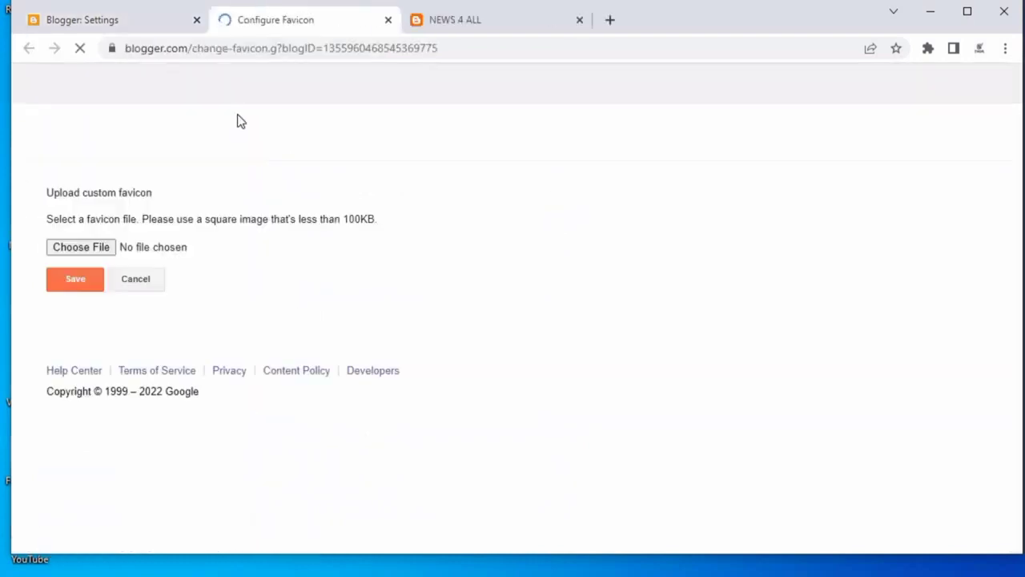
left_click(426, 26)
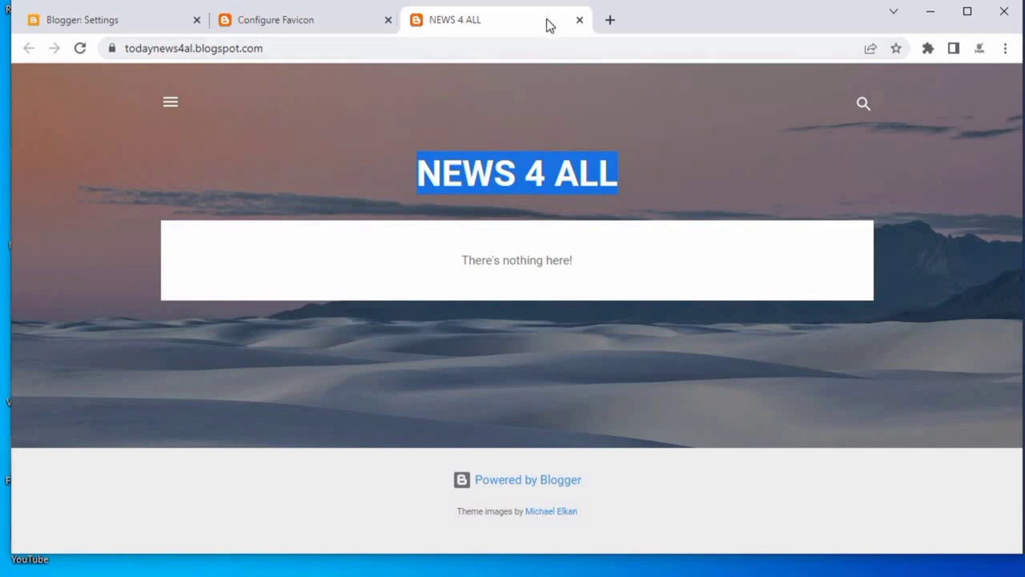
left_click(579, 20)
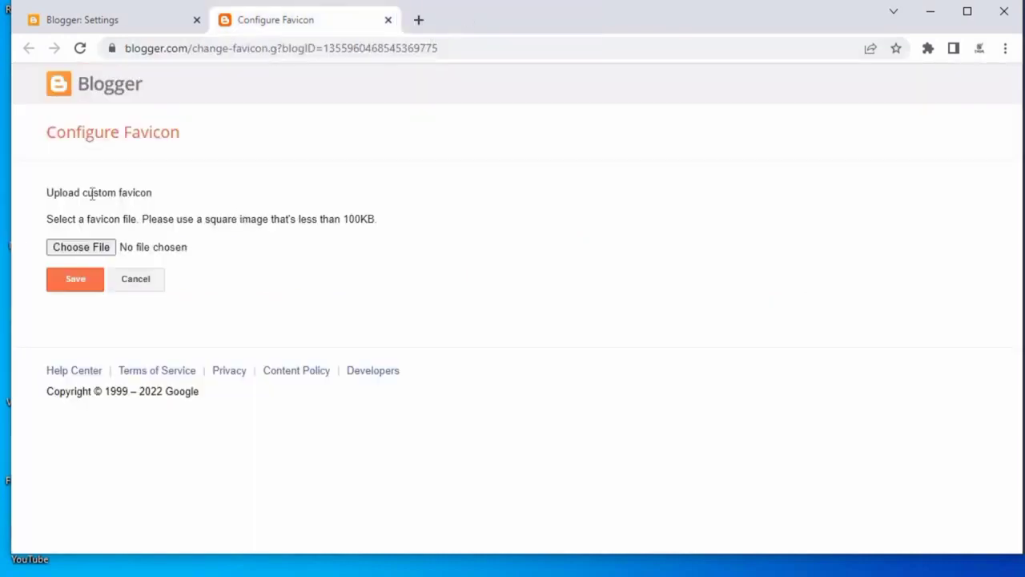
Search the web for favicon.ico in a new tab and open the favicon.io site.
left_click(422, 17)
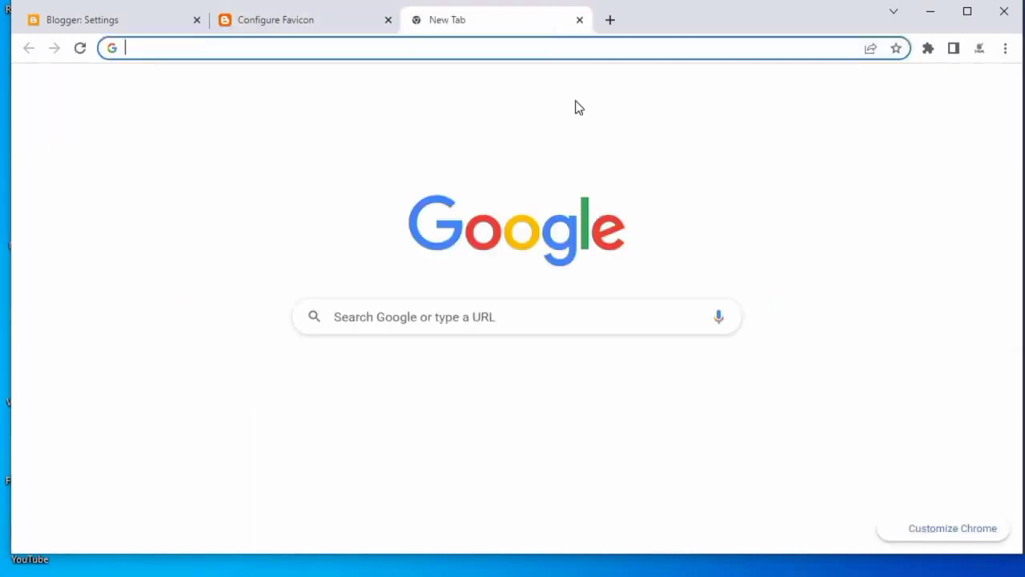
type("faviv")
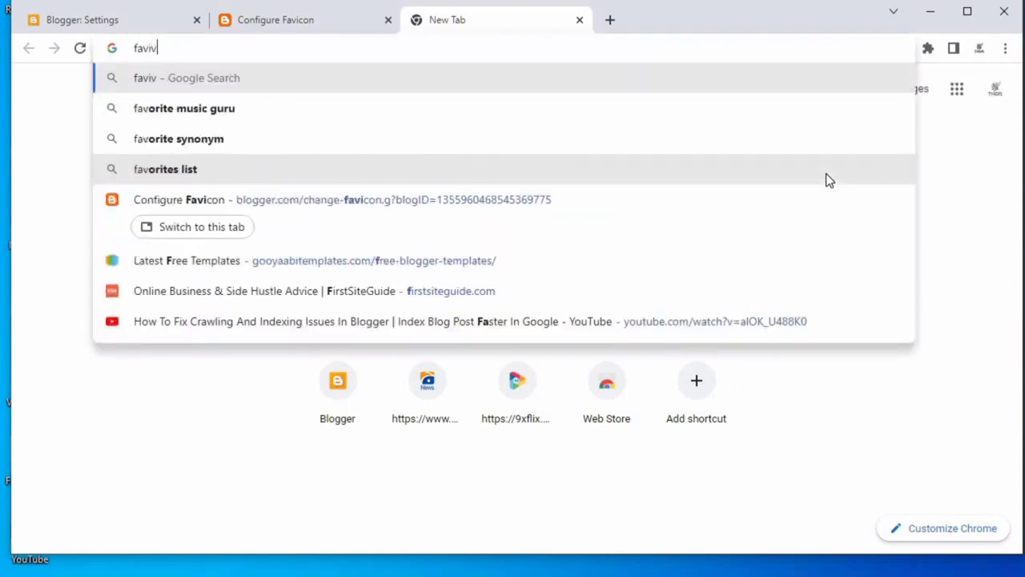
key("BackSpace")
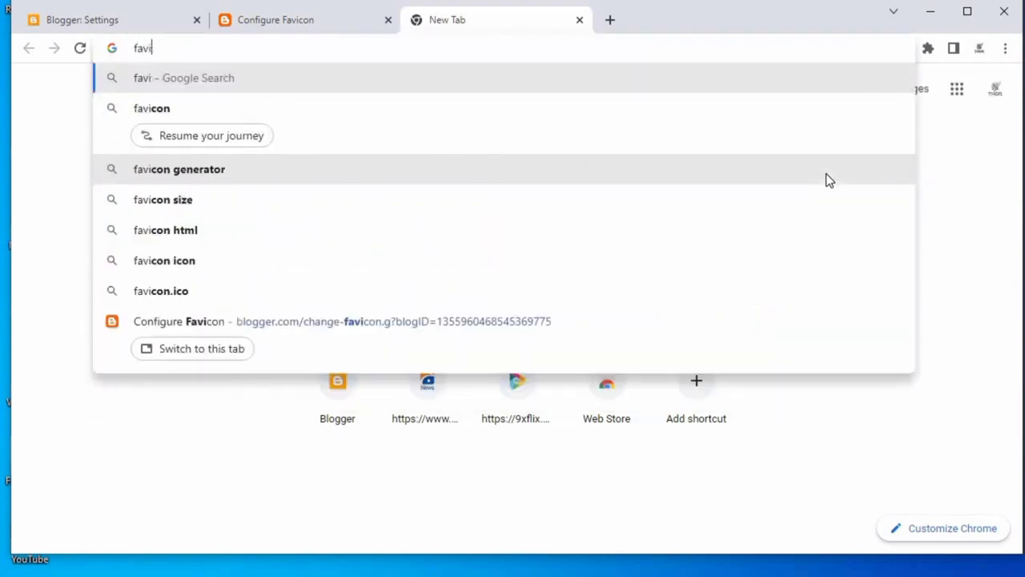
type("co")
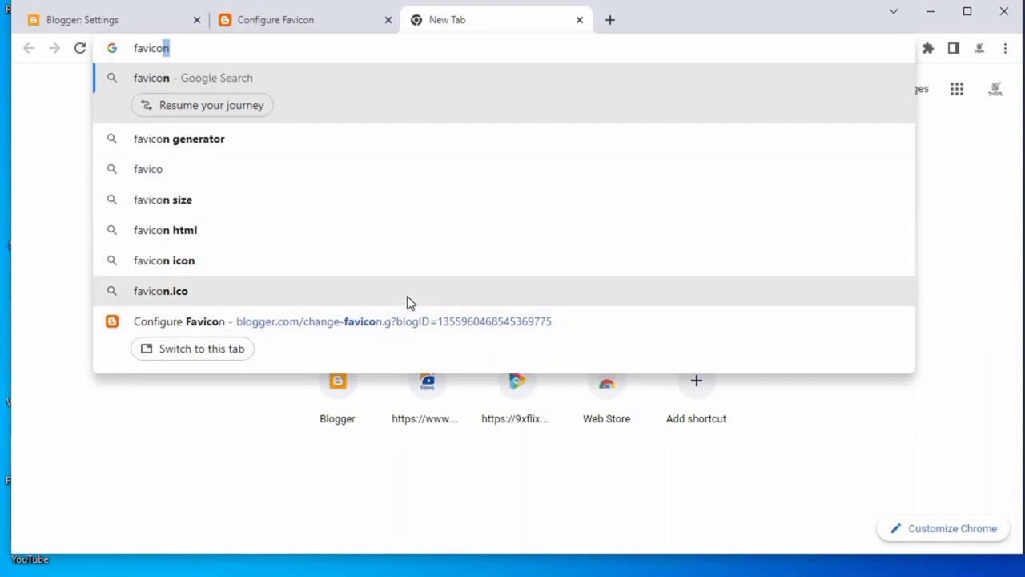
left_click(406, 301)
scroll(82, 330, "down", 4)
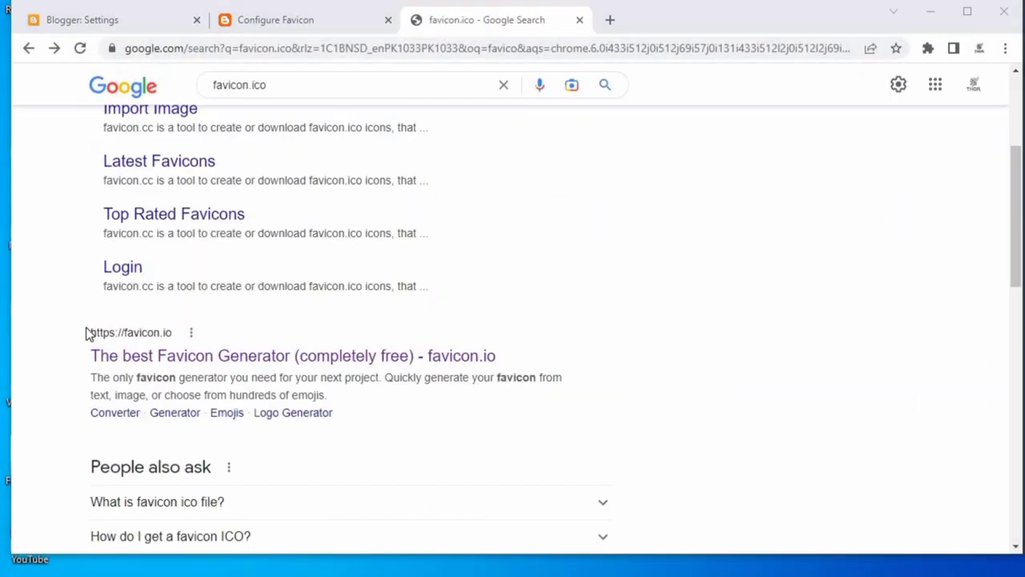
mouse_move(88, 327)
left_mouse_down()
mouse_move(228, 329)
mouse_move(228, 342)
left_mouse_up()
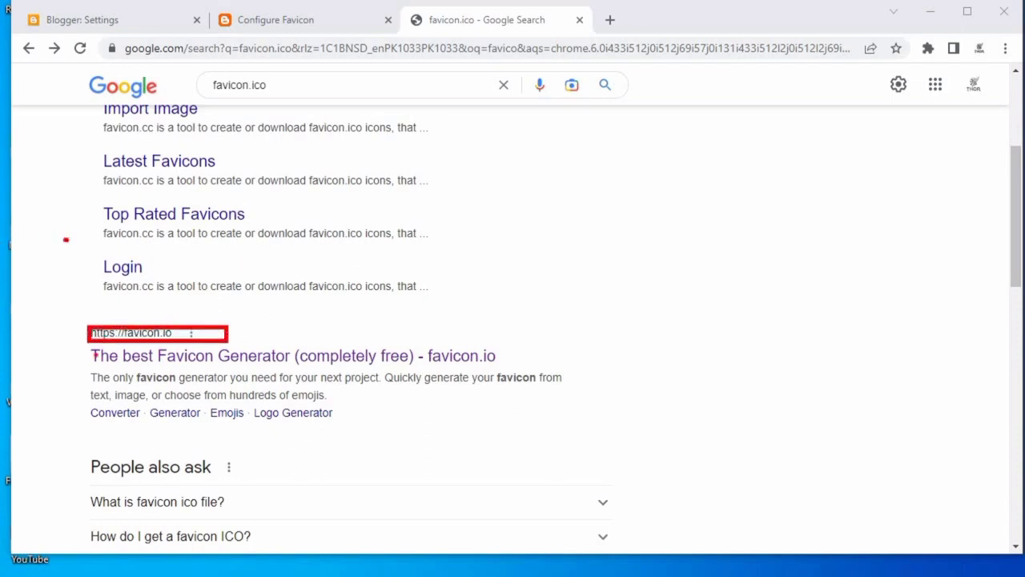
key("Escape")
left_click(137, 352)
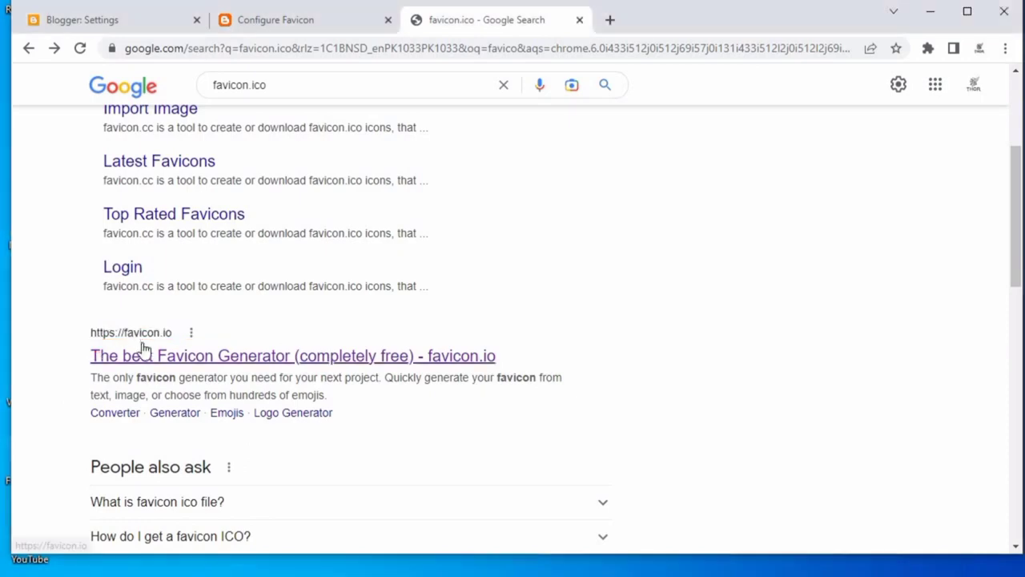
Open the text-to-ICO favicon generator and set the favicon text to ALL.
scroll(441, 267, "down", 4)
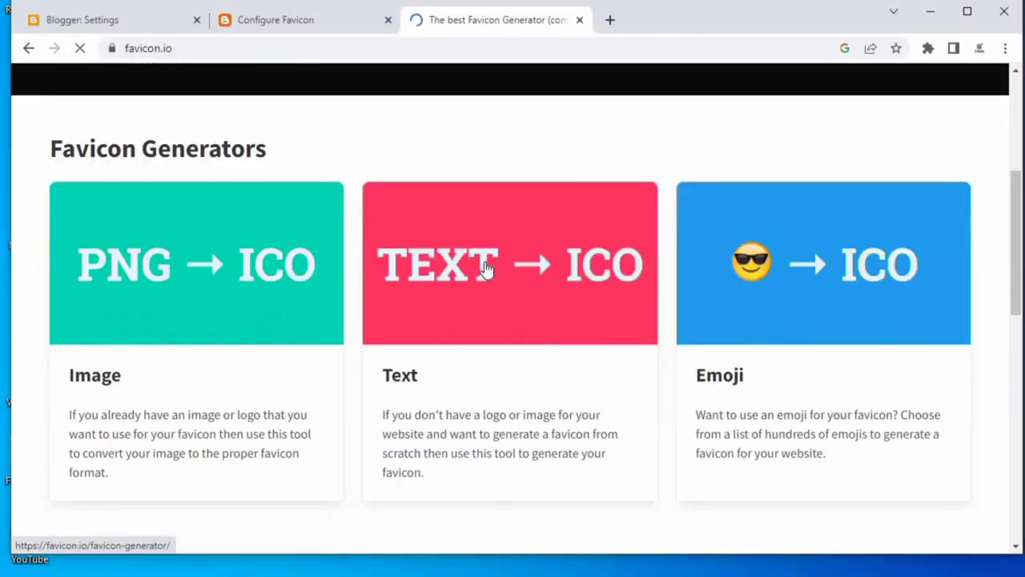
left_click(486, 264)
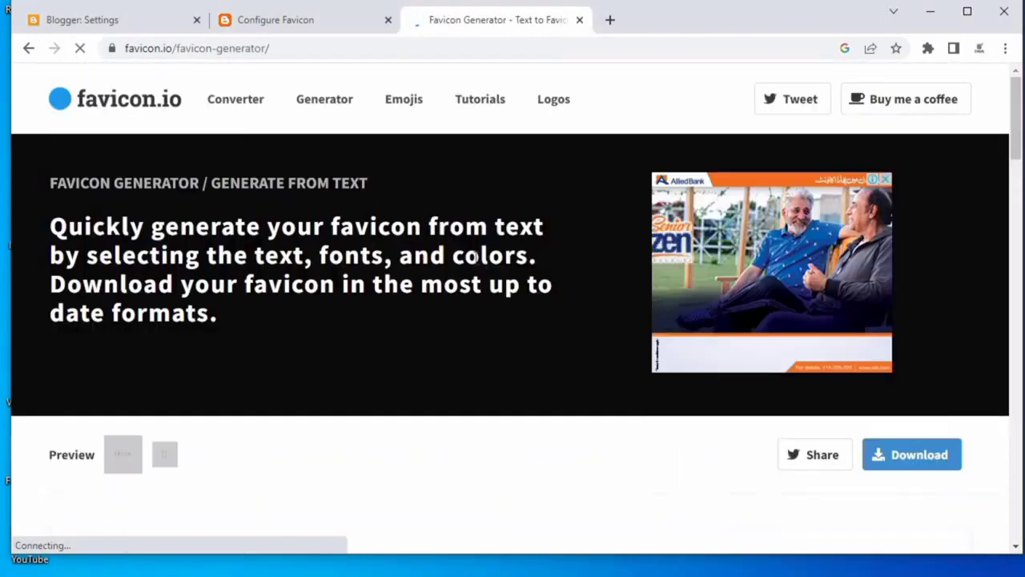
scroll(487, 264, "down", 4)
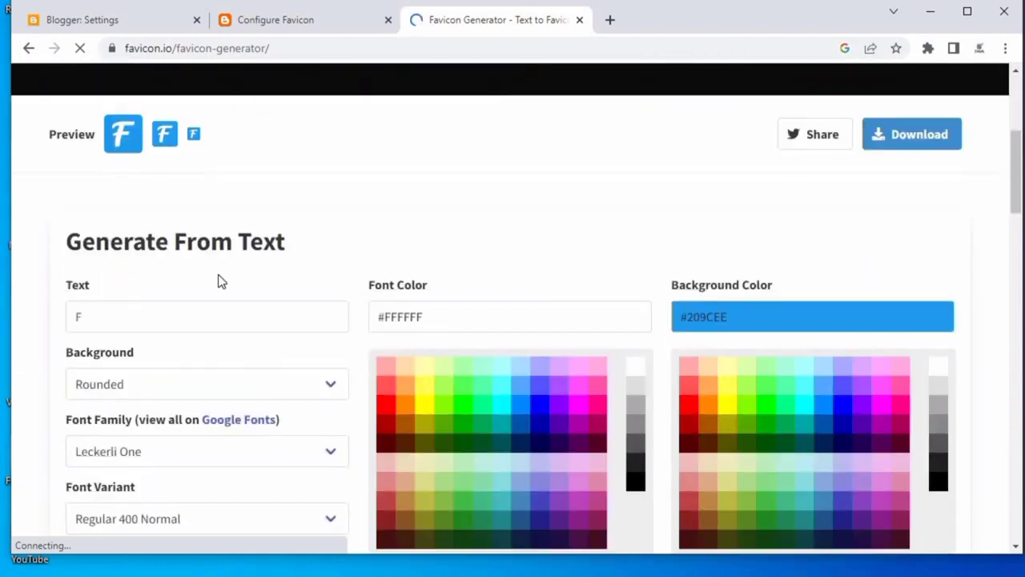
left_click(174, 311)
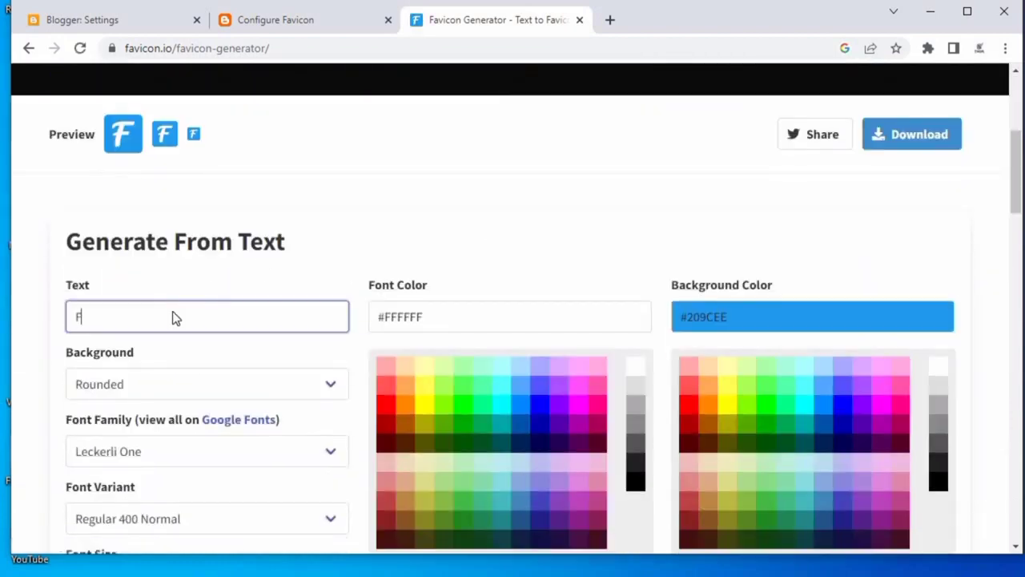
key("BackSpace")
type("NEWS")
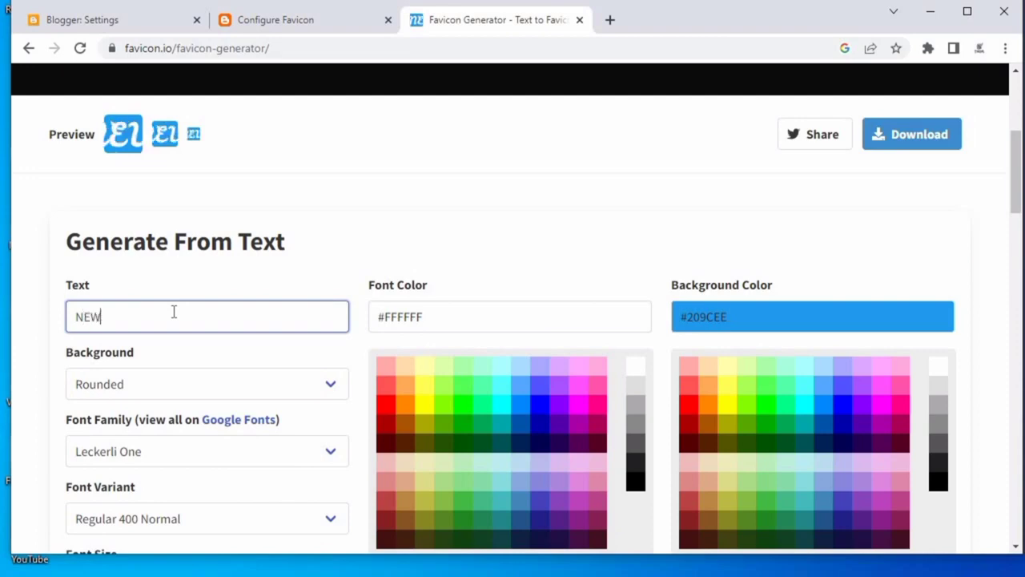
key("BackSpace")
key("BackSpace")
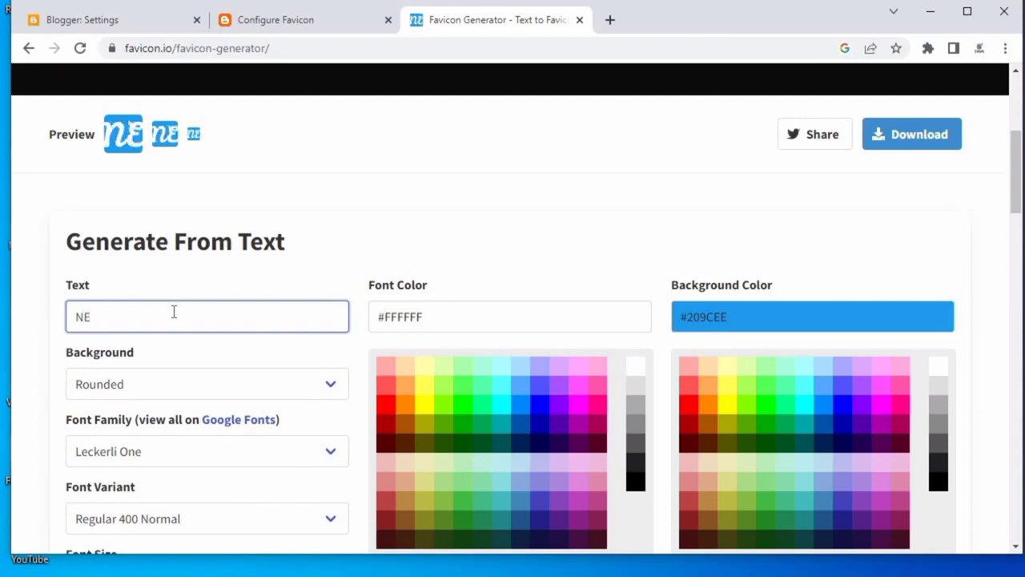
key("BackSpace")
key("BackSpace")
type("ALL")
Try several different font families for the favicon text.
scroll(176, 290, "down", 3)
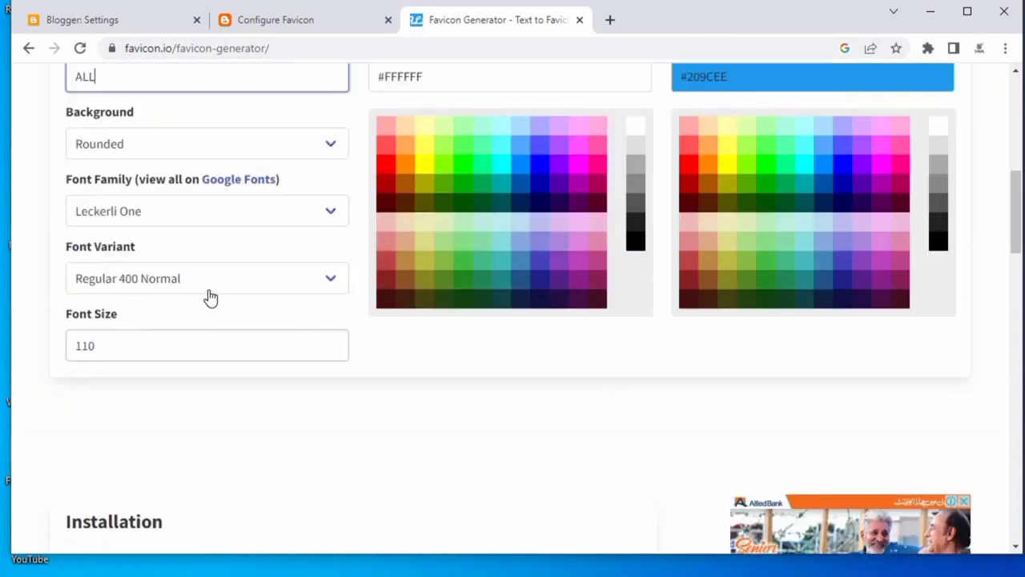
left_click(222, 220)
left_click(209, 252)
scroll(249, 272, "up", 3)
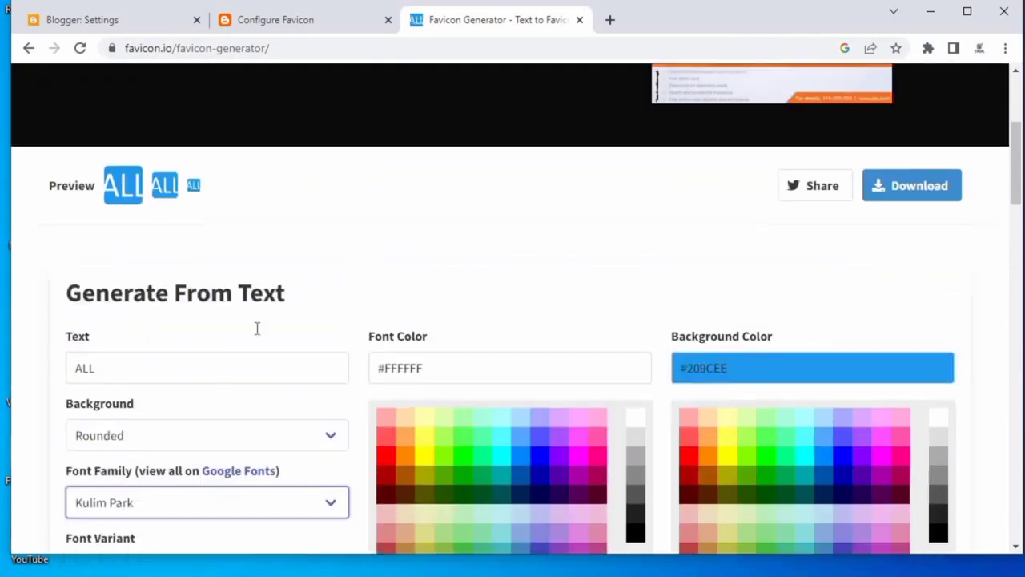
left_click(207, 451)
left_click(200, 222)
left_click(257, 453)
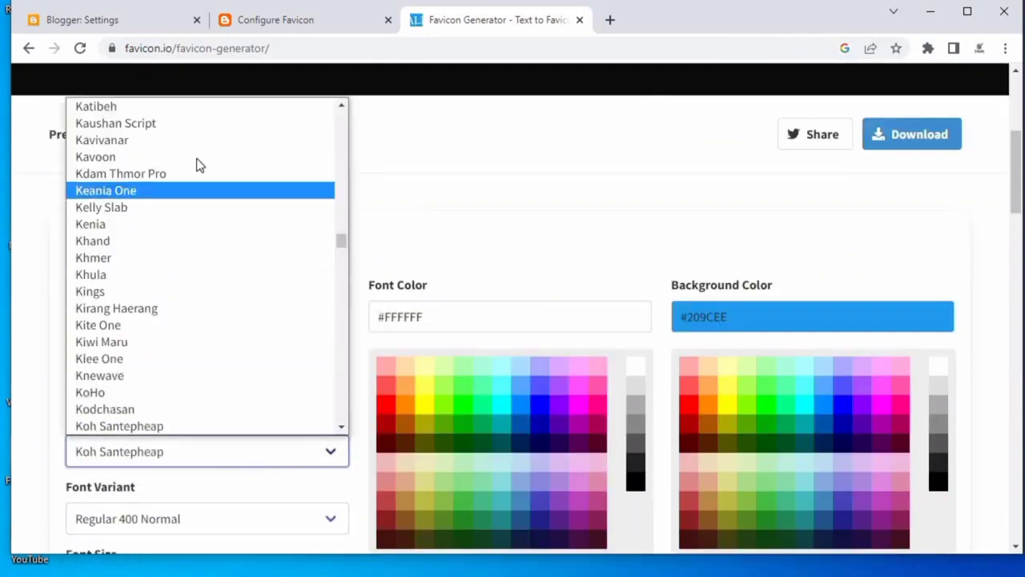
scroll(192, 164, "up", 6)
left_click(185, 181)
left_click(309, 210)
right_click(308, 208)
left_click(345, 258)
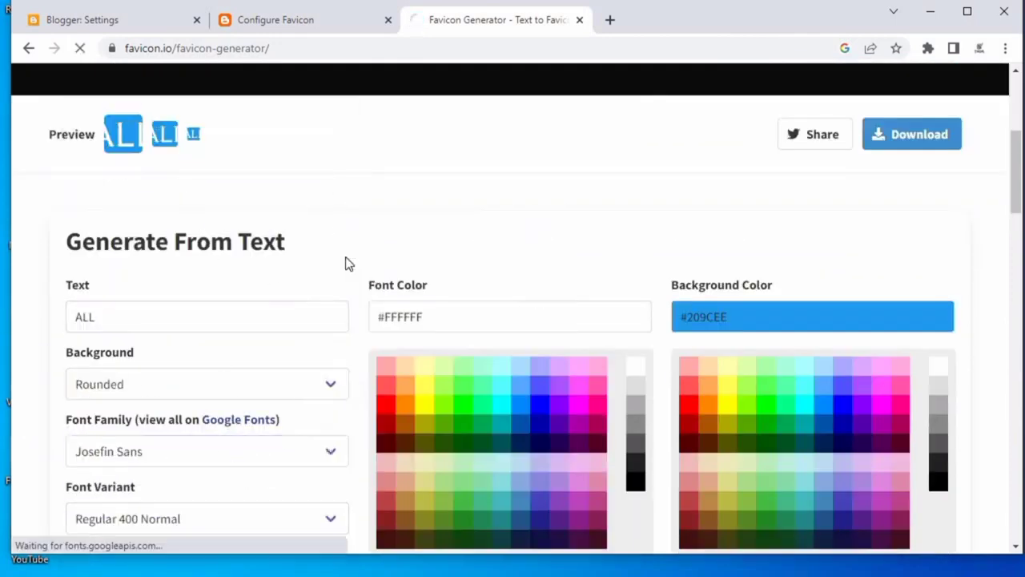
Re-enter ALL as the favicon text and download the generated favicon package.
scroll(327, 328, "down", 2)
left_click(201, 155)
key("BackSpace")
type("ALL")
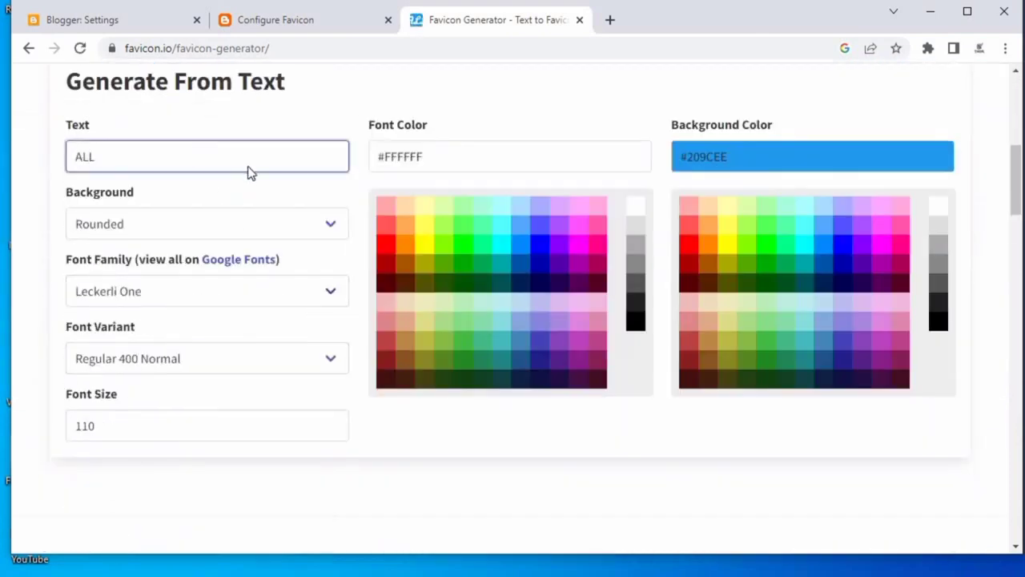
scroll(247, 172, "up", 2)
left_click(933, 143)
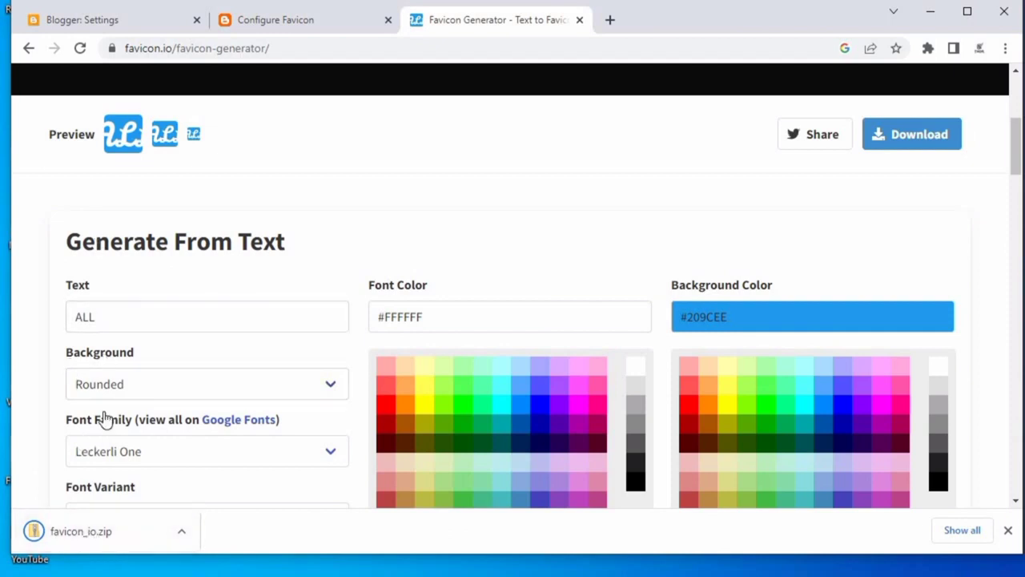
Extract the downloaded favicon_io zip in the Downloads folder and close the file windows.
left_click(118, 534)
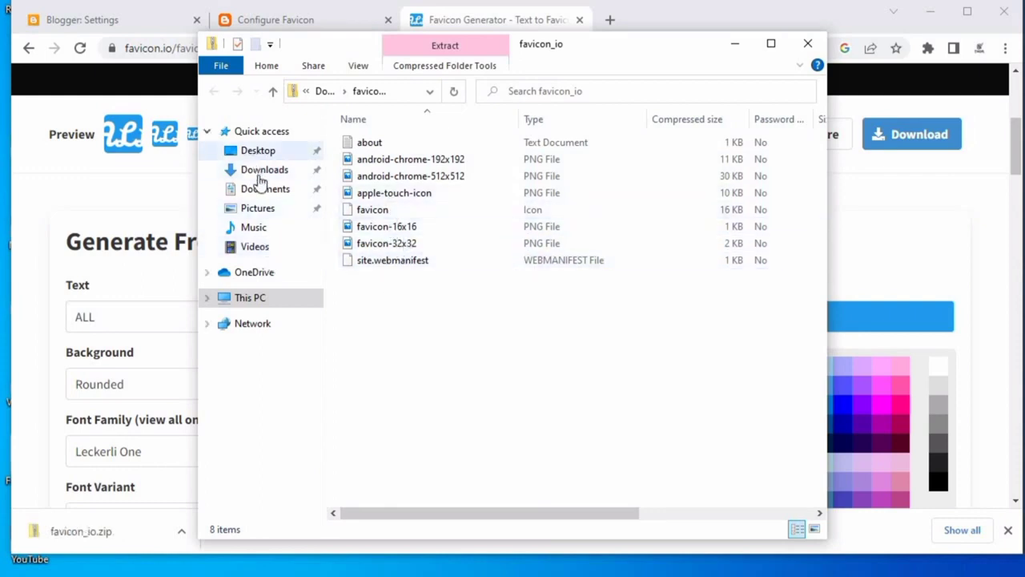
left_click(261, 189)
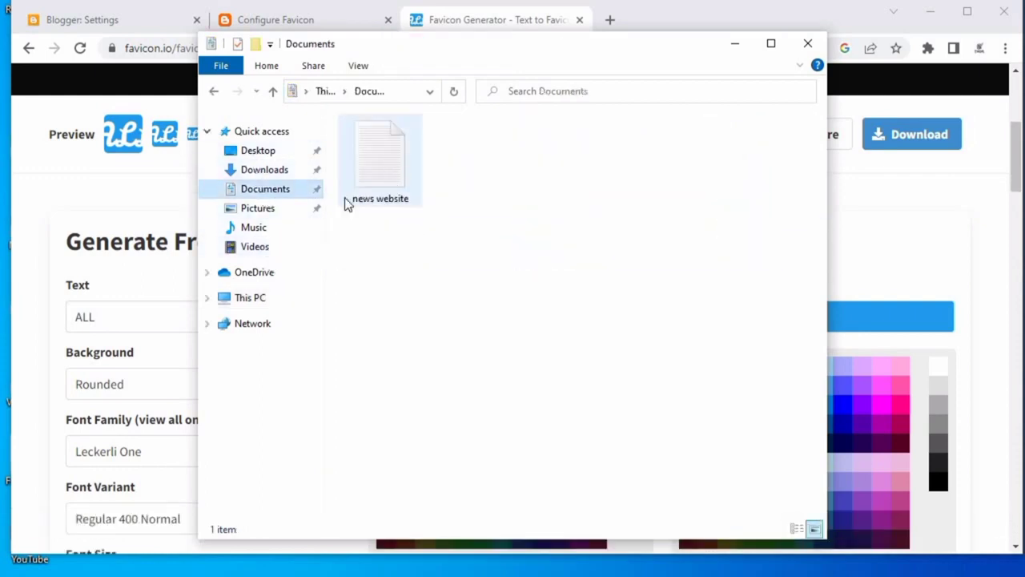
left_click(265, 169)
left_click(397, 165)
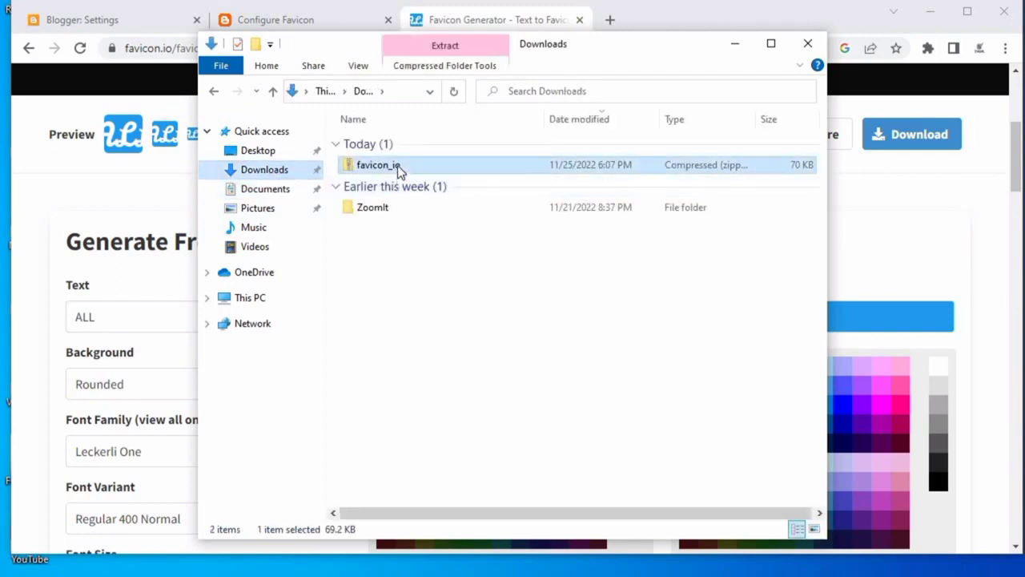
right_click(397, 165)
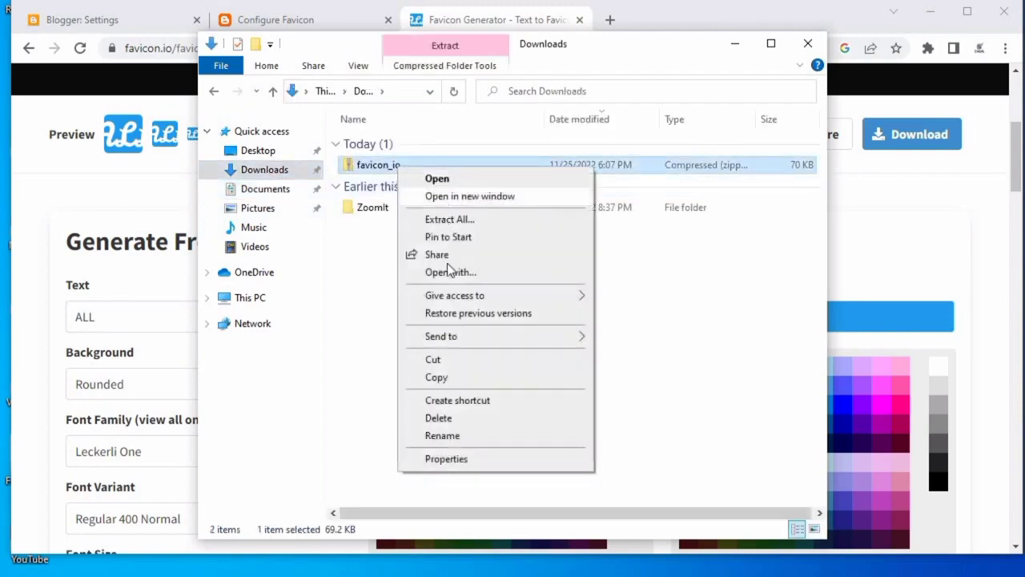
left_click(465, 220)
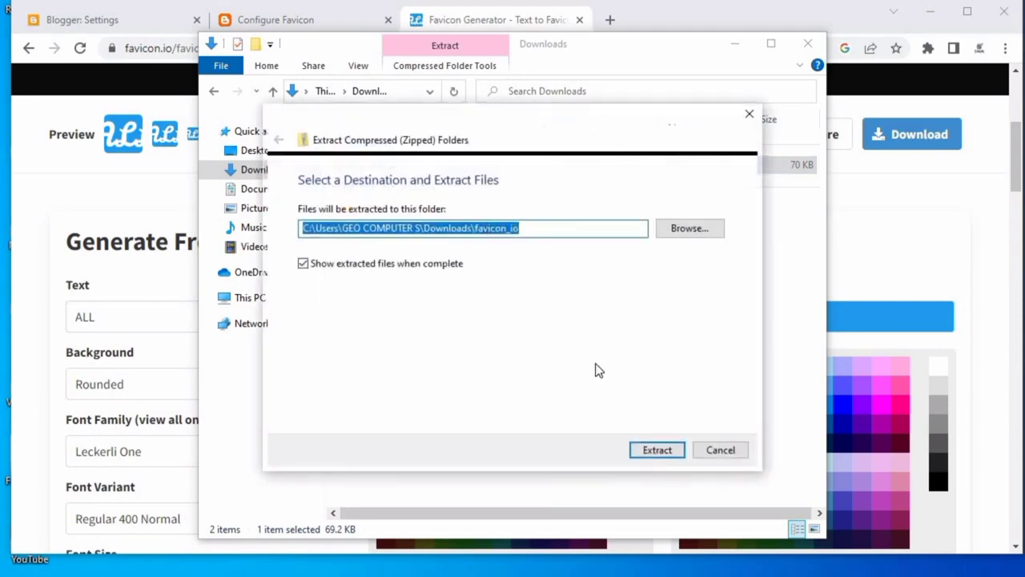
left_click(668, 448)
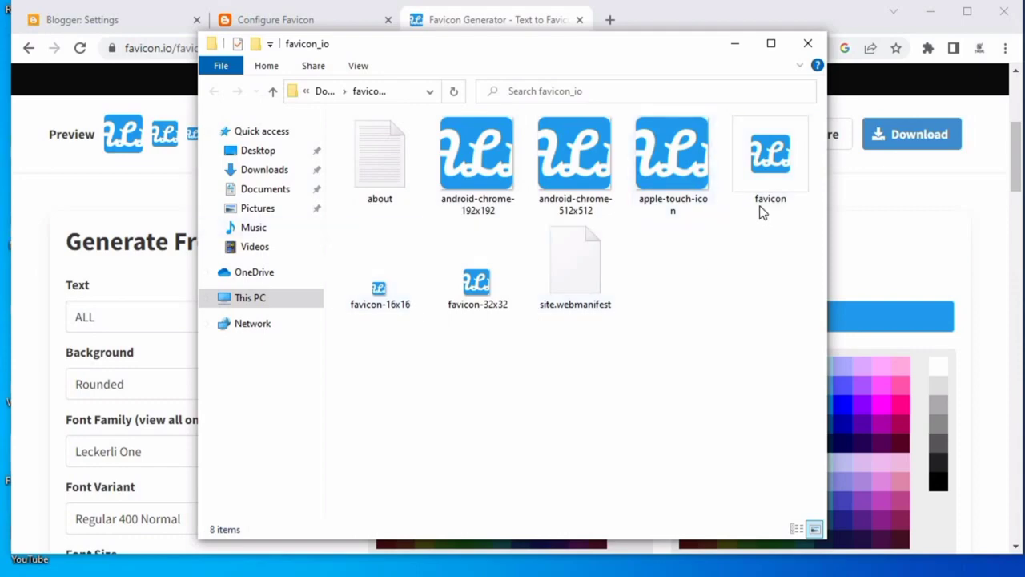
left_click(806, 43)
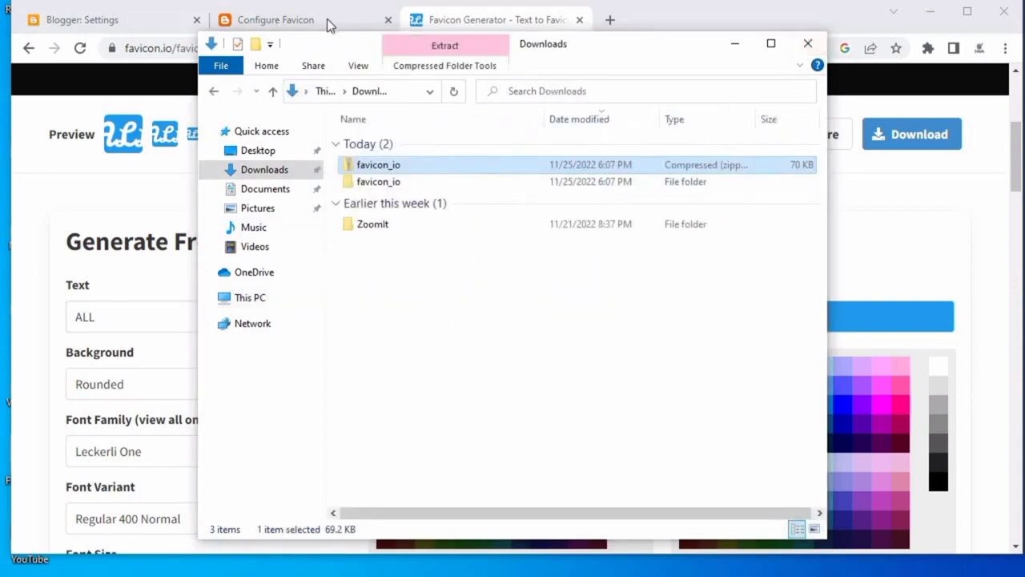
left_click(808, 43)
Choose the extracted favicon file from Downloads > favicon_io as the blog's custom favicon.
left_click(327, 22)
left_click(77, 251)
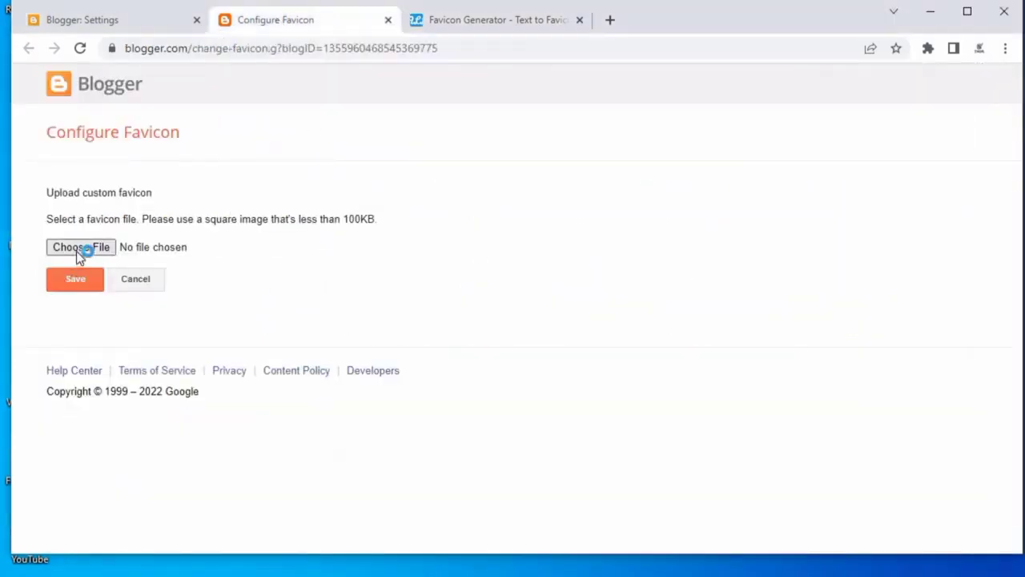
left_click(102, 148)
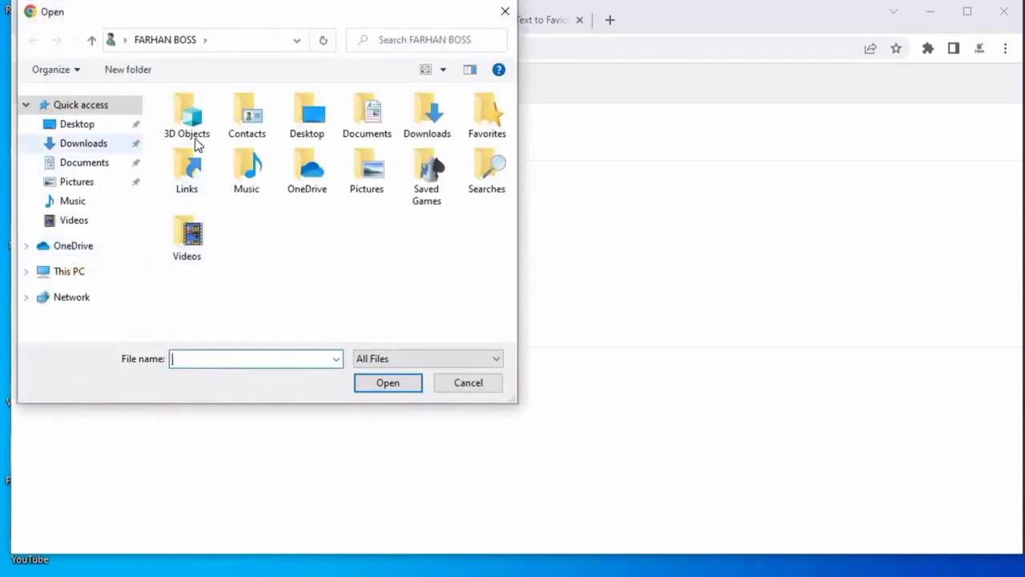
left_click(218, 155)
double_click(220, 155)
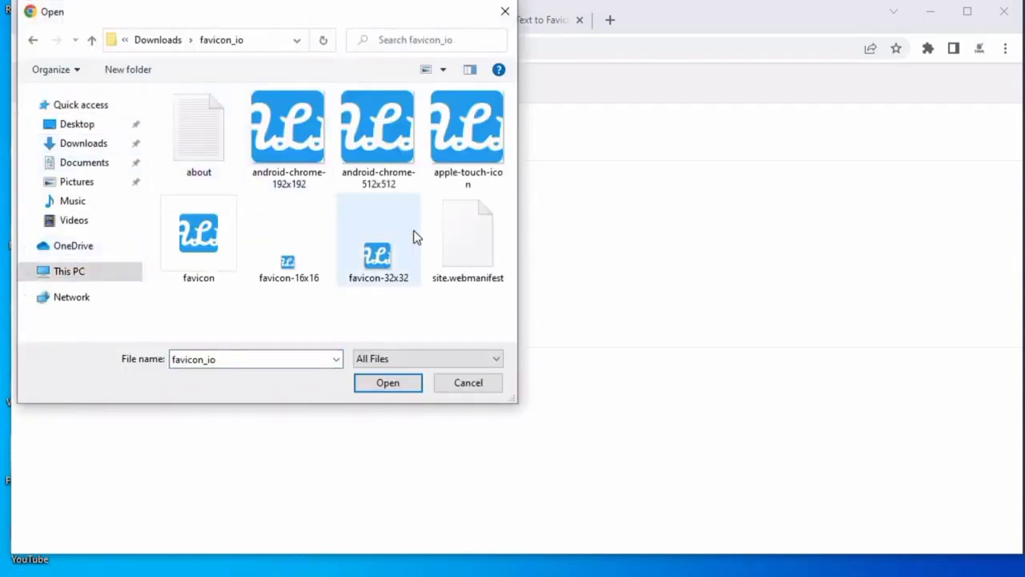
left_click(216, 250)
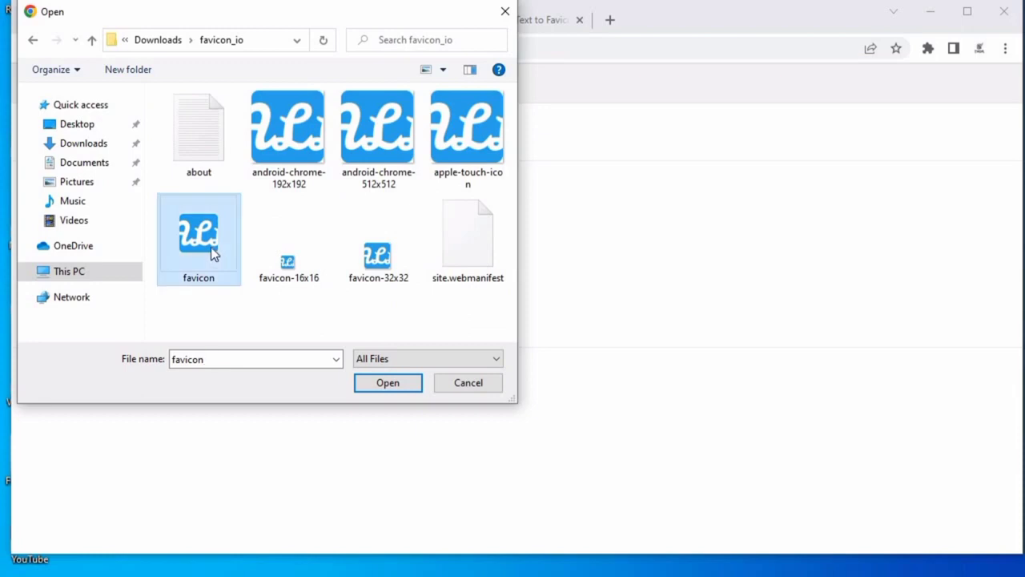
left_click(386, 383)
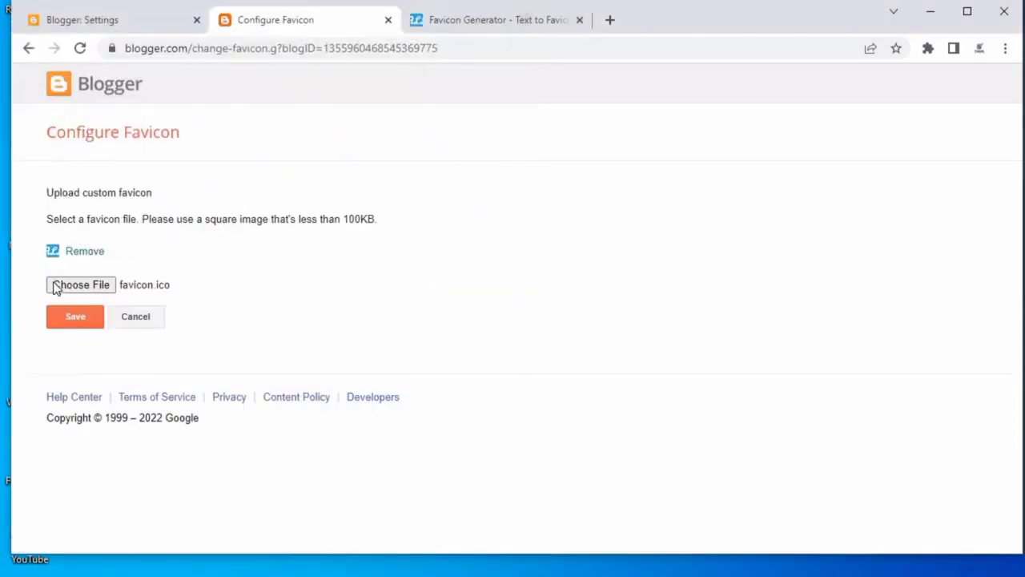
Save the custom favicon and close the favicon generator tab.
left_click(77, 319)
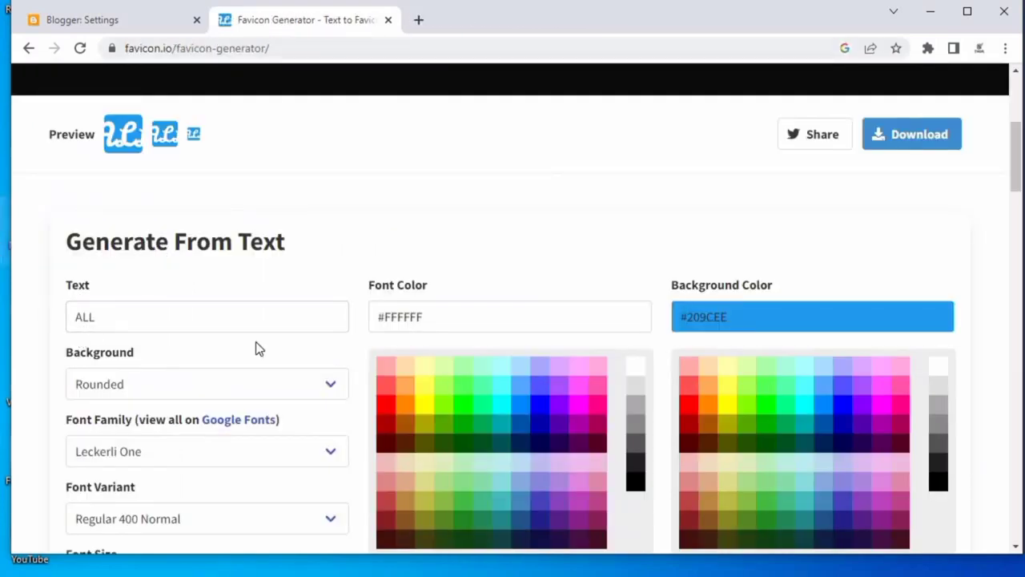
left_click(389, 20)
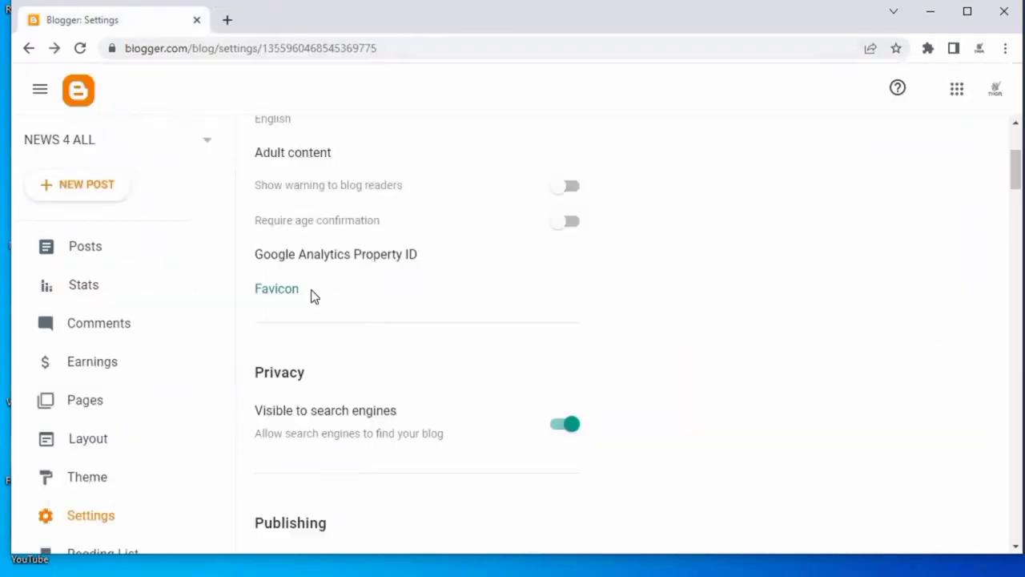
scroll(501, 336, "down", 2)
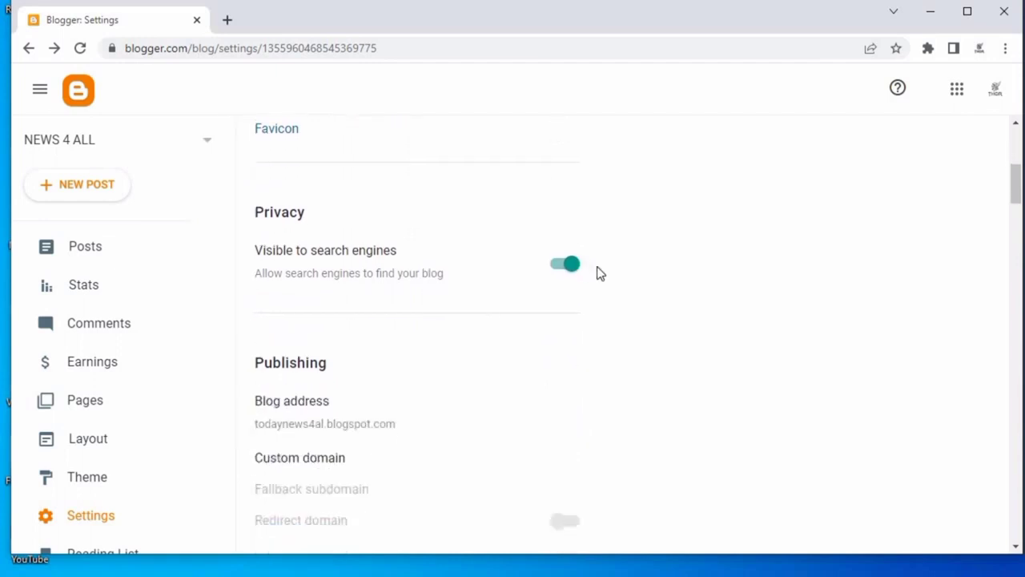
scroll(583, 339, "down", 2)
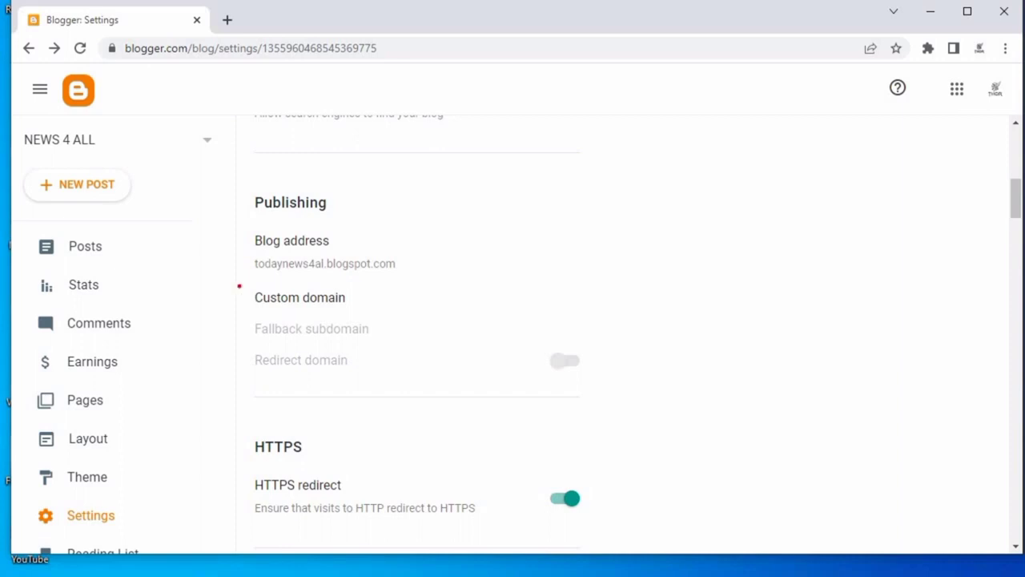
Set the maximum number of posts shown on the main page to 6 and save.
mouse_move(240, 282)
left_mouse_down()
mouse_move(326, 390)
mouse_move(612, 391)
left_mouse_up()
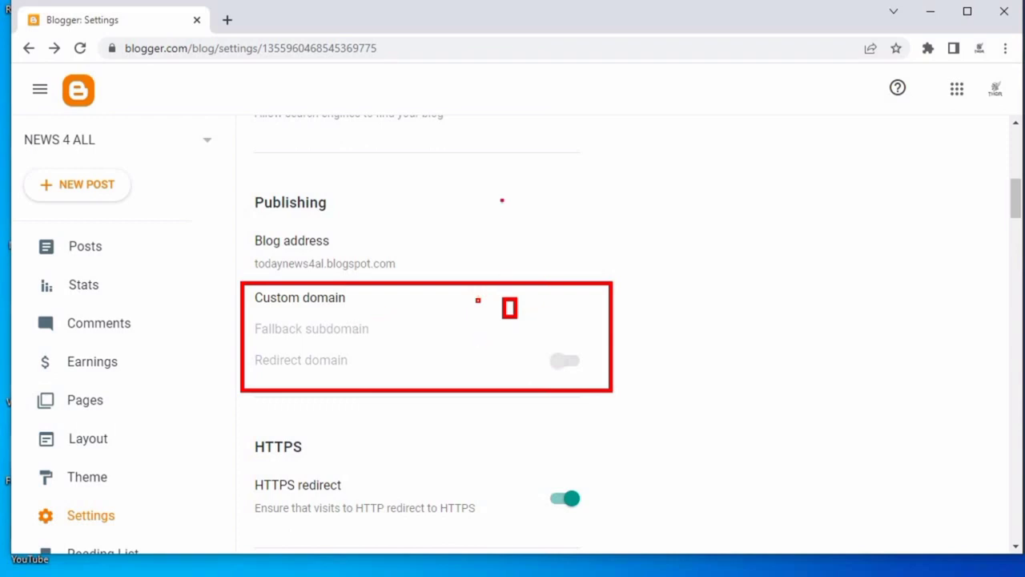
scroll(350, 384, "down", 2)
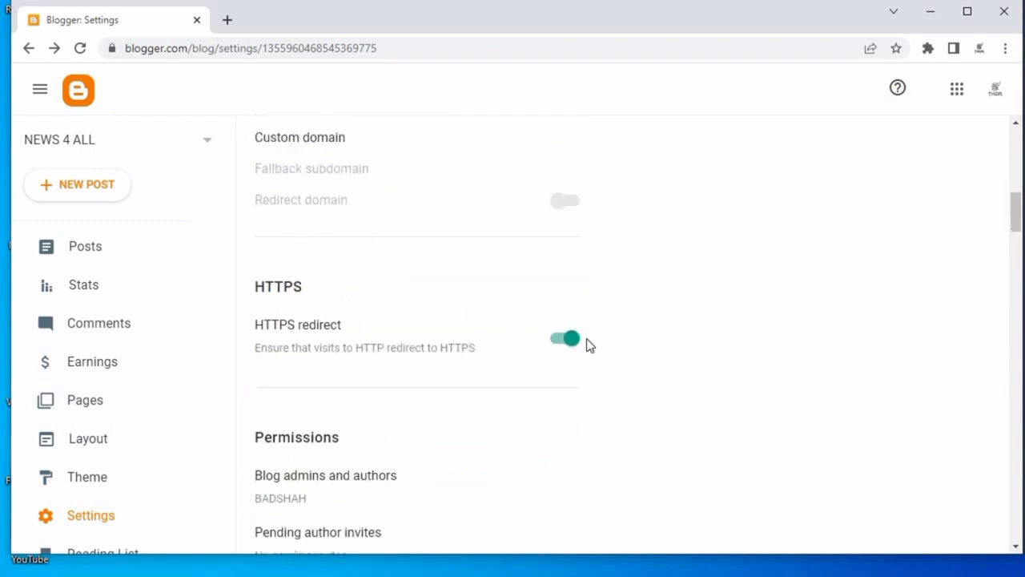
scroll(382, 424, "down", 4)
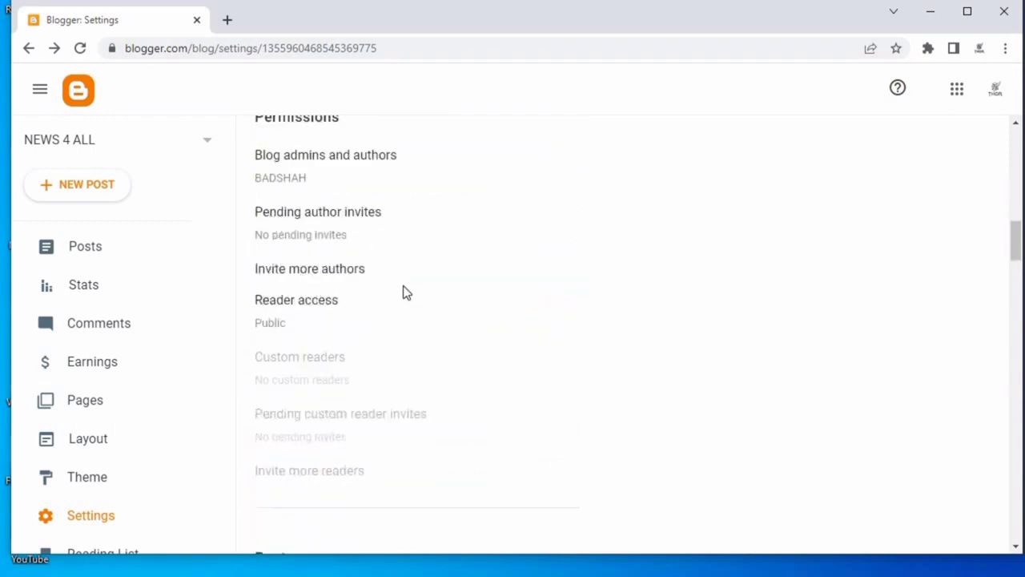
scroll(392, 295, "down", 3)
scroll(386, 327, "down", 1)
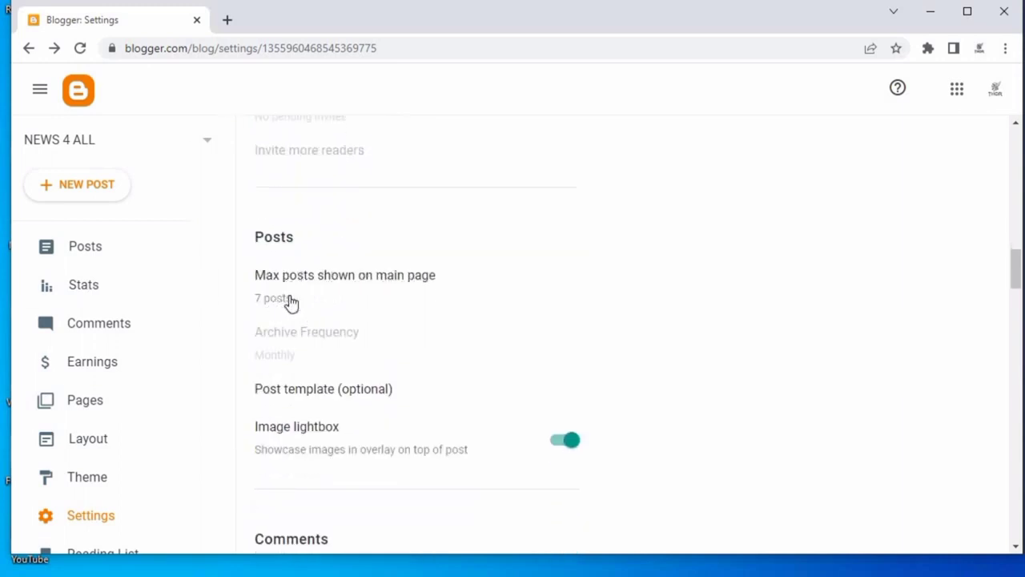
left_click(323, 274)
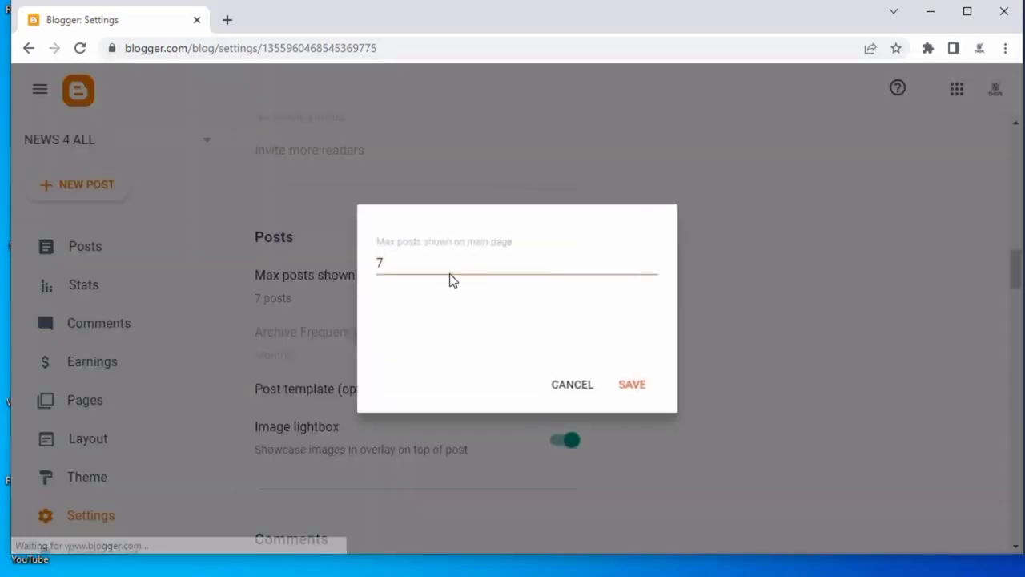
left_click(652, 271)
left_click(633, 387)
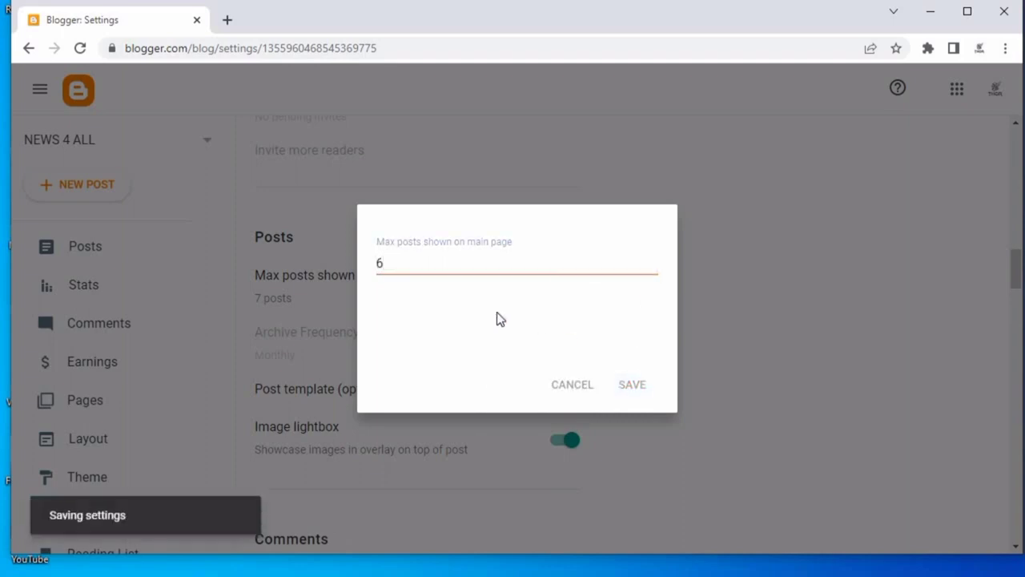
Enable the search description option under Meta tags.
scroll(455, 252, "down", 3)
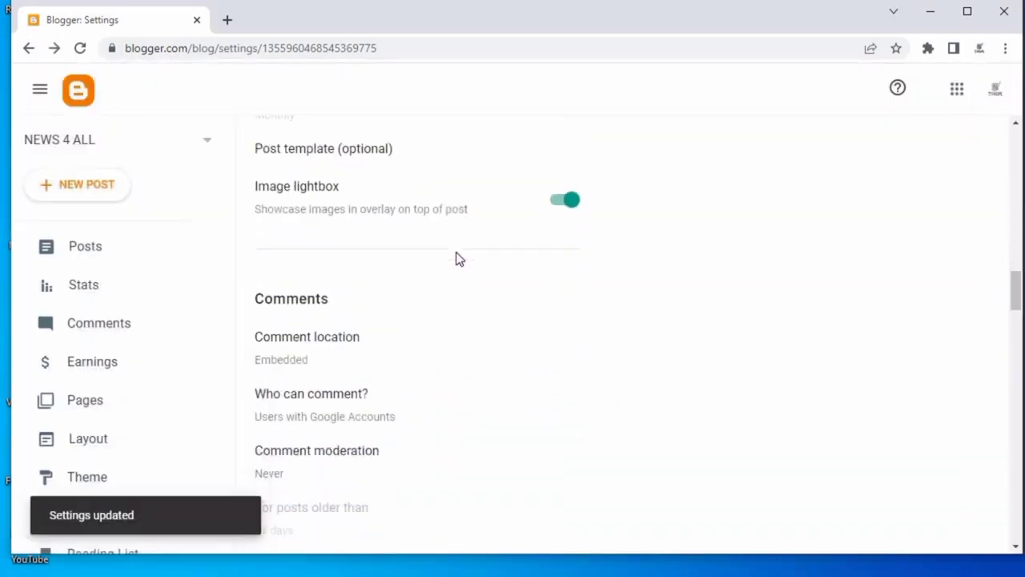
scroll(416, 261, "down", 3)
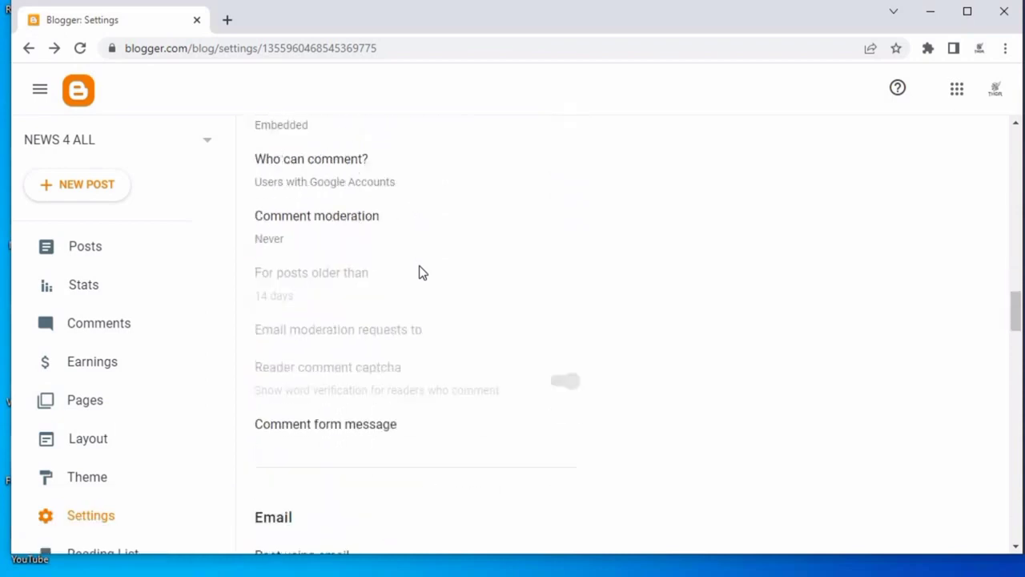
scroll(404, 258, "down", 5)
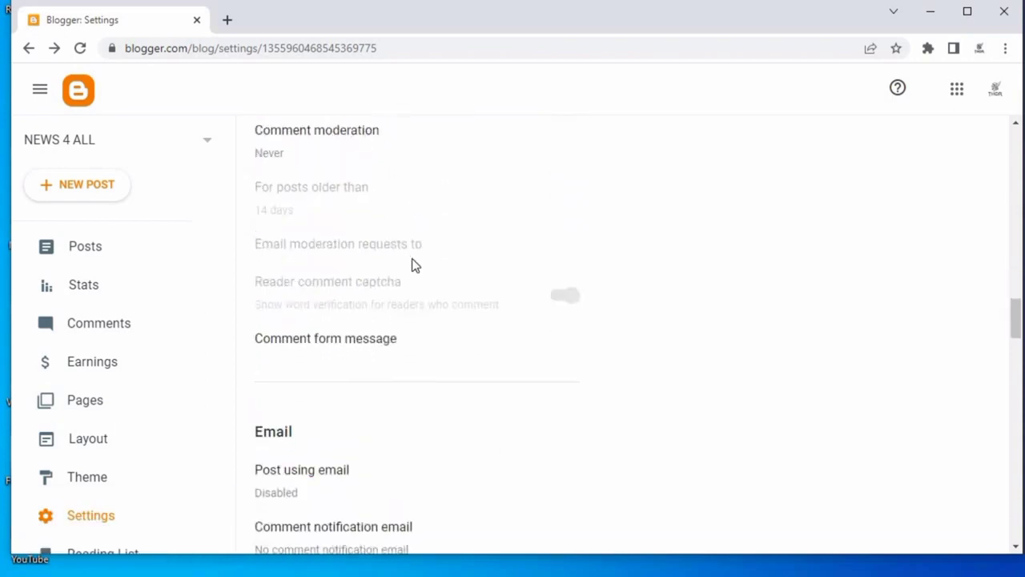
scroll(312, 374, "down", 4)
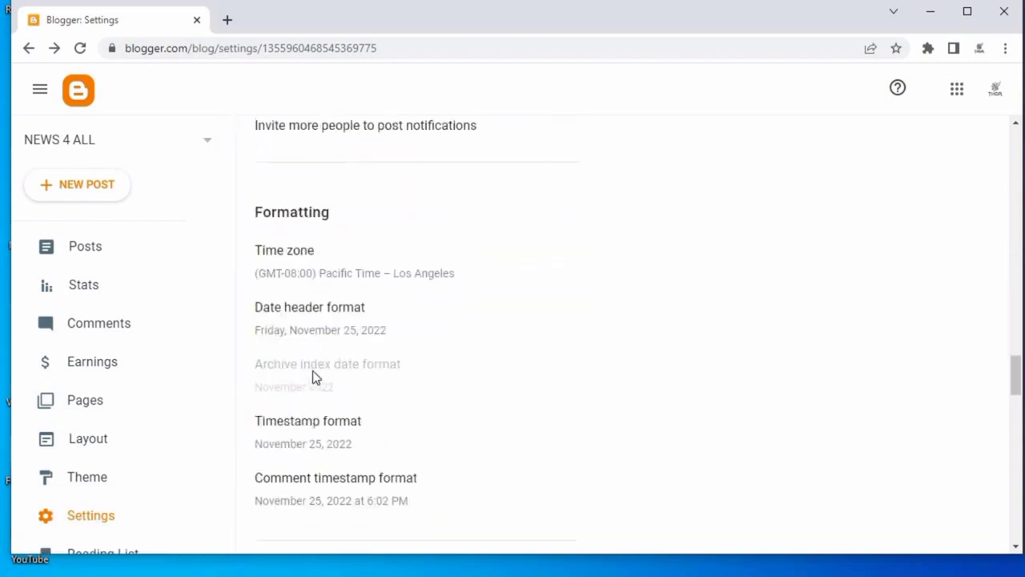
scroll(332, 341, "down", 2)
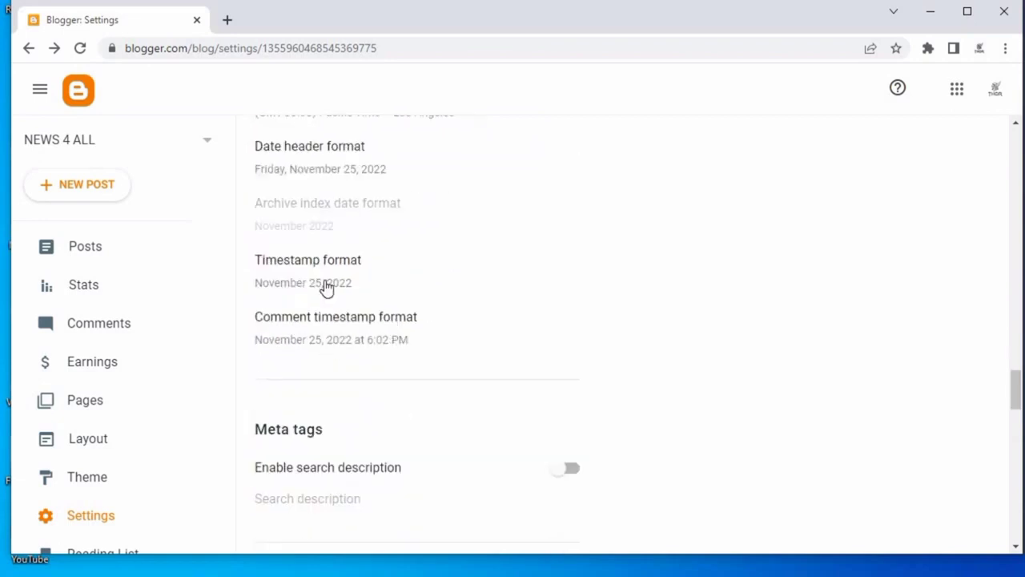
scroll(328, 290, "down", 1)
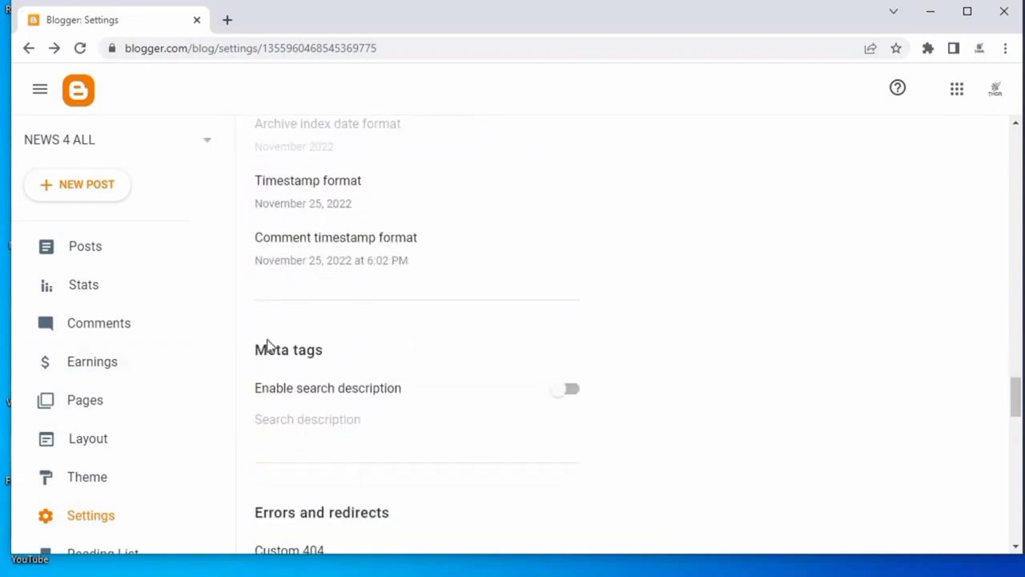
left_click_drag(268, 344, 566, 393)
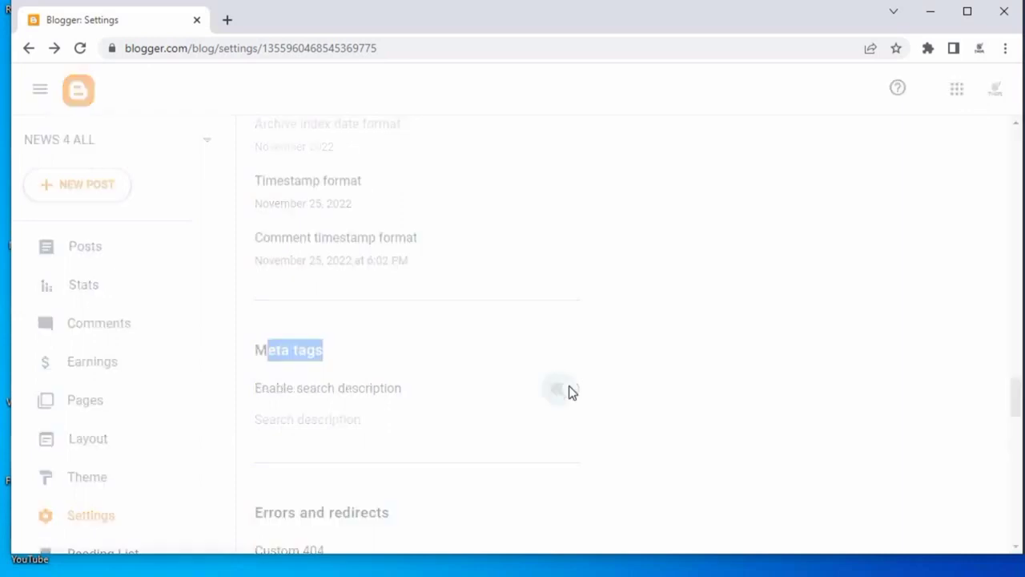
left_click(558, 390)
Copy the description text from the news website Notepad file and paste it into the search description field.
left_click(327, 421)
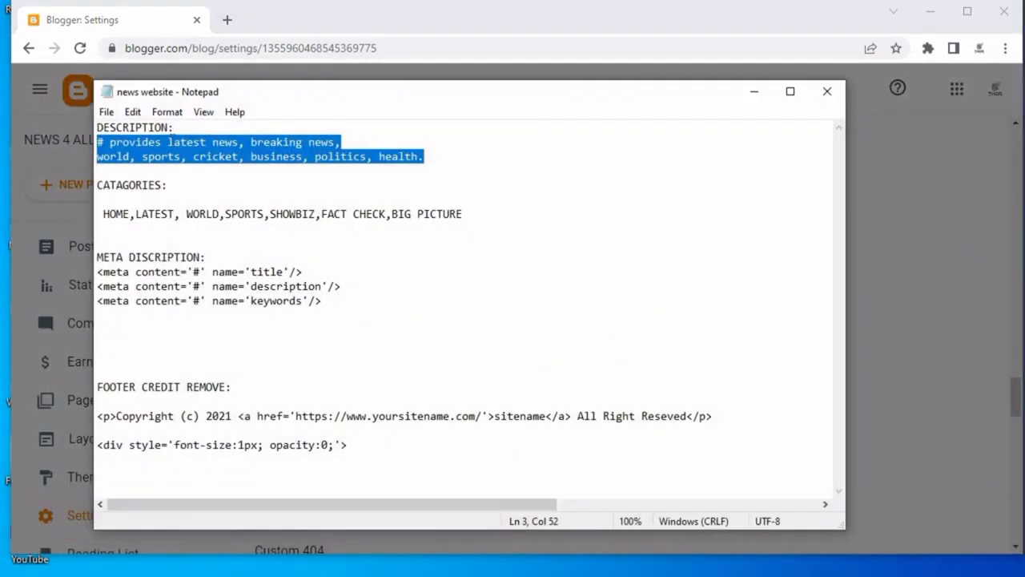
right_click(216, 170)
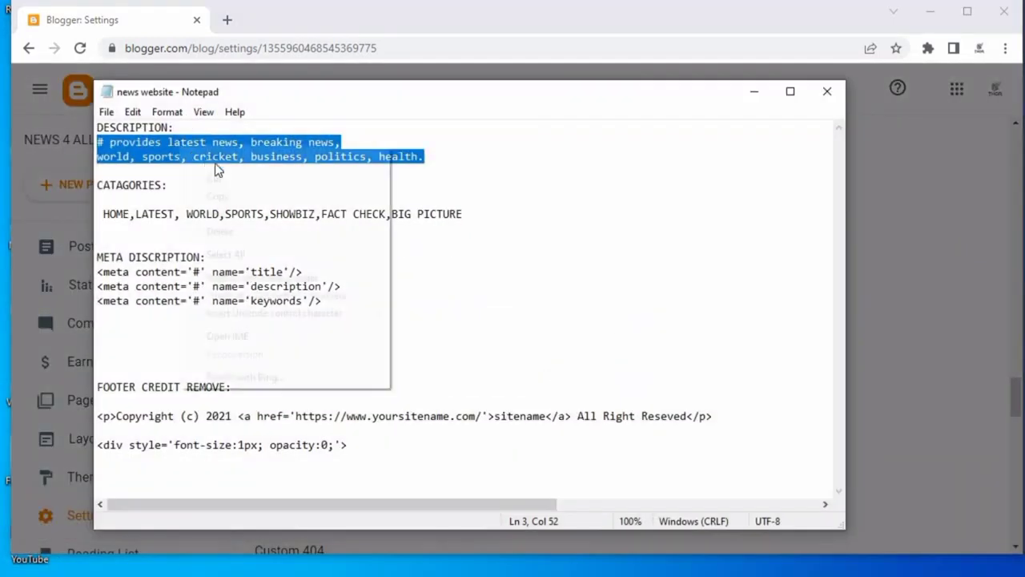
left_click(241, 194)
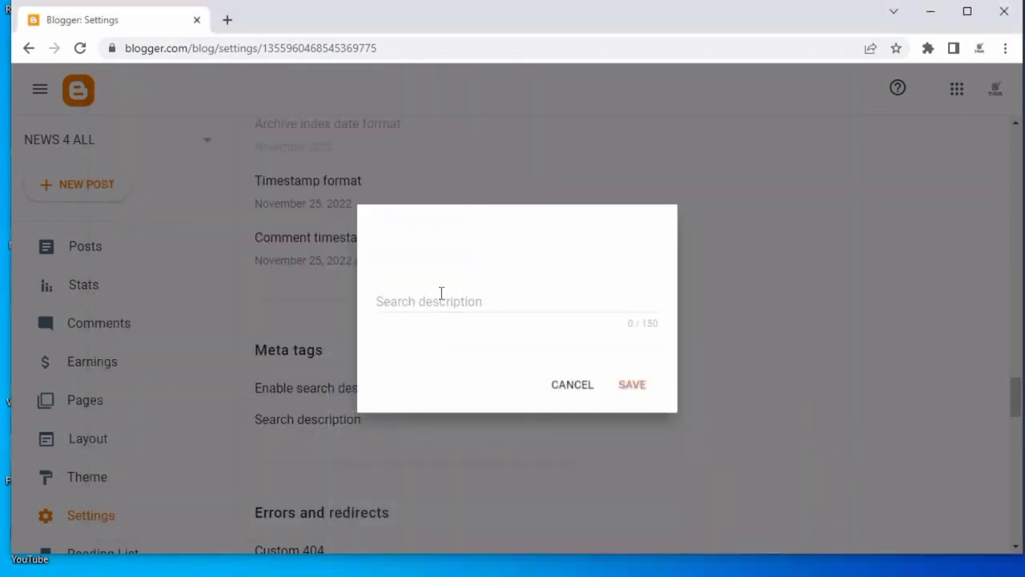
right_click(441, 318)
left_click(444, 411)
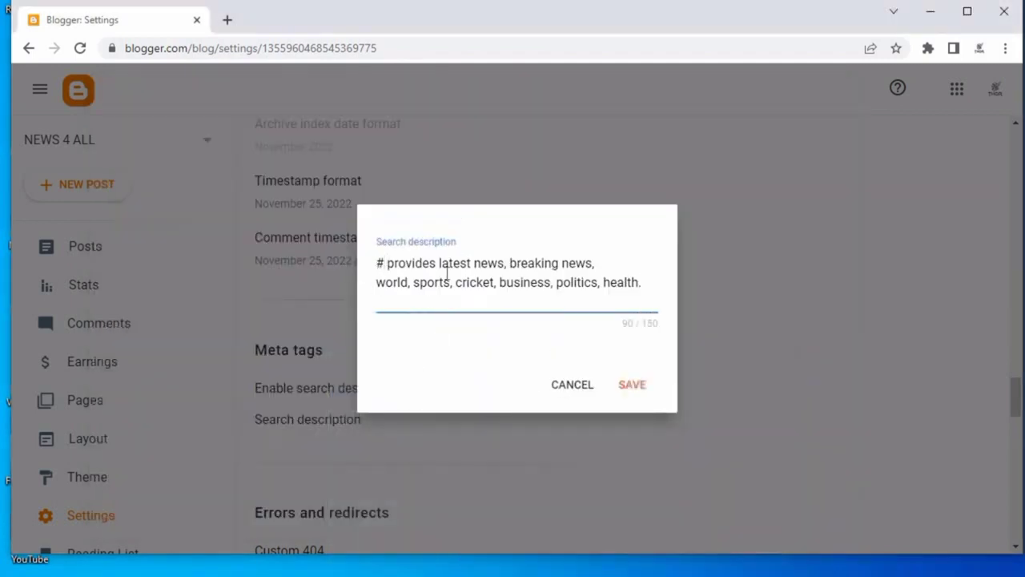
Remove the duplicated pasted text and the leading '# ' from the search description.
key("ctrl+v")
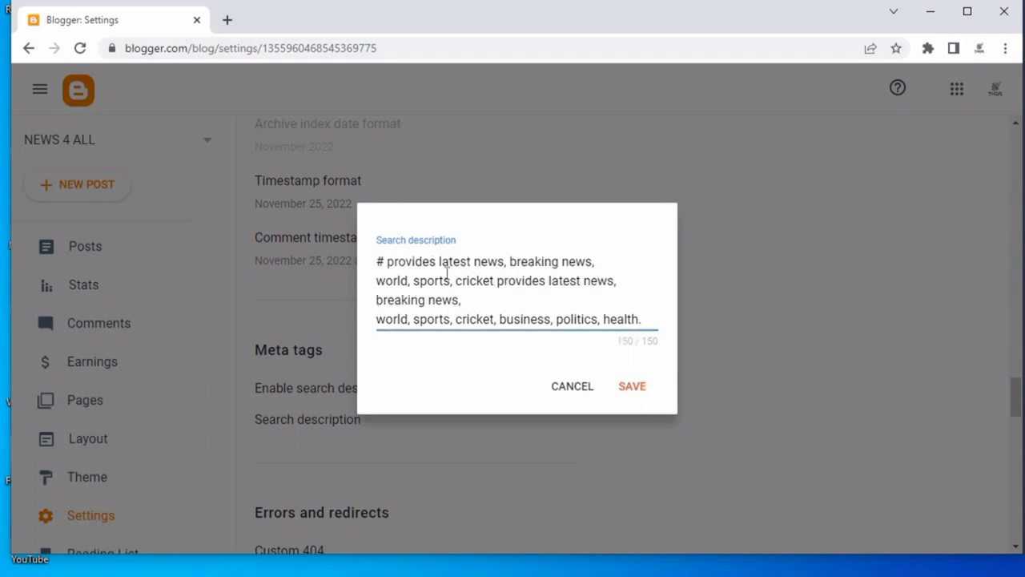
key("BackSpace")
key("BackSpace")
key("BackSpace")
key("BackSpace")
key("BackSpace")
key("BackSpace")
key("BackSpace")
key("BackSpace")
key("BackSpace")
key("BackSpace")
key("BackSpace")
key("BackSpace")
key("BackSpace")
key("BackSpace")
key("BackSpace")
key("BackSpace")
key("BackSpace")
key("BackSpace")
key("BackSpace")
key("BackSpace")
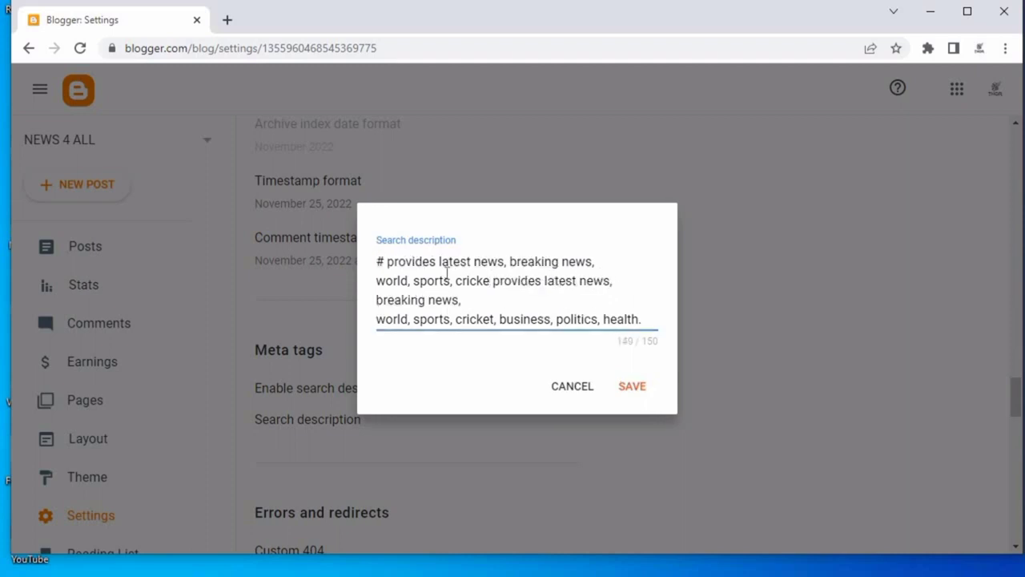
key("BackSpace")
key("BackSpace")
key("BackSpace")
key("BackSpace")
key("BackSpace")
key("BackSpace")
key("BackSpace")
key("BackSpace")
key("BackSpace")
key("BackSpace")
key("BackSpace")
key("BackSpace")
key("BackSpace")
key("BackSpace")
key("BackSpace")
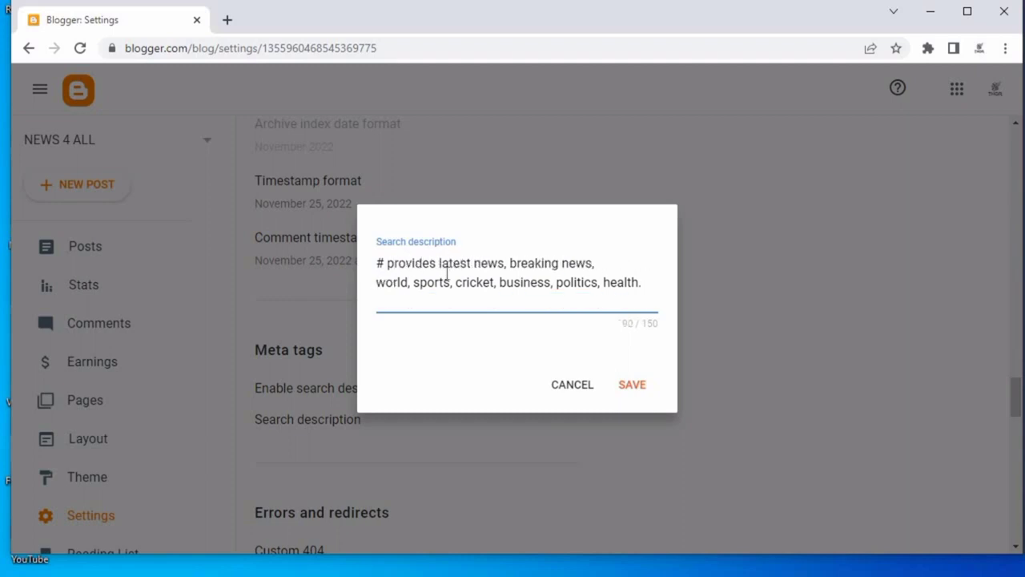
key("Left")
key("BackSpace")
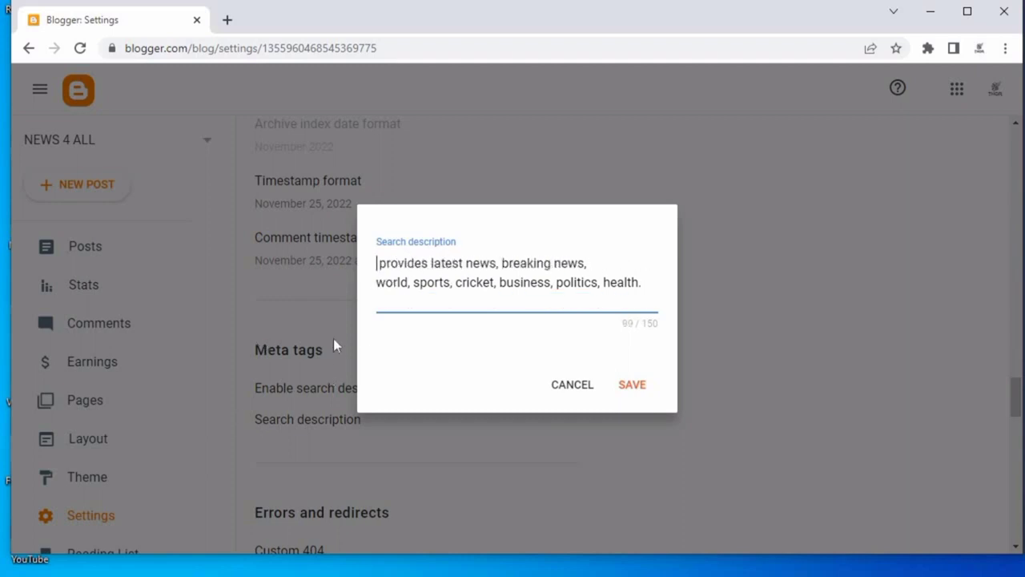
Prefix the search description with NEWS 4 ALL and save it.
type("NE")
type("WS $ A")
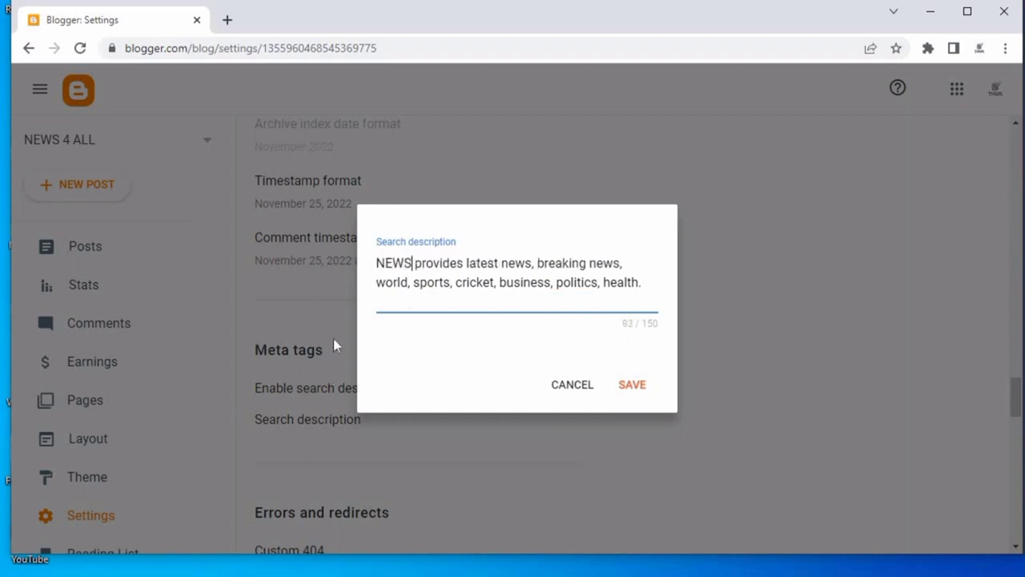
type("LL")
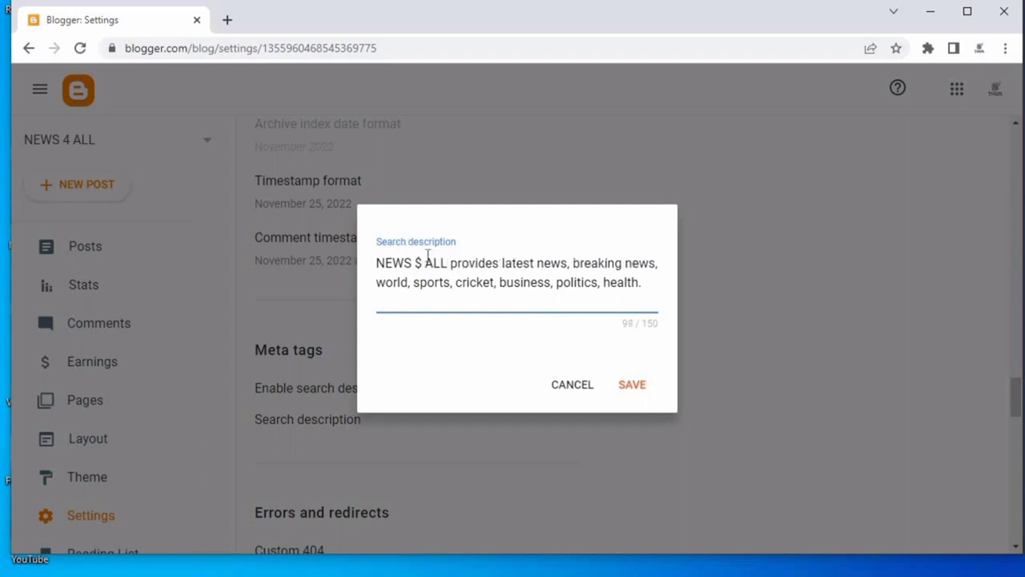
key("ctrl+Left")
key("BackSpace")
key("BackSpace")
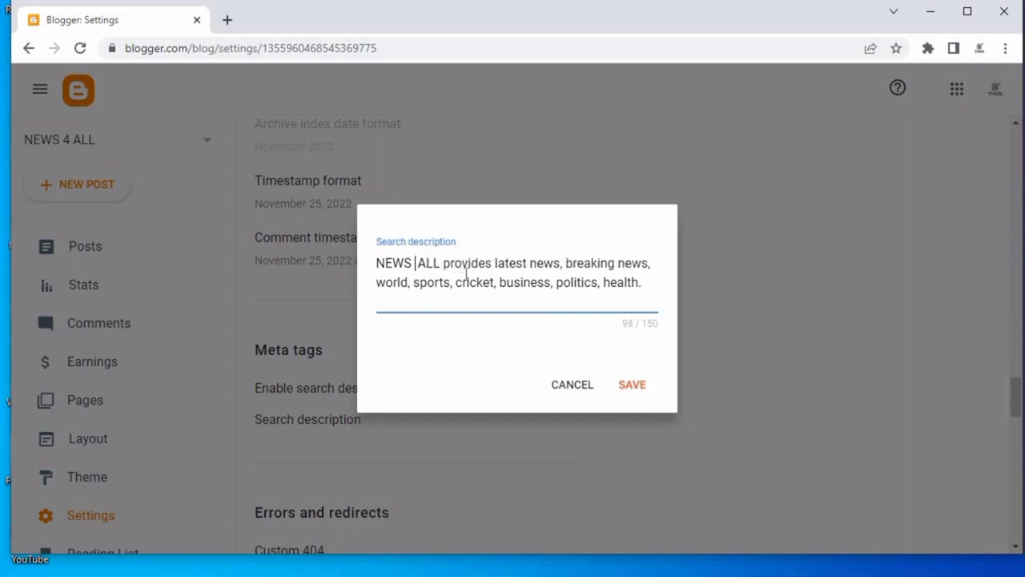
type("4")
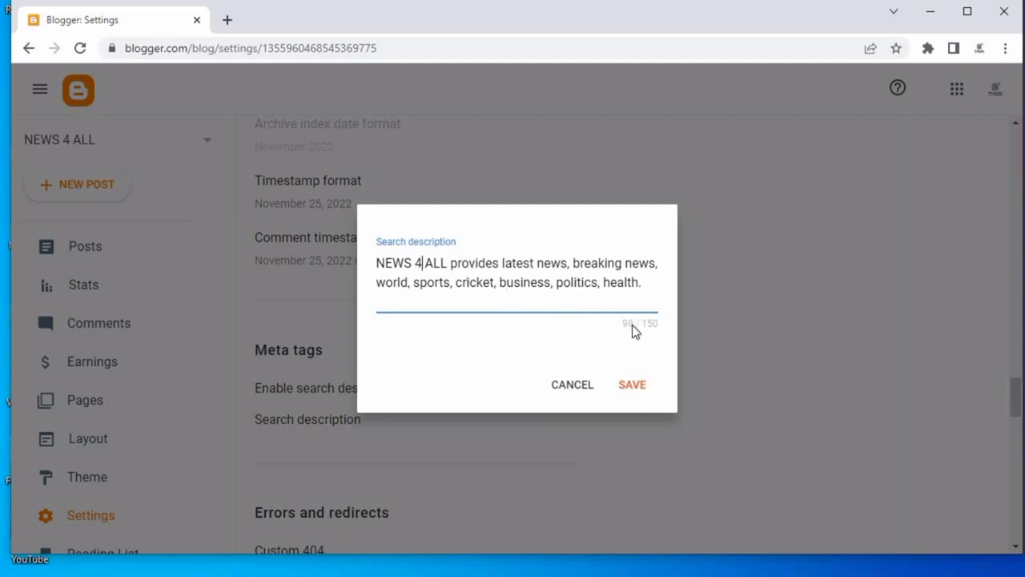
left_click(658, 384)
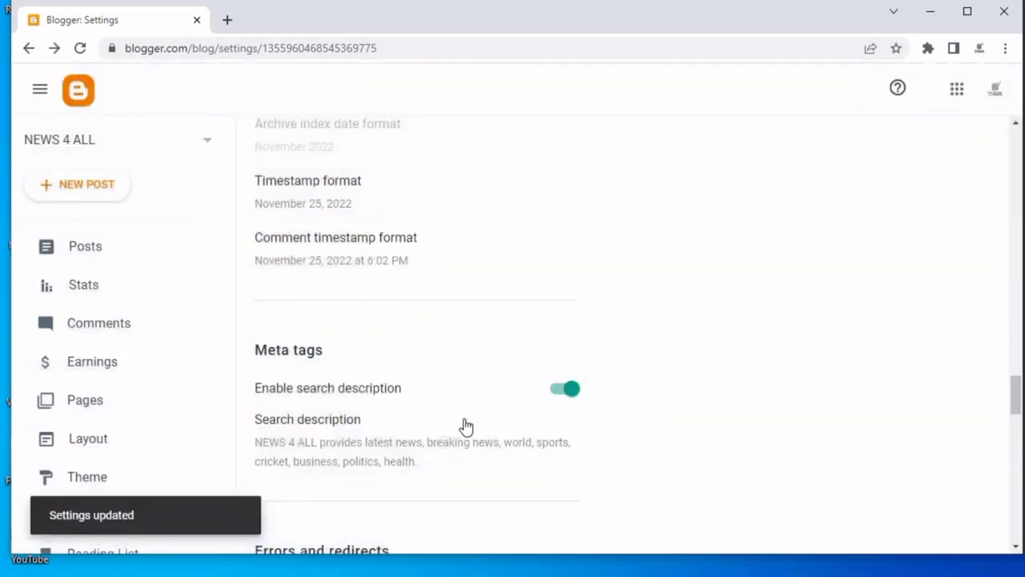
Enable custom robots.txt and custom robots header tags in the Crawlers and indexing settings.
scroll(441, 448, "down", 4)
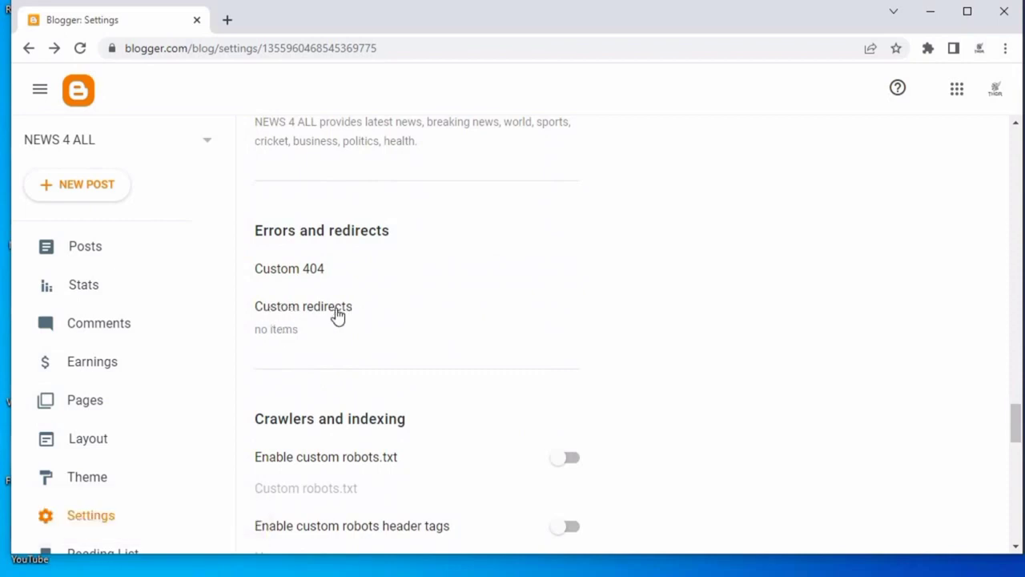
scroll(441, 384, "down", 2)
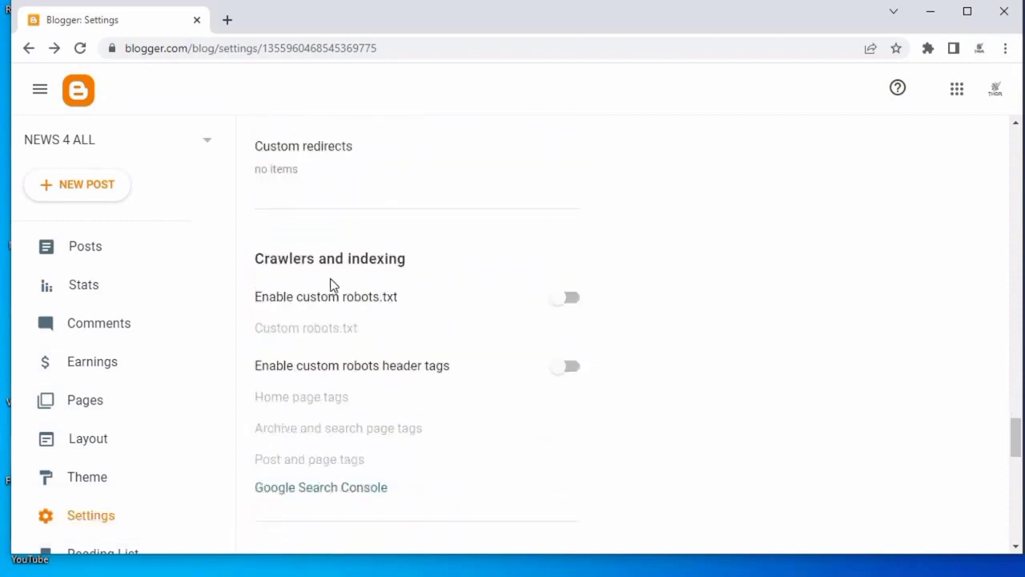
triple_click(385, 295)
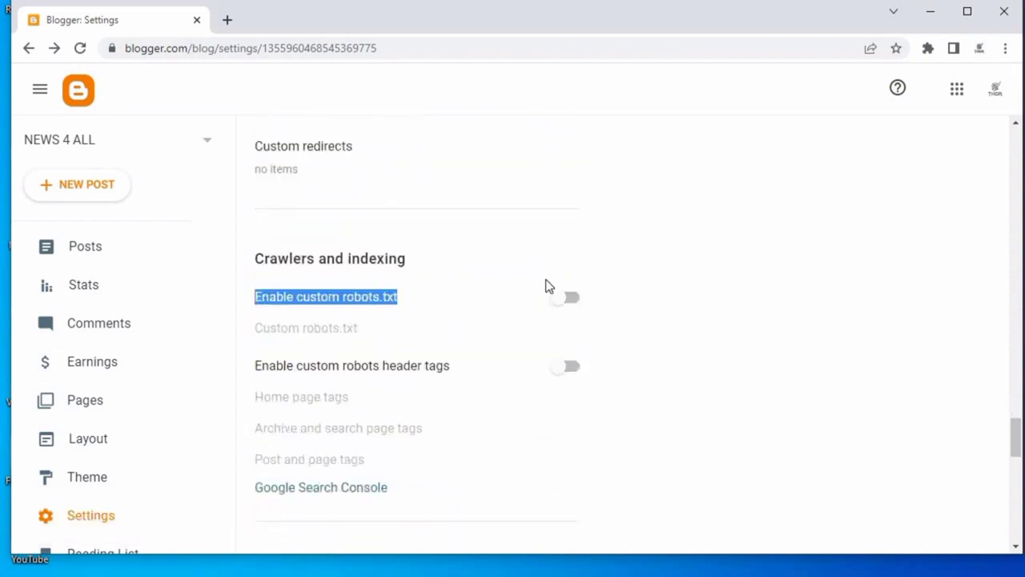
left_click(570, 299)
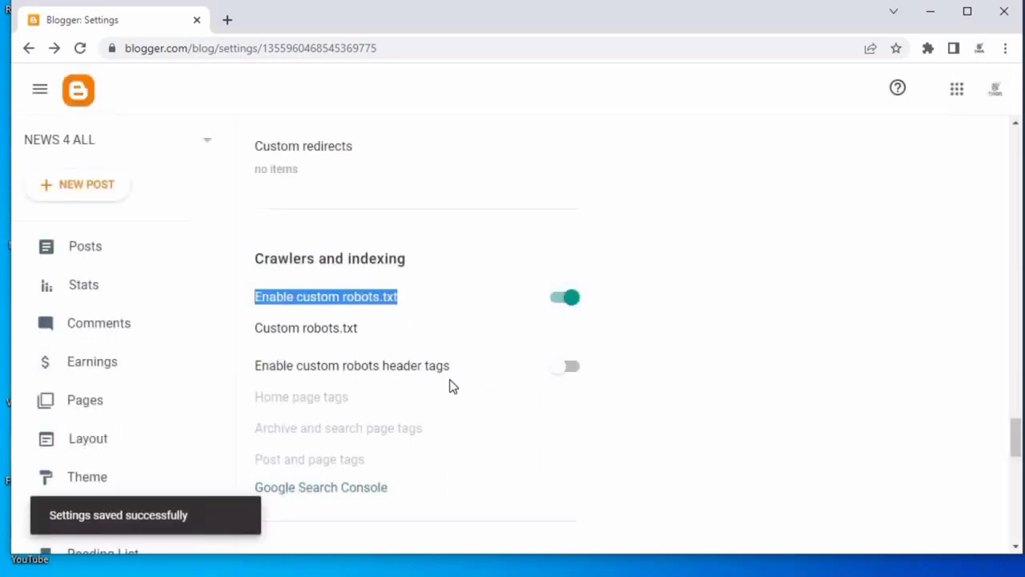
left_click(568, 369)
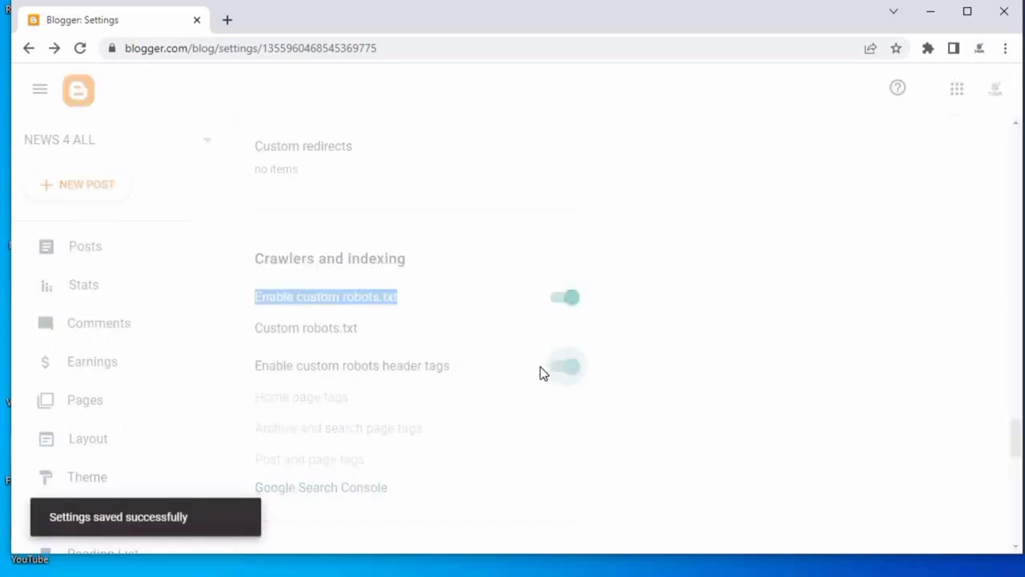
Set the custom robot tags for the home page to all and noodp and save them.
scroll(312, 377, "up", 1)
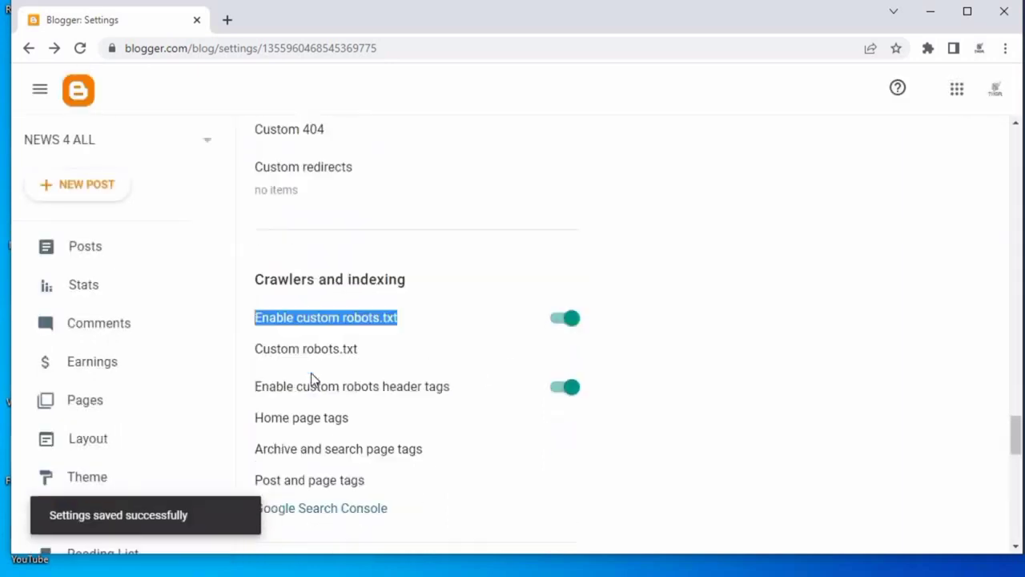
scroll(279, 348, "down", 2)
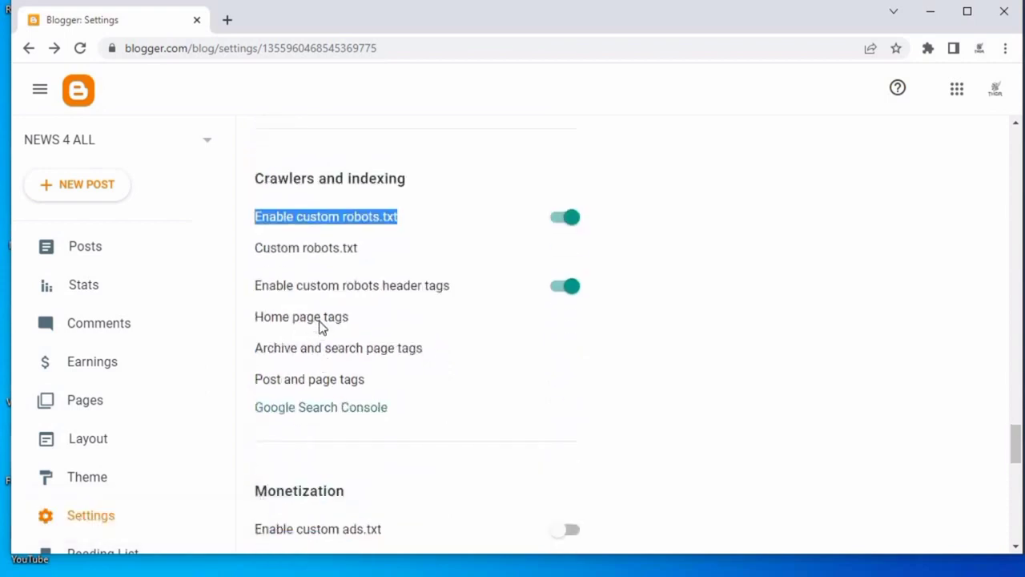
left_click(321, 324)
left_click(630, 170)
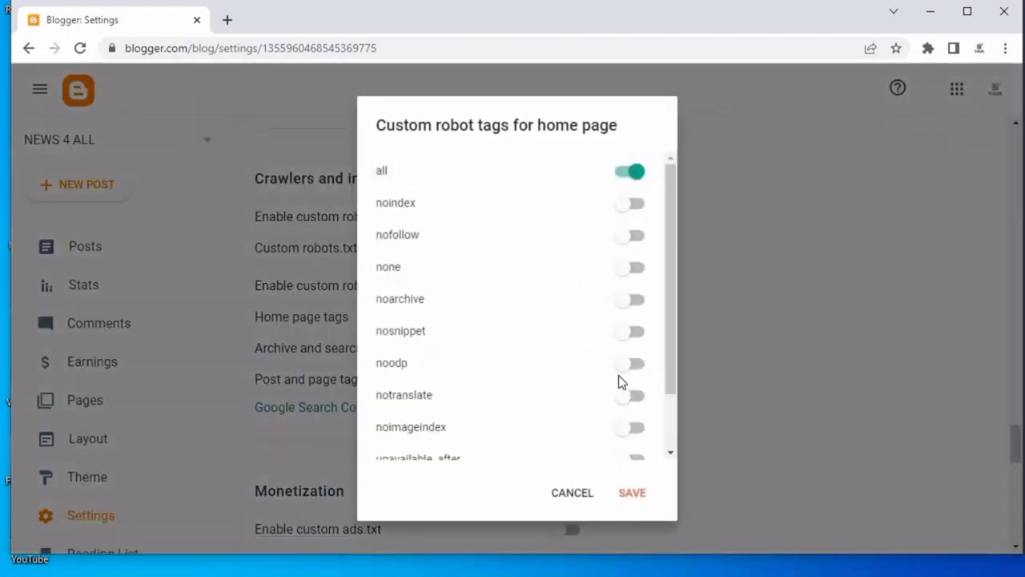
left_click(631, 364)
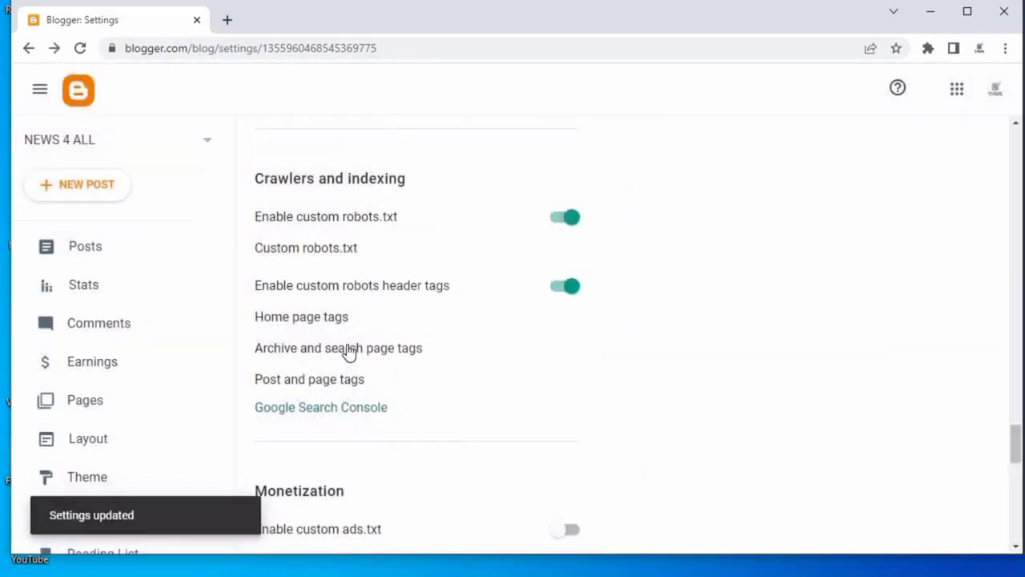
Set the archive and search page robot tags to all and noodp and save them.
left_click(334, 347)
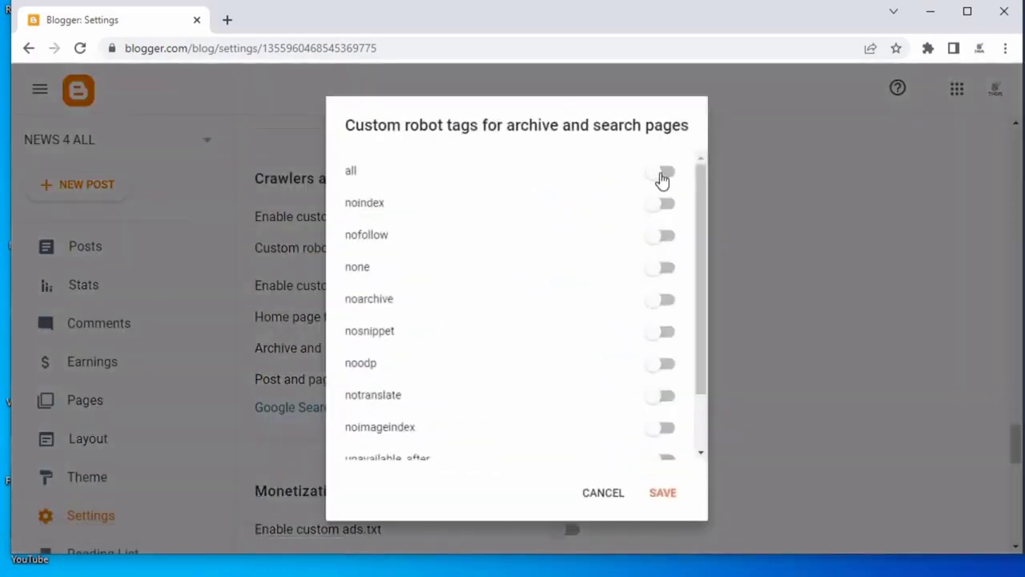
left_click(662, 177)
left_click(661, 367)
left_click(663, 492)
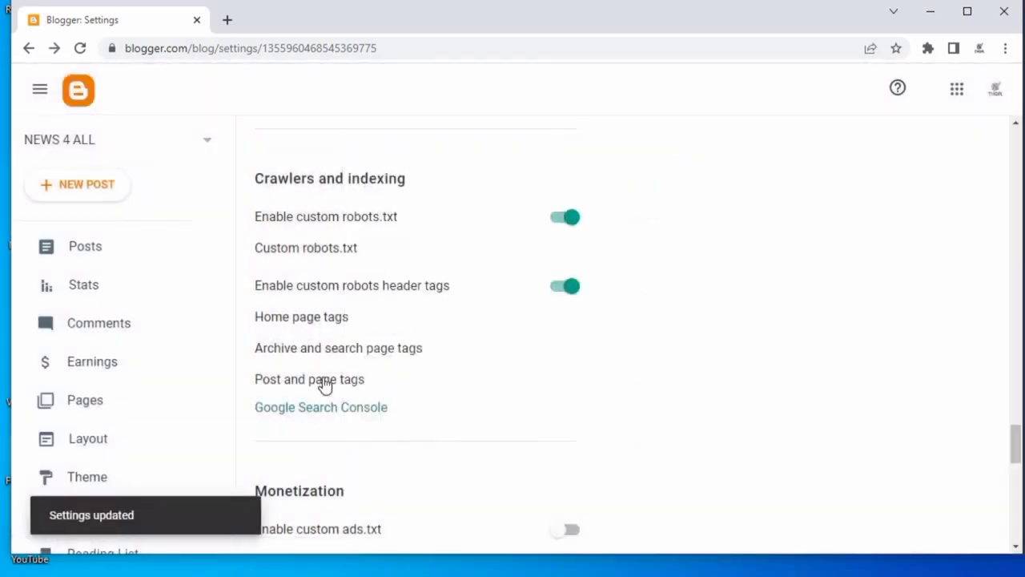
Set the post and page robot tags to noindex and noodp and save them.
left_click(324, 383)
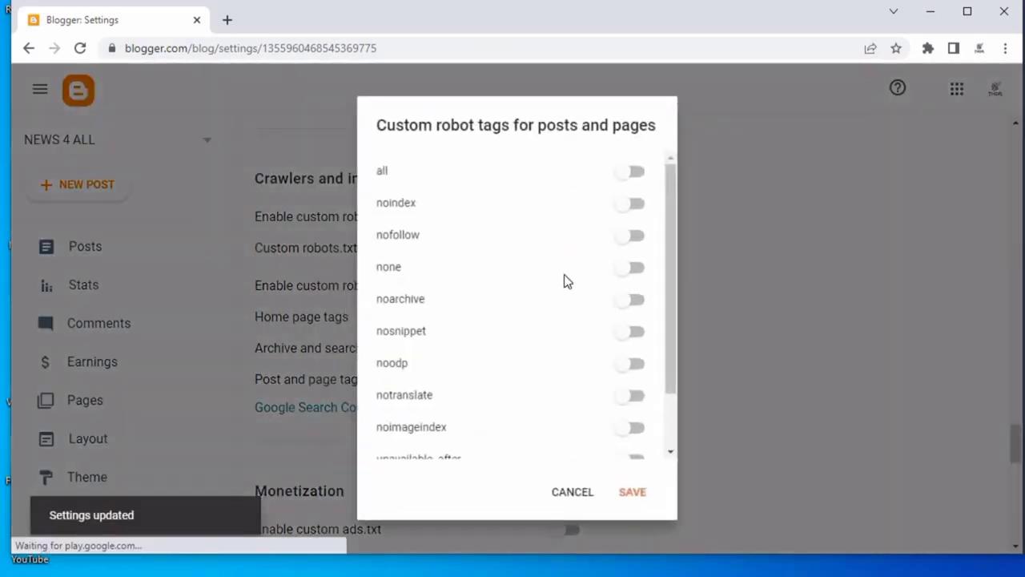
left_click(630, 205)
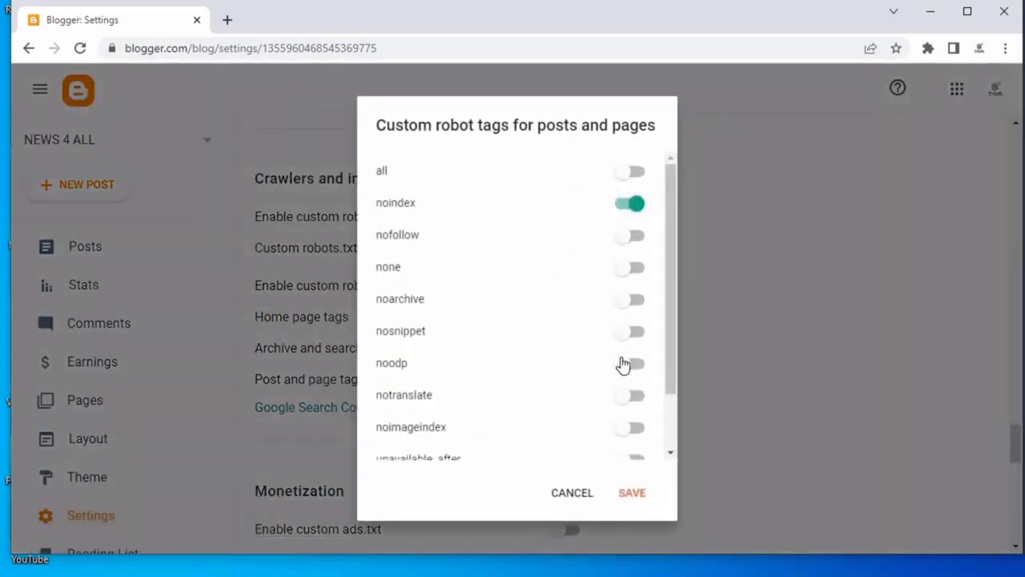
left_click(631, 365)
left_click(633, 493)
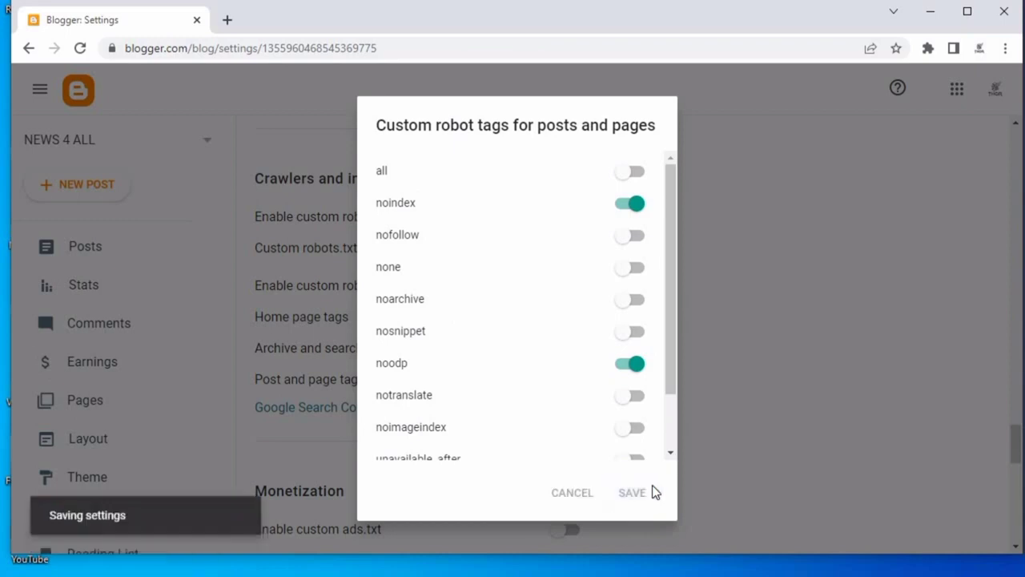
Open Google Search Console from the crawler settings and start adding a new URL prefix property.
scroll(447, 324, "down", 2)
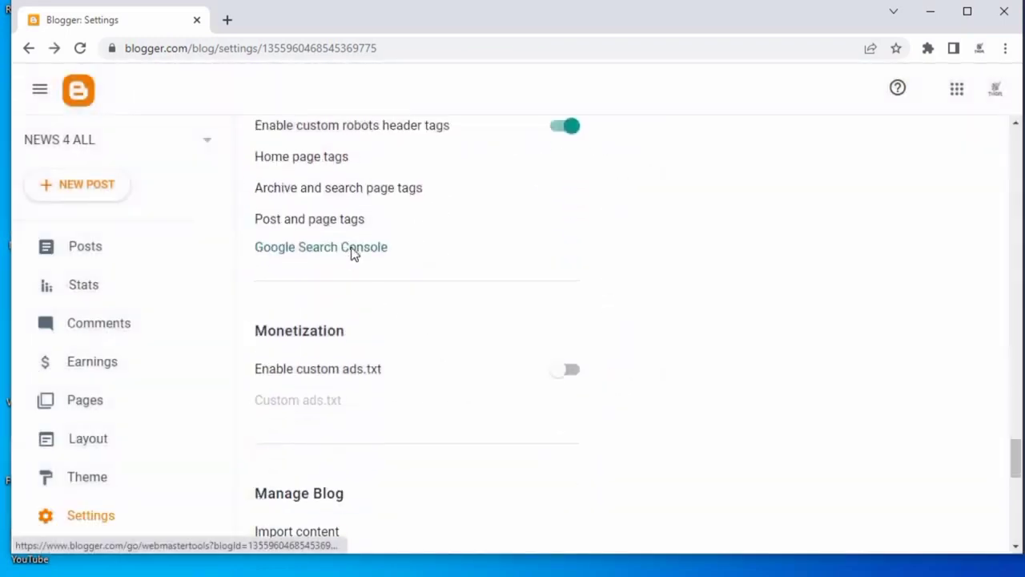
left_click(353, 251)
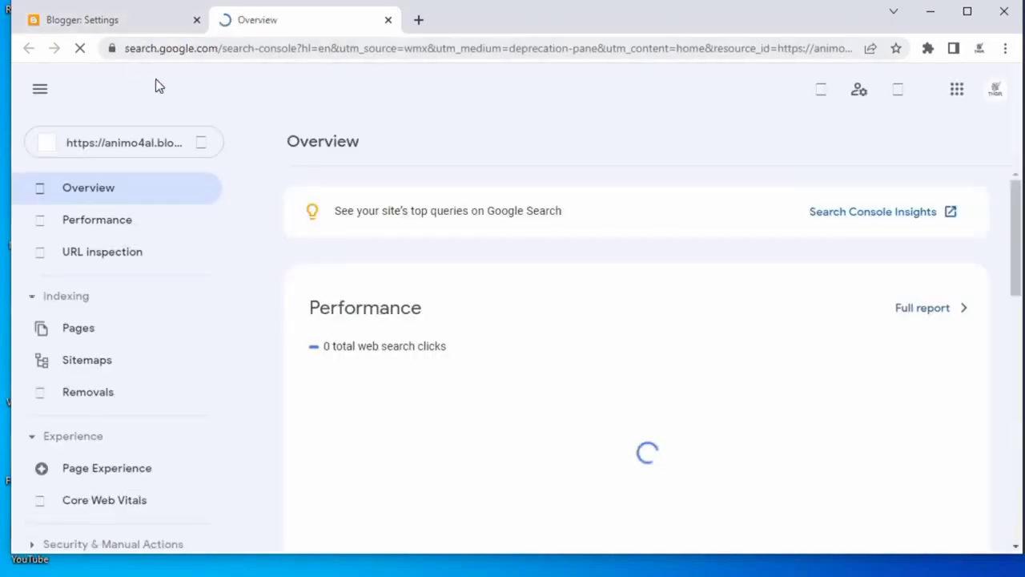
left_click(191, 142)
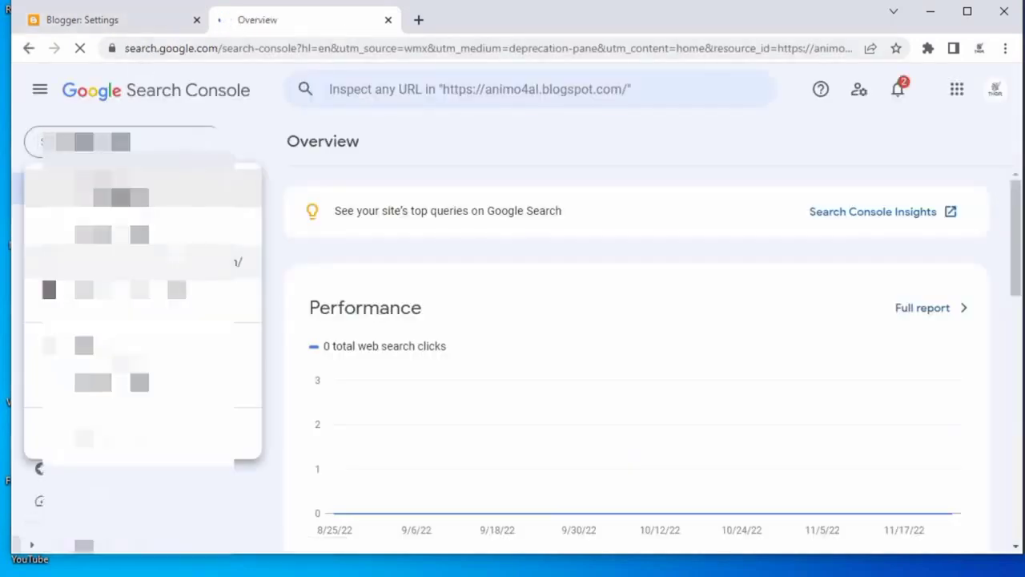
left_click(142, 433)
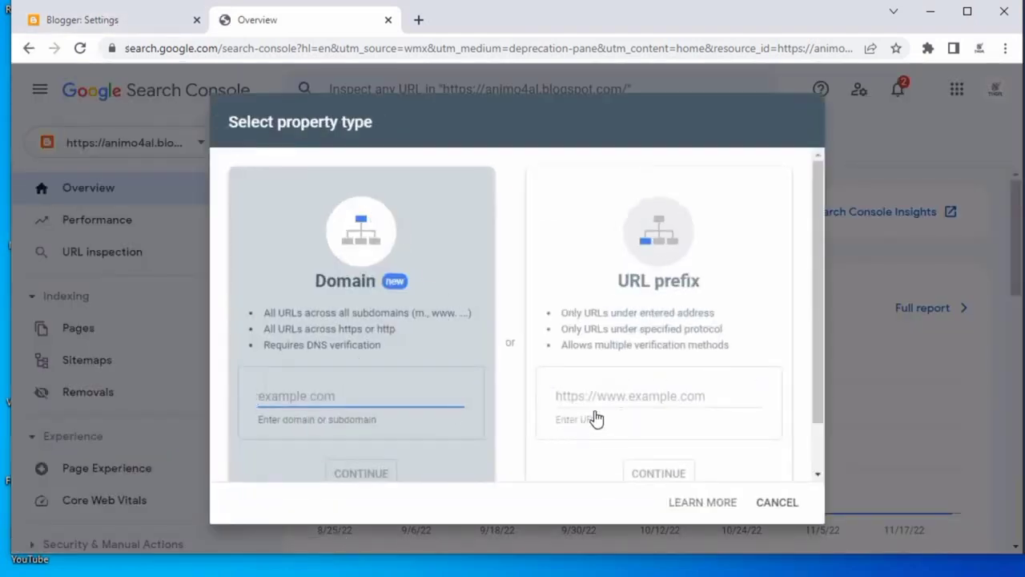
left_click(627, 395)
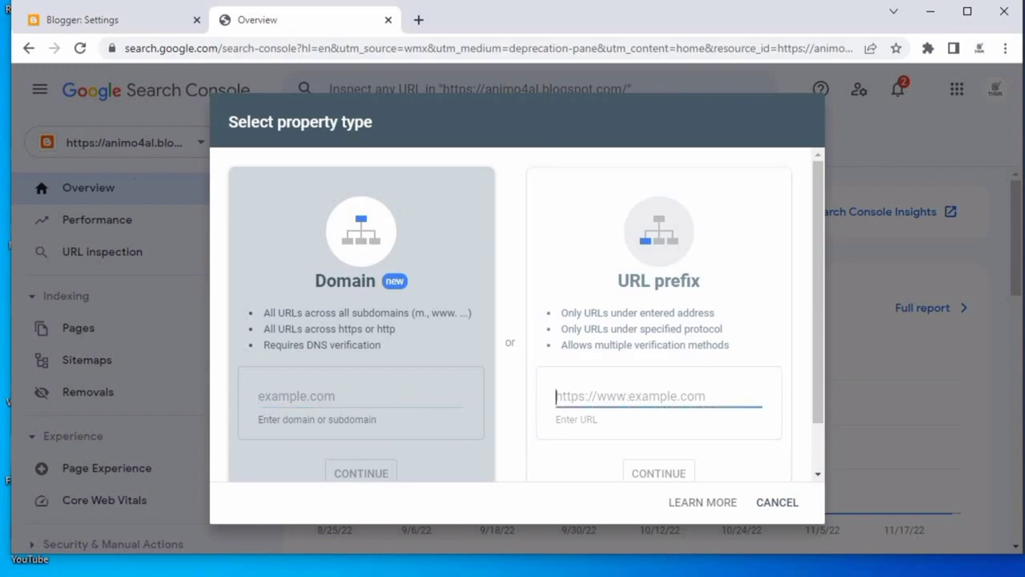
View the blog and copy its address from the browser address bar.
left_click(84, 16)
scroll(111, 505, "down", 2)
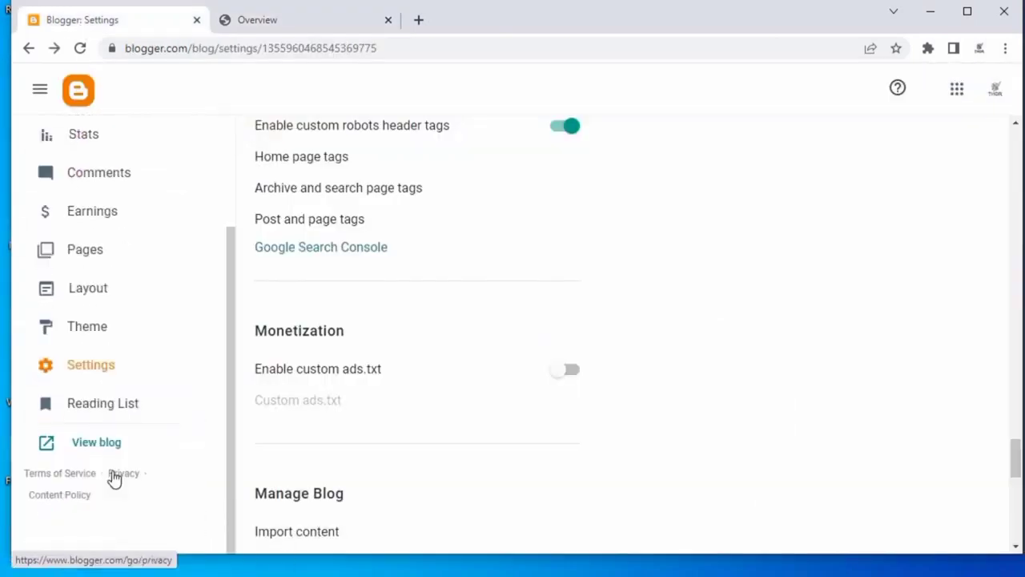
left_click(110, 437)
double_click(293, 48)
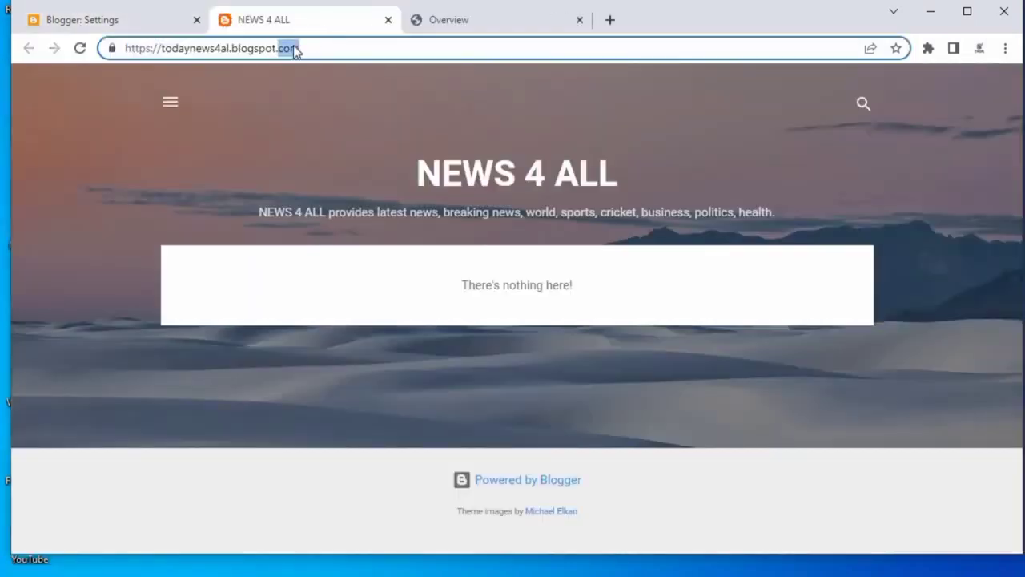
triple_click(284, 52)
right_click(283, 53)
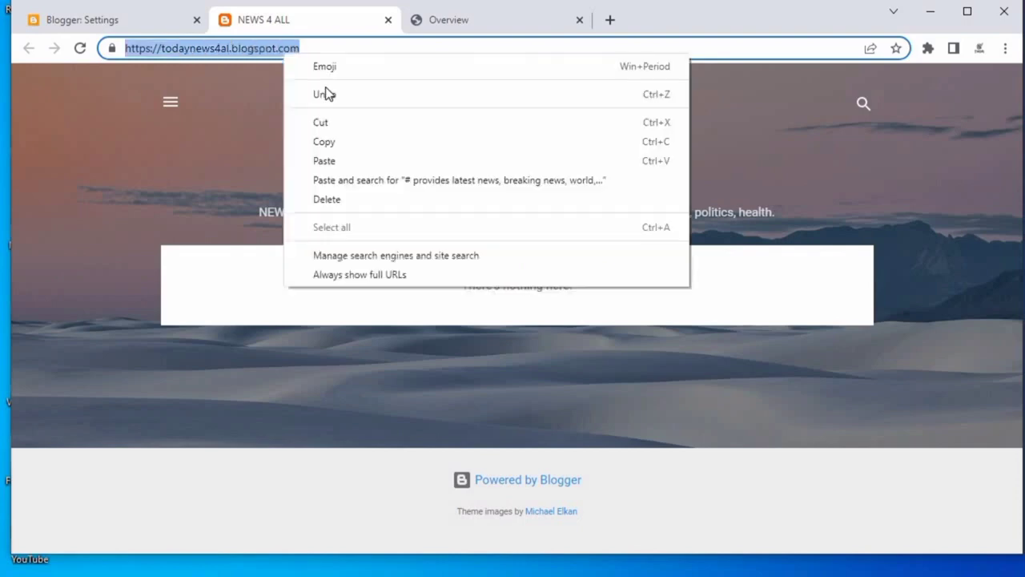
left_click(343, 144)
left_click(486, 20)
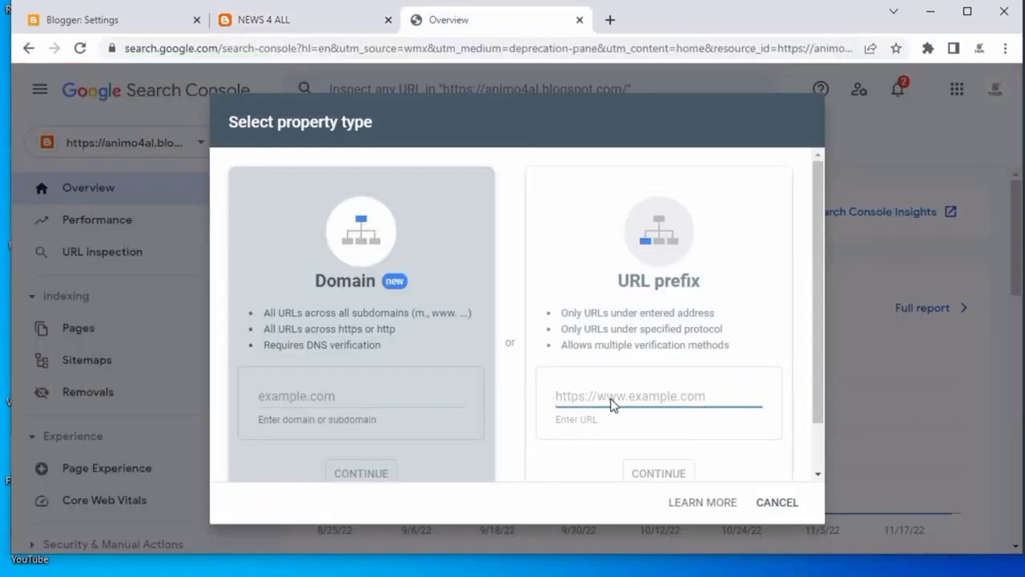
right_click(611, 404)
left_click(668, 508)
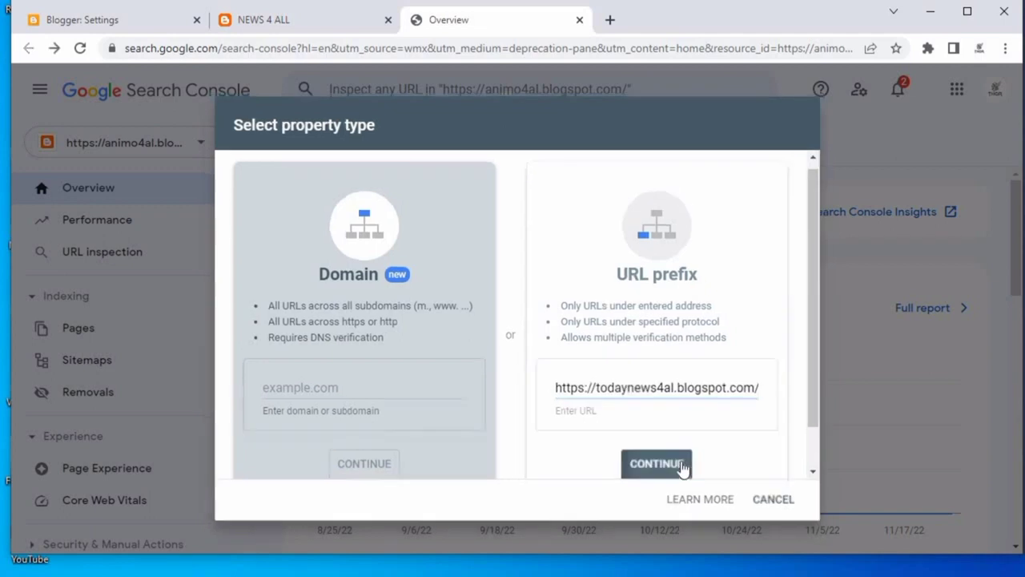
left_click(656, 464)
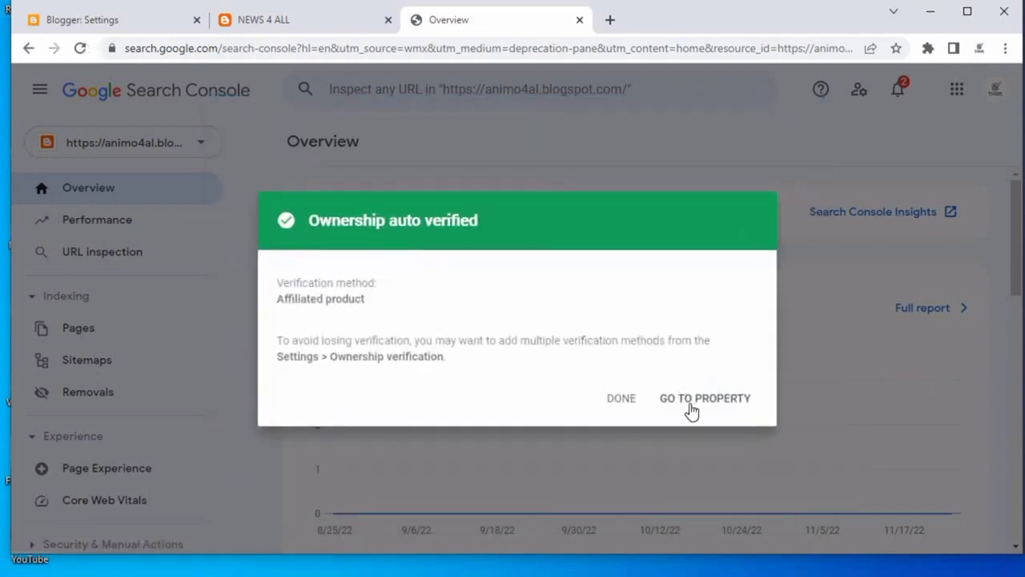
left_click(622, 400)
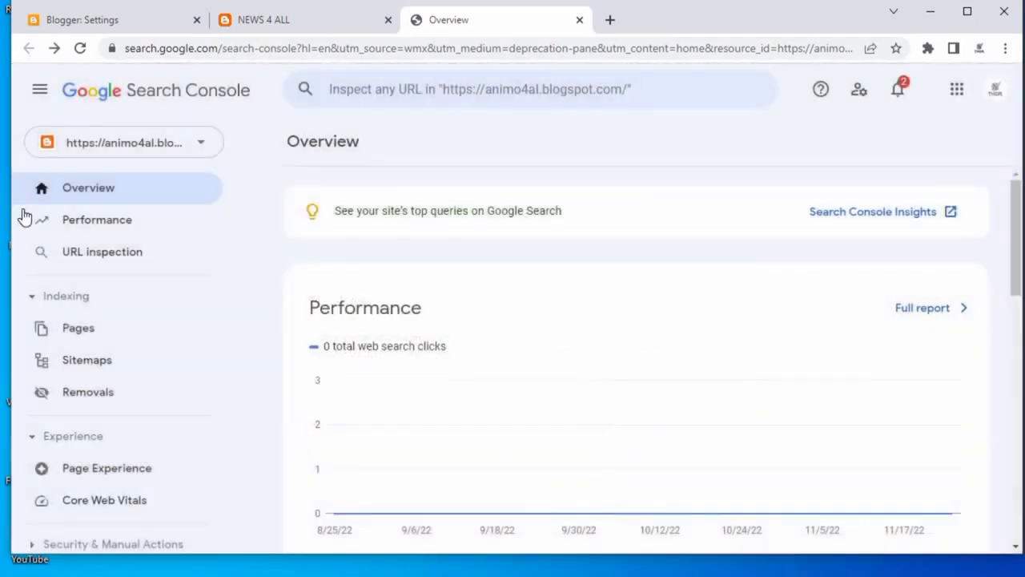
Close the blog tab, return to Blogger settings and open the Custom robots.txt editor.
scroll(597, 284, "down", 6)
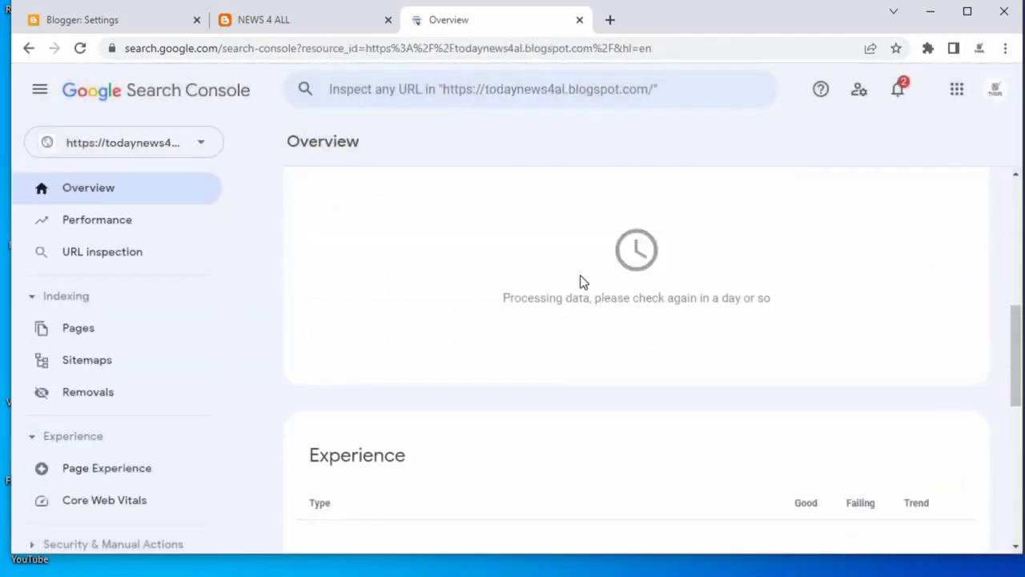
scroll(582, 280, "up", 3)
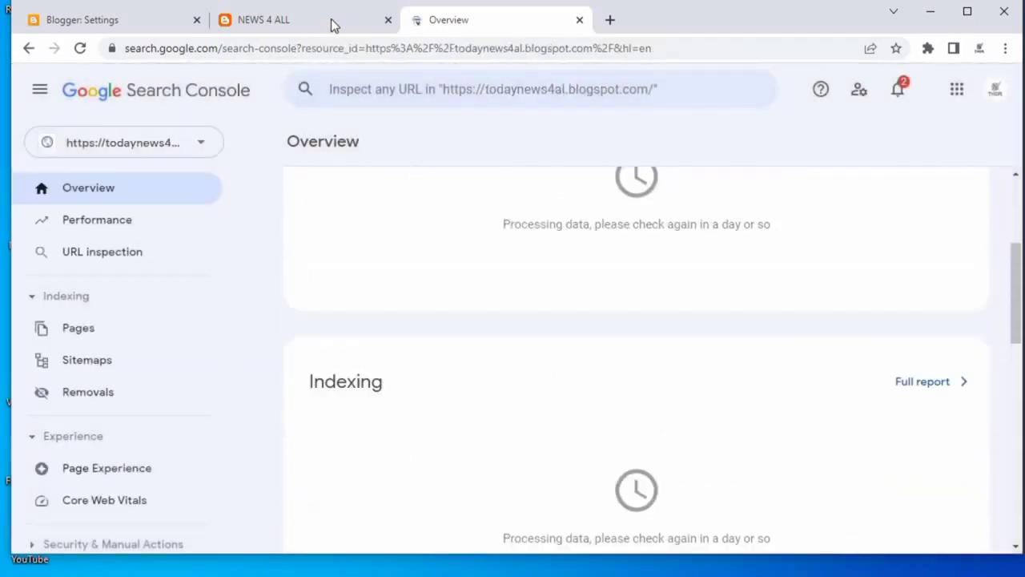
left_click(388, 20)
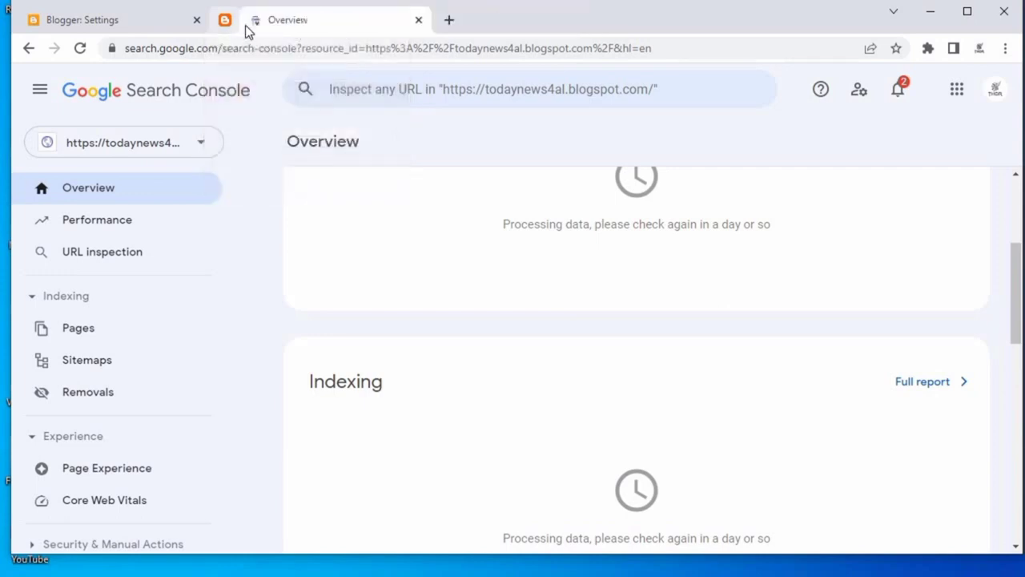
left_click(103, 18)
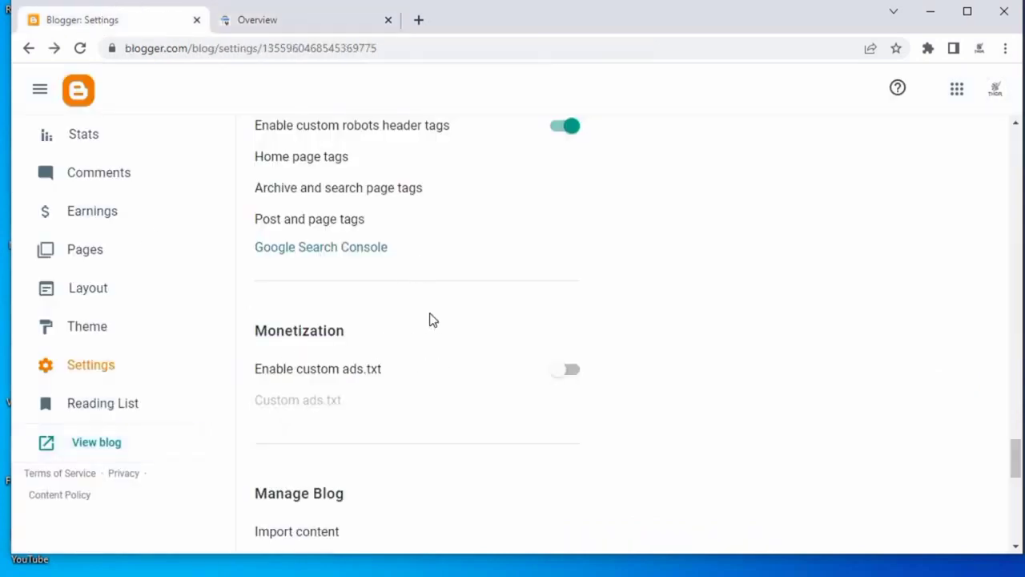
scroll(449, 259, "up", 1)
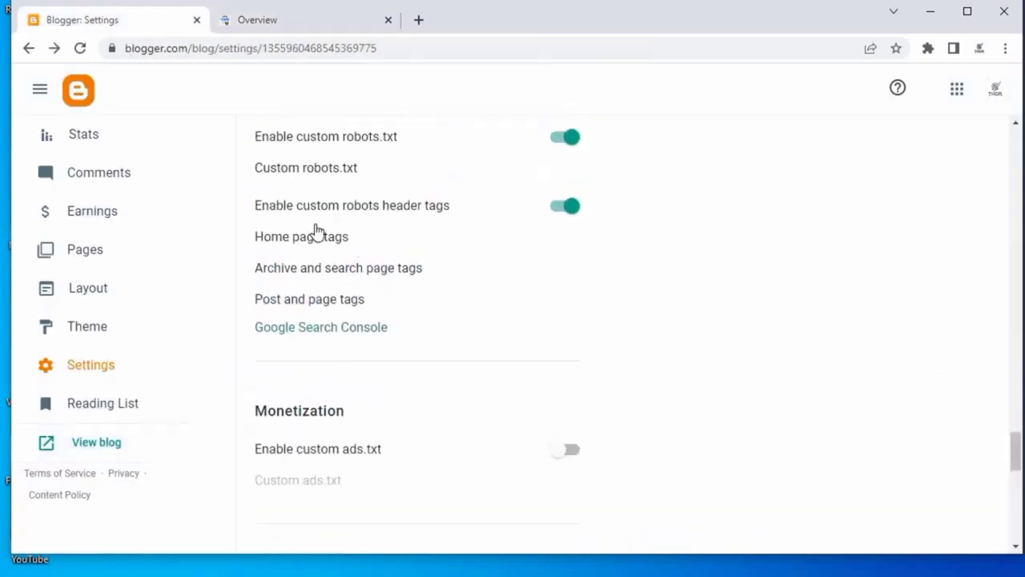
left_click(305, 170)
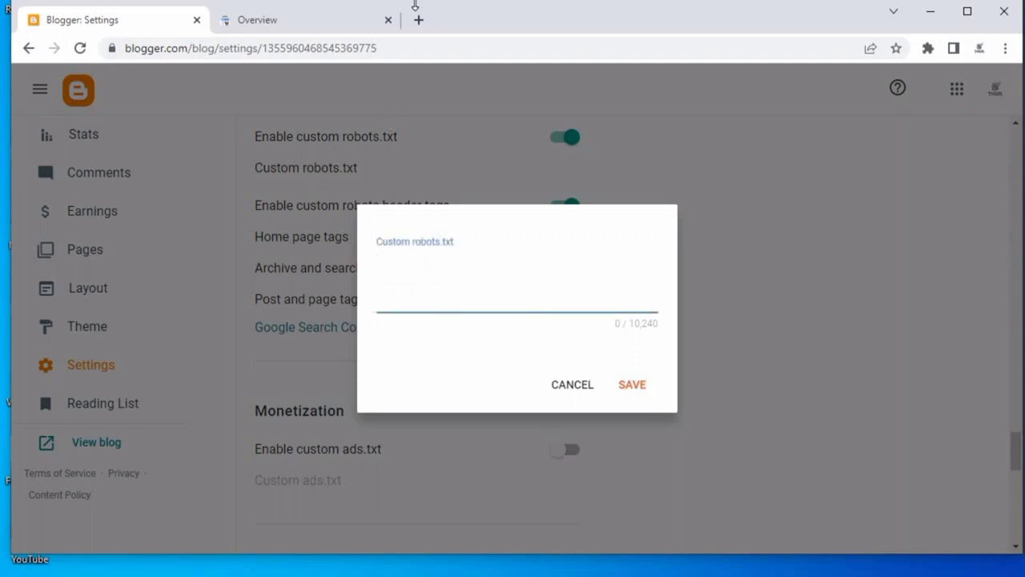
Search the web for custom robots text generator and open the SEOptimer Free Robots.txt Generator.
left_click(418, 21)
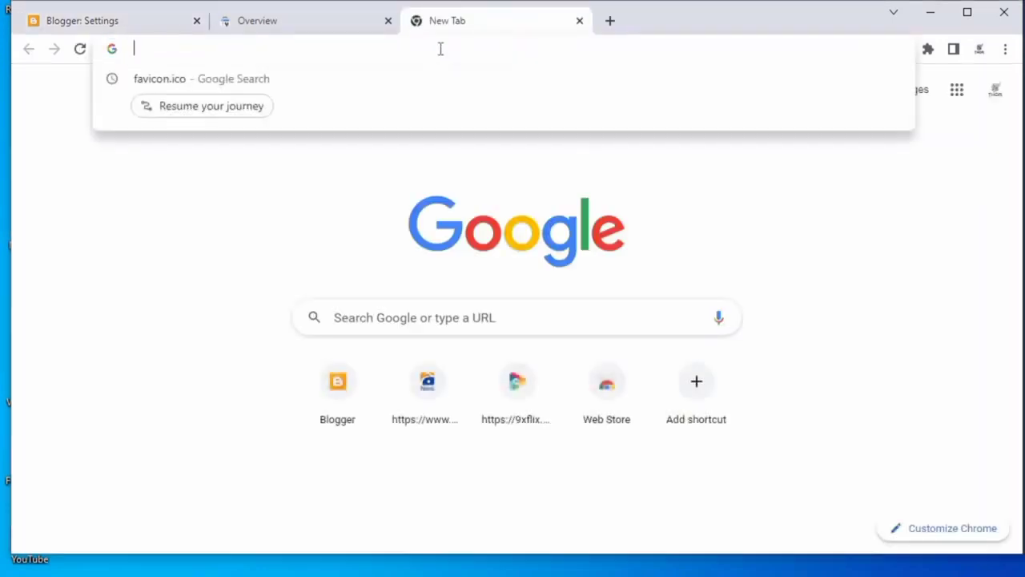
type("custo")
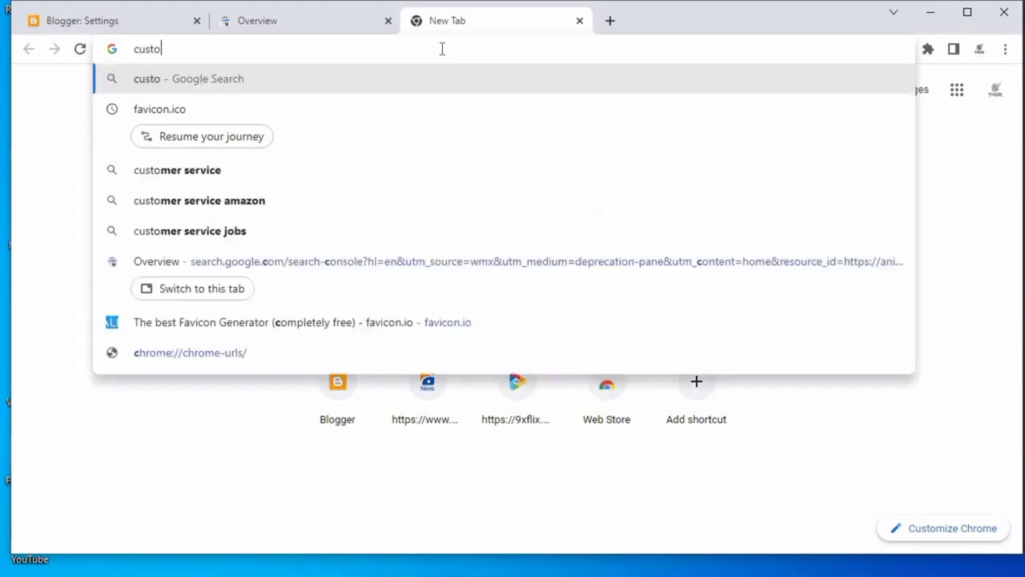
type("m robo")
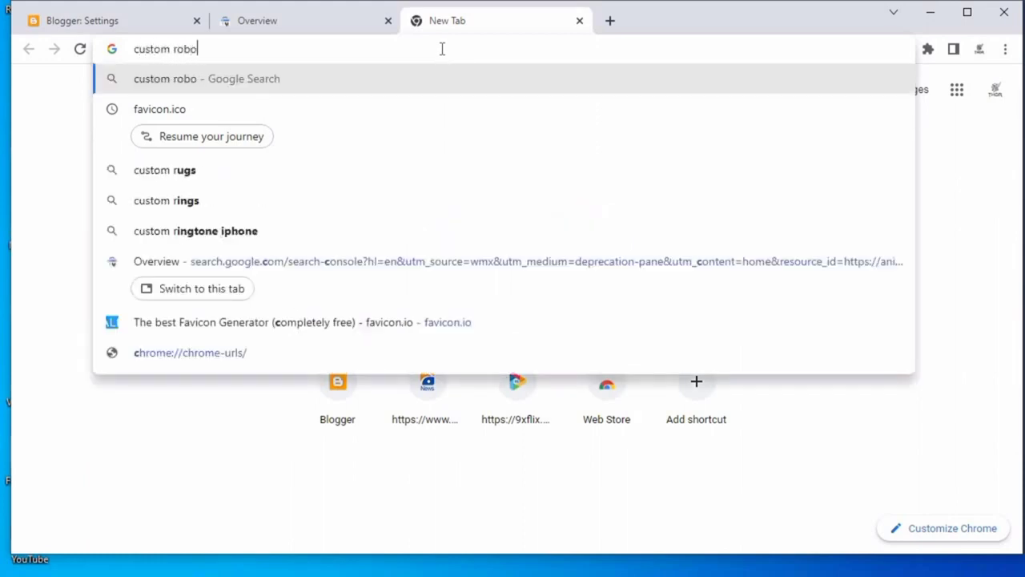
type("ts tex")
type("t ")
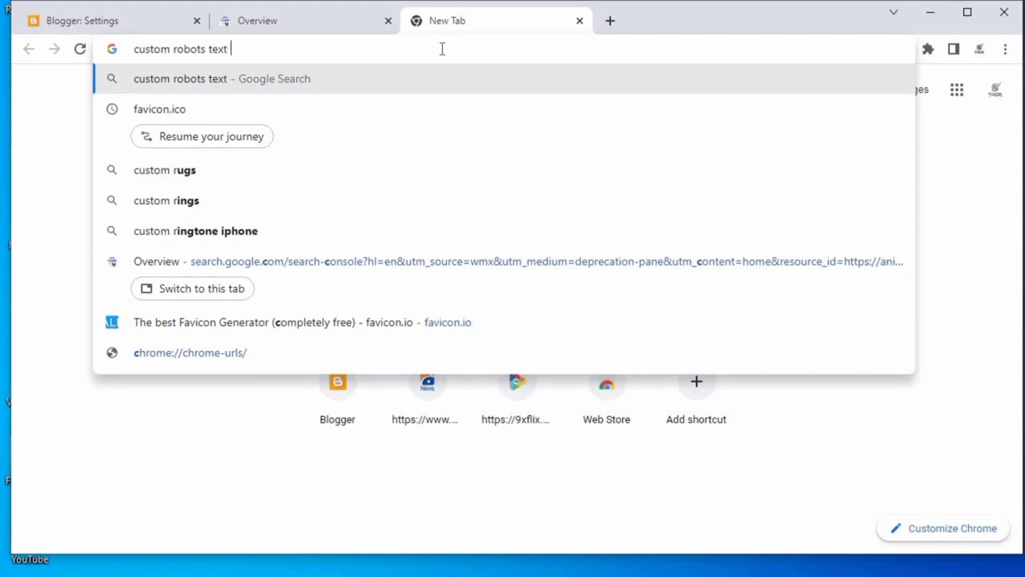
type("generat")
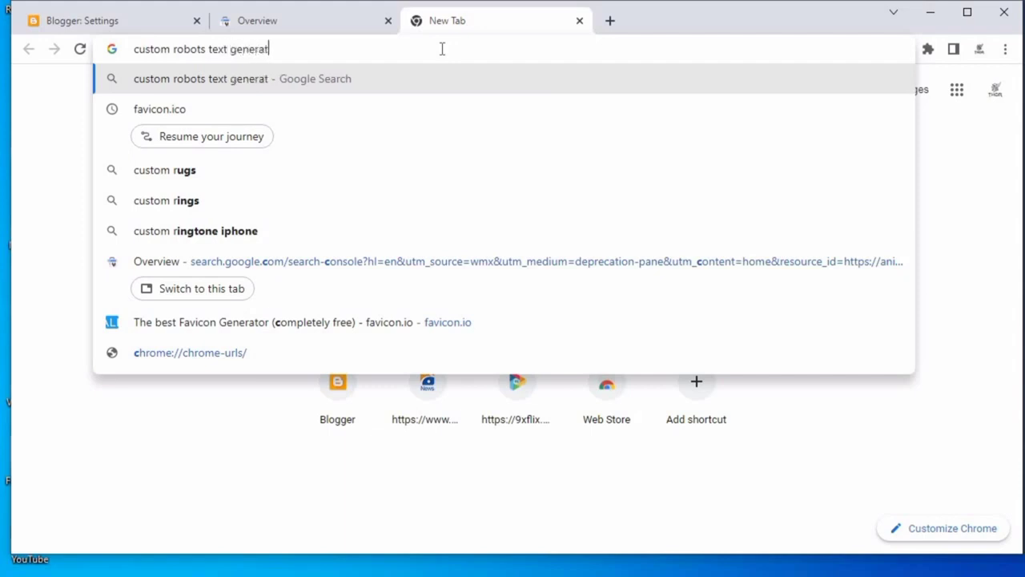
type("or")
key("Return")
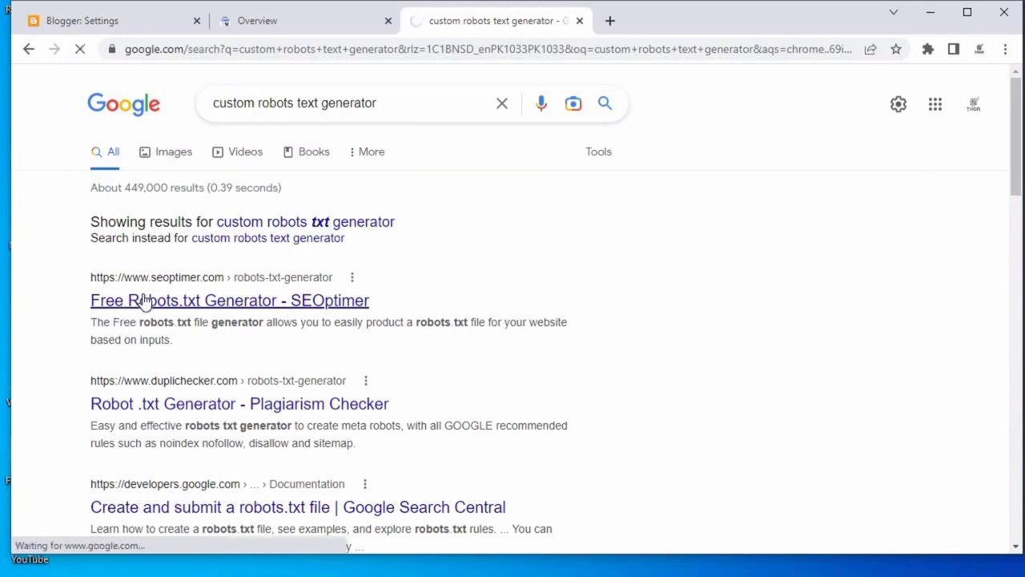
left_click(161, 280)
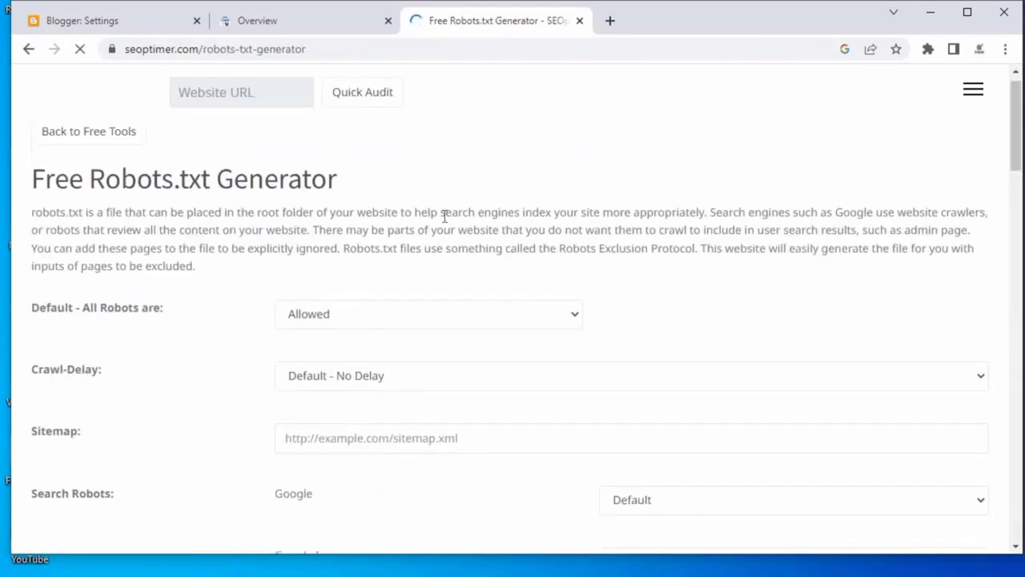
Select the generator's Sitemap field, then switch back to Blogger and dismiss the Custom robots.txt editor.
scroll(157, 248, "down", 1)
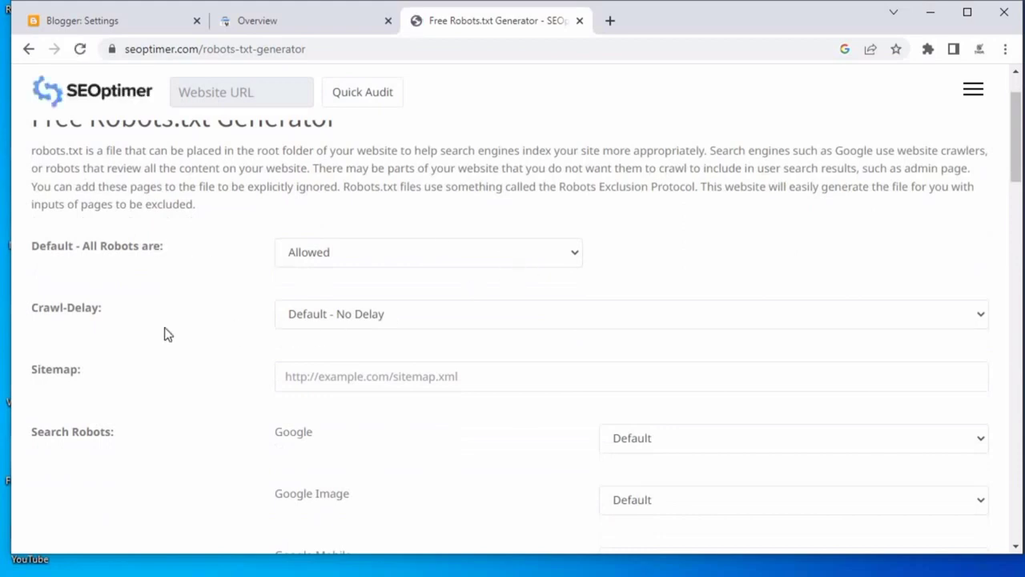
scroll(442, 325, "down", 1)
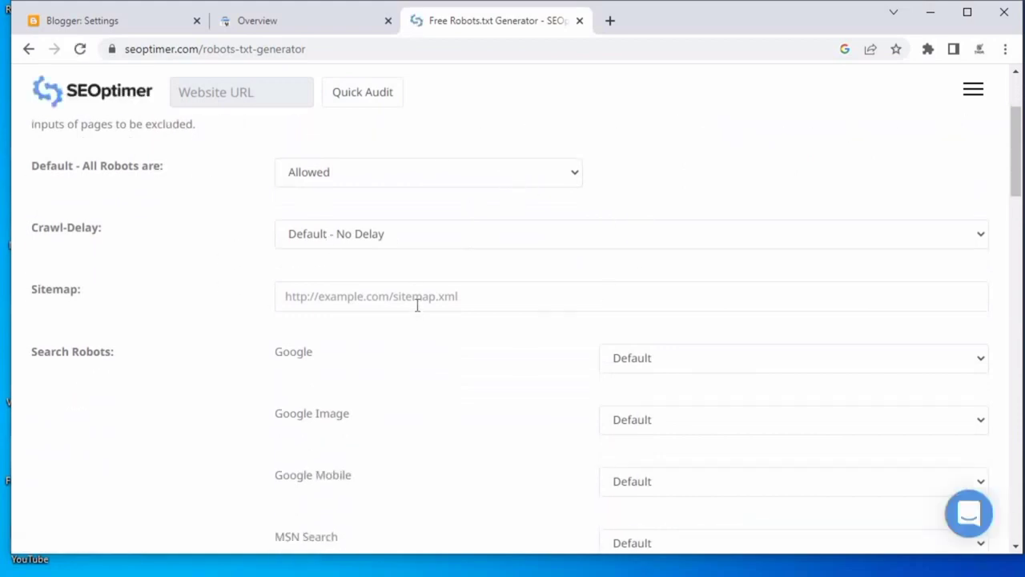
left_click(402, 294)
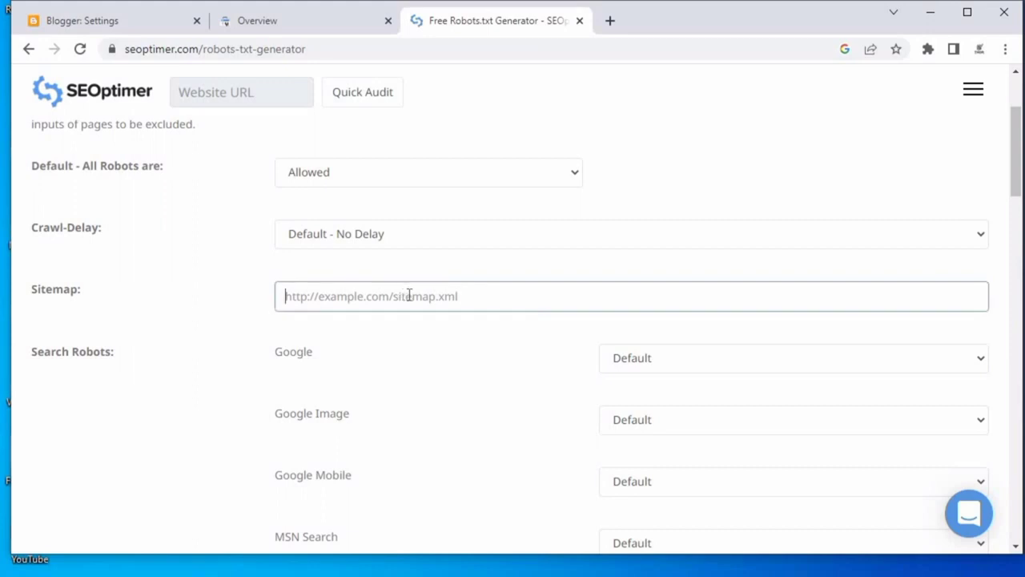
left_click(121, 13)
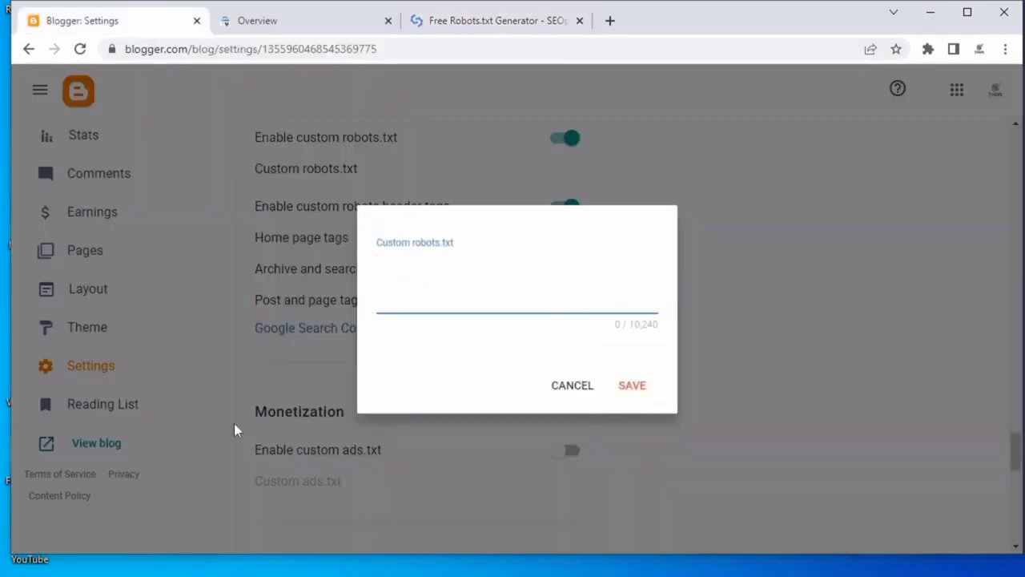
left_click(340, 410)
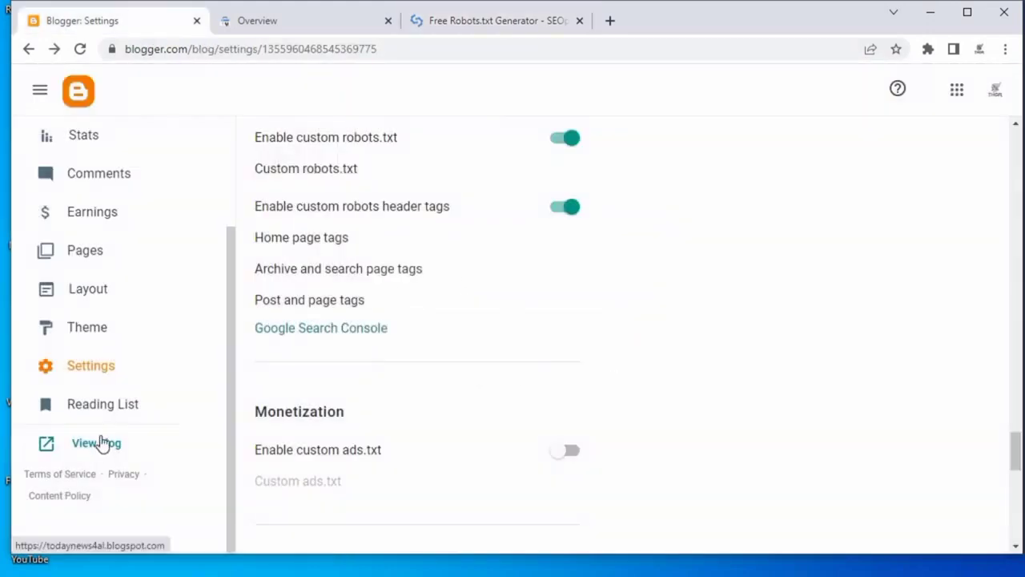
Open the blog in a new tab and copy its address from the address bar.
left_click(100, 442)
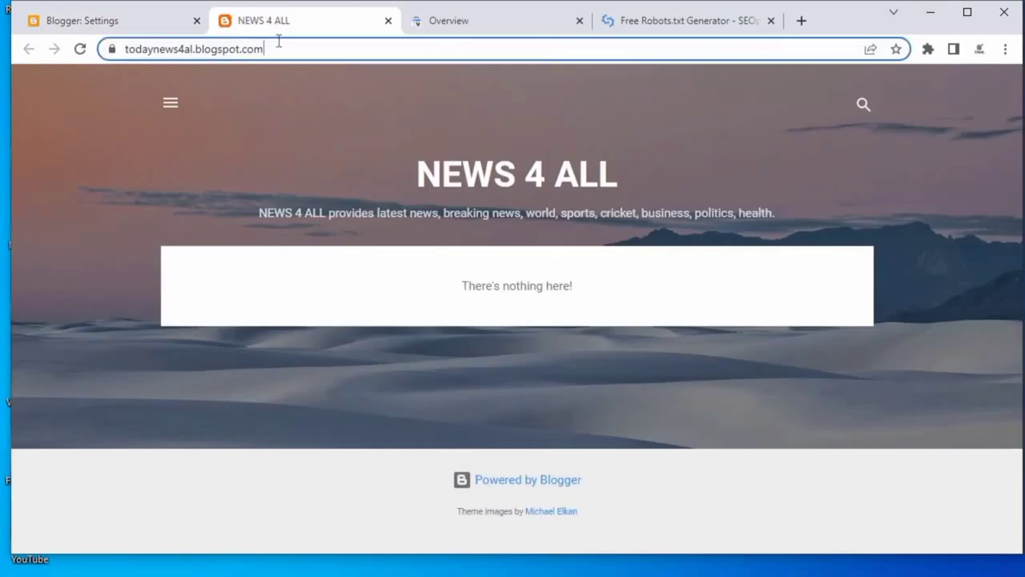
left_click(257, 45)
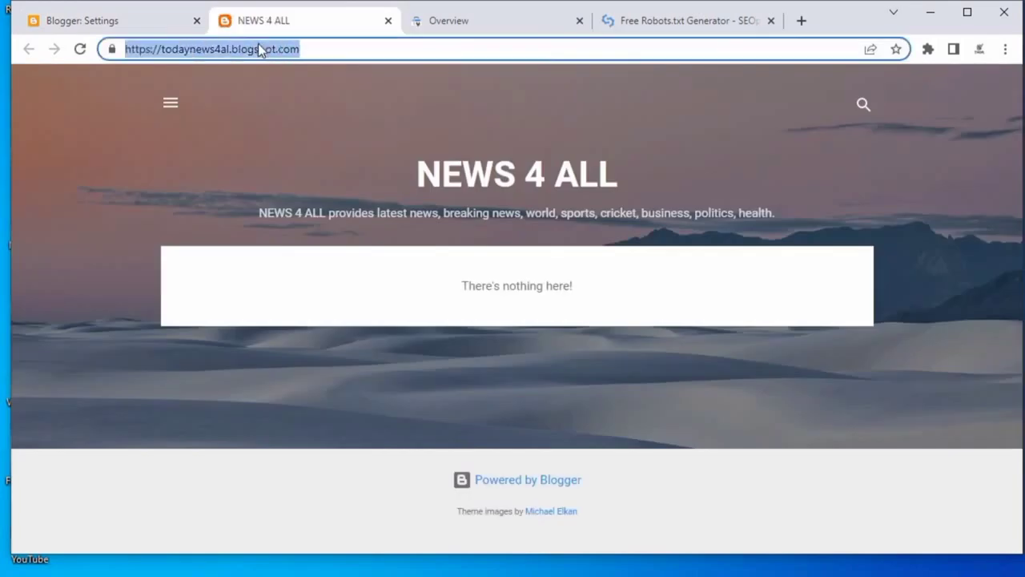
right_click(258, 46)
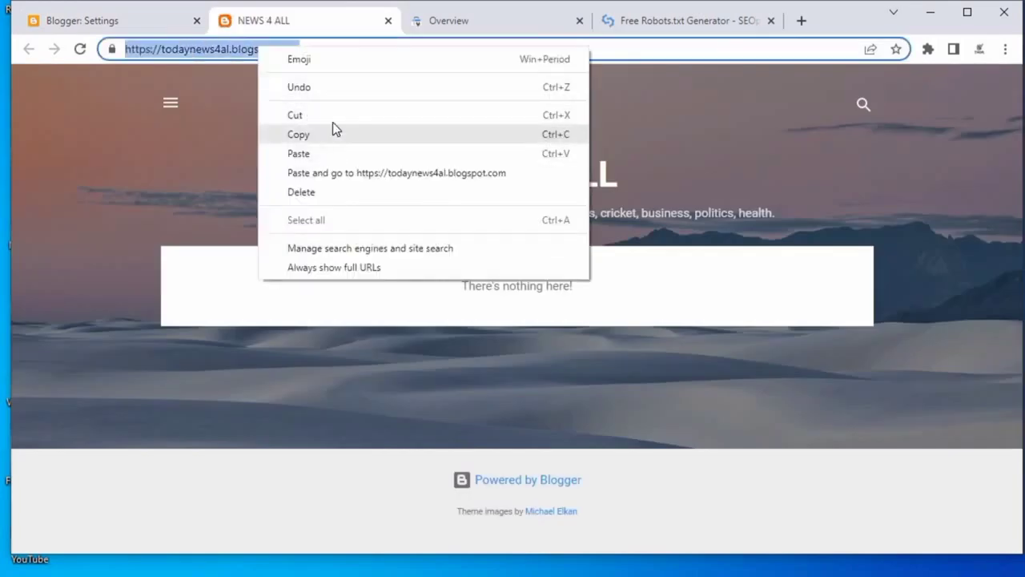
left_click(335, 133)
left_click(658, 17)
left_click(361, 296)
right_click(363, 302)
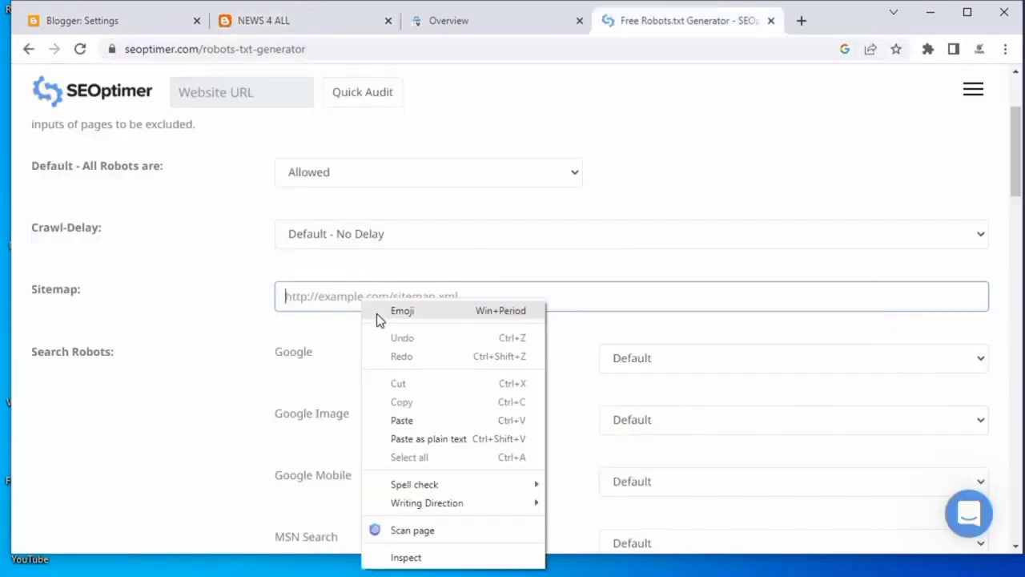
left_click(426, 420)
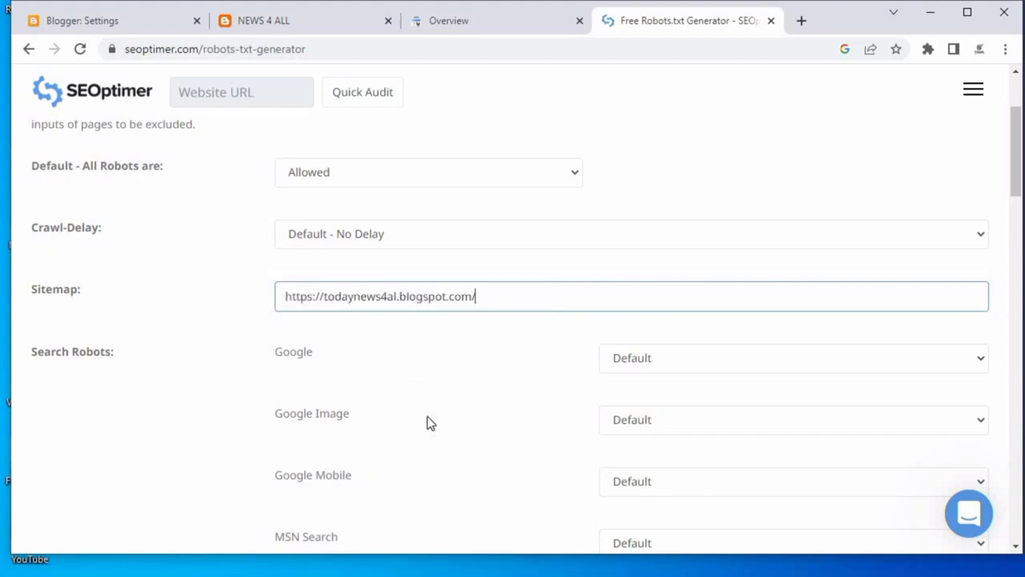
type("sitemap.xml")
Set the generator's Google search robot to Allowed.
scroll(590, 296, "down", 1)
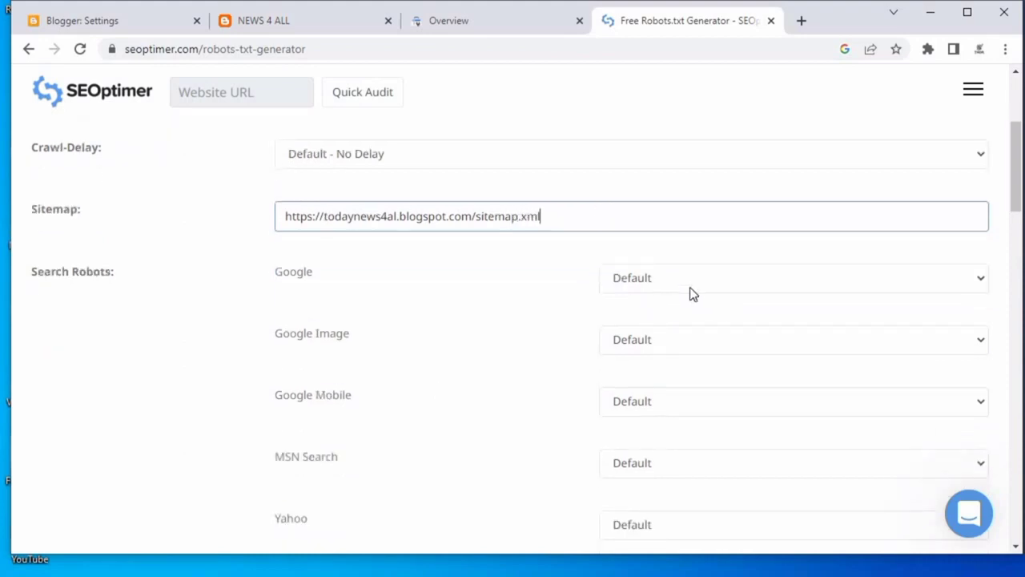
left_click(691, 290)
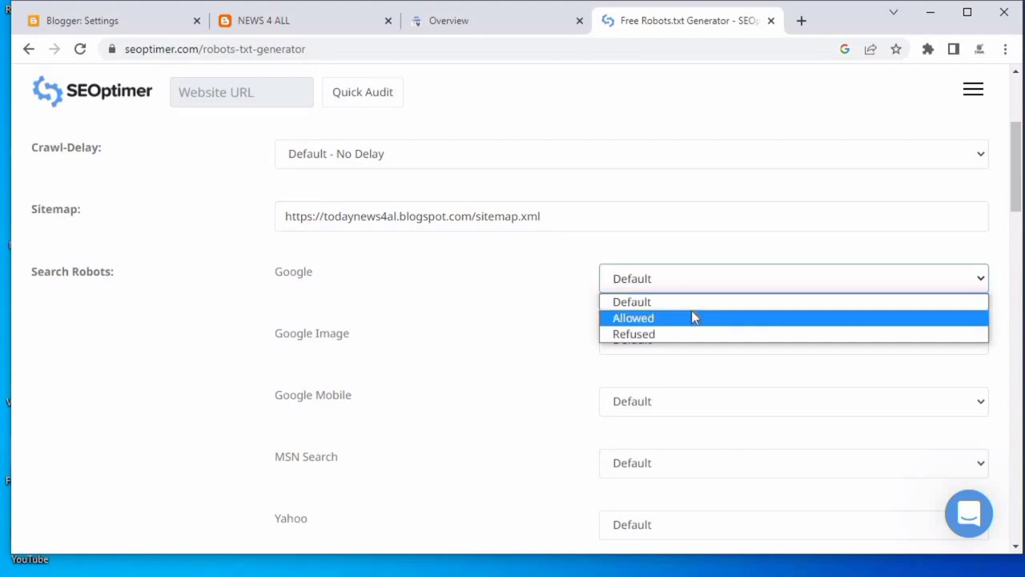
left_click(692, 317)
Scroll to the generated robots.txt and copy its rules from the User-agent line through the sitemap line.
scroll(721, 272, "down", 2)
scroll(661, 269, "up", 1)
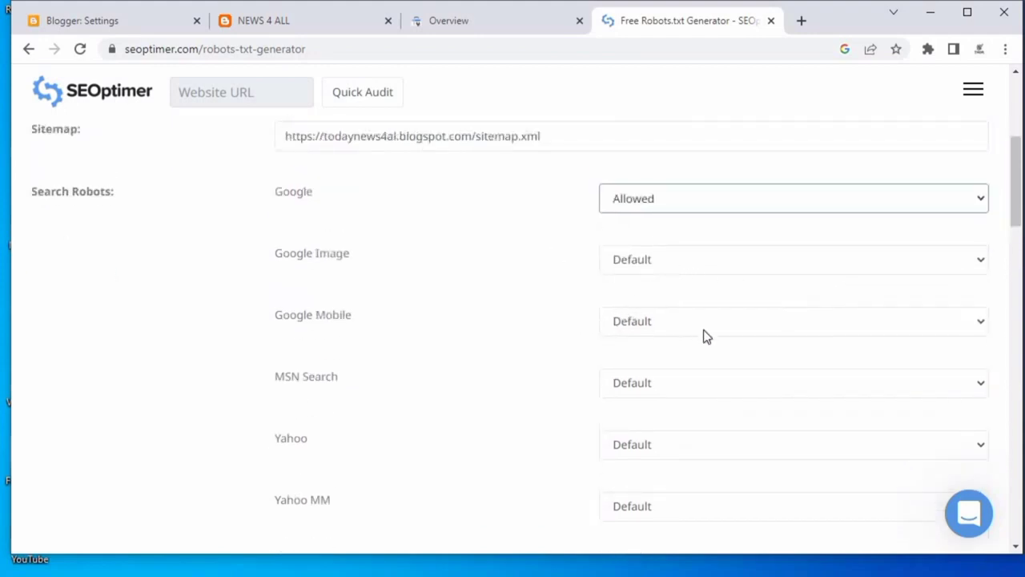
scroll(721, 350, "down", 6)
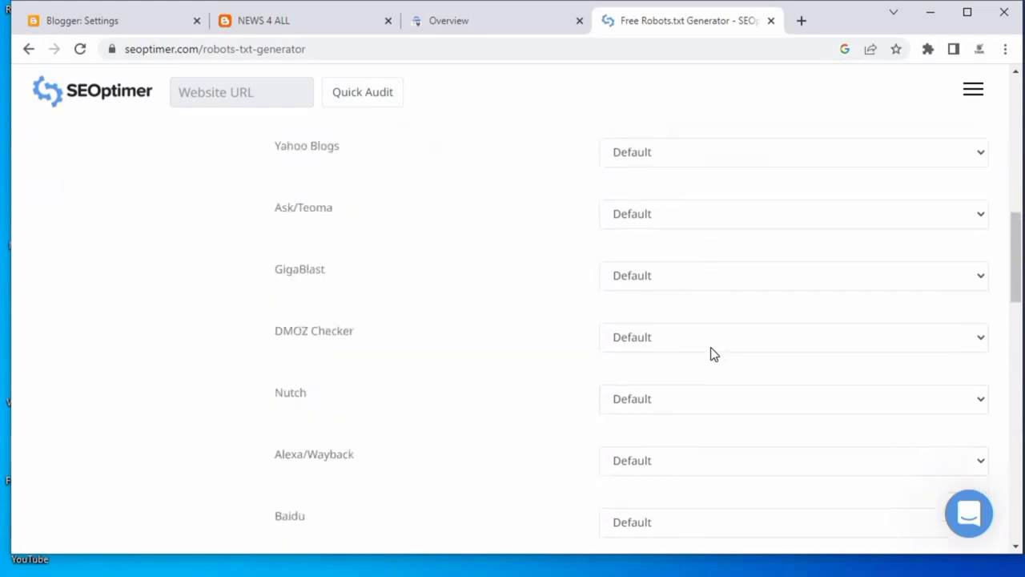
scroll(712, 355, "down", 6)
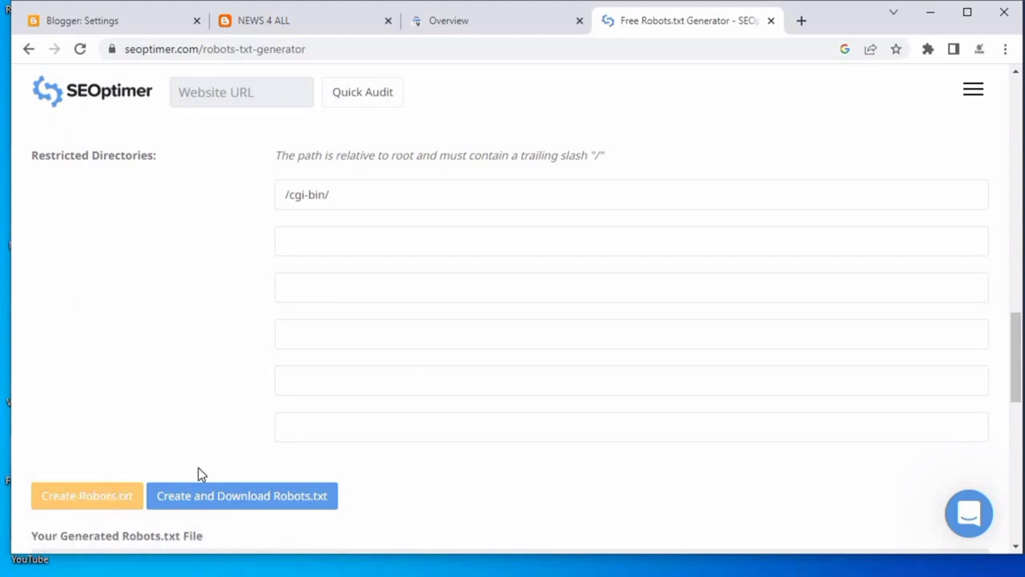
scroll(94, 390, "down", 2)
scroll(240, 377, "down", 2)
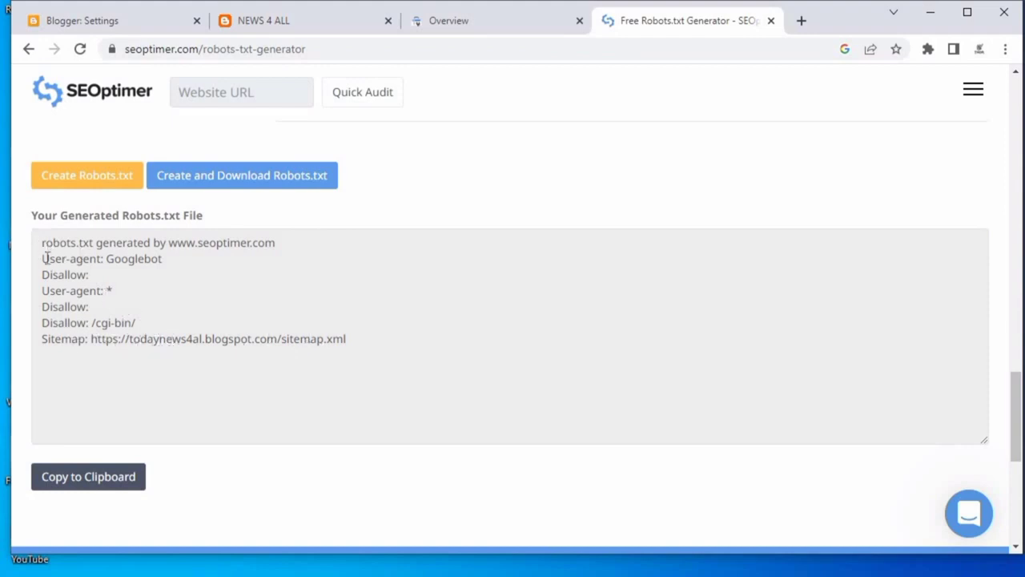
left_click_drag(44, 259, 386, 348)
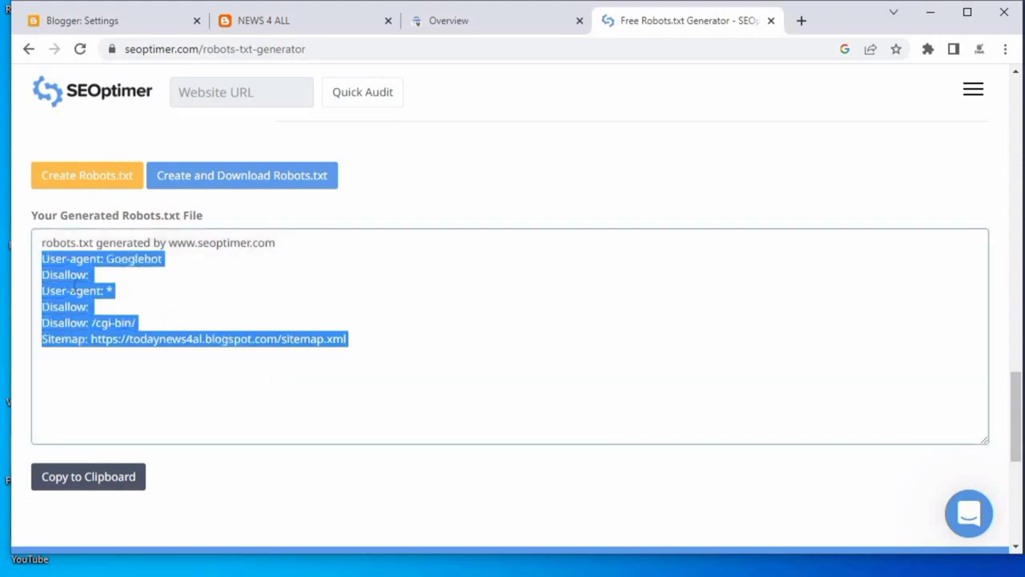
right_click(76, 293)
left_click(96, 297)
Paste the copied rules into Blogger's Custom robots.txt editor and save.
left_click(112, 22)
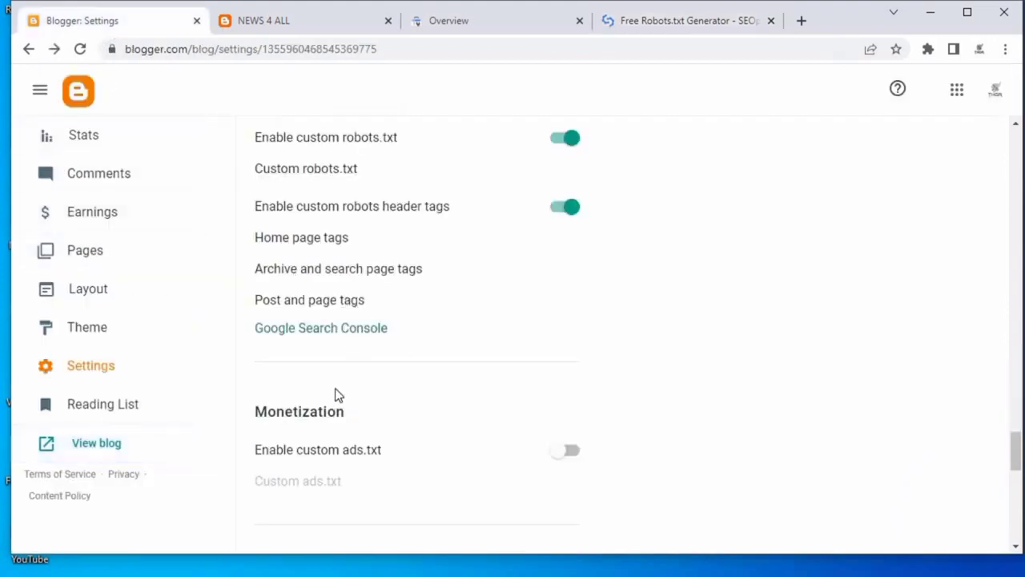
left_click(306, 172)
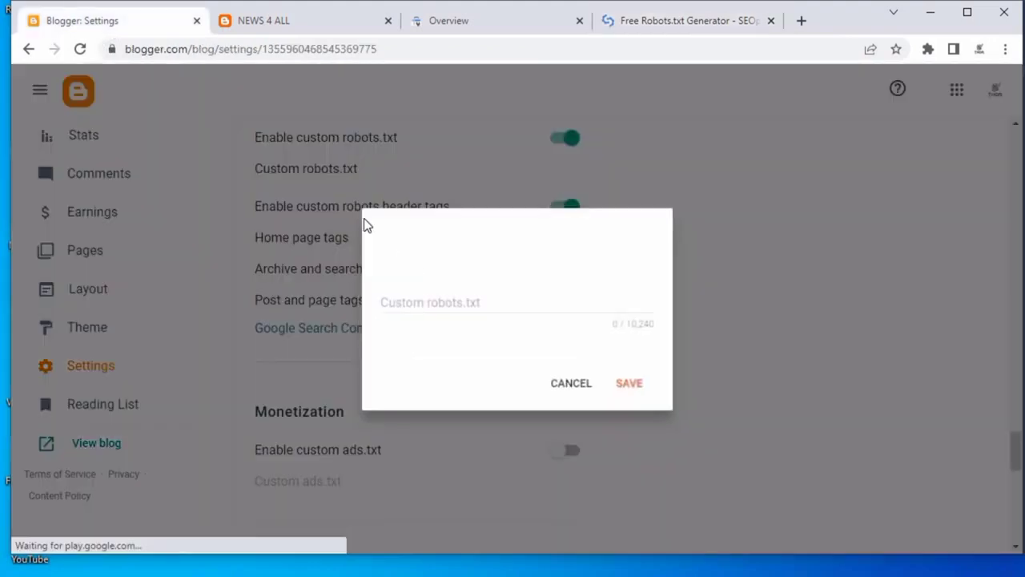
right_click(414, 298)
left_click(461, 417)
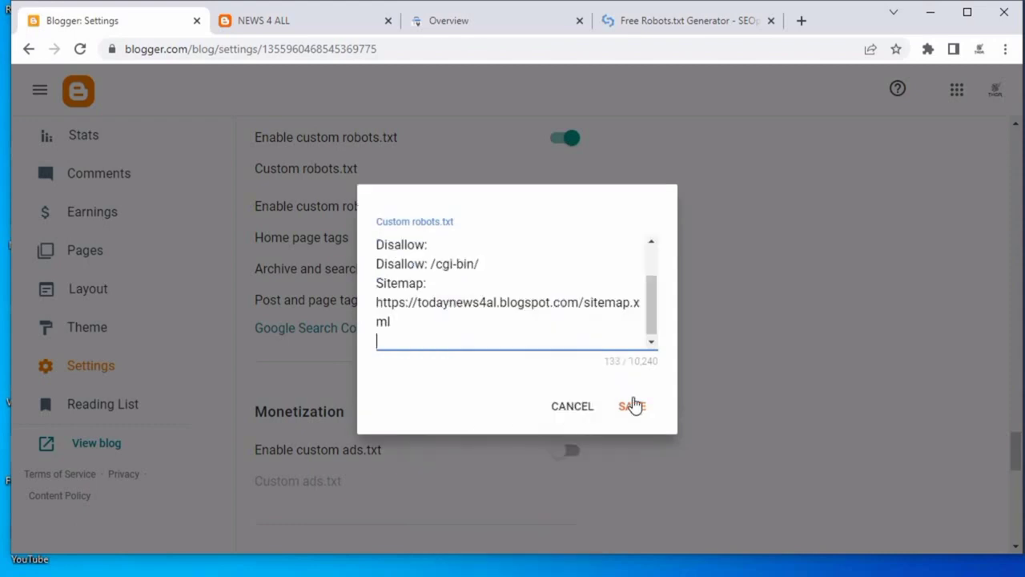
left_click_drag(651, 300, 650, 266)
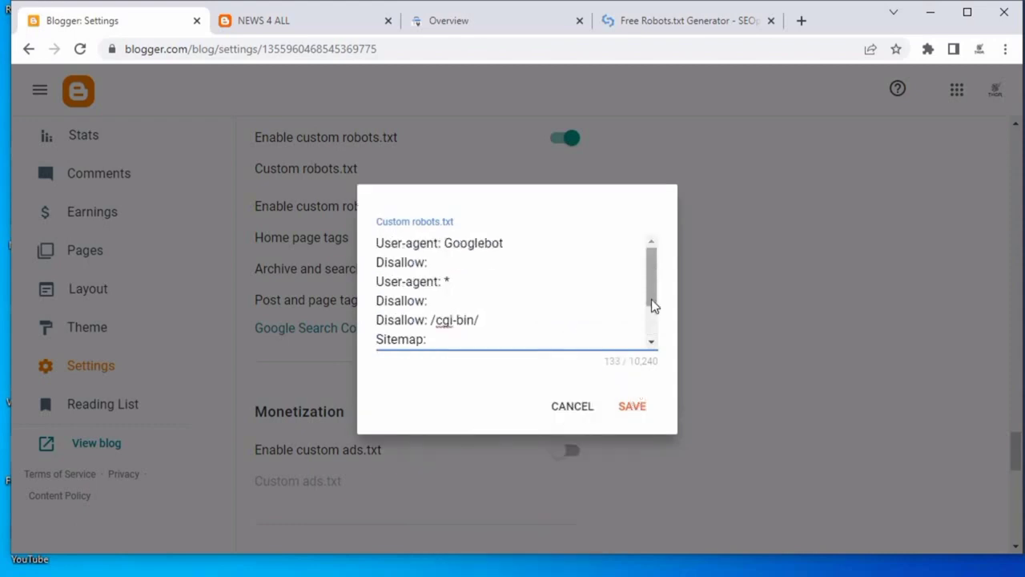
left_click(628, 413)
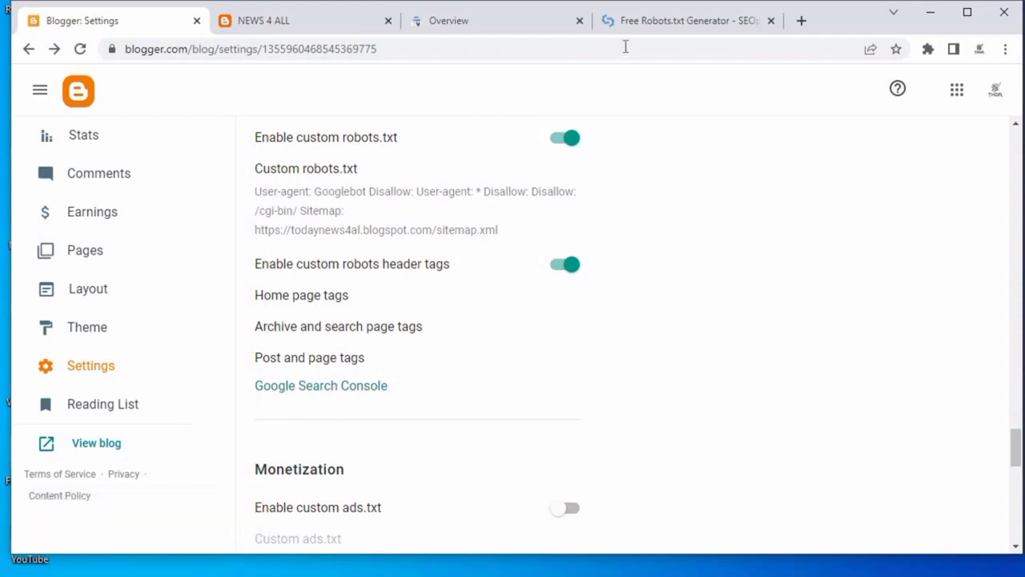
Set the generator's Google search robot back to Default.
left_click(645, 22)
scroll(675, 268, "up", 10)
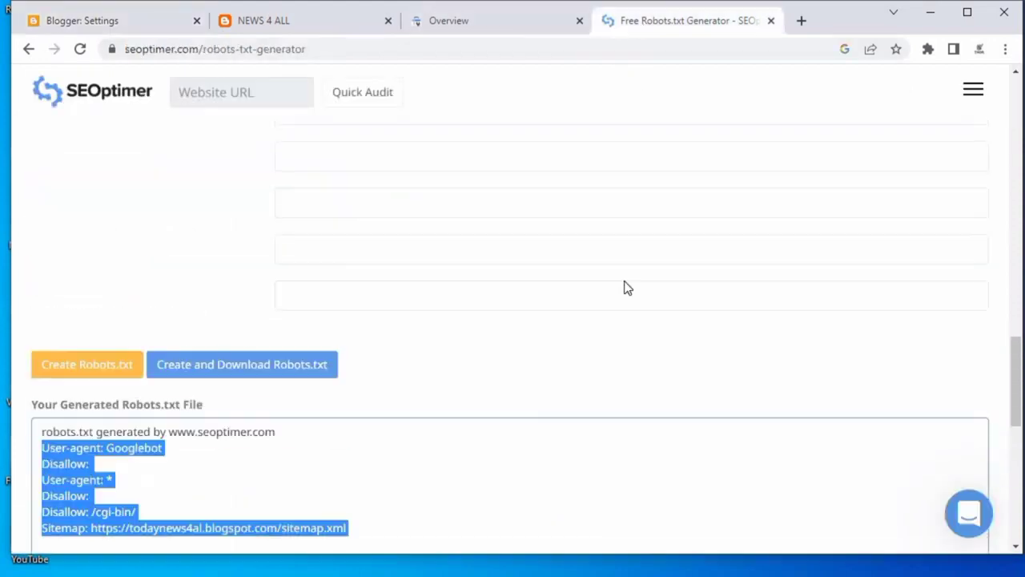
scroll(711, 244, "up", 8)
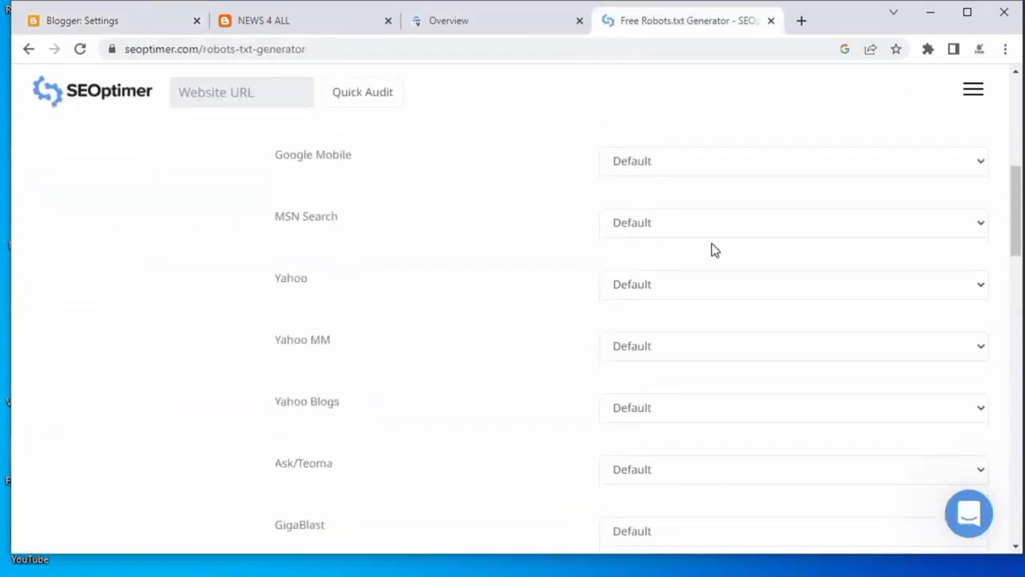
scroll(698, 410, "down", 2)
left_click(681, 290)
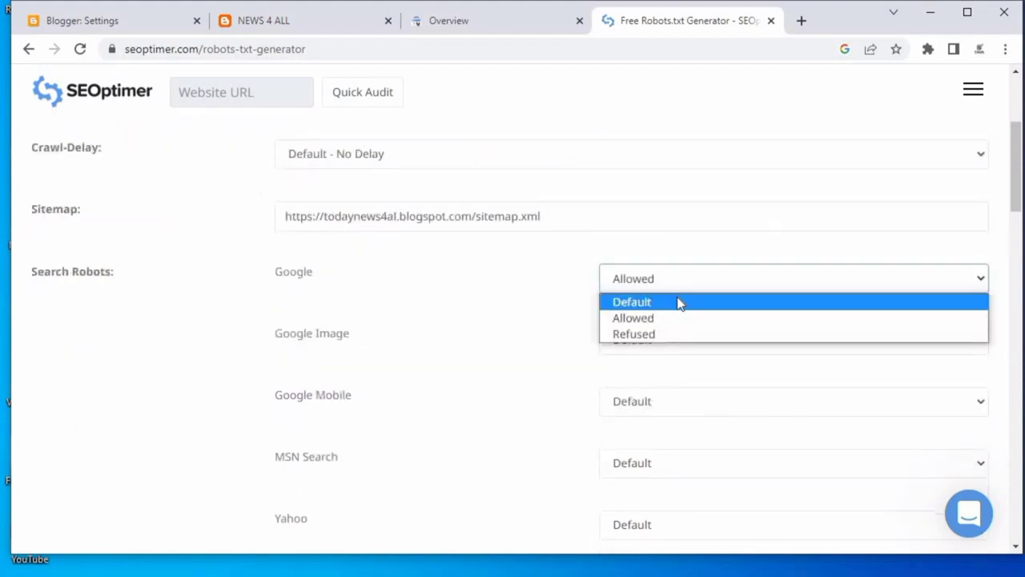
left_click(678, 300)
Regenerate the robots.txt file with Create Robots.txt.
scroll(521, 352, "down", 6)
scroll(46, 256, "down", 5)
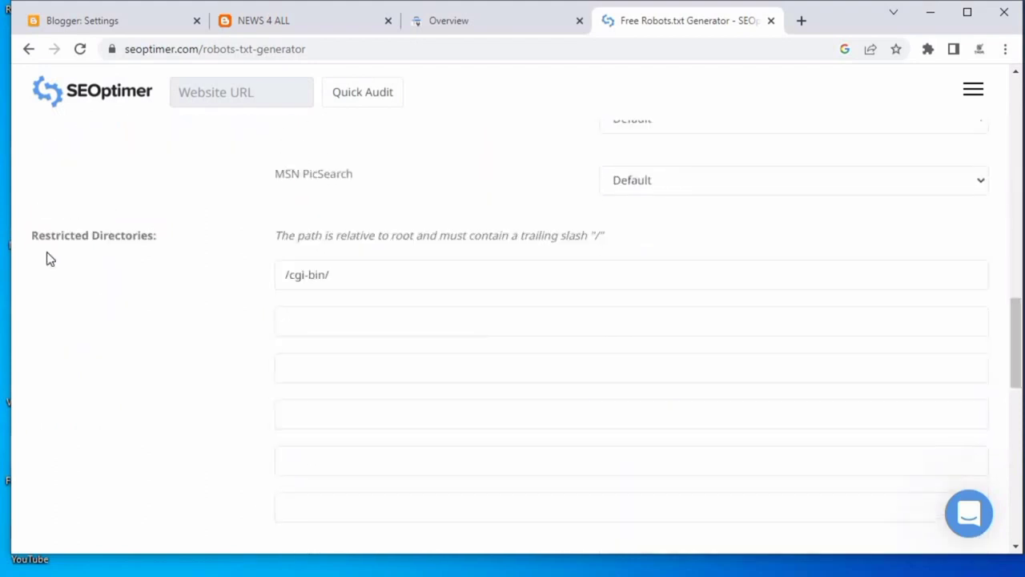
scroll(176, 267, "down", 2)
scroll(174, 313, "up", 2)
scroll(110, 475, "down", 1)
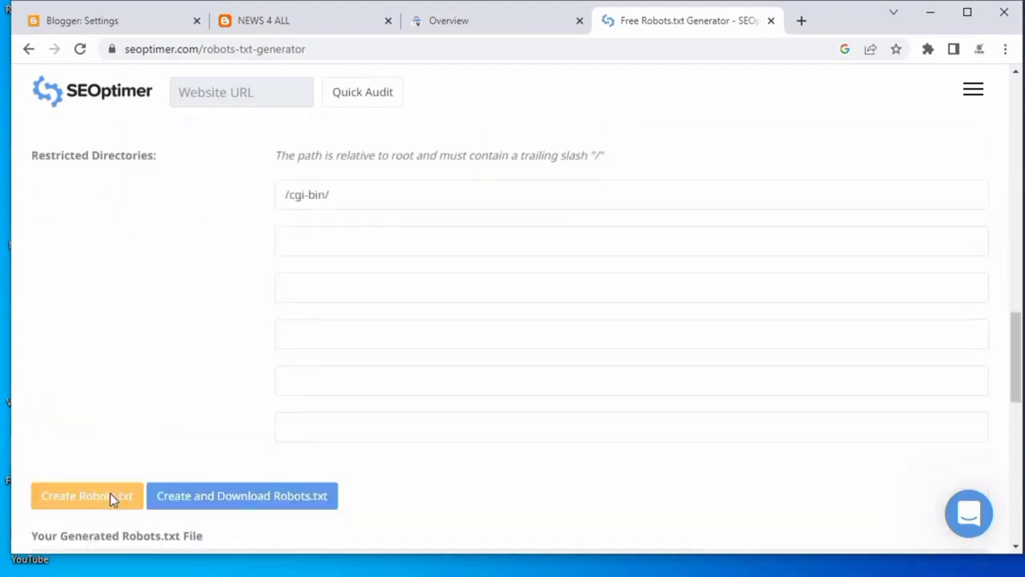
left_click(109, 497)
scroll(253, 324, "down", 3)
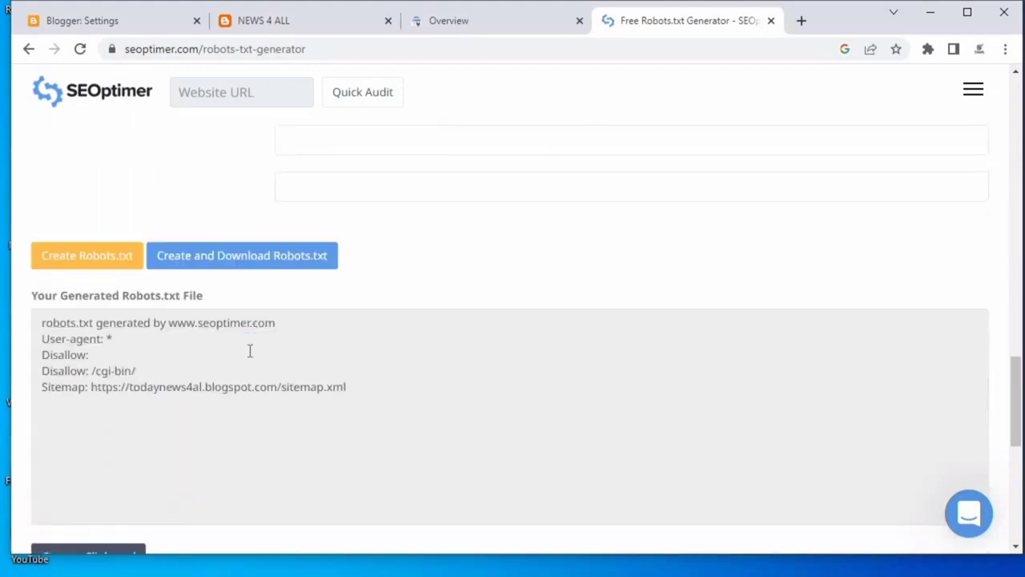
Copy the regenerated rules from User-agent: * through the sitemap line.
left_click_drag(42, 339, 382, 387)
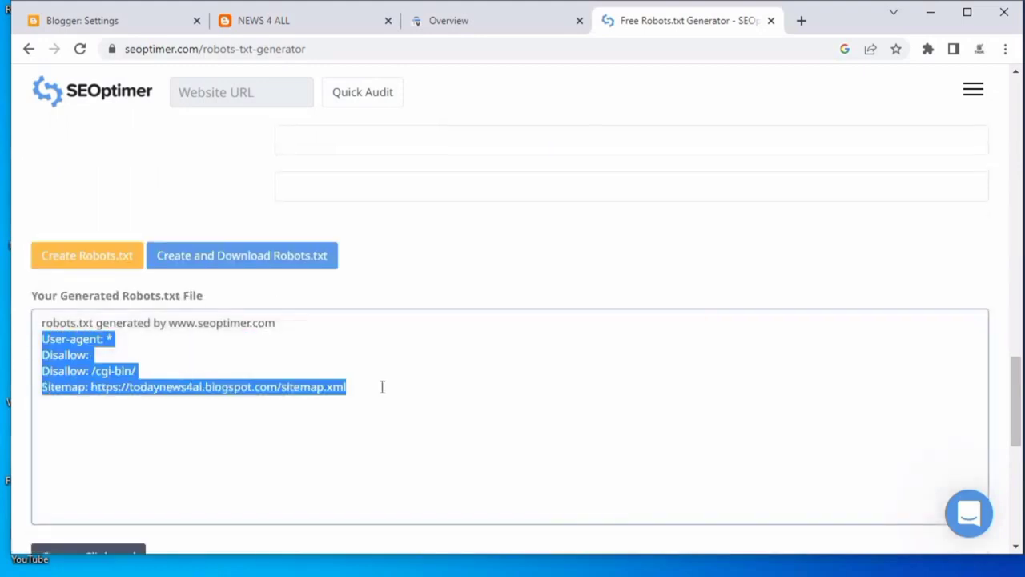
right_click(132, 393)
left_click(170, 405)
Replace the contents of Blogger's Custom robots.txt with the copied rules and save.
left_click(144, 17)
left_click(387, 239)
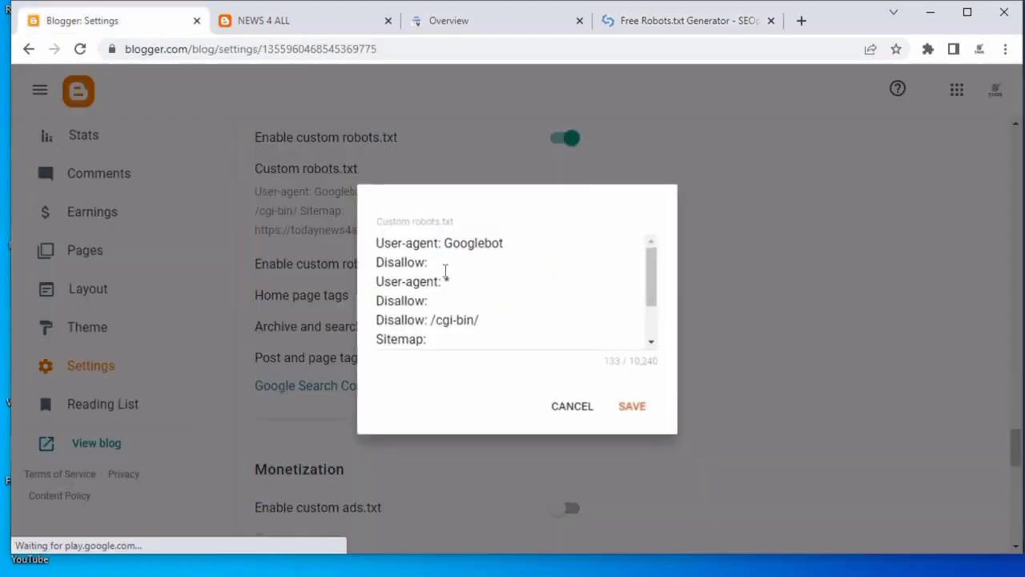
left_click_drag(501, 348, 532, 351)
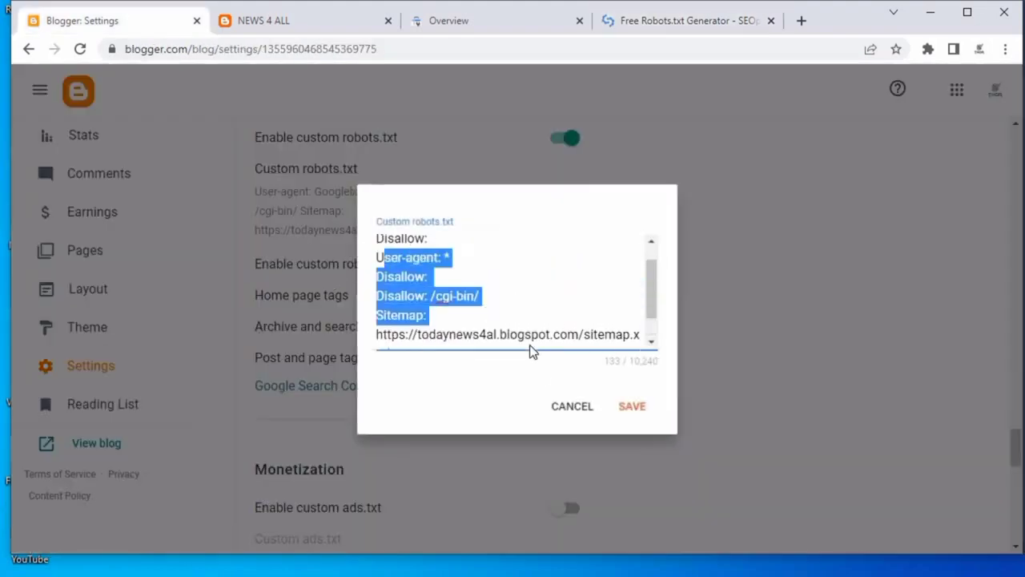
triple_click(510, 330)
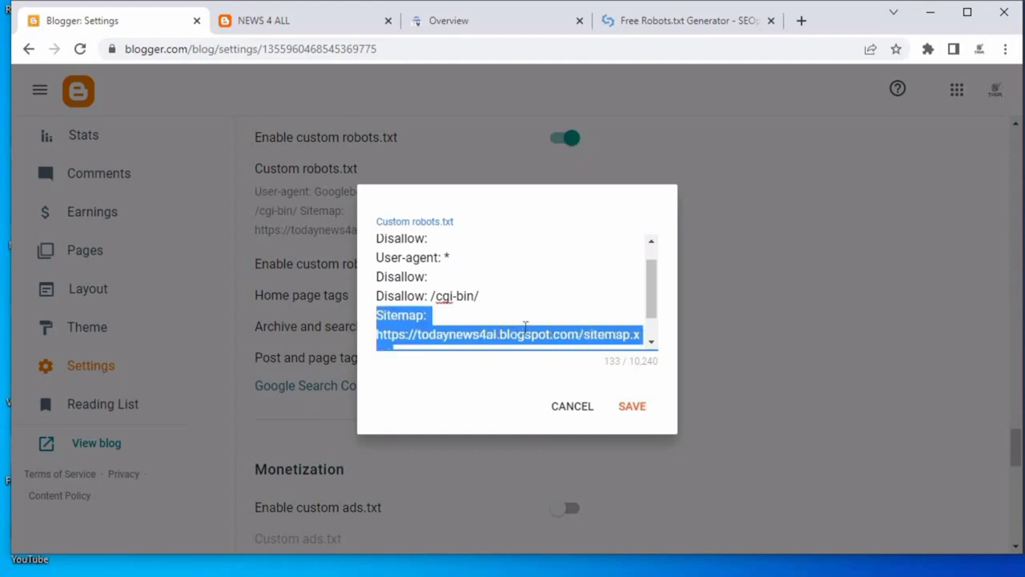
key("ctrl+a")
key("BackSpace")
right_click(405, 264)
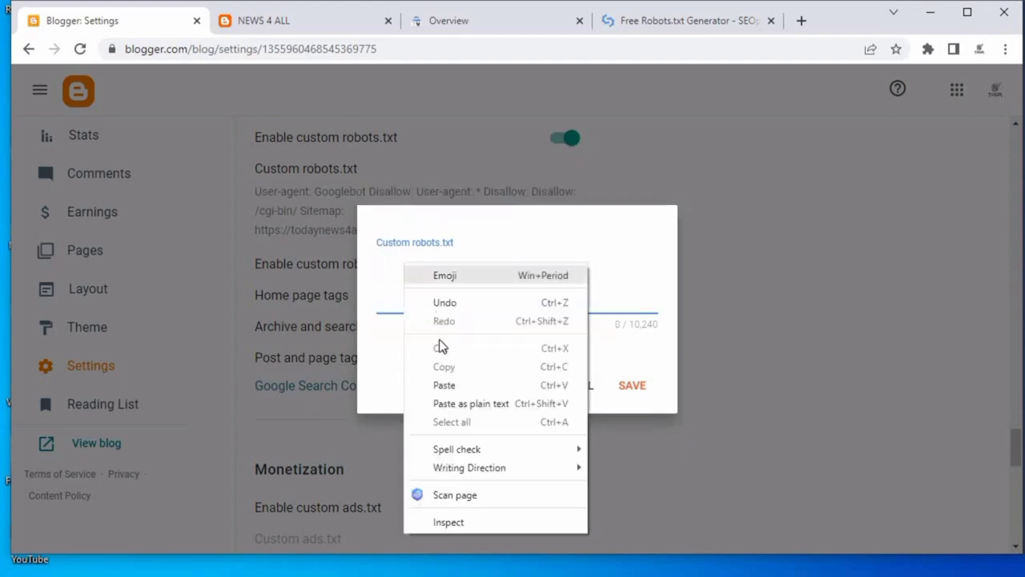
left_click(451, 381)
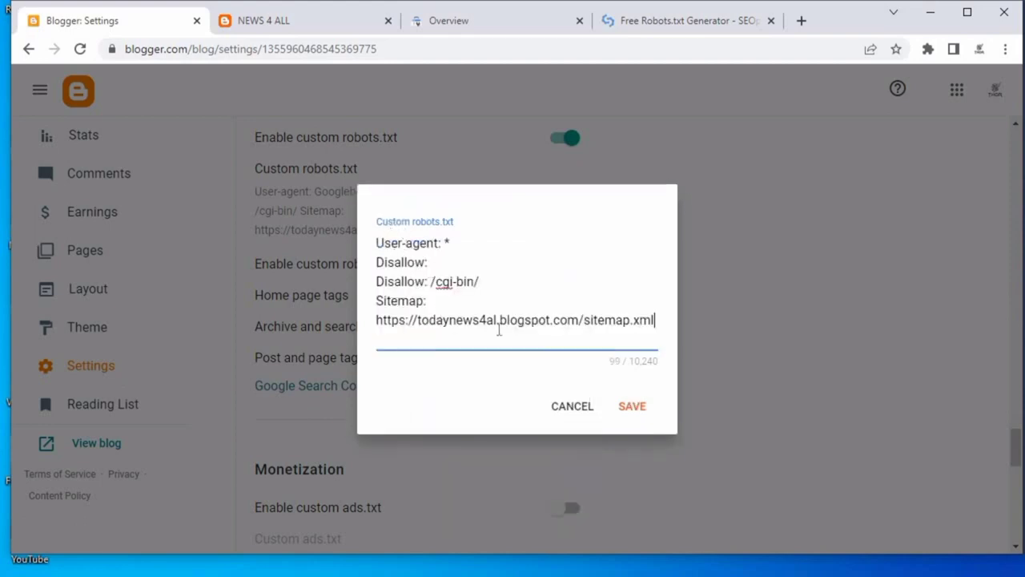
left_click(633, 406)
Close the Search Console Overview and robots.txt generator tabs.
scroll(469, 348, "down", 3)
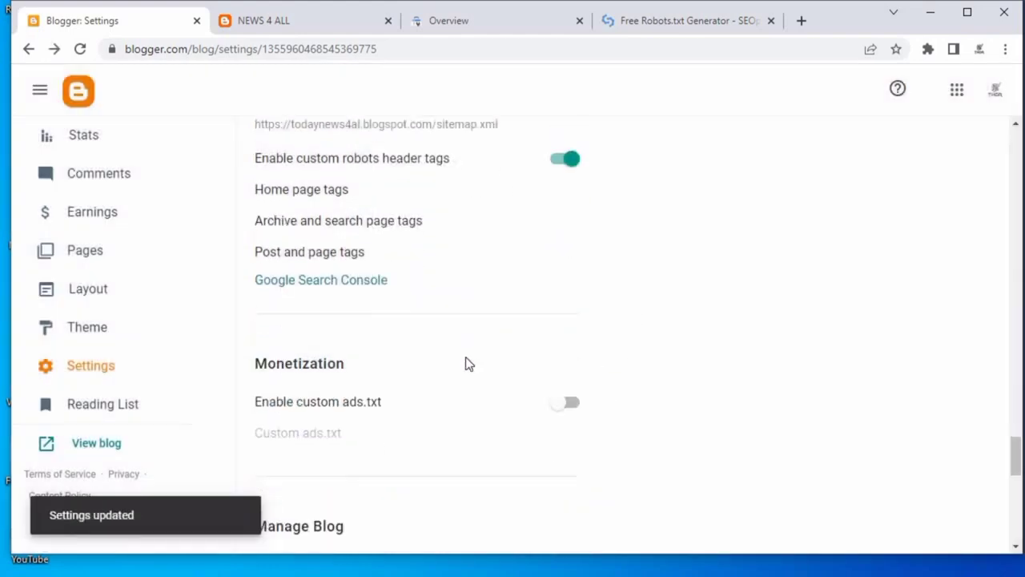
scroll(423, 310, "down", 8)
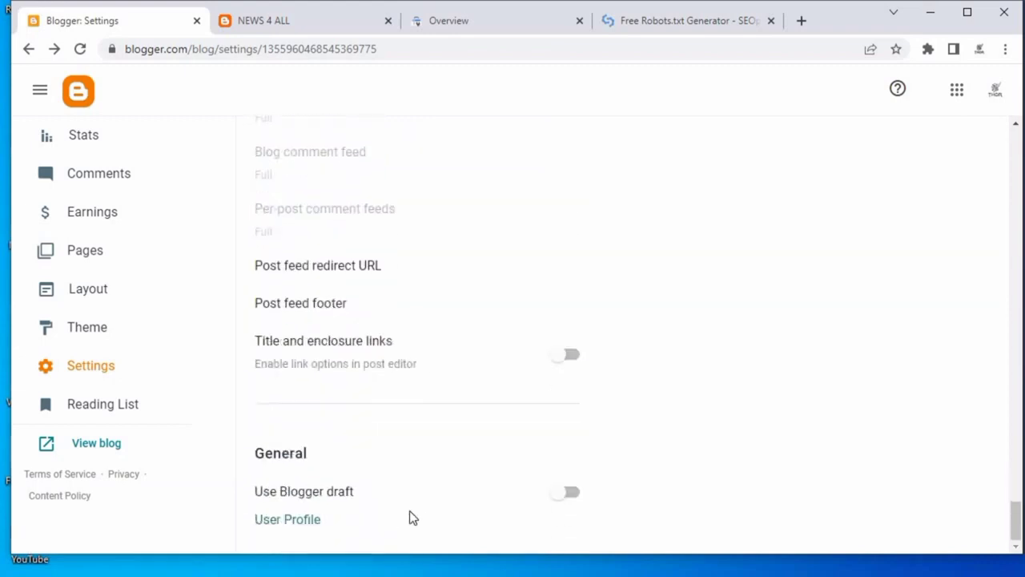
scroll(487, 315, "up", 15)
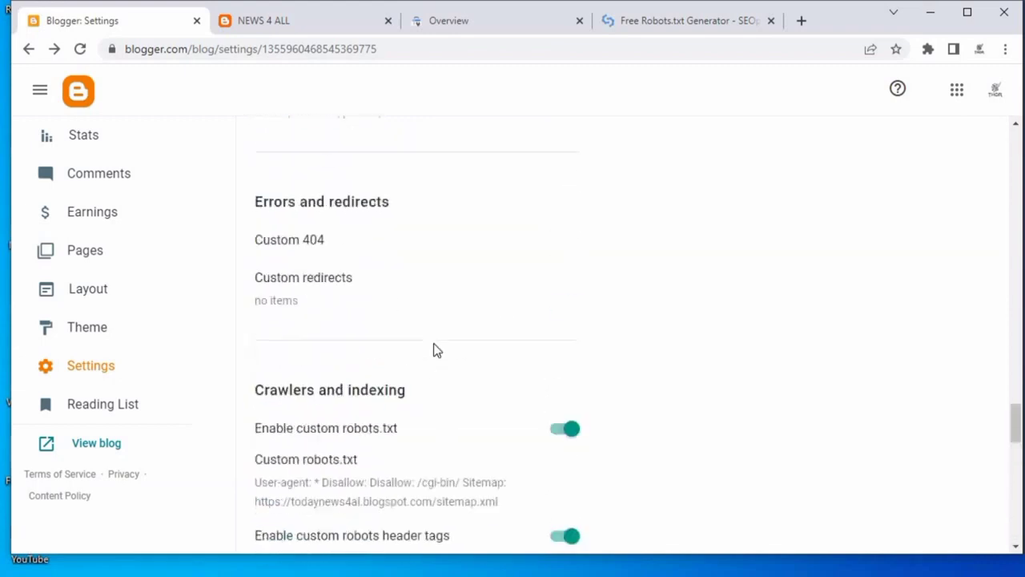
scroll(430, 288, "up", 15)
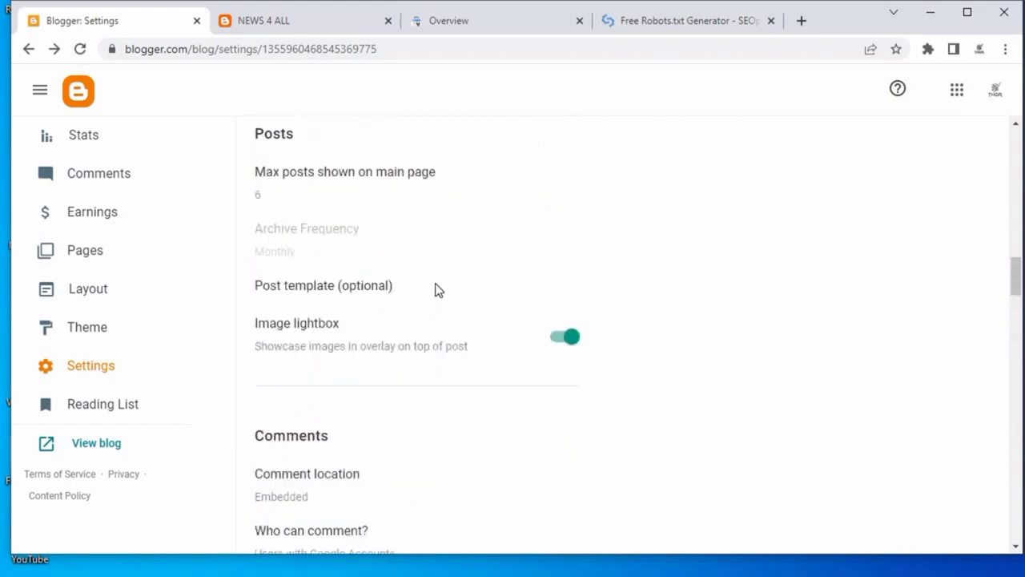
left_click(579, 22)
left_click(579, 21)
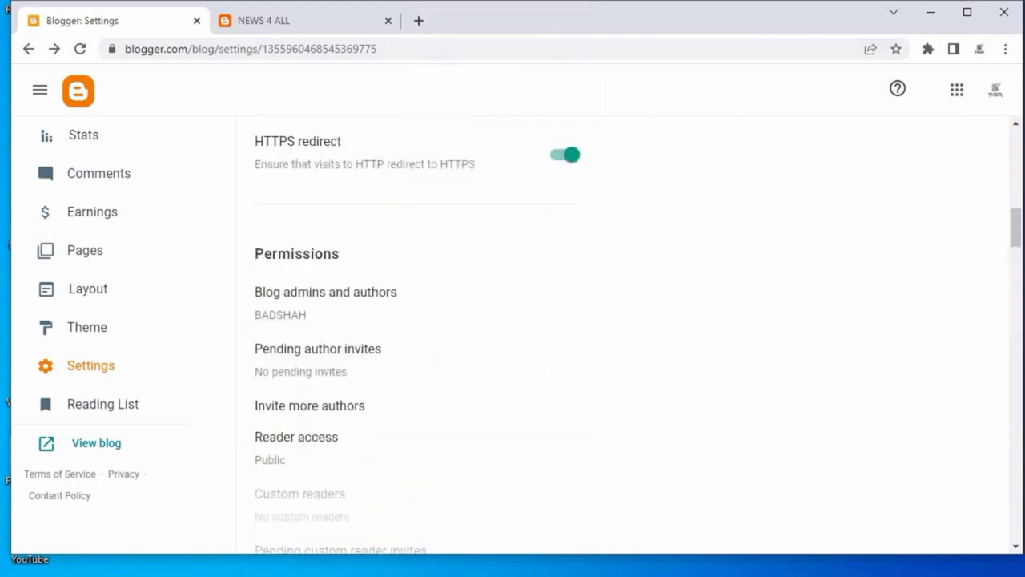
scroll(104, 425, "up", 1)
Open the blog's Theme section in Blogger.
left_click(101, 413)
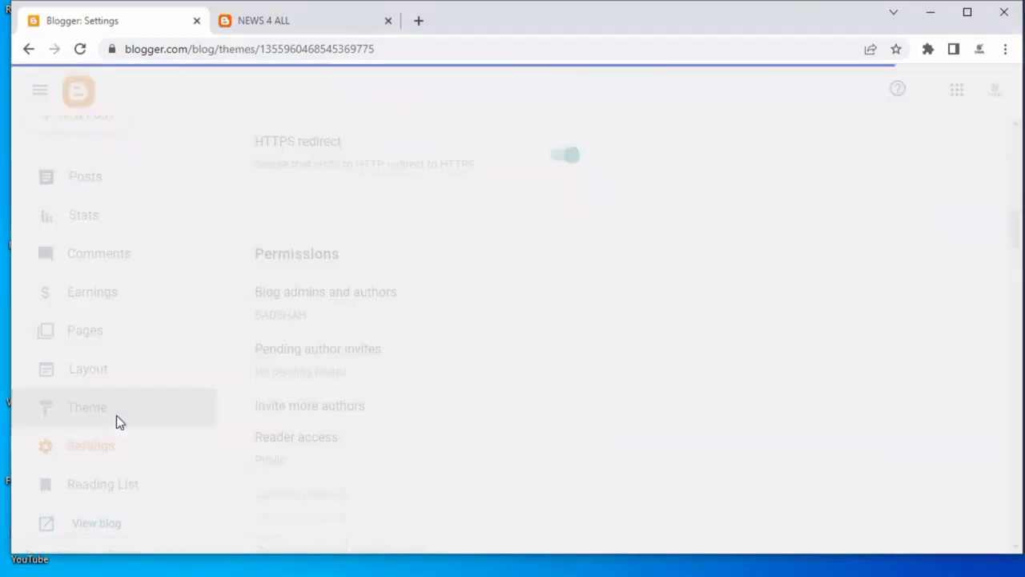
left_click(268, 23)
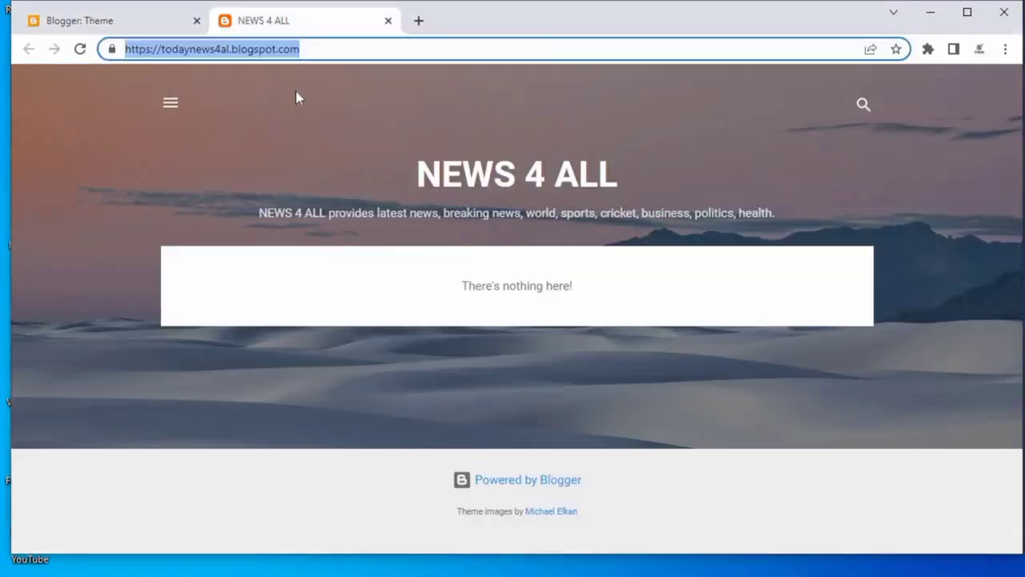
In a new tab, search Google for gooyaabi templates and open the gooyaabitemplates.com site.
left_click(417, 21)
left_click(384, 48)
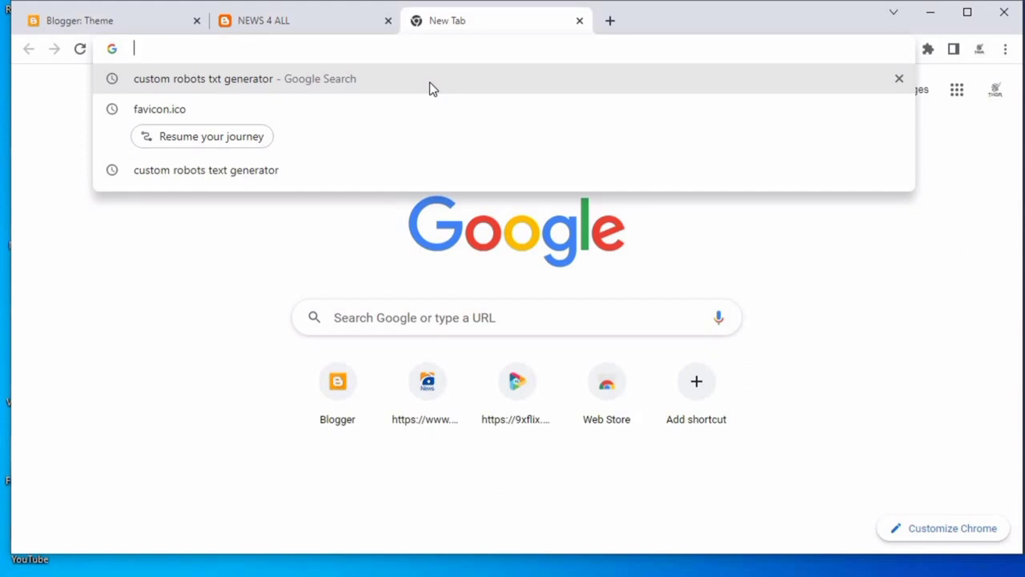
type("goyaabi")
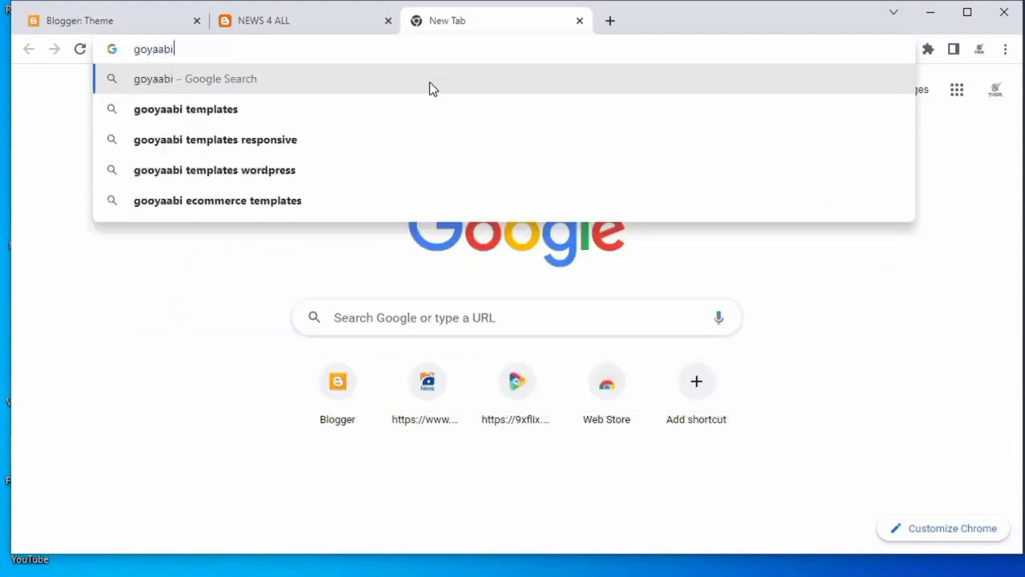
left_click(298, 108)
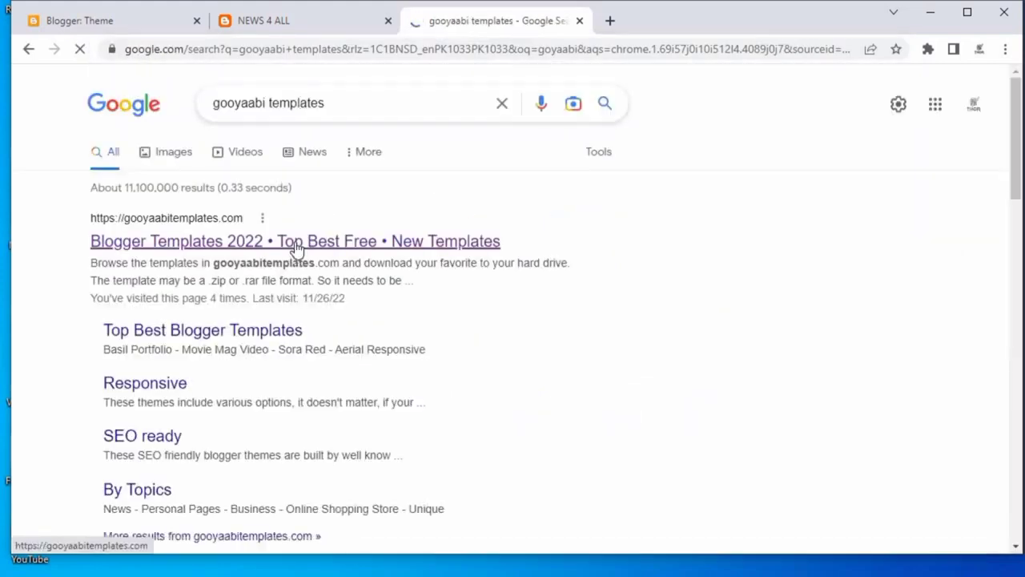
left_click(300, 240)
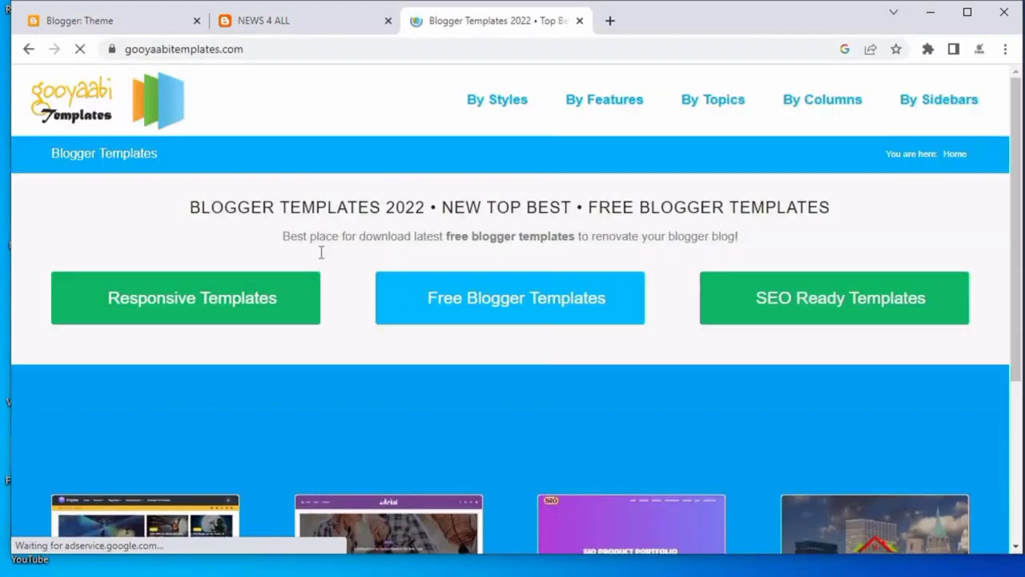
Browse the Free Blogger Templates listing, moving to its second page.
left_click(473, 301)
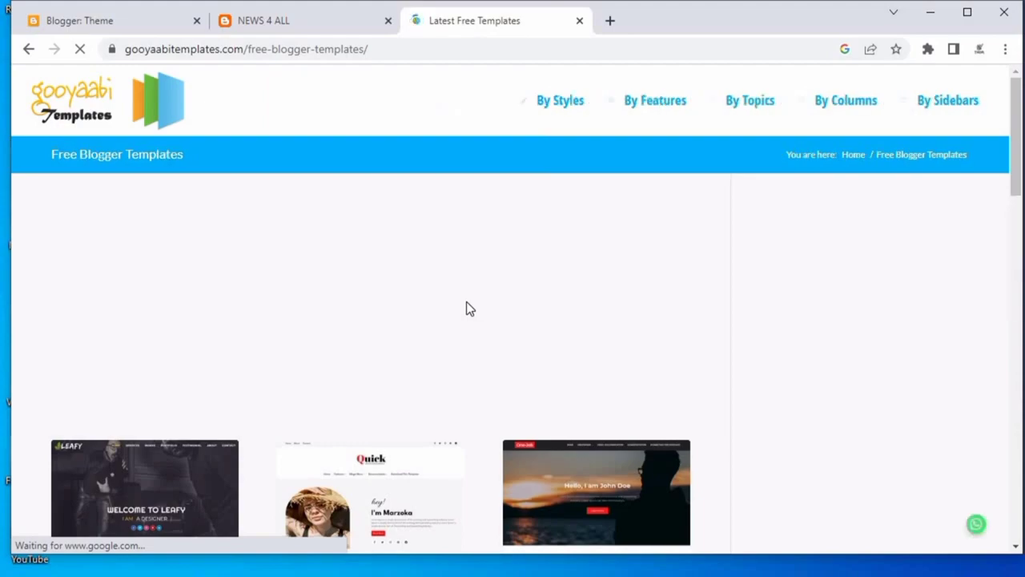
scroll(466, 307, "down", 15)
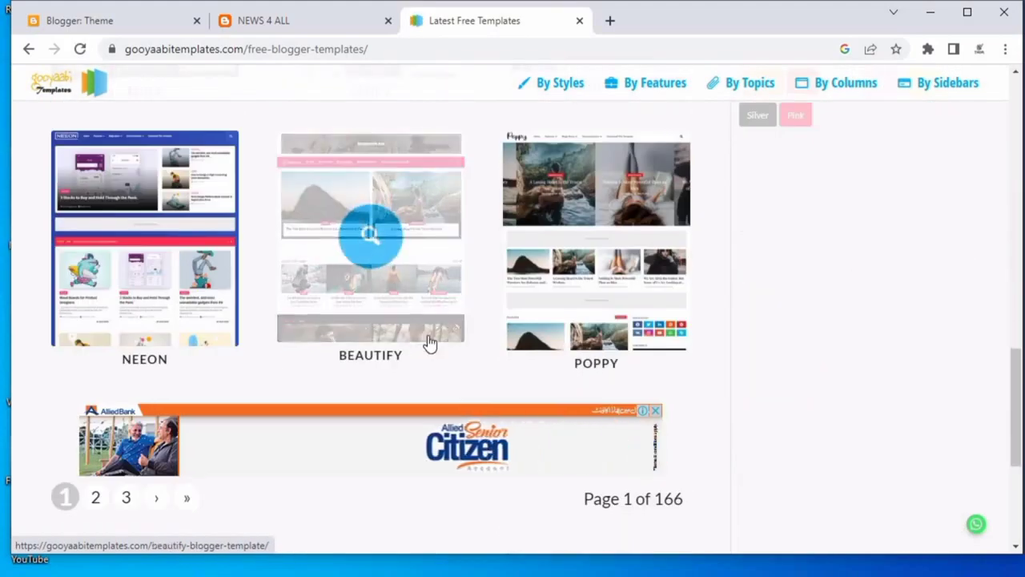
scroll(428, 339, "up", 2)
scroll(169, 313, "down", 5)
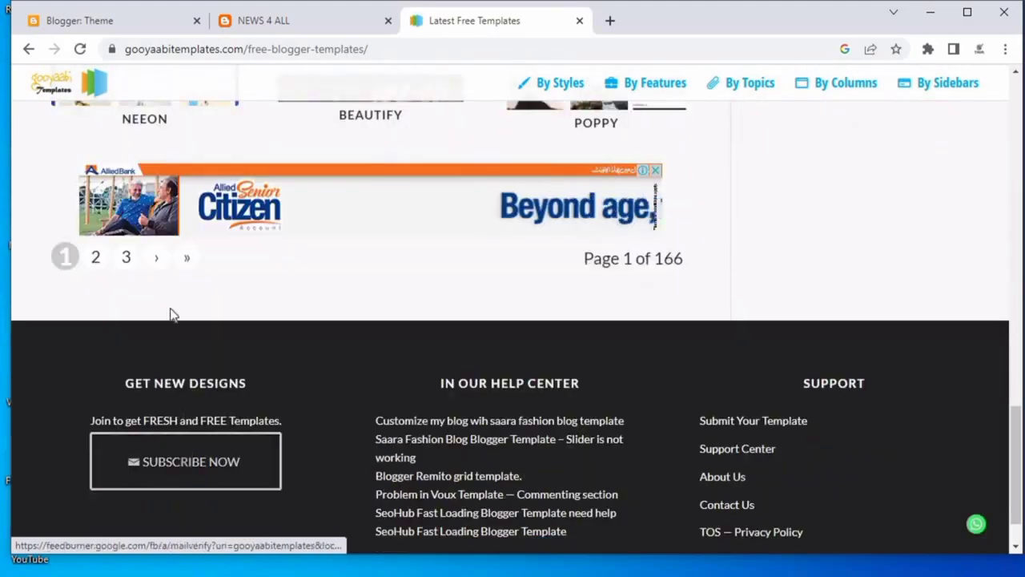
left_click(101, 258)
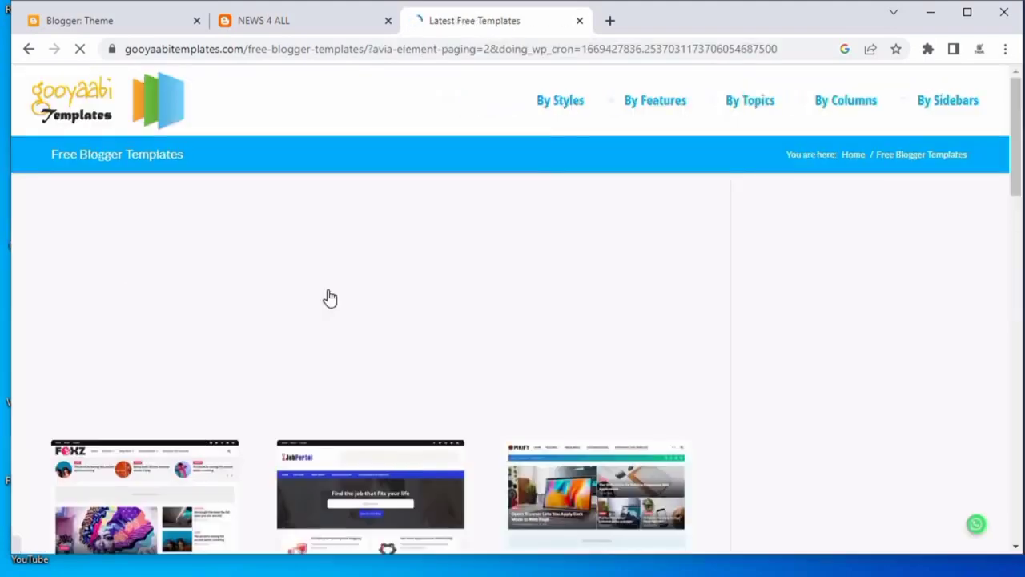
scroll(330, 299, "down", 2)
scroll(351, 322, "down", 4)
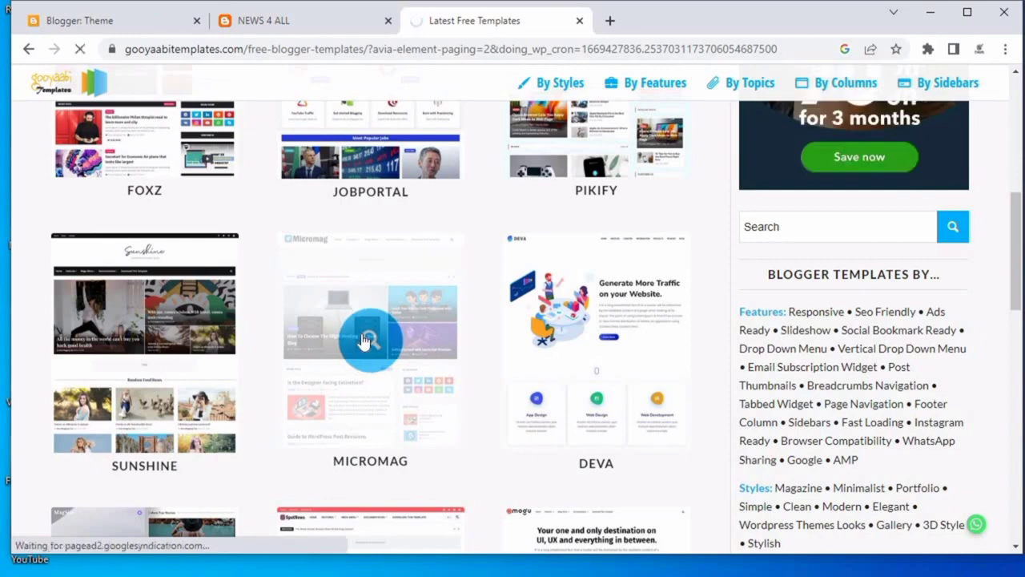
Preview the MicroMag Blogger Template page and return to the template list.
left_click(363, 339)
scroll(292, 296, "down", 4)
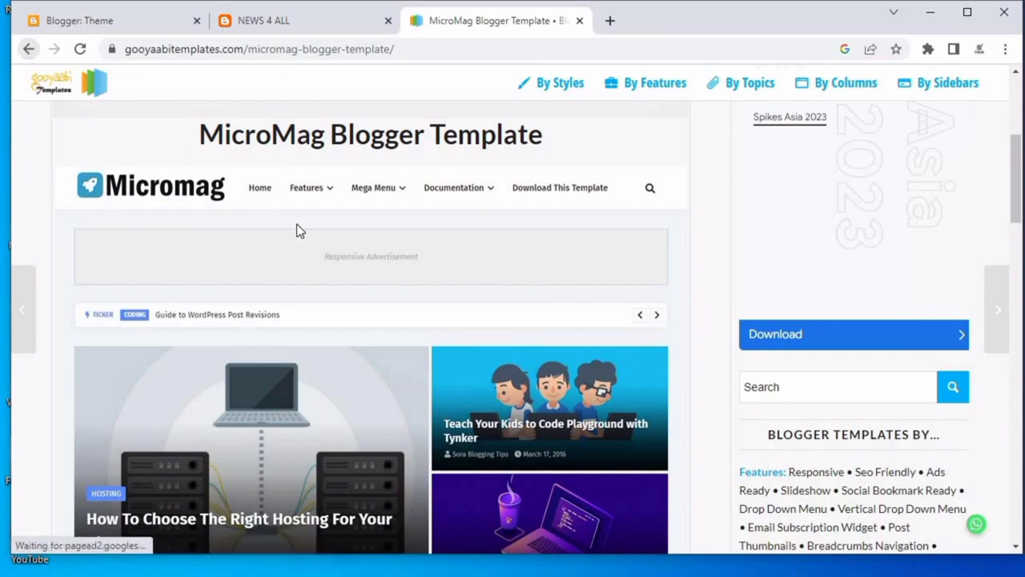
left_click(28, 49)
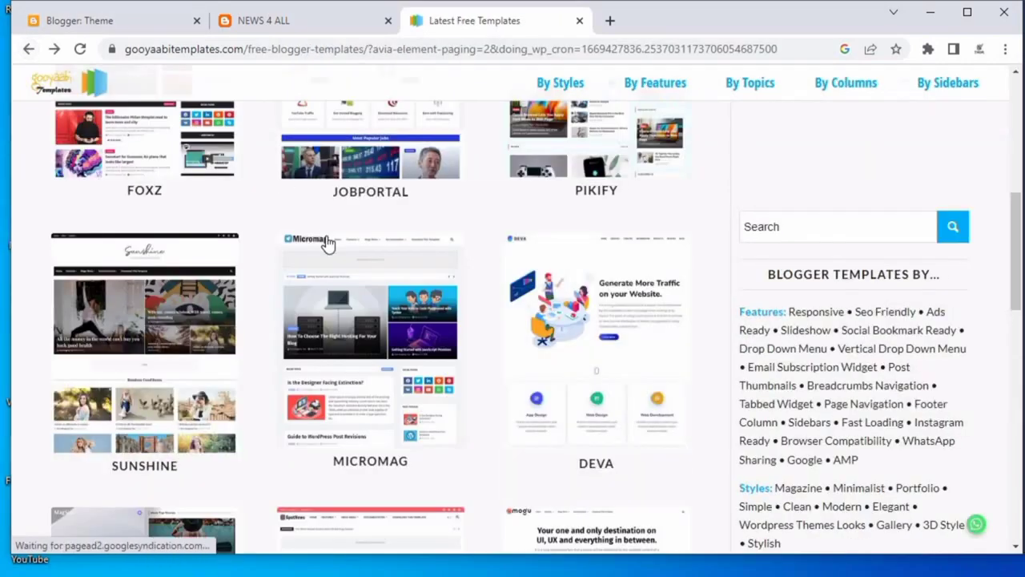
Open the Micro Blogger Template page and download its free template zip.
scroll(329, 241, "down", 2)
scroll(584, 322, "down", 4)
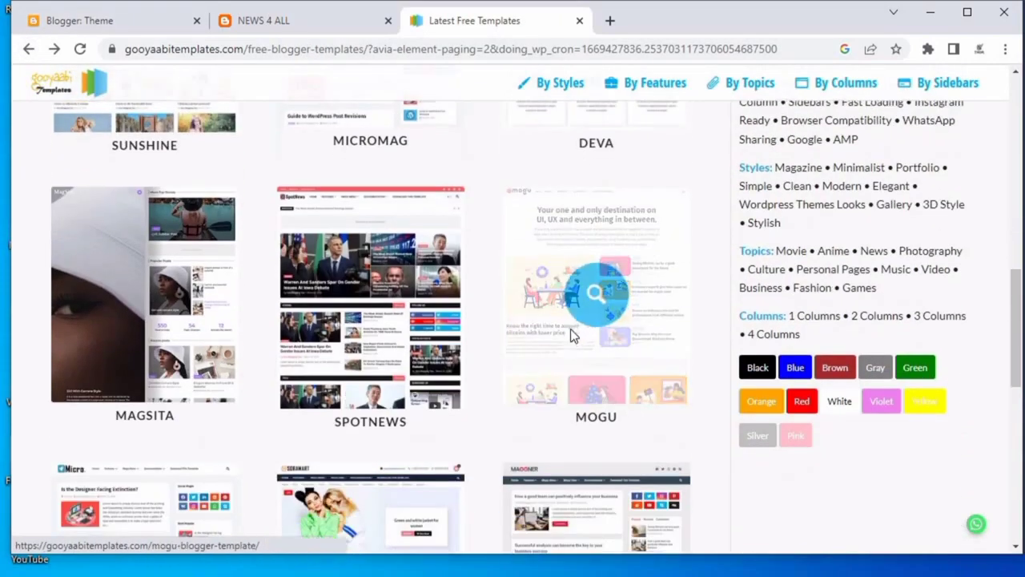
scroll(357, 352, "down", 3)
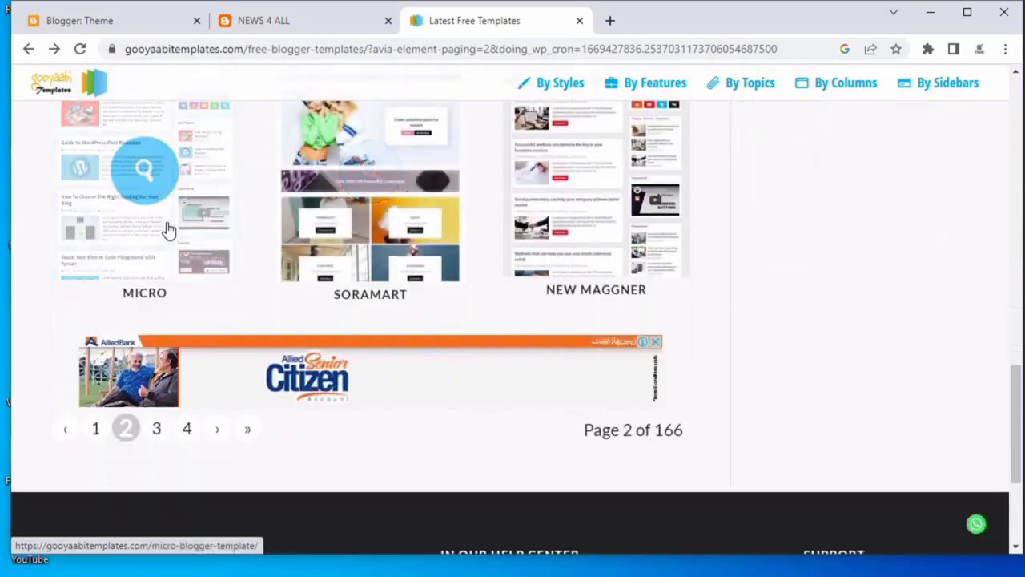
left_click(175, 230)
scroll(558, 280, "down", 10)
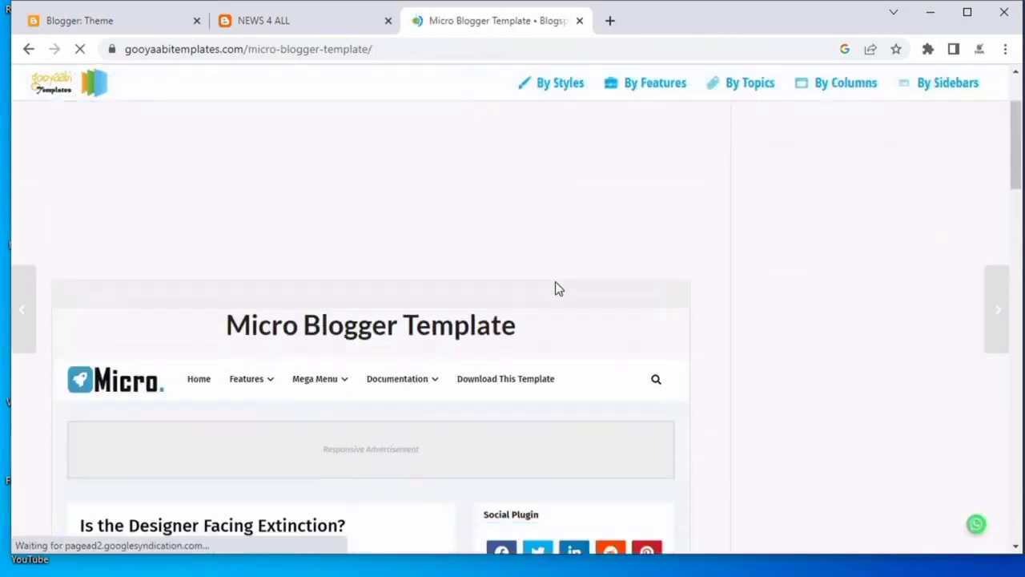
scroll(561, 276, "up", 2)
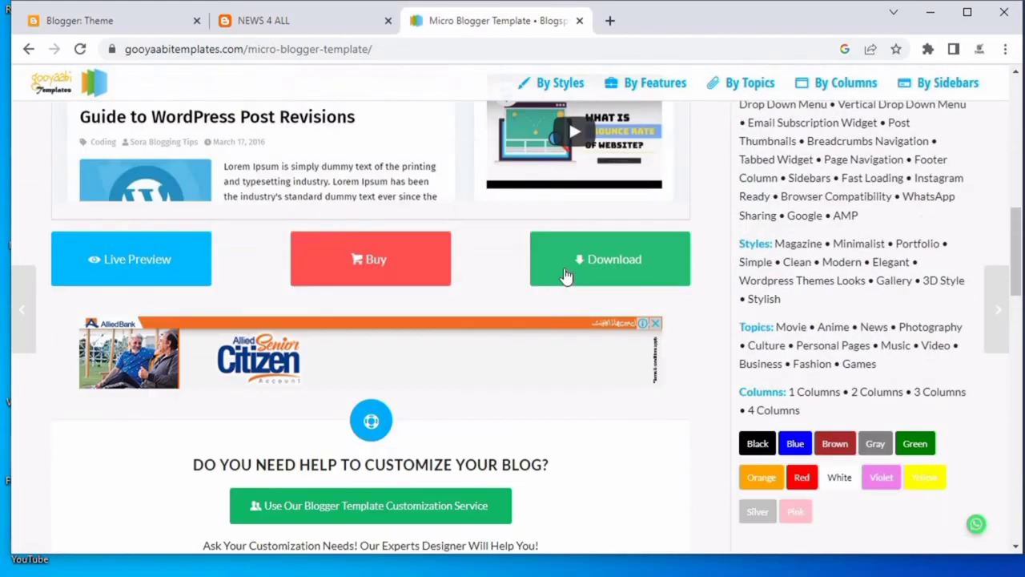
left_click(577, 277)
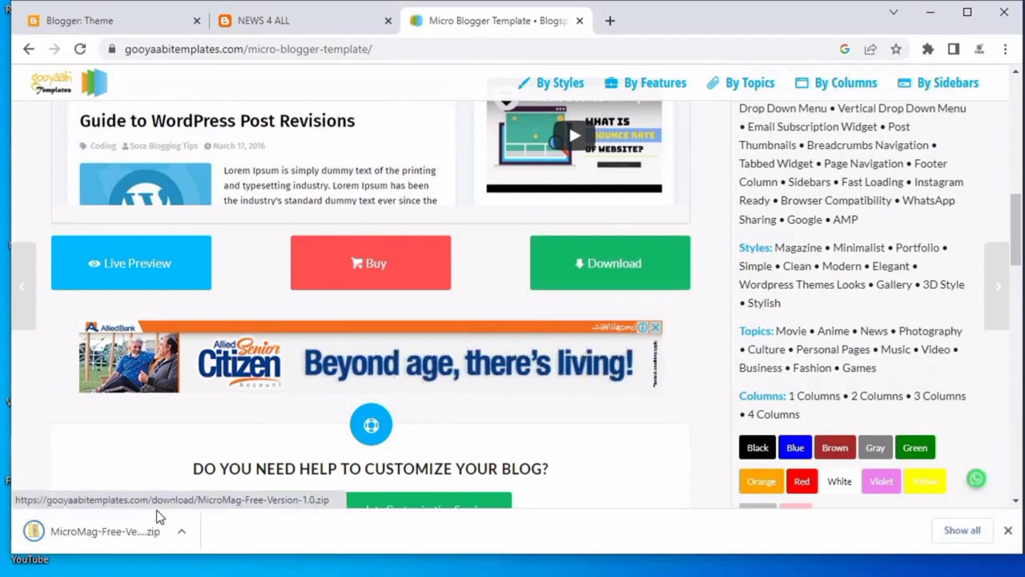
Extract the MicroMag-Free-Version-1.0 zip in Downloads with Extract All and close the Explorer windows.
left_click(104, 531)
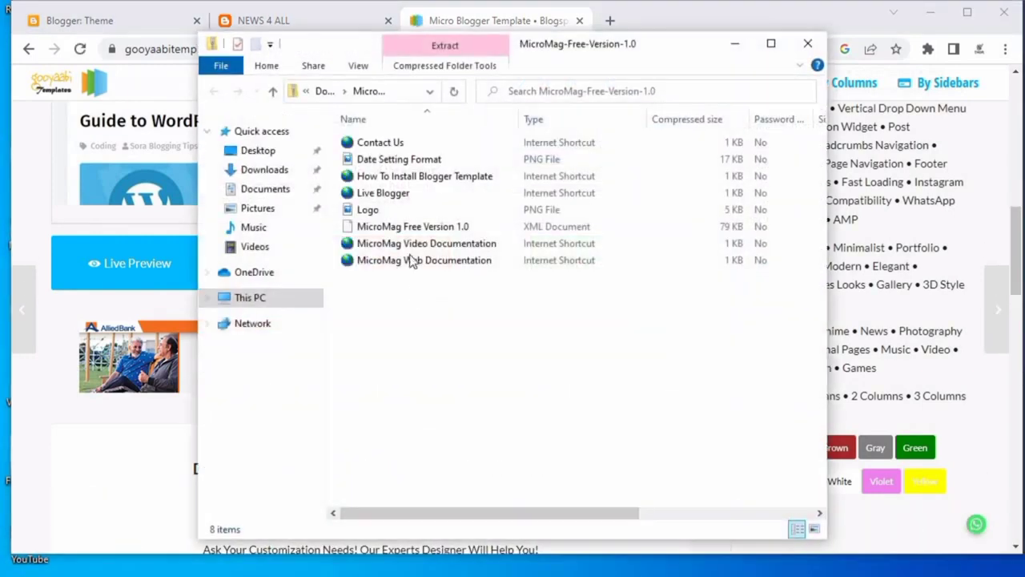
left_click(253, 170)
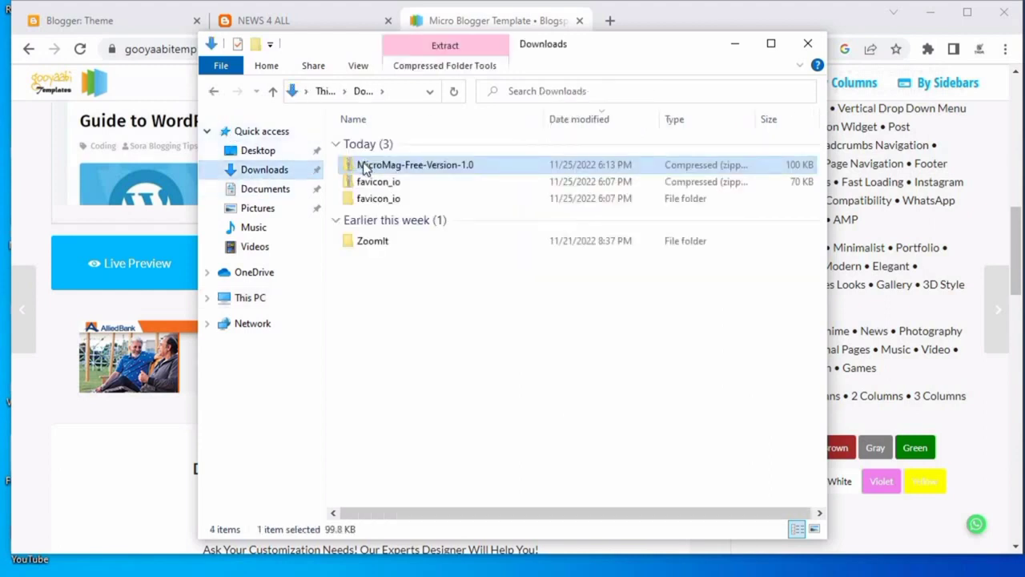
right_click(362, 166)
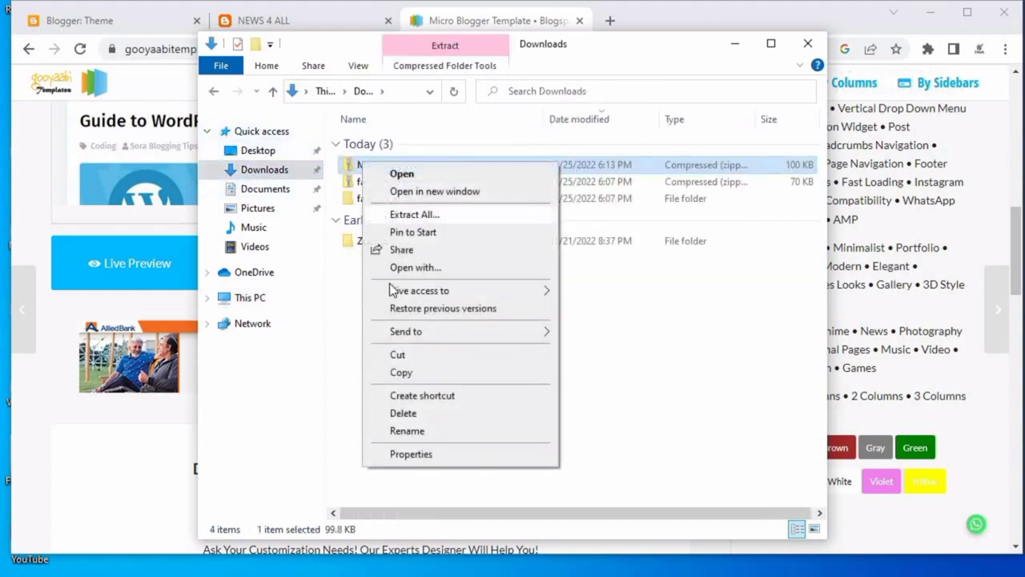
left_click(416, 216)
left_click(655, 450)
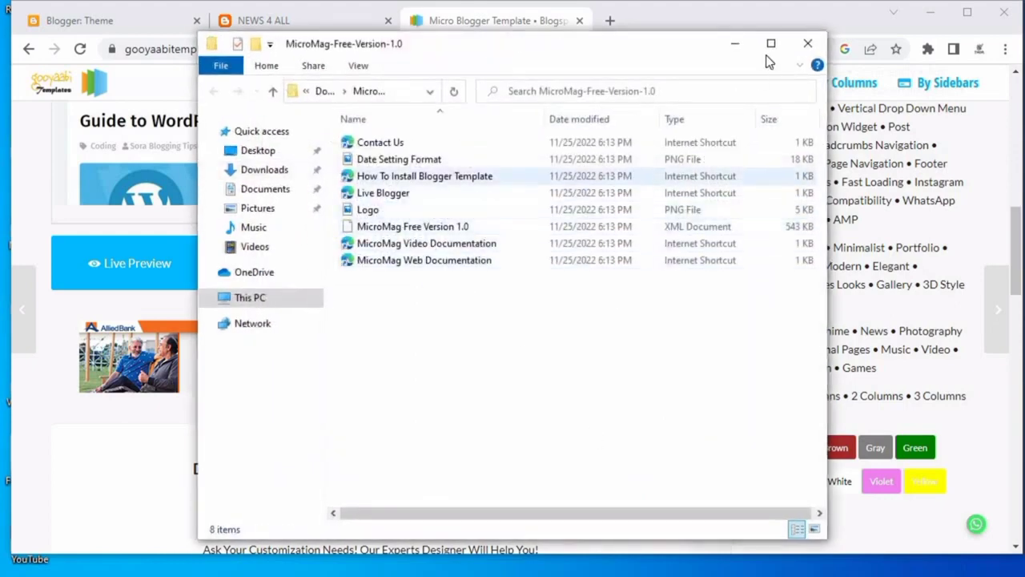
left_click(809, 44)
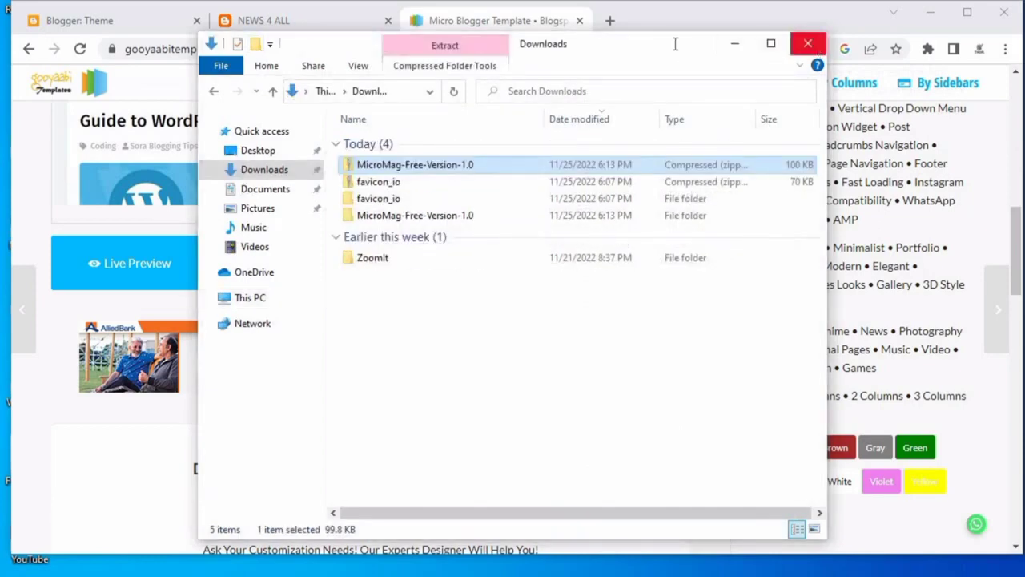
left_click(809, 44)
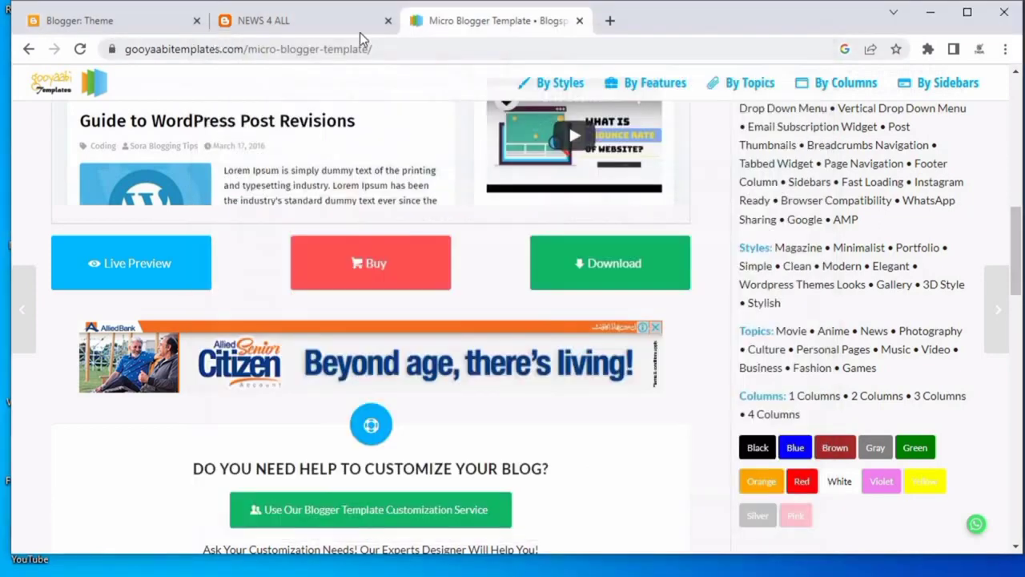
Restore the Blogger theme by uploading MicroMag Free Version 1.0 from the extracted MicroMag-Free-Version-1.0 folder.
left_click(579, 21)
left_click(73, 22)
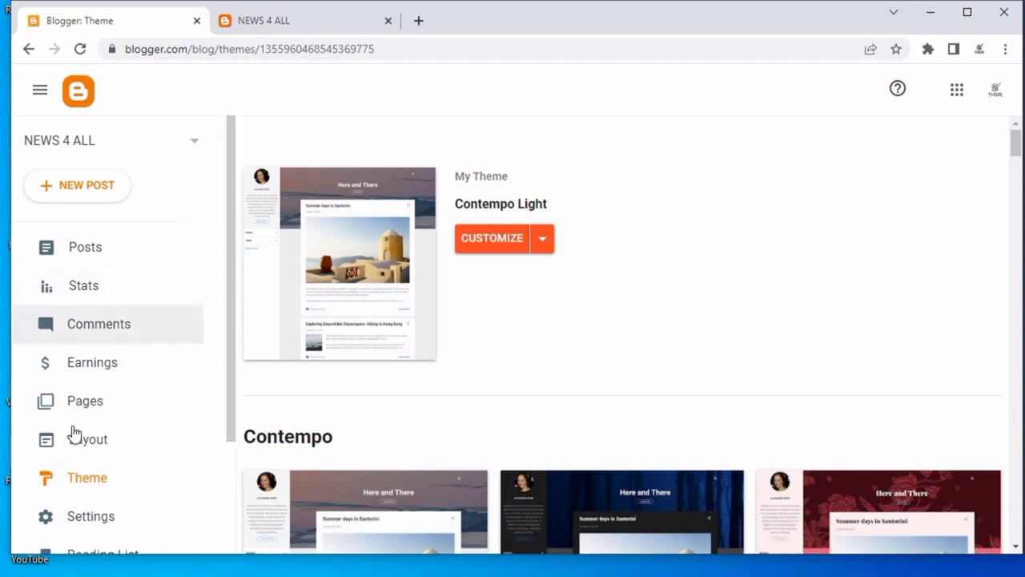
left_click(94, 477)
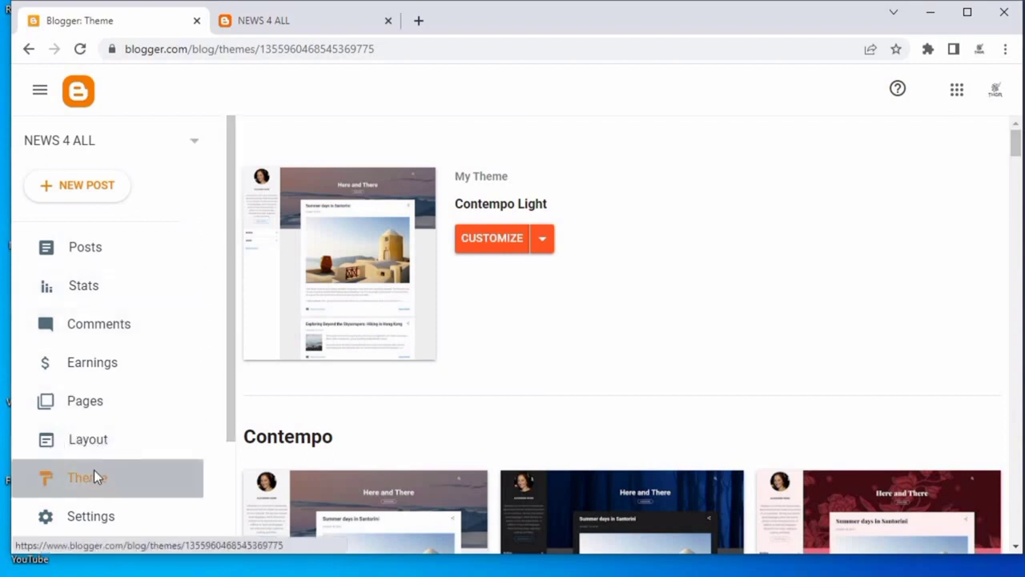
left_click(543, 240)
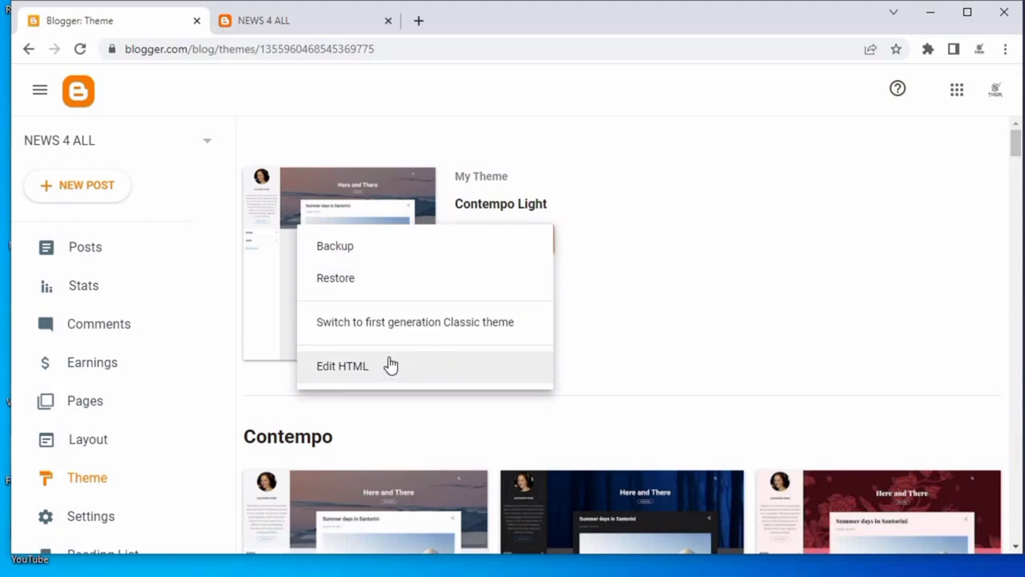
left_click(354, 273)
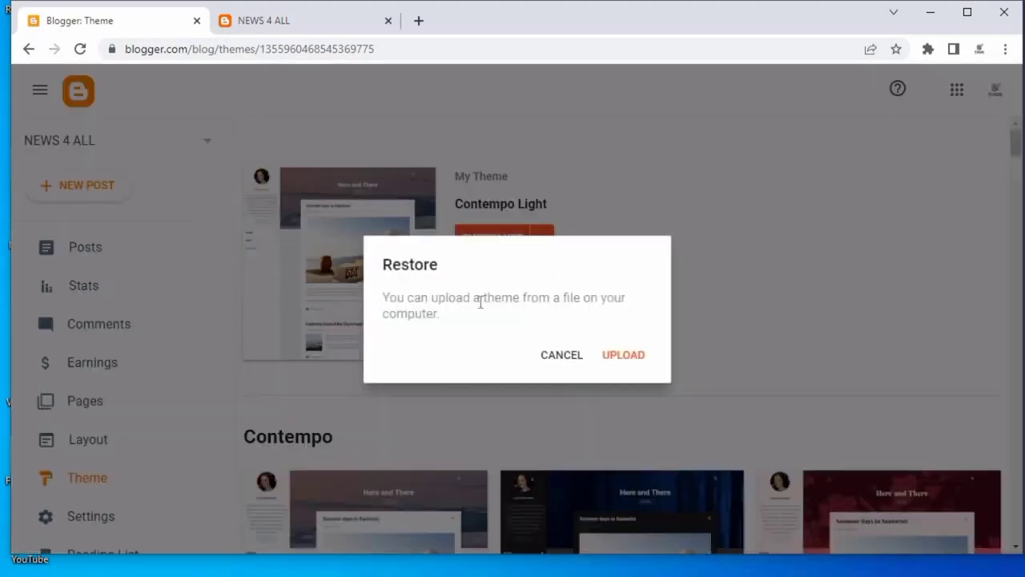
left_click(630, 358)
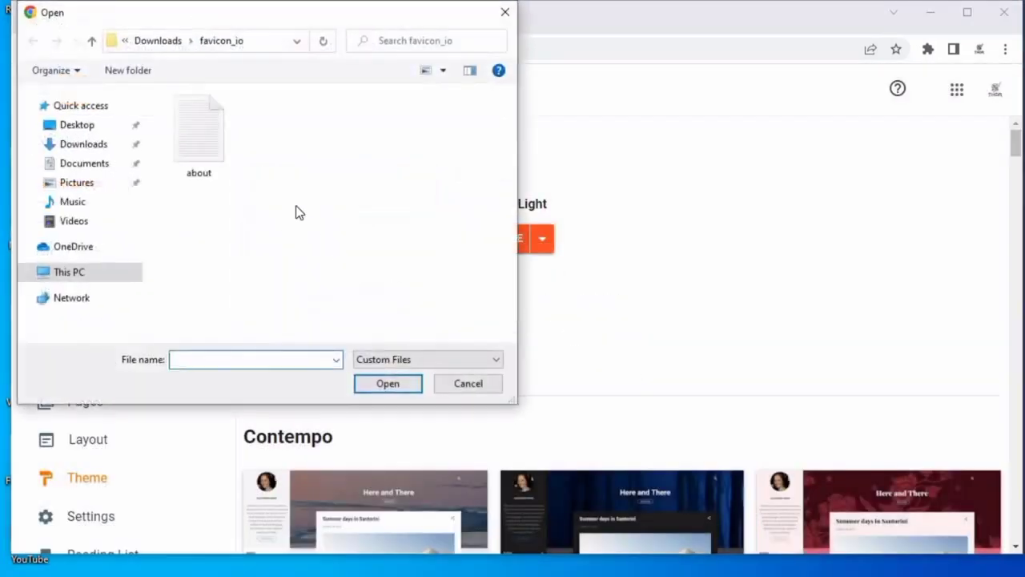
left_click(95, 146)
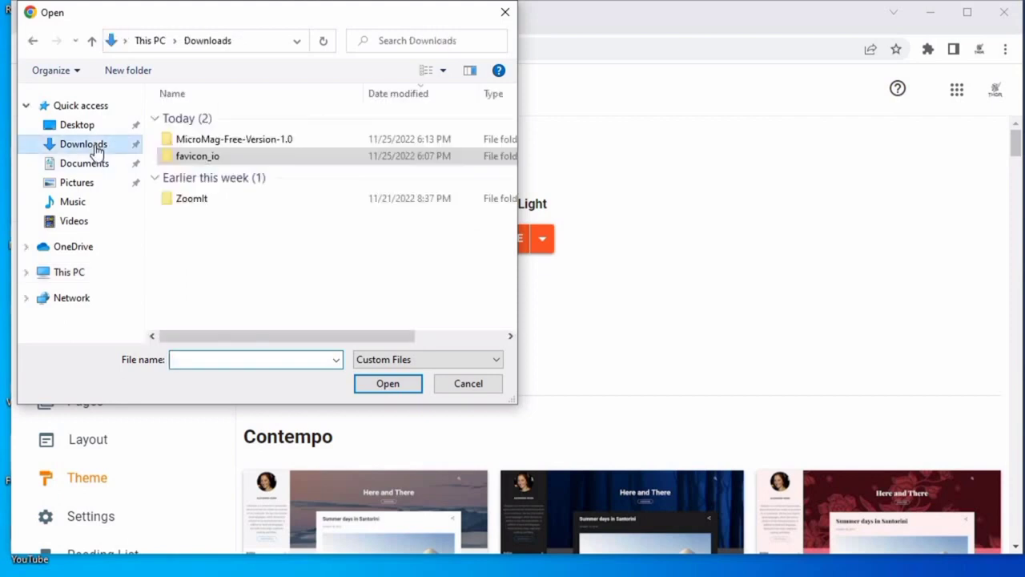
double_click(213, 141)
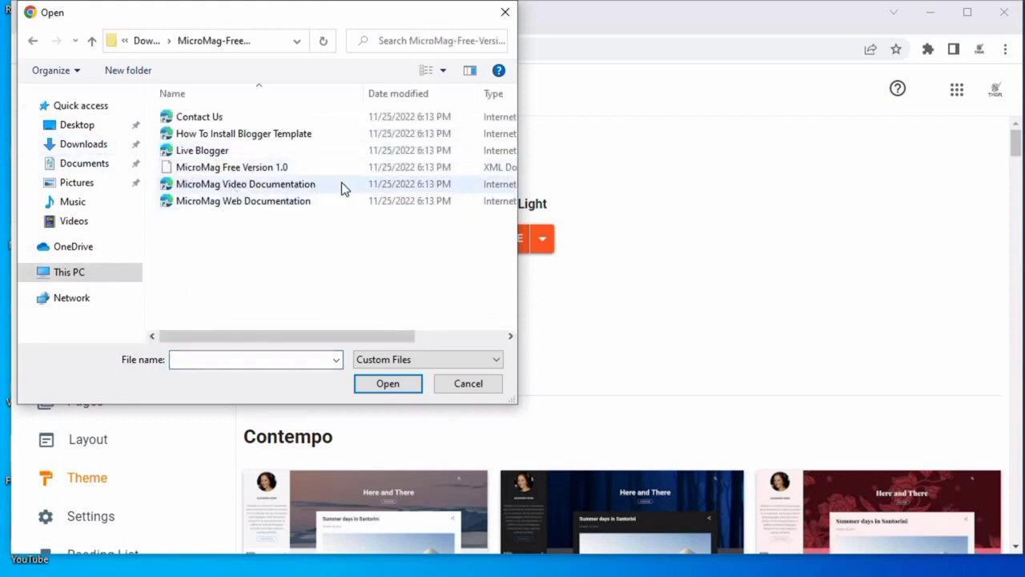
left_click(460, 168)
left_click_drag(515, 172, 608, 176)
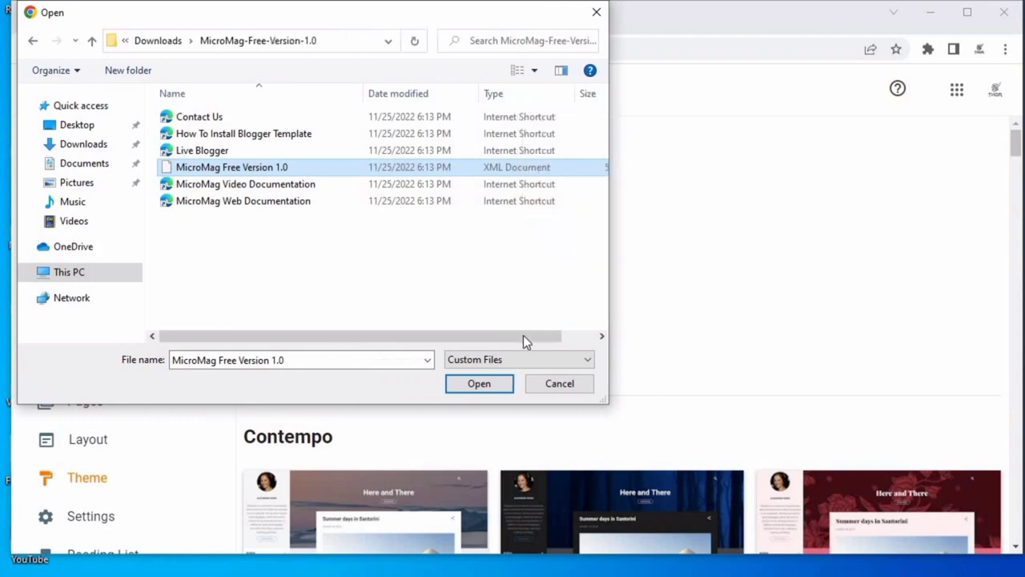
left_click(494, 386)
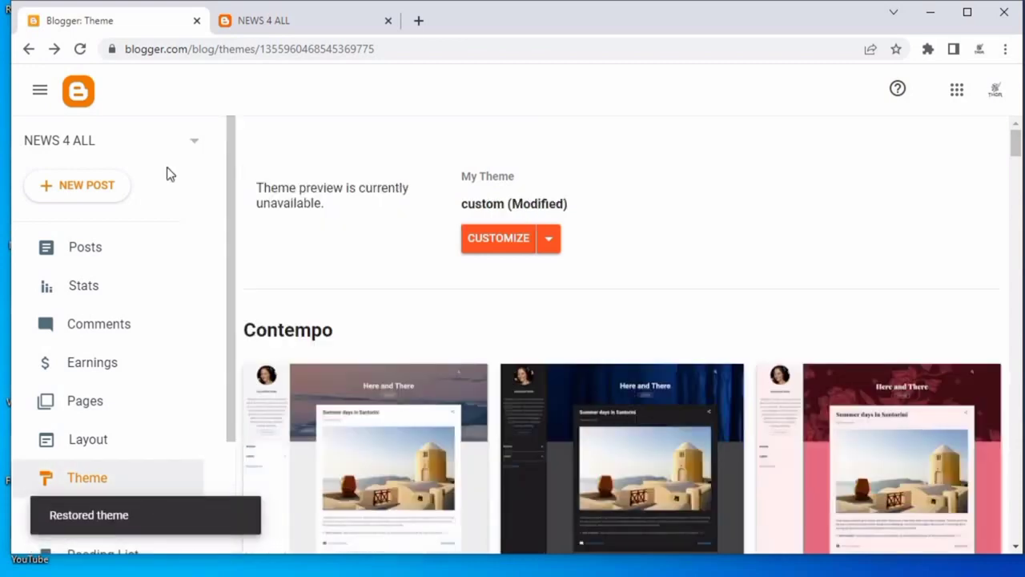
Reload the NEWS 4 ALL blog to view the new theme.
left_click(244, 21)
right_click(228, 134)
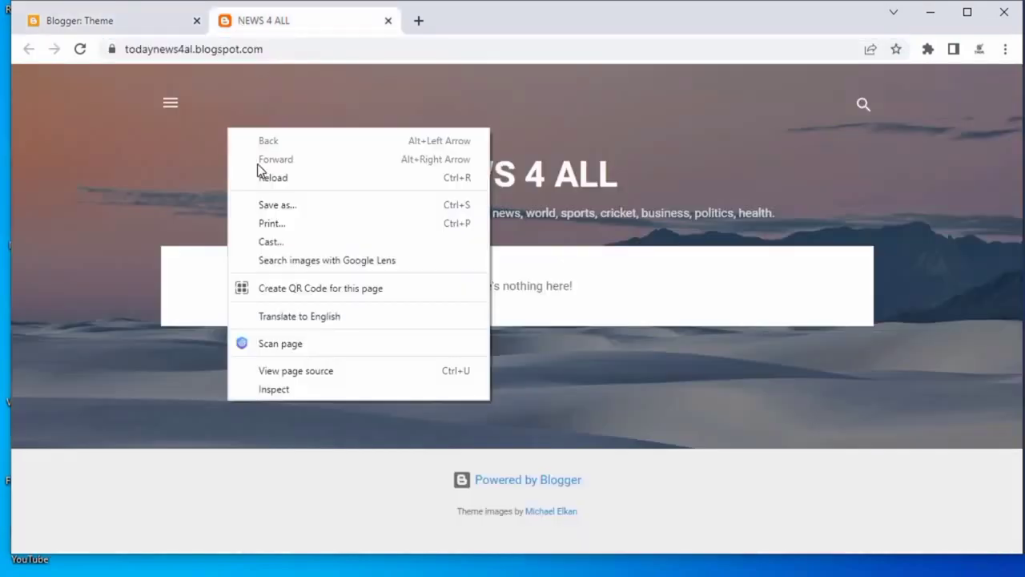
left_click(285, 181)
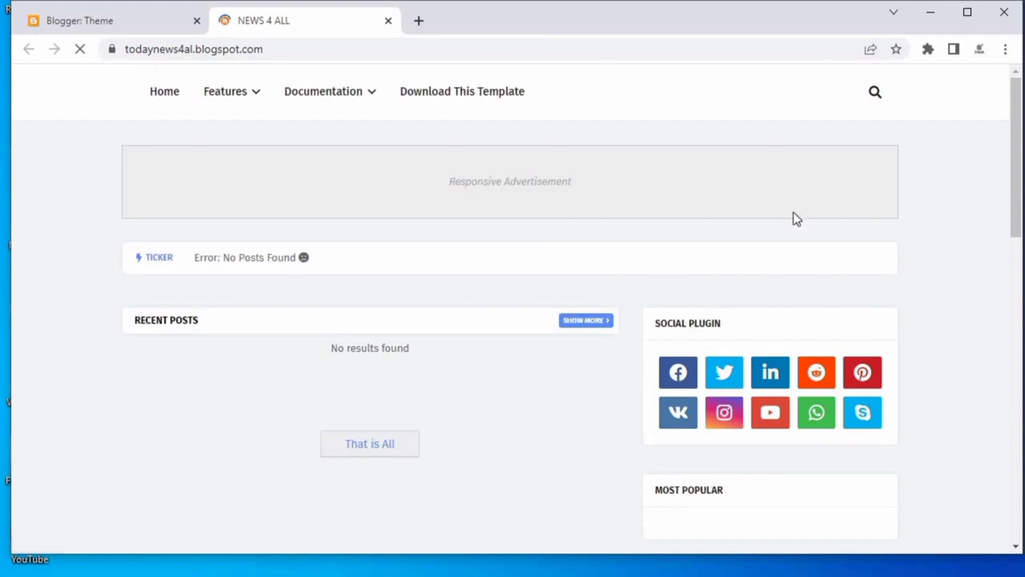
Open the theme's HTML editor and insert a blank line inside the head section.
scroll(745, 278, "down", 10)
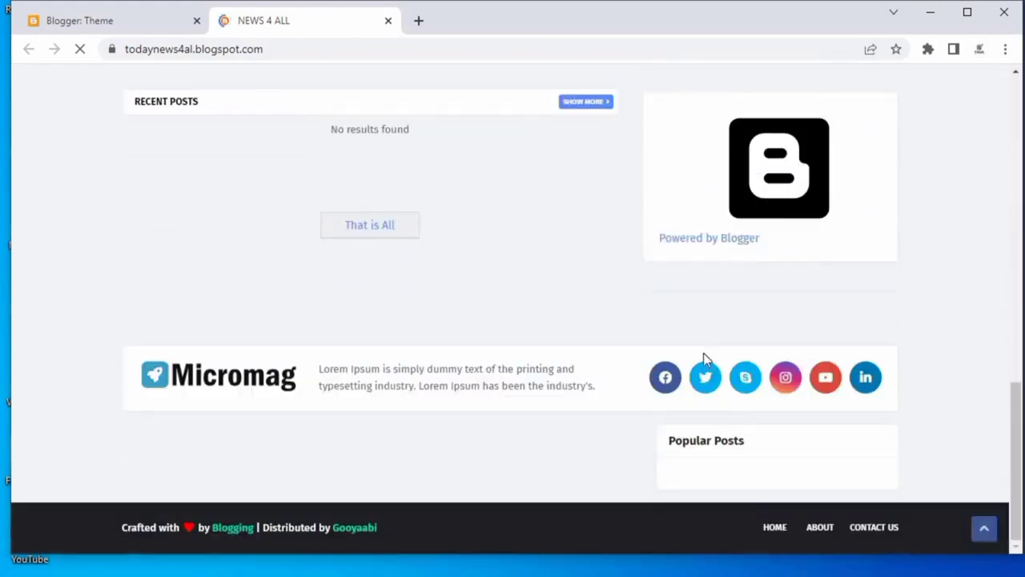
scroll(636, 375, "up", 3)
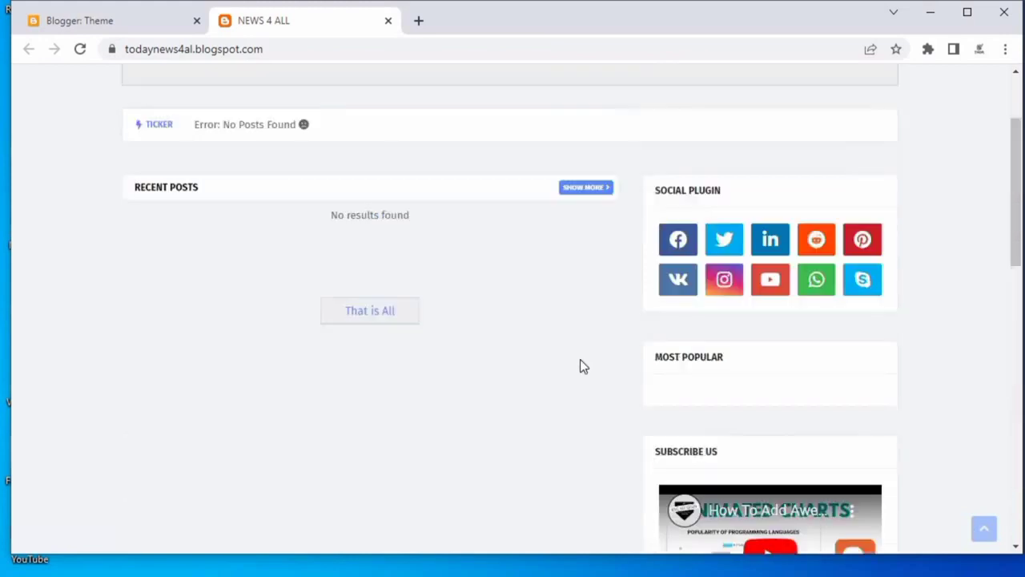
left_click(75, 21)
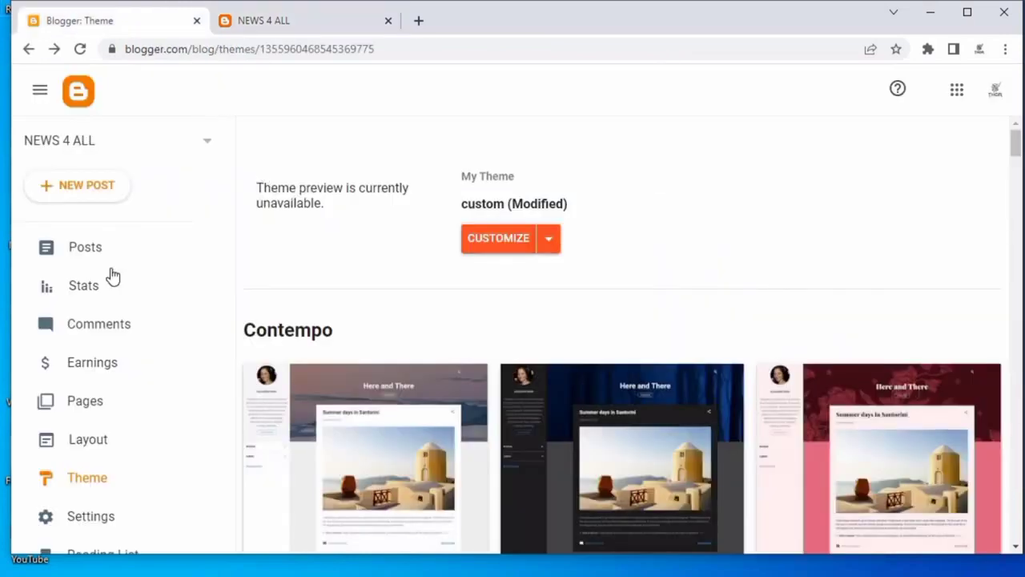
left_click(550, 239)
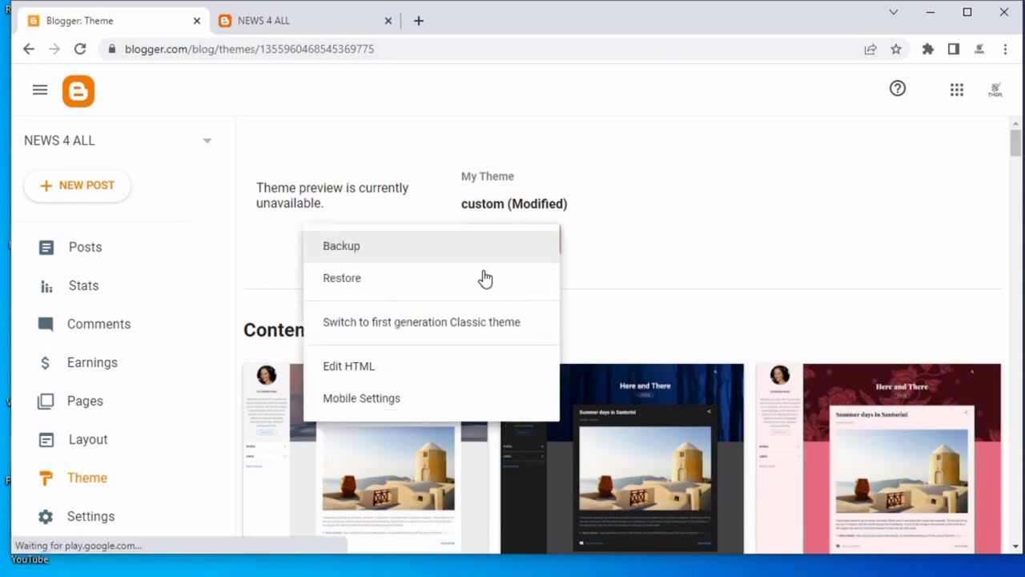
left_click(392, 374)
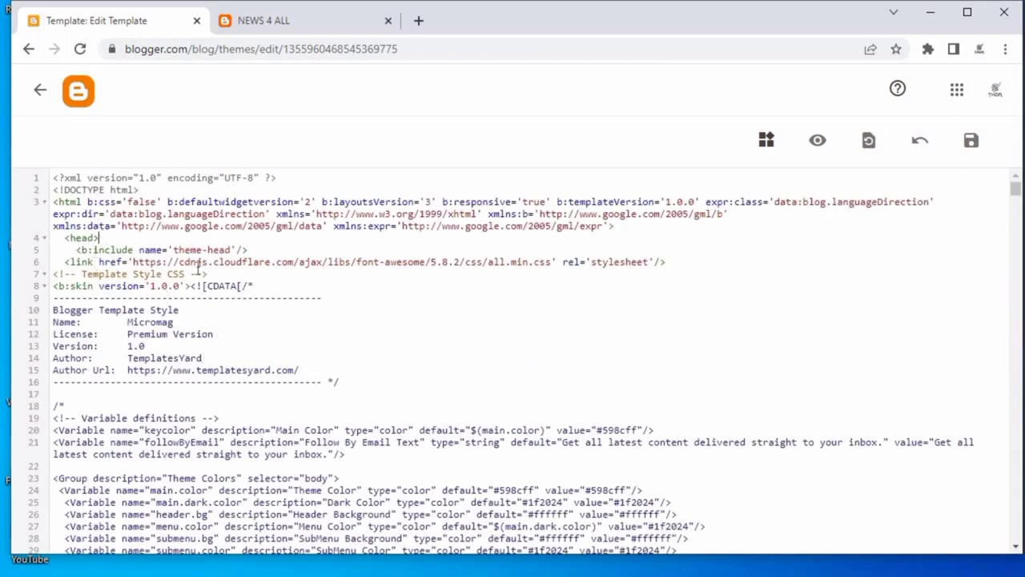
key("Return")
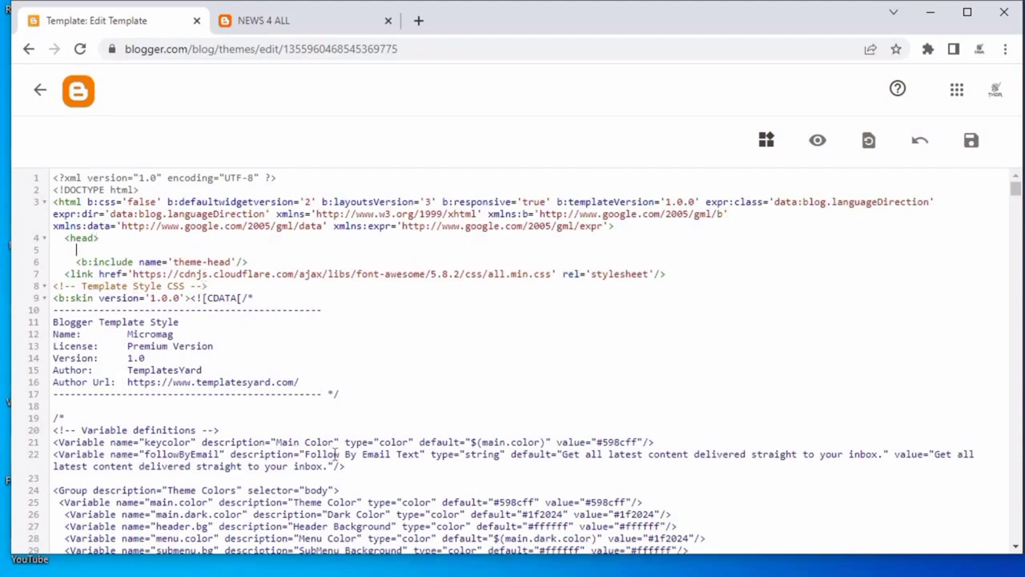
Copy the three meta tag lines from the news website notes and paste them into the template head.
key("alt+Tab")
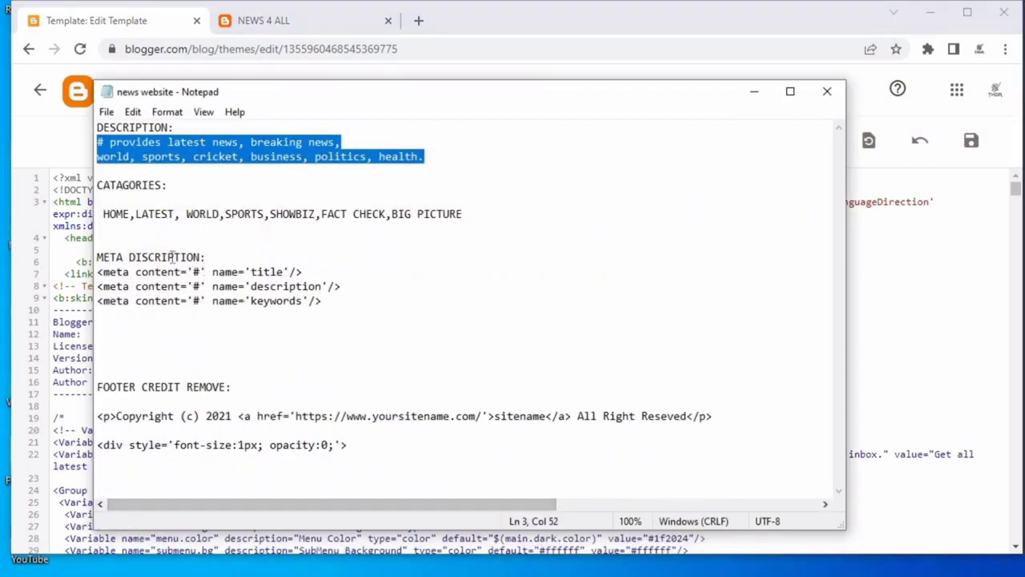
left_click(349, 258)
left_click_drag(324, 302, 91, 276)
right_click(170, 284)
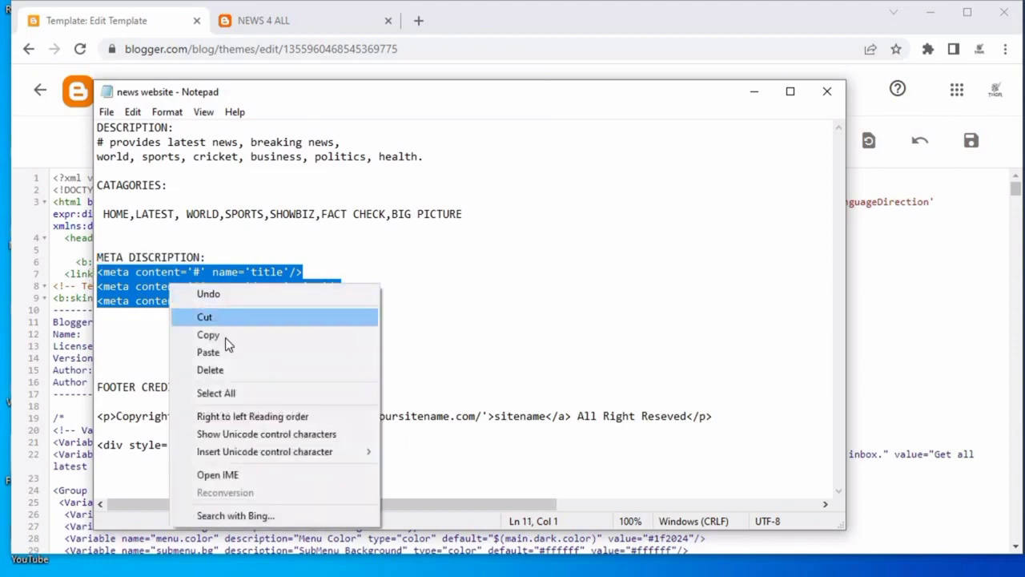
left_click(225, 337)
left_click(754, 93)
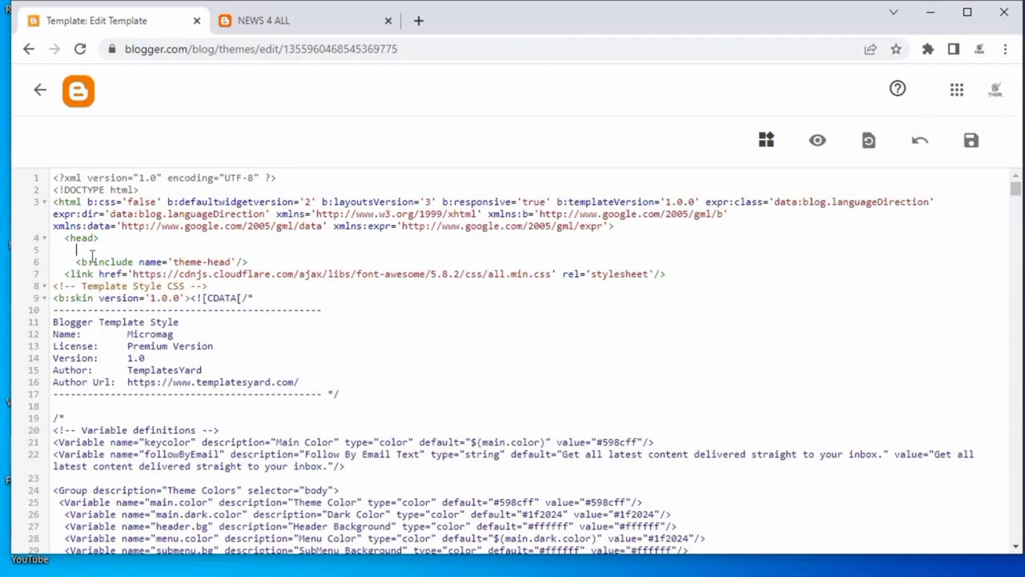
key("ctrl+v")
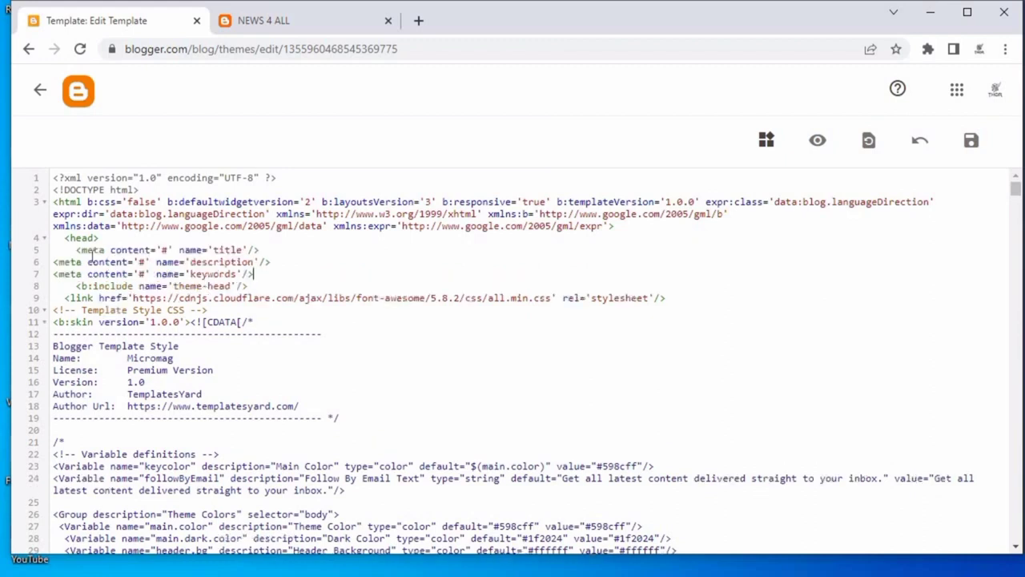
Set the title meta tag's content to NEWS 4 ALL and clear the description placeholder.
left_click(169, 249)
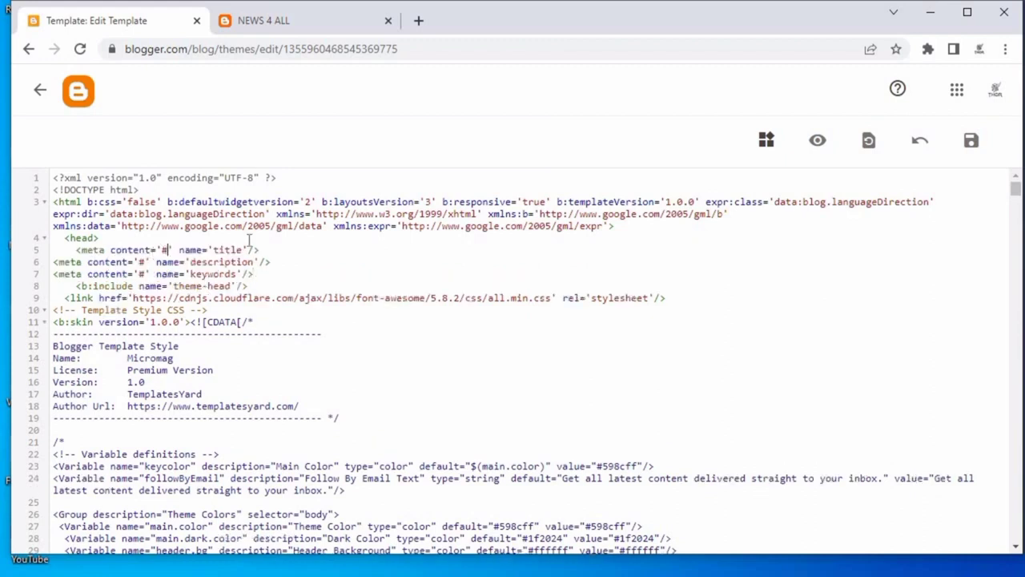
key("BackSpace")
left_click(269, 26)
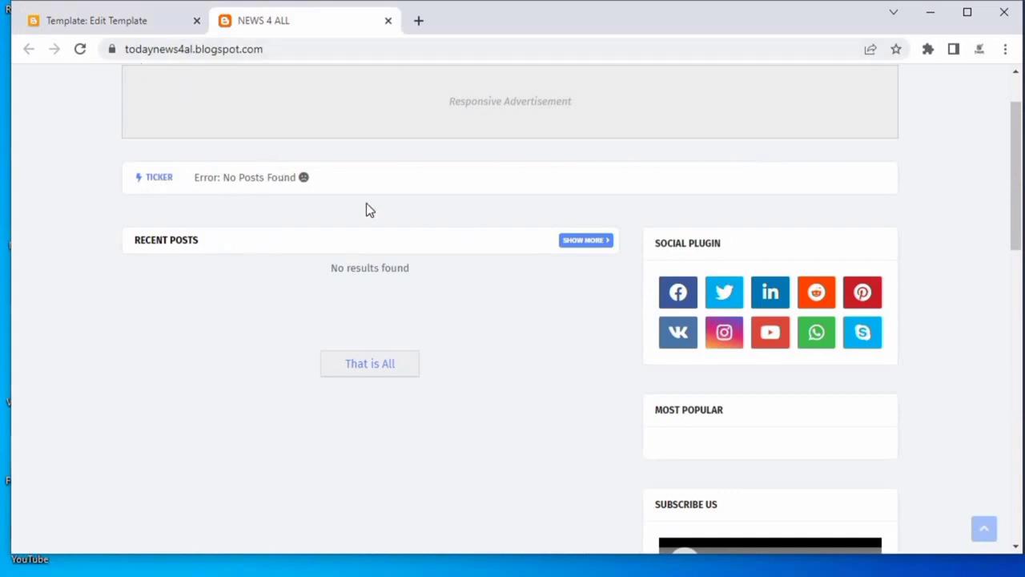
scroll(366, 209, "up", 1)
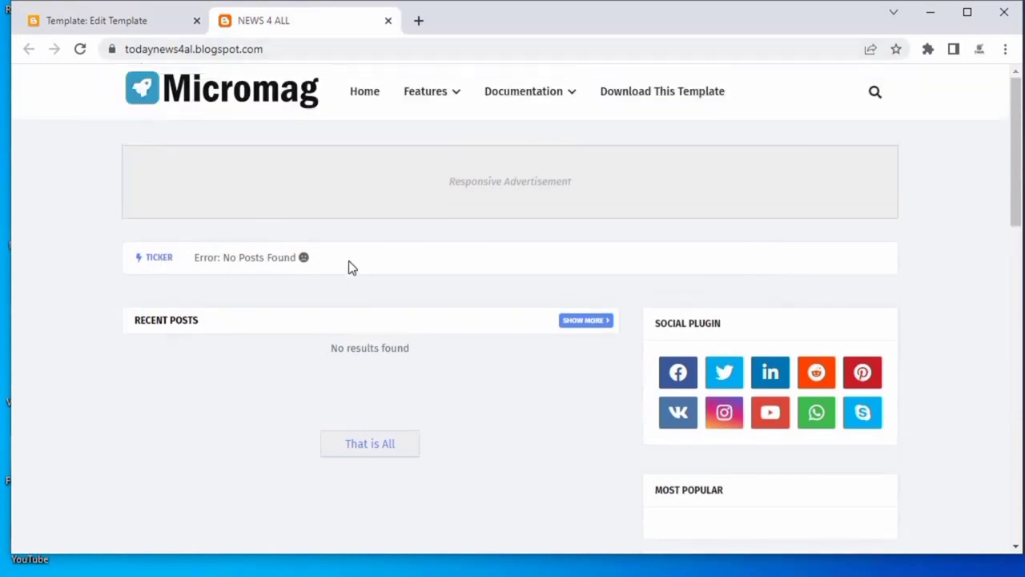
left_click(113, 24)
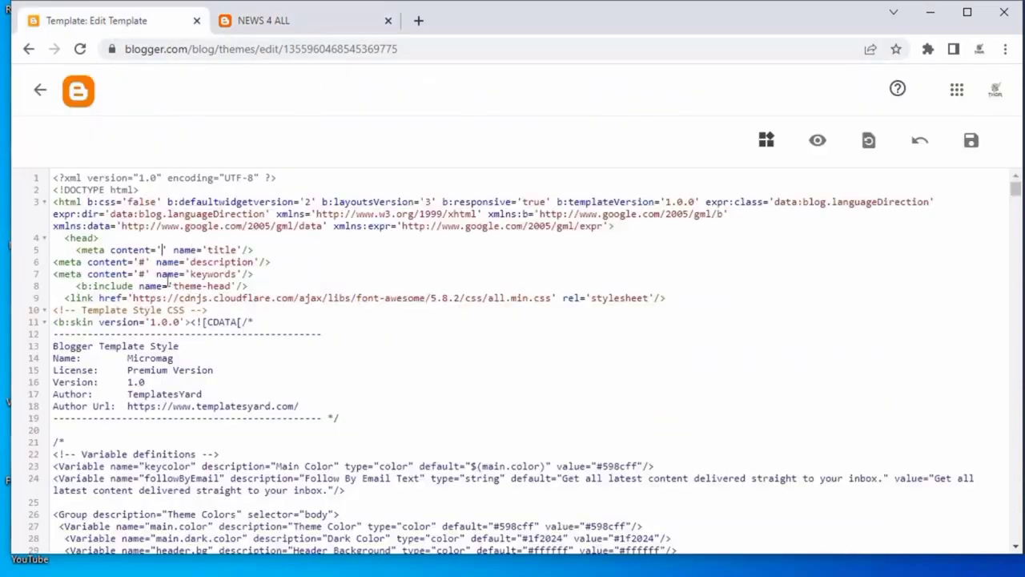
type("NEWS ")
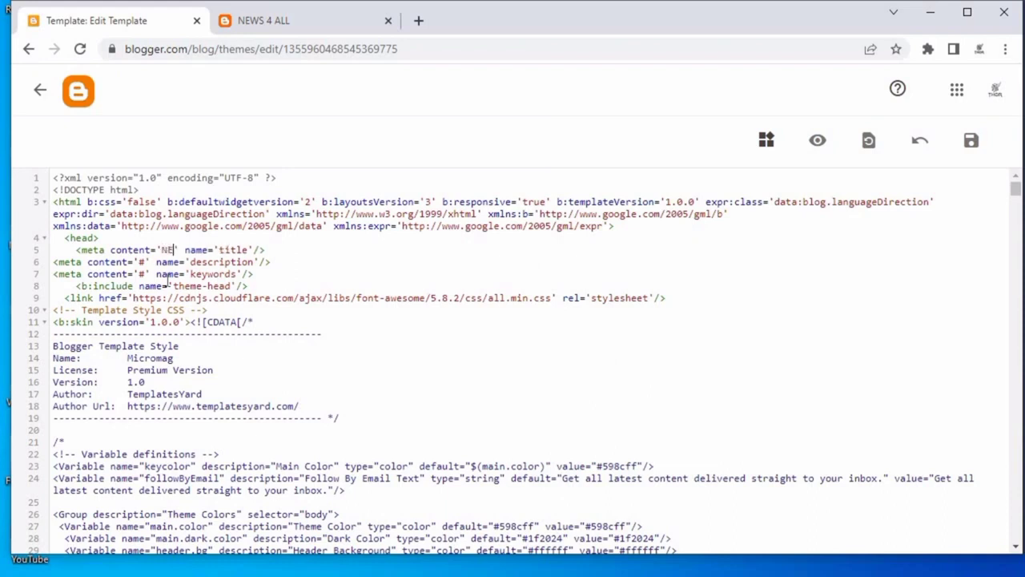
type("$ ALL")
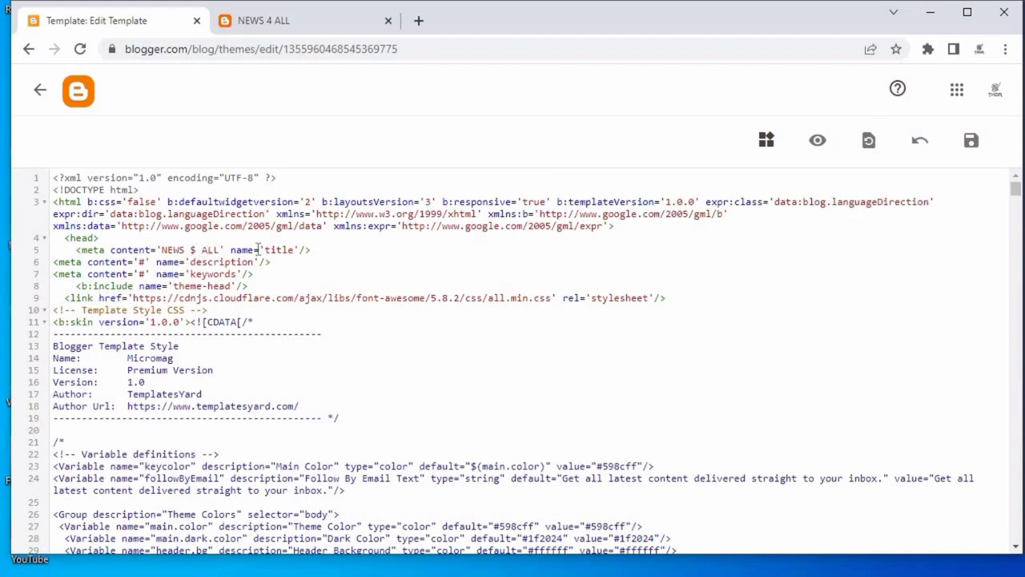
key("BackSpace")
type("4")
key("BackSpace")
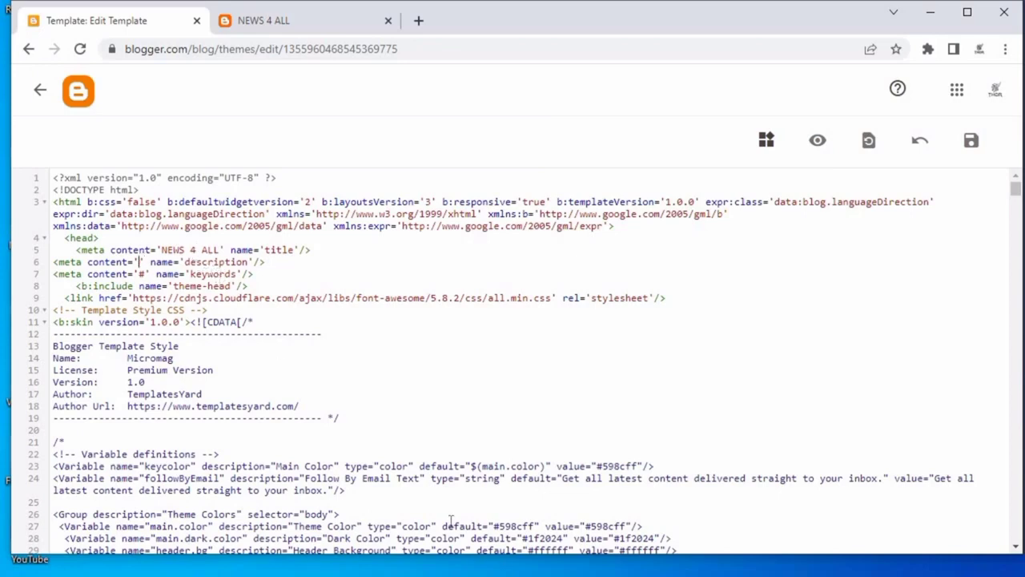
Copy the description text from the notes and paste it into the description meta tag's content.
key("alt+Tab")
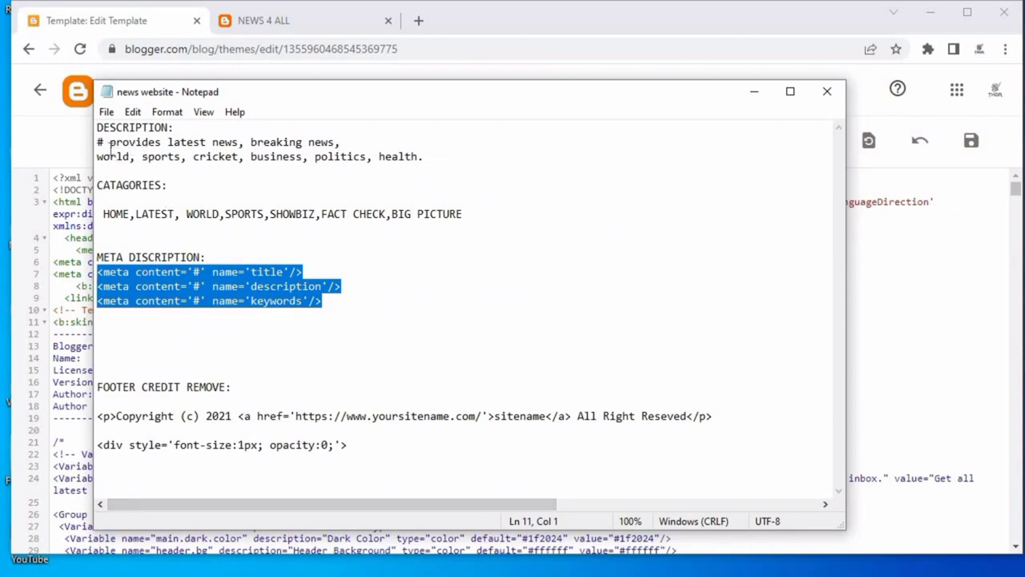
mouse_move(110, 141)
left_mouse_down()
mouse_move(434, 160)
mouse_move(421, 160)
left_mouse_up()
right_click(409, 171)
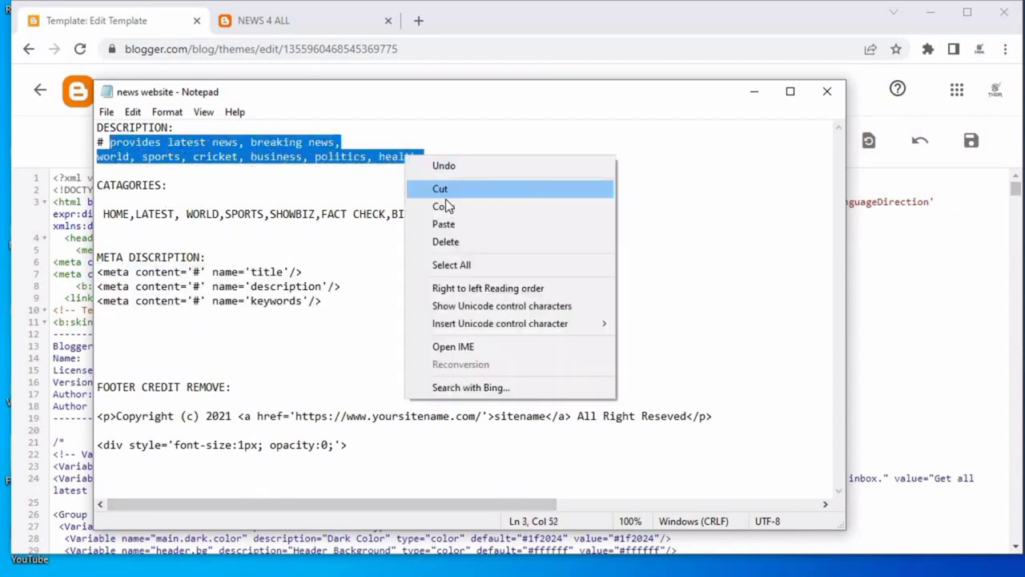
left_click(446, 206)
left_click(753, 91)
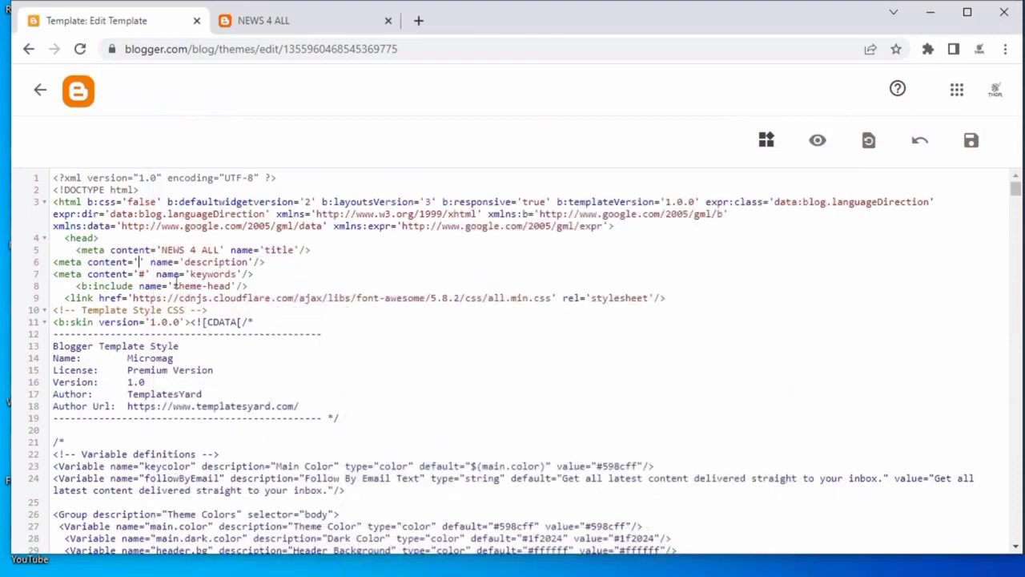
key("ctrl+v")
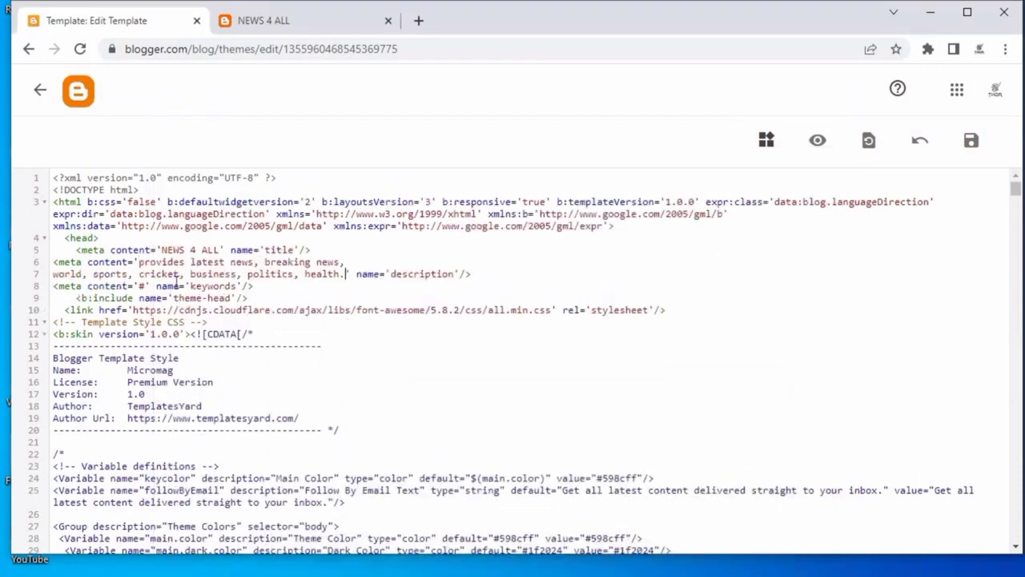
Prefix the description meta tag's content with NEWS 4 ALL.
left_click(138, 262)
type("NEW")
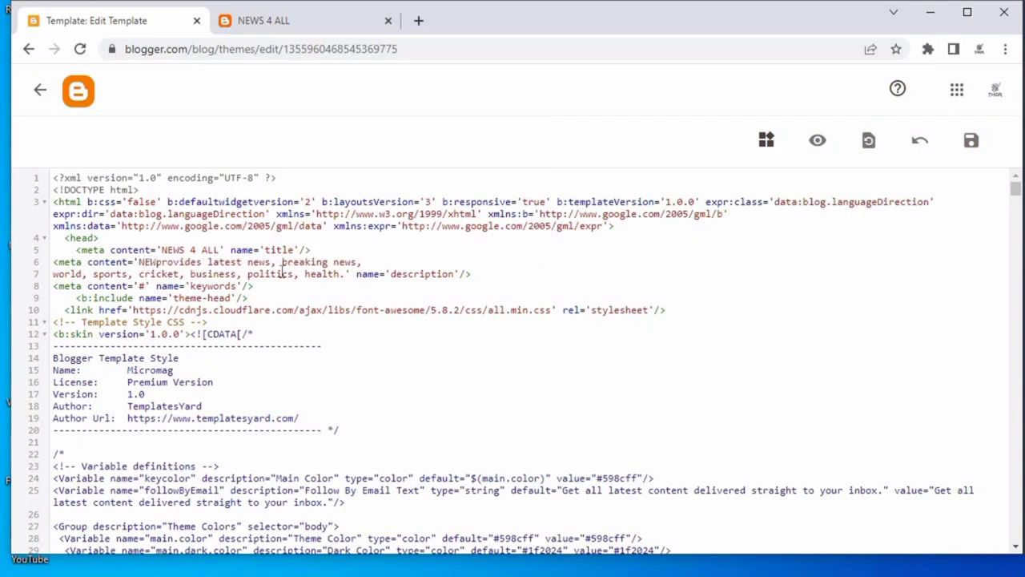
type("S $ ALL")
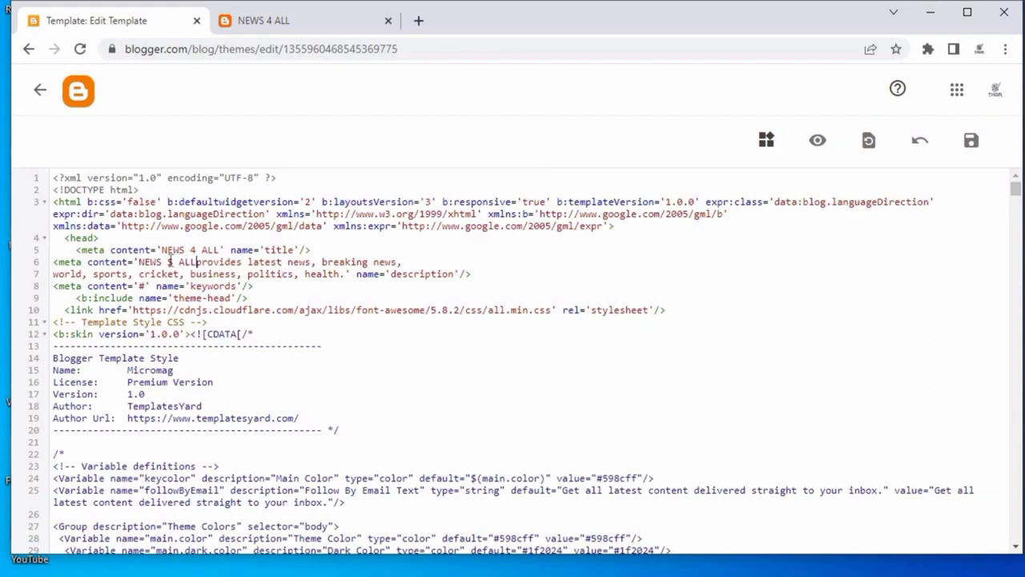
left_click(173, 263)
key("BackSpace")
type("4")
Set the keywords meta tag's content to news 4 all,news,health and save the template.
key("BackSpace")
type("new")
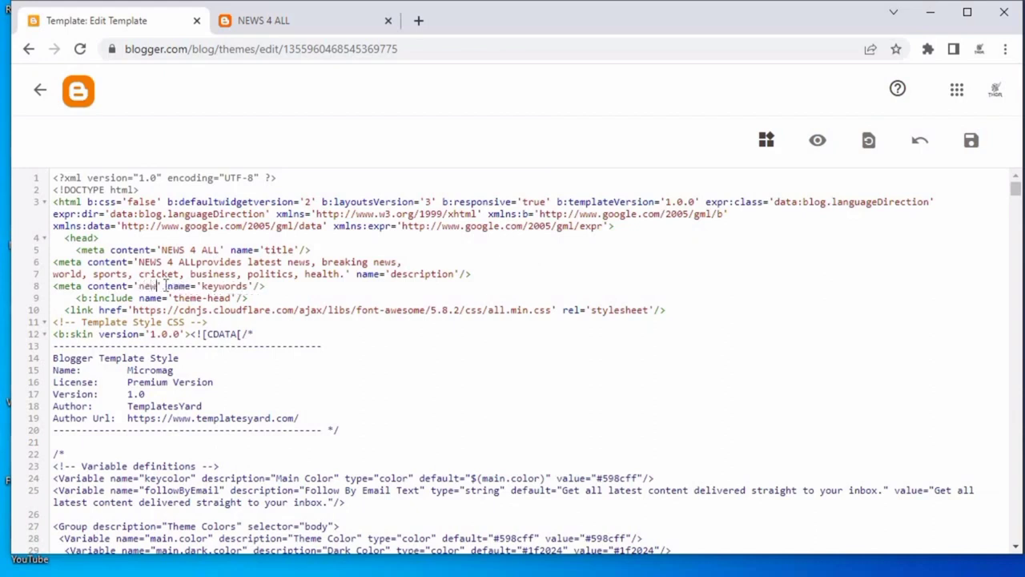
type("s 4 all")
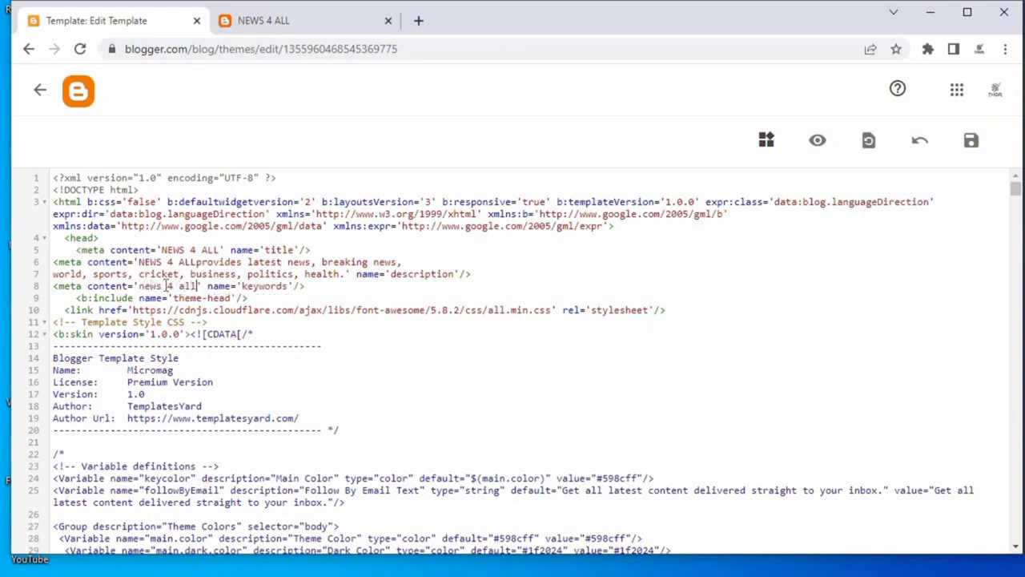
type(",news")
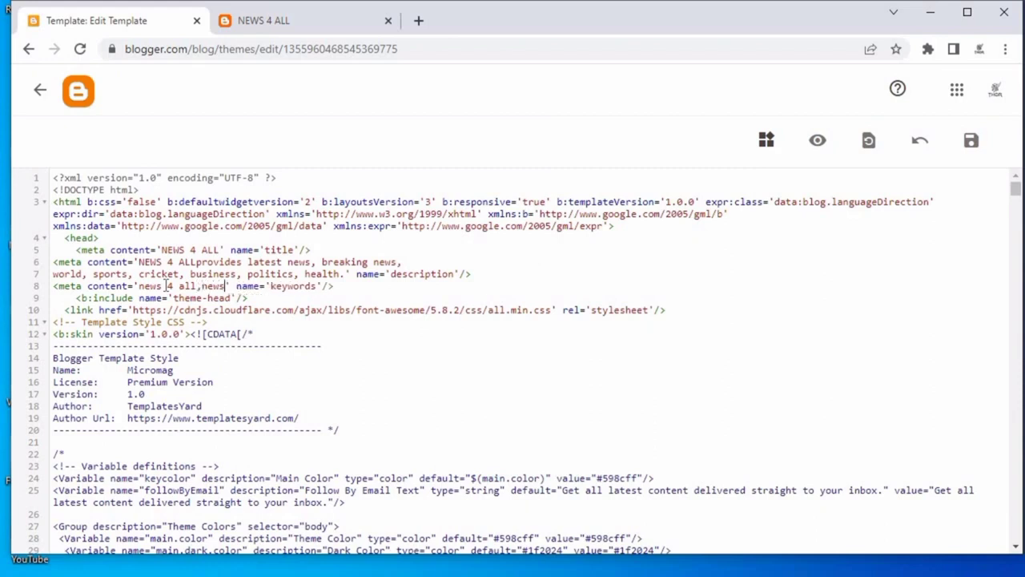
type(",hea")
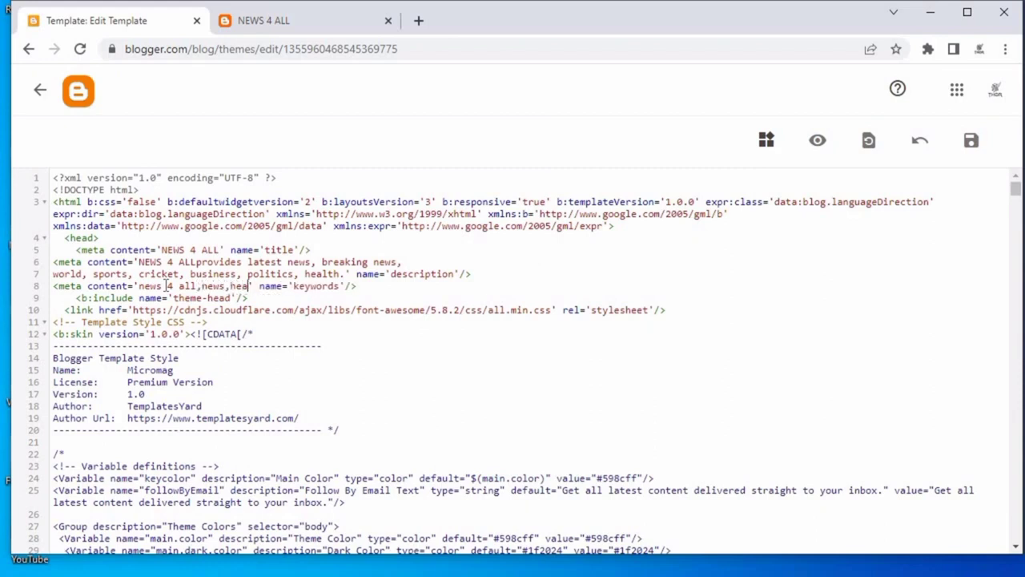
type("th")
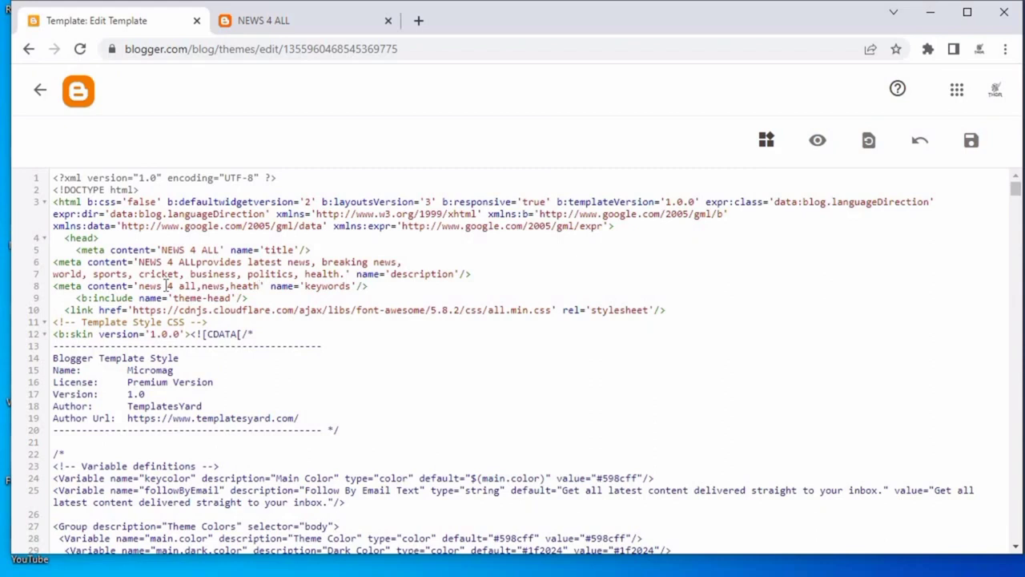
left_click(249, 287)
type("l")
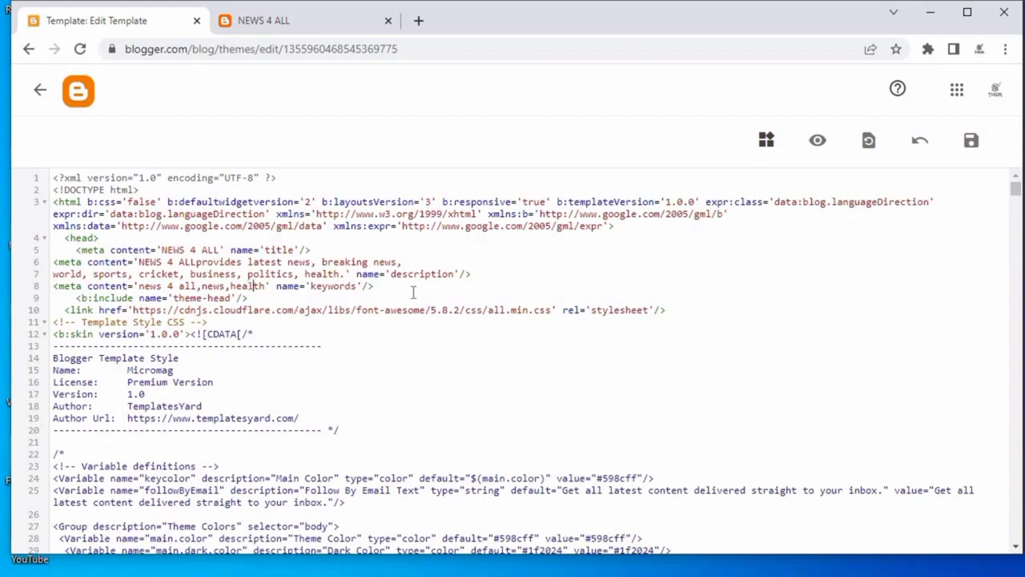
left_click(961, 153)
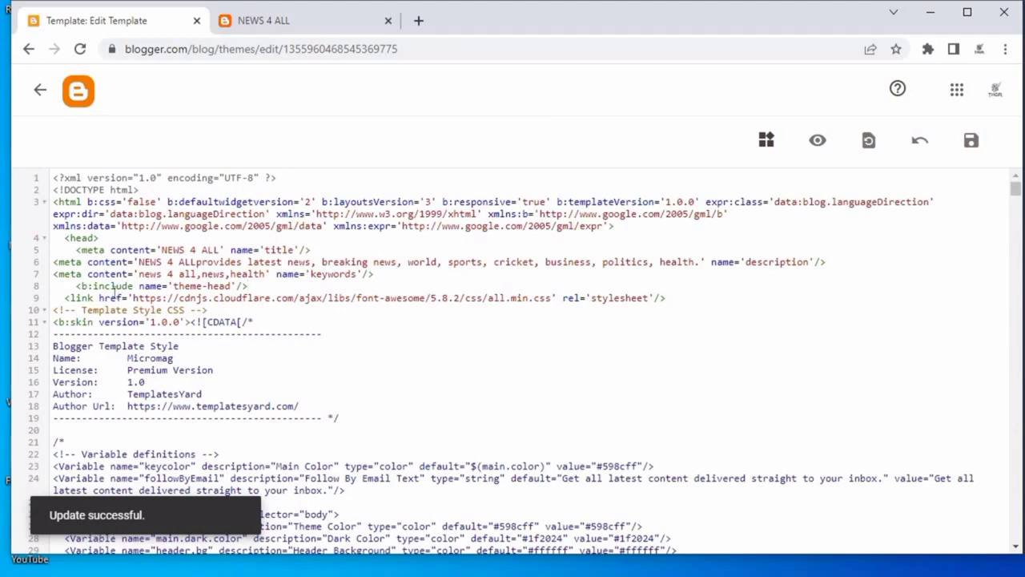
Open the code search box and copy the footer's Distributed by text from the blog page.
scroll(395, 286, "down", 1)
scroll(394, 286, "up", 1)
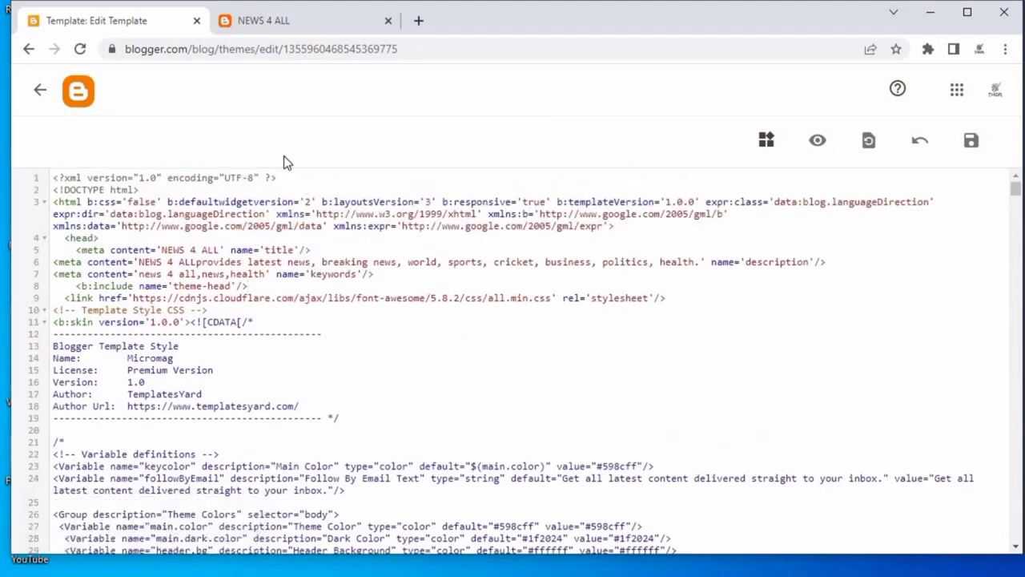
left_click(303, 179)
key("ctrl+f")
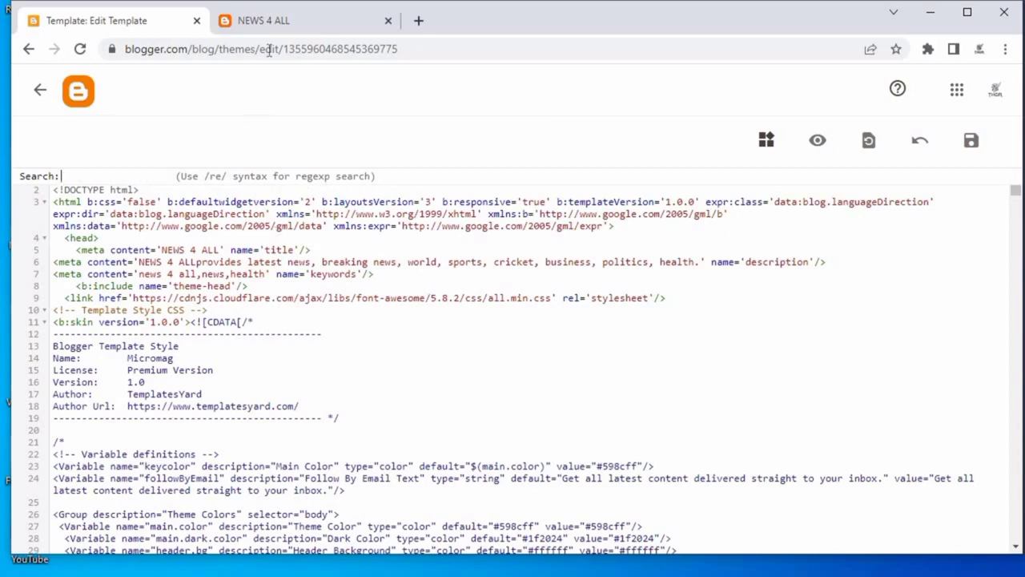
left_click(269, 21)
scroll(286, 385, "down", 3)
scroll(300, 436, "down", 5)
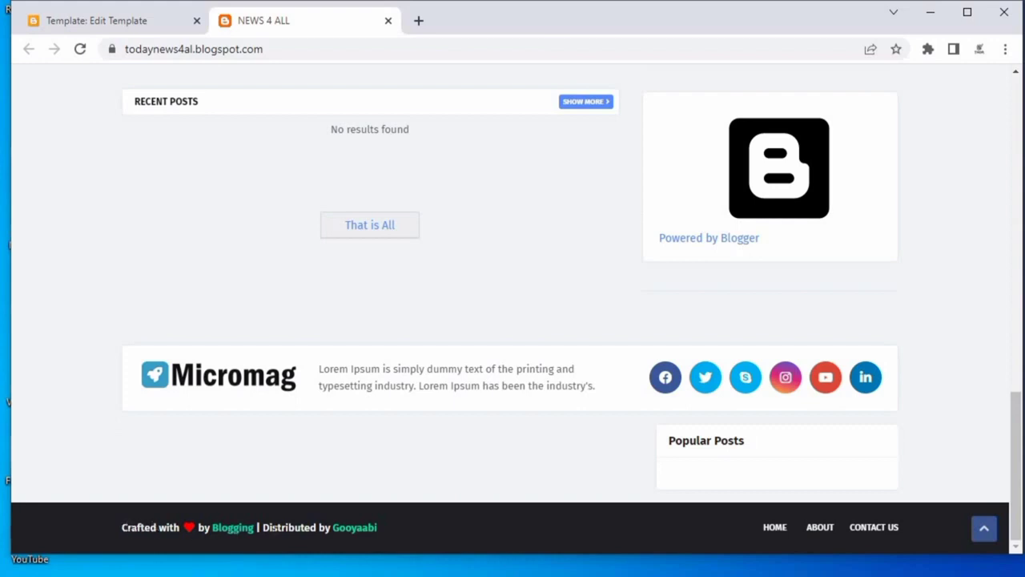
left_click_drag(262, 527, 330, 528)
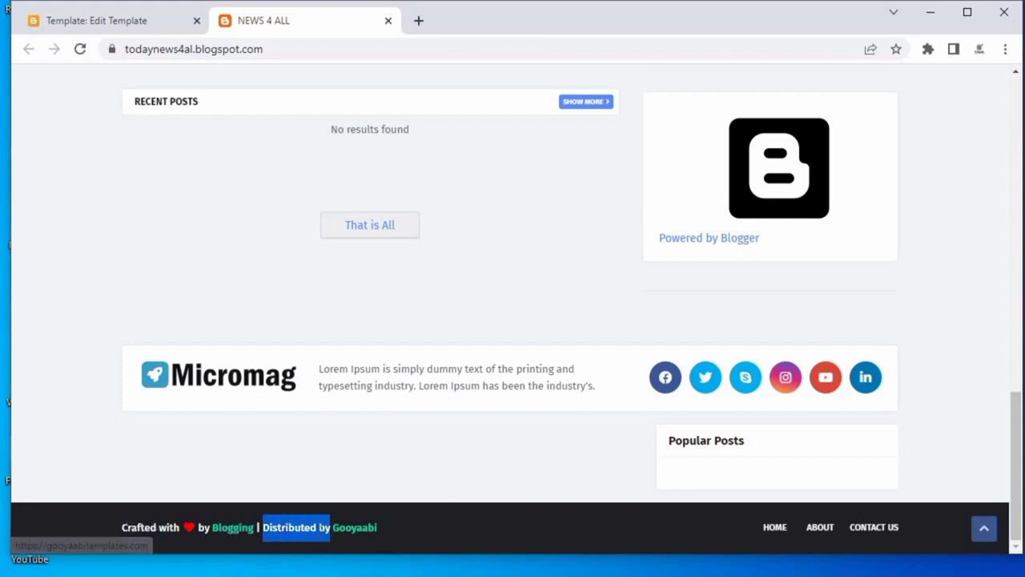
right_click(331, 529)
left_click(355, 545)
Search the template code for Distributed by to locate the footer credit.
left_click(152, 20)
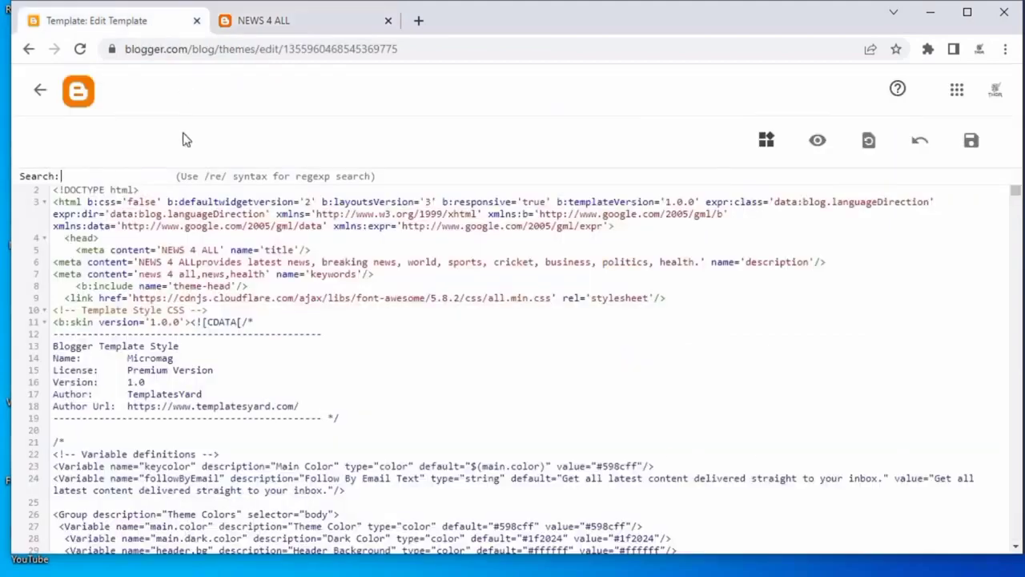
right_click(94, 179)
left_click(134, 297)
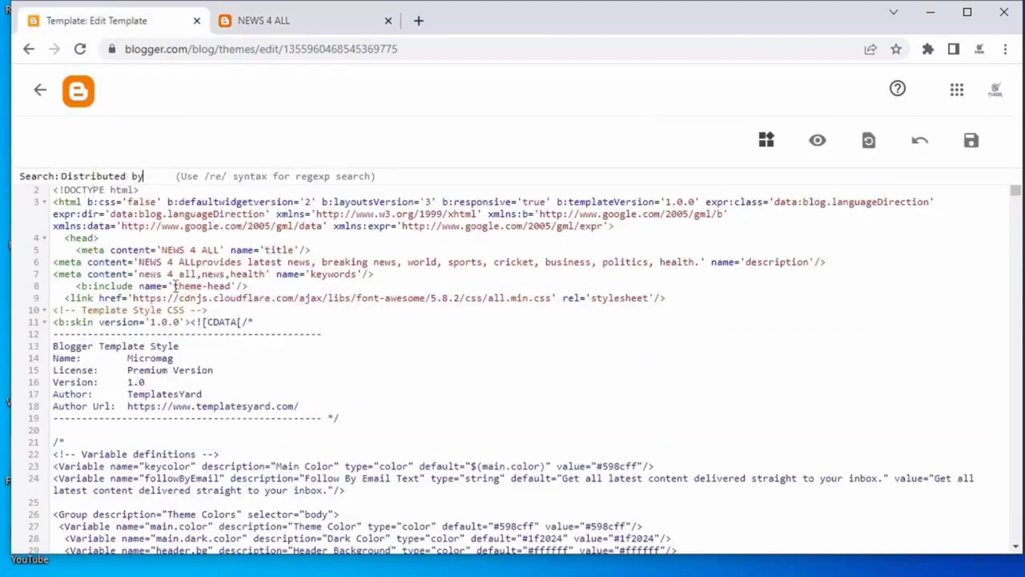
key("Return")
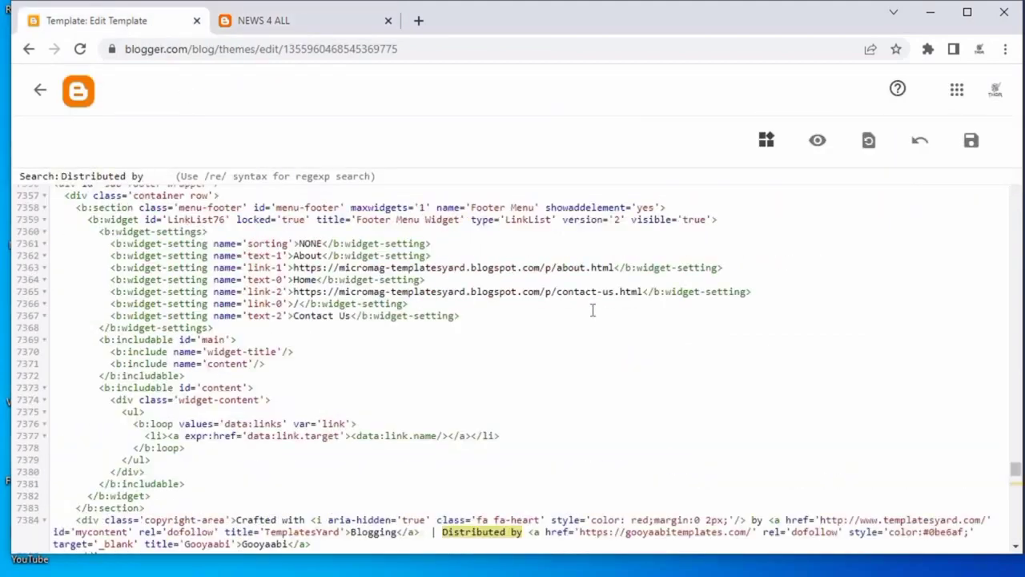
scroll(593, 310, "down", 2)
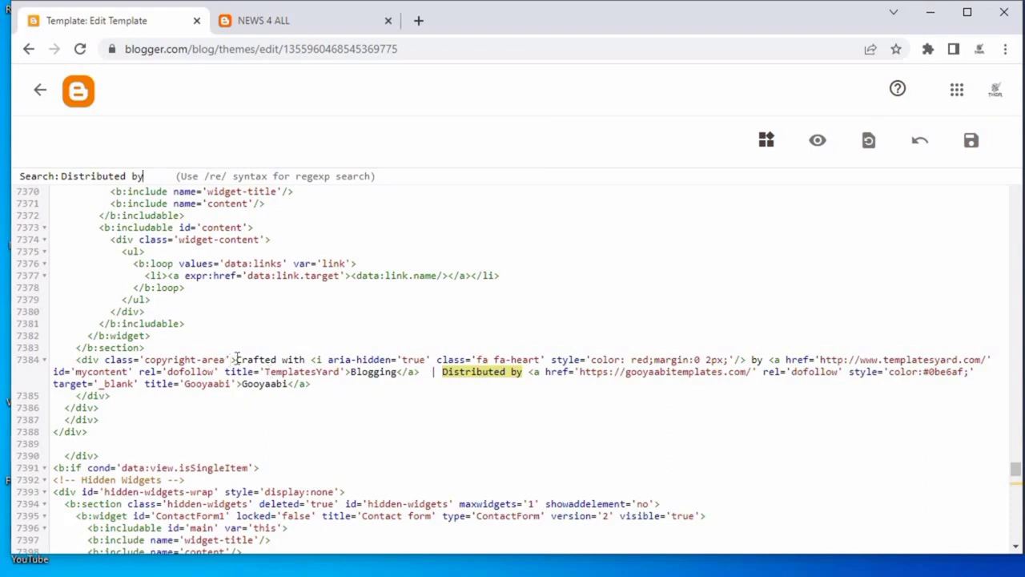
Copy the footer credit snippet from the notes file and paste it above the copyright-area div in the template.
left_click(233, 359)
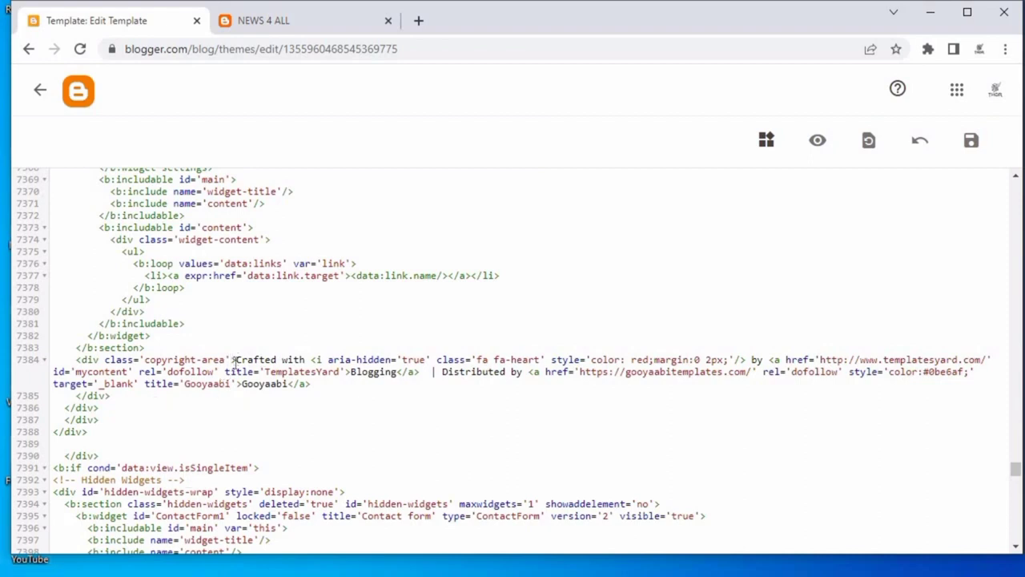
left_click(184, 346)
key("Return")
key("alt+Tab")
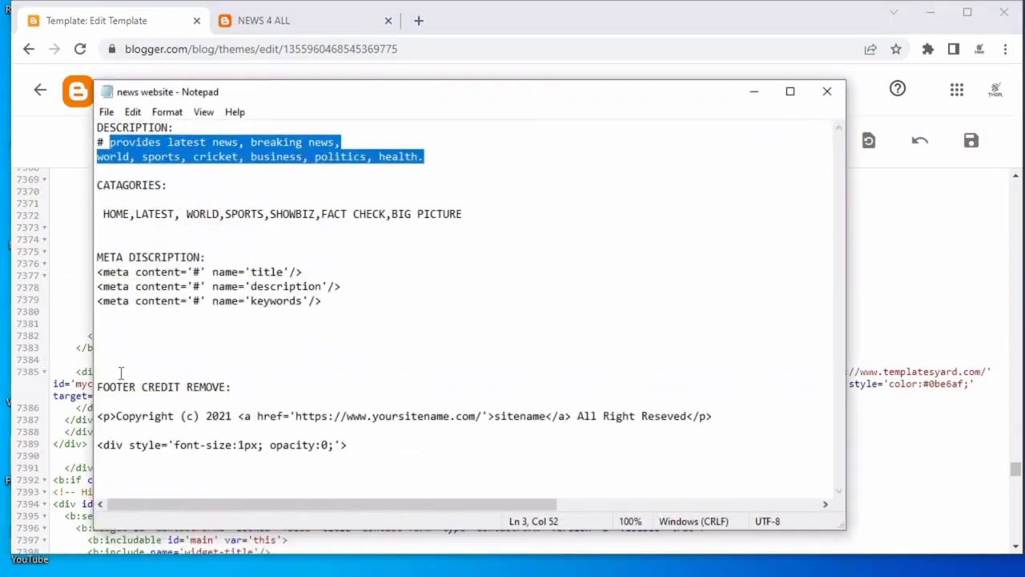
scroll(173, 399, "right", 3)
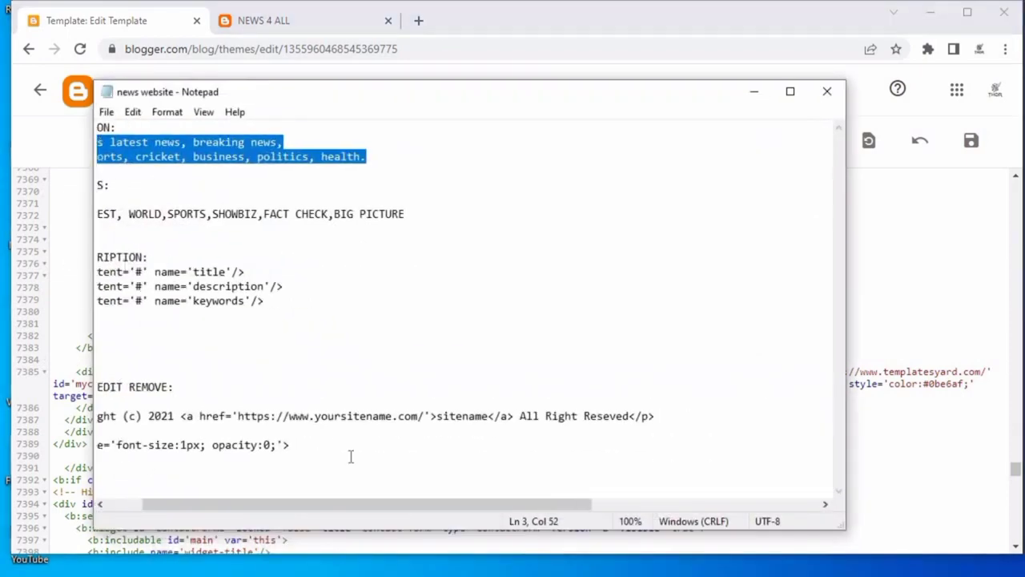
scroll(350, 456, "left", 3)
left_click_drag(97, 415, 344, 447)
right_click(309, 431)
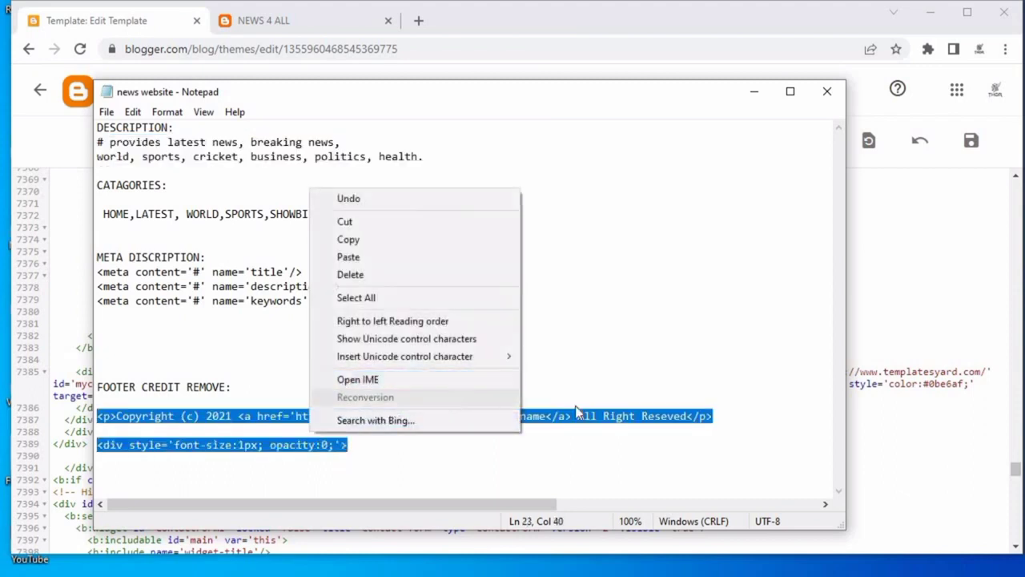
left_click(373, 239)
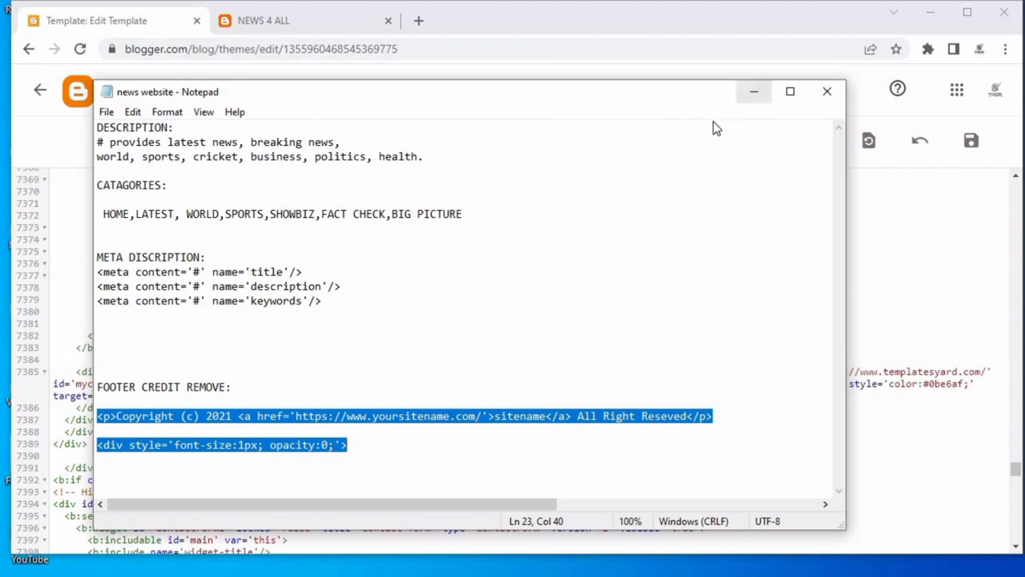
left_click(754, 91)
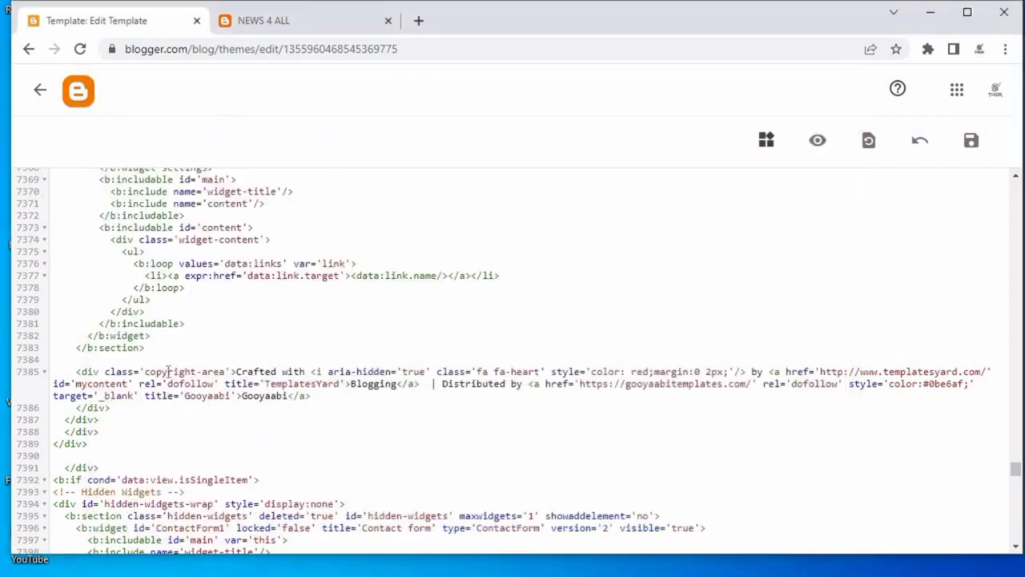
key("ctrl+v")
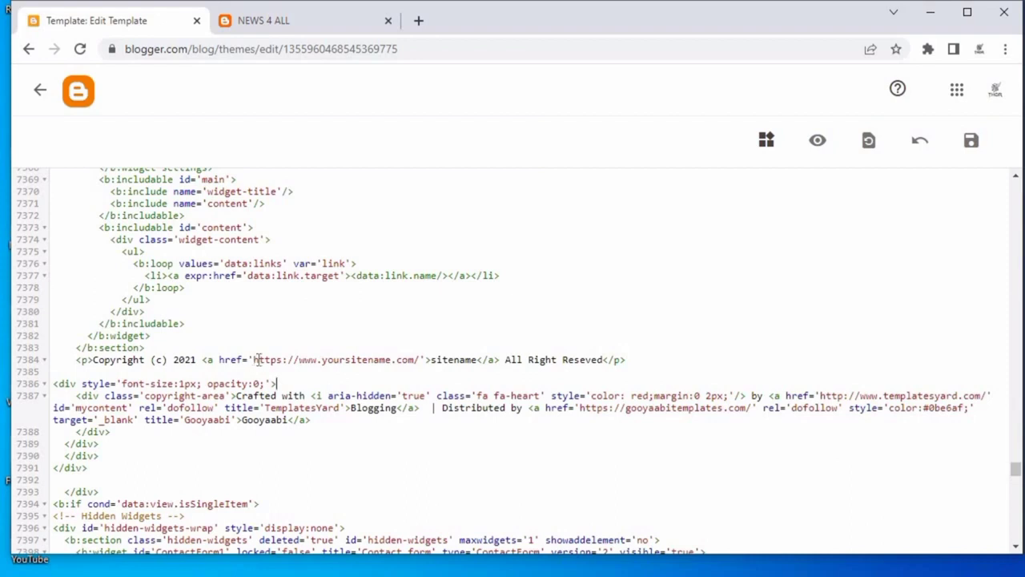
Replace the copyright line's link URL with the blog's address copied from the blog tab.
left_click_drag(253, 360, 419, 360)
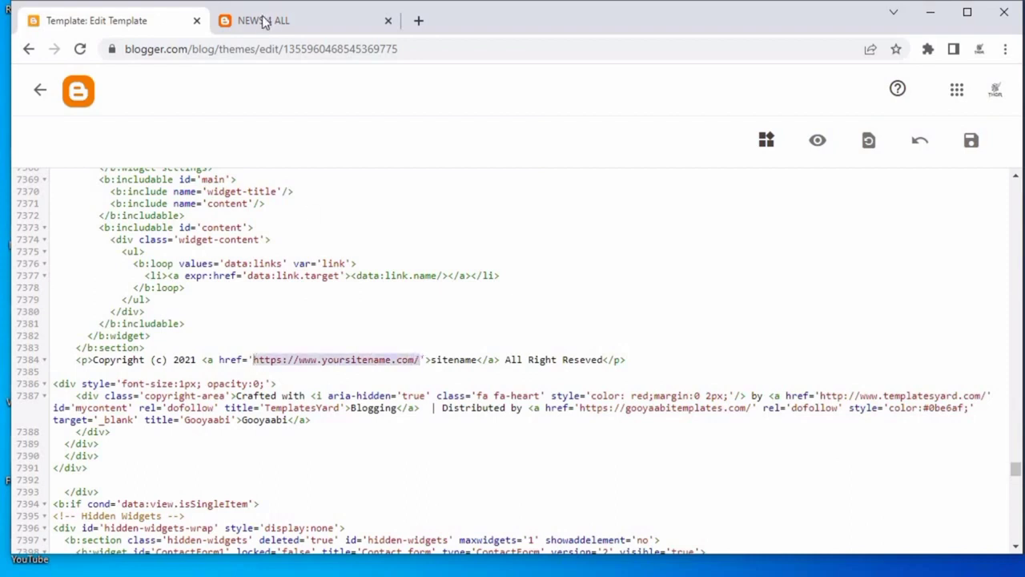
left_click(264, 22)
right_click(244, 50)
left_click(235, 50)
right_click(237, 51)
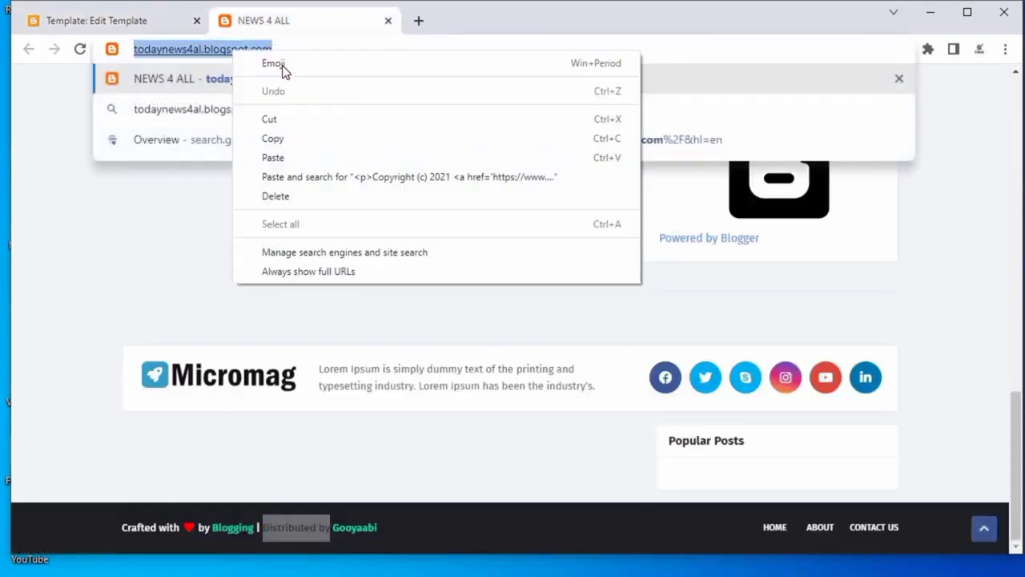
left_click(282, 64)
key("Escape")
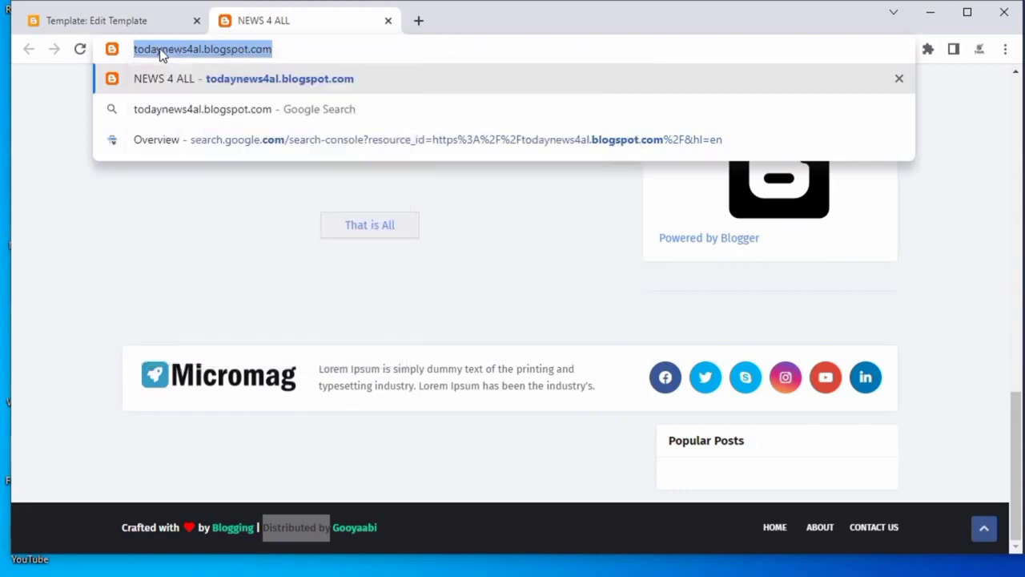
right_click(160, 53)
left_click(222, 138)
left_click(147, 23)
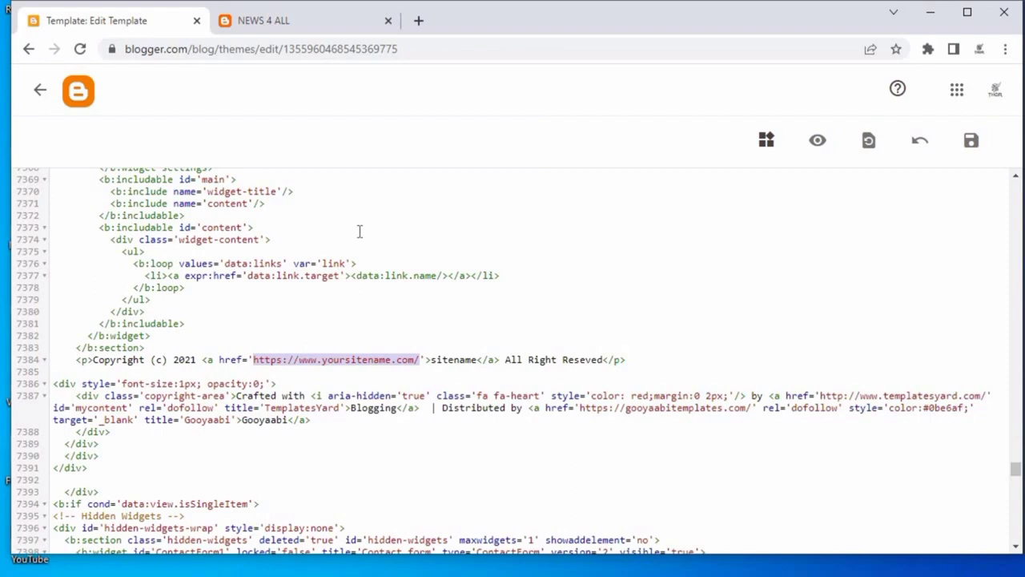
key("ctrl+v")
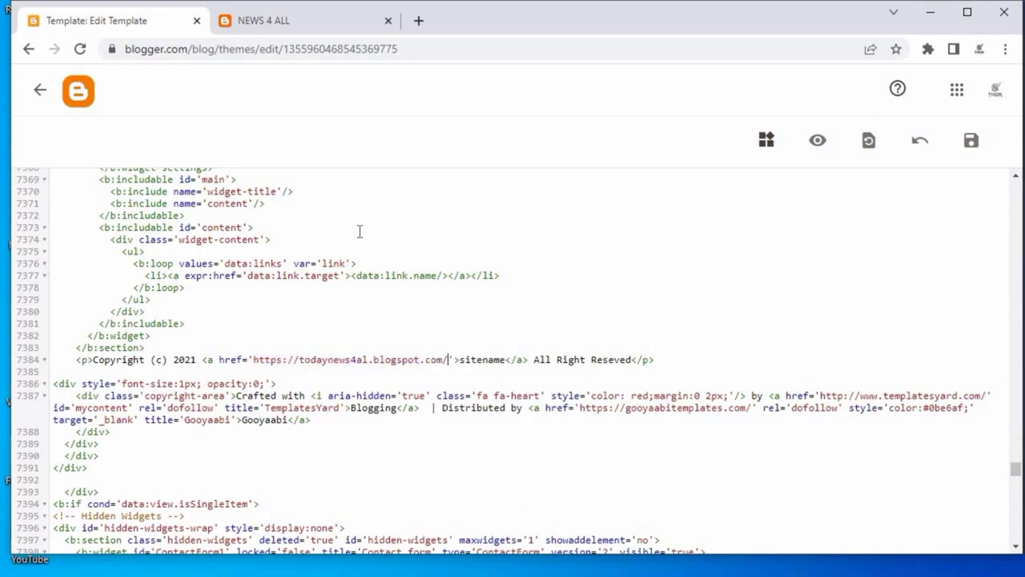
Change the copyright year in the pasted footer line to 2022.
left_click(198, 361)
key("BackSpace")
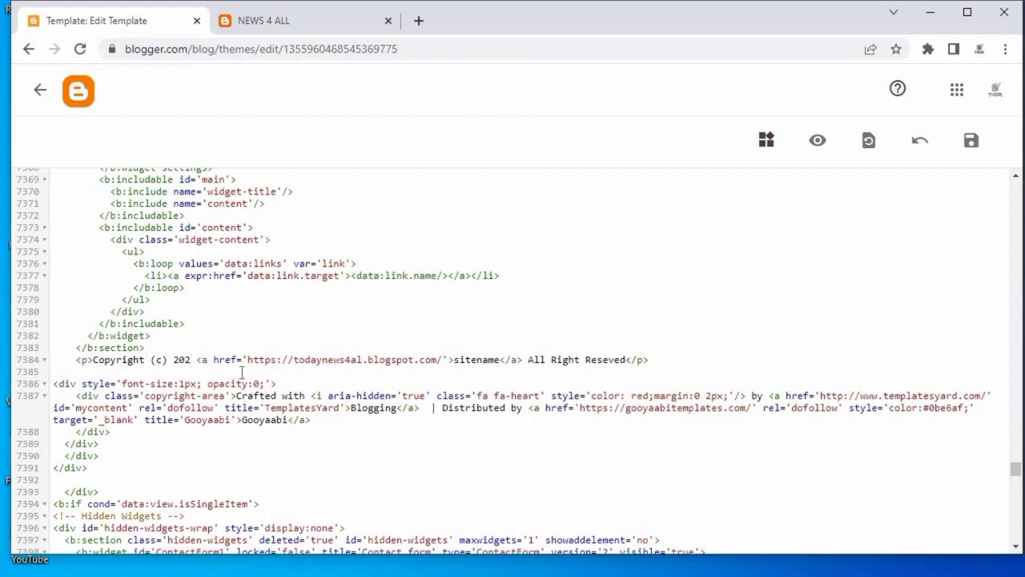
type("2")
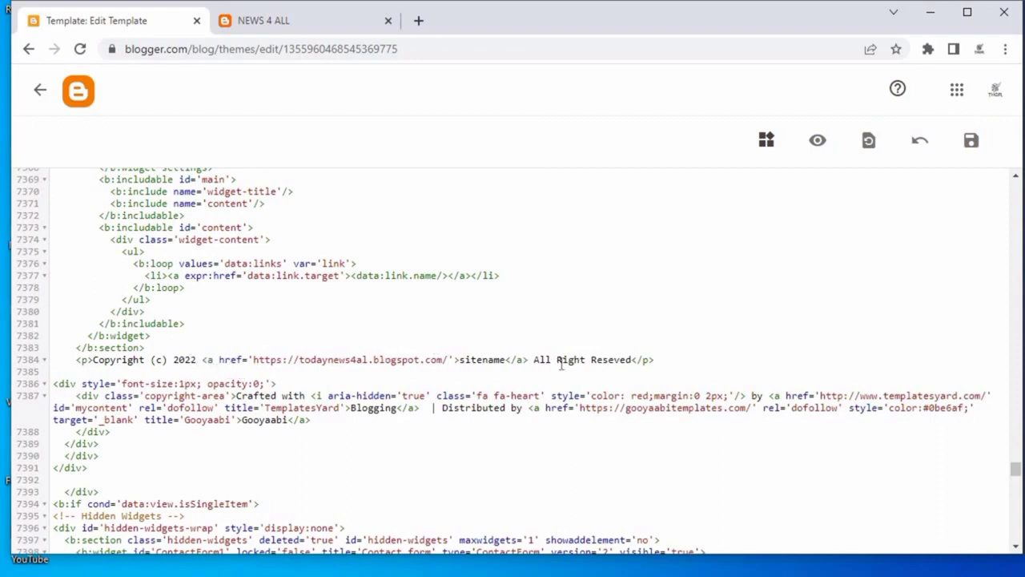
Replace the copyright link text sitename with NEWS 4 ALL.
left_click(511, 359)
key("BackSpace")
key("BackSpace")
key("BackSpace")
key("BackSpace")
key("BackSpace")
key("BackSpace")
key("BackSpace")
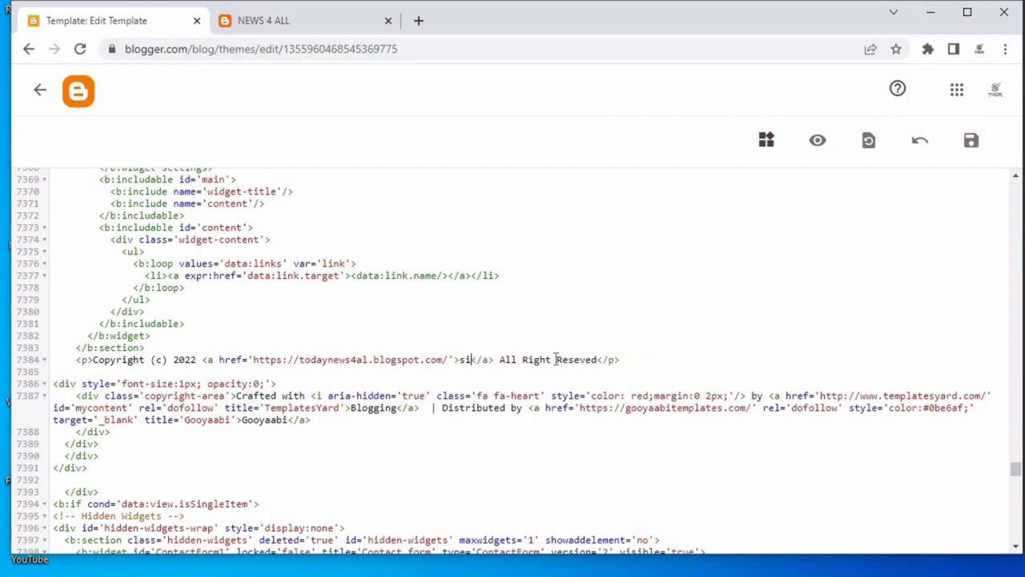
key("BackSpace")
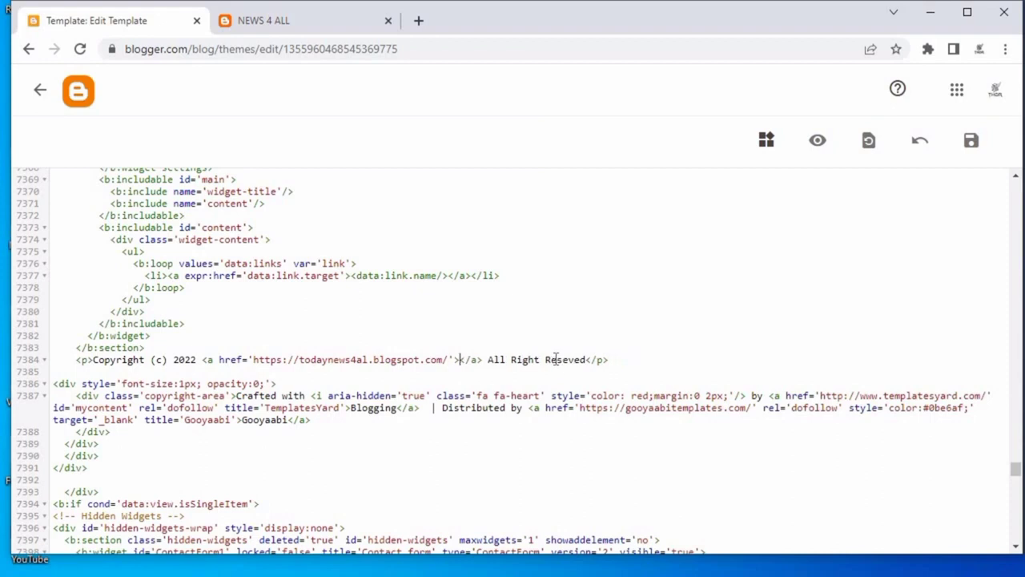
type("NEWS $")
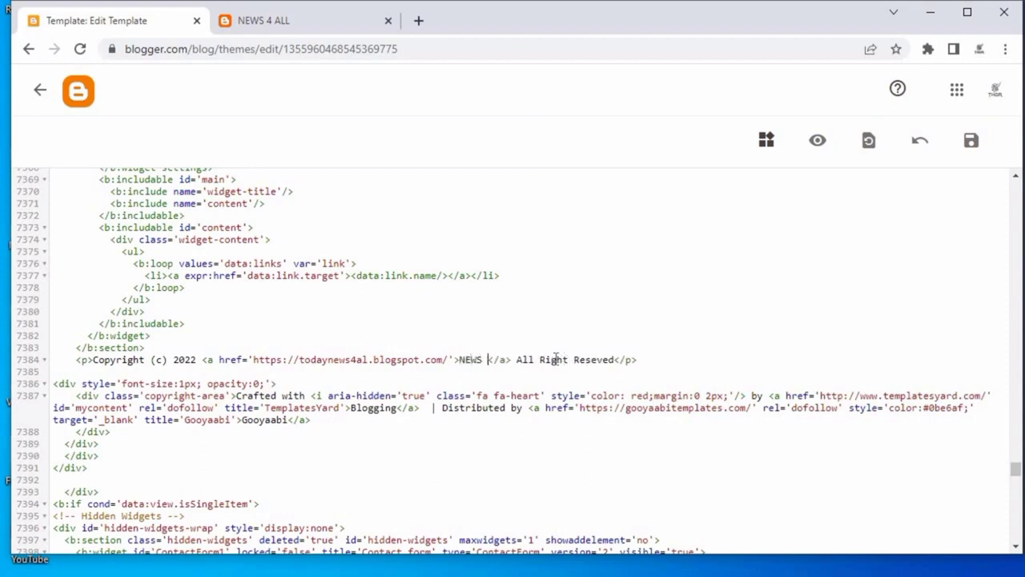
type(" ALL")
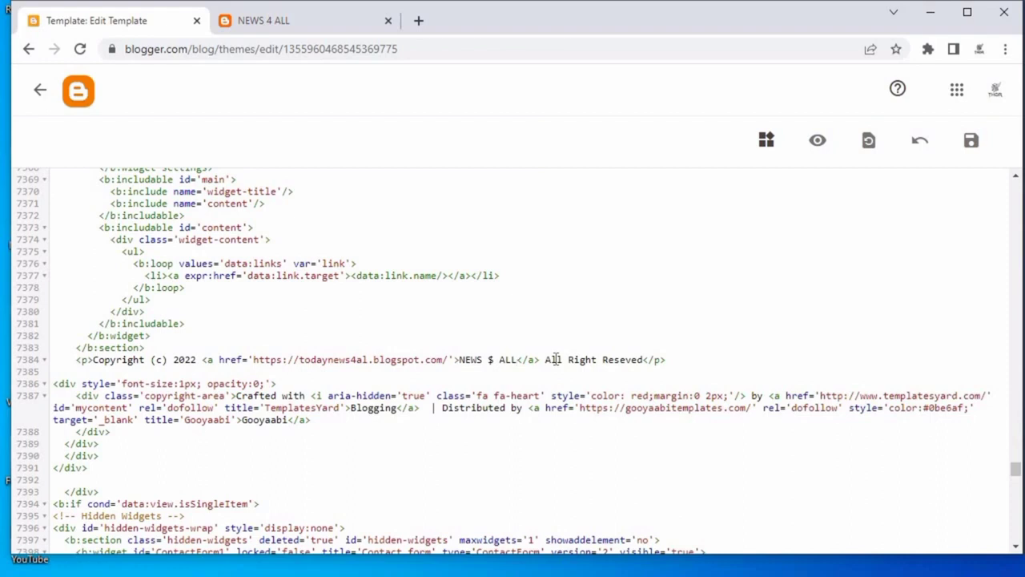
left_click(494, 359)
key("BackSpace")
type("4")
Copy a closing </div> tag, add it below the footer block, and save the template.
left_click(88, 467, "shift")
right_click(90, 469)
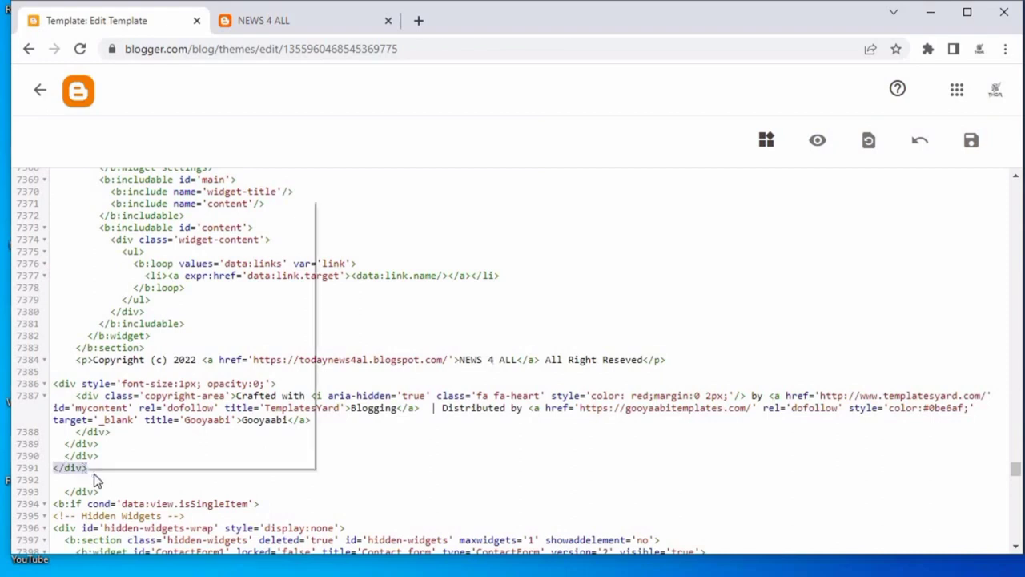
left_click(124, 258)
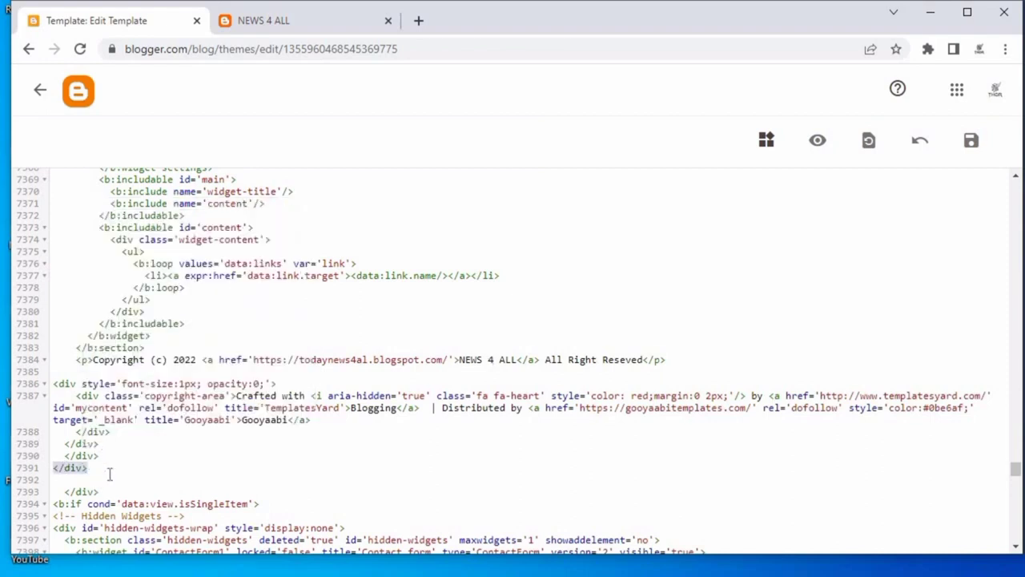
left_click(100, 479)
key("ctrl+v")
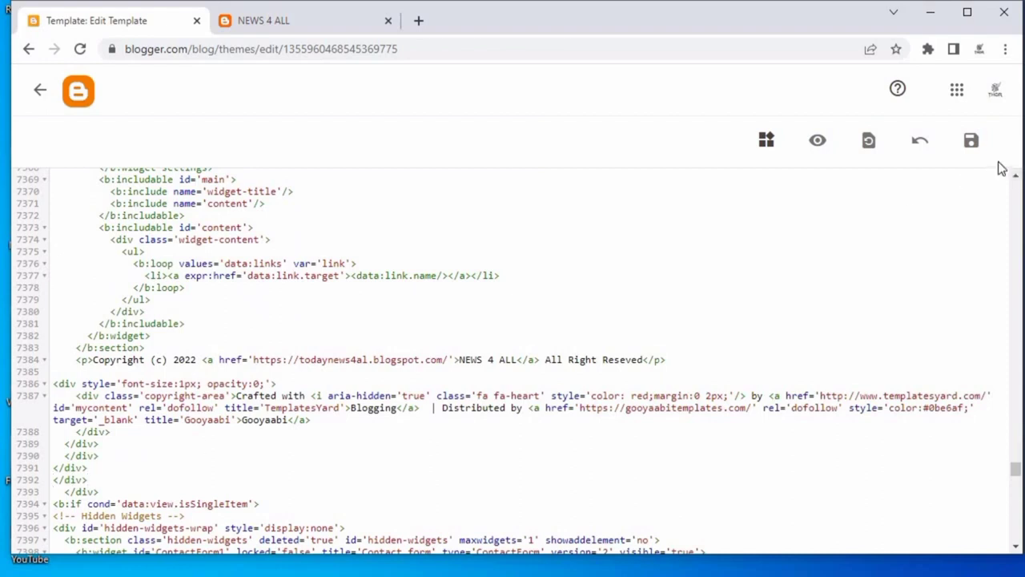
key("Return")
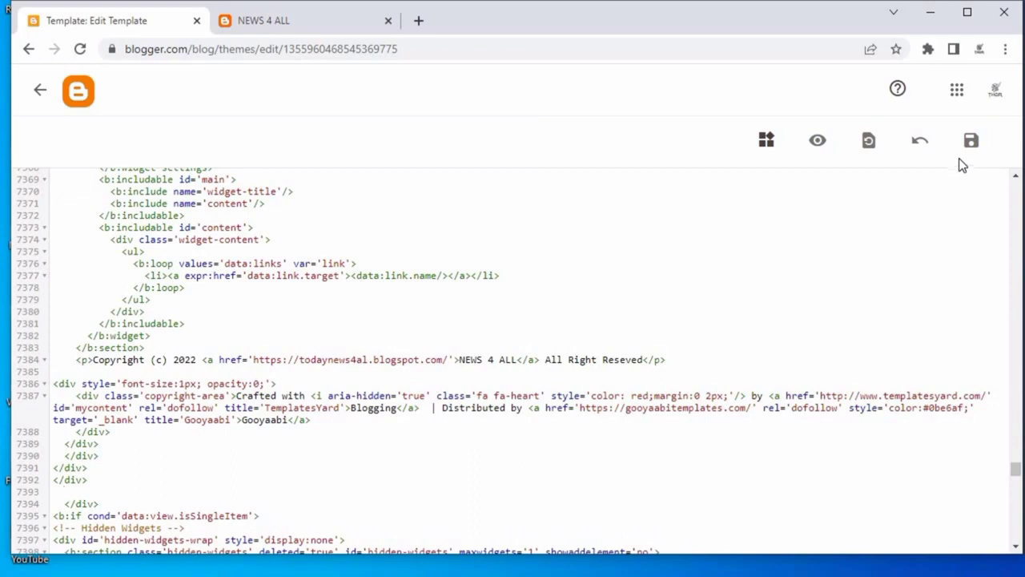
left_click(968, 146)
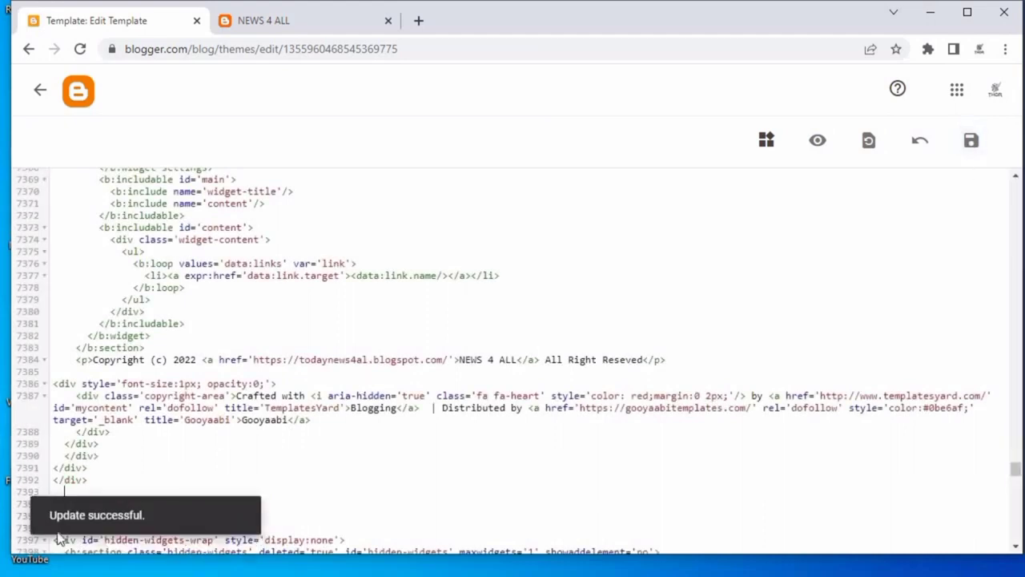
Reload the blog page and check the footer copyright text.
left_click(264, 20)
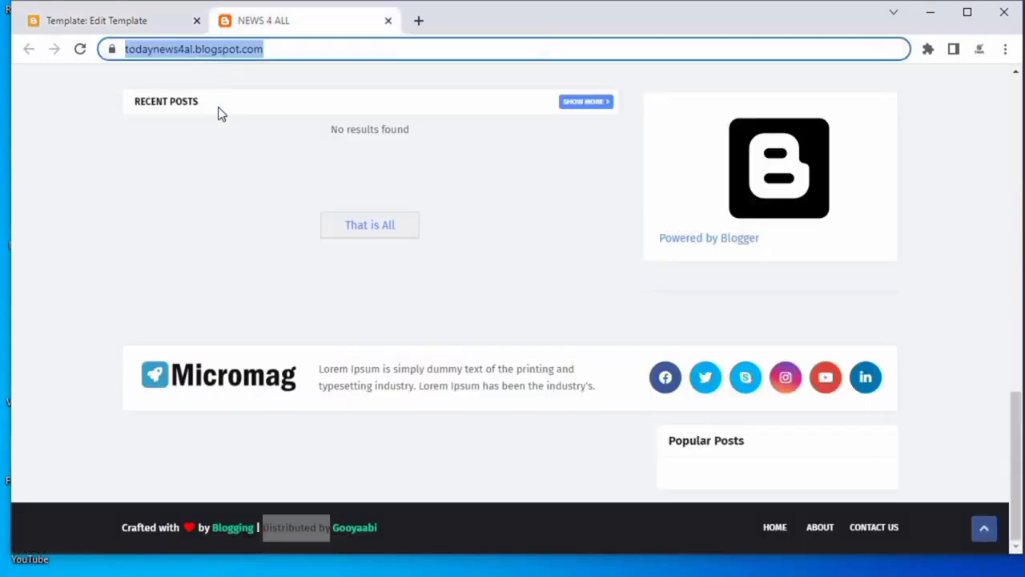
right_click(204, 128)
left_click(242, 177)
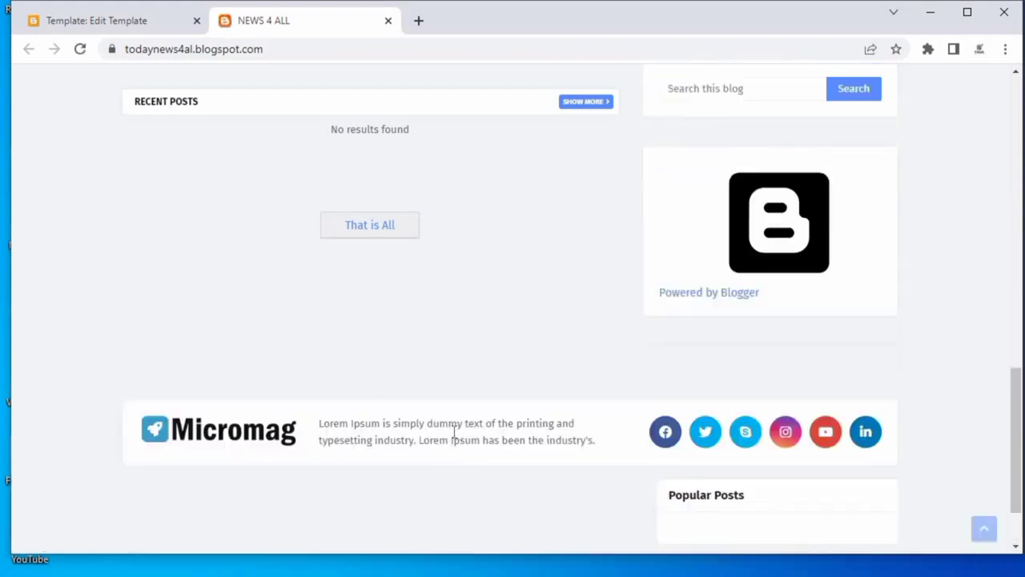
scroll(454, 433, "down", 2)
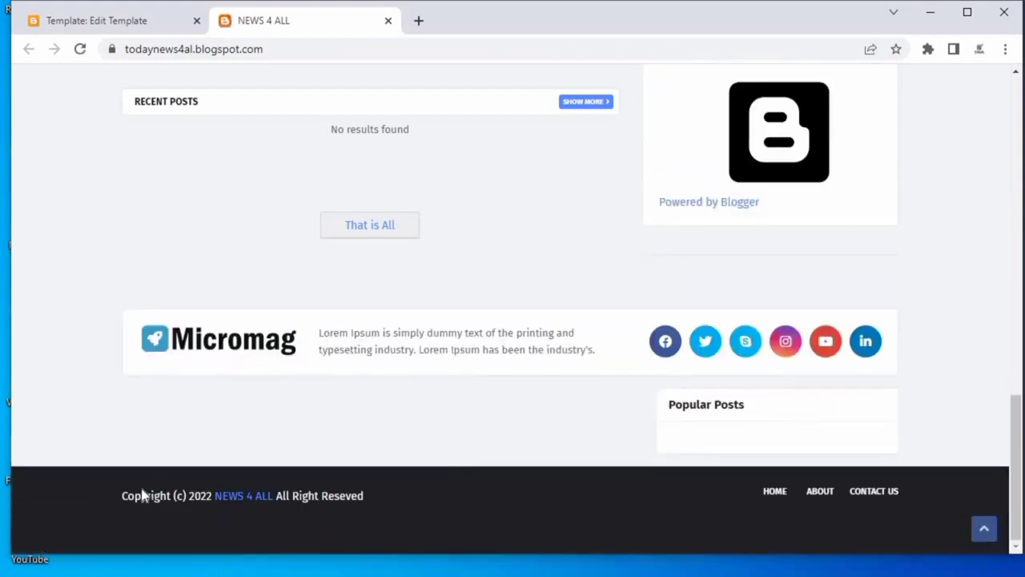
left_click_drag(119, 499, 411, 489)
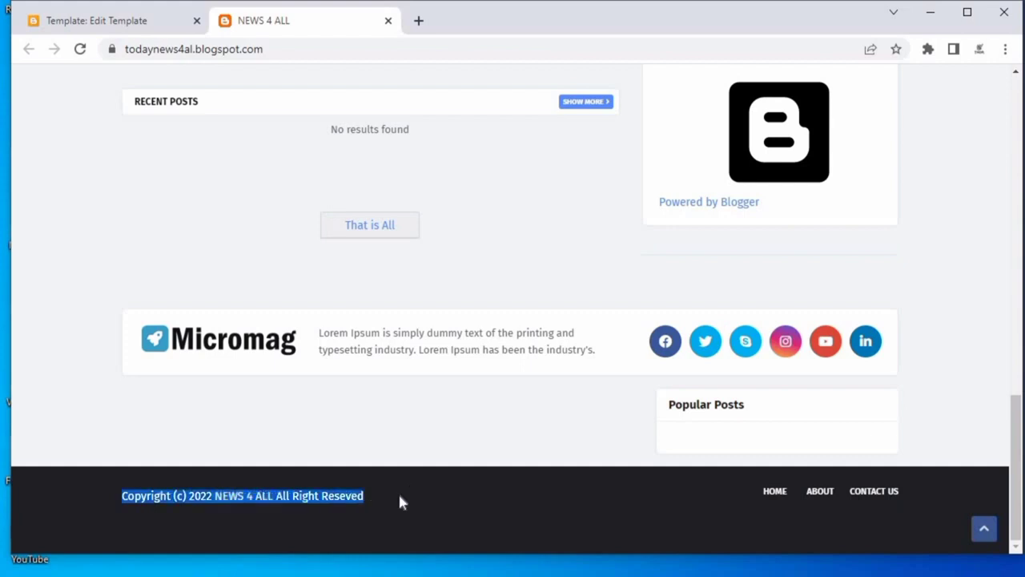
left_click(483, 503)
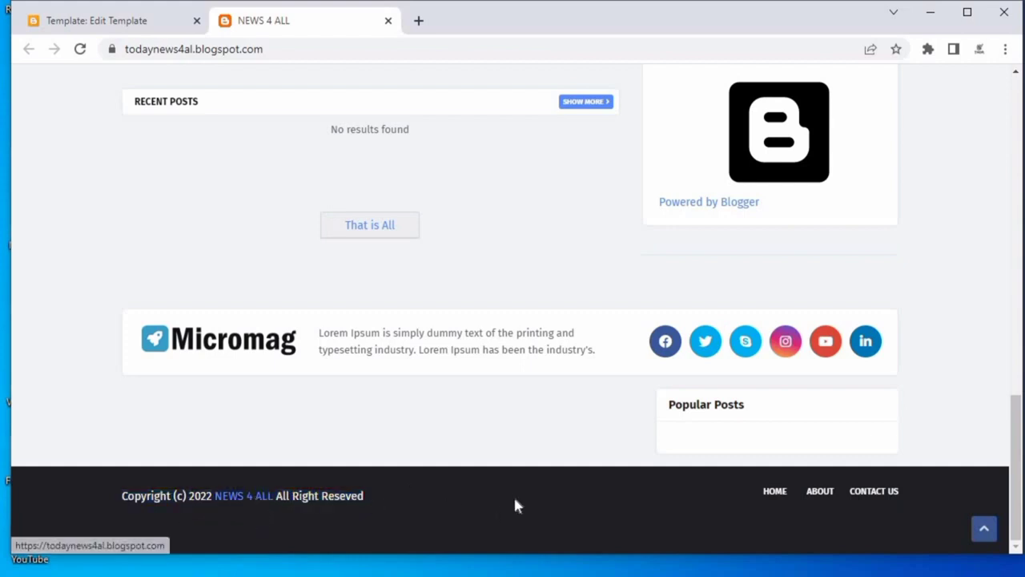
scroll(488, 486, "up", 13)
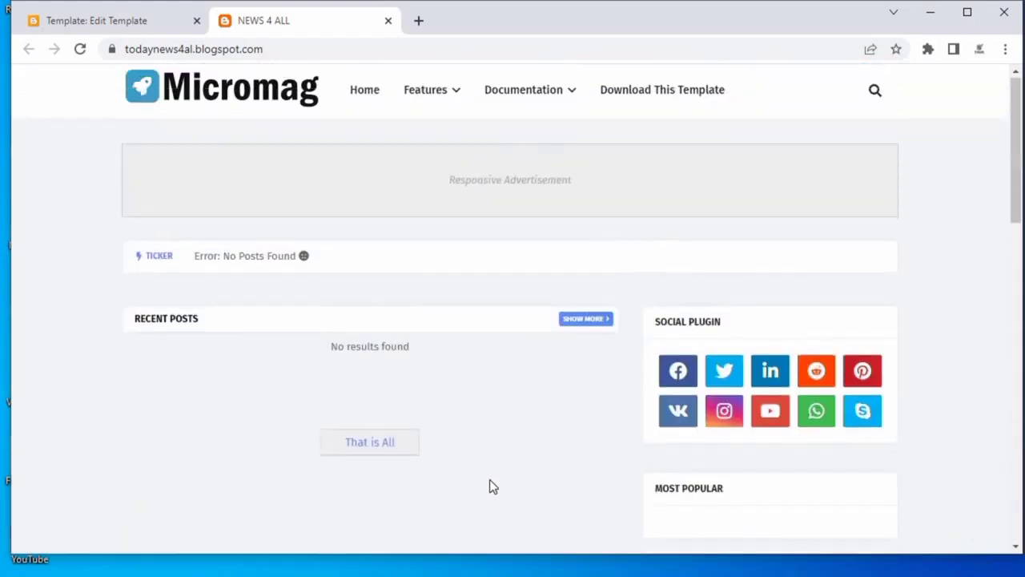
scroll(512, 478, "down", 1)
scroll(531, 479, "up", 1)
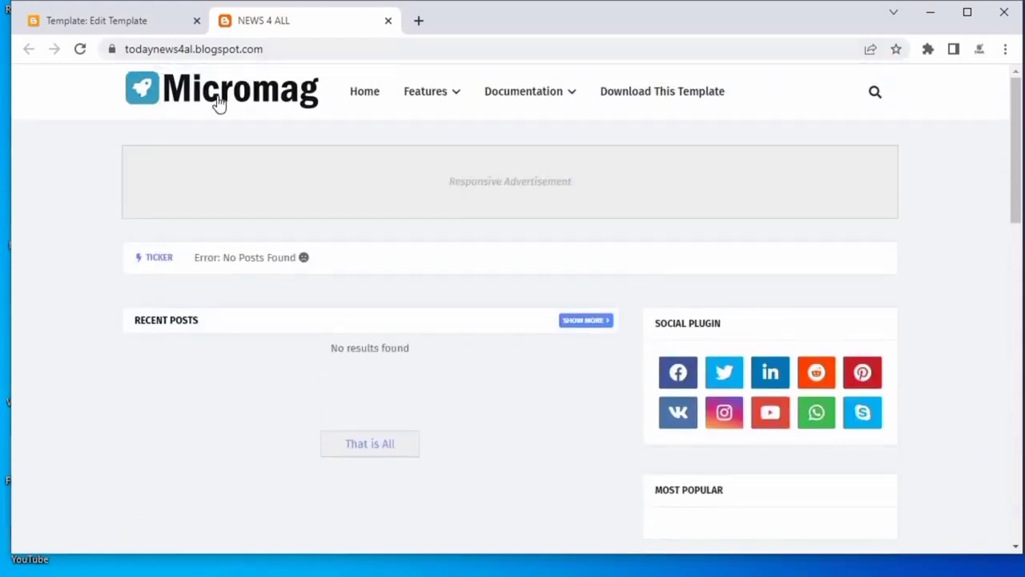
Return to the Blogger dashboard's Layout page and open the Header Logo gadget's configuration.
left_click(112, 18)
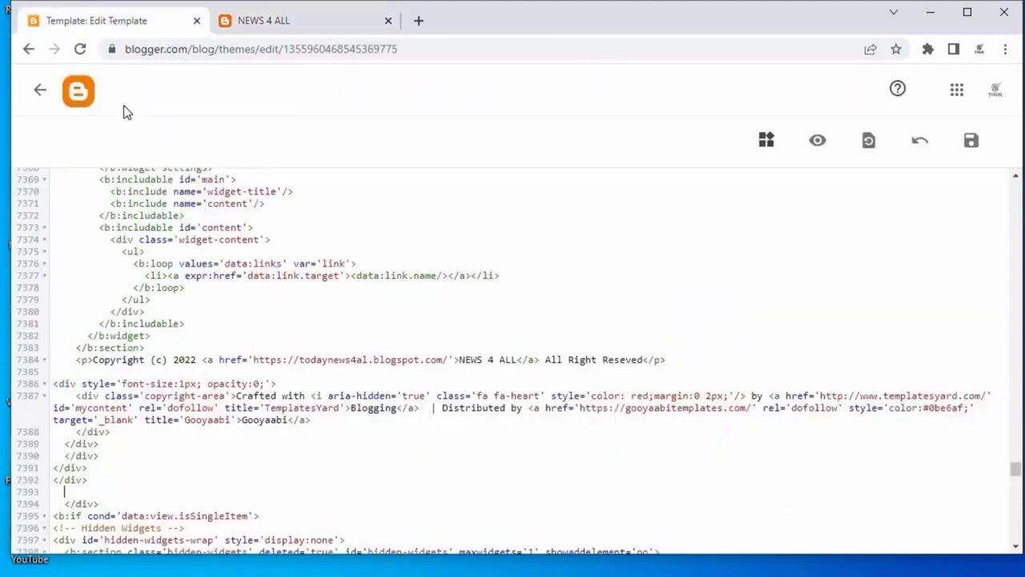
left_click(40, 93)
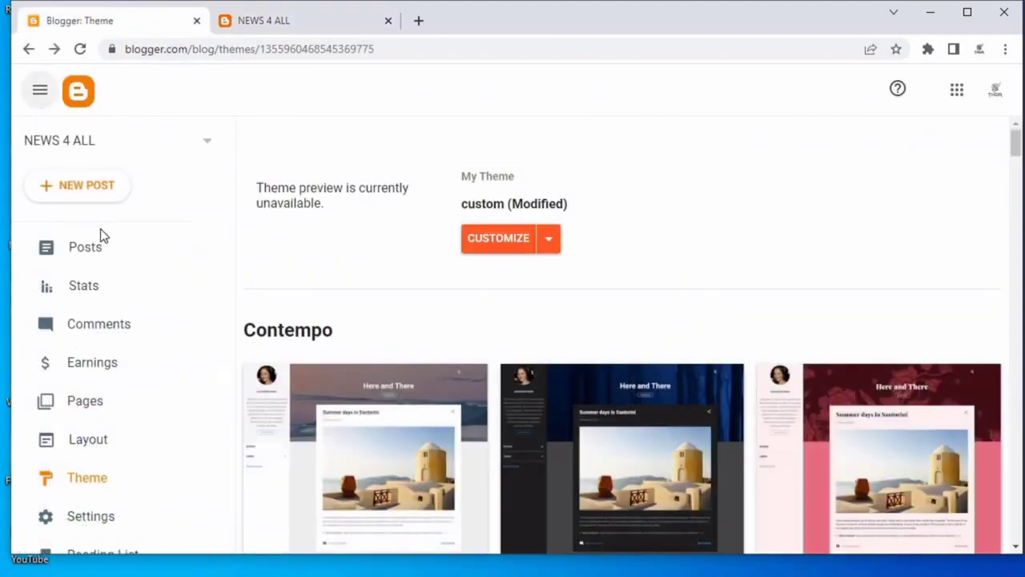
left_click(108, 439)
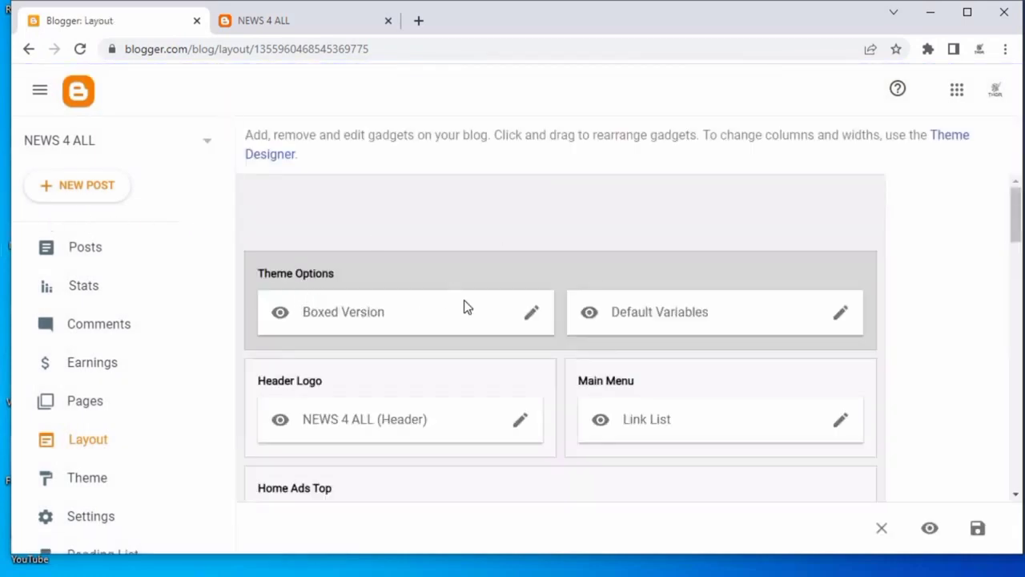
left_click(523, 422)
scroll(513, 336, "down", 5)
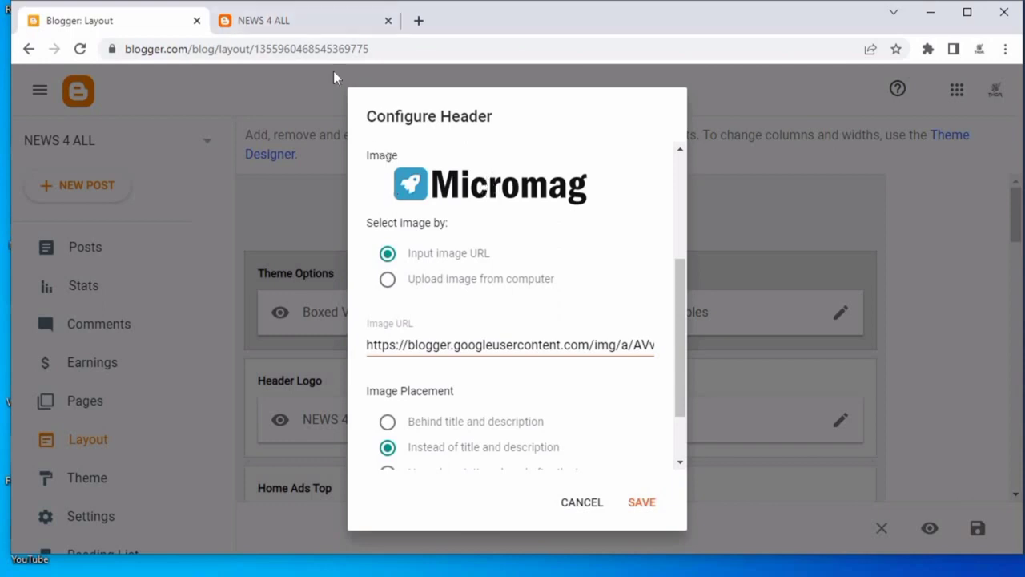
On the live blog, save the Micromag header logo image to the computer and open the downloaded file.
left_click(327, 22)
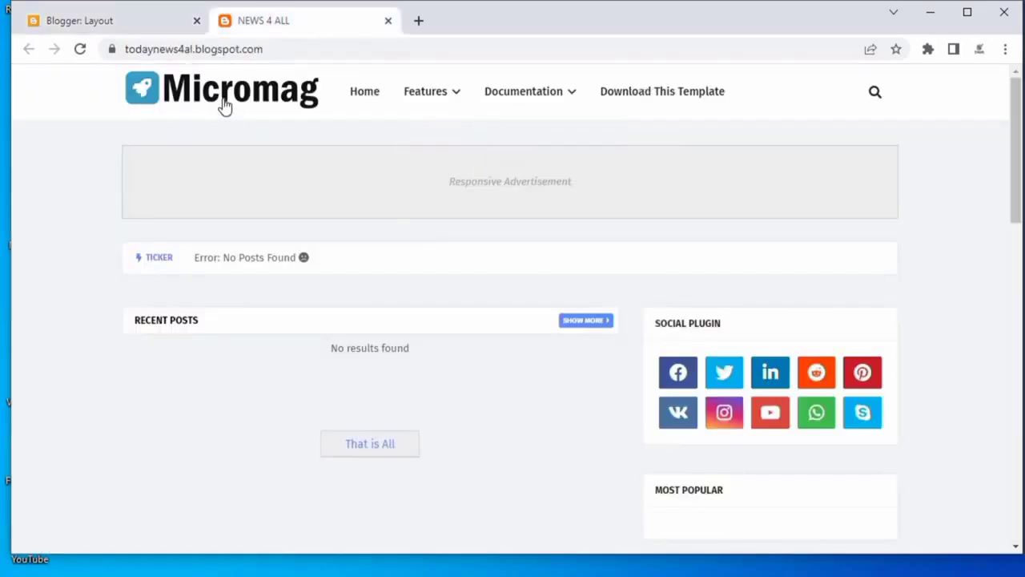
right_click(225, 106)
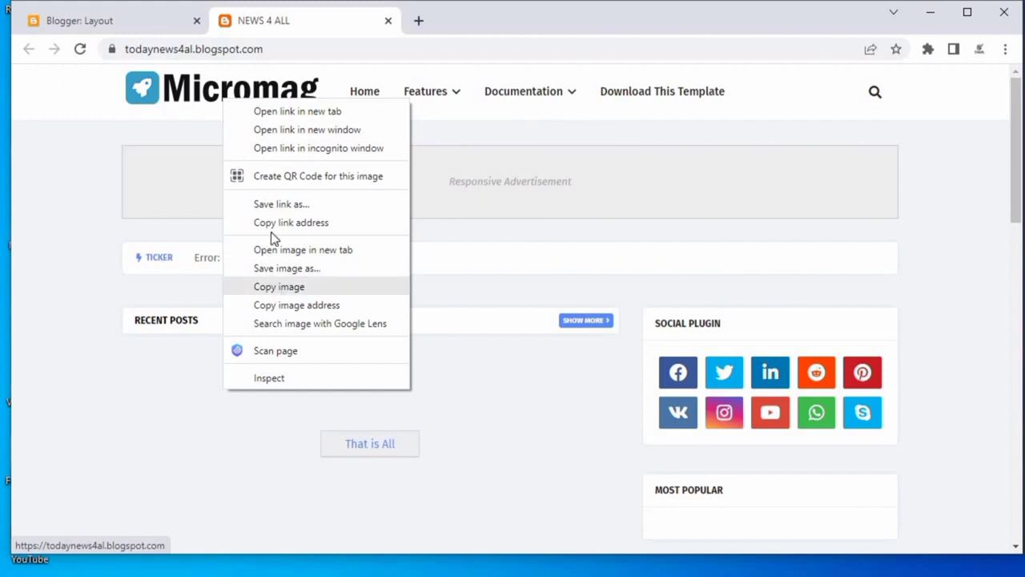
left_click(302, 271)
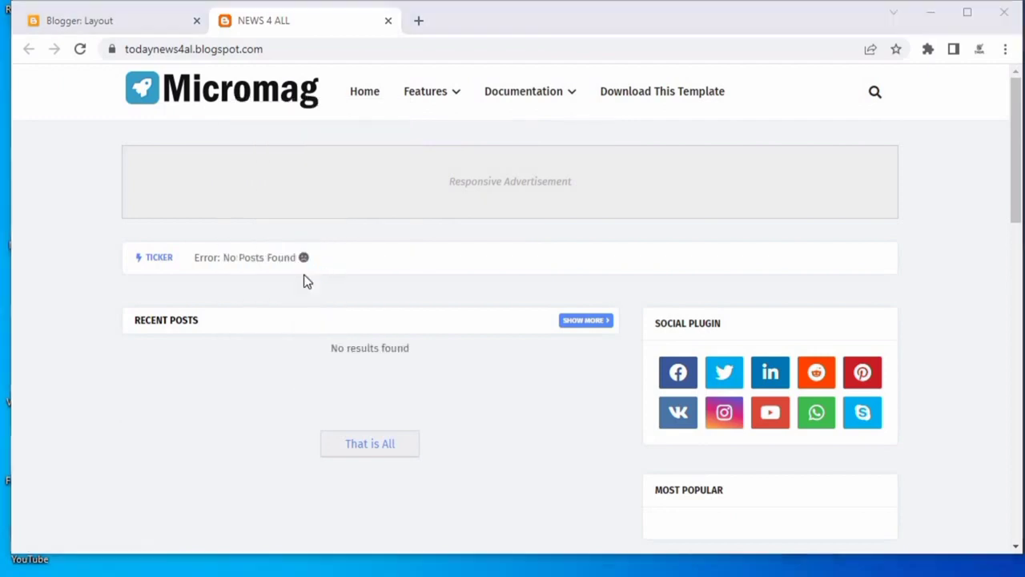
left_click(476, 381)
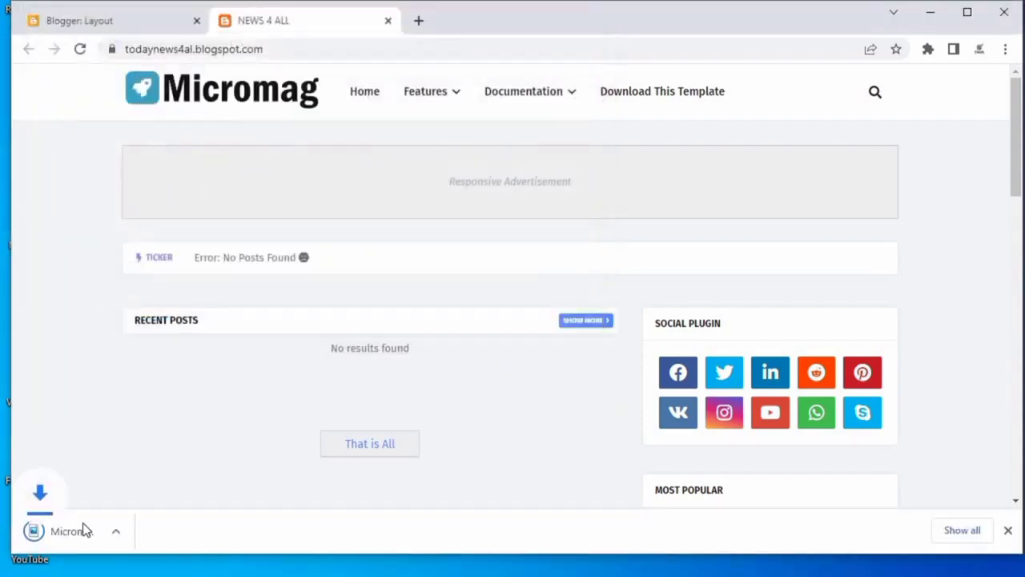
left_click(83, 530)
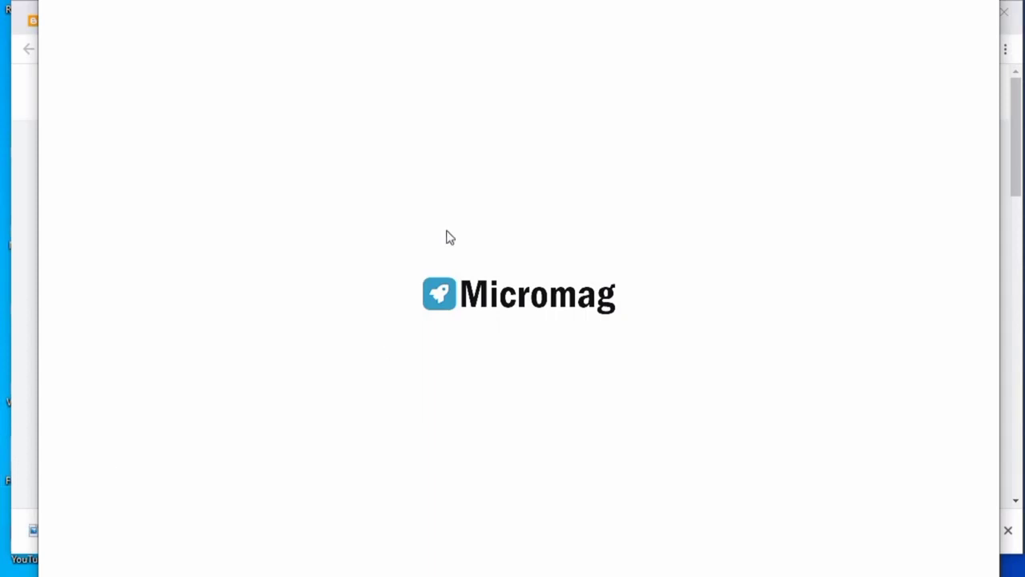
Open the logo image's file information, copy its 250 x 50 dimensions, and close the image viewer.
right_click(495, 238)
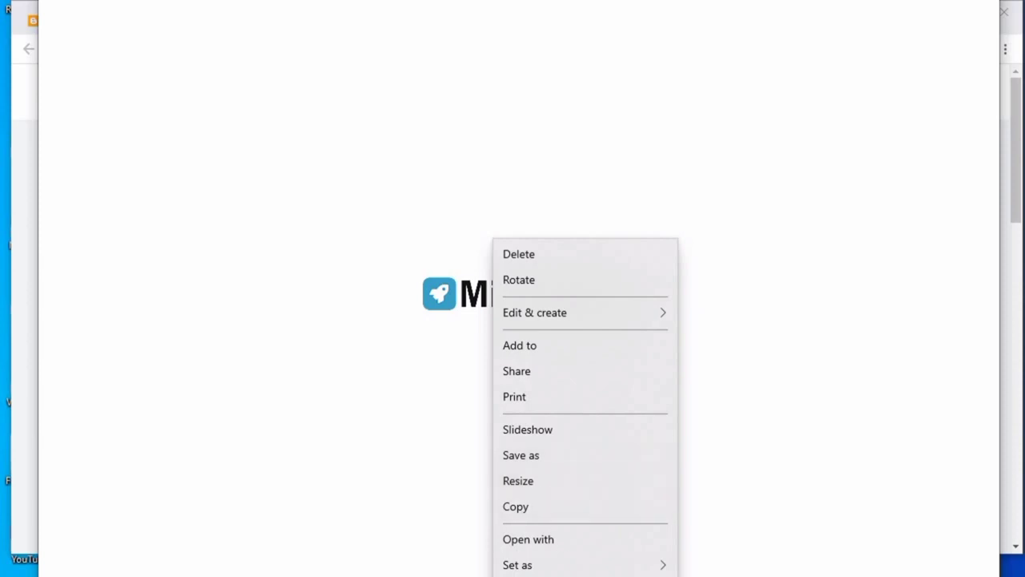
left_click(516, 576)
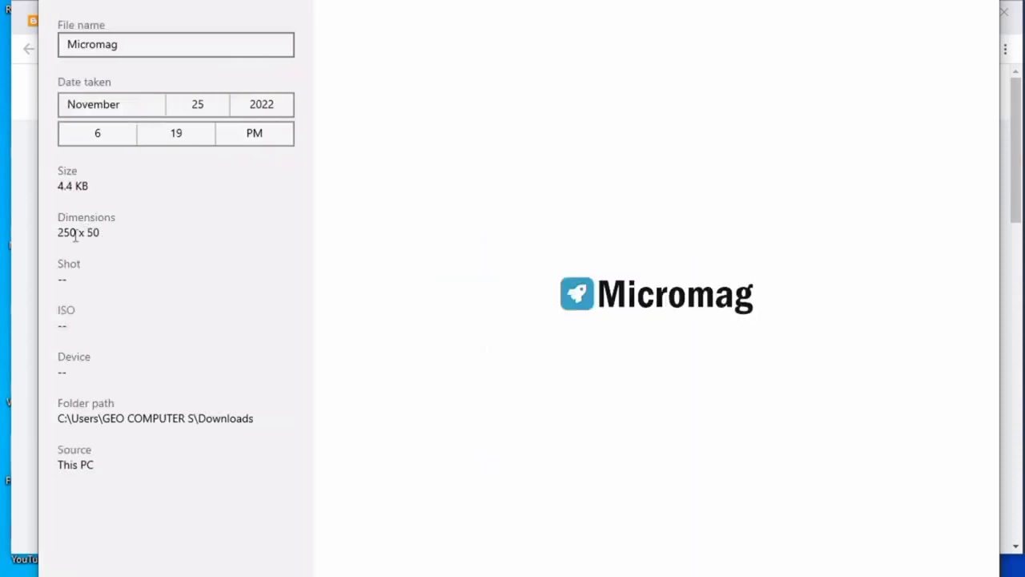
triple_click(88, 232)
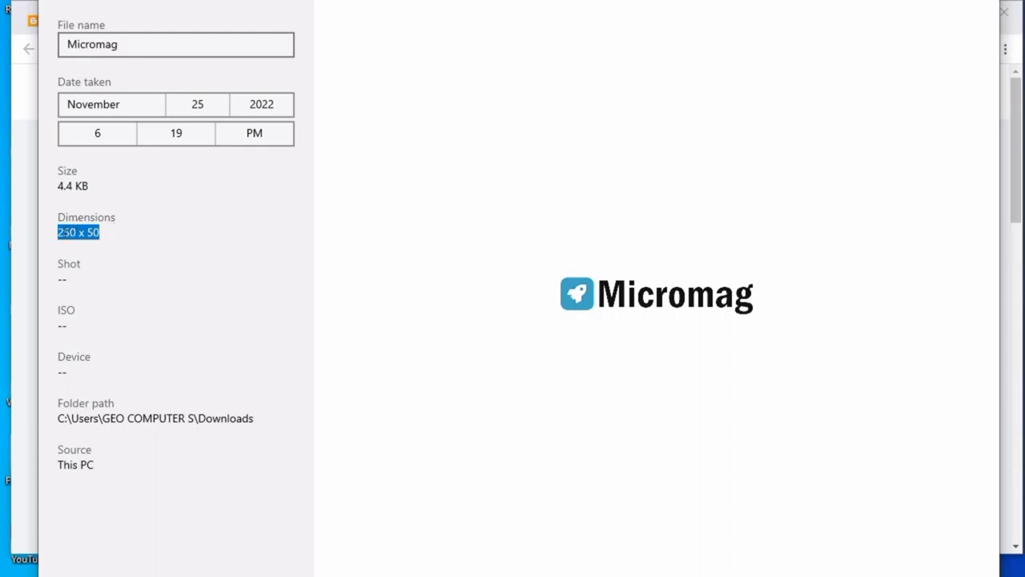
right_click(76, 235)
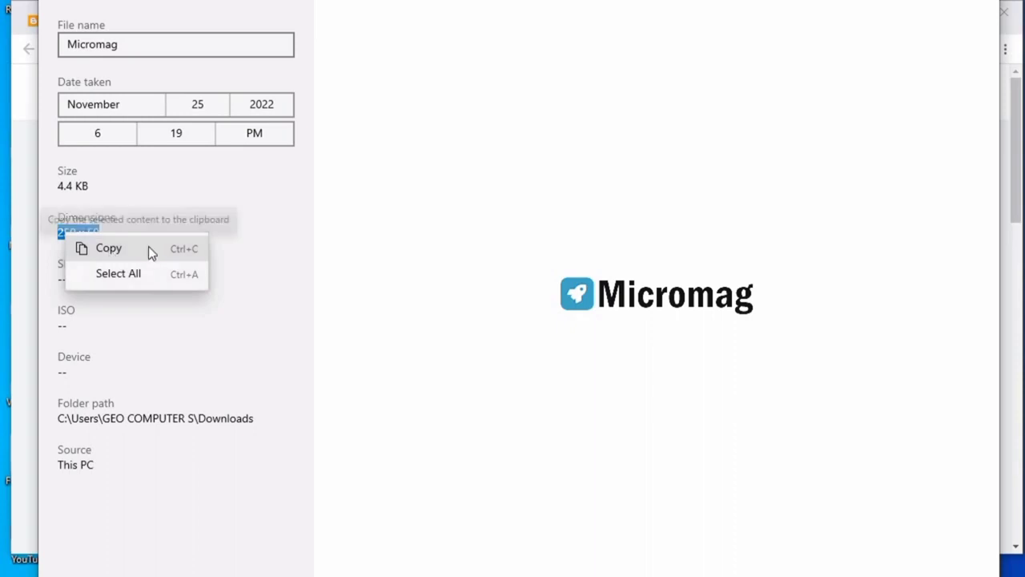
left_click(109, 247)
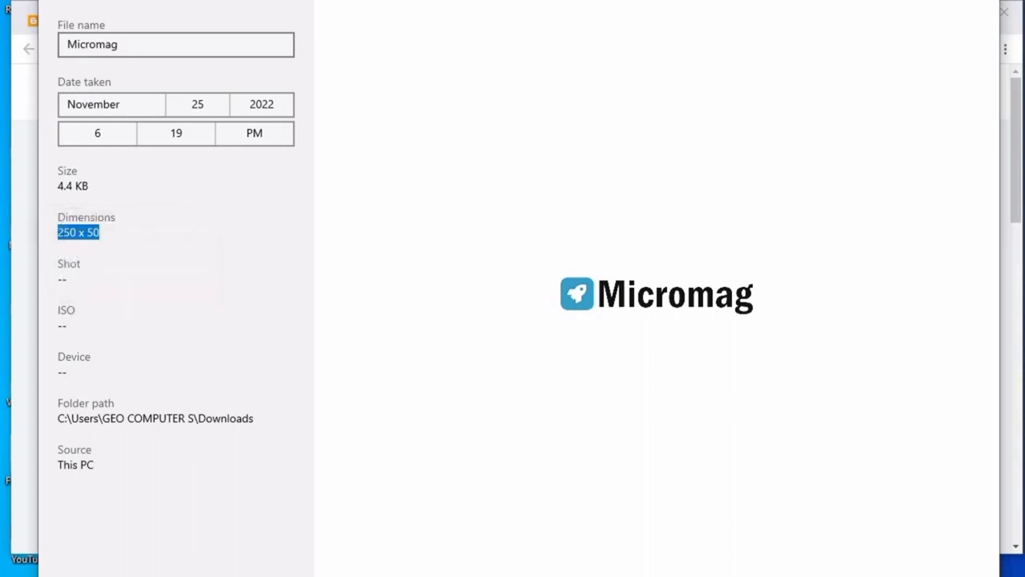
left_click(312, 575)
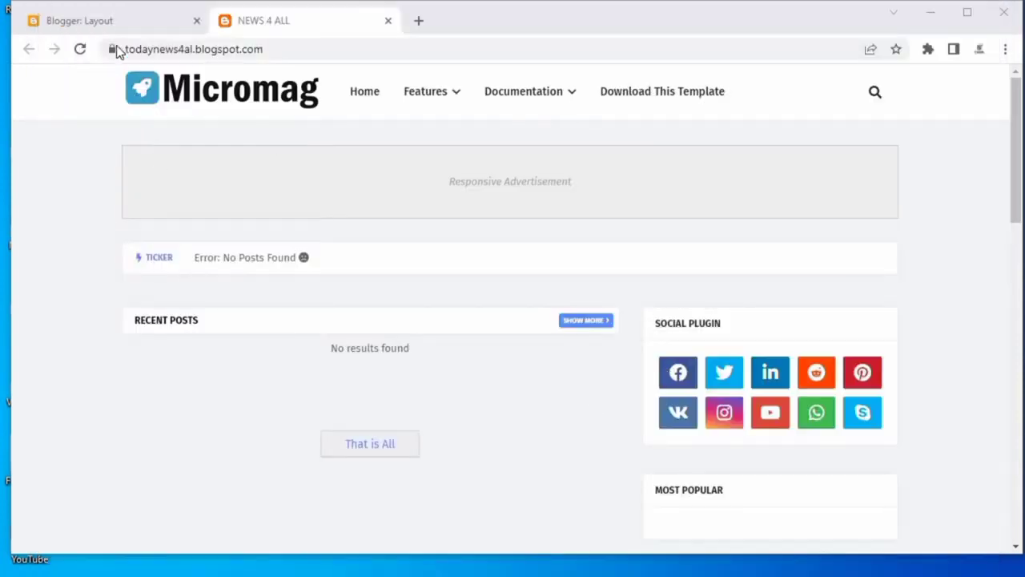
Review the header's image URL and placement options in the Configure Header dialog, then cancel it.
left_click(116, 21)
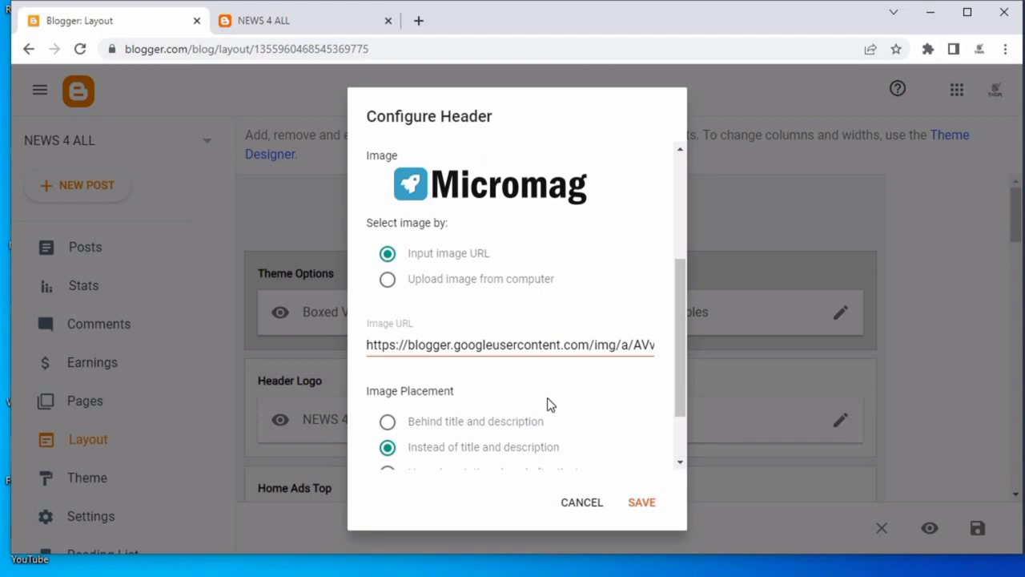
left_click(524, 343)
key("ctrl+a")
scroll(517, 419, "down", 1)
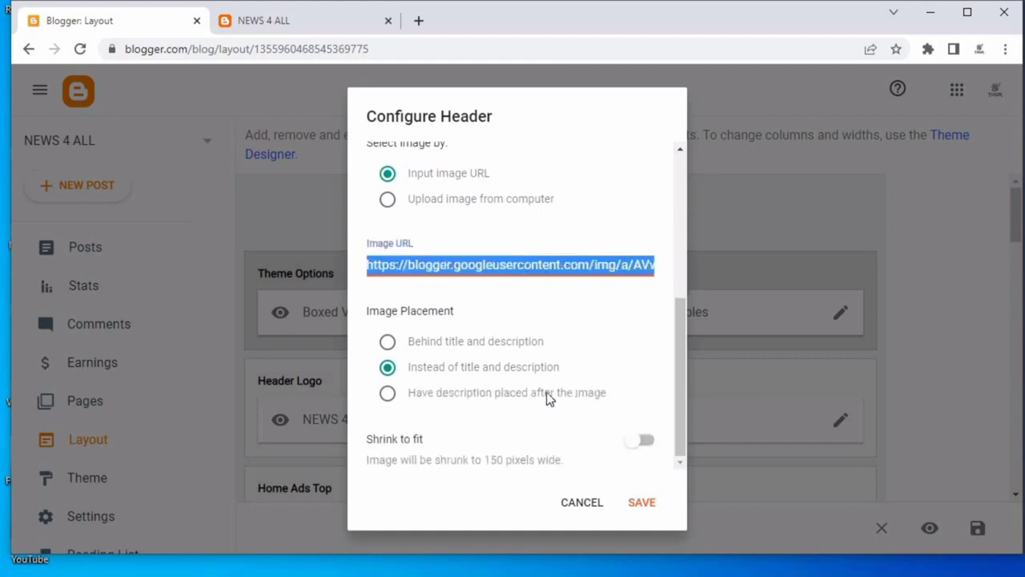
scroll(531, 289, "up", 4)
scroll(573, 373, "down", 3)
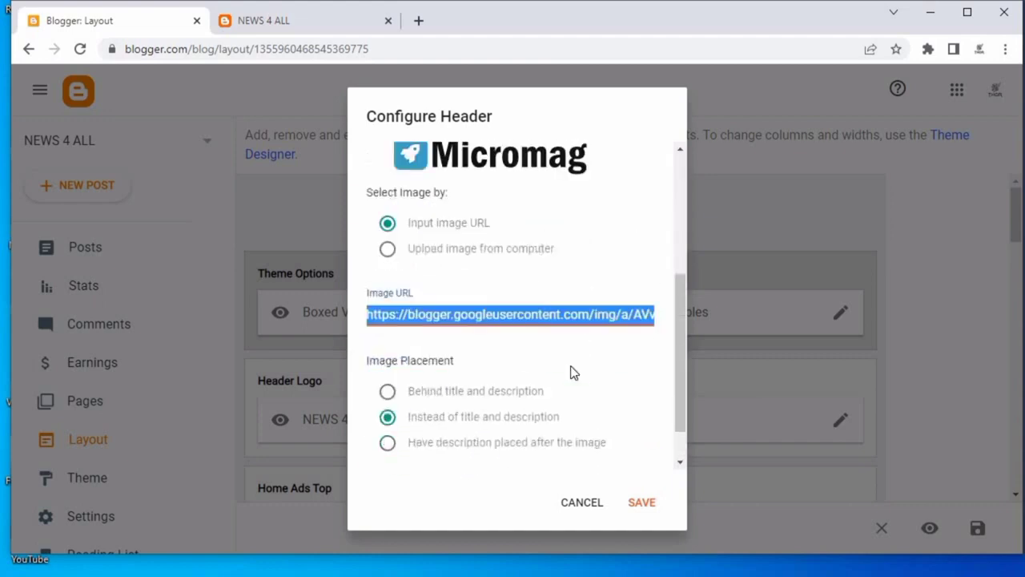
scroll(572, 372, "down", 1)
left_click(583, 503)
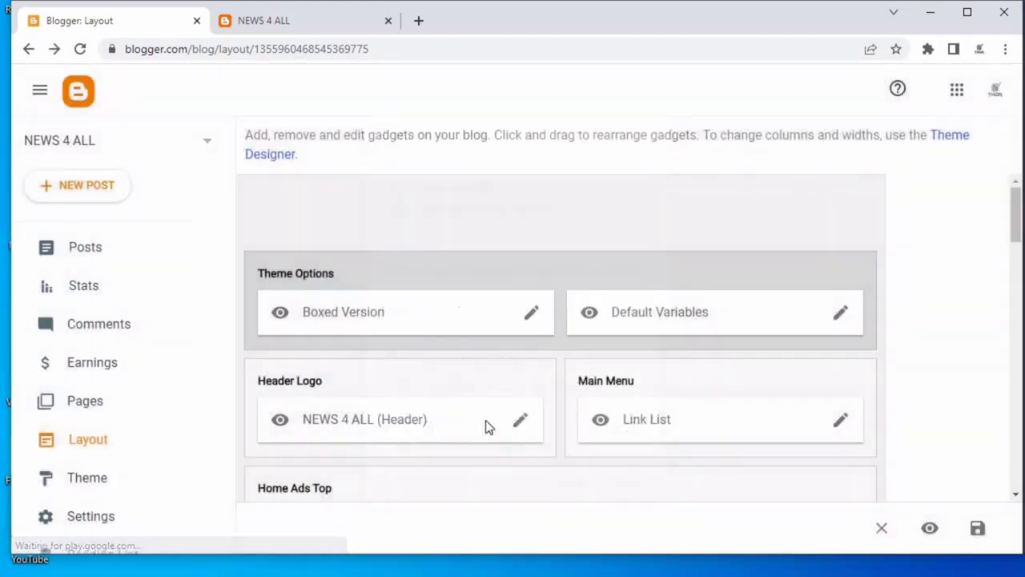
Open the Main Menu Link List gadget and browse its list of menu links.
scroll(661, 303, "down", 2)
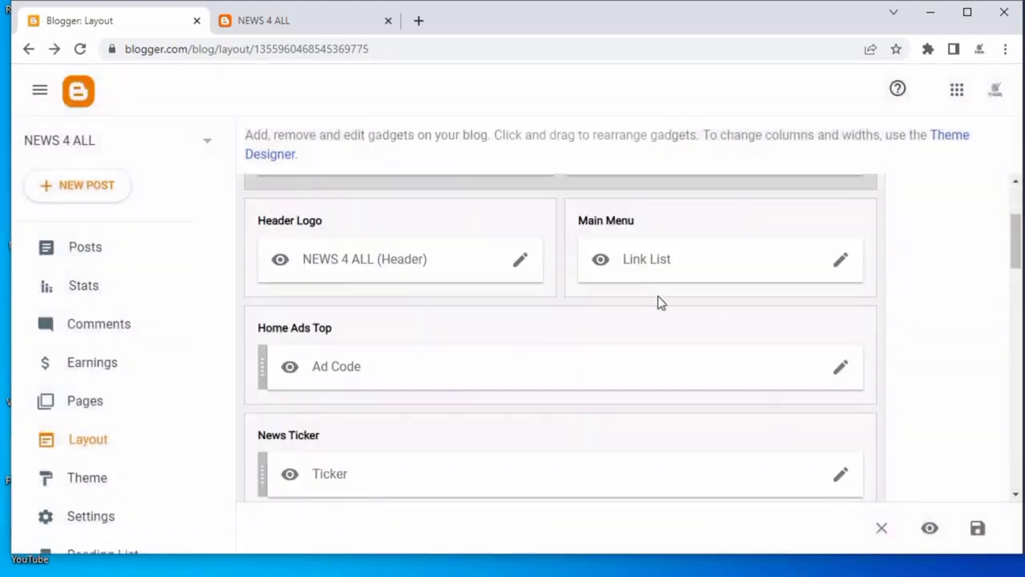
left_click(837, 261)
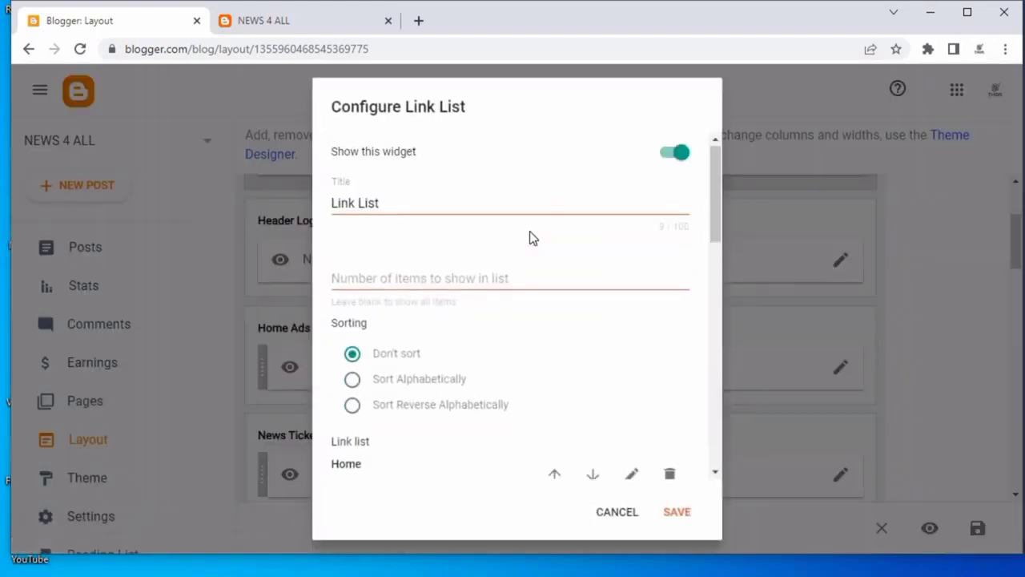
scroll(515, 234, "down", 10)
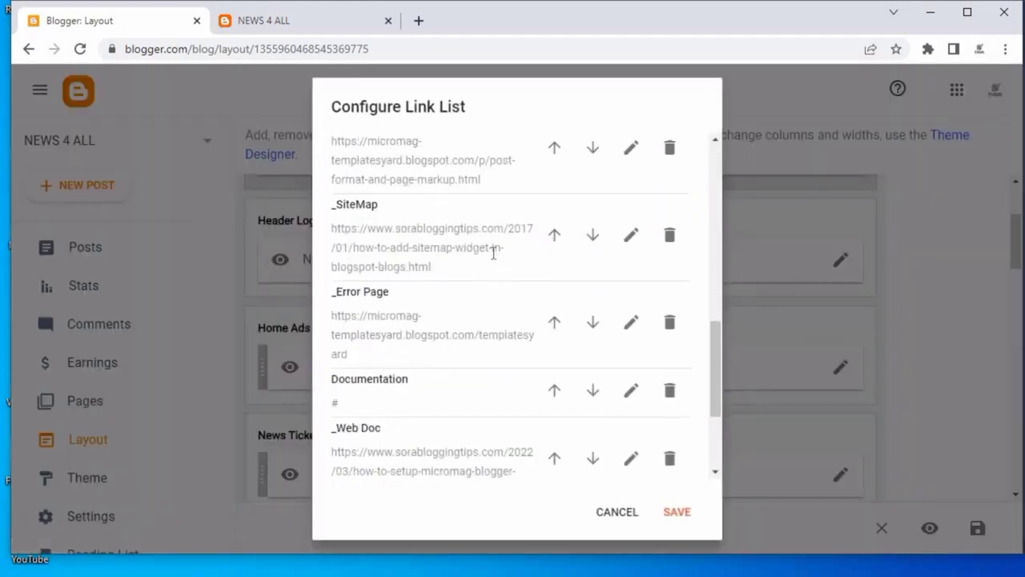
scroll(493, 253, "down", 3)
scroll(491, 265, "up", 10)
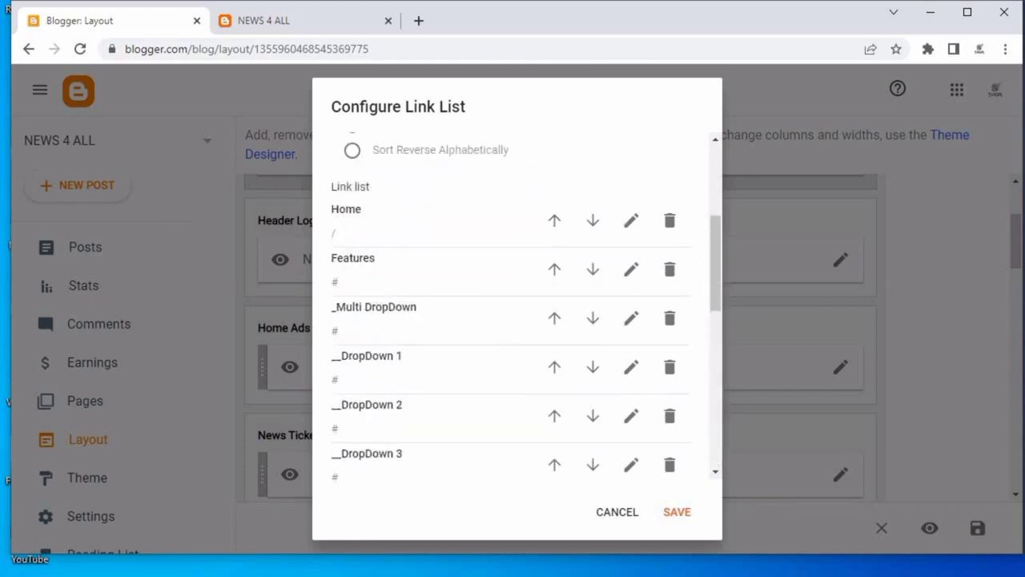
Edit the Features menu link and rename it LATEST, using the categories list in the notes file.
left_click(263, 20)
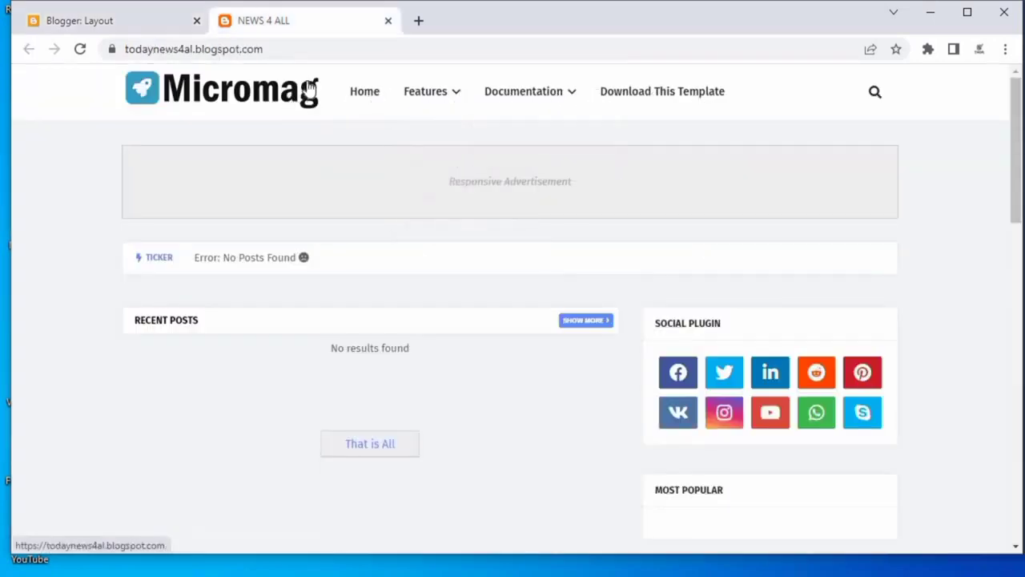
left_click(136, 23)
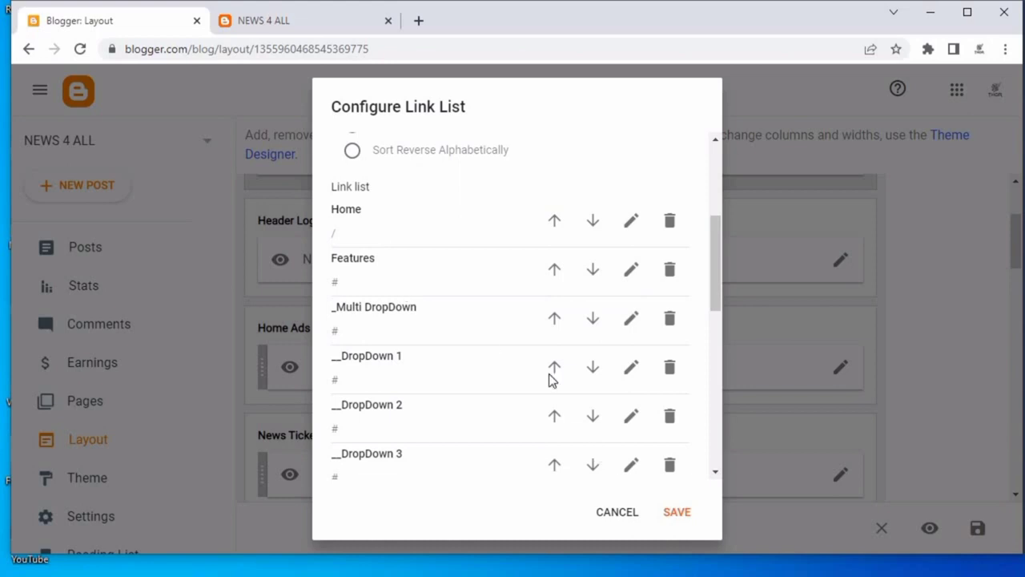
left_click(631, 269)
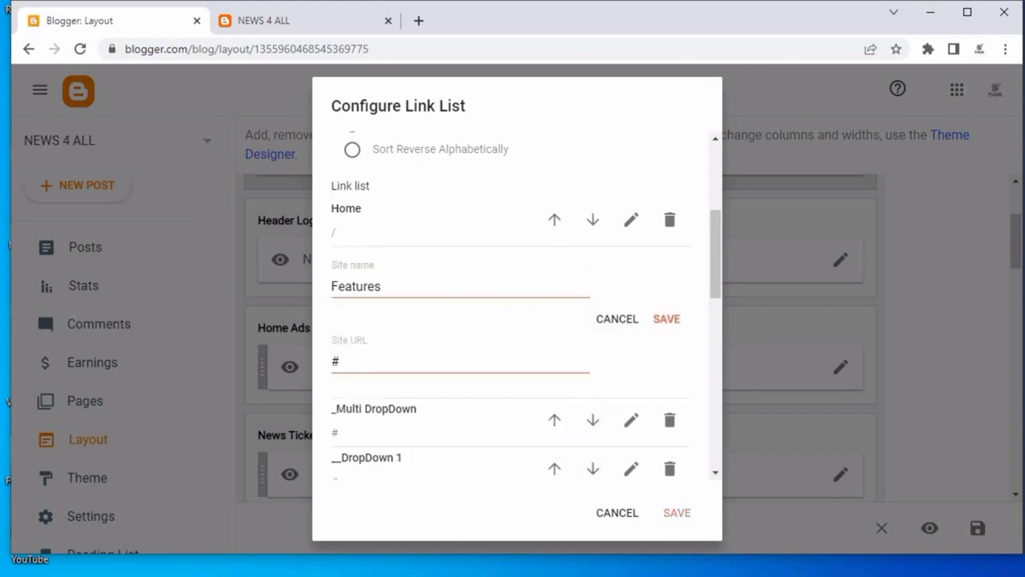
key("alt+Tab")
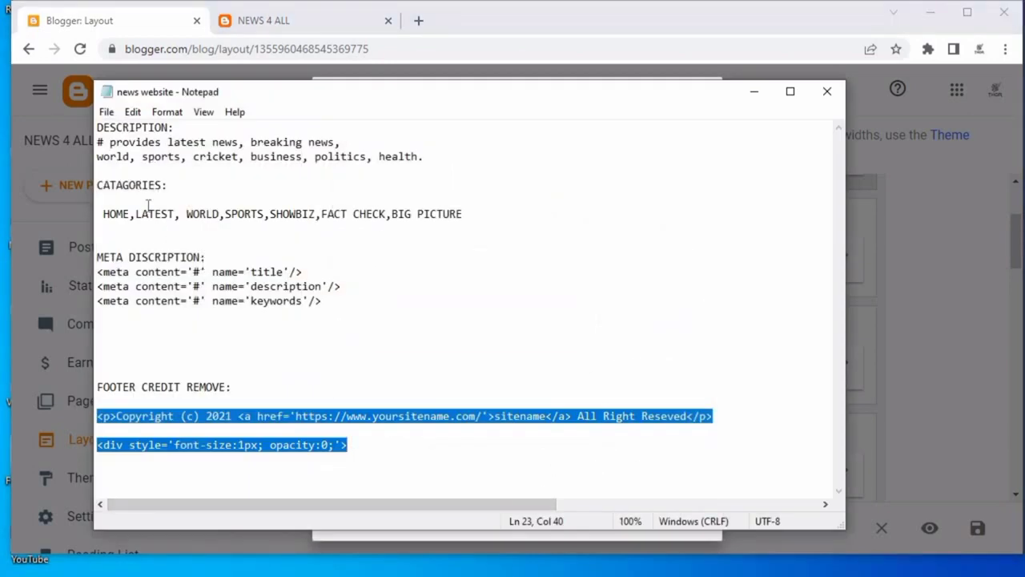
left_click_drag(135, 215, 177, 209)
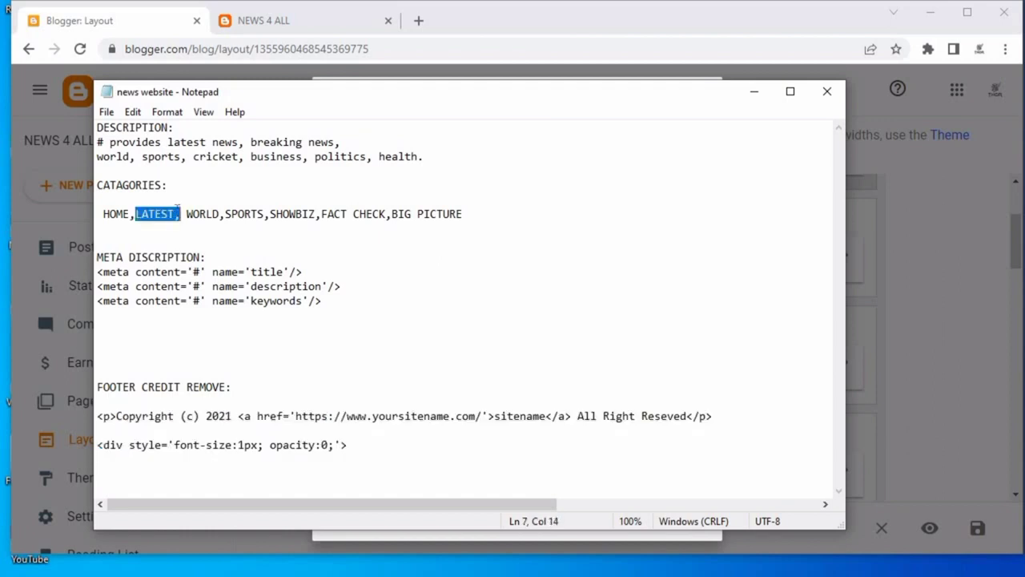
left_click_drag(103, 214, 167, 214)
left_click(170, 238)
right_click(164, 210)
left_click(202, 262)
left_click(754, 91)
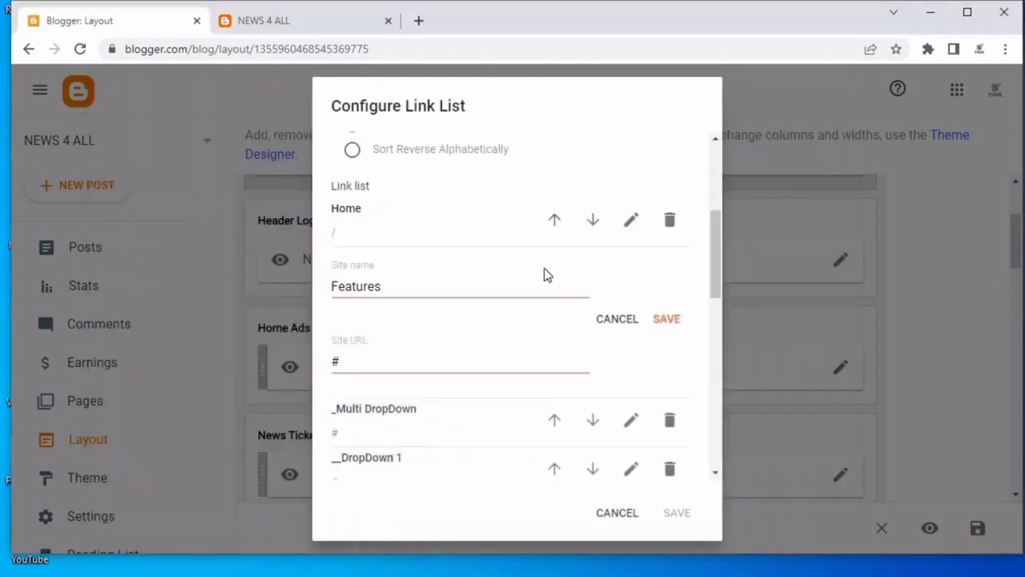
left_click(393, 290)
key("BackSpace")
key("BackSpace")
key("BackSpace")
key("BackSpace")
key("BackSpace")
key("BackSpace")
key("BackSpace")
key("BackSpace")
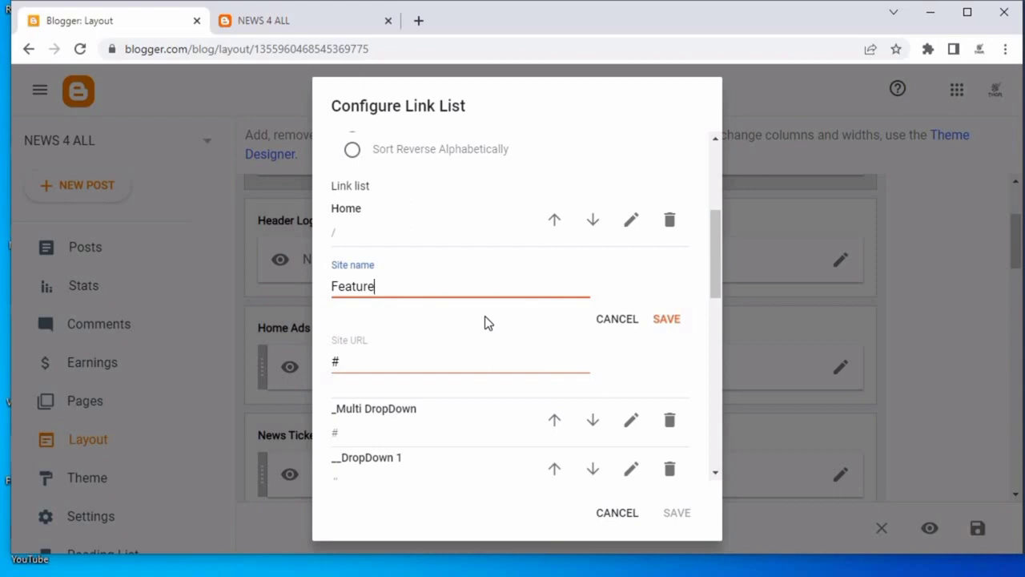
type("LATEST")
Copy the blog's web address and paste it into the LATEST link's site URL in place of #.
left_click(271, 24)
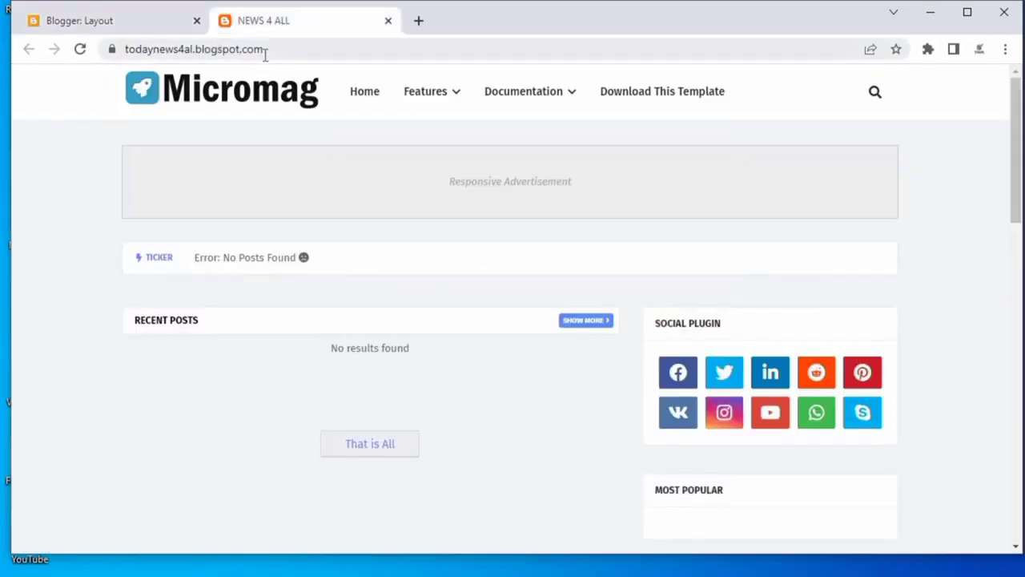
left_click(263, 49)
right_click(267, 51)
left_click(312, 146)
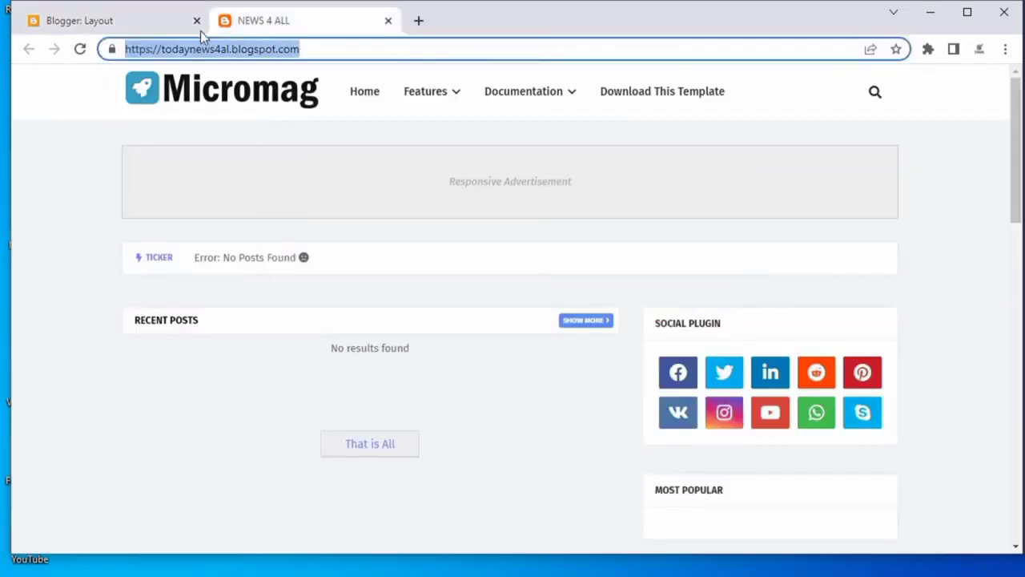
left_click(183, 23)
left_click(400, 361)
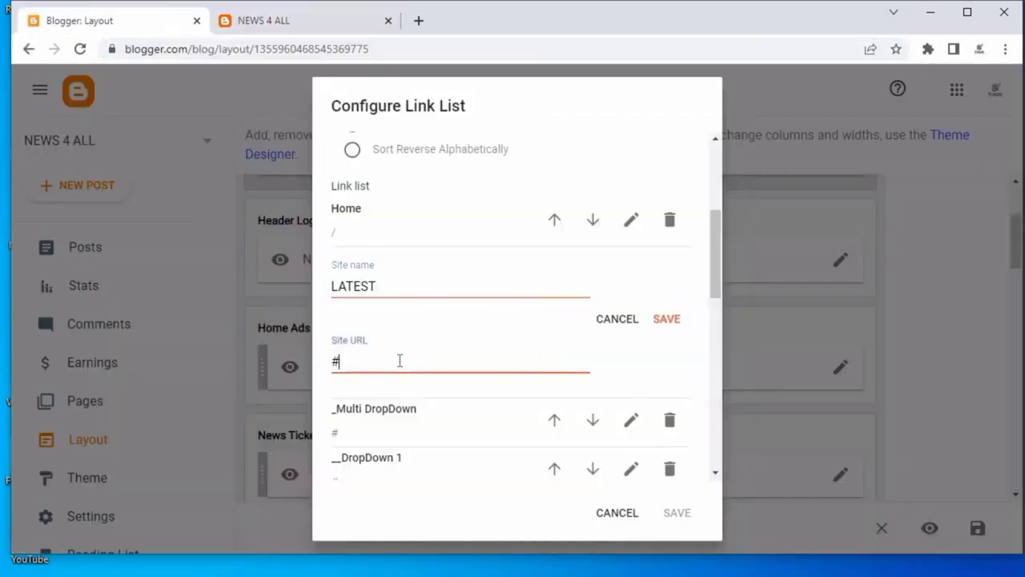
key("BackSpace")
key("ctrl+v")
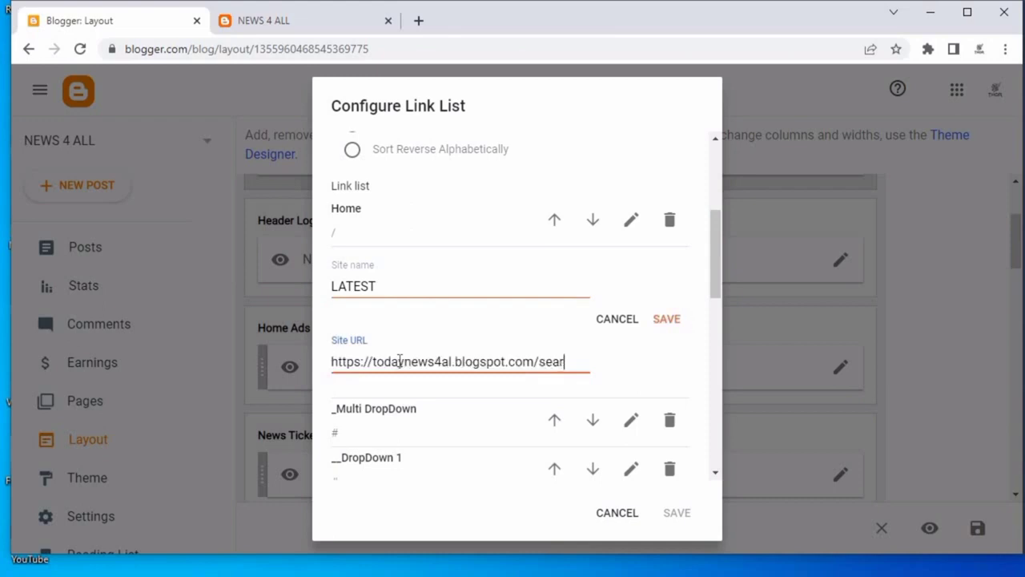
type("search/label/")
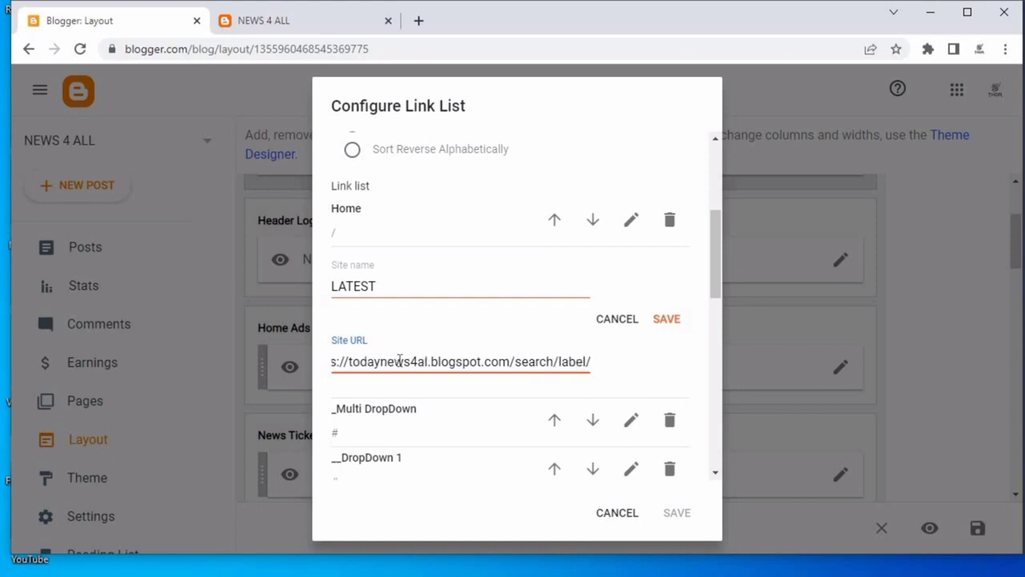
type("Latest")
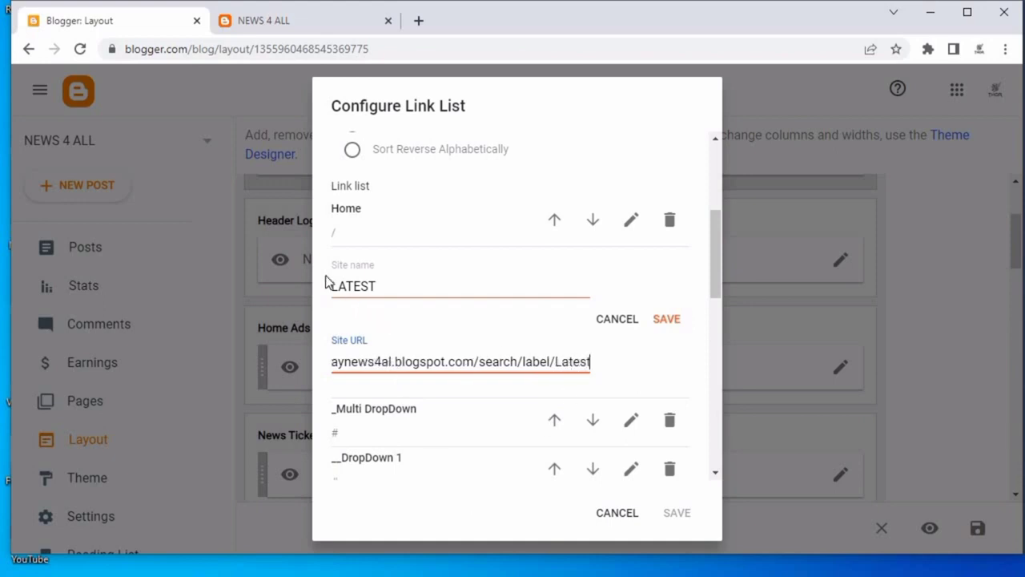
key("ctrl+a")
double_click(370, 285)
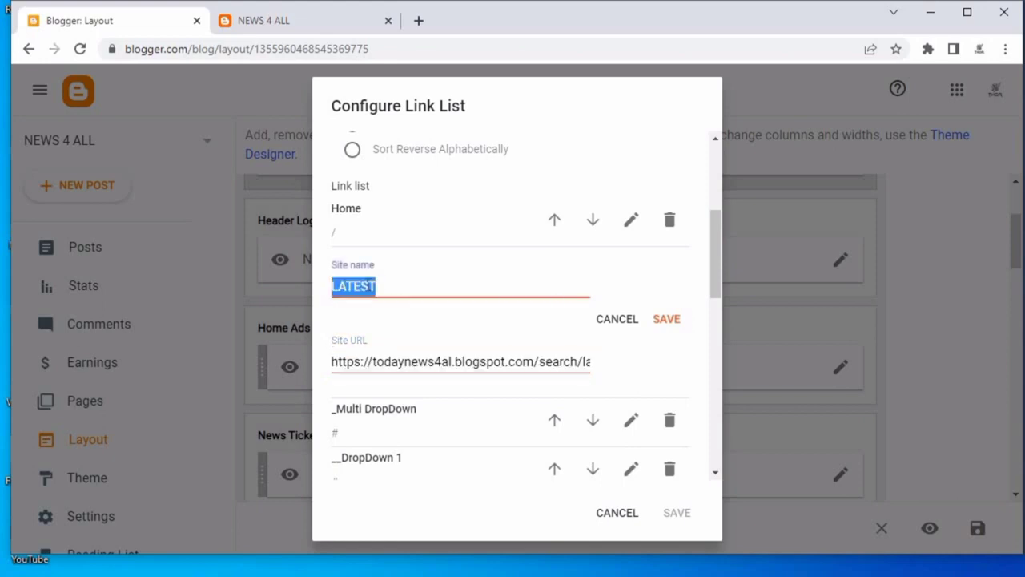
right_click(366, 288)
left_click(437, 348)
mouse_move(586, 361)
left_mouse_down()
mouse_move(618, 369)
mouse_move(603, 366)
left_mouse_up()
left_click(594, 363)
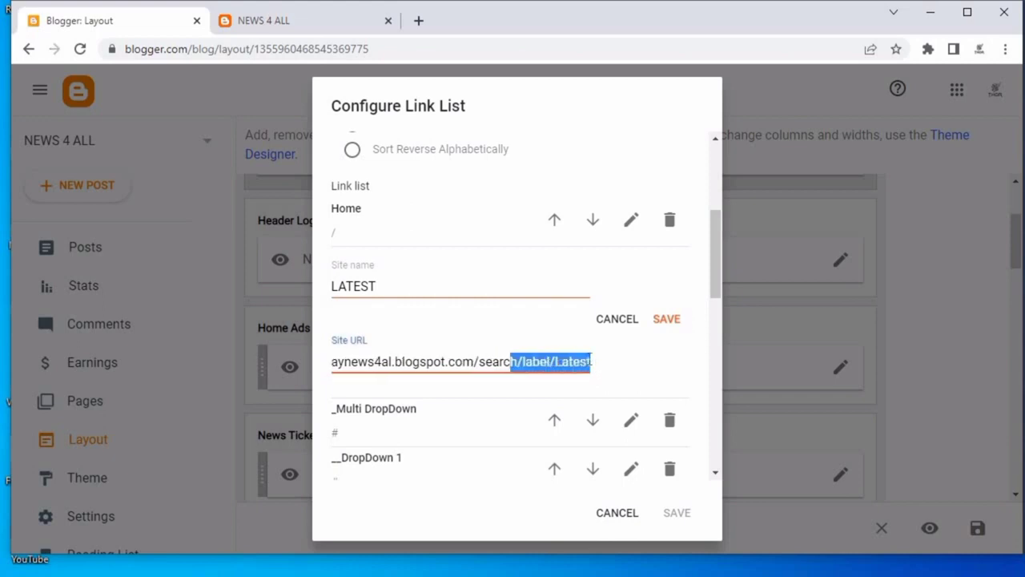
left_click(590, 362)
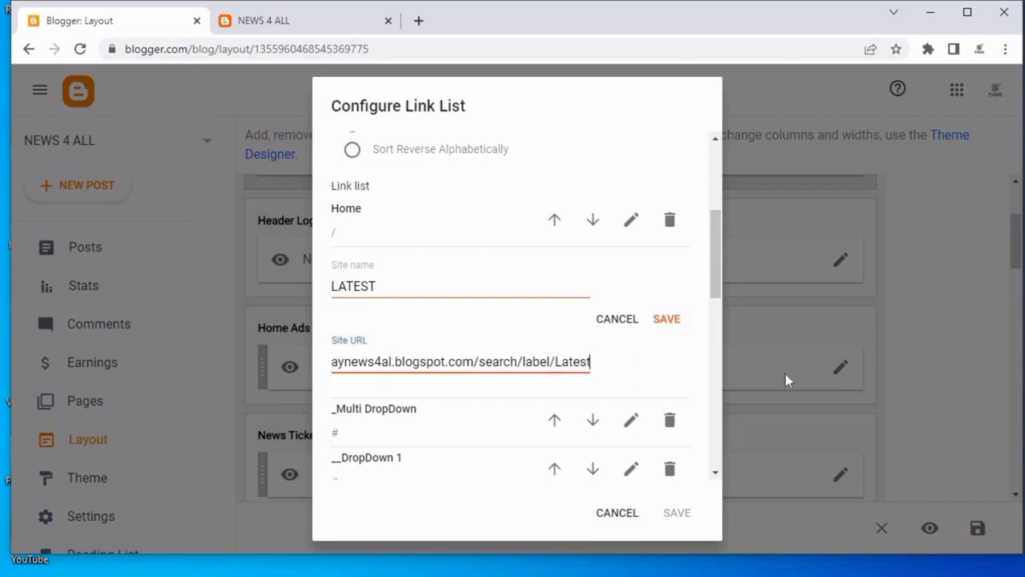
key("BackSpace")
key("BackSpace")
key("BackSpace")
key("BackSpace")
key("BackSpace")
key("BackSpace")
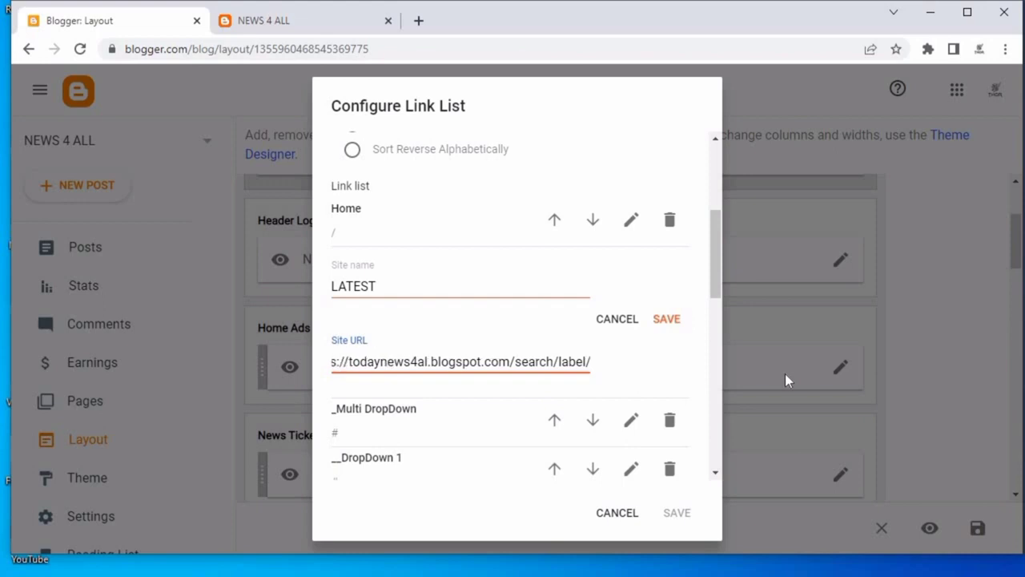
type("LATEST")
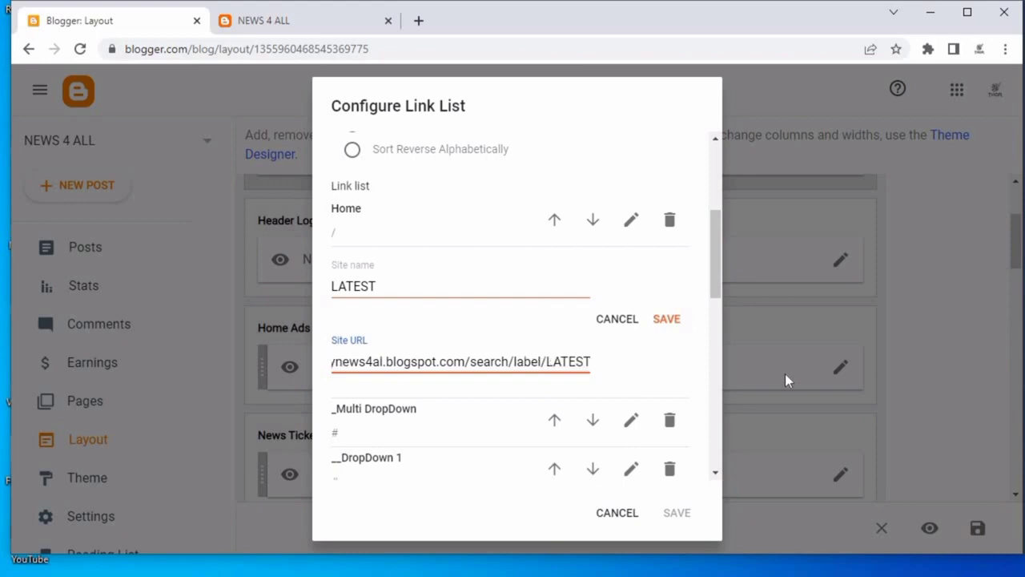
left_click(667, 318)
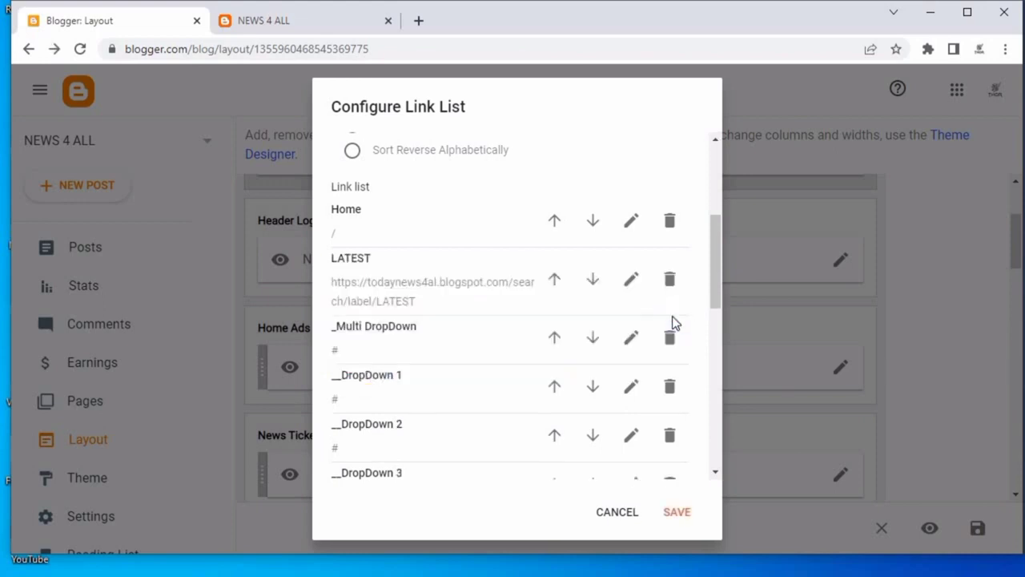
left_click(255, 18)
mouse_move(442, 94)
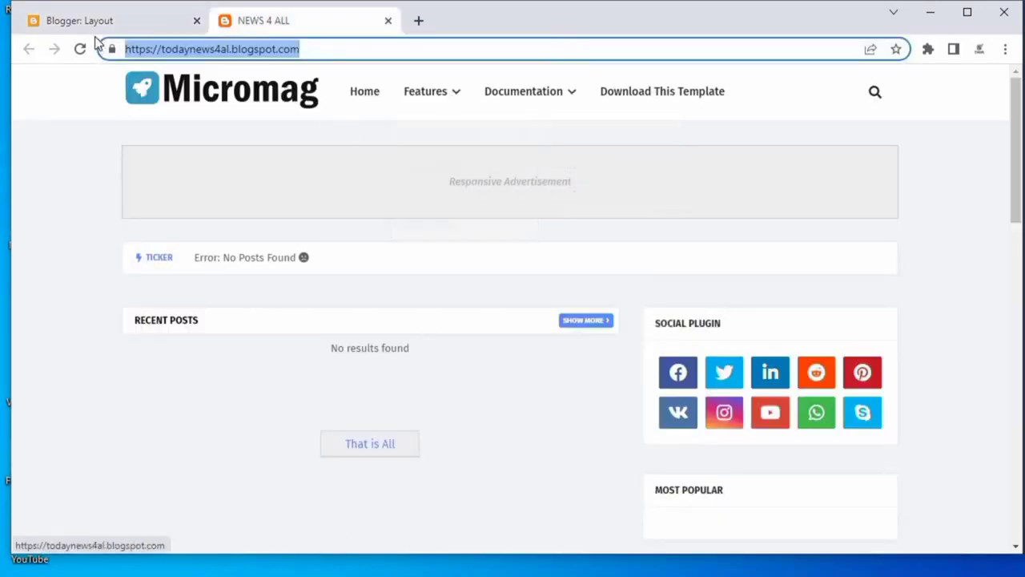
left_click(112, 24)
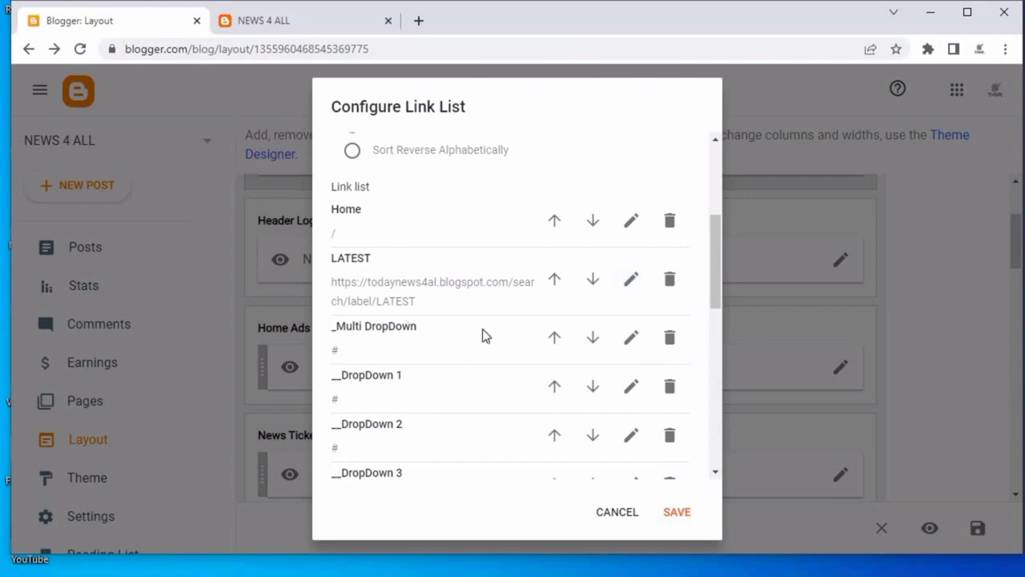
Delete the _Multi DropDown, _DropDown 1, _DropDown 2 and _DropDown 3 menu links.
left_click(670, 341)
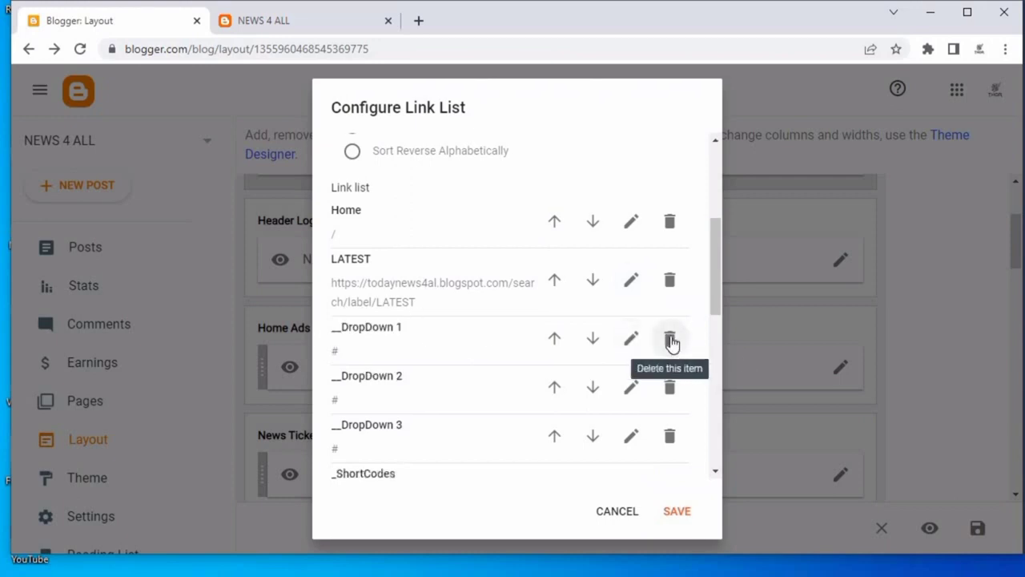
left_click(671, 340)
left_click(670, 341)
left_click(671, 341)
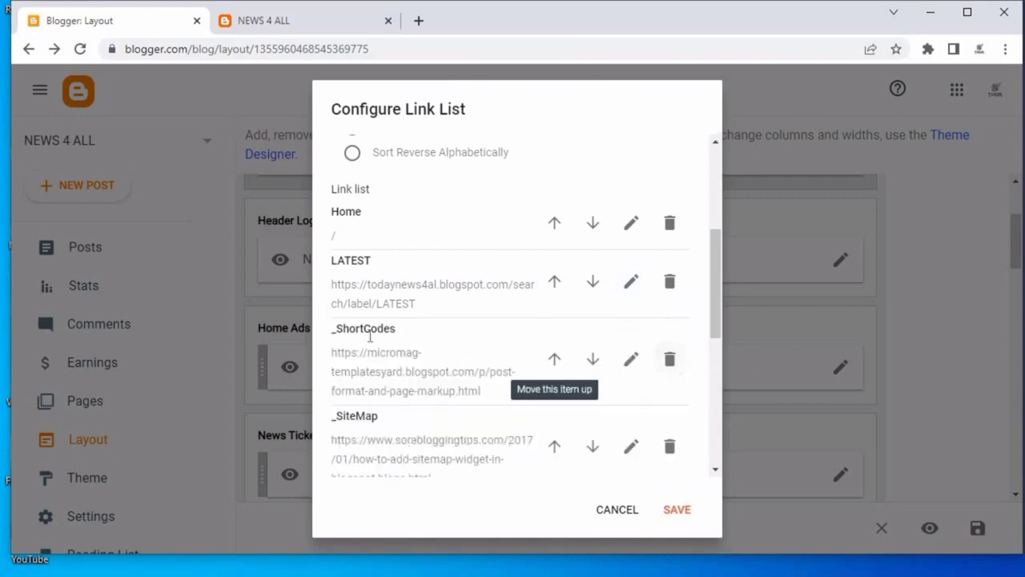
Delete the _ShortCodes, _SiteMap and _Error Page menu links.
left_click(630, 359)
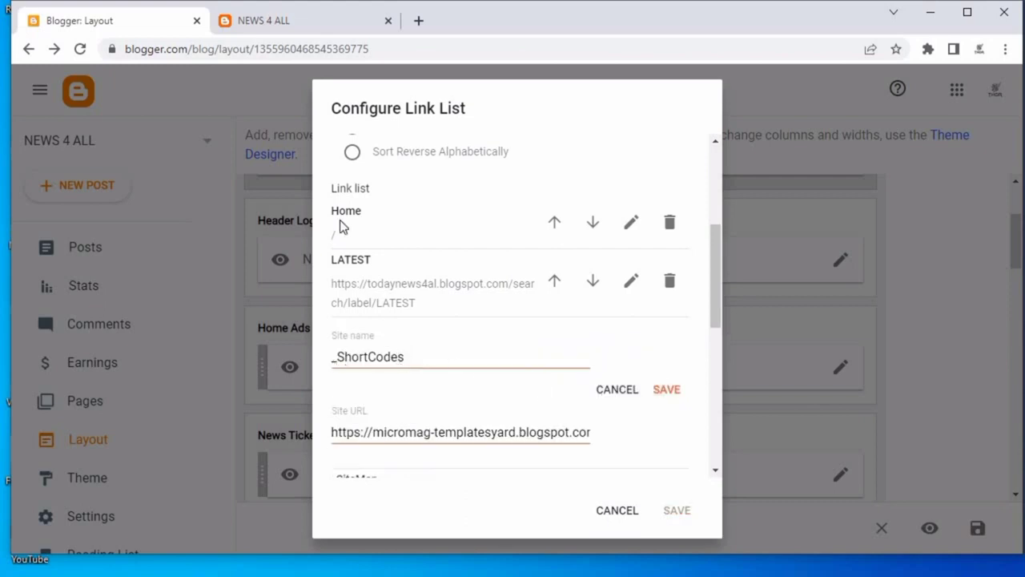
left_click(655, 388)
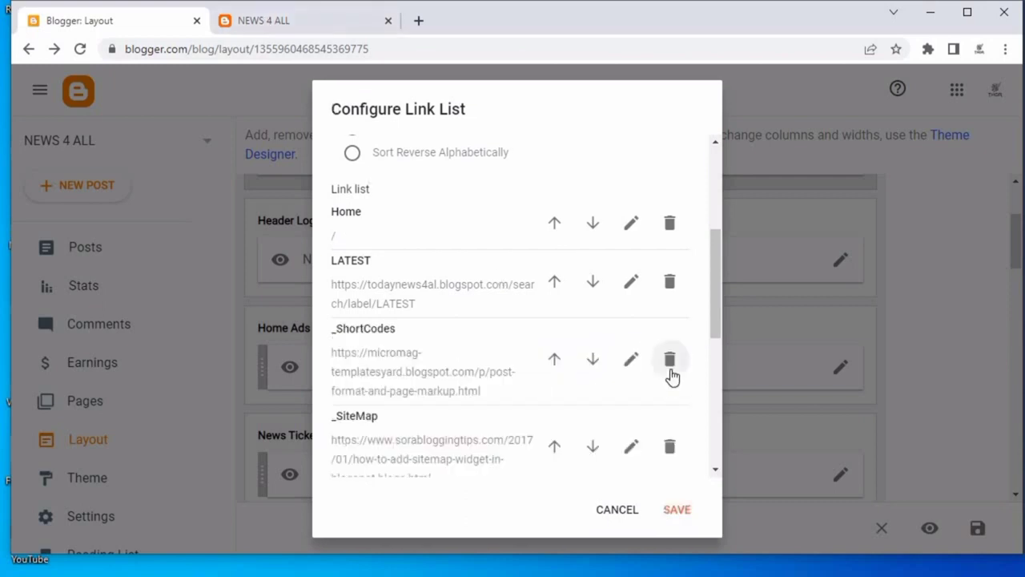
left_click(671, 371)
left_click(672, 370)
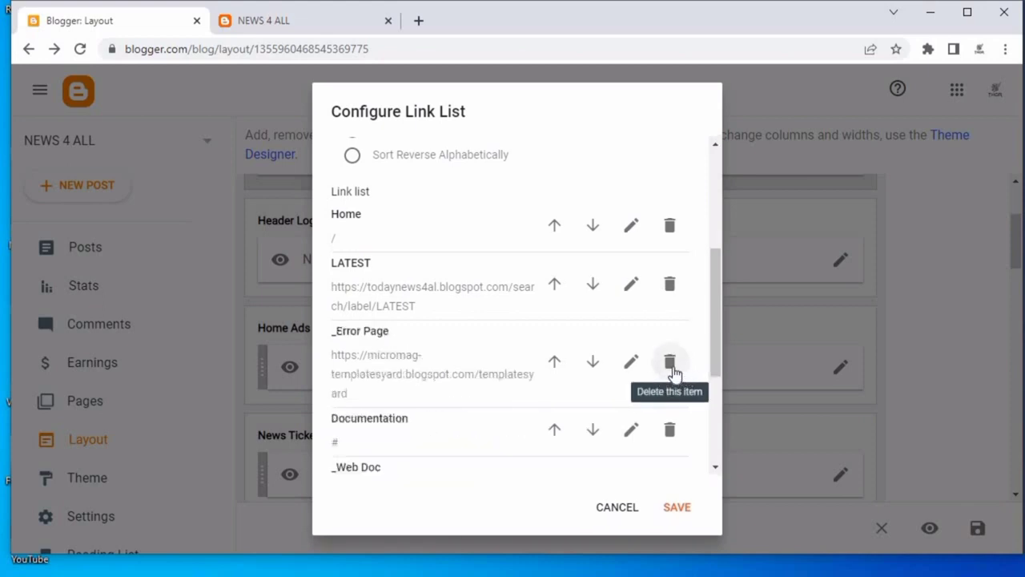
left_click(670, 369)
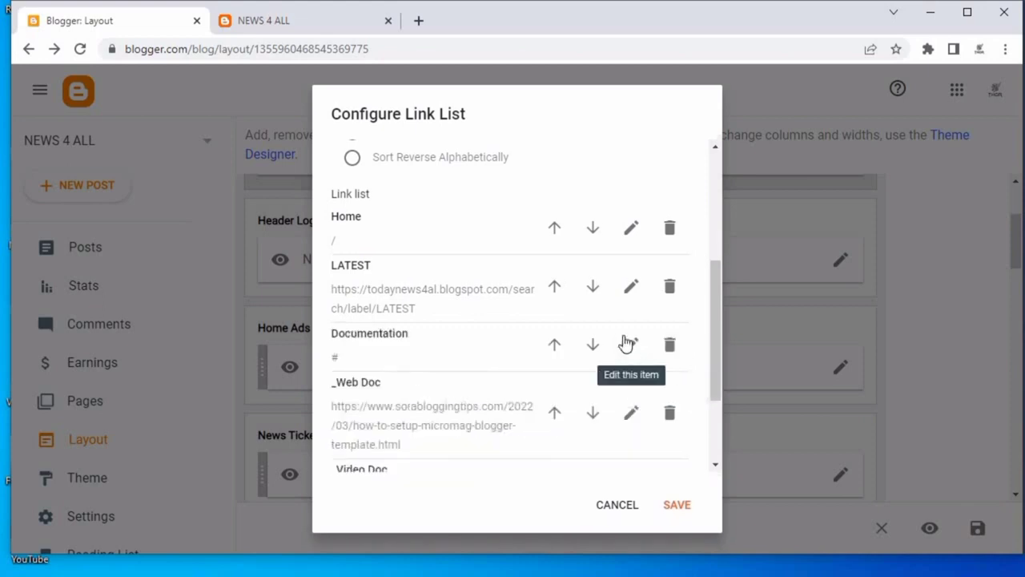
Rename the Documentation menu link to WORLD, copying the name from the notes file's categories list.
scroll(609, 320, "down", 1)
left_click(629, 265)
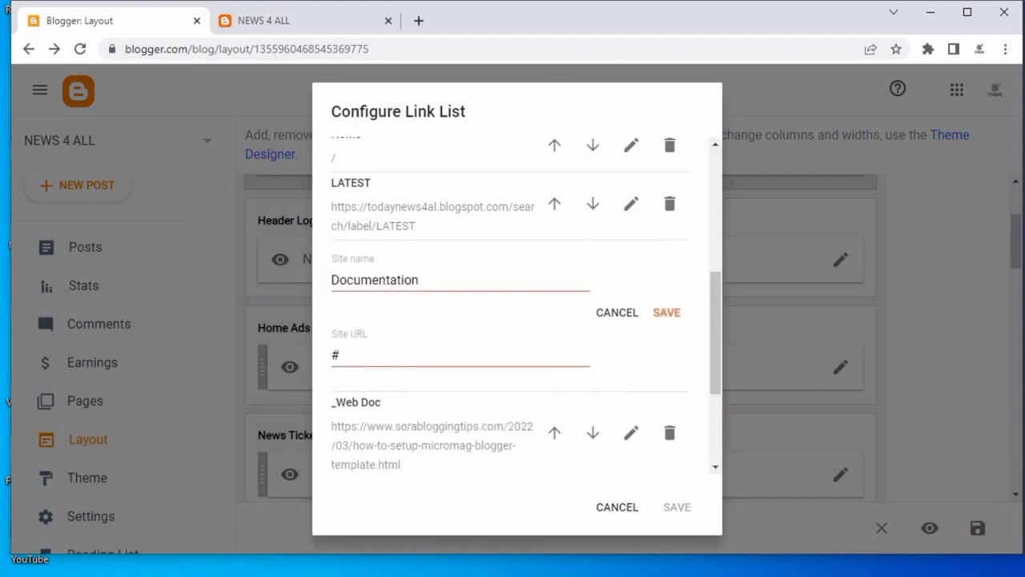
key("alt+Tab")
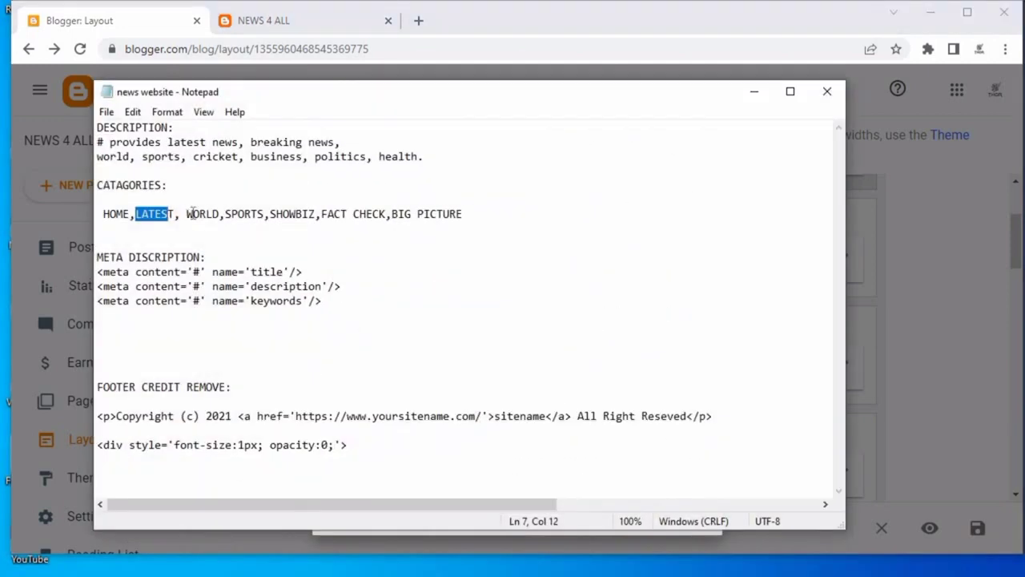
left_click_drag(188, 213, 221, 213)
right_click(211, 215)
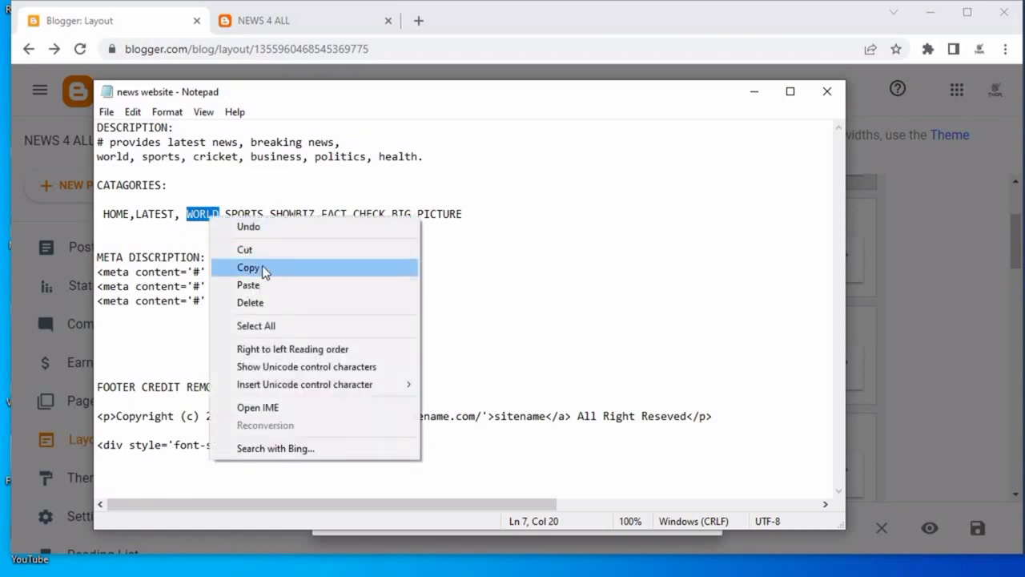
left_click(262, 265)
left_click(752, 96)
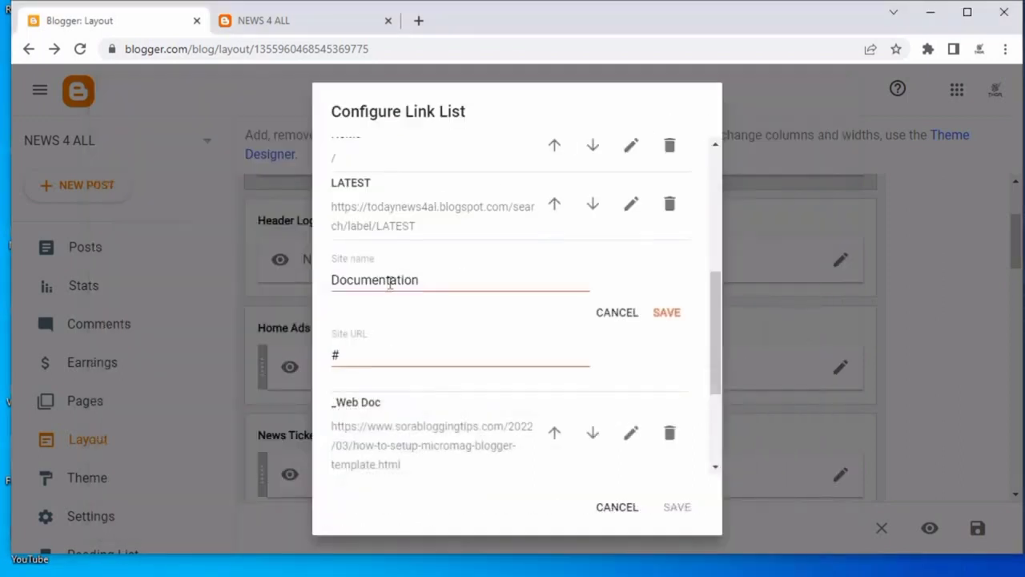
double_click(385, 281)
right_click(390, 287)
left_click(430, 358)
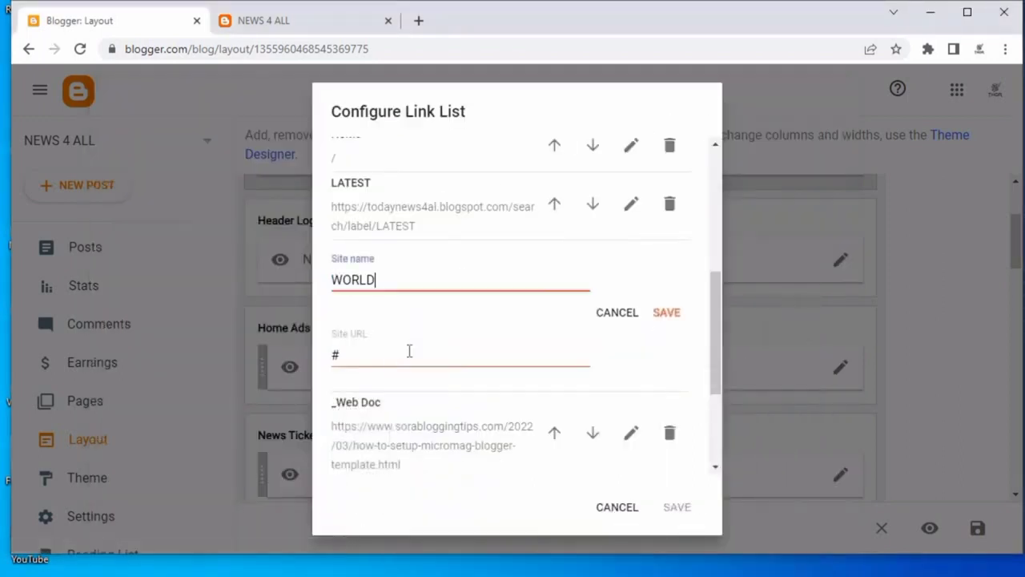
Set the WORLD link's site URL to the blog address followed by search/label/.
left_click(401, 358)
key("BackSpace")
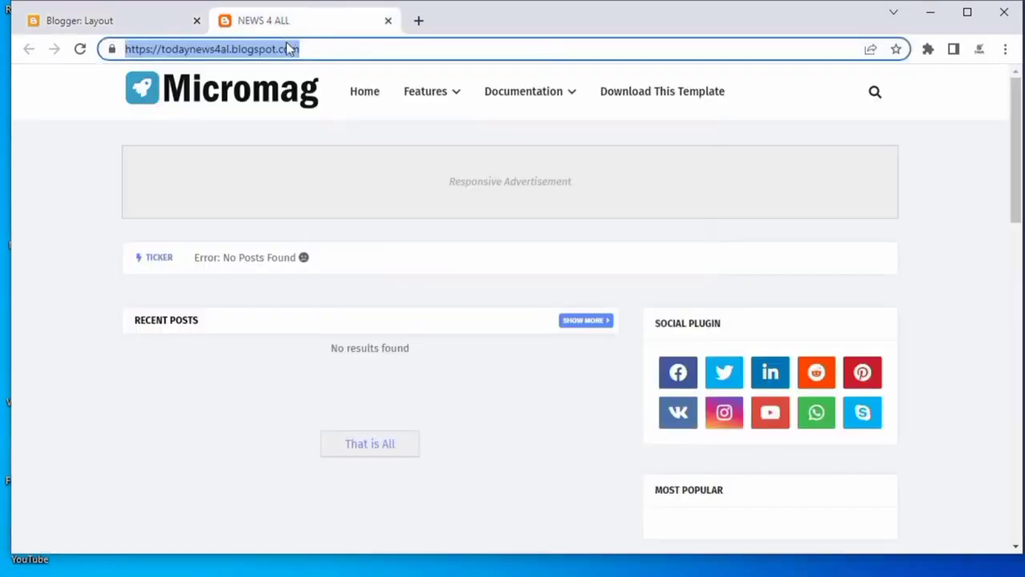
left_click(292, 21)
left_click(288, 48)
right_click(283, 50)
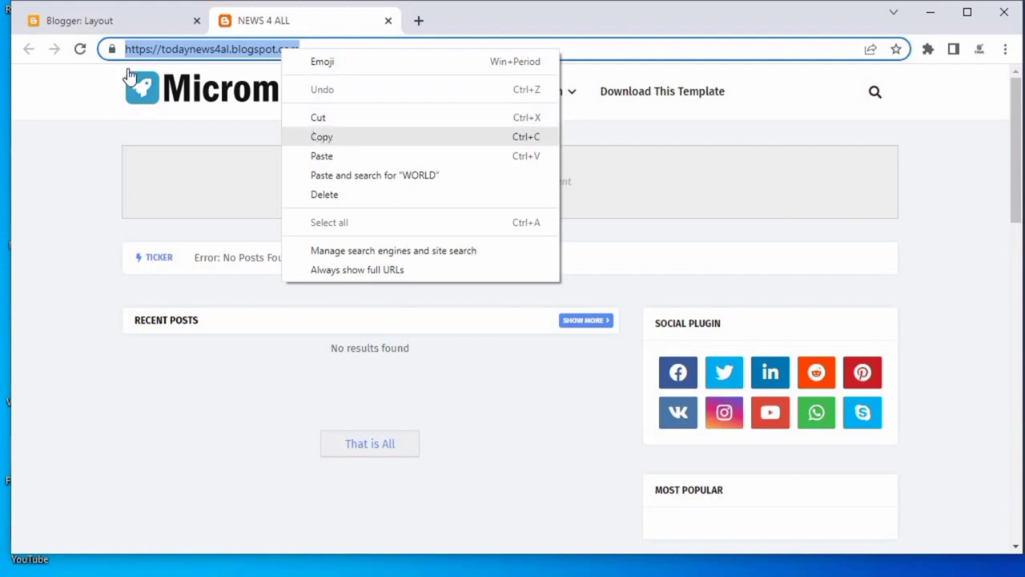
left_click(320, 137)
left_click(88, 20)
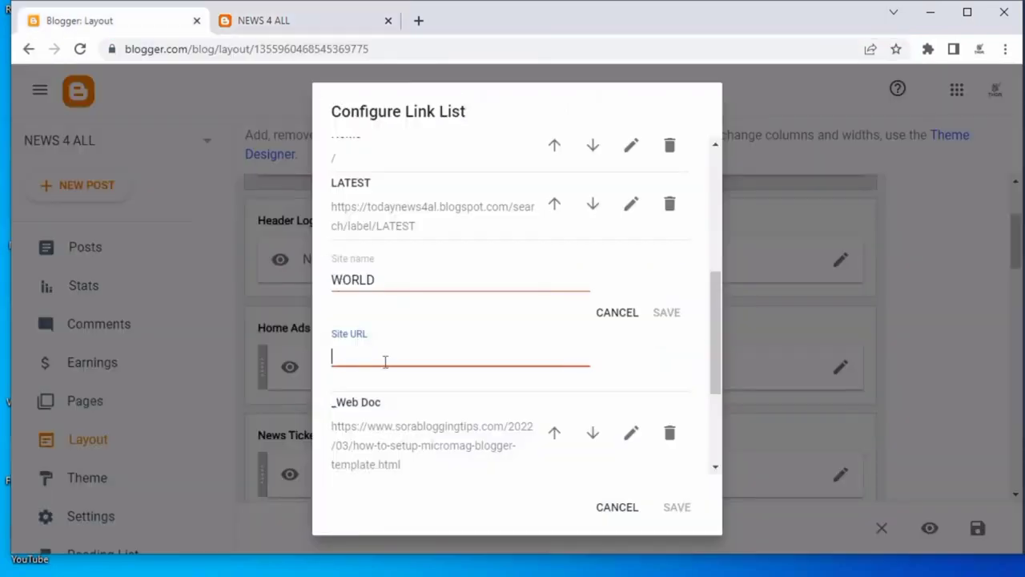
key("ctrl+v")
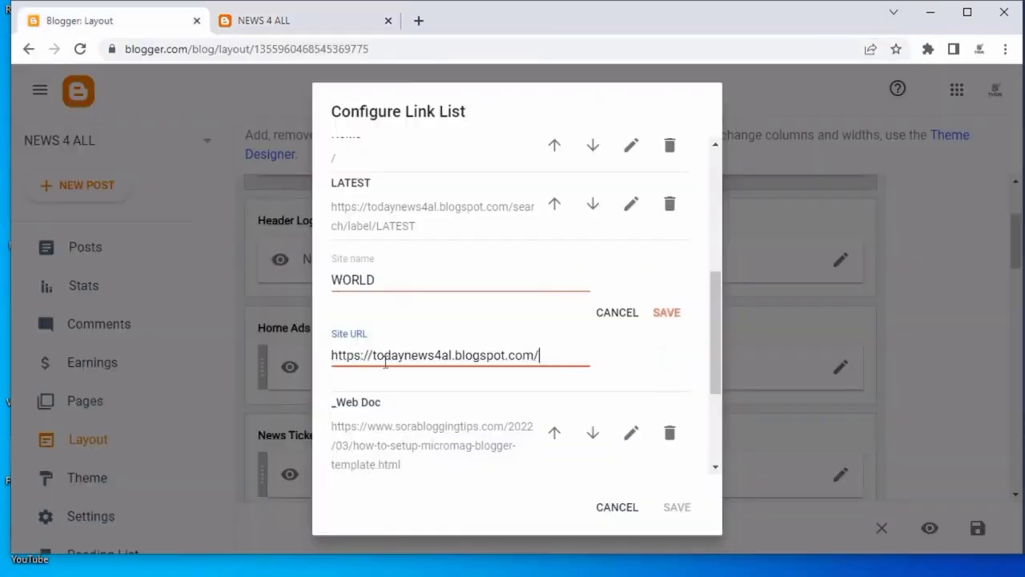
type("search")
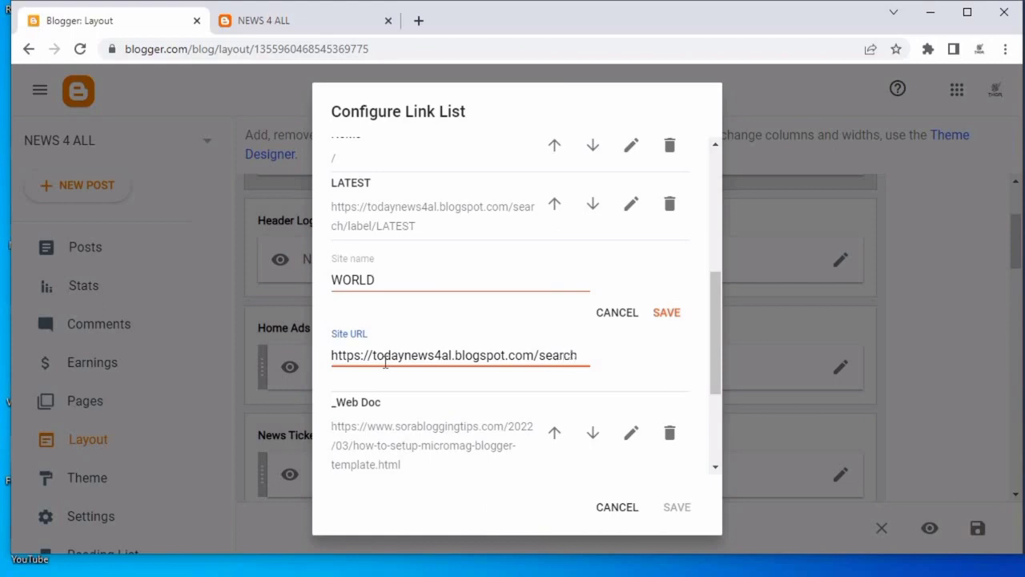
type("/label/")
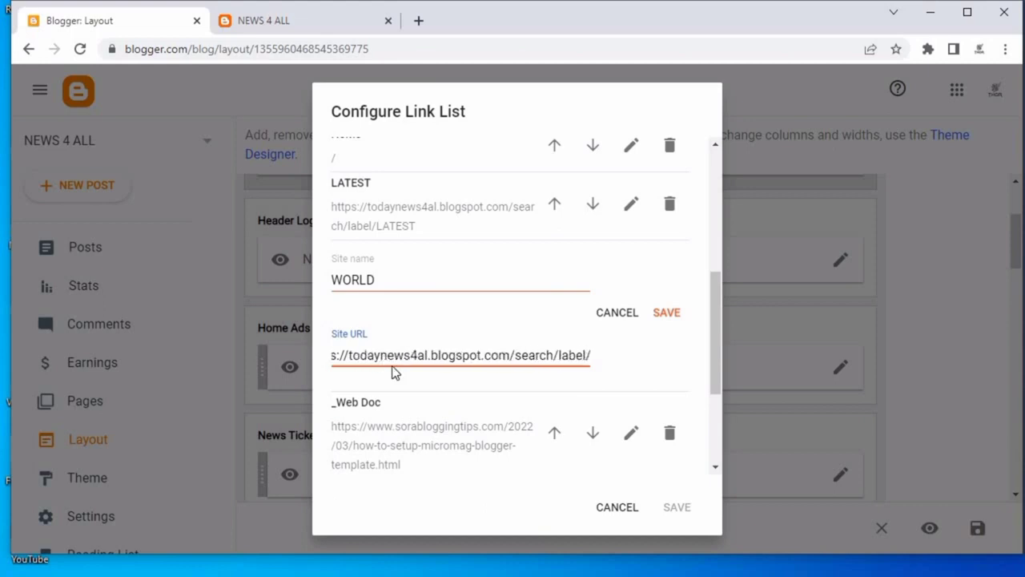
Append WORLD to the WORLD link's URL so it ends in search/label/WORLD, and save the link.
double_click(328, 286)
right_click(350, 282)
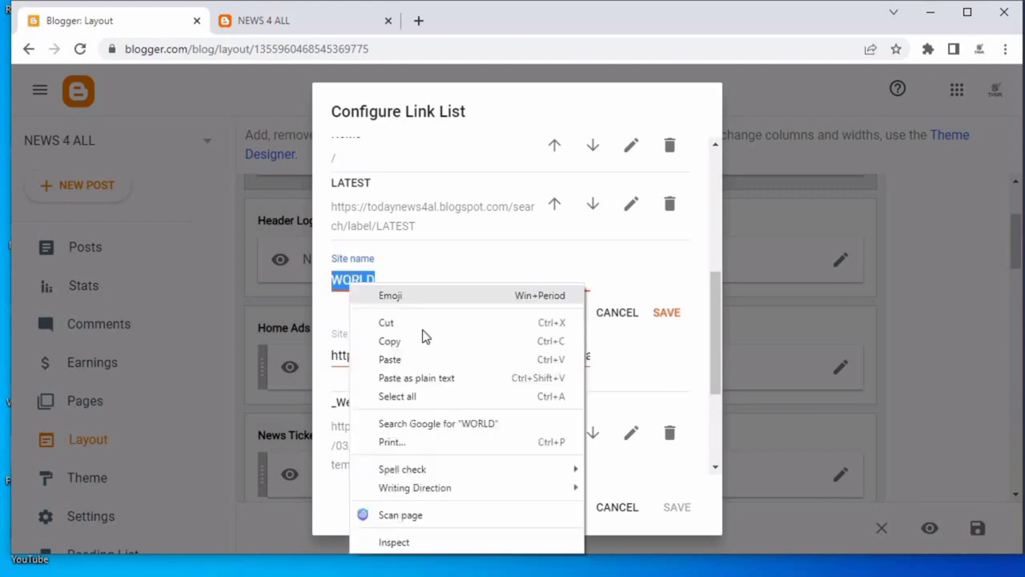
left_click(423, 340)
mouse_move(581, 354)
left_mouse_down()
mouse_move(606, 361)
mouse_move(591, 349)
left_mouse_up()
left_click(591, 360)
left_click(594, 358)
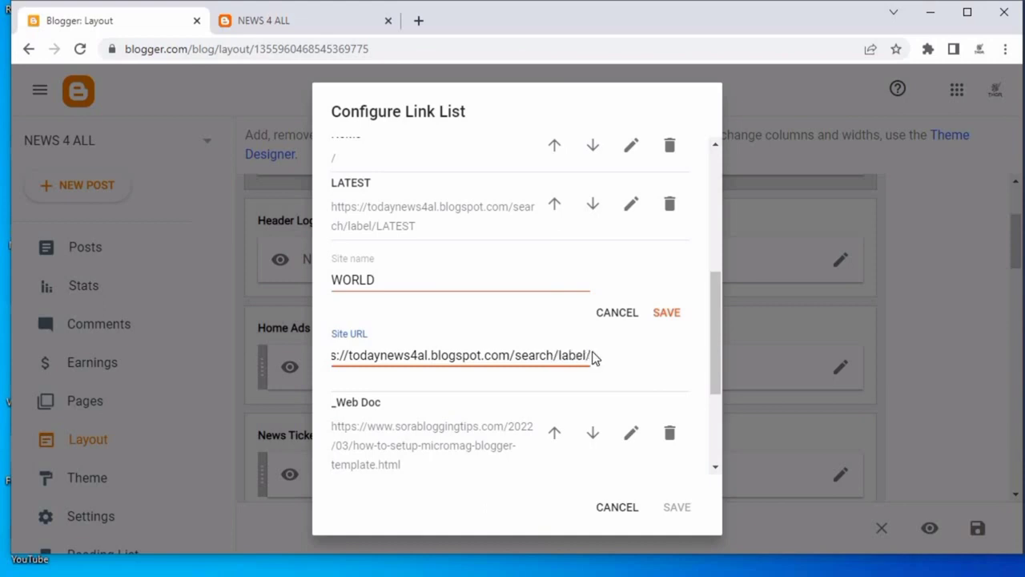
key("super+v")
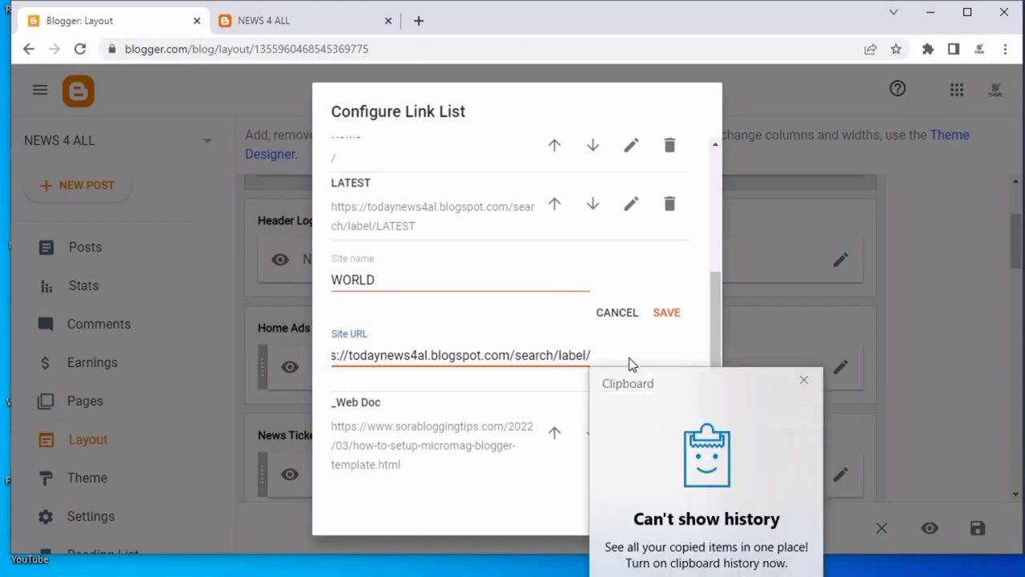
left_click(803, 381)
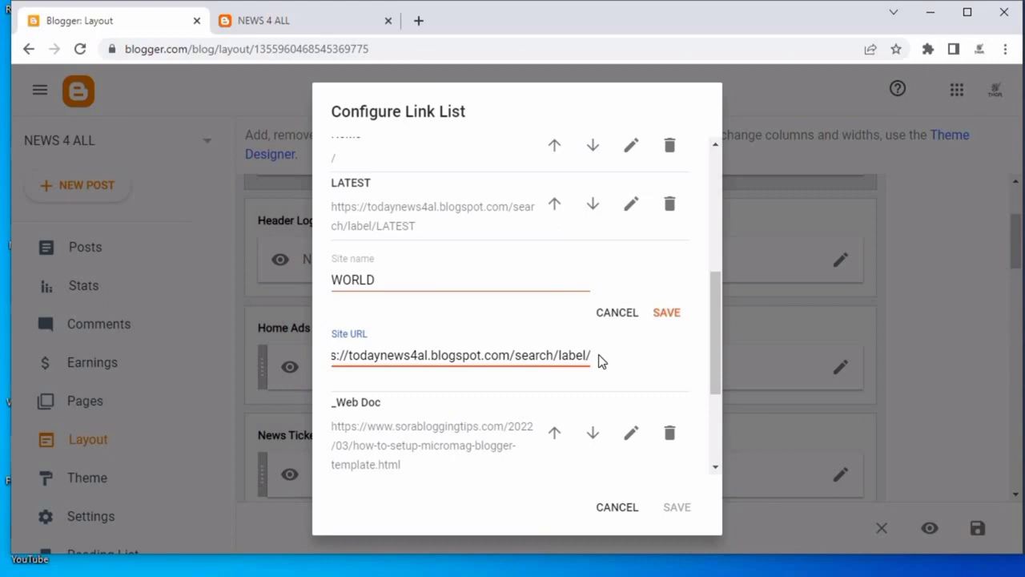
key("BackSpace")
key("ctrl+v")
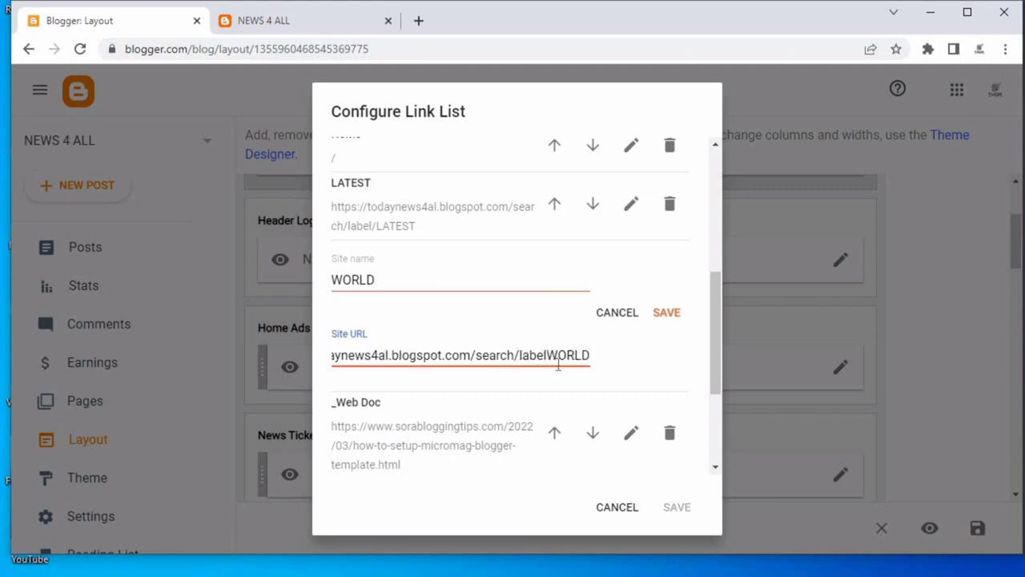
type("/")
left_click_drag(581, 355, 609, 361)
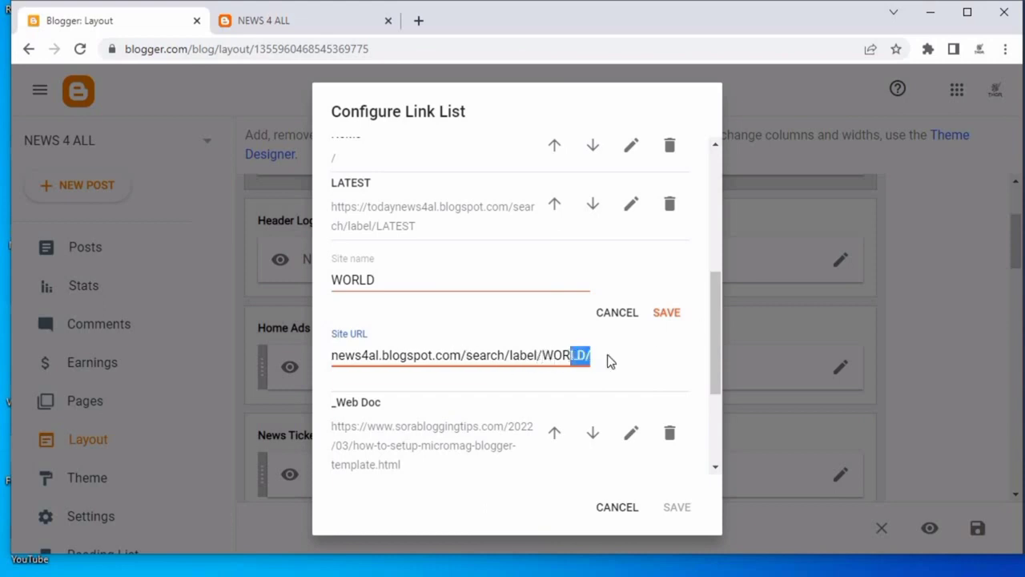
left_click(591, 353)
left_click(665, 313)
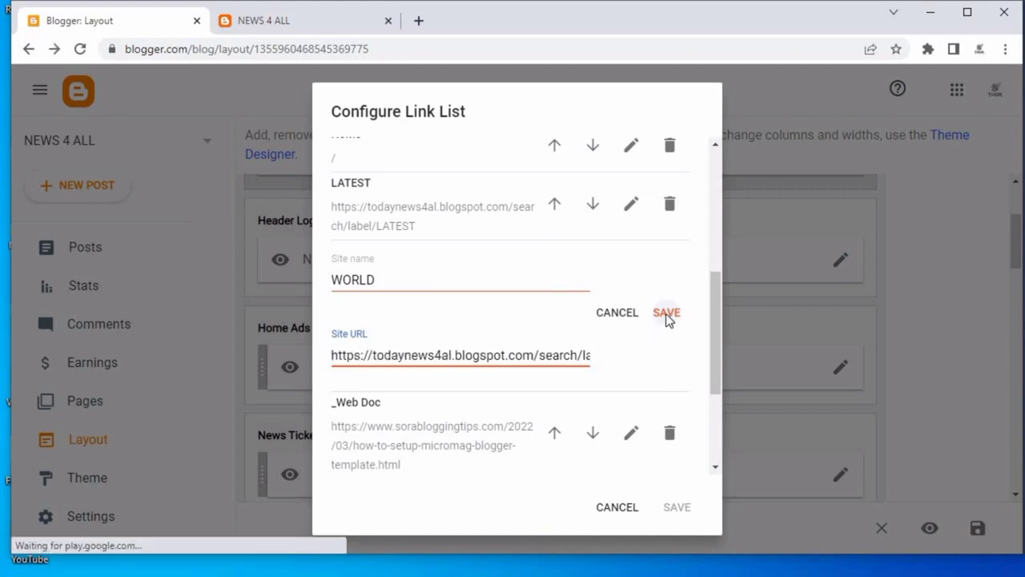
Delete the Download This Template, _Video Doc and _Web Doc menu links.
scroll(377, 224, "up", 3)
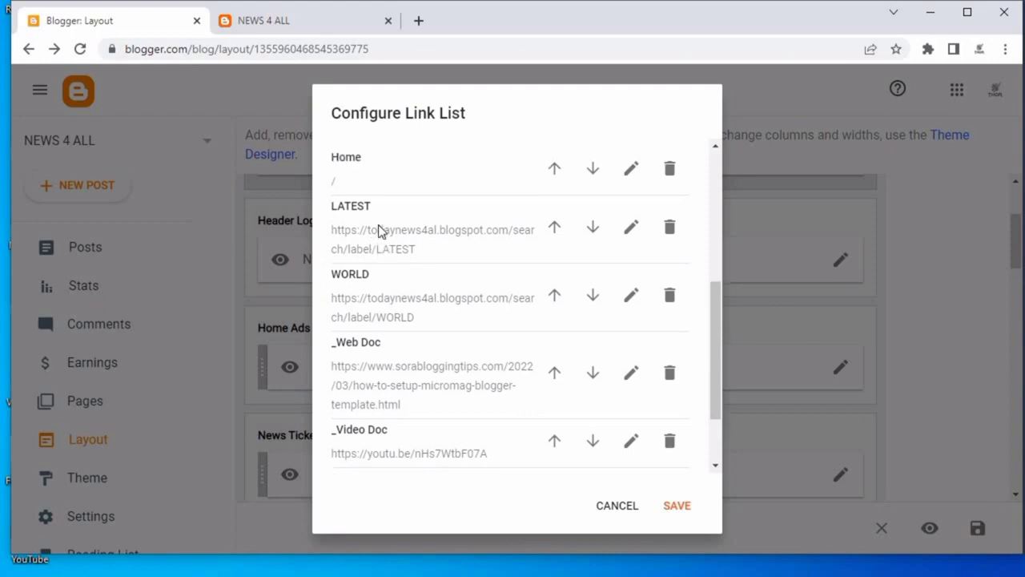
scroll(504, 388, "down", 3)
scroll(504, 389, "down", 2)
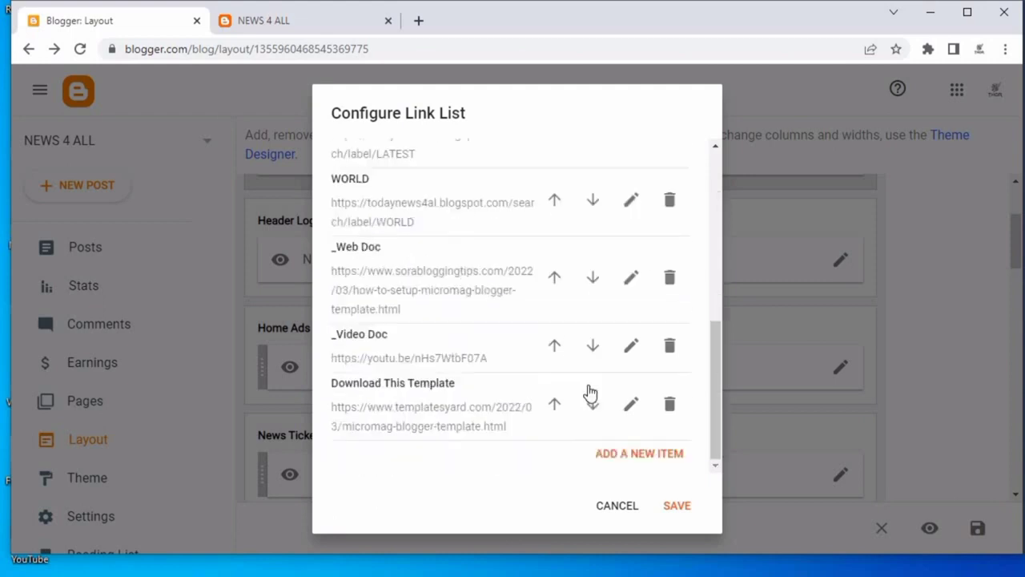
left_click(669, 405)
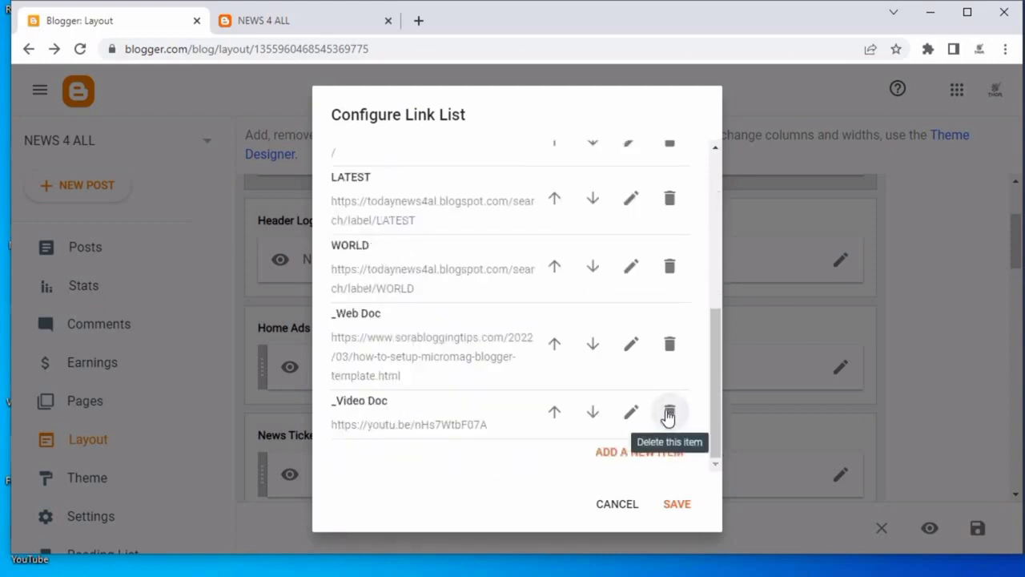
left_click(671, 410)
left_click(670, 400)
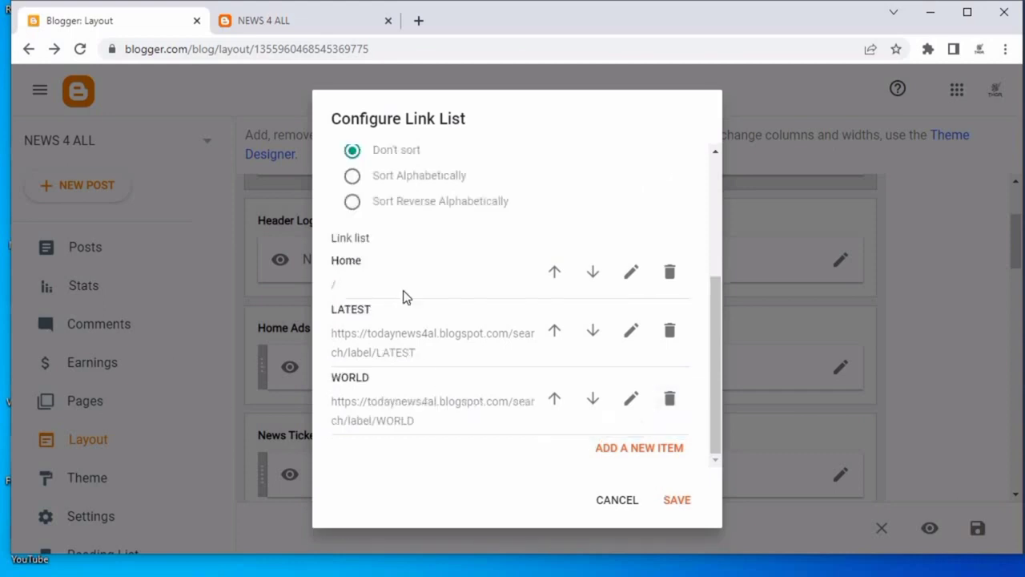
Add a new menu link named SPORTS, copying the name from the notes file's categories list, and save the Link List.
left_click(622, 448)
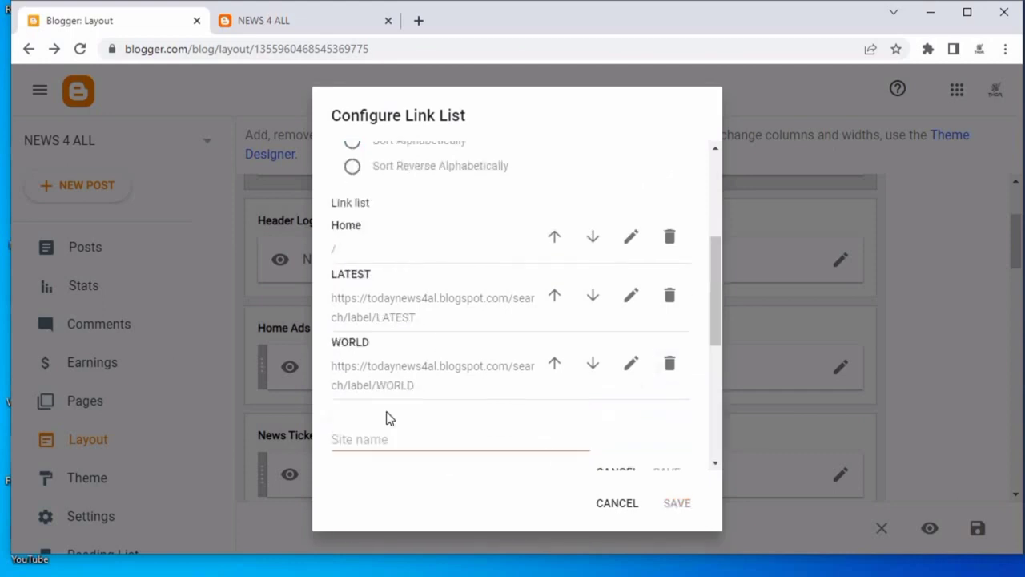
left_click(368, 310)
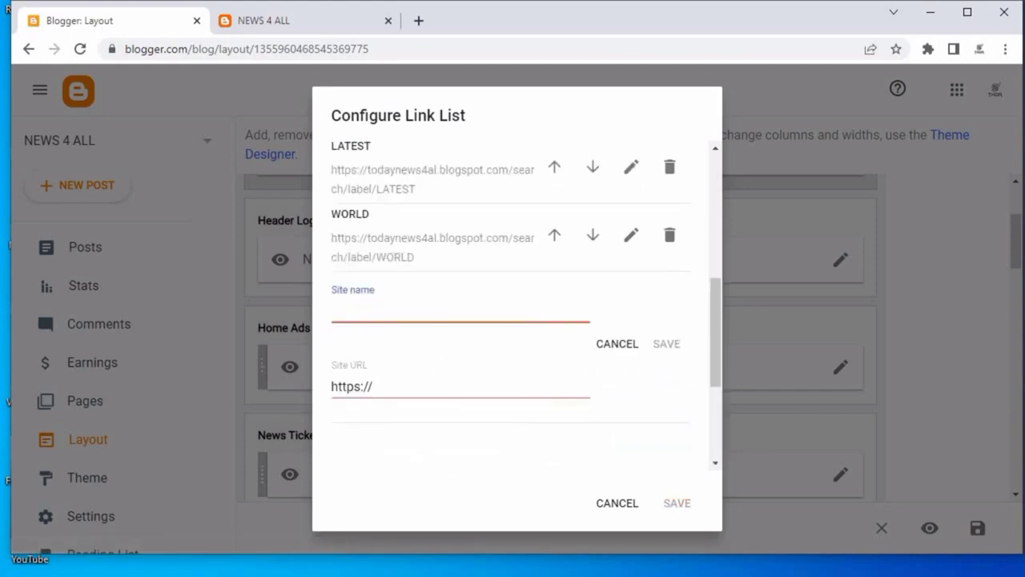
key("alt+Tab")
left_click_drag(226, 213, 265, 218)
right_click(253, 218)
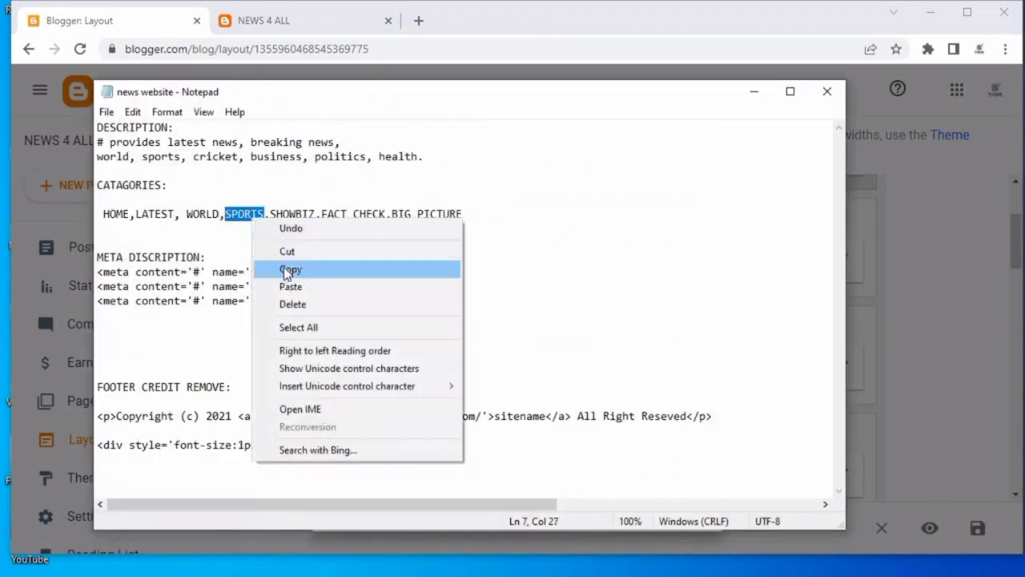
left_click(290, 271)
left_click(745, 100)
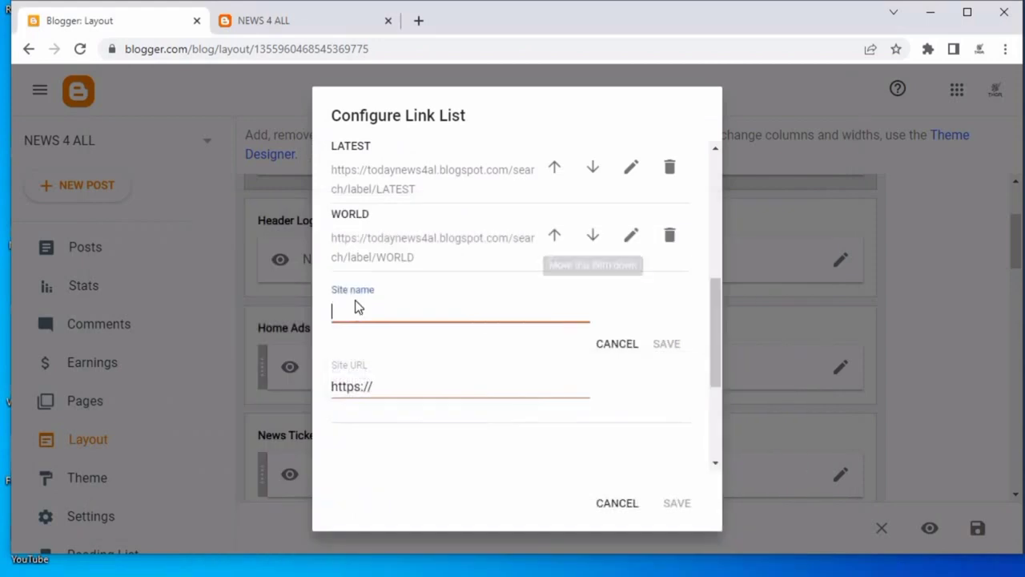
right_click(345, 303)
left_click(339, 306)
right_click(340, 306)
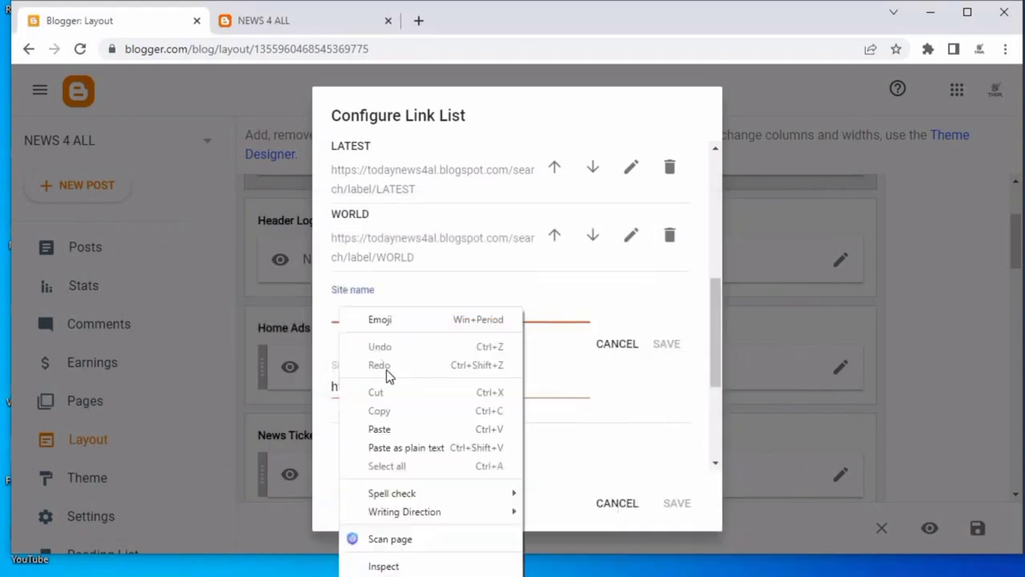
left_click(383, 428)
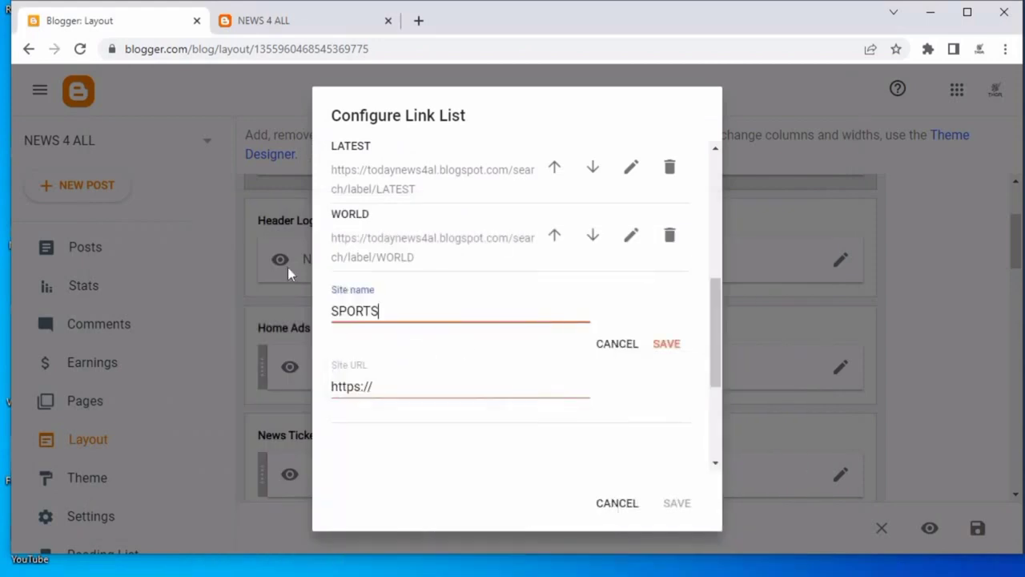
left_click(659, 346)
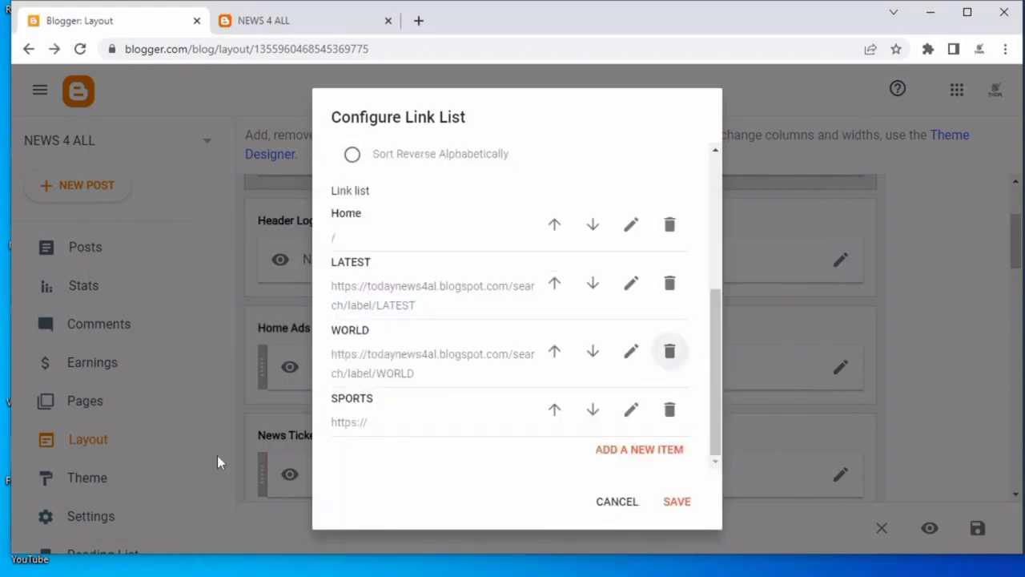
left_click(675, 502)
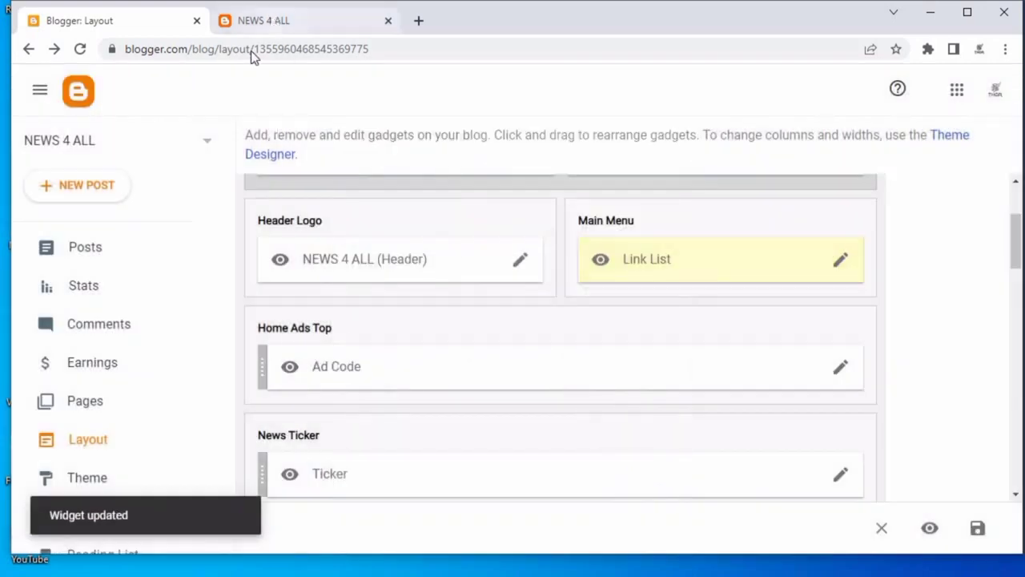
Reload the blog's page to preview the updated main menu.
left_click(256, 20)
right_click(86, 100)
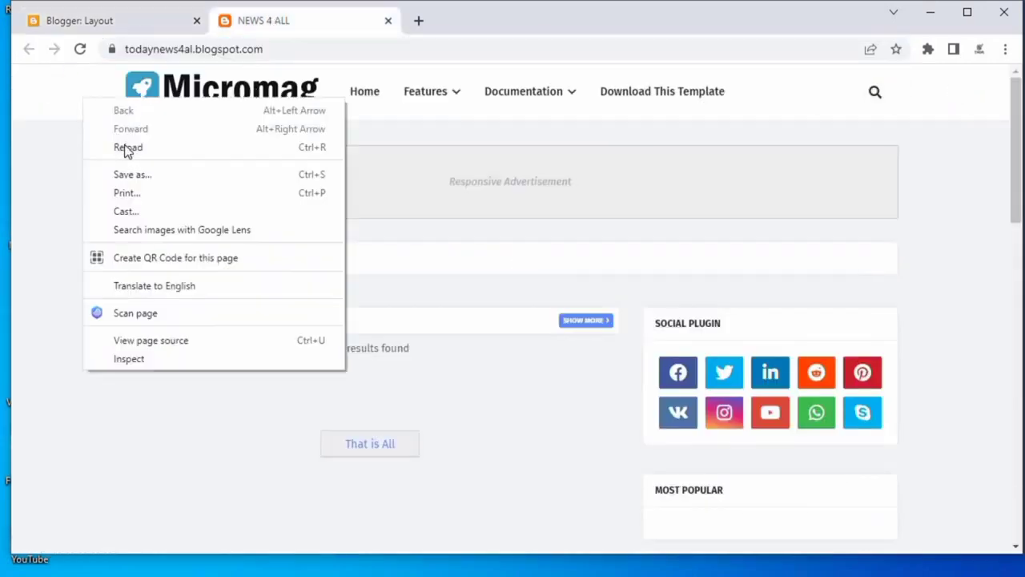
left_click(127, 147)
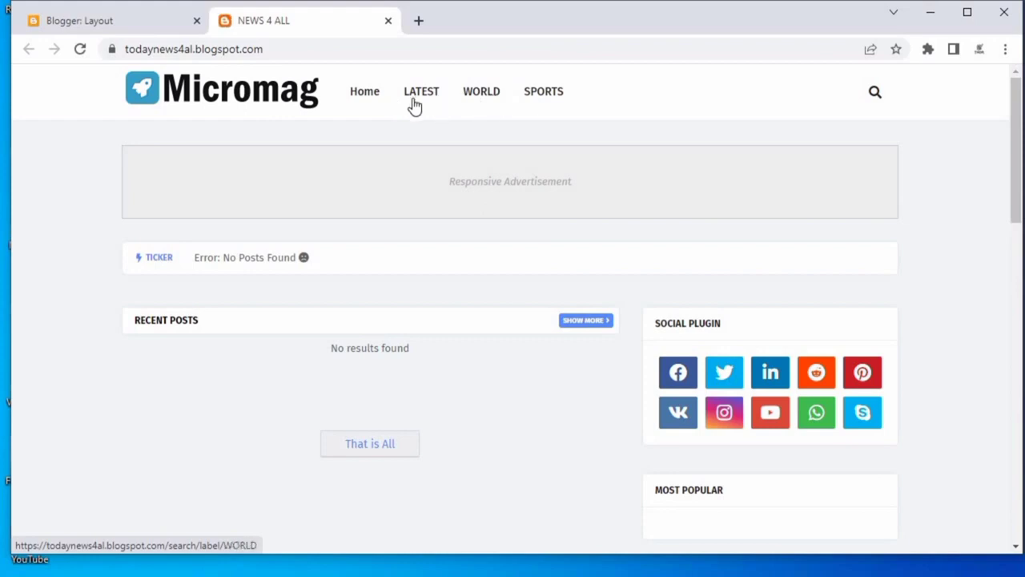
Clear all content from the Home Ads Top Ad Code gadget and save it.
left_click(108, 21)
scroll(844, 273, "down", 2)
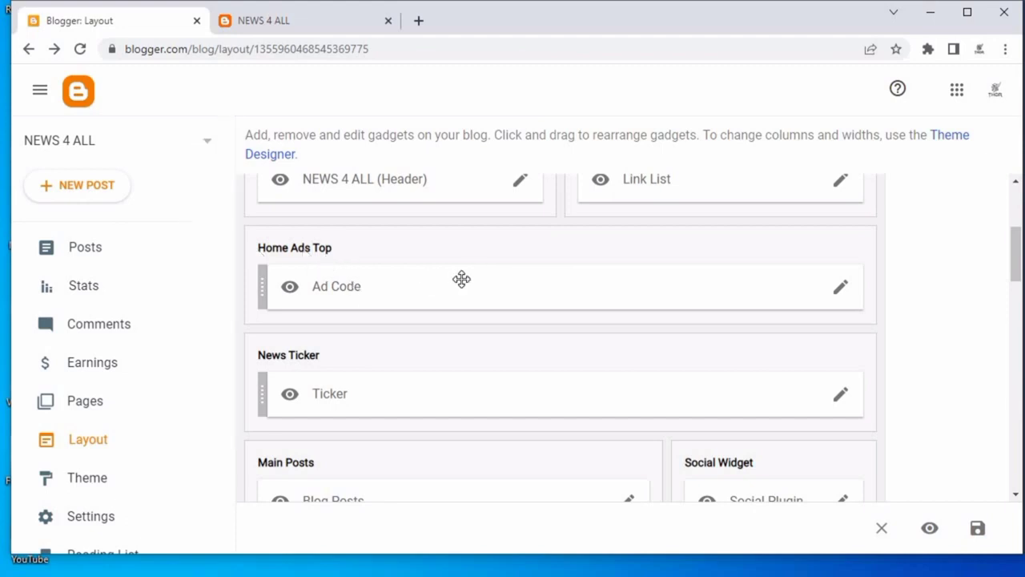
left_click(840, 290)
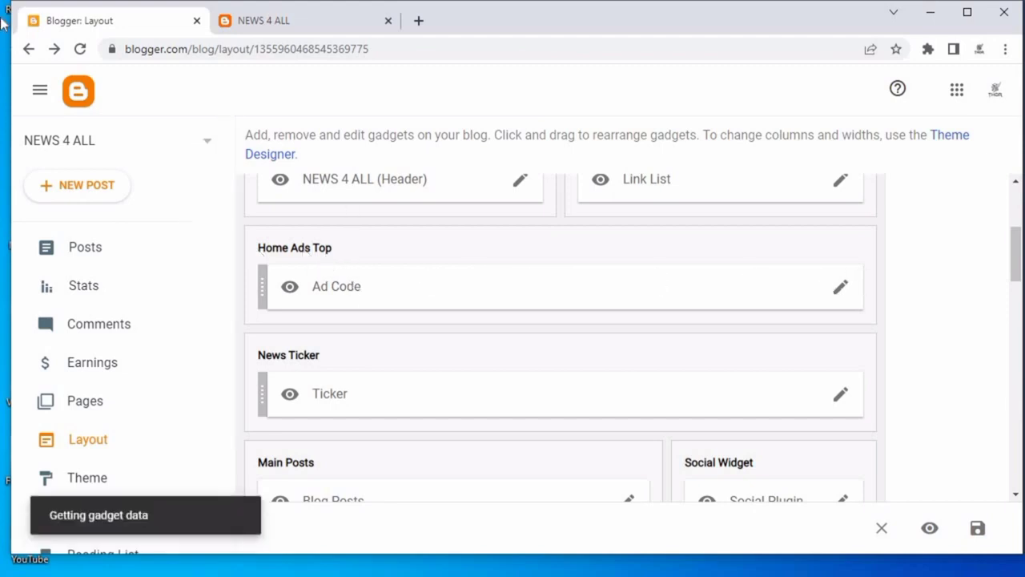
scroll(595, 243, "down", 2)
scroll(577, 243, "up", 2)
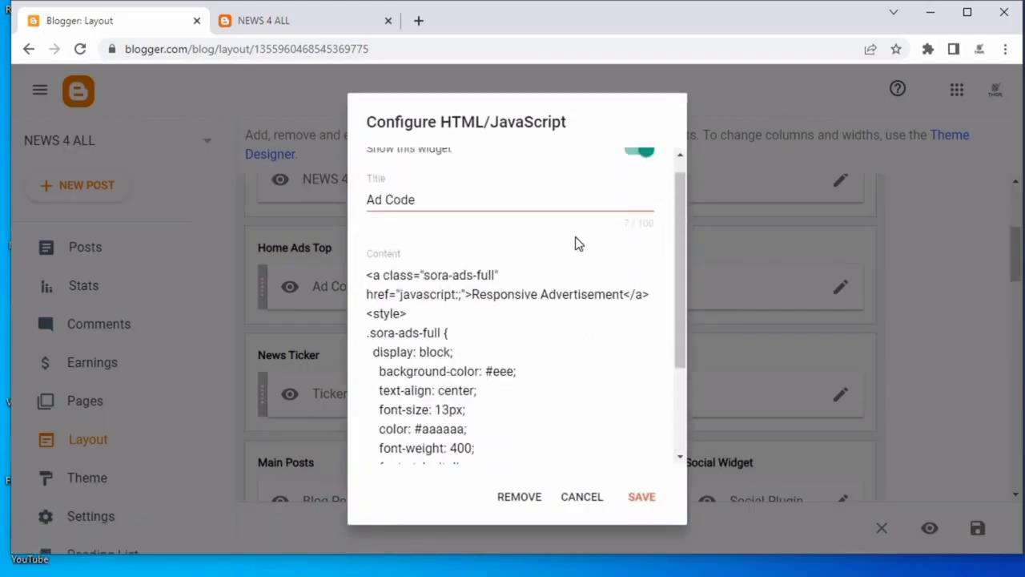
scroll(570, 272, "down", 2)
scroll(399, 288, "up", 2)
scroll(399, 289, "up", 1)
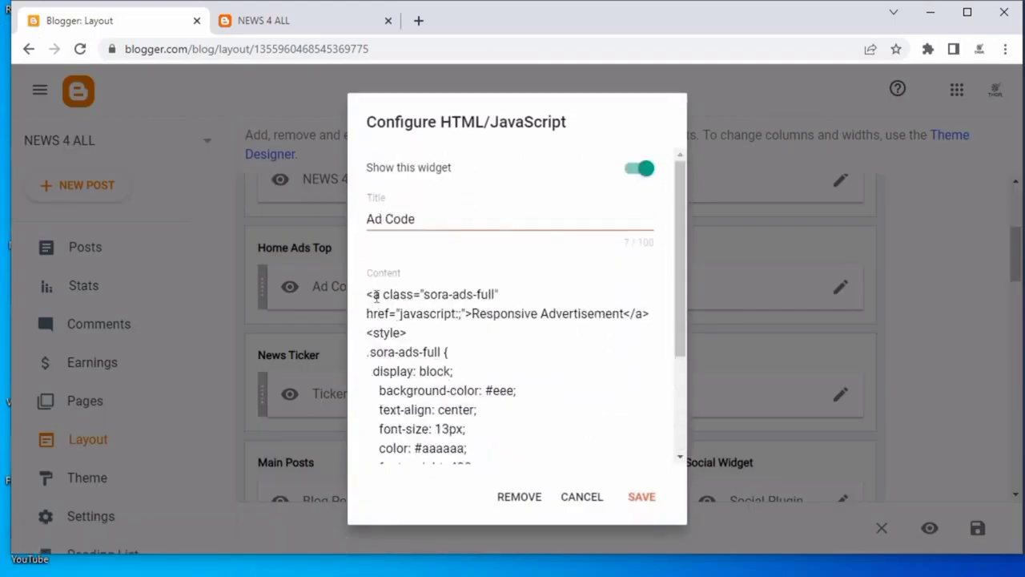
left_click_drag(366, 293, 447, 409)
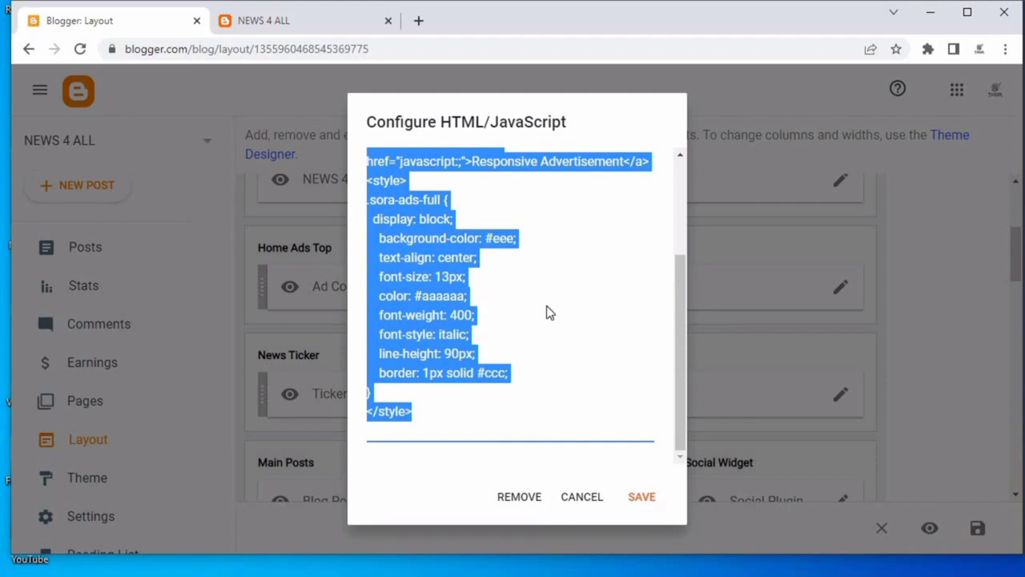
key("Delete")
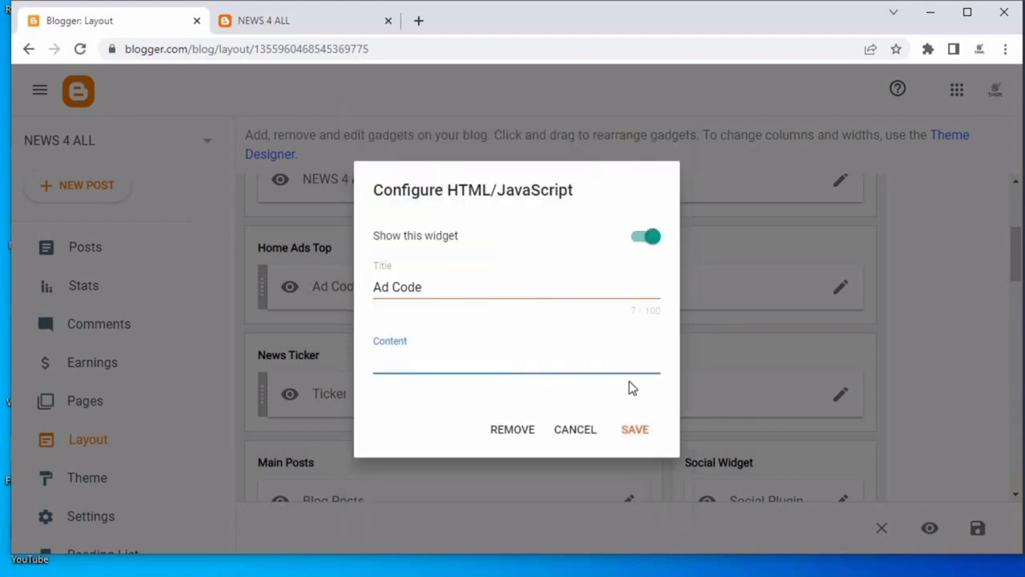
left_click(641, 430)
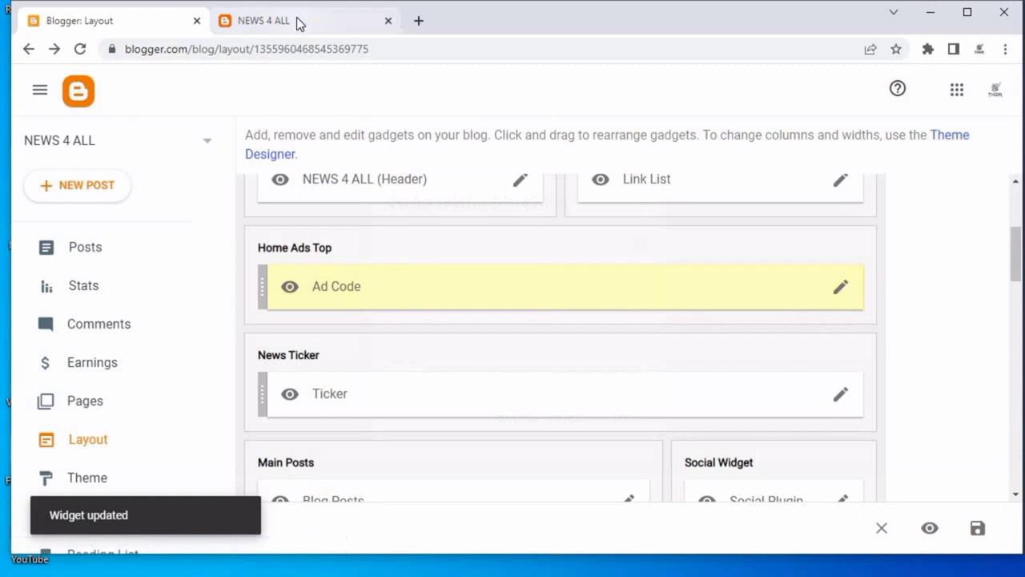
Reload the blog's page to check the removed advertisement.
left_click(297, 19)
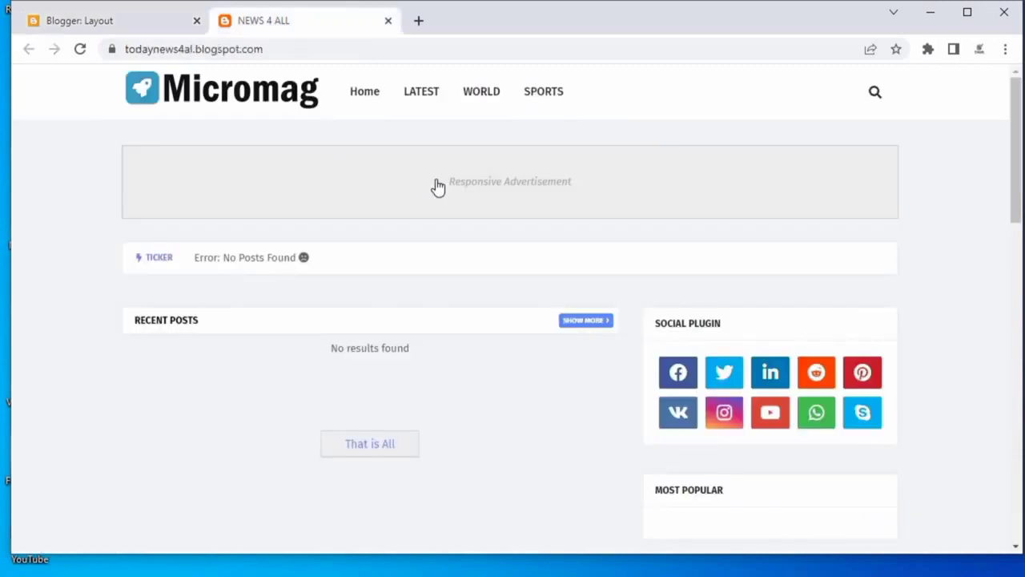
right_click(100, 138)
left_click(137, 189)
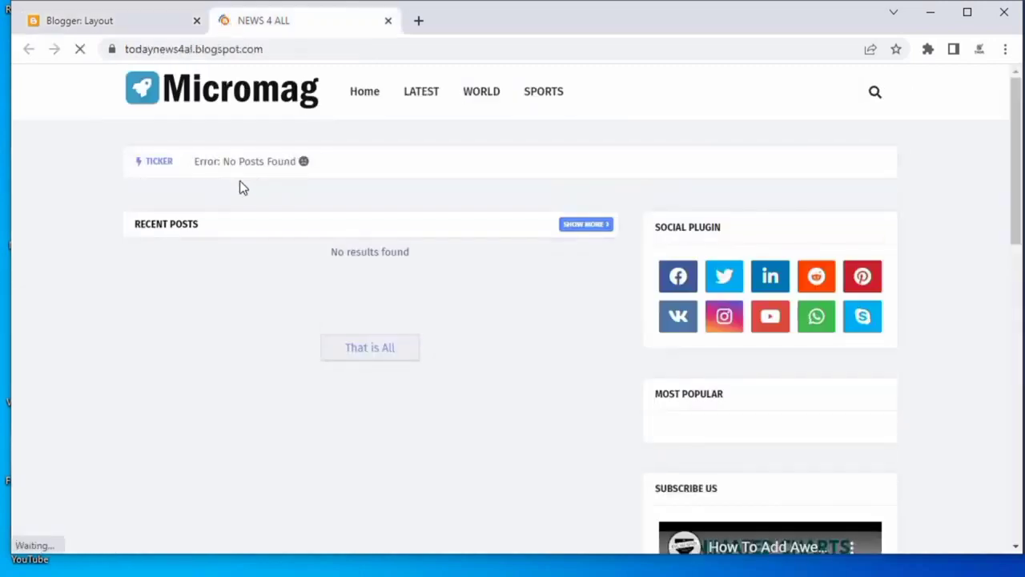
Copy the word recent from the News Ticker gadget's content and close the gadget.
left_click(101, 29)
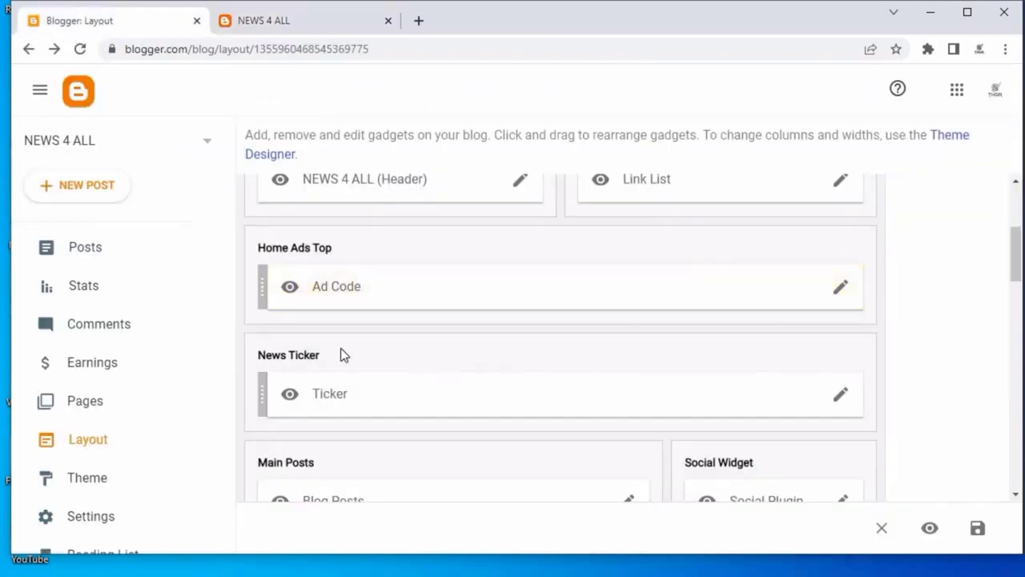
left_click(841, 394)
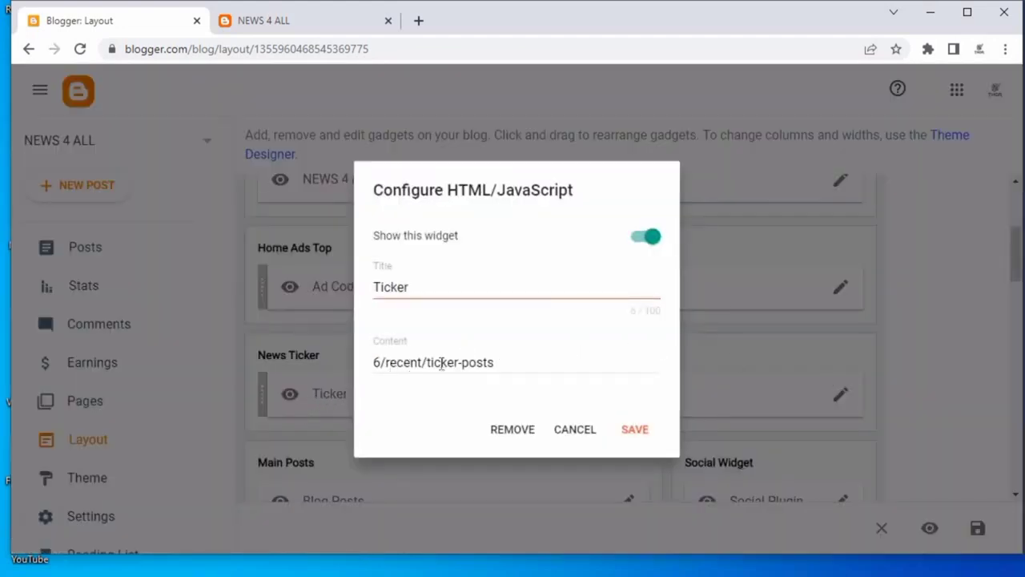
left_click_drag(386, 362, 422, 363)
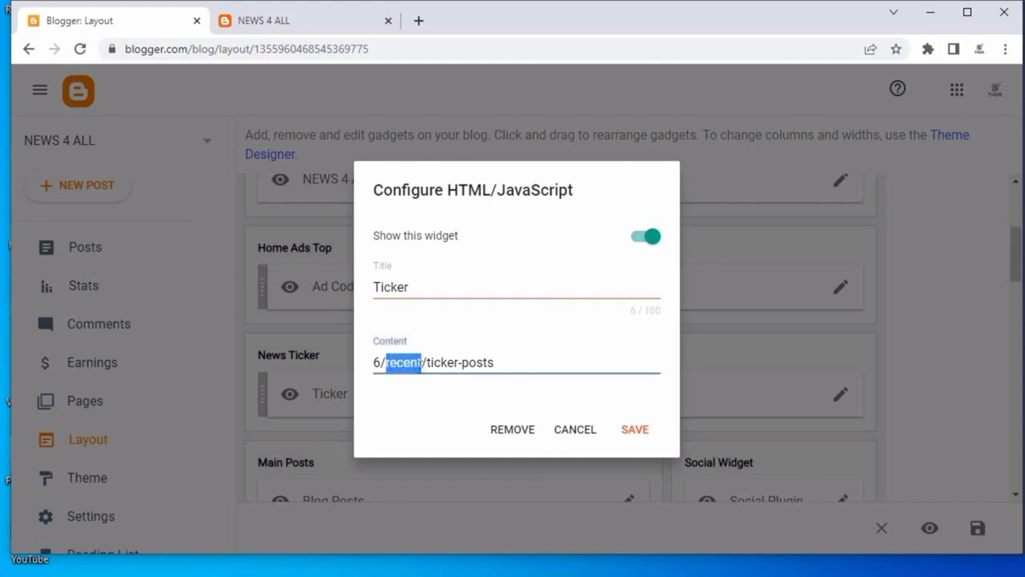
left_click(414, 364)
double_click(414, 363)
right_click(415, 365)
left_click(458, 422)
left_click(601, 430)
Open the Blog Posts gadget's settings, review its options, and close without changes.
scroll(673, 336, "down", 3)
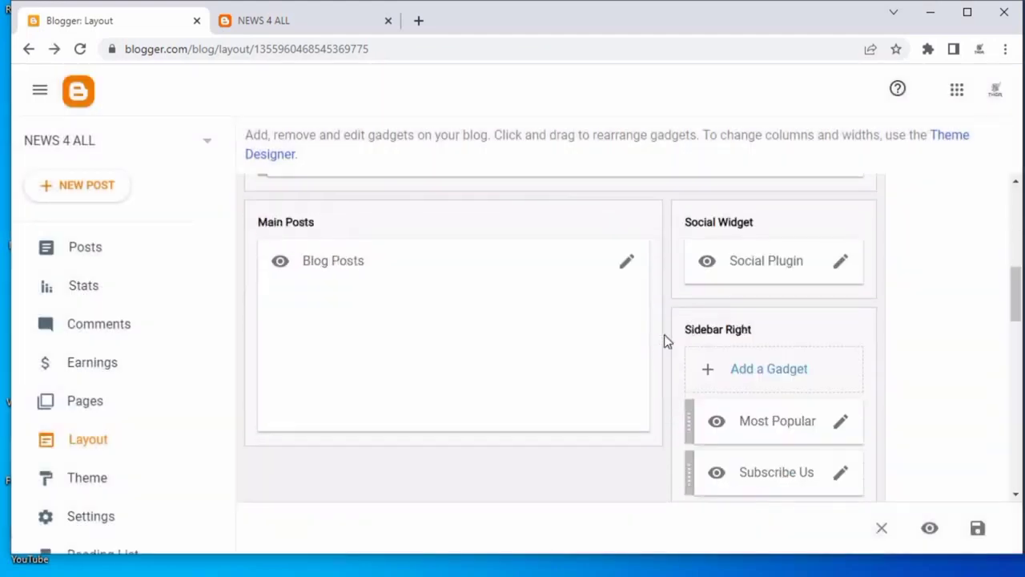
left_click(629, 264)
scroll(508, 295, "down", 3)
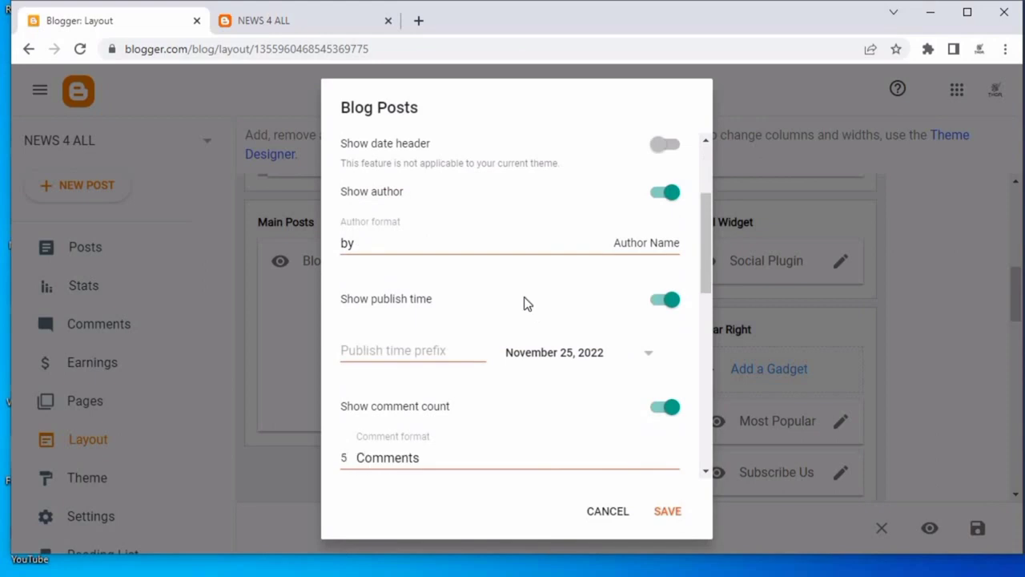
scroll(513, 281, "up", 2)
scroll(518, 322, "down", 1)
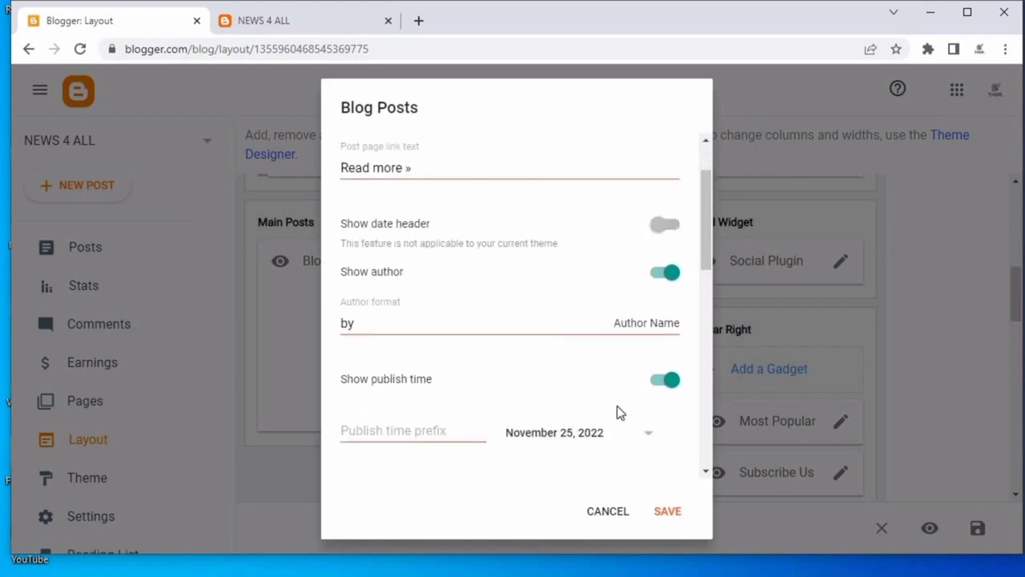
left_click(594, 511)
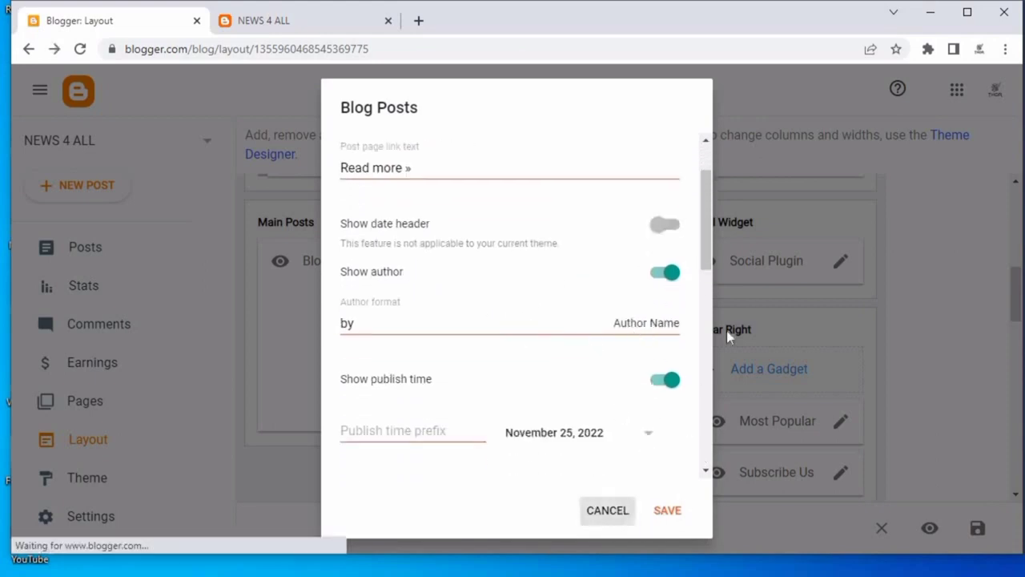
Open the Social Plugin link list and set the facebook link's URL to #.
left_click(838, 264)
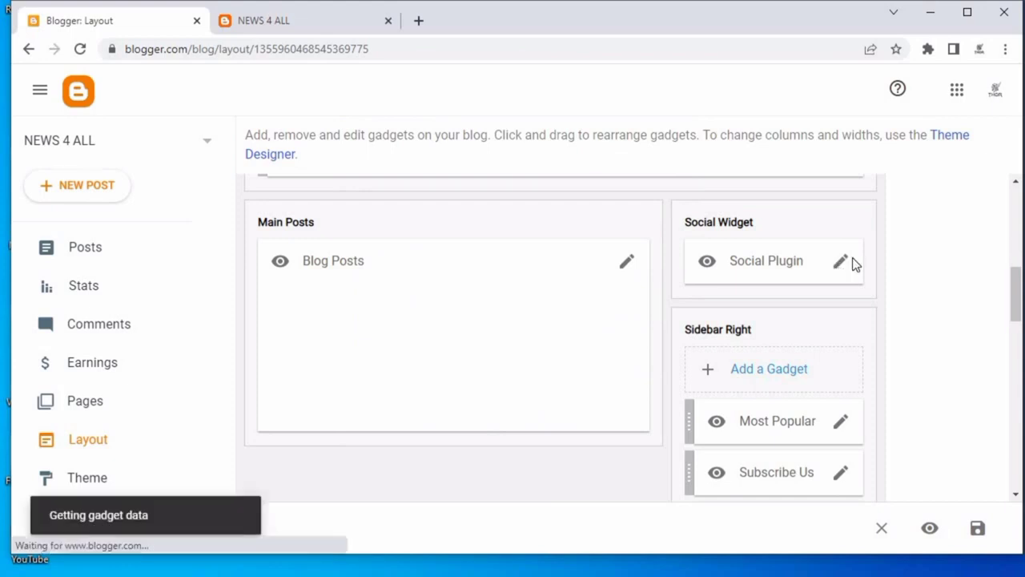
scroll(429, 289, "down", 3)
scroll(439, 301, "down", 1)
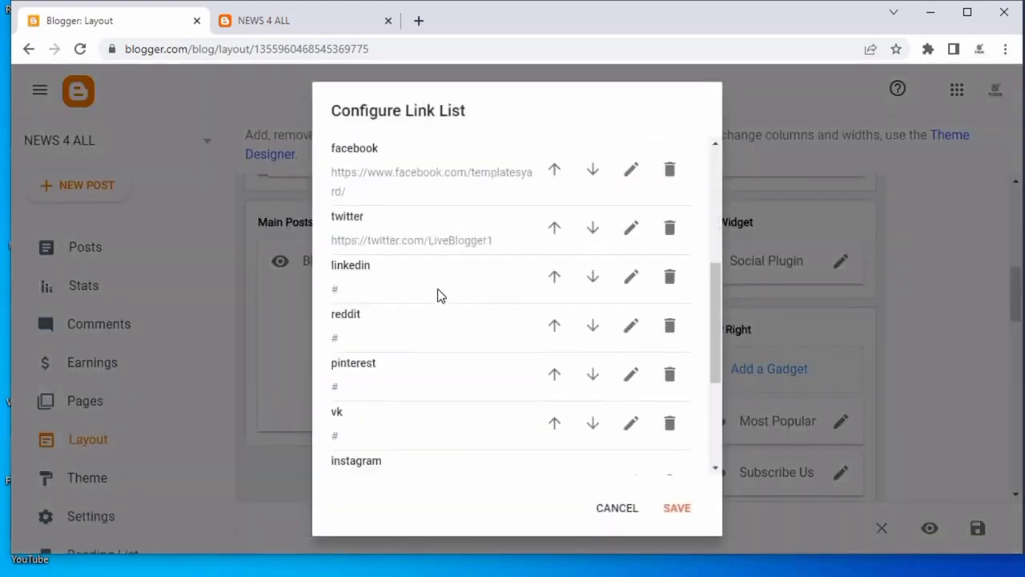
left_click(263, 23)
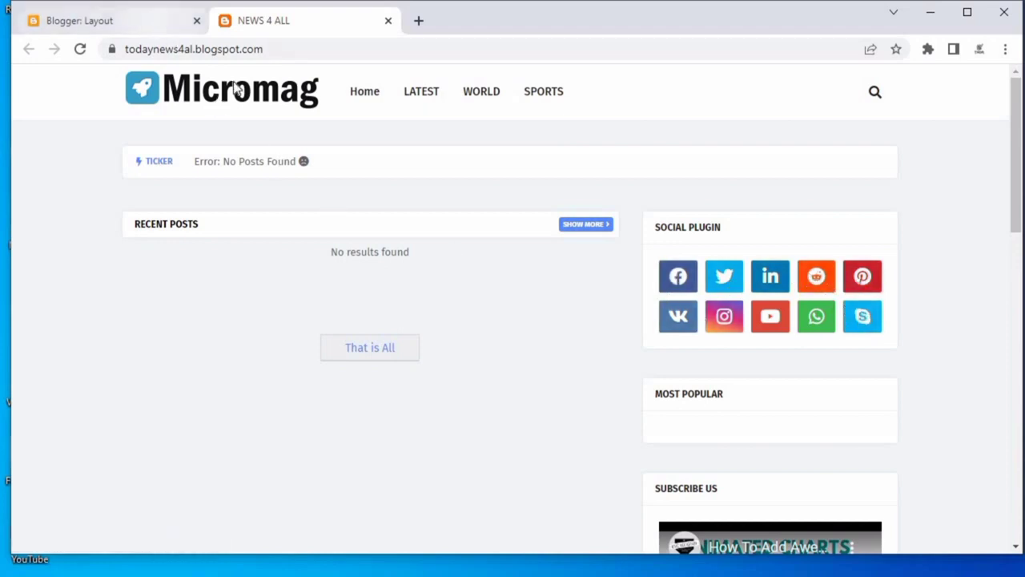
left_click(137, 21)
scroll(484, 336, "down", 3)
scroll(558, 314, "up", 5)
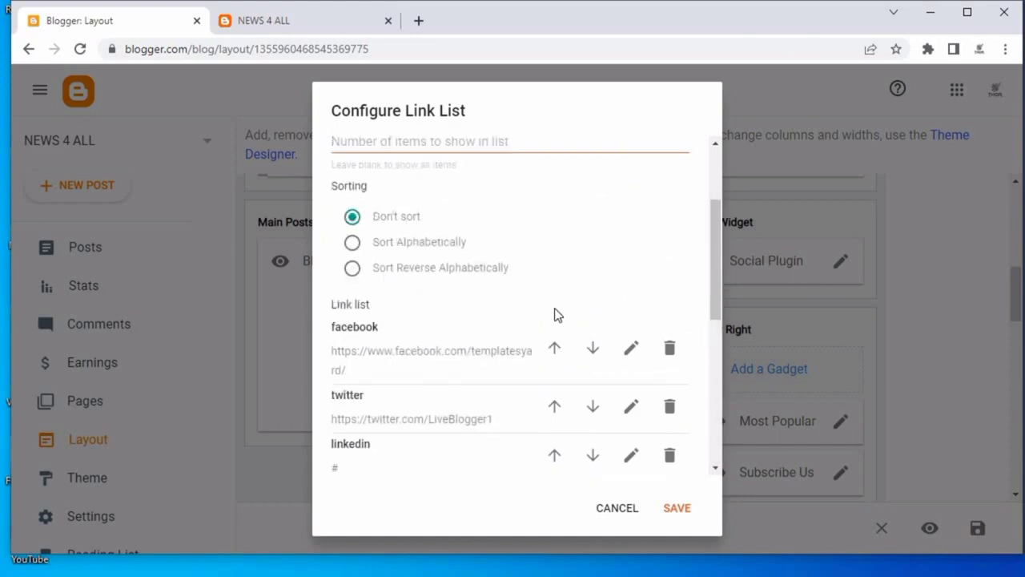
scroll(560, 348, "down", 1)
left_click(631, 268)
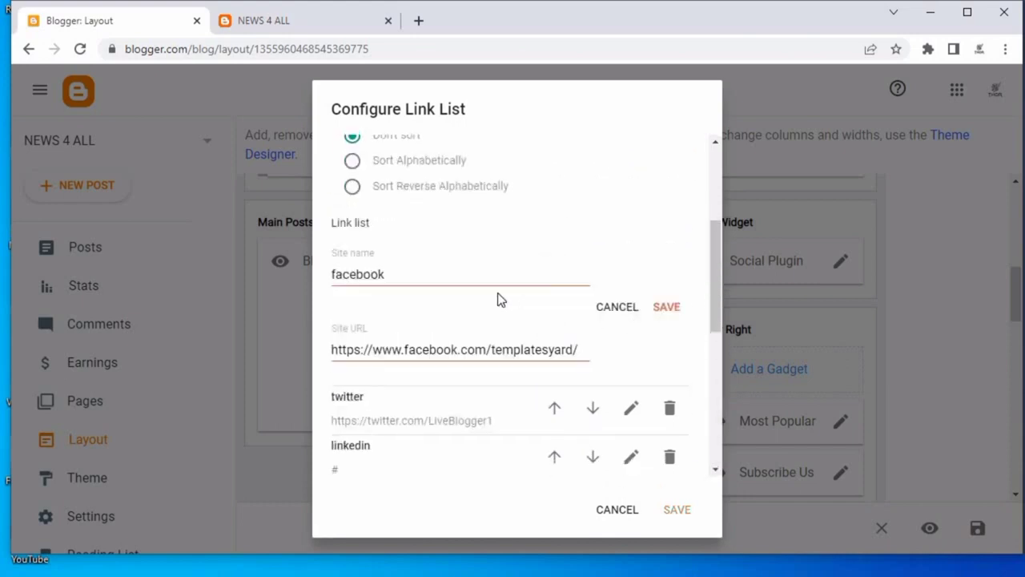
double_click(348, 349)
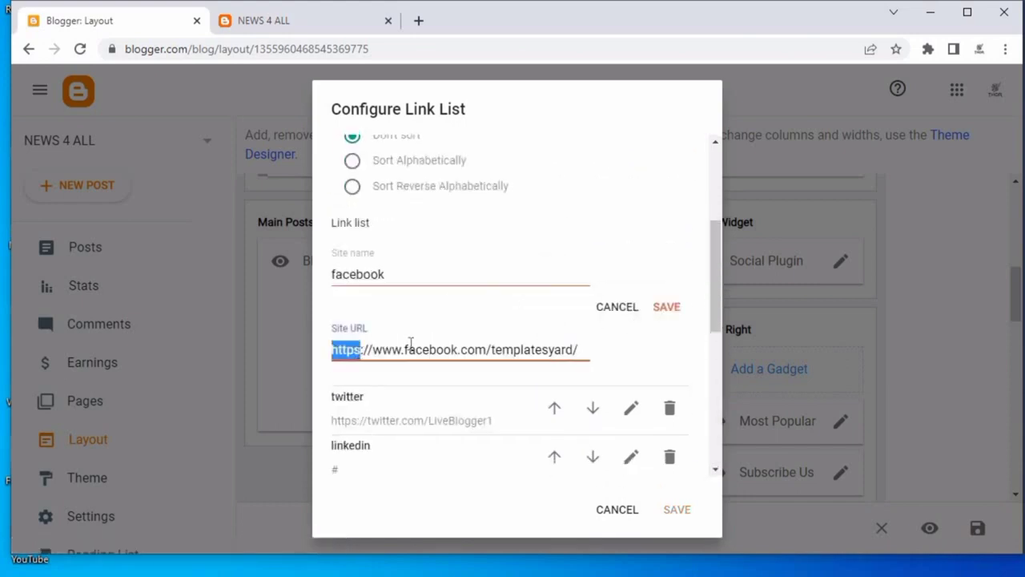
triple_click(411, 349)
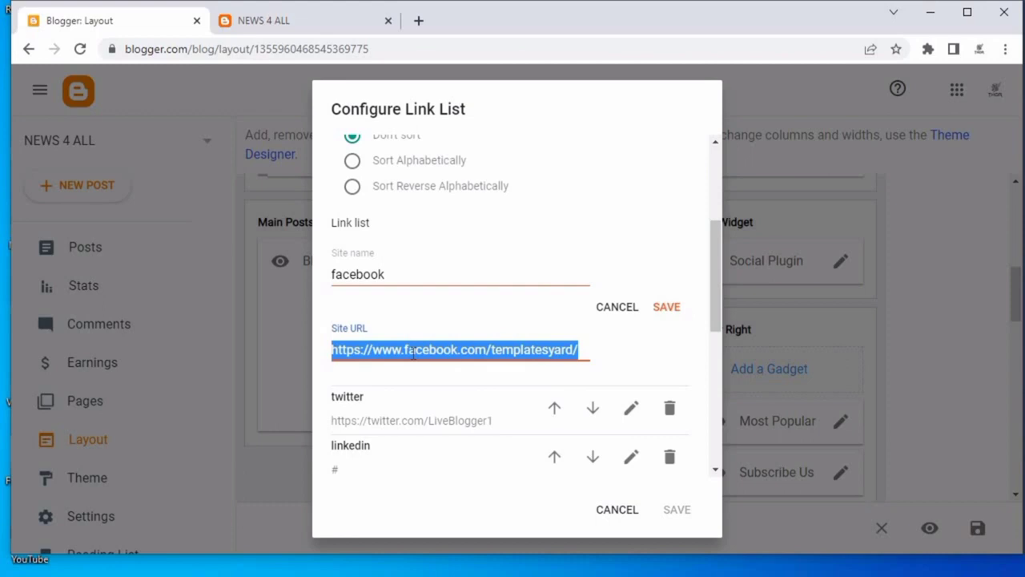
right_click(413, 353)
left_click(461, 412)
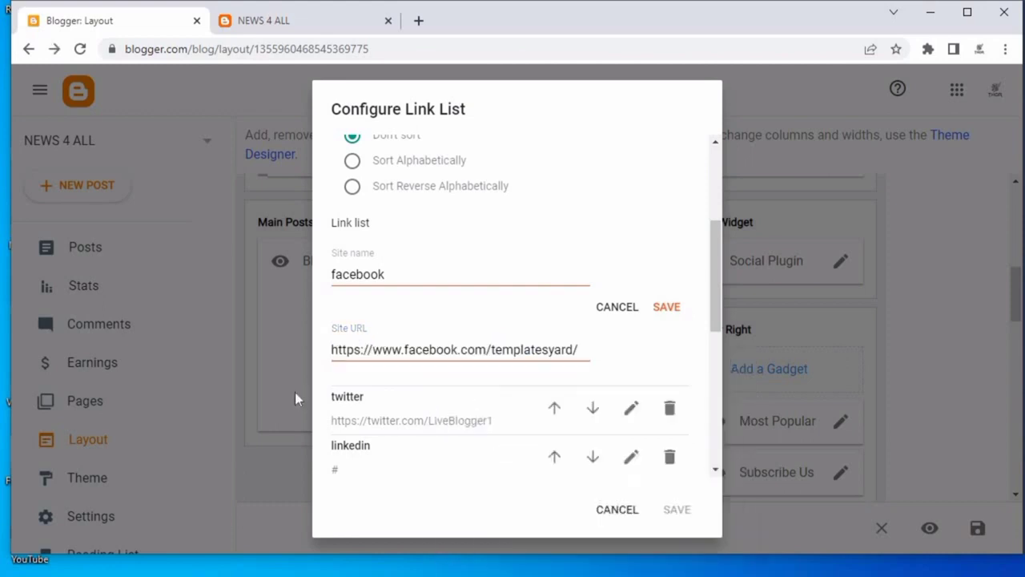
triple_click(464, 350)
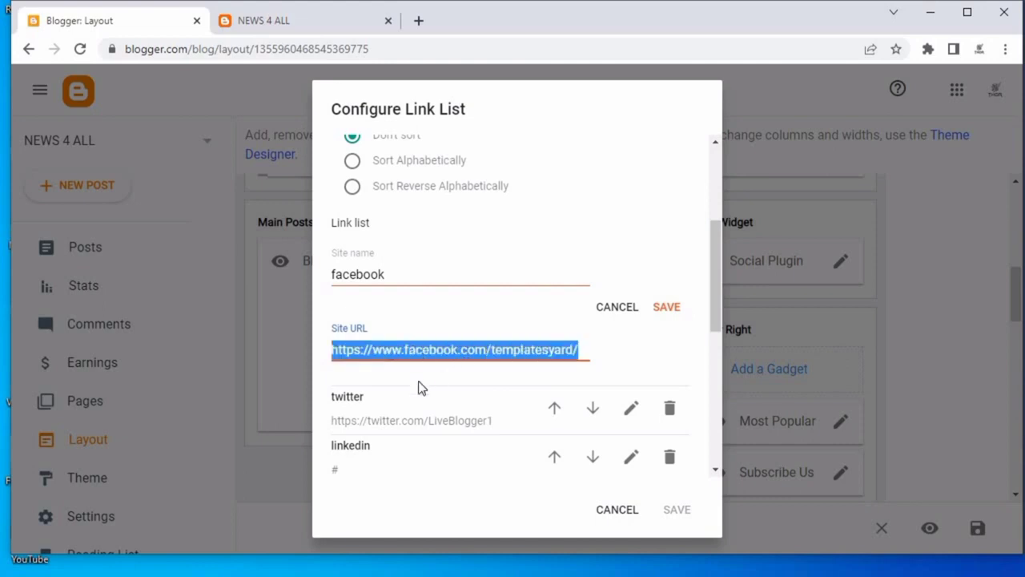
type("#")
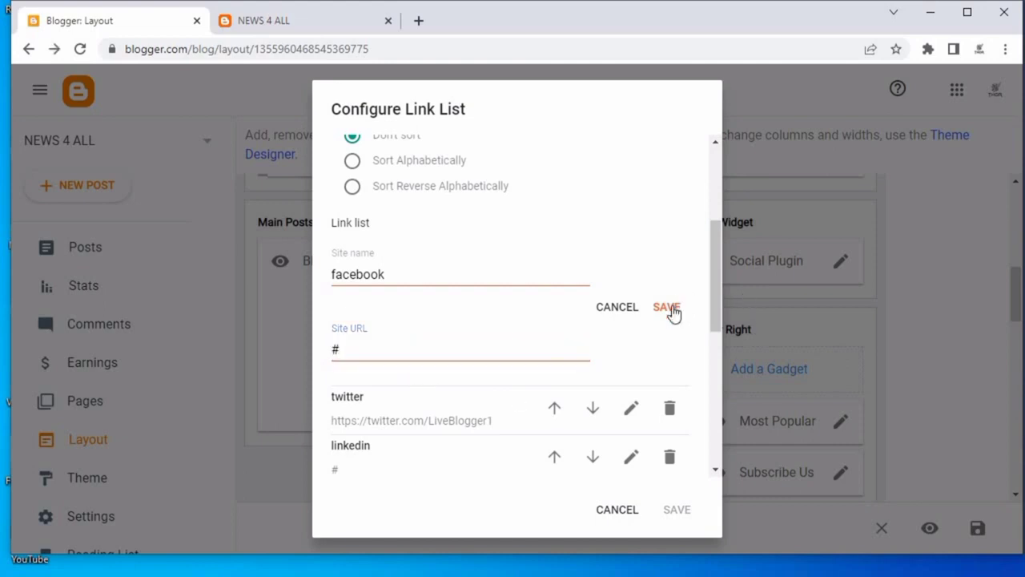
left_click(670, 309)
left_click(631, 309)
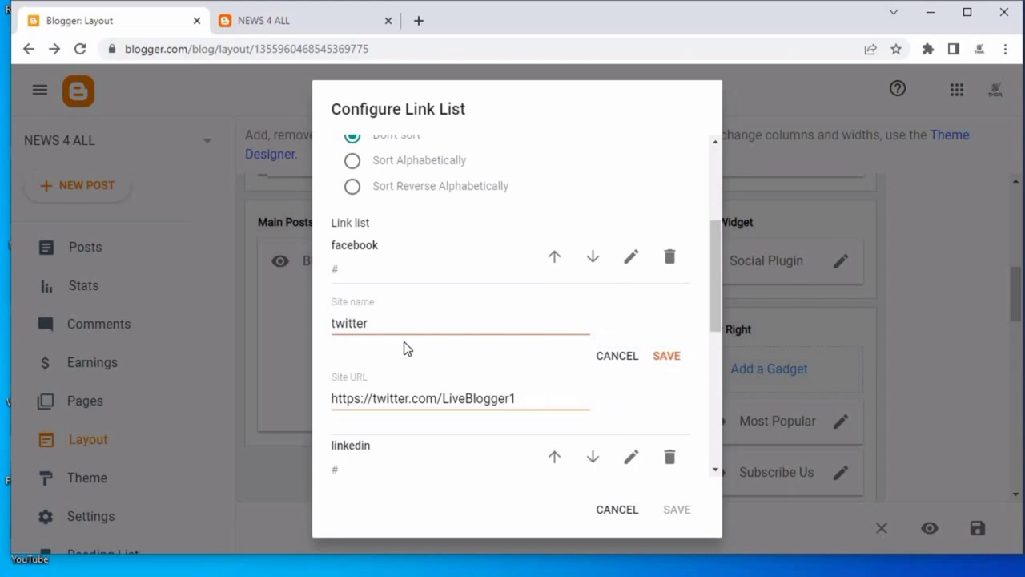
Set the twitter link's URL in the Social Plugin list to #.
triple_click(410, 398)
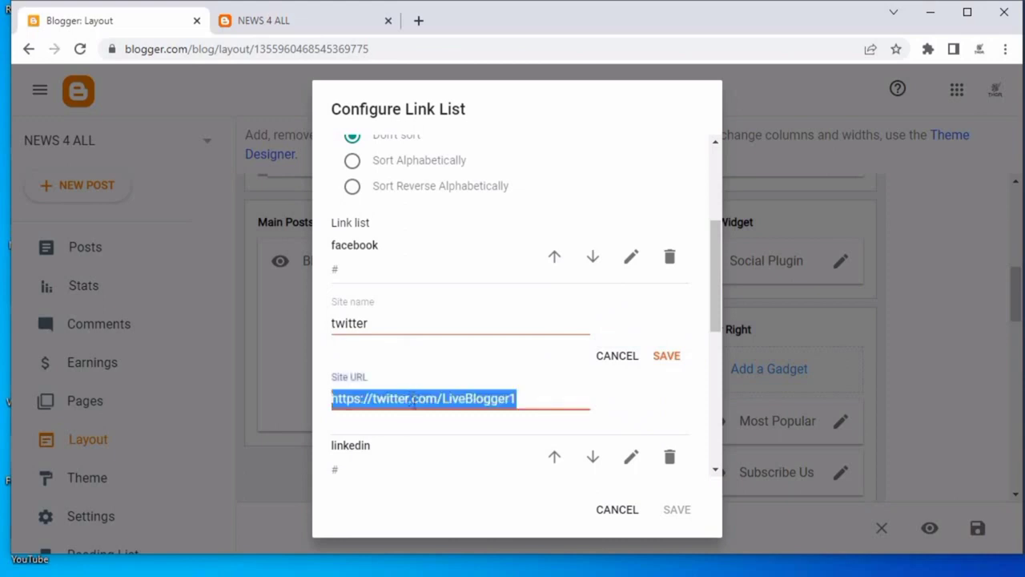
type("#")
left_click(668, 355)
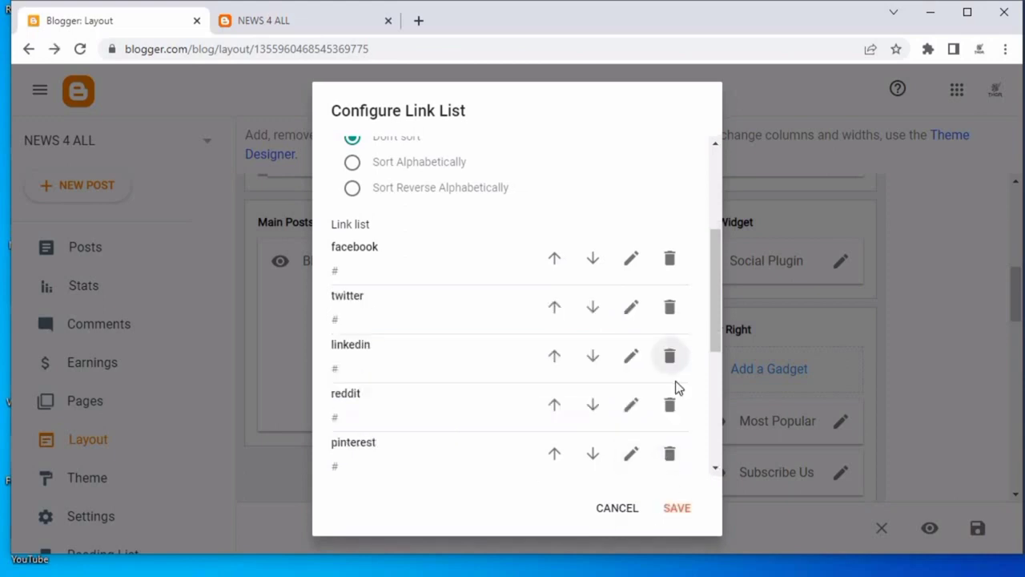
Delete the instagram, youtube, whatsapp and skype links from the Social Plugin and save it.
scroll(675, 381, "down", 4)
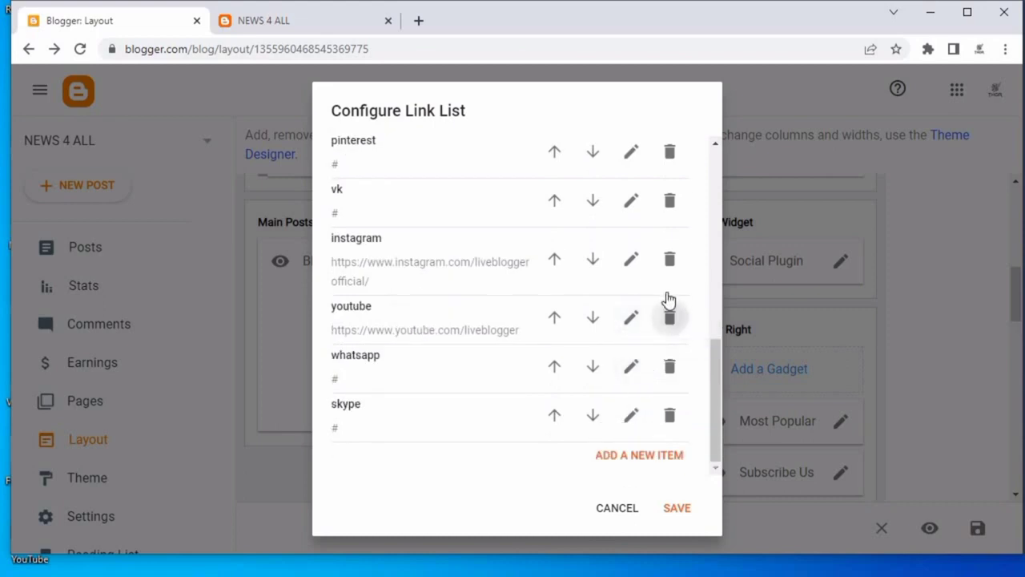
left_click(669, 317)
left_click(670, 309)
left_click(637, 365)
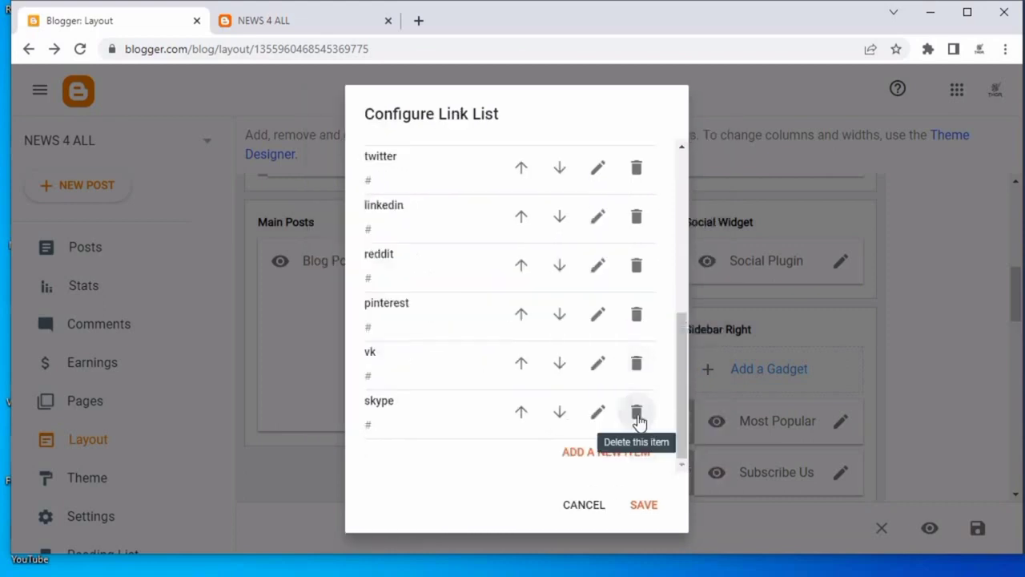
left_click(637, 412)
left_click(644, 503)
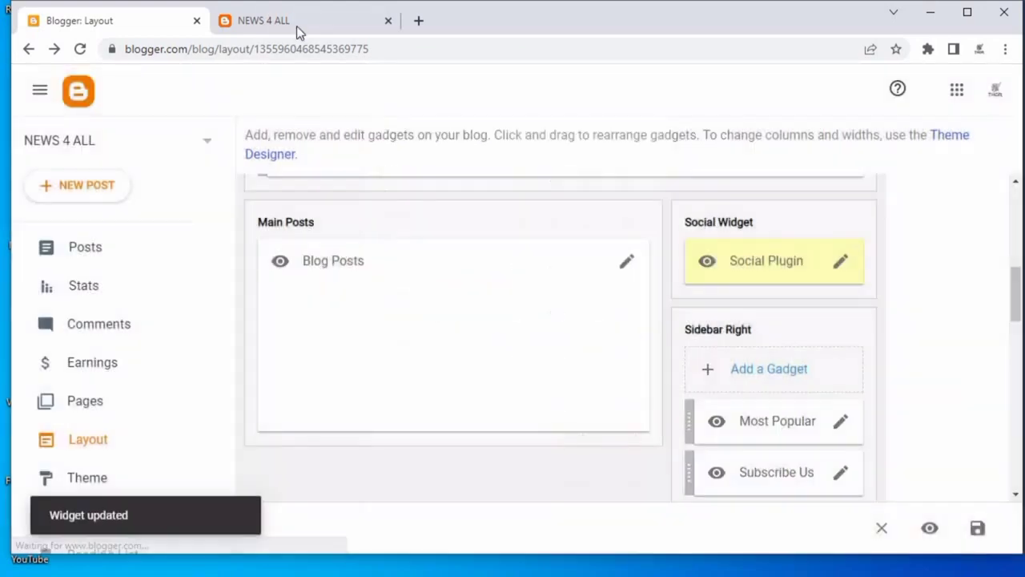
Reload the blog's page to preview the social icons.
left_click(296, 24)
right_click(593, 134)
left_click(615, 172)
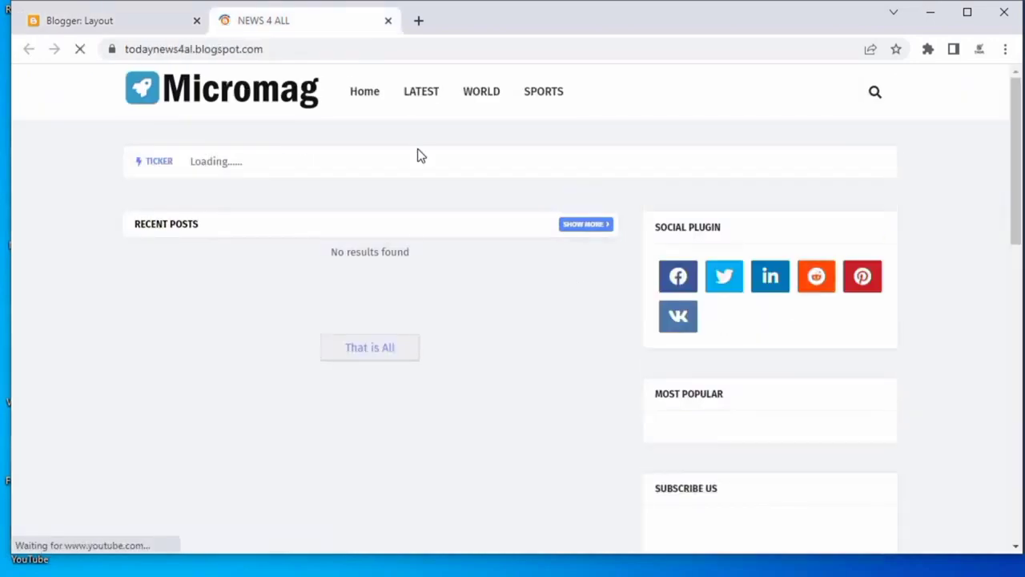
Delete the pinterest link from the Social Plugin list and save the gadget.
left_click(69, 24)
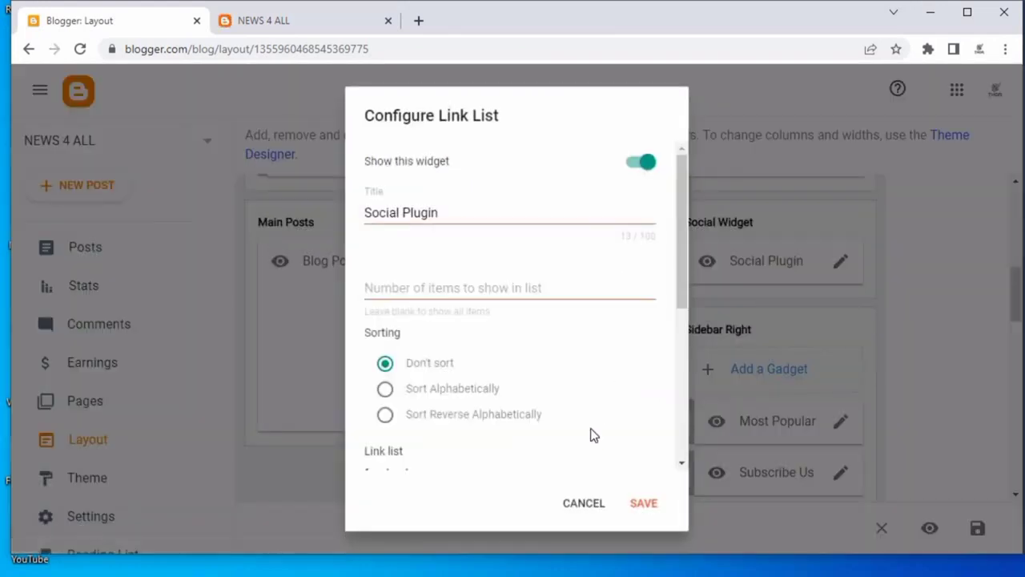
scroll(590, 434, "down", 3)
left_click(650, 439)
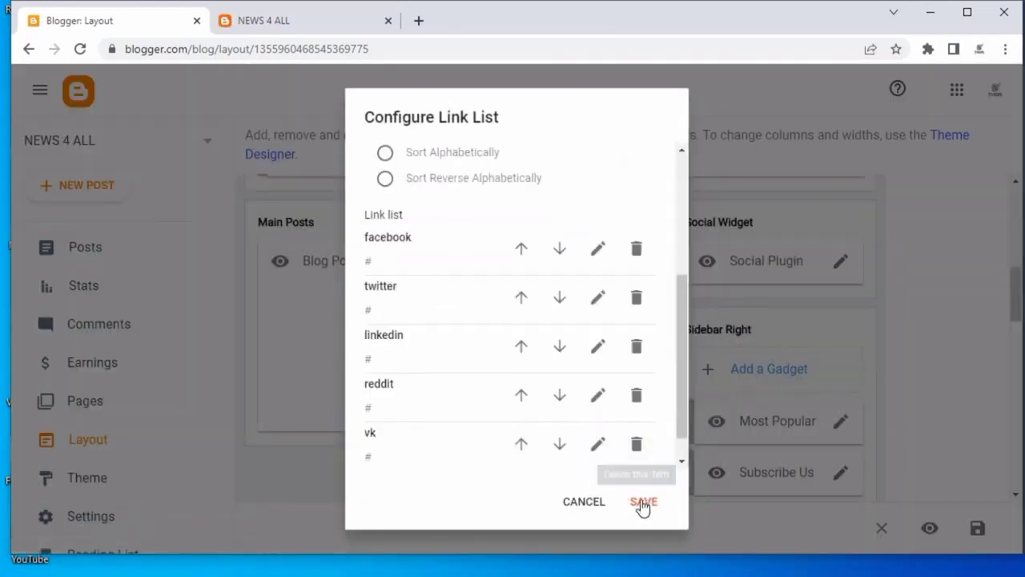
left_click(643, 503)
Reload the blog's page to check the social icons.
left_click(335, 18)
right_click(519, 115)
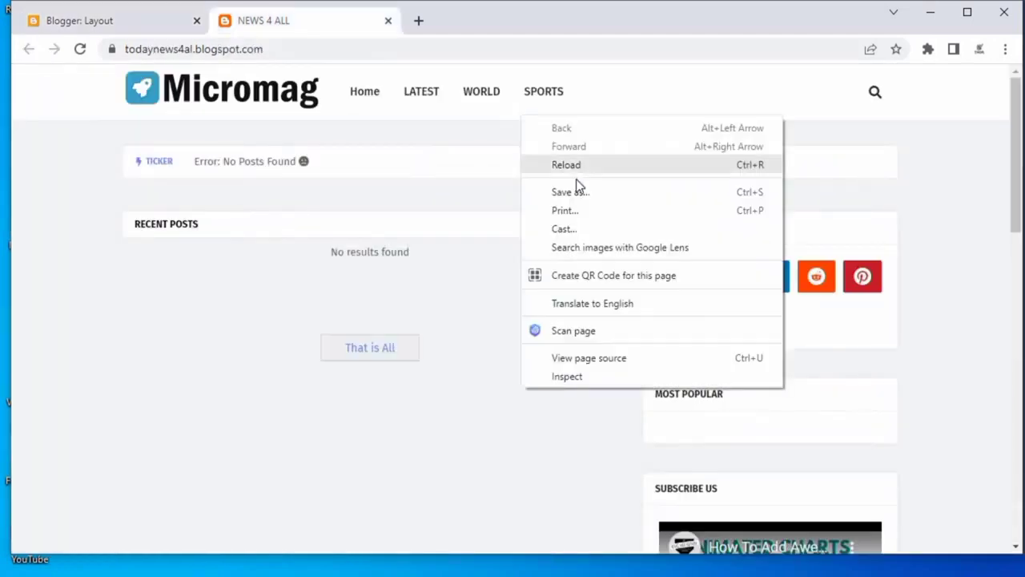
left_click(573, 172)
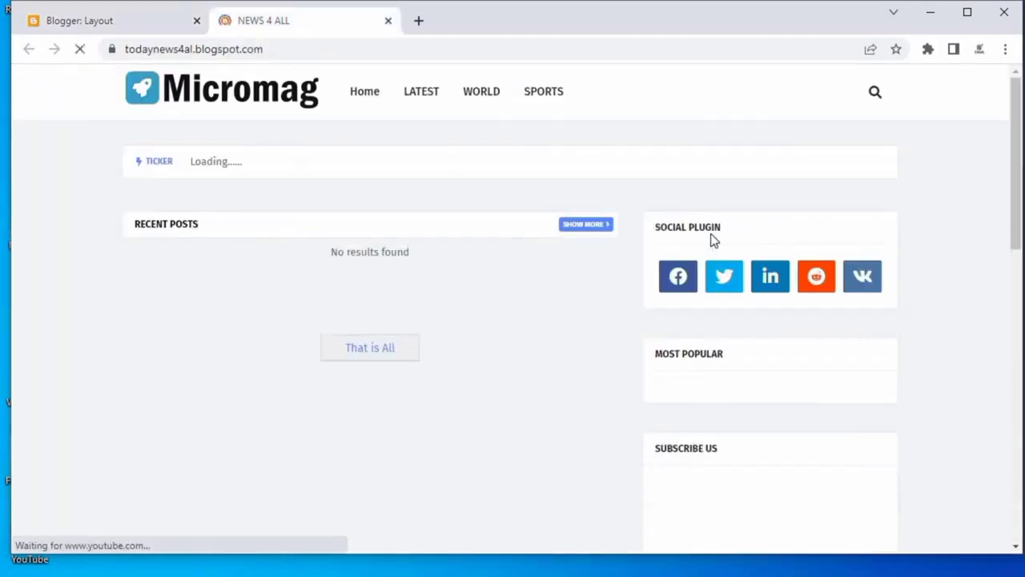
Open the Most Popular gadget's settings, review them, and close without changes.
left_click(116, 20)
scroll(861, 377, "down", 1)
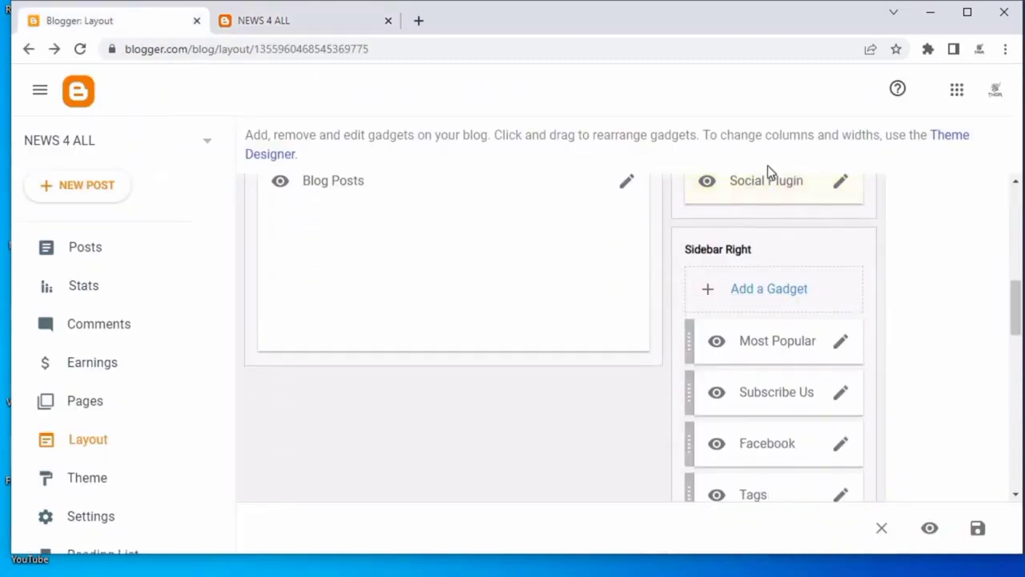
scroll(830, 312, "up", 1)
scroll(842, 323, "down", 3)
scroll(852, 288, "up", 2)
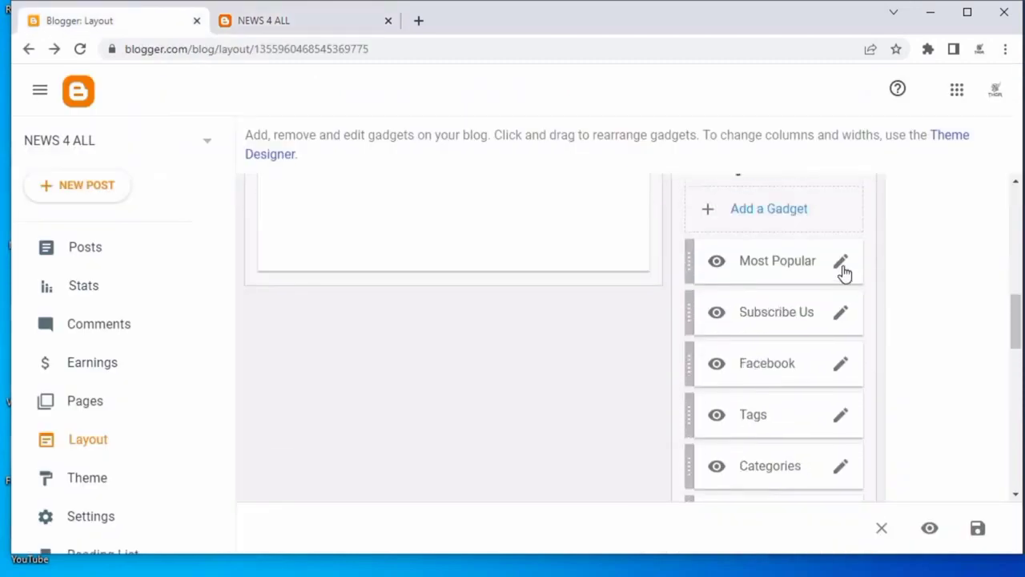
left_click(841, 267)
scroll(487, 336, "down", 2)
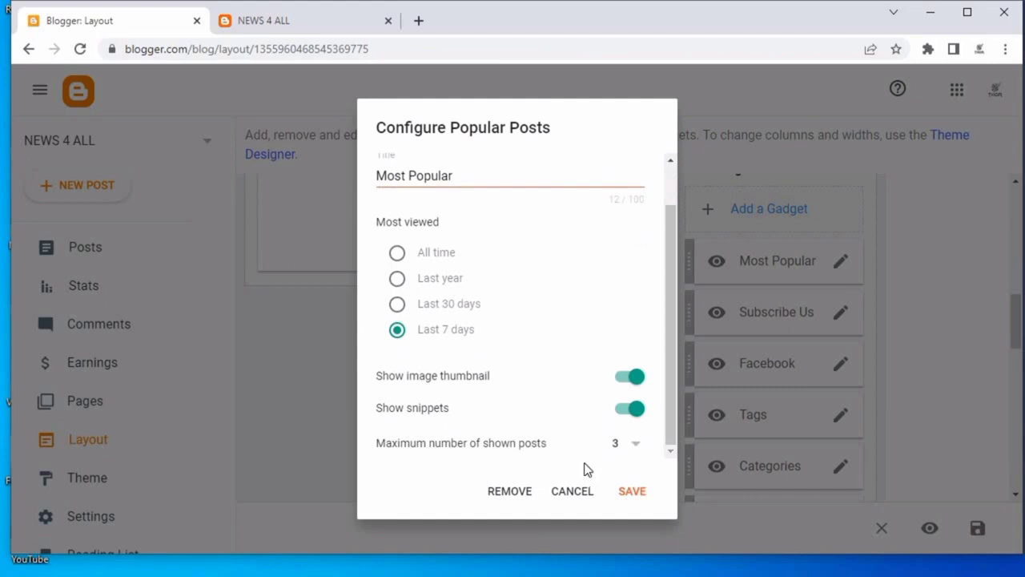
left_click(585, 502)
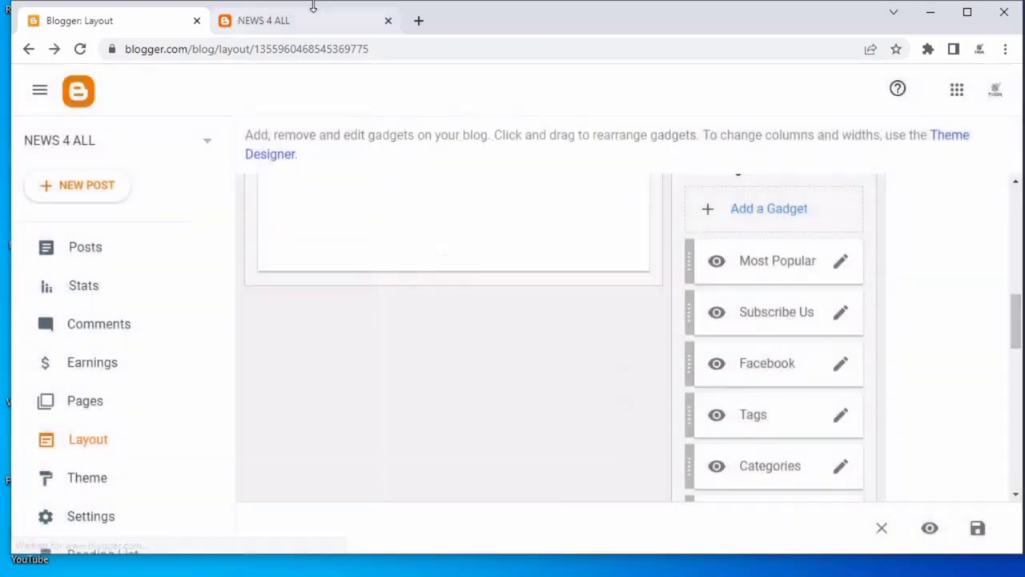
Scroll through the blog's sidebar gadgets on the live page.
left_click(315, 31)
scroll(967, 355, "down", 7)
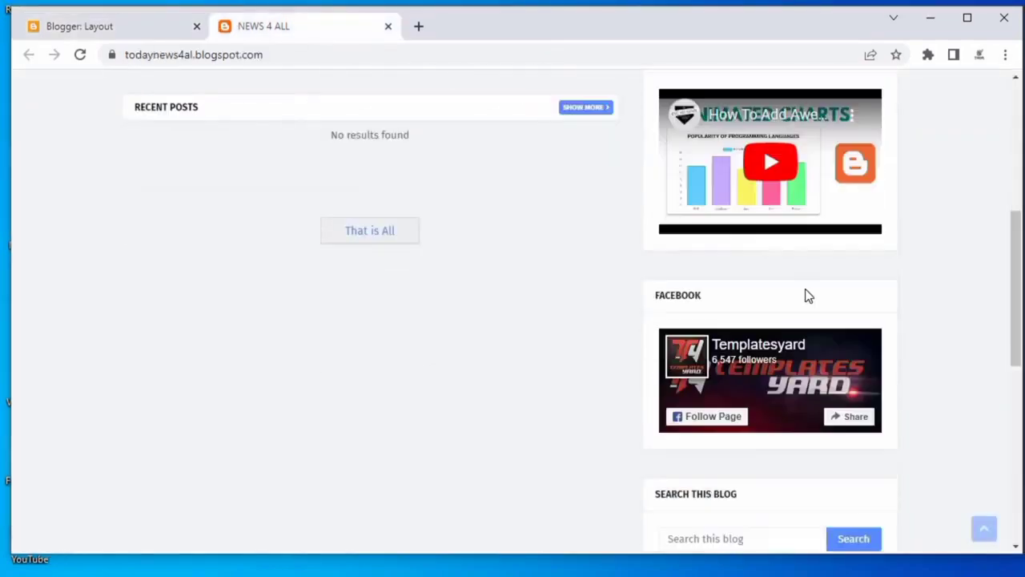
scroll(779, 201, "up", 1)
scroll(853, 437, "down", 1)
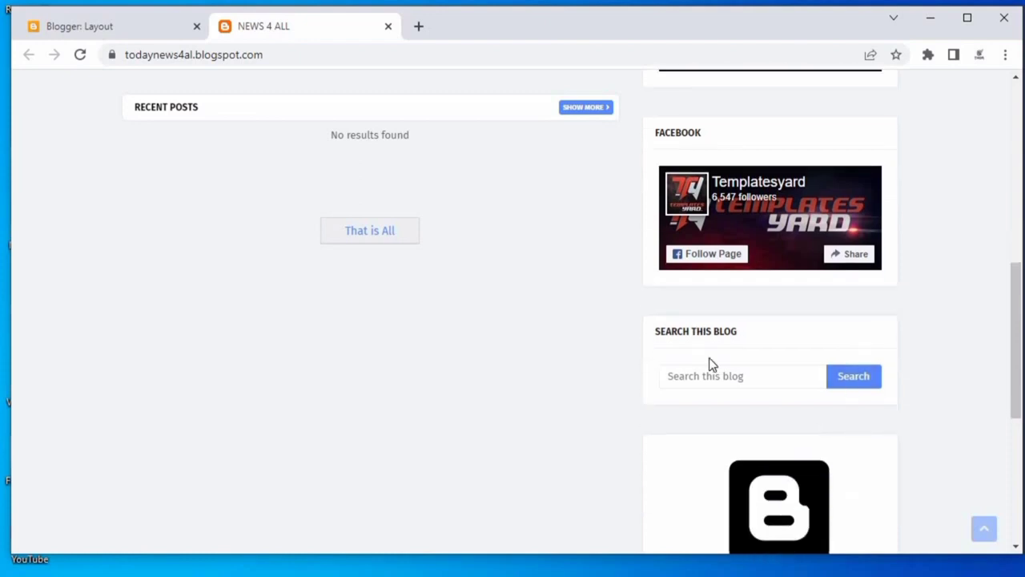
scroll(710, 361, "up", 1)
Clear all content from the Facebook gadget and save it.
left_click(83, 22)
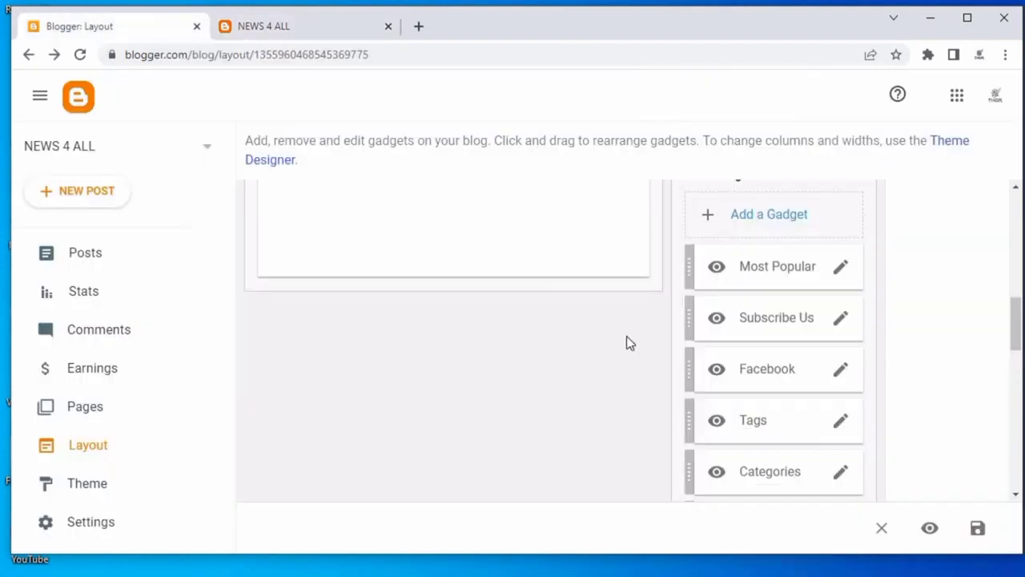
left_click(840, 370)
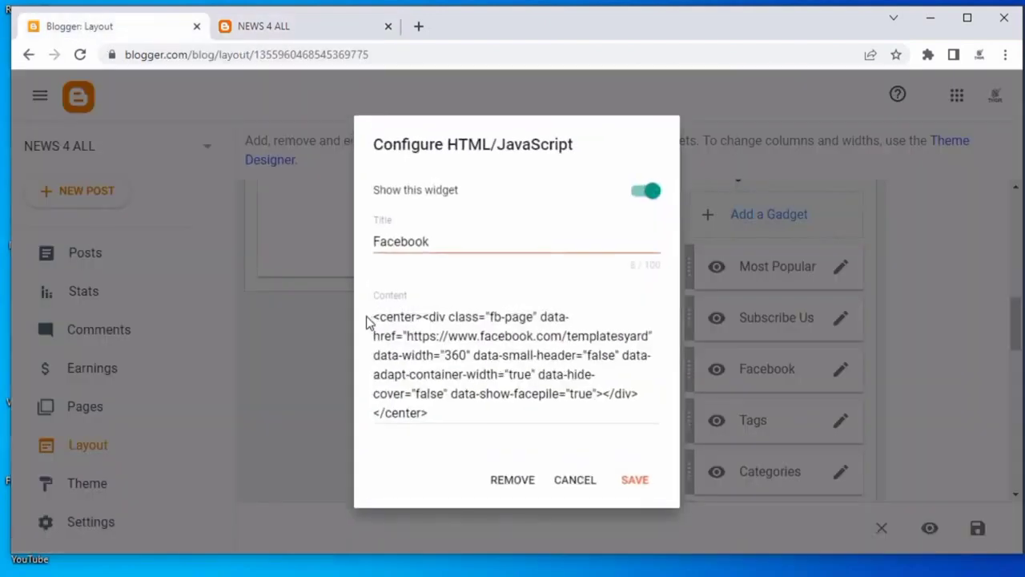
left_click_drag(377, 318, 435, 414)
key("BackSpace")
left_click(624, 433)
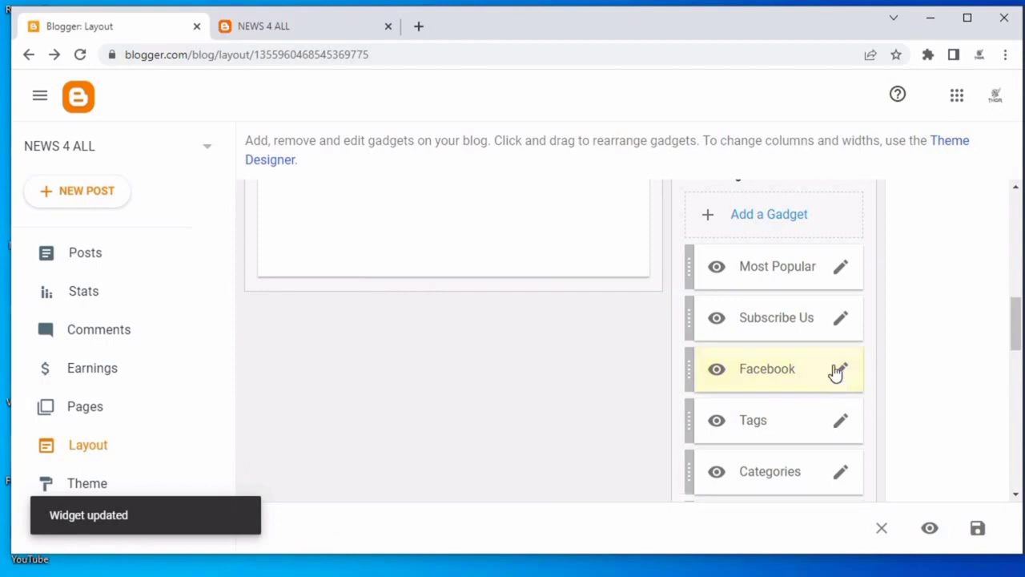
Hide the Facebook gadget and delete the Subscribe Us gadget from the sidebar.
left_click(839, 373)
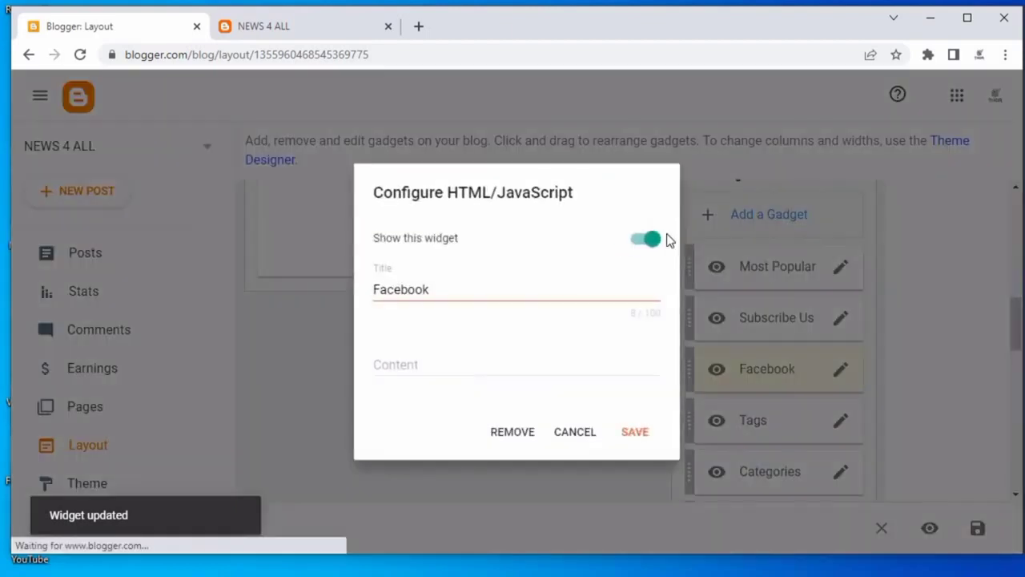
left_click(648, 433)
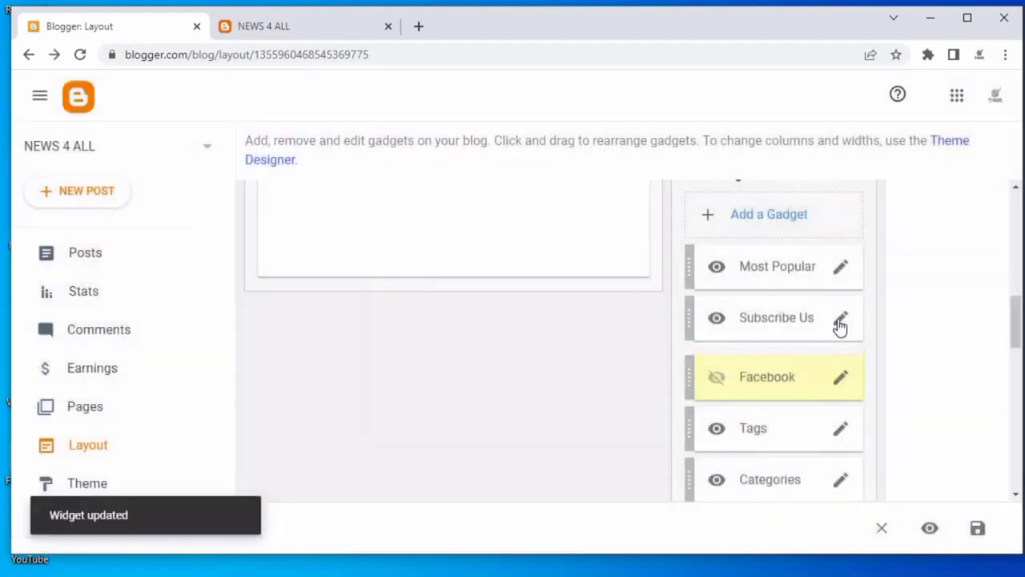
left_click(839, 320)
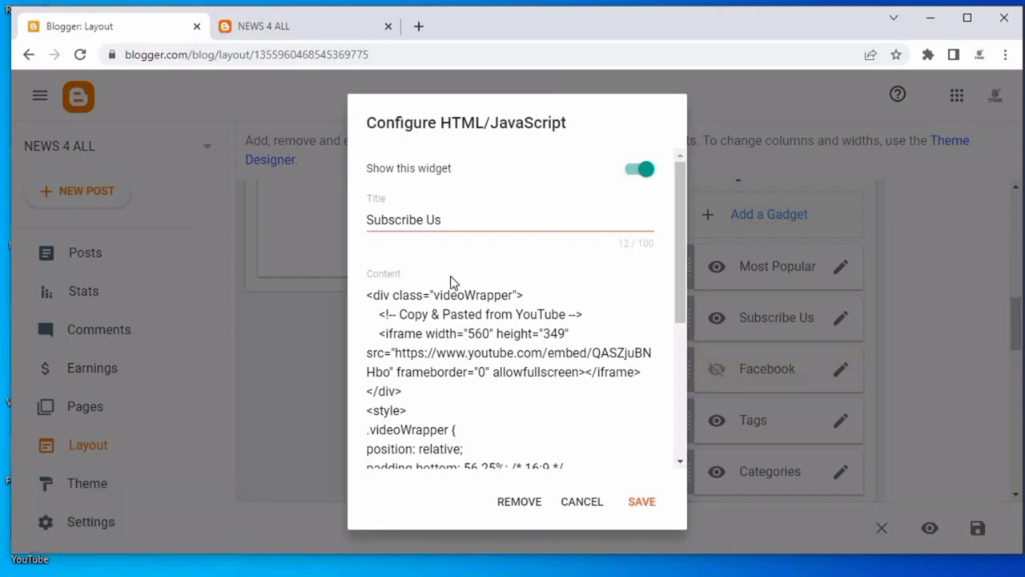
left_click(506, 516)
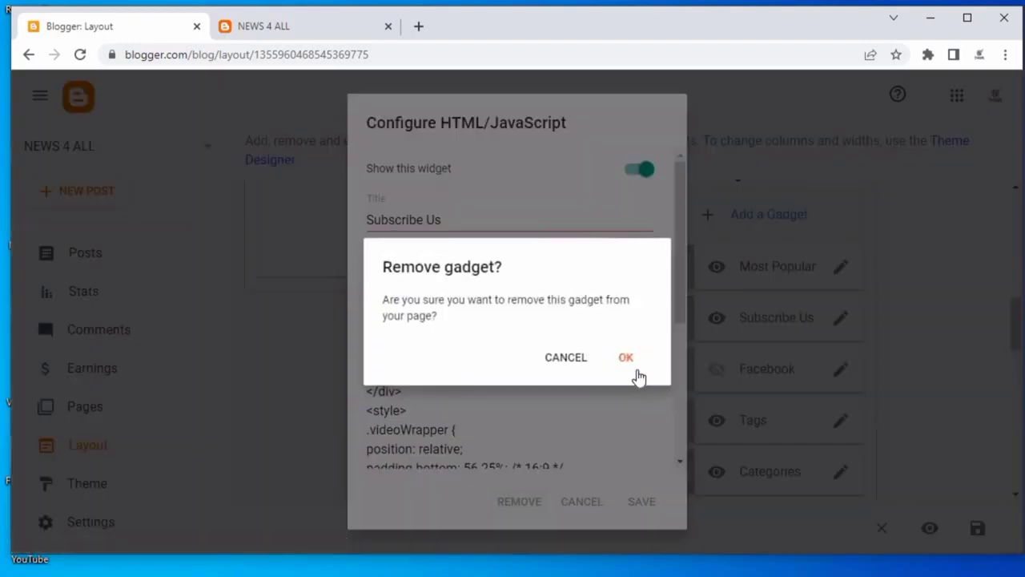
left_click(626, 361)
Reload the live blog and look over its sidebar and footer gadgets.
scroll(840, 424, "down", 3)
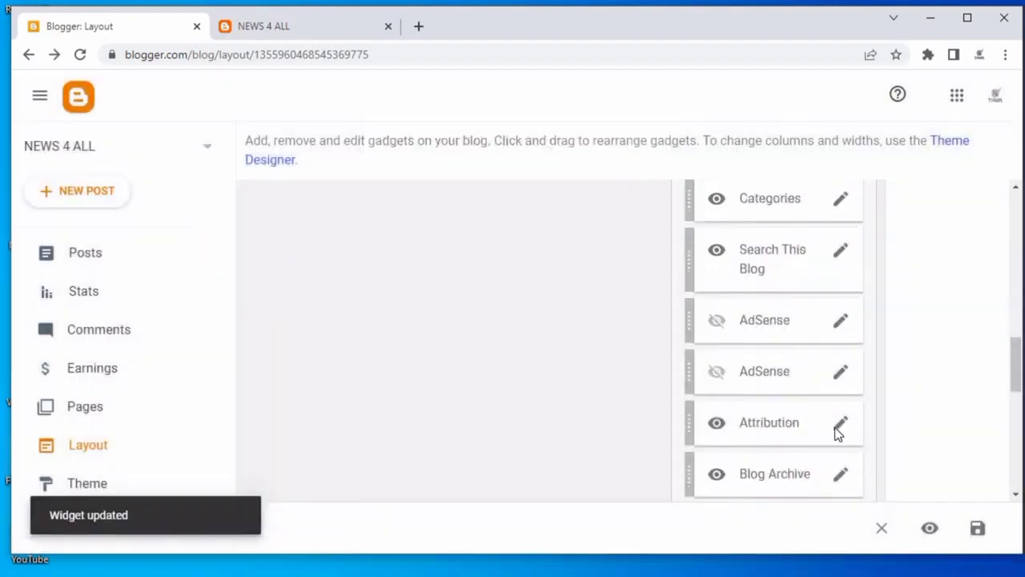
scroll(801, 385, "down", 5)
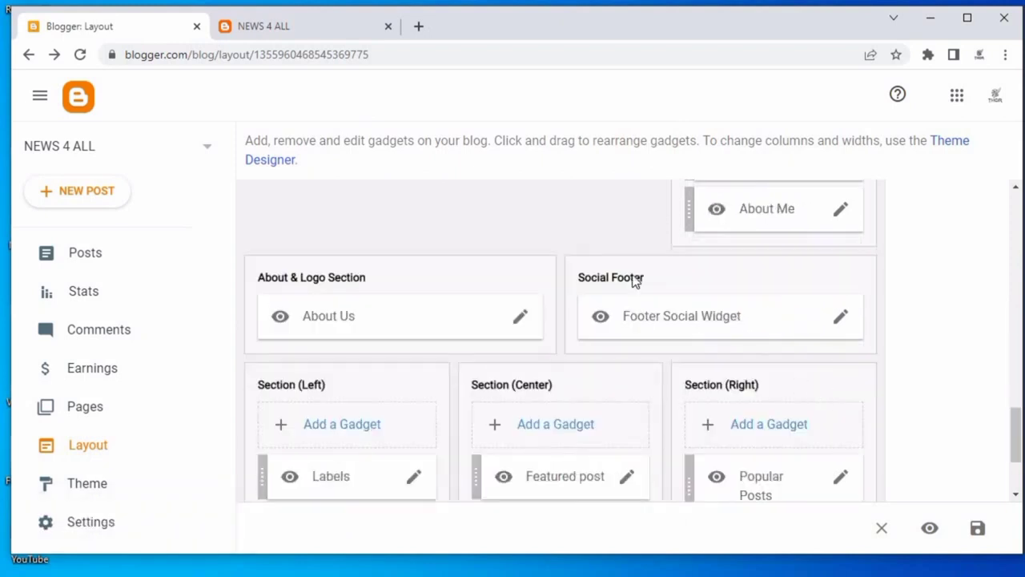
left_click(337, 27)
scroll(857, 341, "down", 2)
scroll(857, 341, "up", 2)
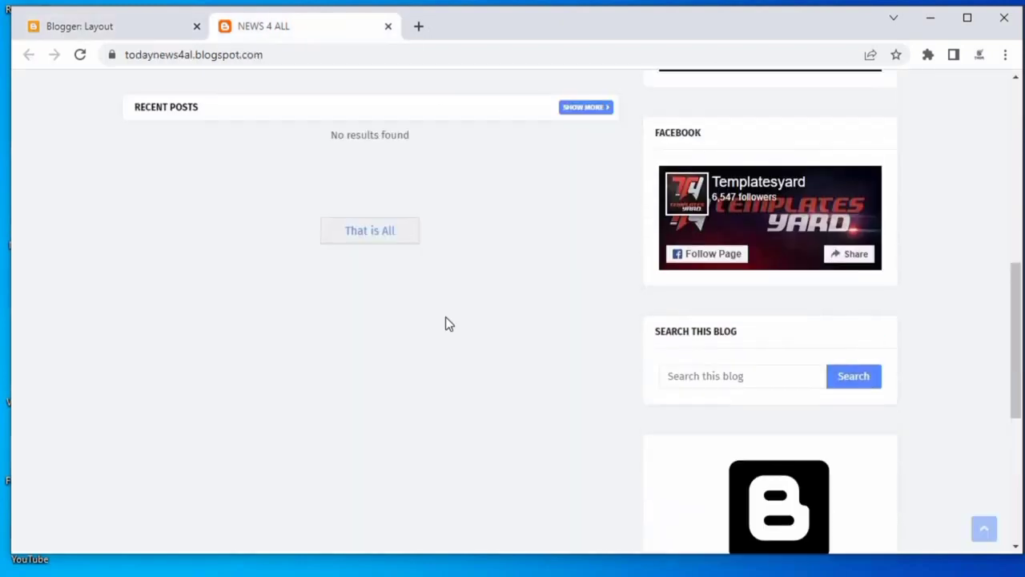
right_click(446, 320)
left_click(546, 366)
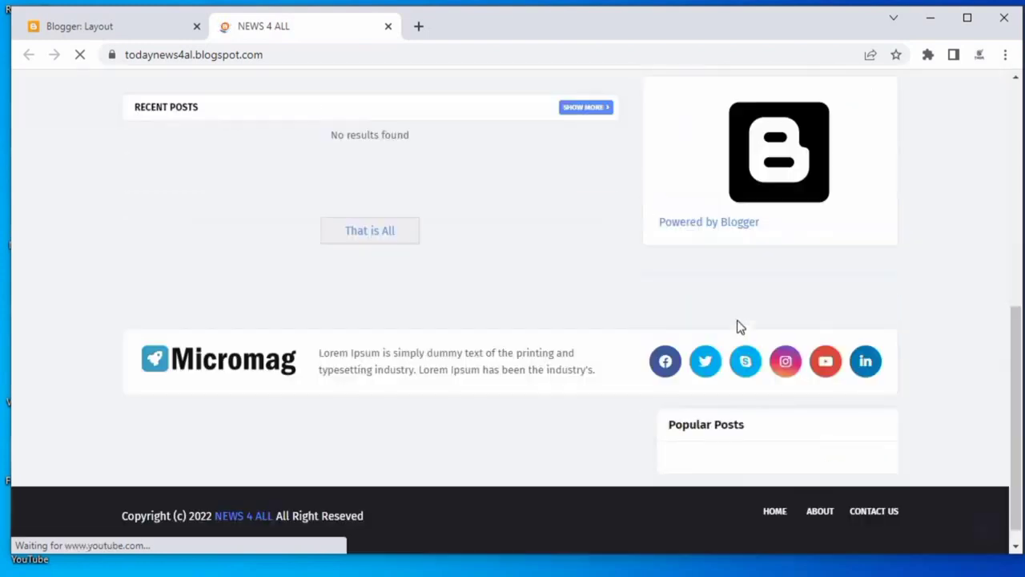
scroll(918, 280, "up", 5)
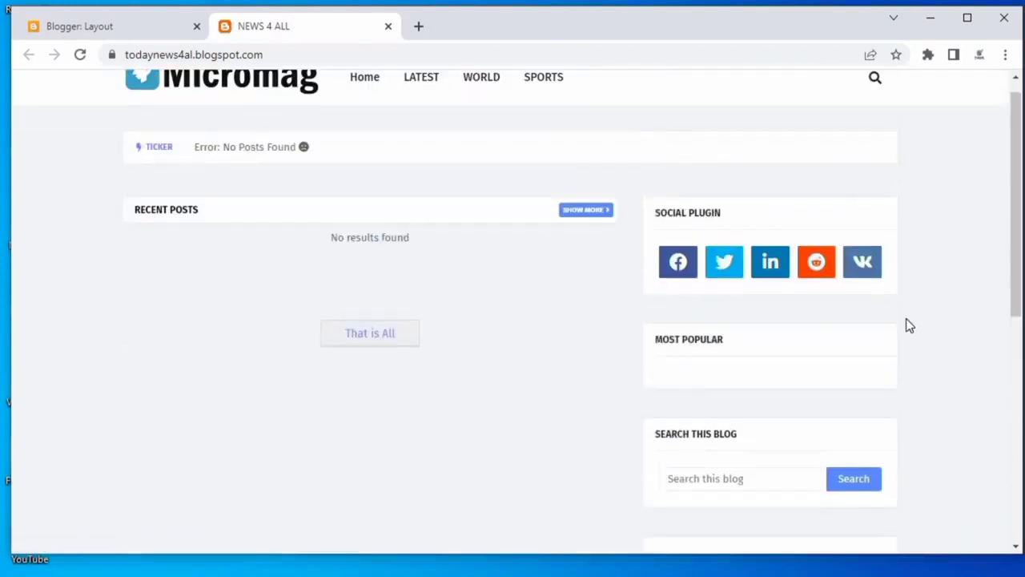
scroll(908, 325, "down", 4)
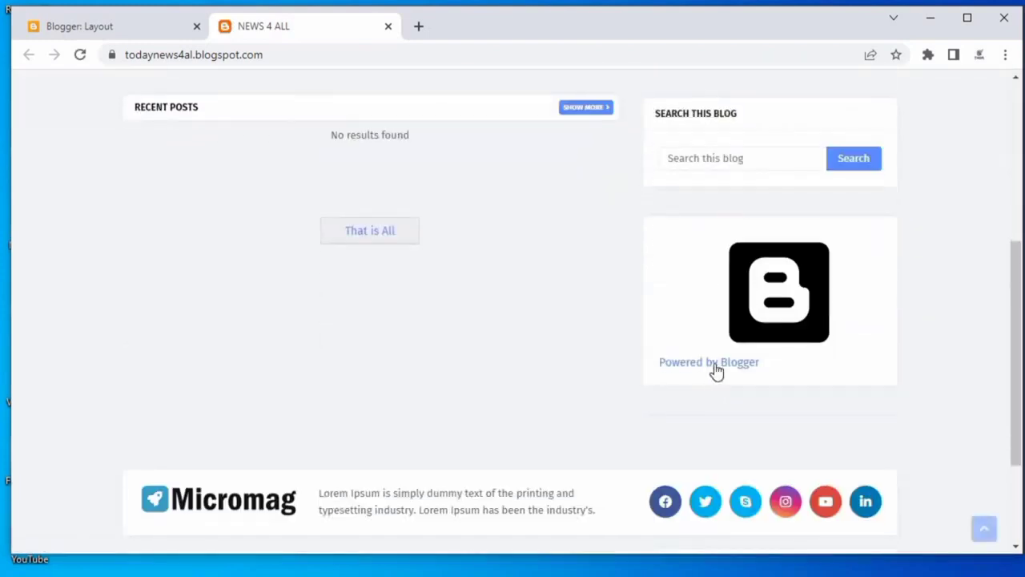
left_click(96, 32)
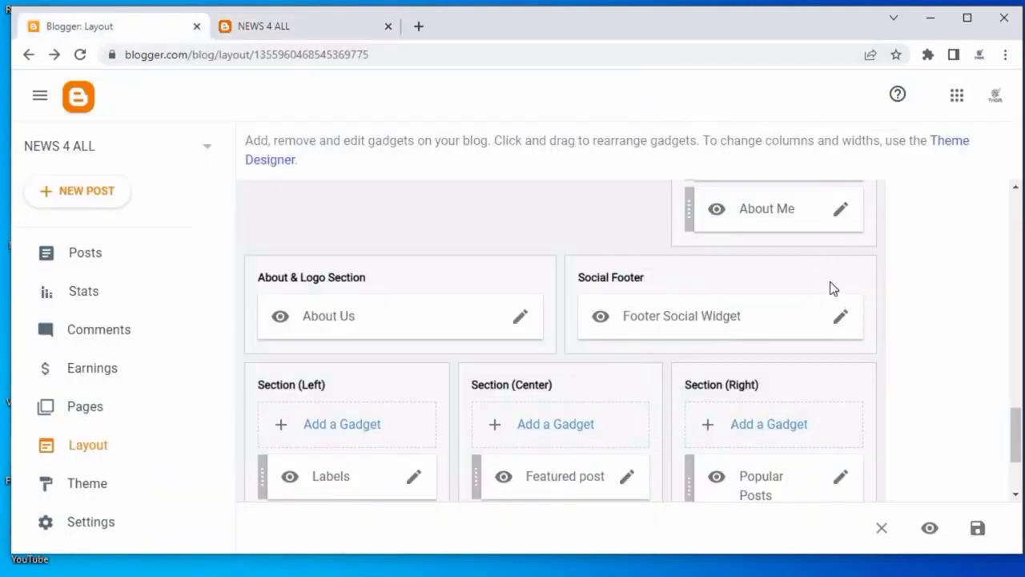
Open the Blog Archive gadget's settings, review them, and close without changes.
scroll(827, 296, "up", 7)
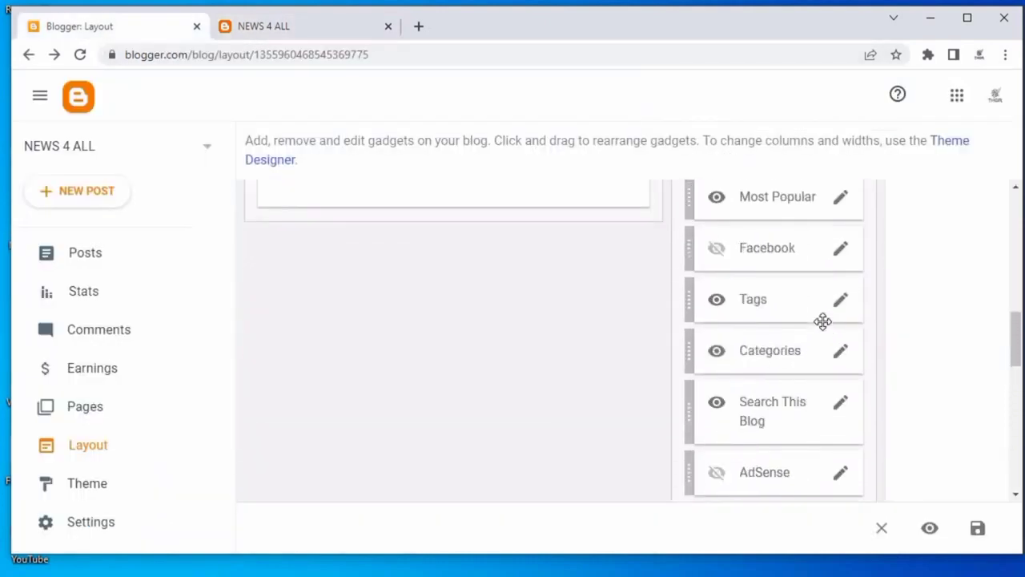
scroll(822, 321, "up", 2)
scroll(810, 334, "down", 9)
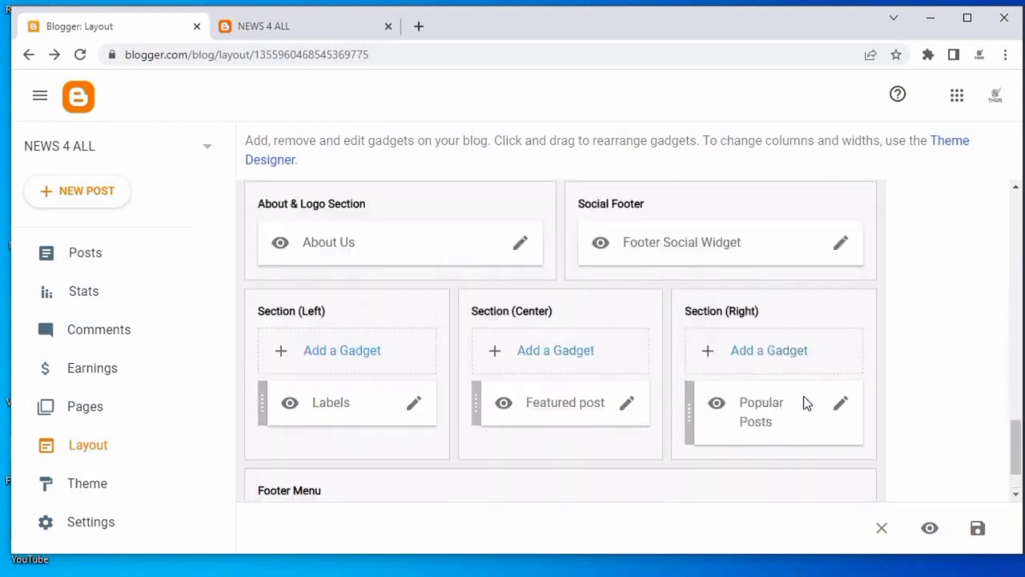
scroll(803, 395, "up", 6)
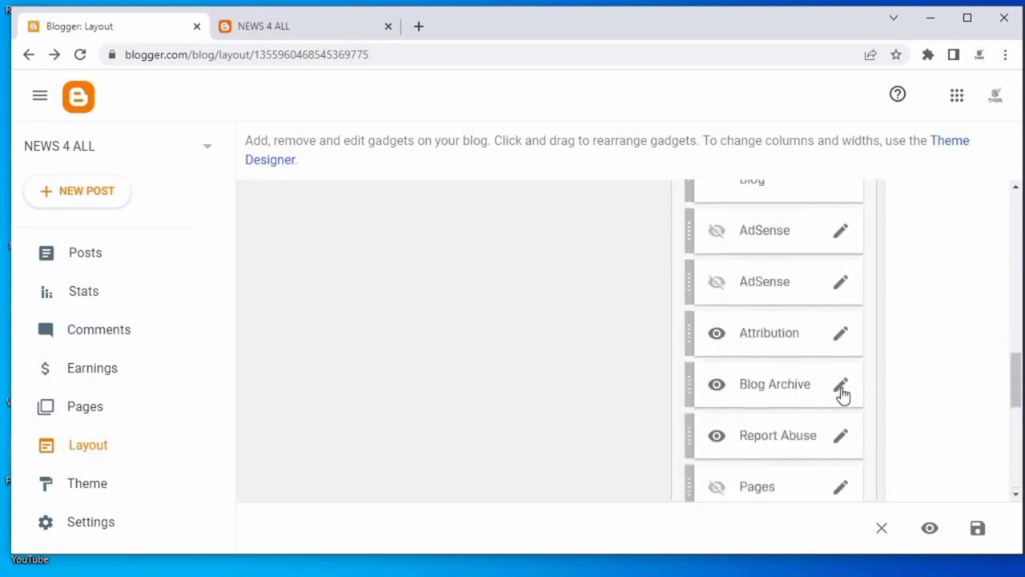
left_click(839, 385)
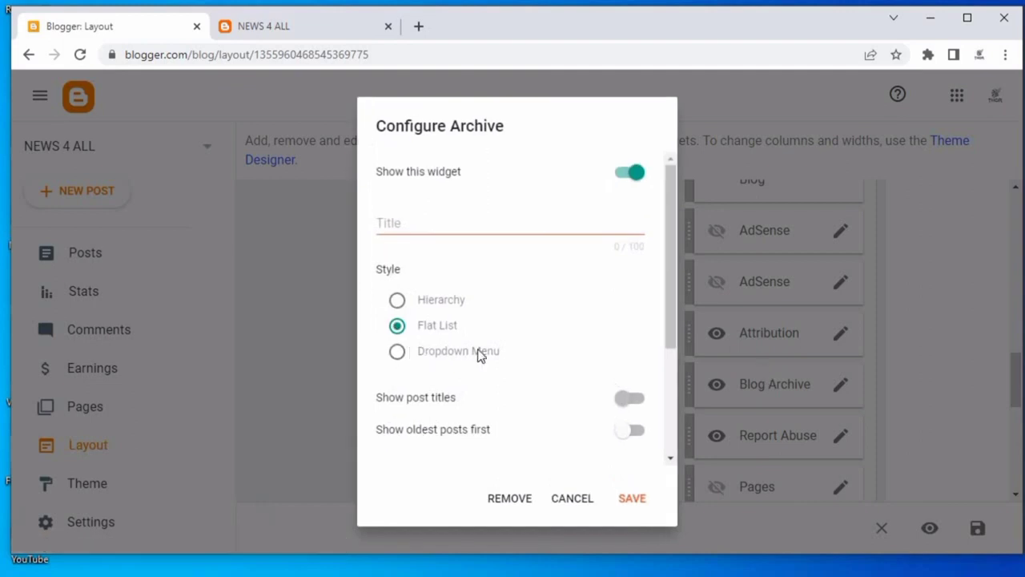
scroll(513, 373, "down", 2)
left_click(570, 498)
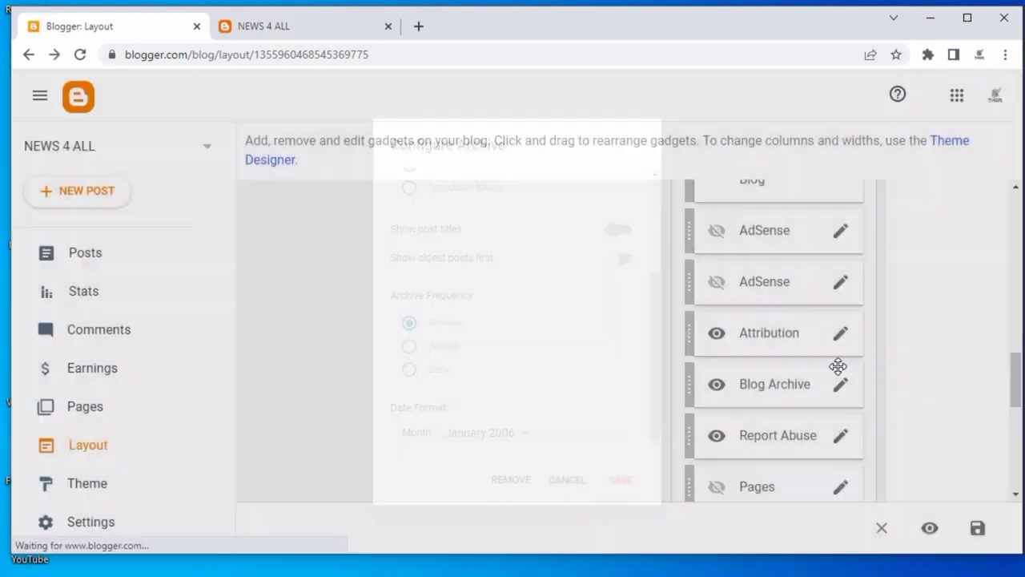
Examine the footer's About section text on the live blog page.
scroll(433, 356, "down", 3)
scroll(494, 345, "down", 1)
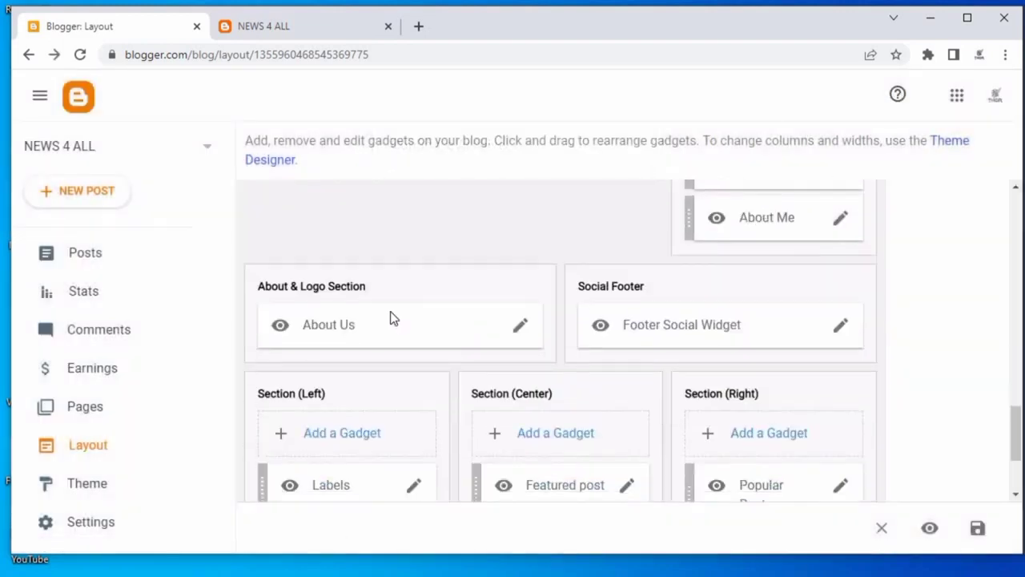
left_click(275, 32)
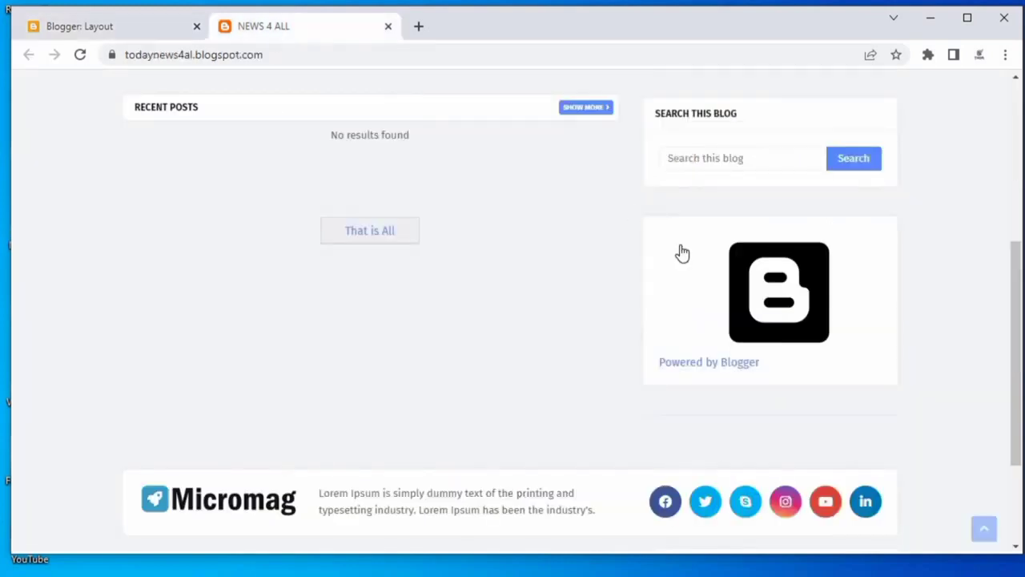
scroll(716, 296, "down", 1)
scroll(729, 299, "up", 1)
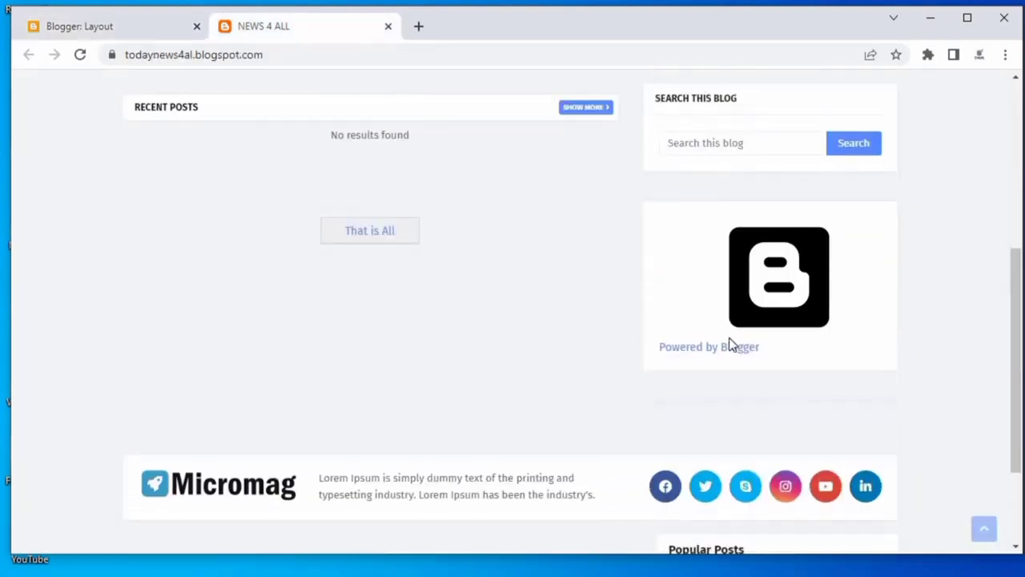
scroll(727, 343, "down", 1)
left_click_drag(402, 399, 578, 434)
left_click(555, 444)
left_click(79, 22)
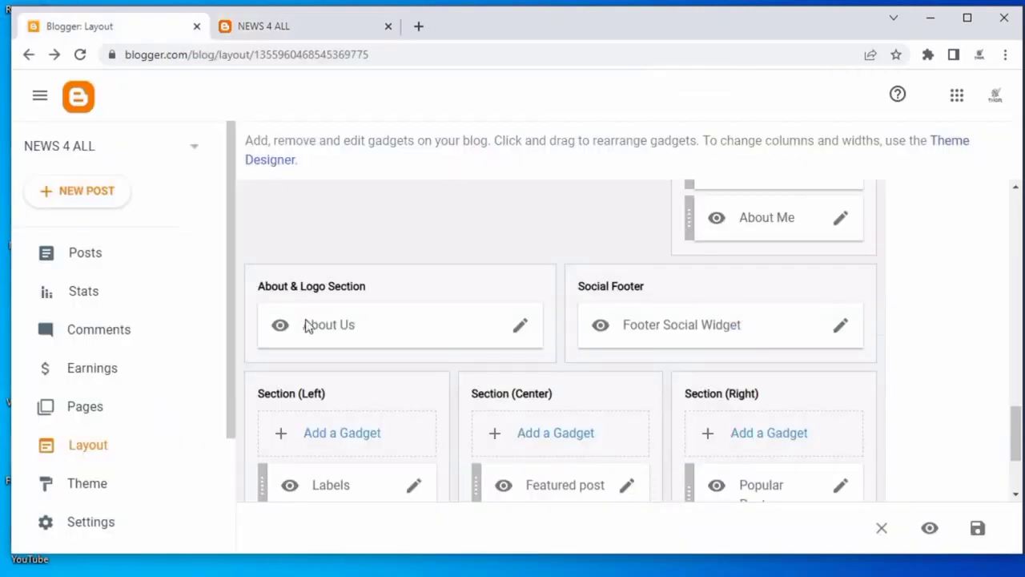
Replace the About Us gadget's caption with "NEWS $ ALL" followed by the description copied from the notes file.
left_click(522, 332)
double_click(390, 298)
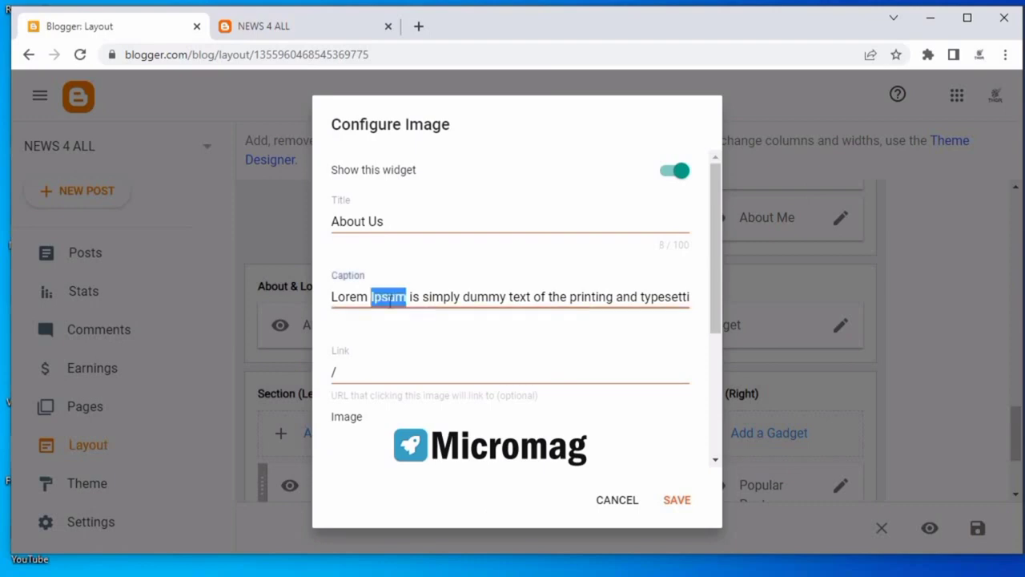
left_click(389, 298)
key("ctrl+a")
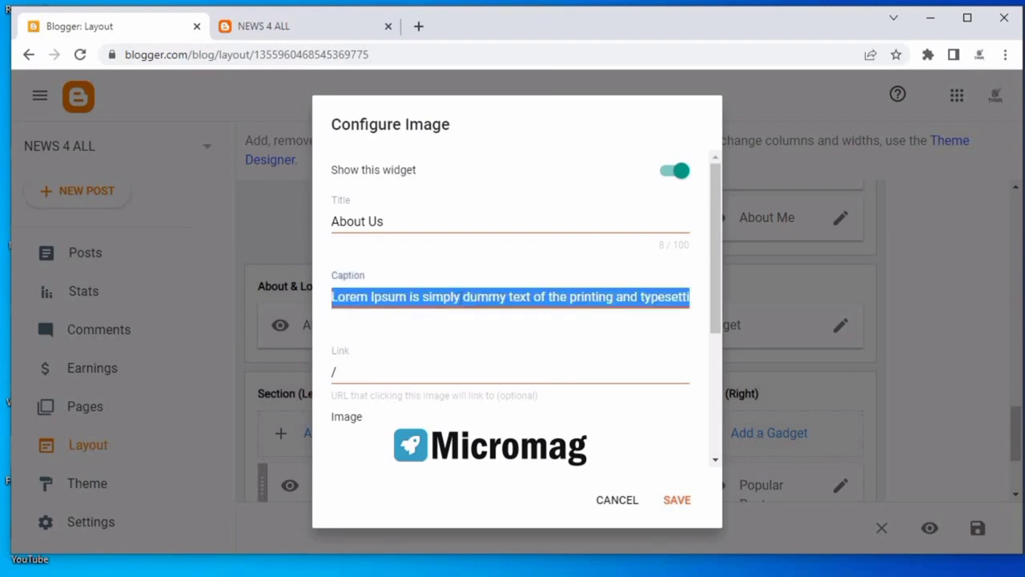
key("alt+Tab")
left_click_drag(110, 142, 424, 157)
right_click(416, 160)
left_click(459, 220)
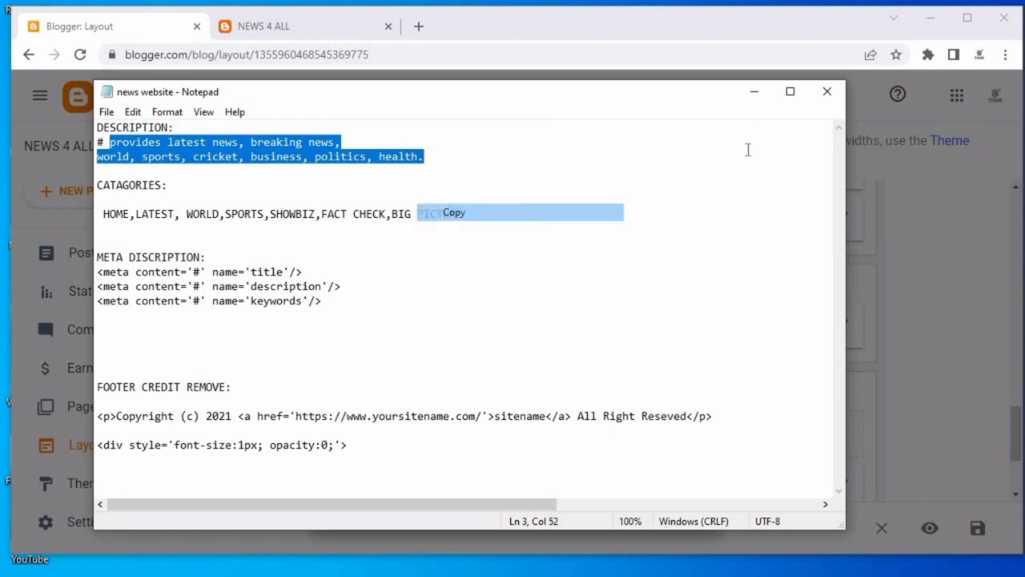
left_click(754, 97)
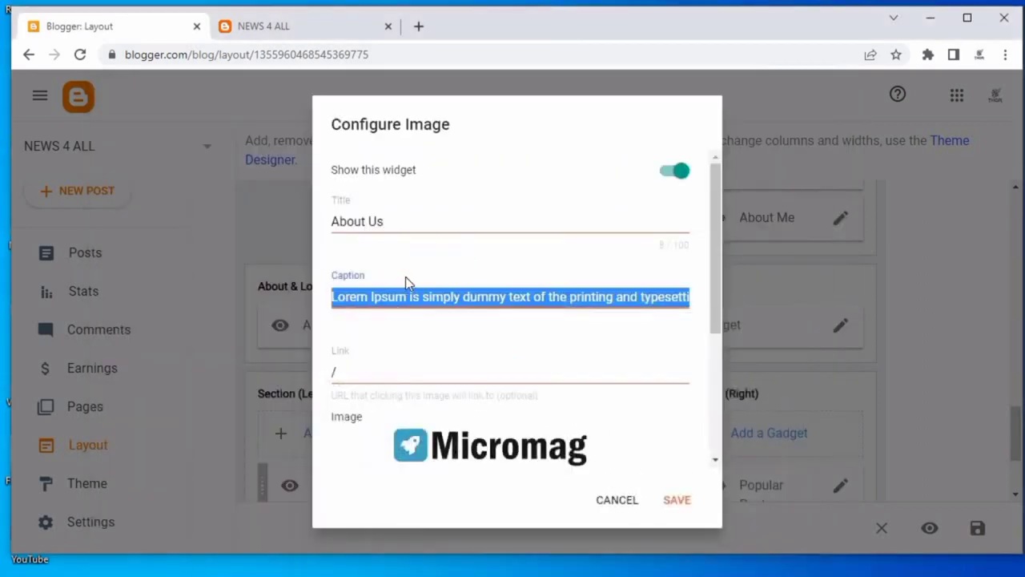
key("BackSpace")
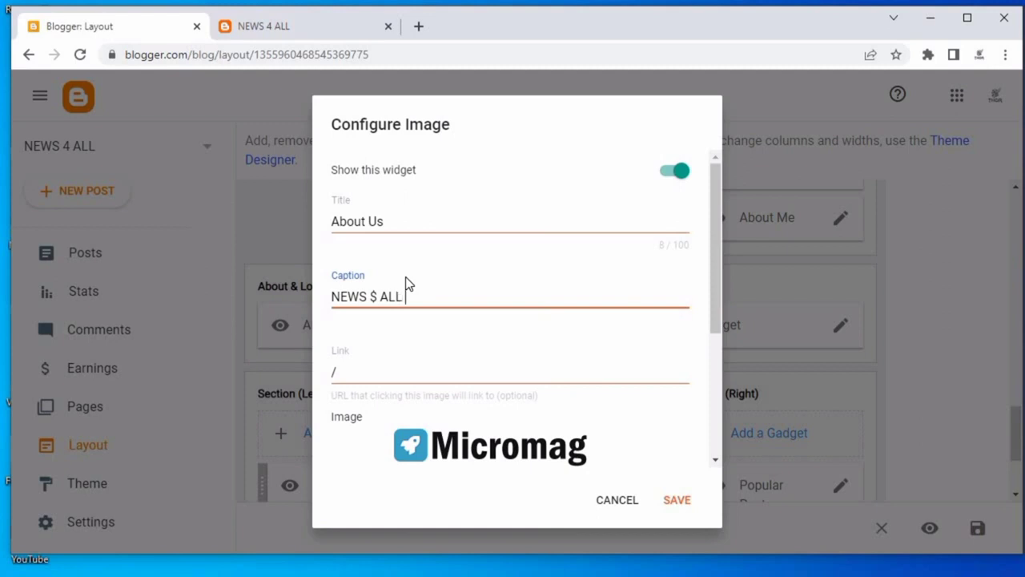
type("NEWS $ ALL")
key("ctrl+v")
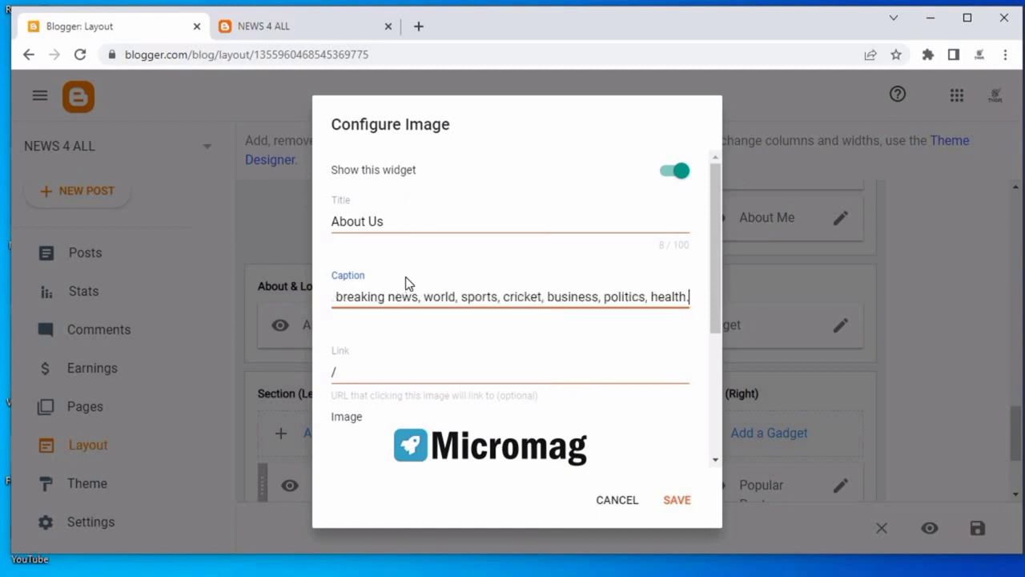
Keep the About Us image sourced from an image URL and save the gadget.
left_click(423, 366)
scroll(465, 366, "down", 2)
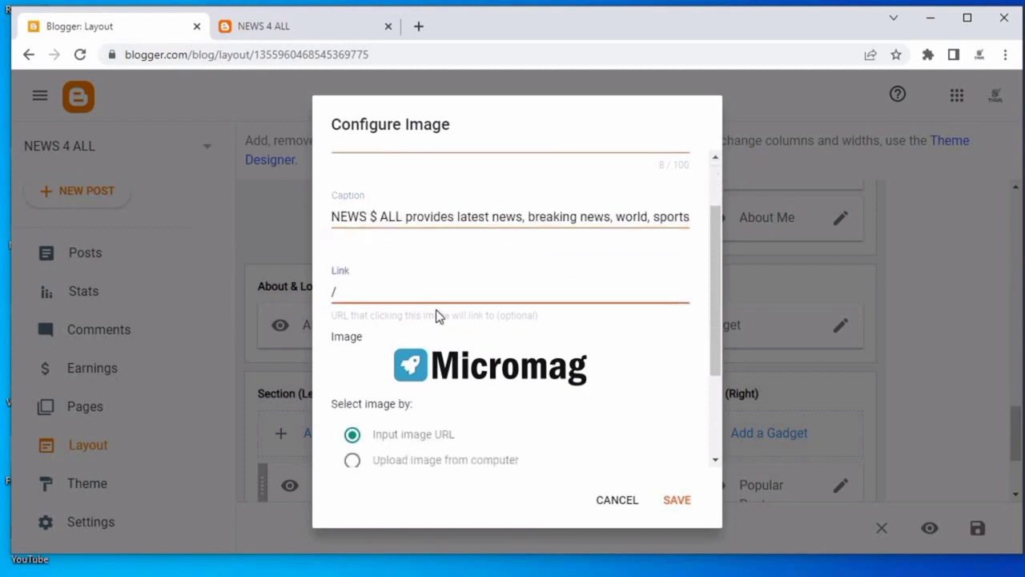
scroll(414, 284, "up", 1)
scroll(517, 396, "down", 1)
left_click(459, 377)
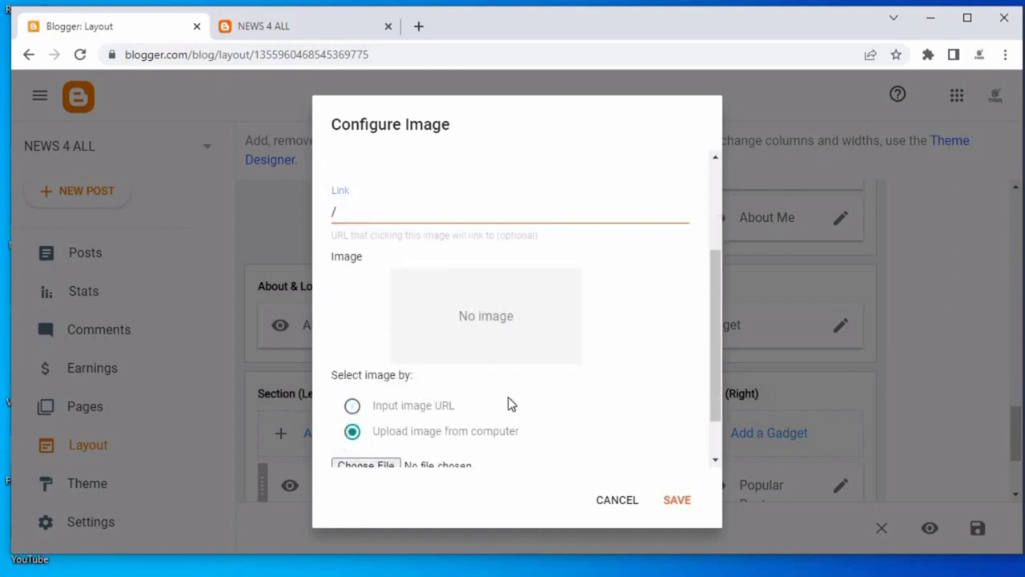
scroll(508, 396, "down", 1)
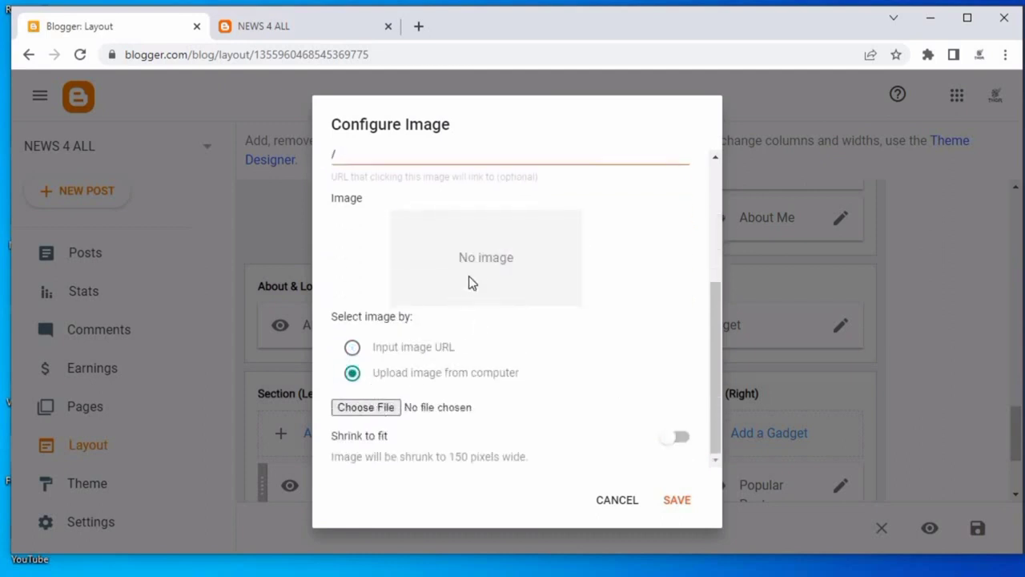
left_click(671, 498)
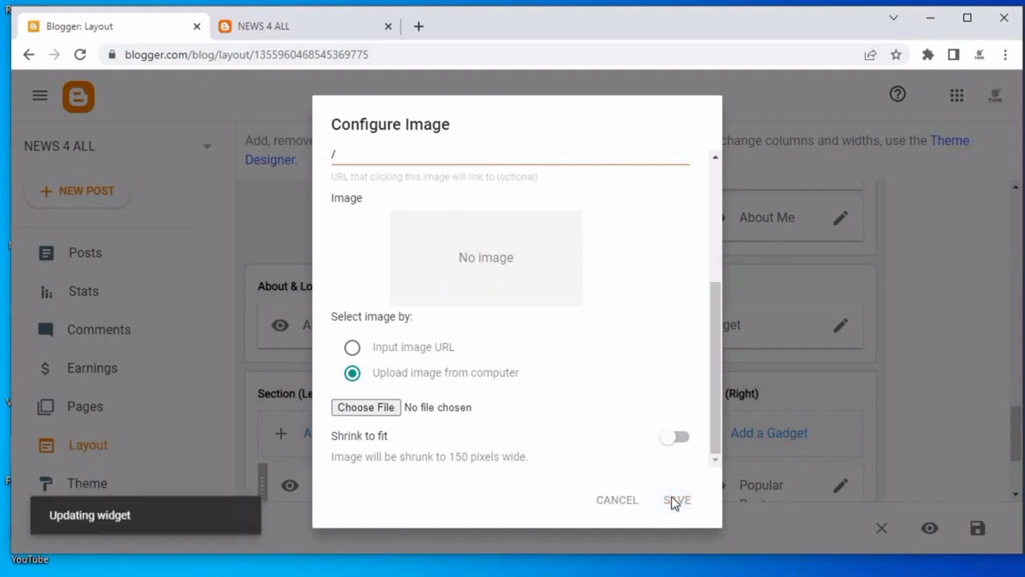
left_click(352, 348)
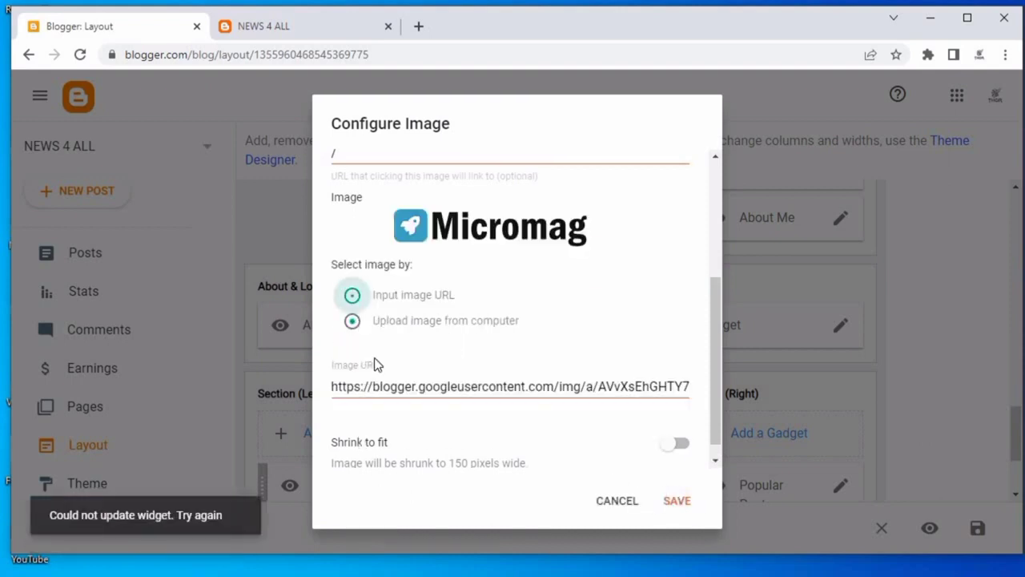
left_click(672, 503)
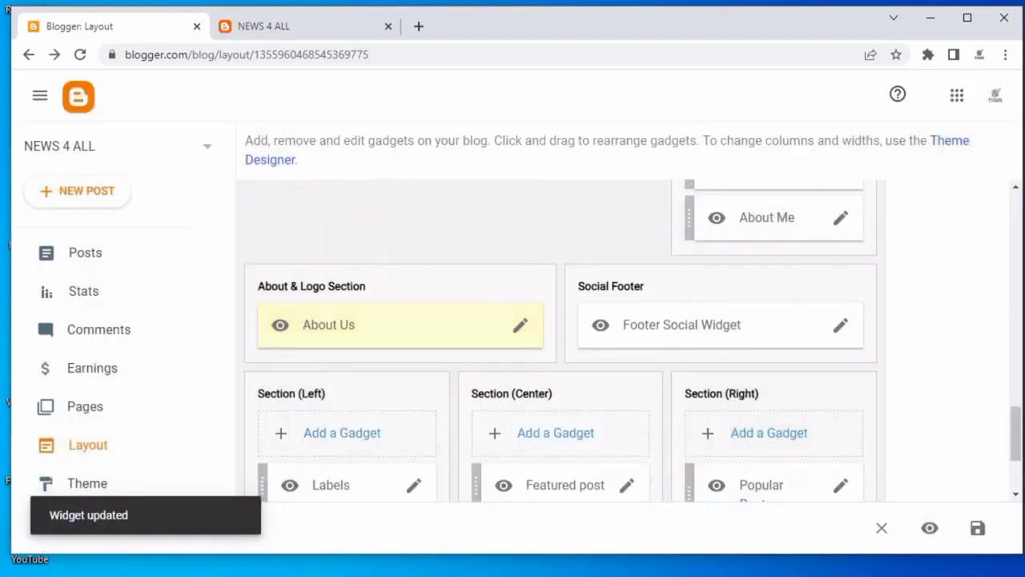
Reload the live blog to check the footer's About text.
left_click(268, 24)
right_click(259, 103)
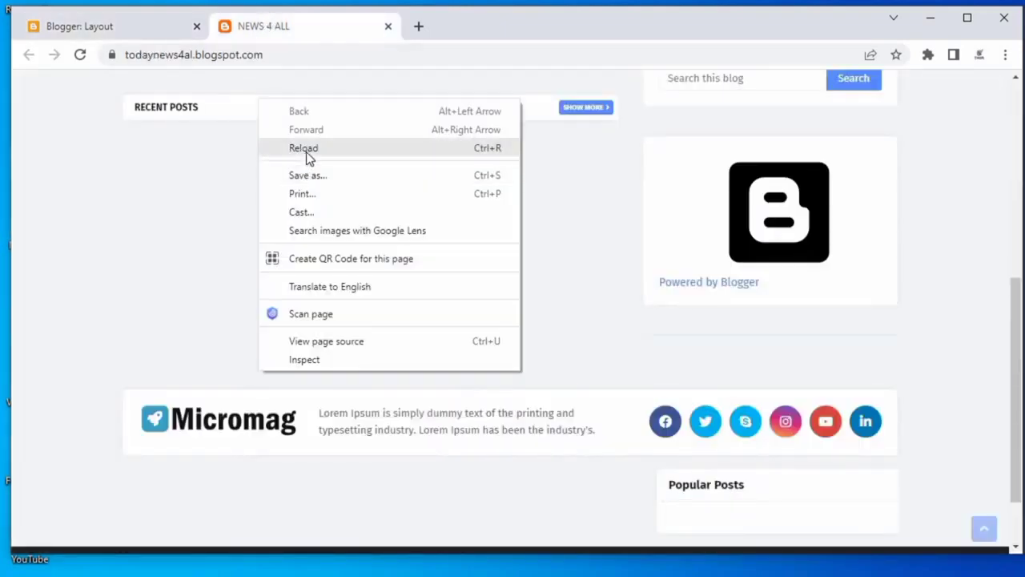
left_click(309, 154)
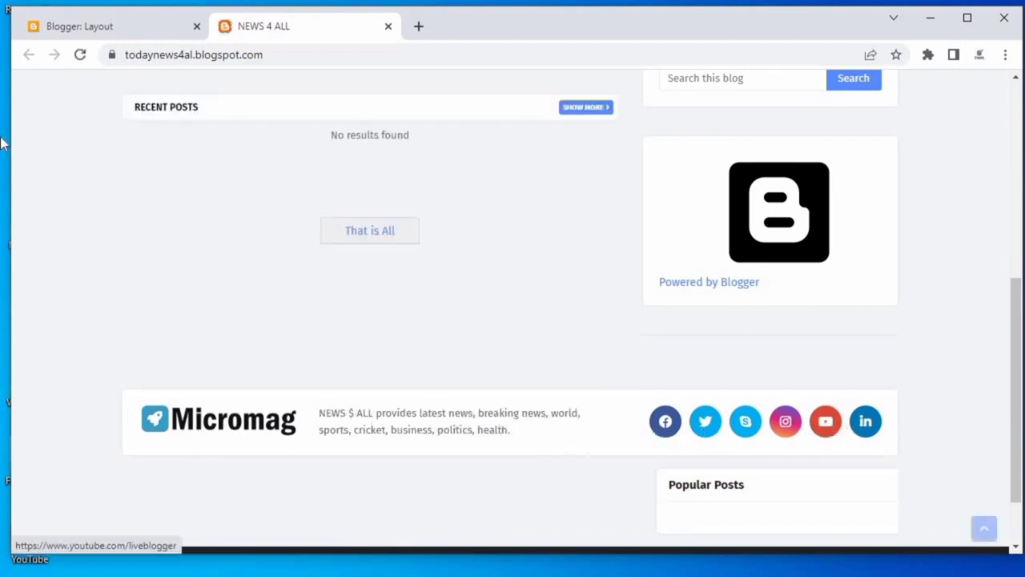
left_click(110, 36)
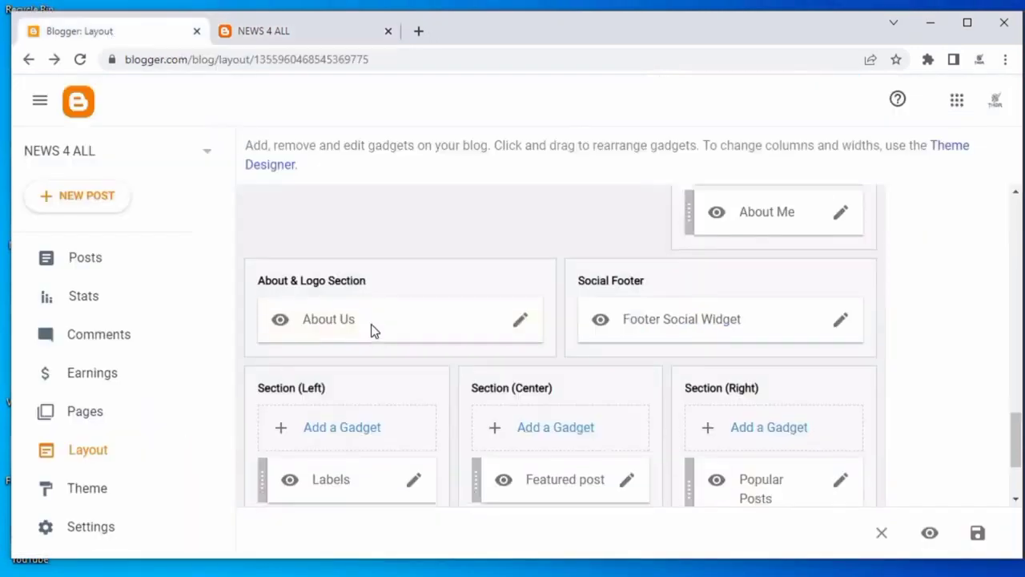
scroll(373, 329, "down", 1)
left_click(520, 255)
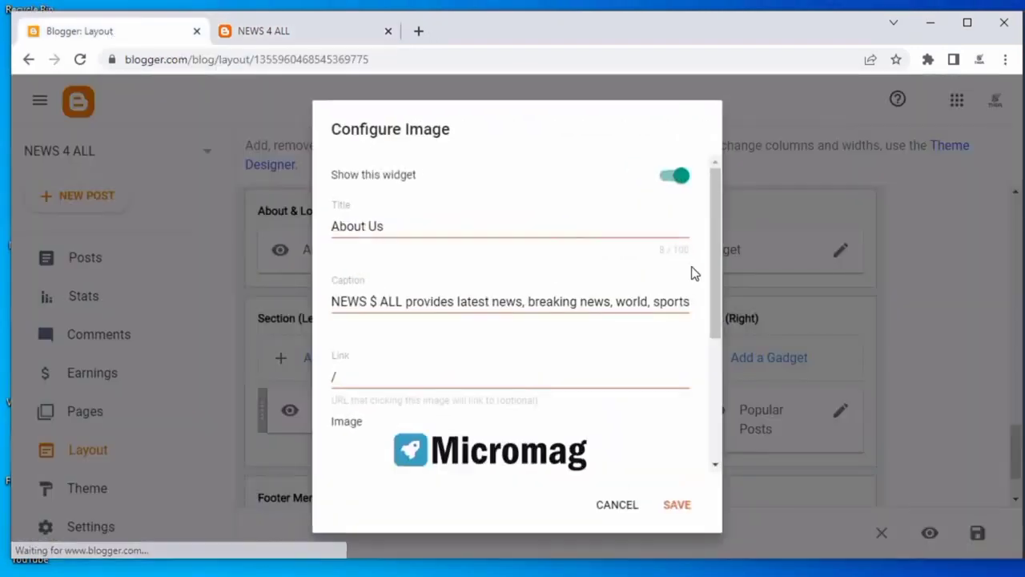
left_click(624, 511)
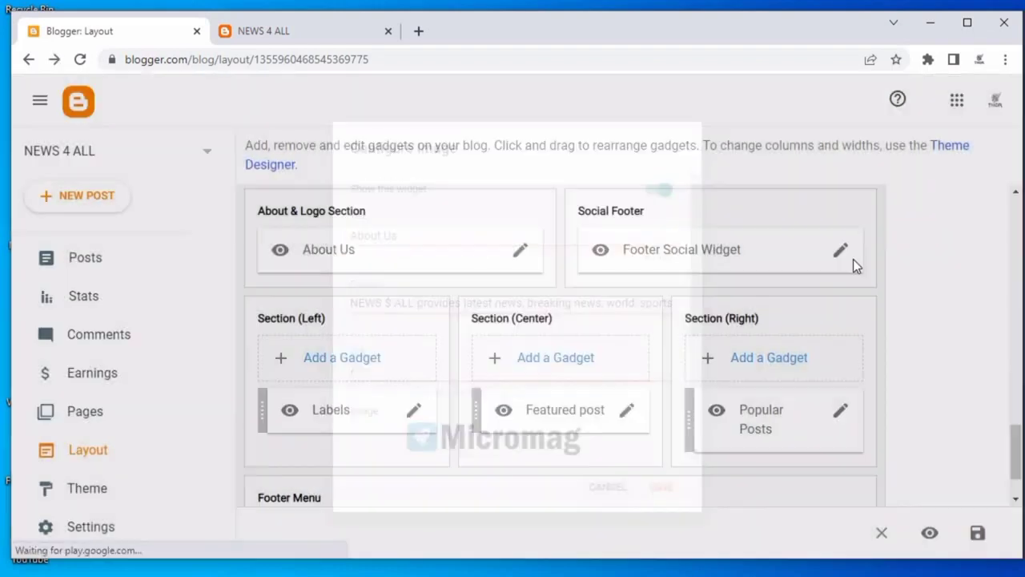
Delete every social link from the Footer Social Widget and save the gadget.
left_click(840, 261)
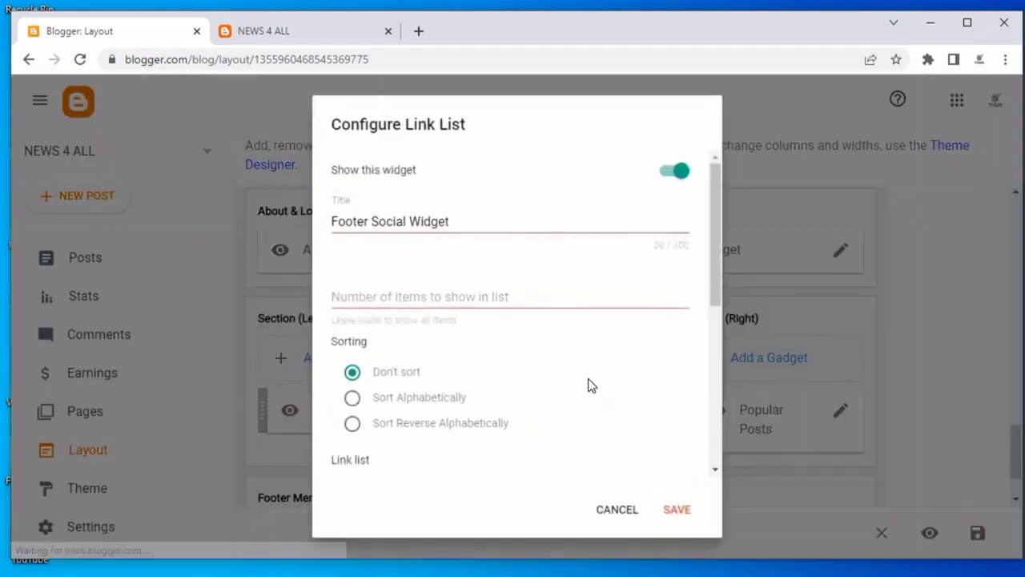
scroll(588, 378, "down", 3)
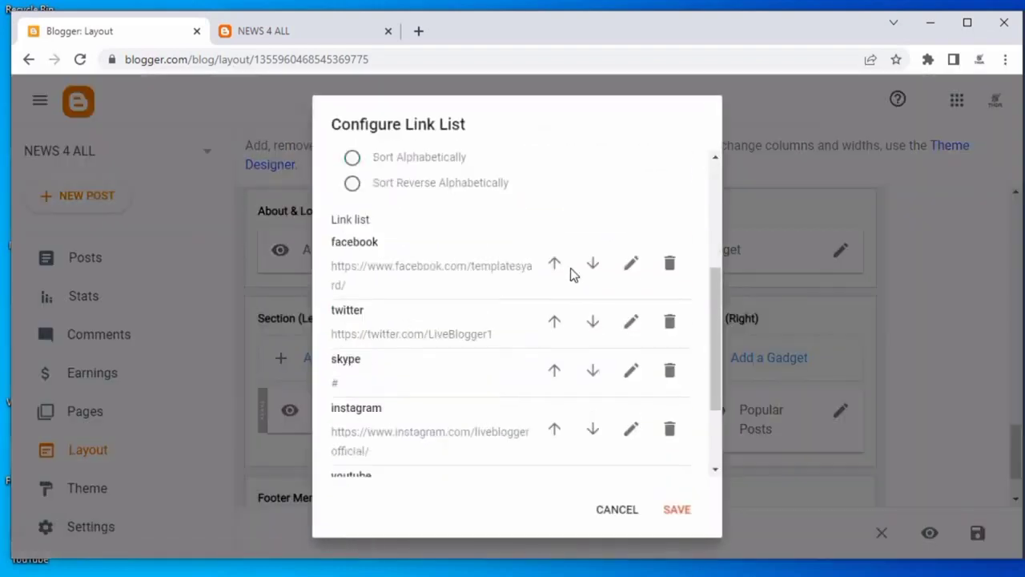
left_click(668, 264)
left_click(668, 264)
left_click(665, 268)
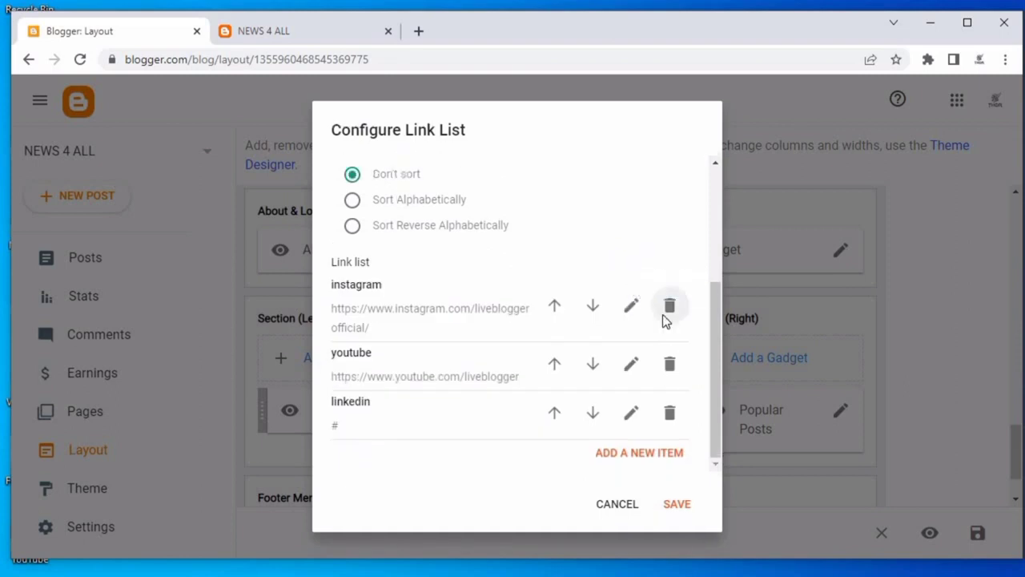
left_click(669, 305)
left_click(660, 364)
left_click(636, 405)
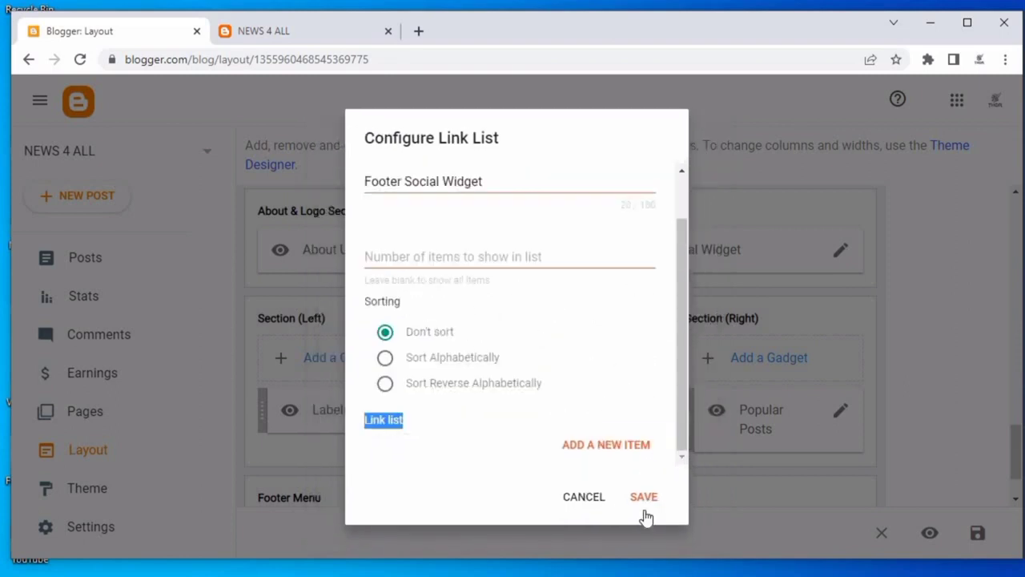
left_click(642, 499)
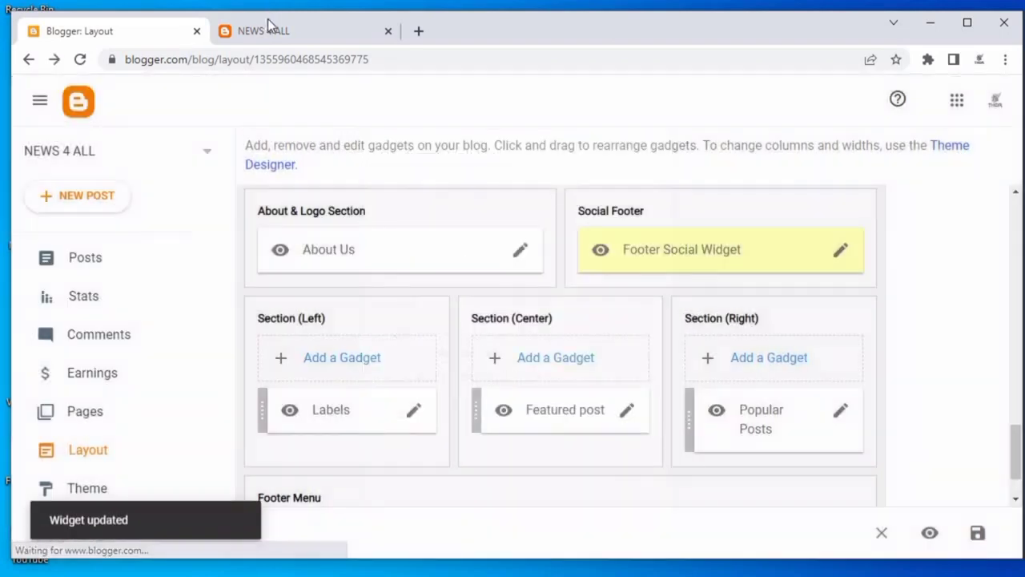
Reload the live blog and scroll down to check the footer area.
left_click(270, 31)
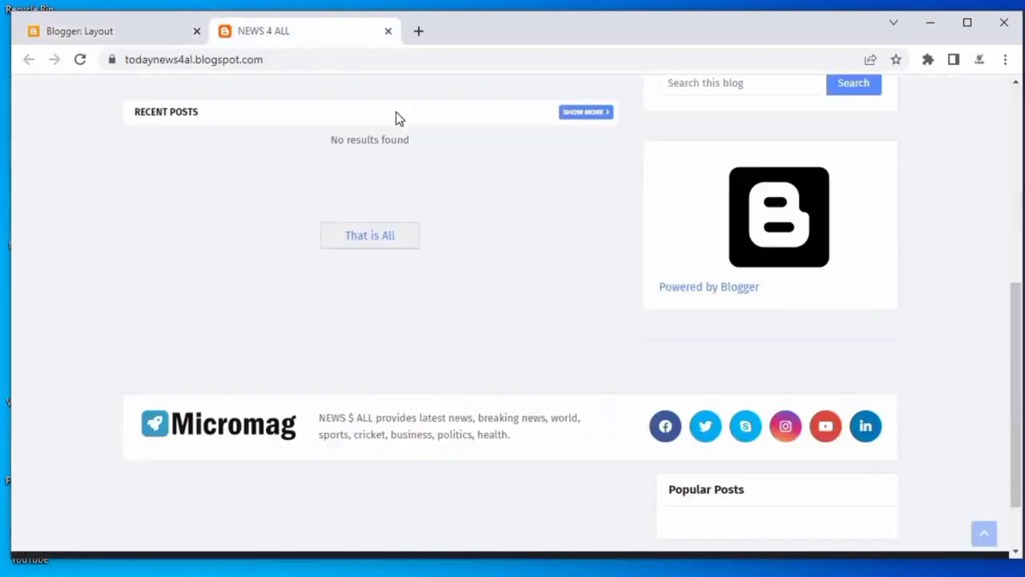
right_click(398, 118)
left_click(424, 163)
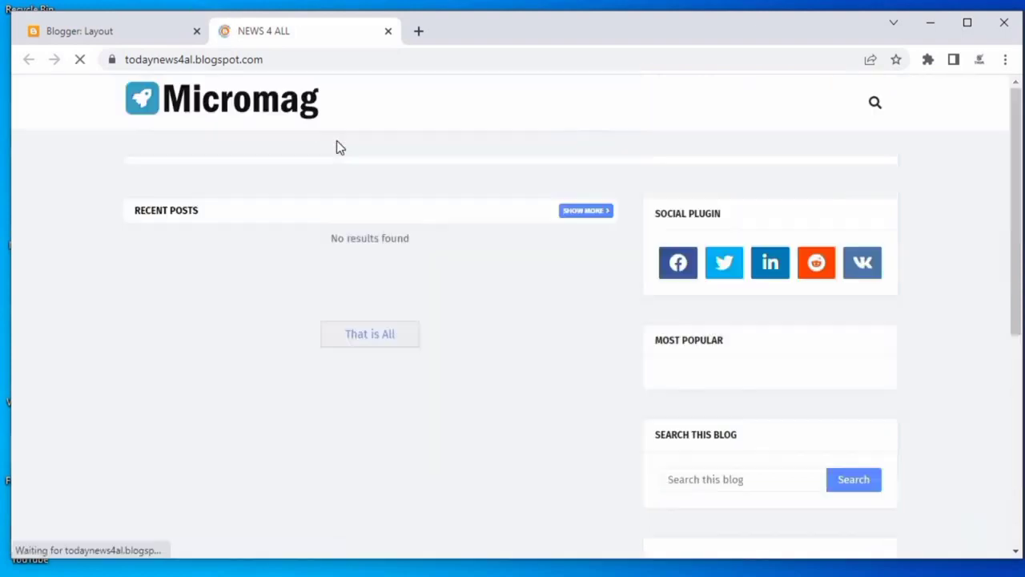
scroll(801, 280, "down", 1)
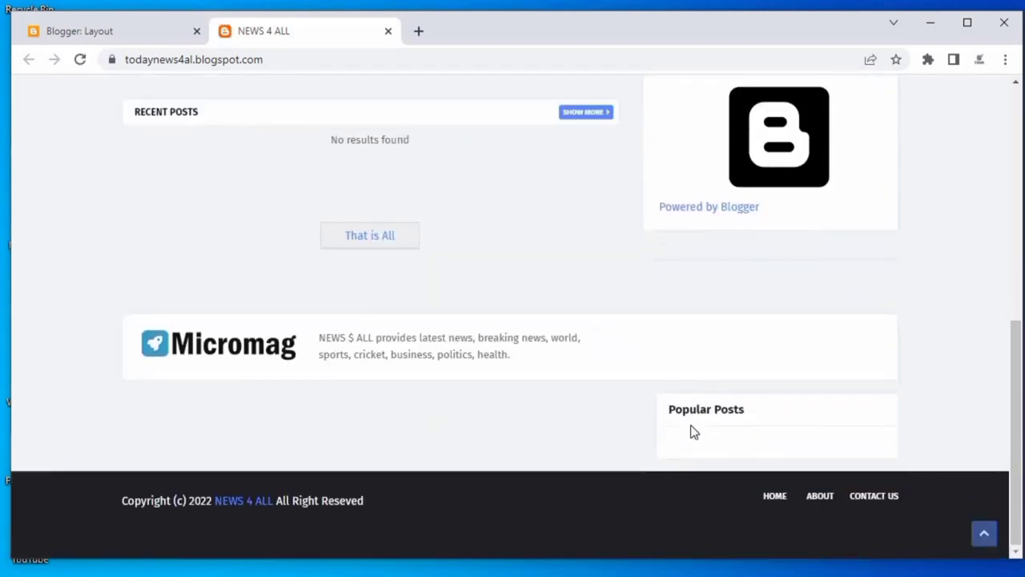
Hide the Popular Posts gadget in Section (Right) and save it.
left_click(67, 29)
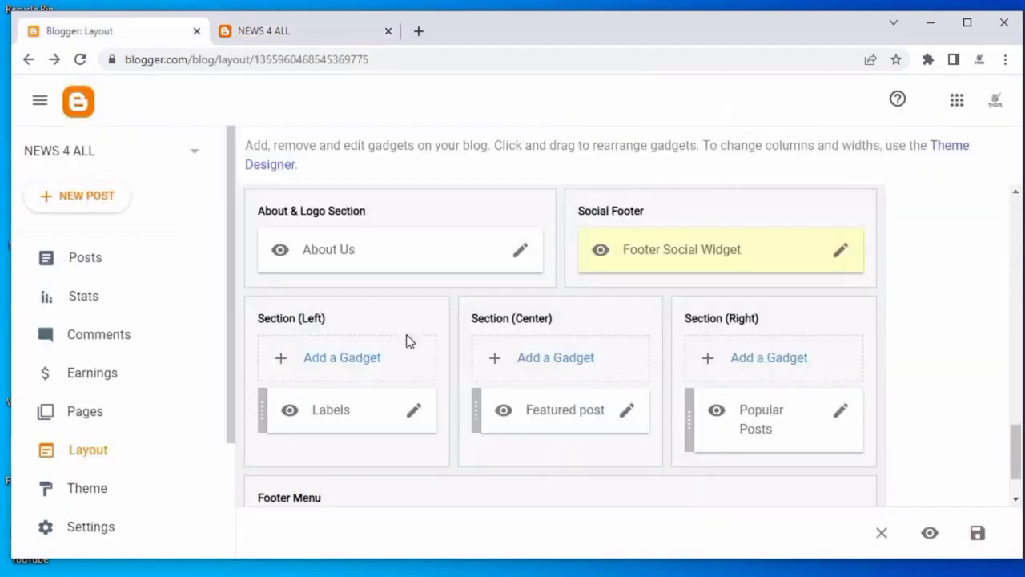
scroll(480, 360, "down", 1)
left_click(841, 335)
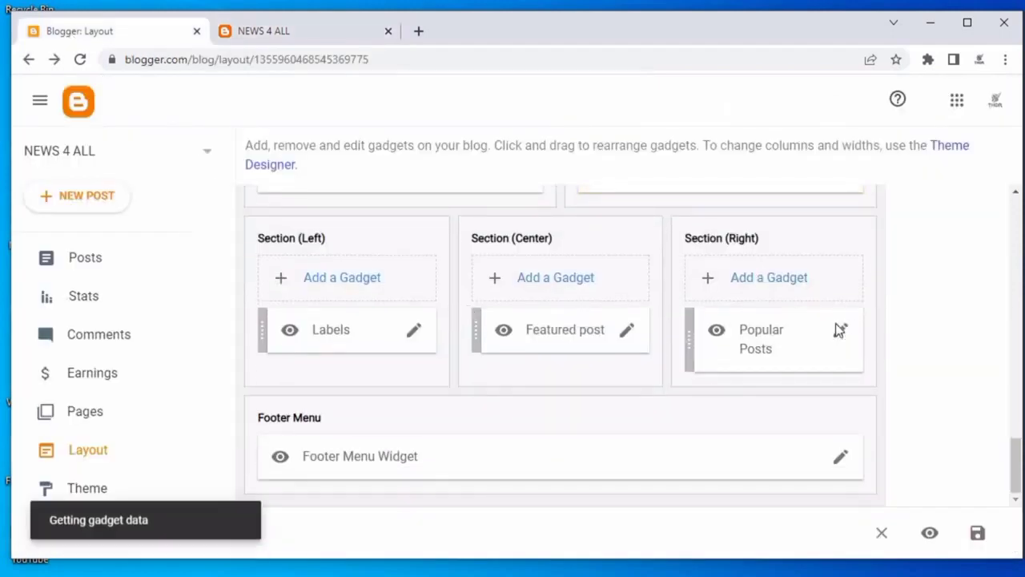
left_click(630, 185)
left_click(632, 498)
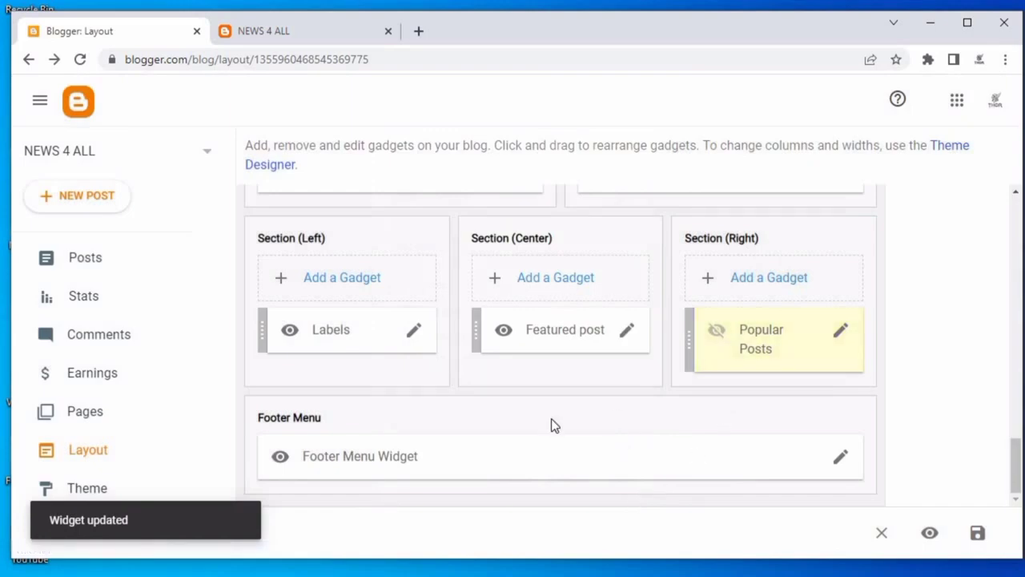
Review the Footer Menu Widget's Home, About and Contact Us links, then close it without changes.
left_click(838, 457)
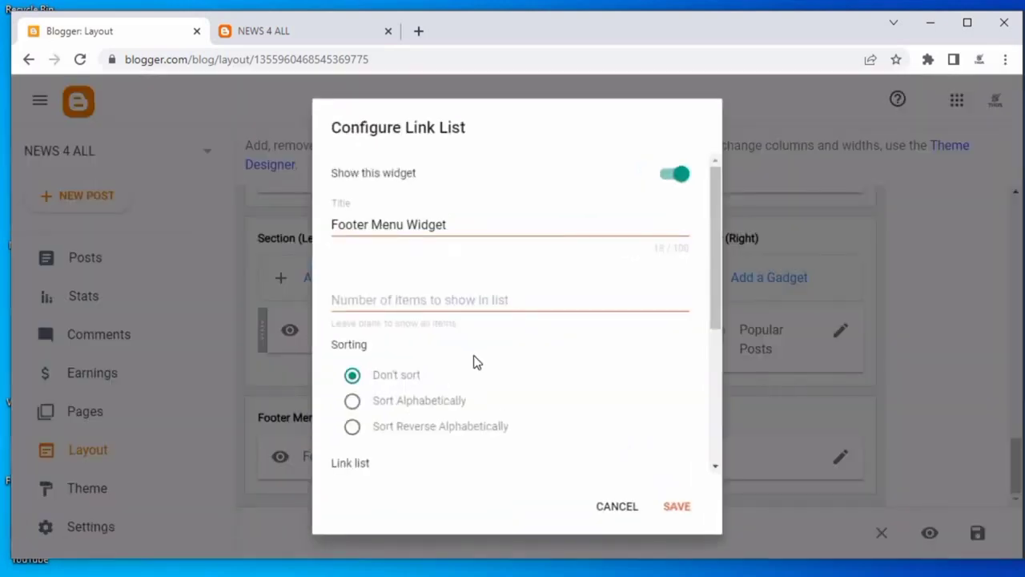
scroll(474, 361, "down", 1)
scroll(479, 364, "down", 2)
scroll(393, 304, "up", 1)
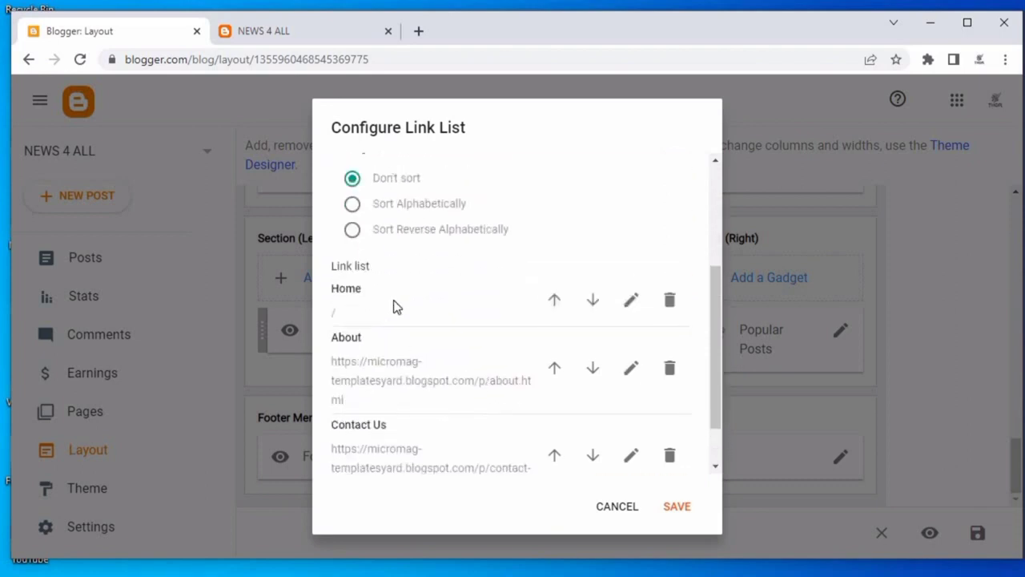
scroll(461, 365, "down", 1)
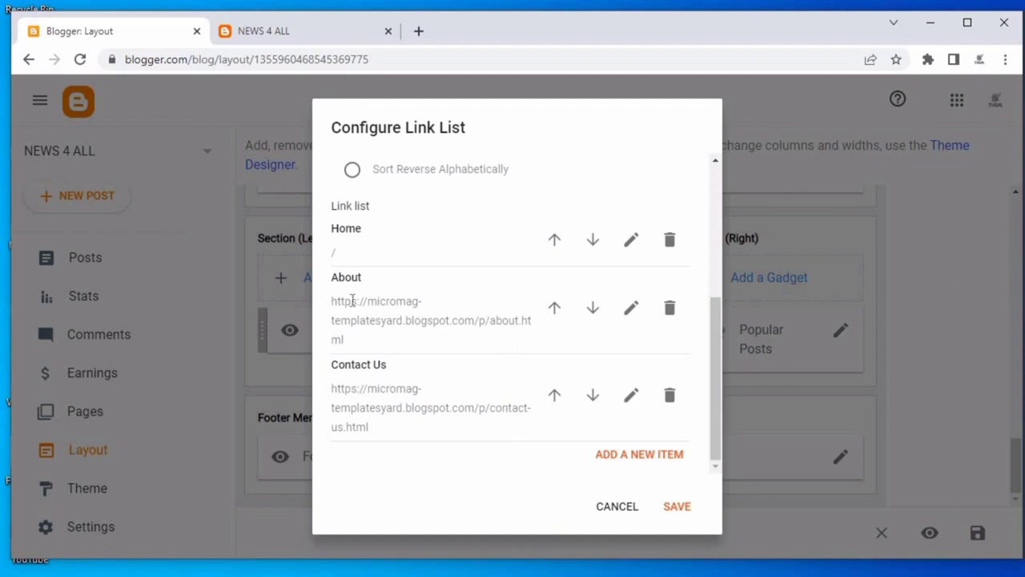
left_click(615, 507)
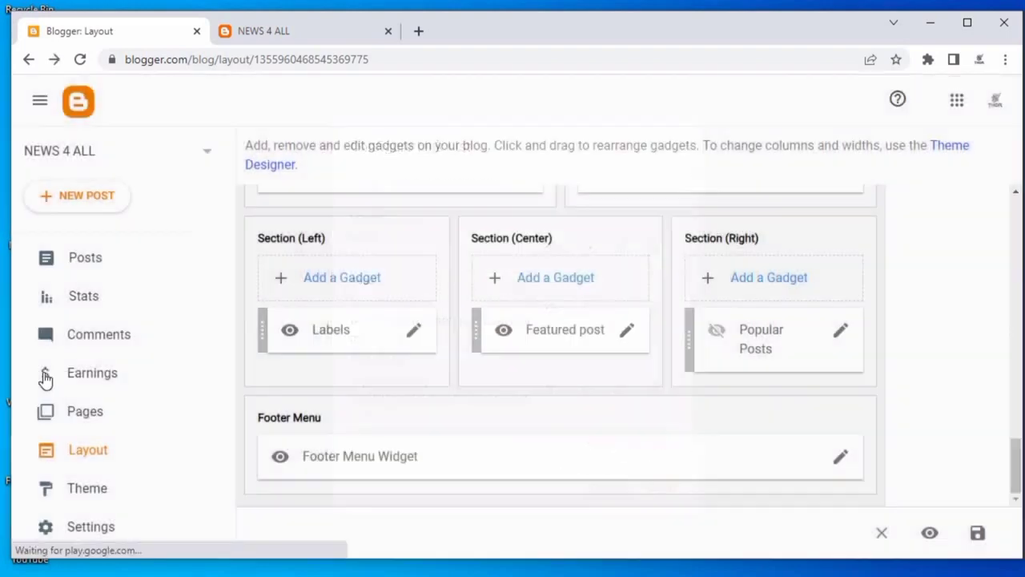
Start a new page from the blog's Pages section.
left_click(127, 404)
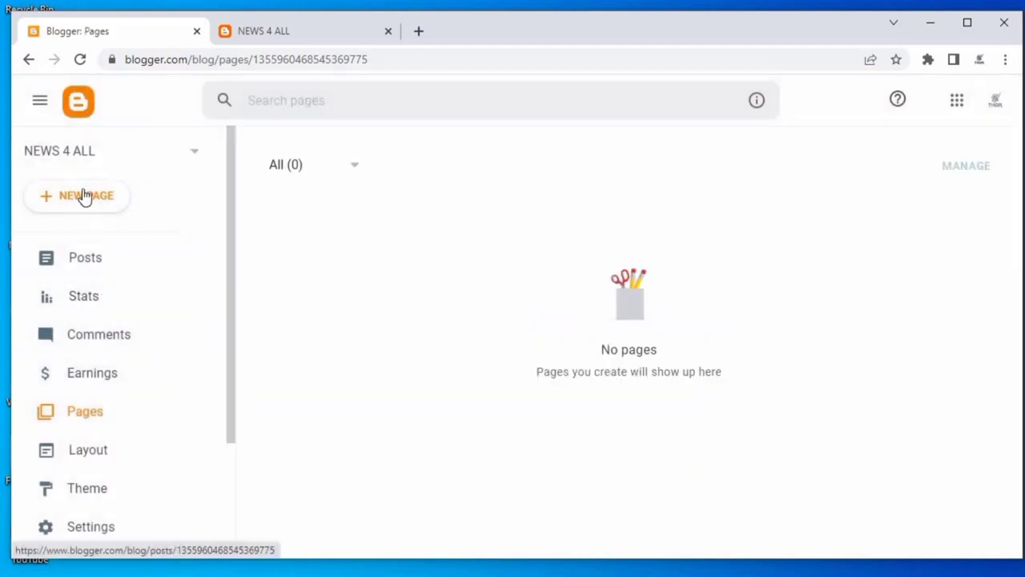
left_click(85, 196)
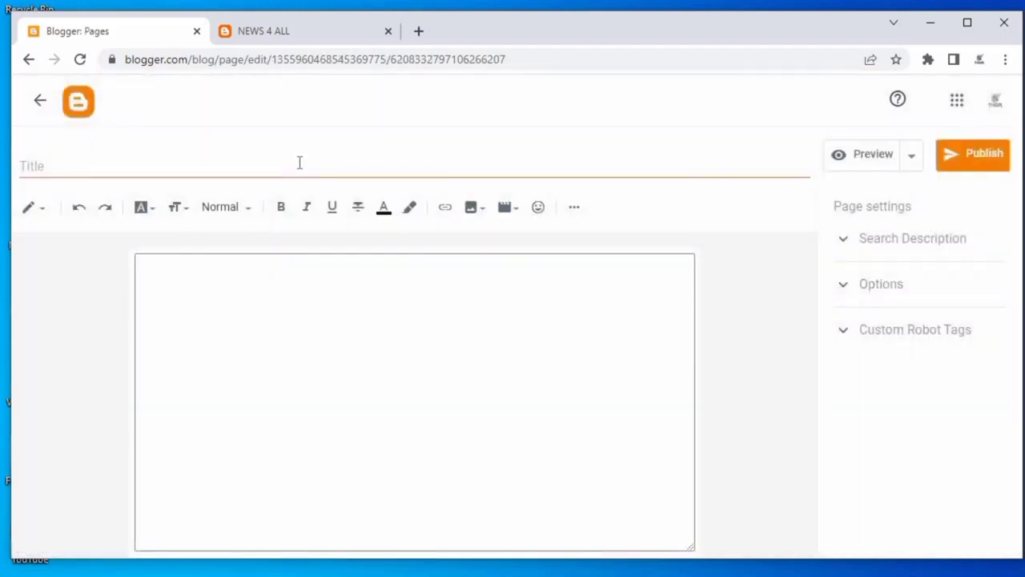
In a new tab, search for "blogger contact us page generator" and open the Blogearns free generator result.
left_click(421, 31)
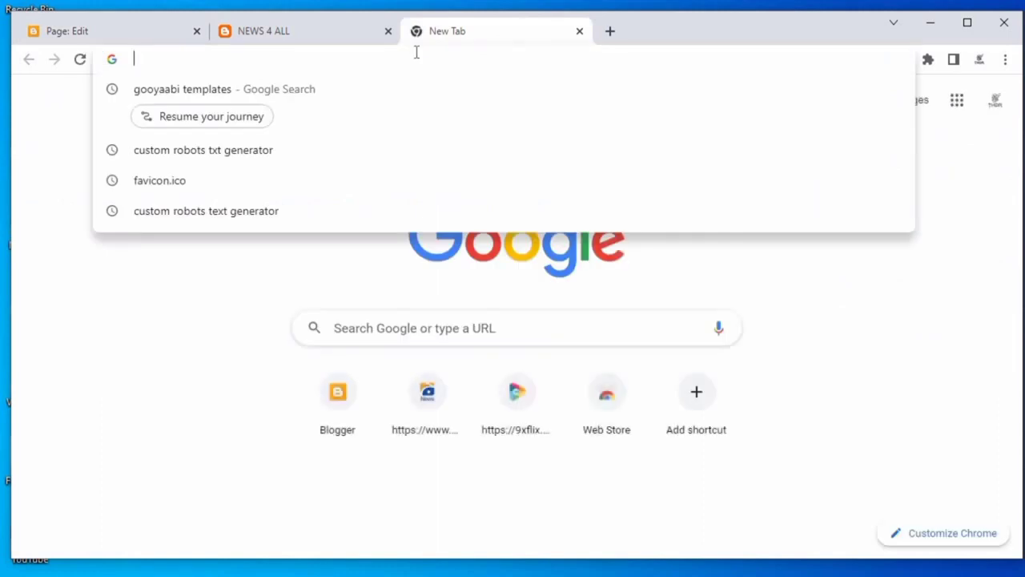
type("blogger")
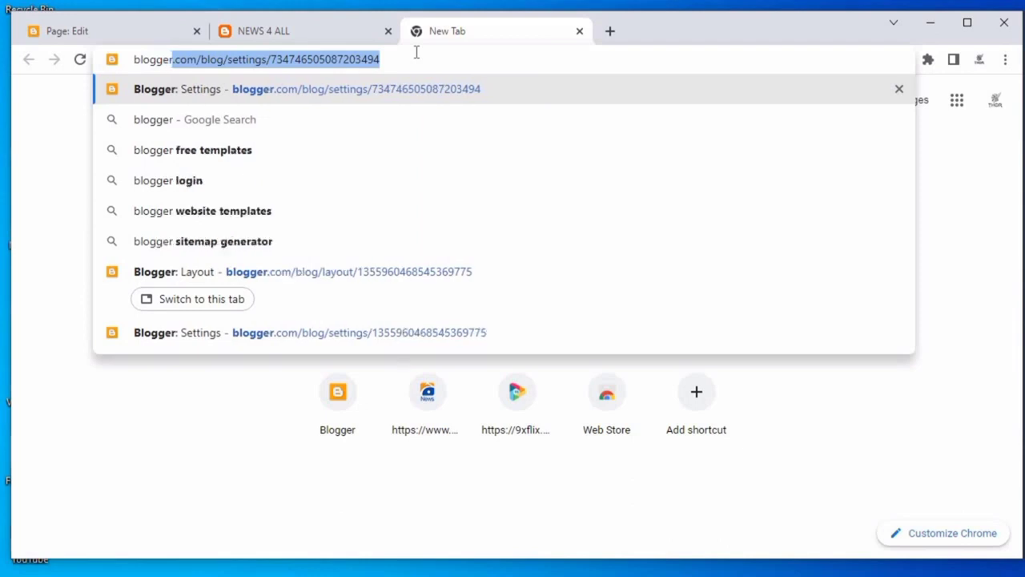
type(" contac")
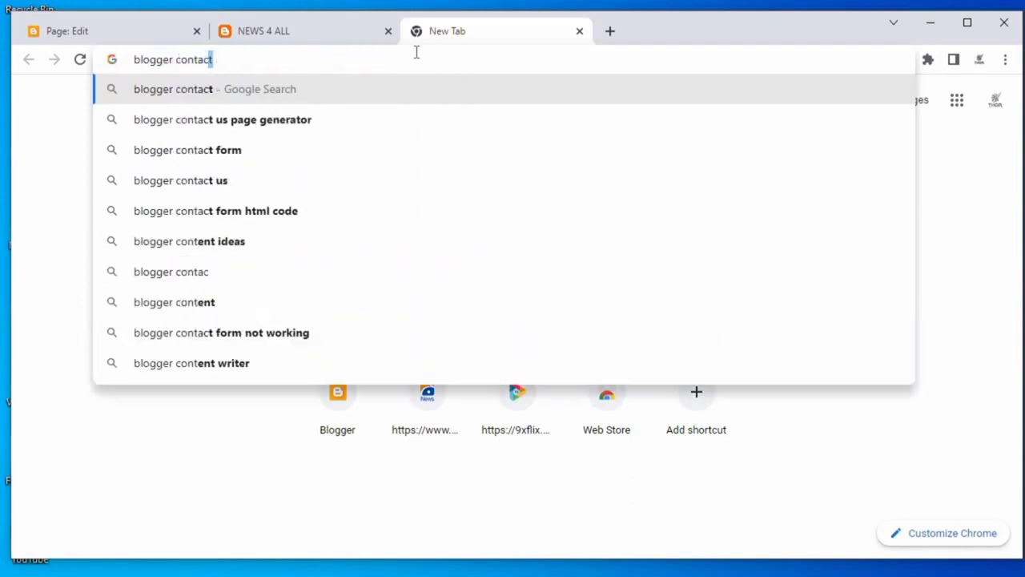
type("t us p")
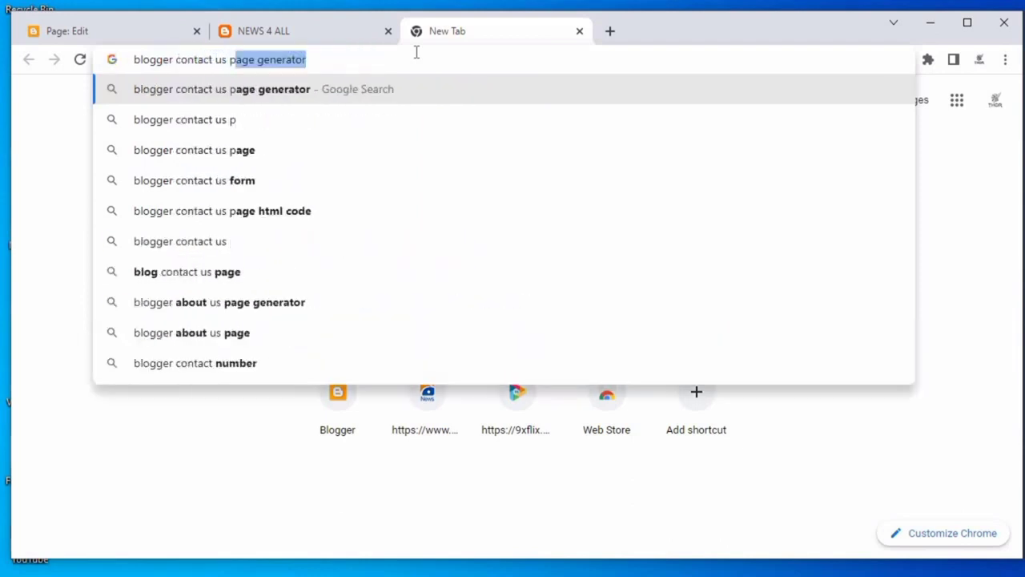
type("age")
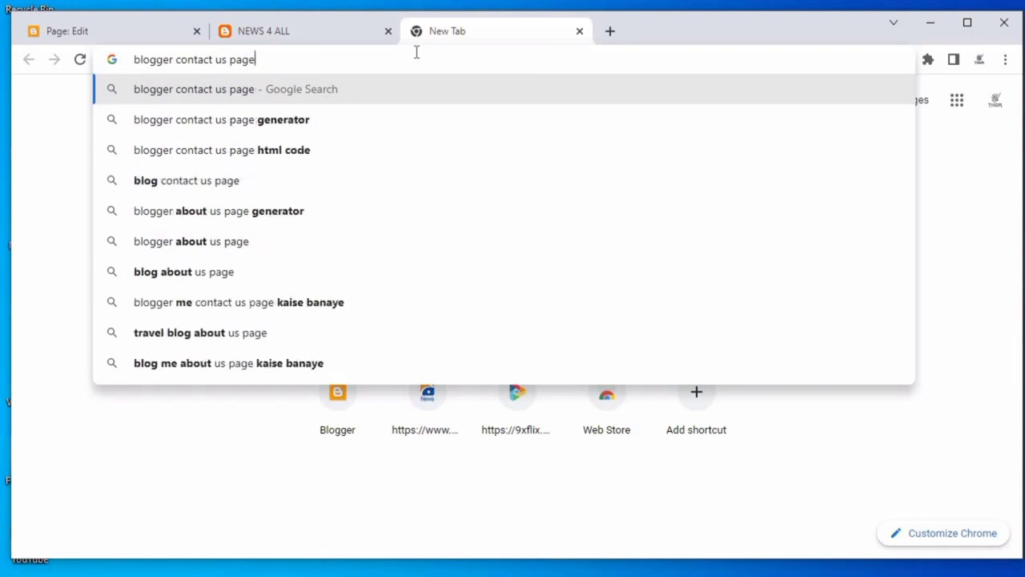
left_click(212, 118)
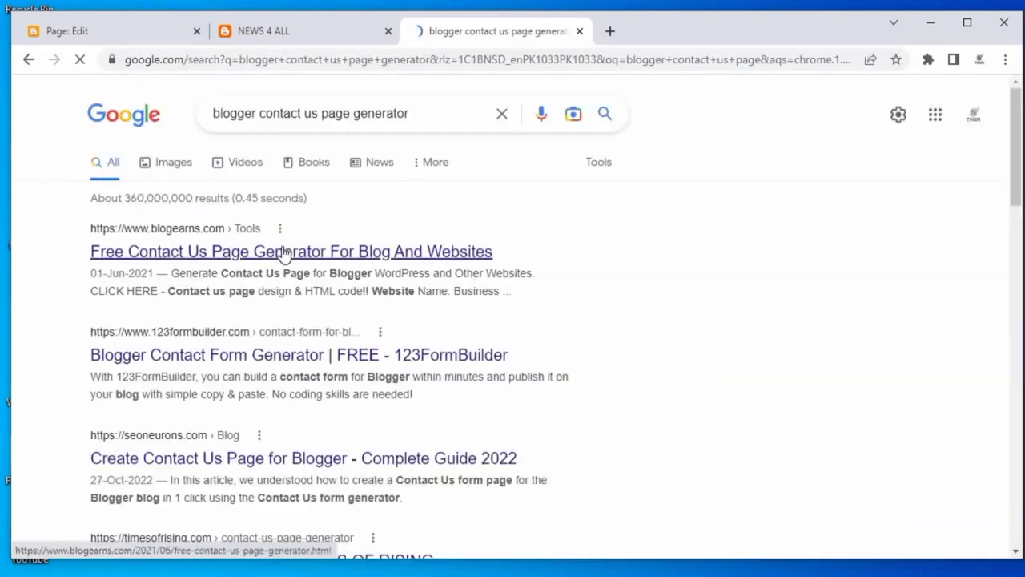
left_click(289, 253)
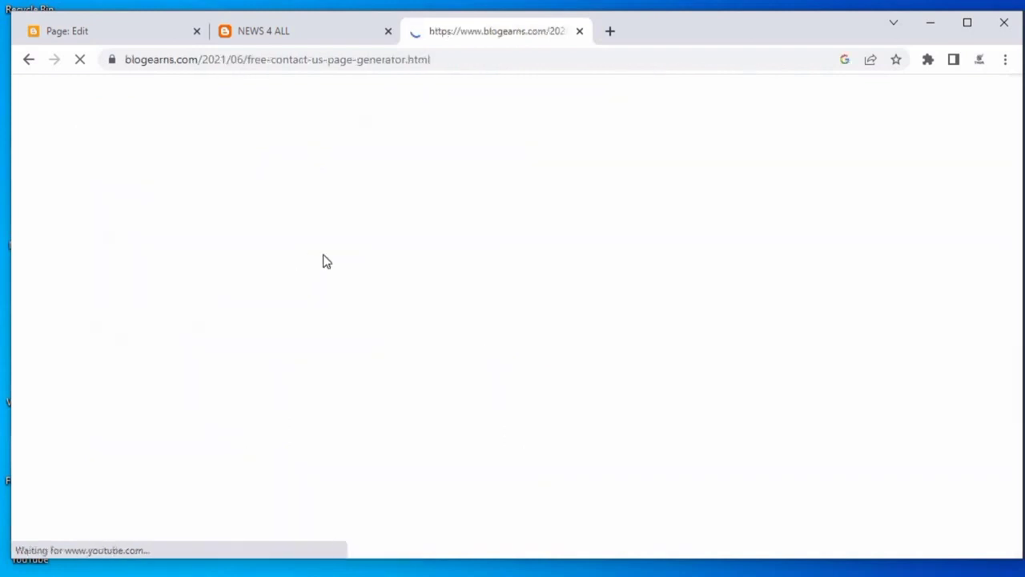
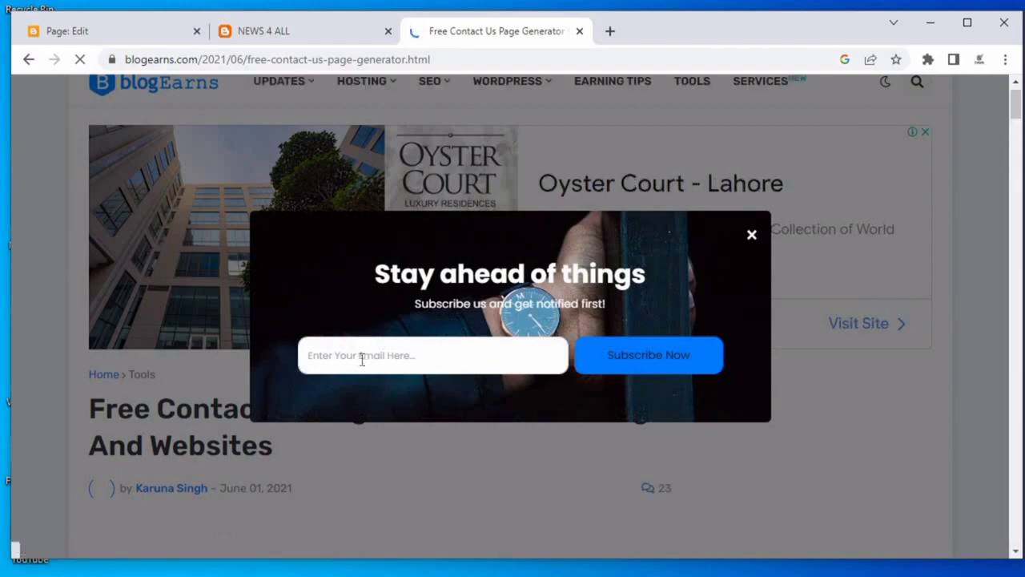
Dismiss the subscribe pop-up and enter NEWS 4 ALL as the website name in the contact page generator.
left_click(426, 346)
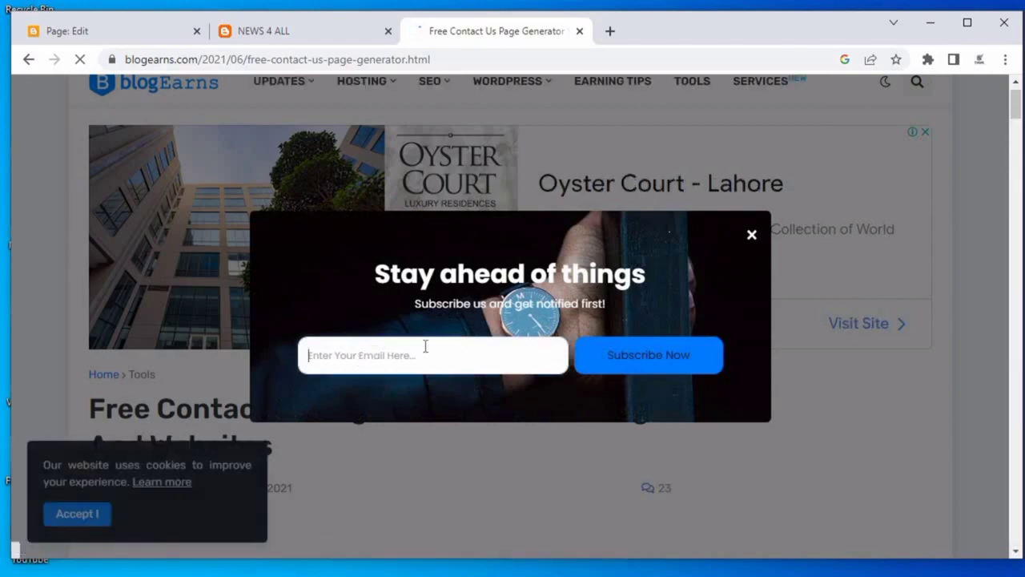
left_click(751, 234)
scroll(432, 310, "down", 12)
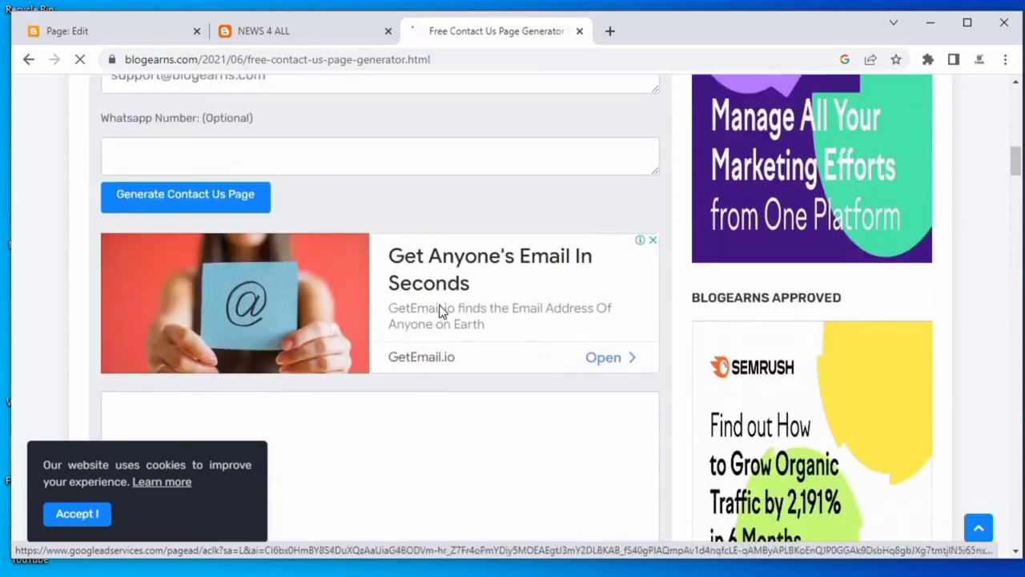
scroll(439, 310, "up", 3)
left_click(168, 234)
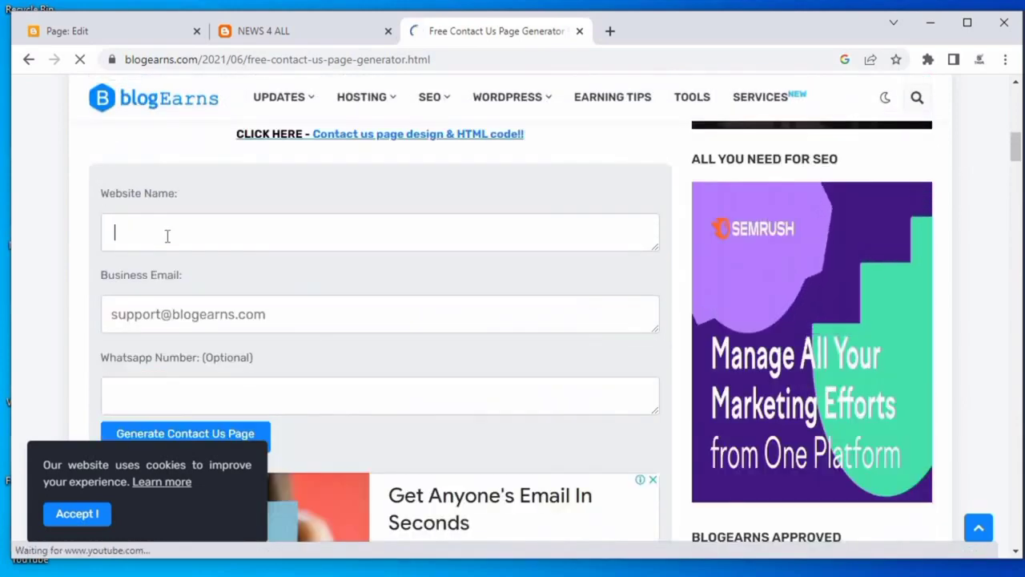
type("NEWS 4")
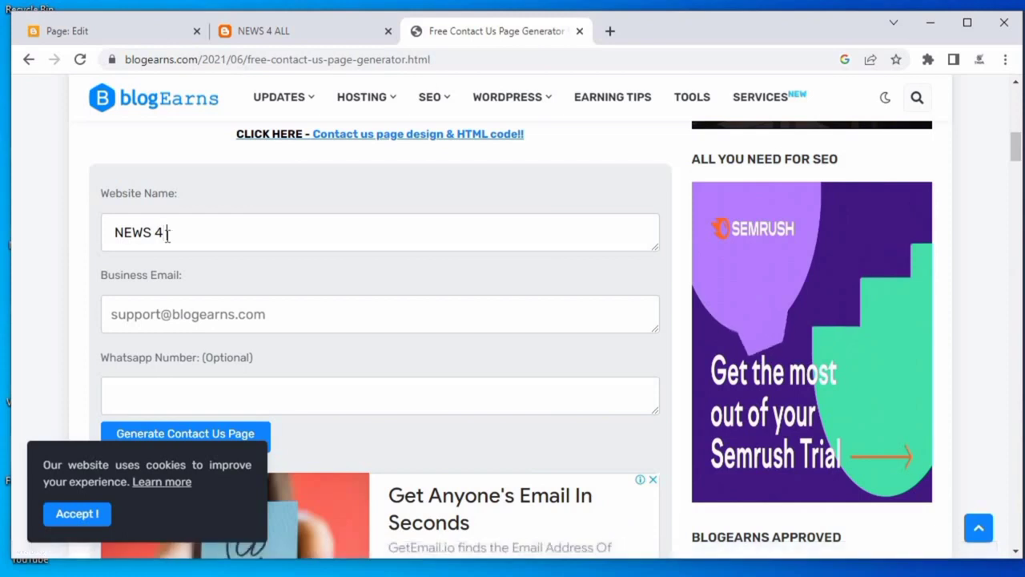
type(" ALL")
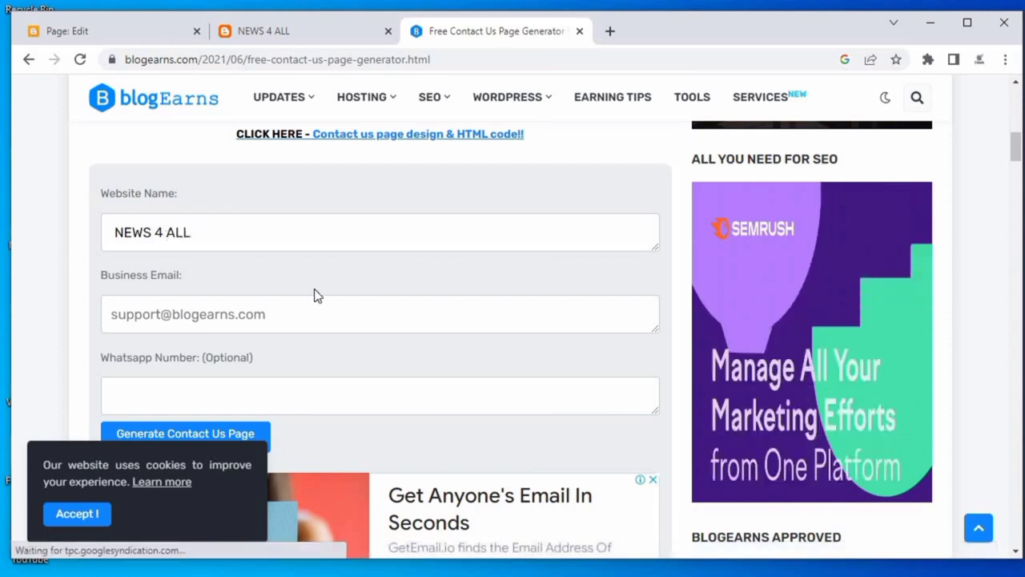
Fill in the business e-mail address field.
scroll(320, 296, "down", 1)
left_click(215, 236)
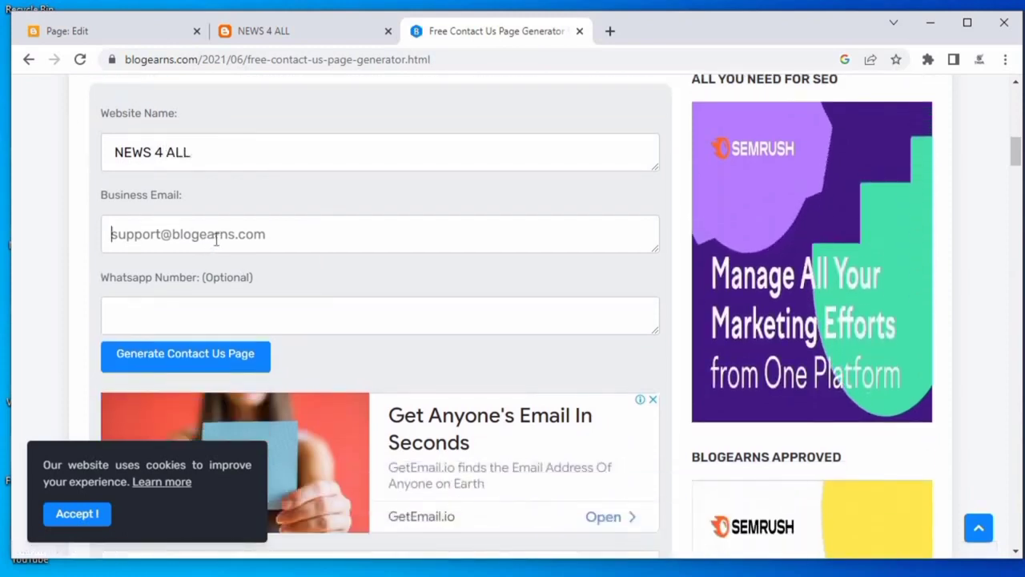
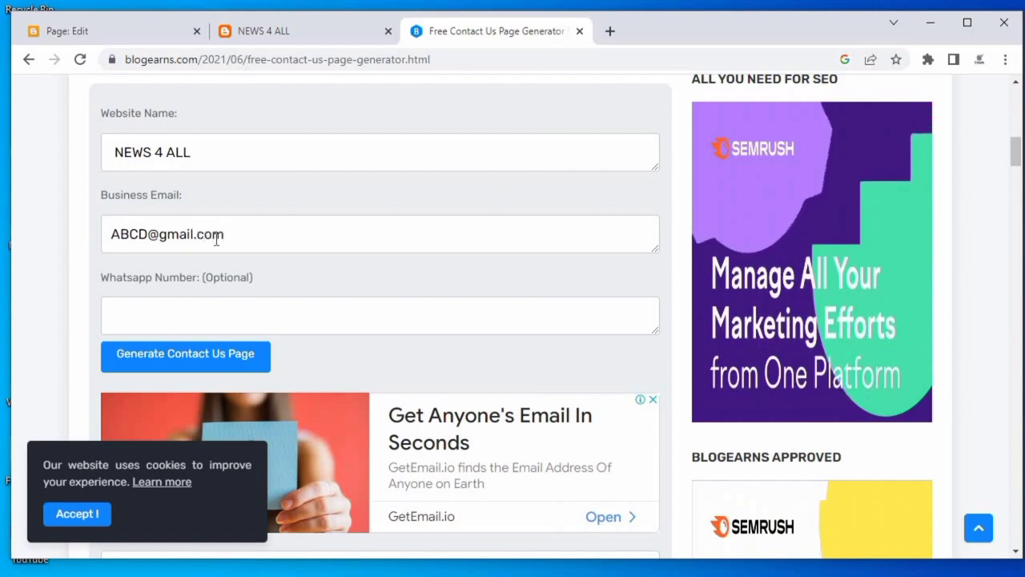
Enter the WhatsApp number and generate the Contact Us page code, dismissing the site's alert.
scroll(206, 163, "down", 2)
left_click(206, 159)
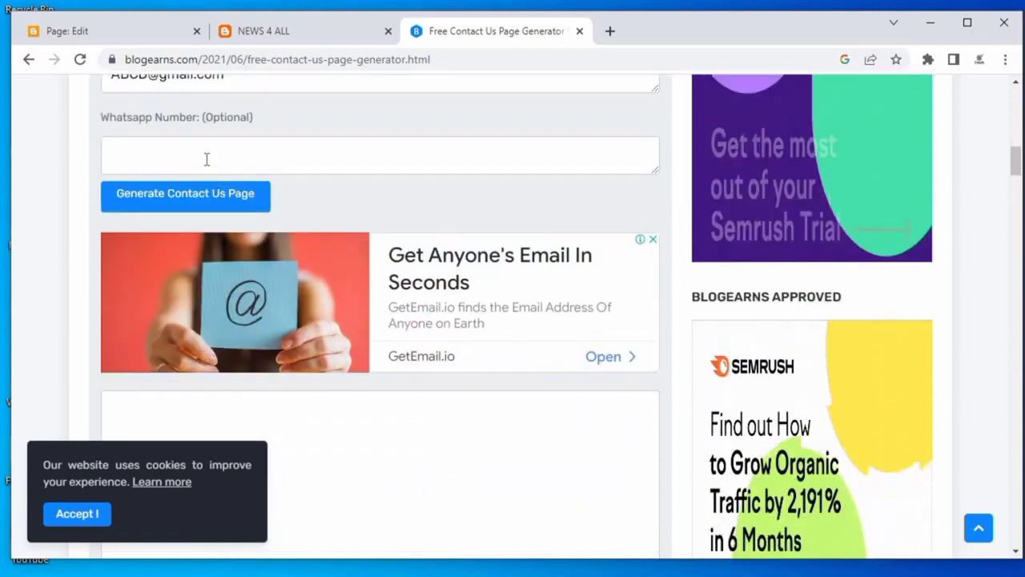
type("365522")
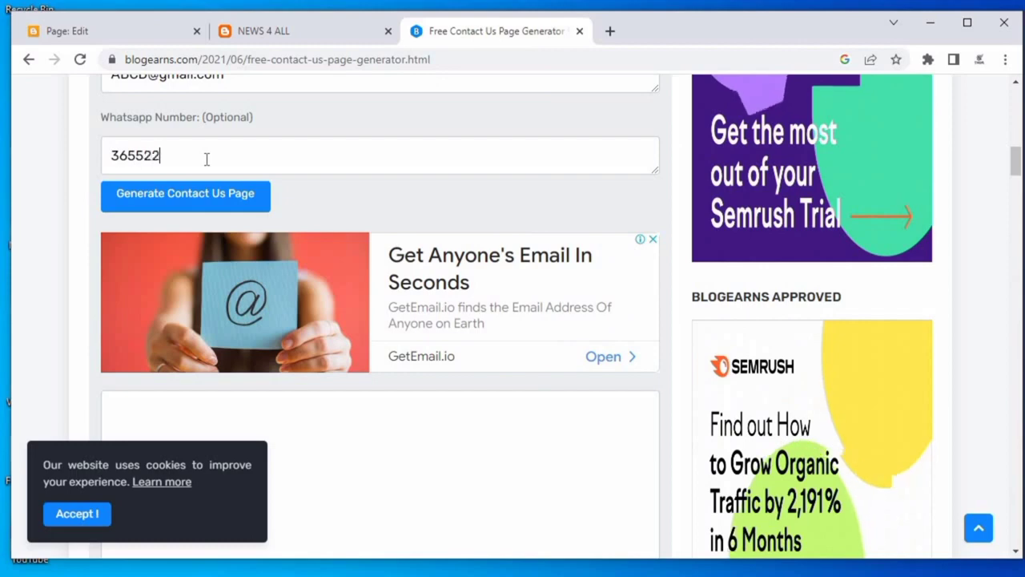
left_click(202, 202)
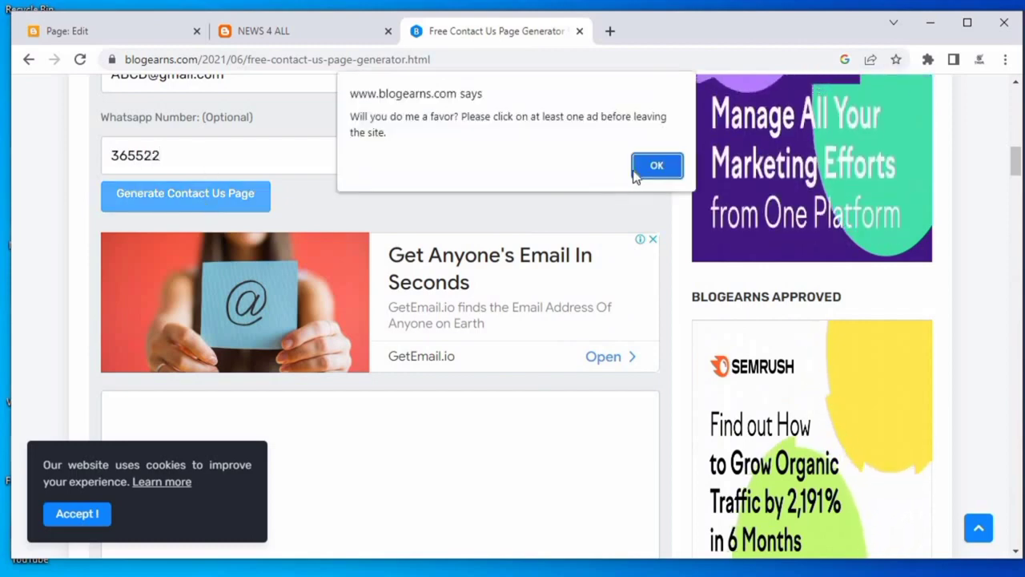
key("Return")
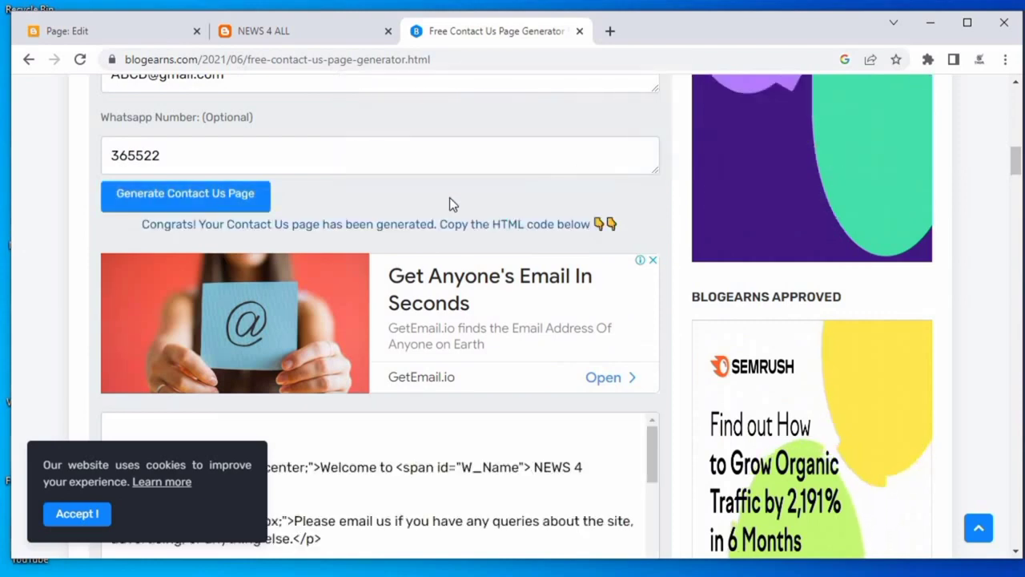
Select all of the generated HTML code and copy it.
scroll(449, 197, "down", 4)
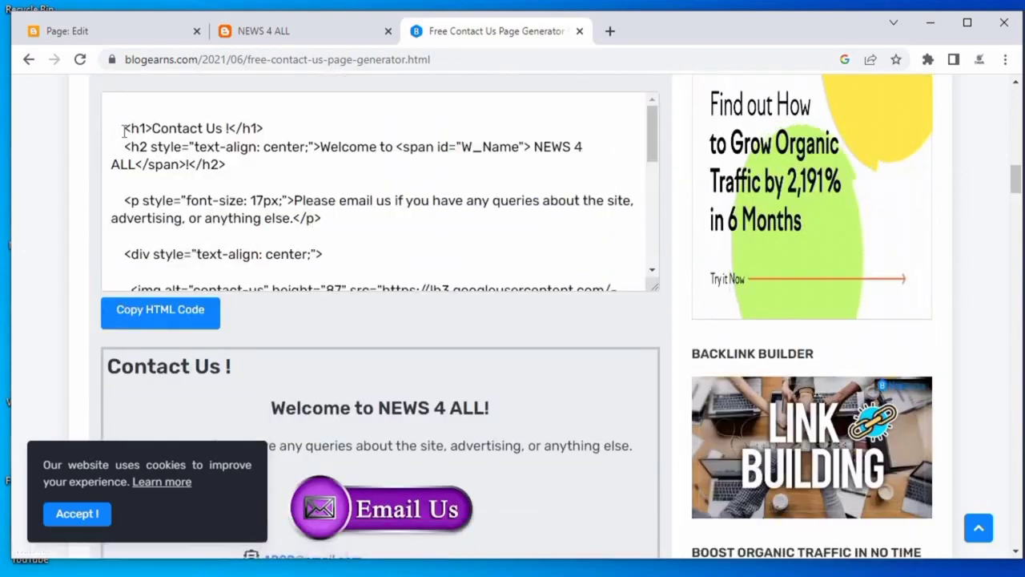
left_click_drag(227, 165, 414, 235)
scroll(352, 212, "down", 6)
scroll(414, 235, "down", 1)
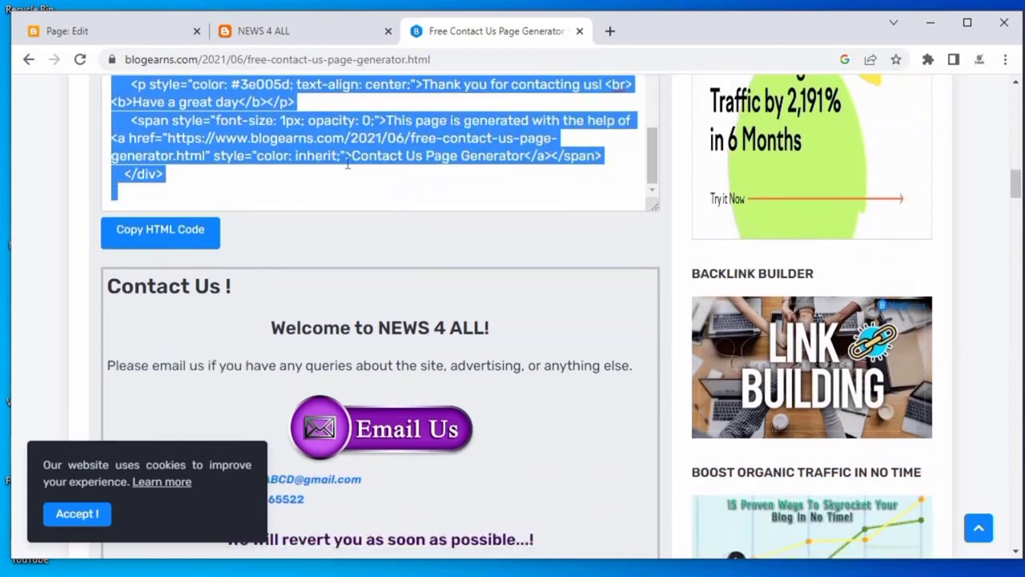
right_click(331, 159)
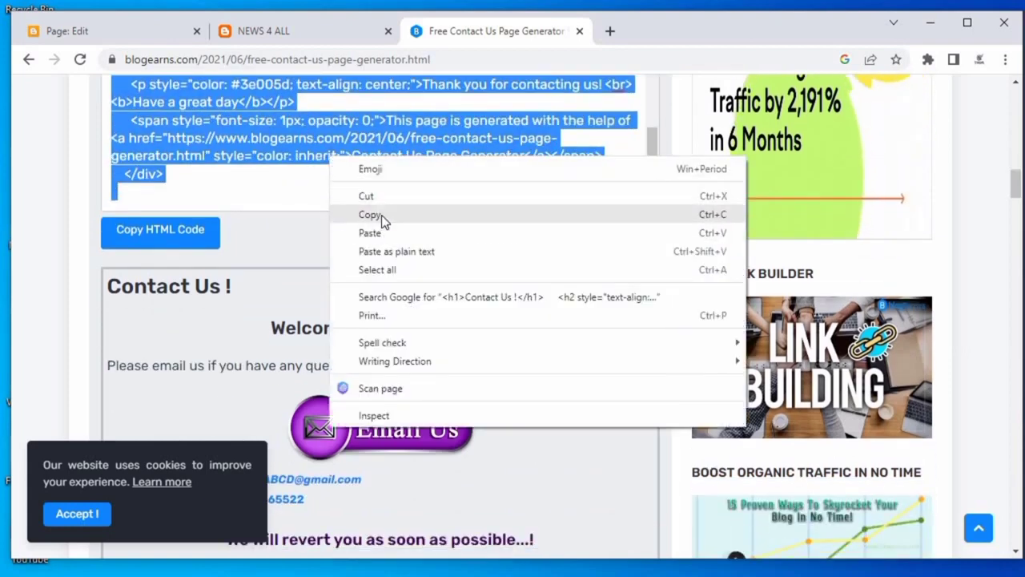
left_click(381, 214)
scroll(419, 227, "down", 2)
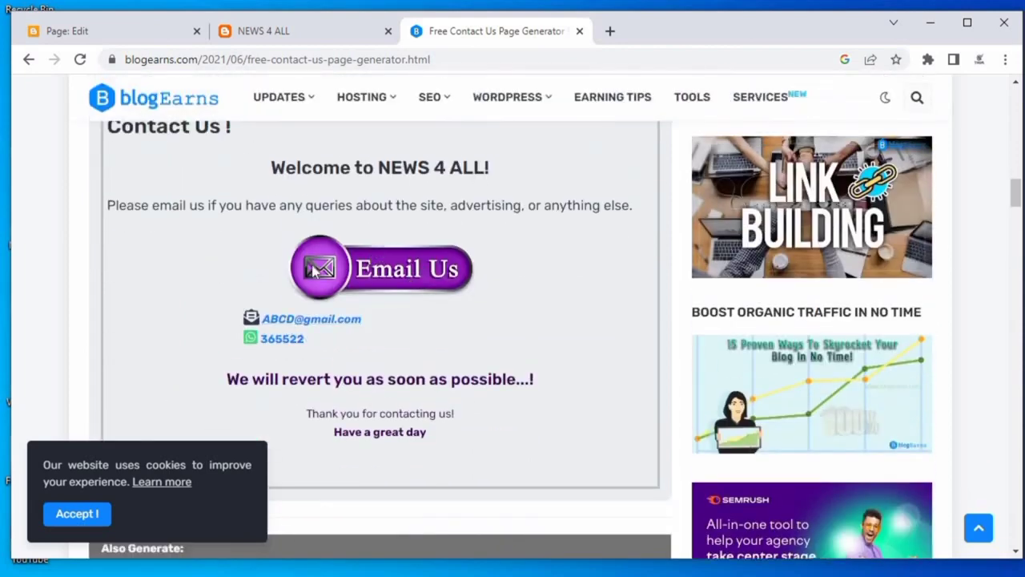
In the CONTACT US page editor, switch to HTML view, clear the existing content and paste the copied code.
left_click(73, 38)
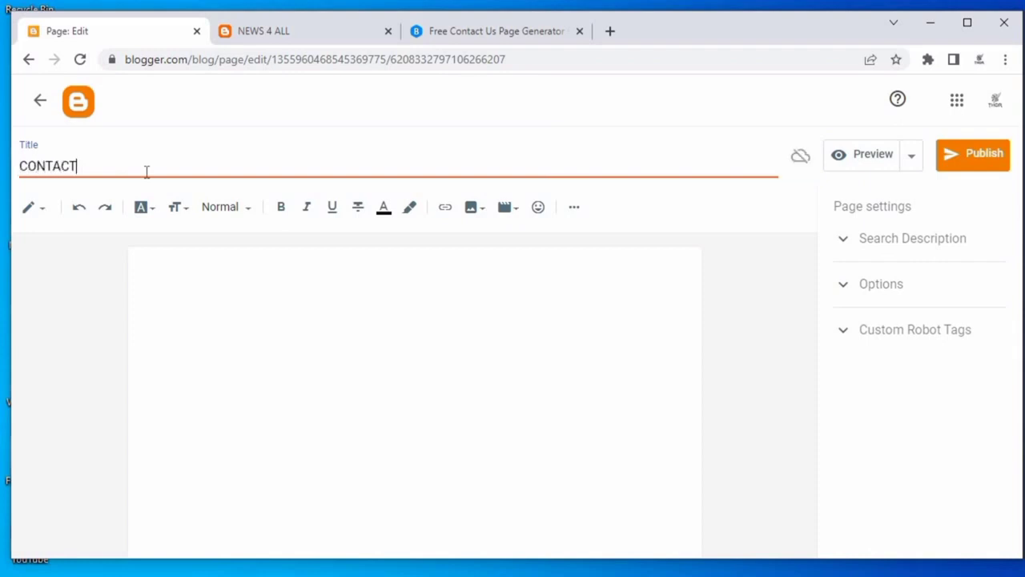
right_click(148, 278)
left_click(28, 208)
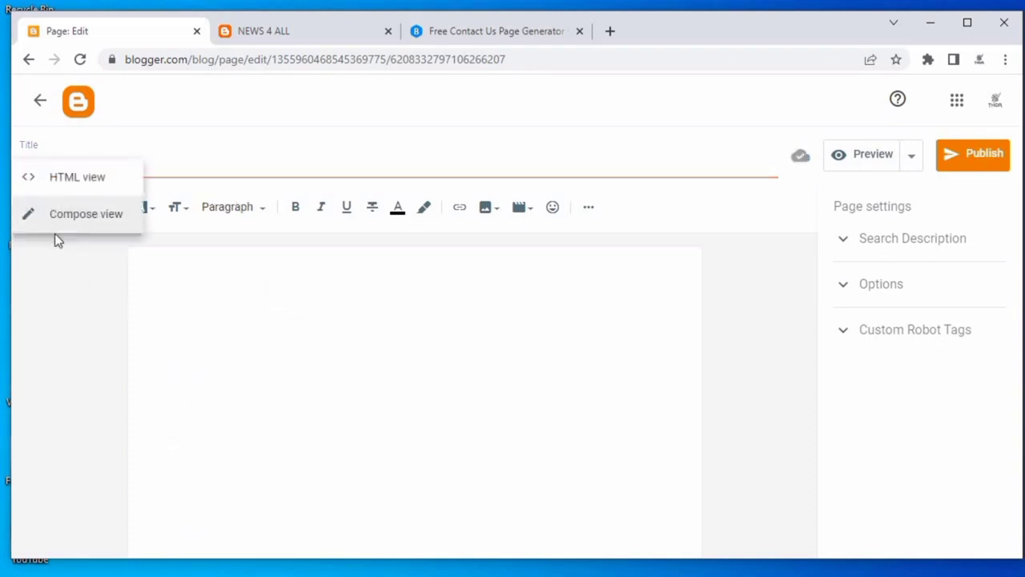
left_click(68, 181)
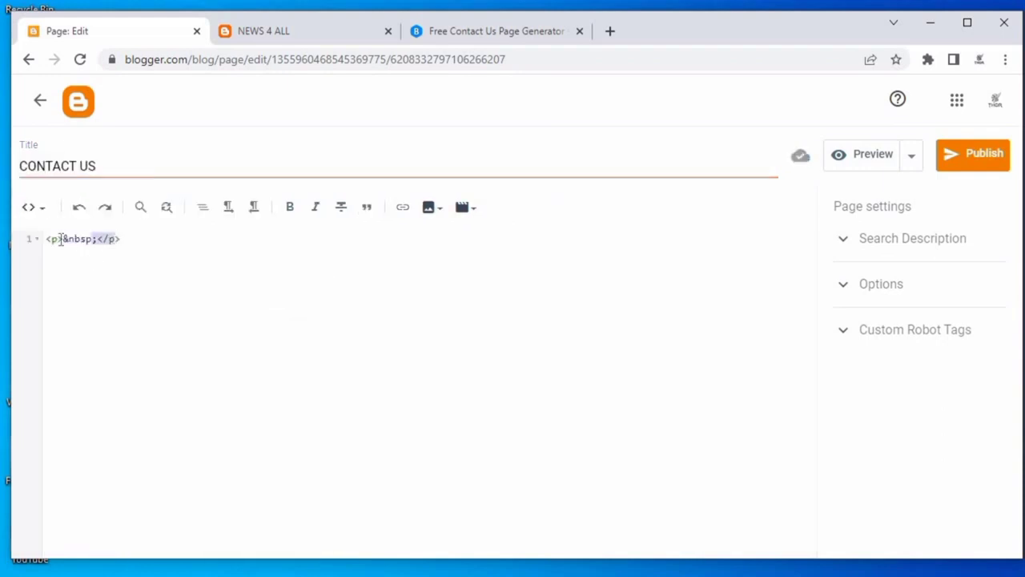
key("BackSpace")
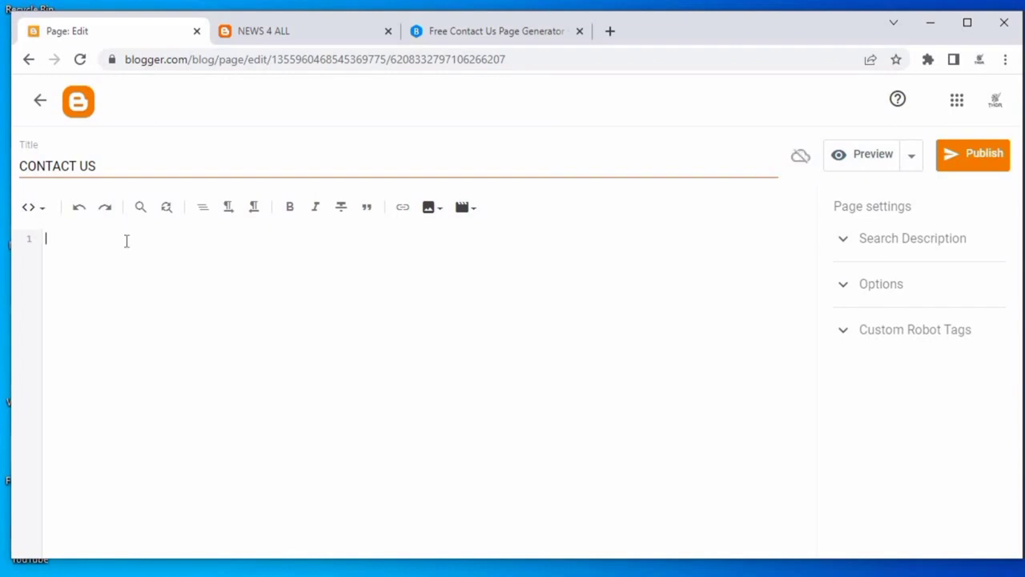
key("ctrl+v")
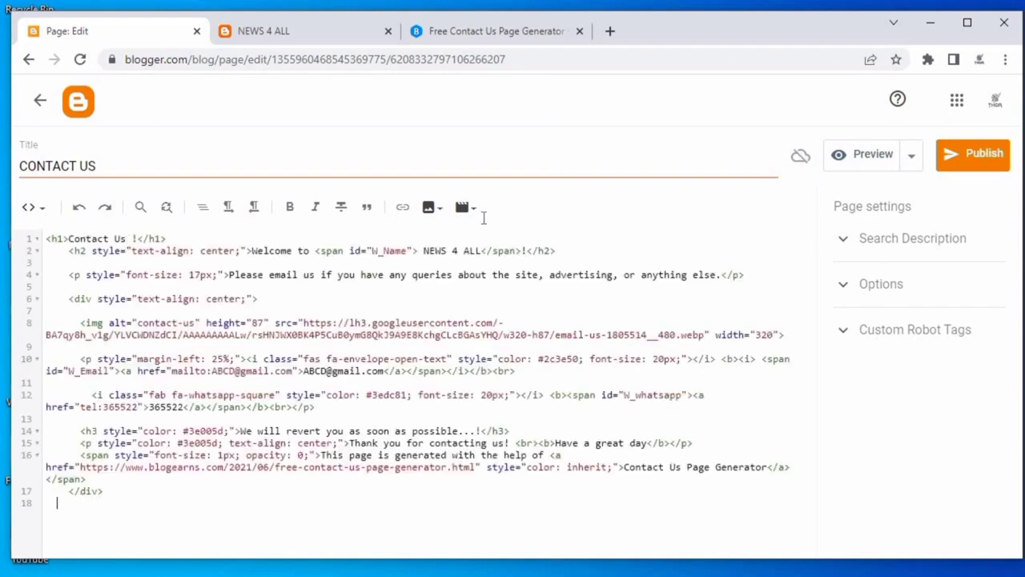
Publish the CONTACT US page and confirm.
left_click(969, 154)
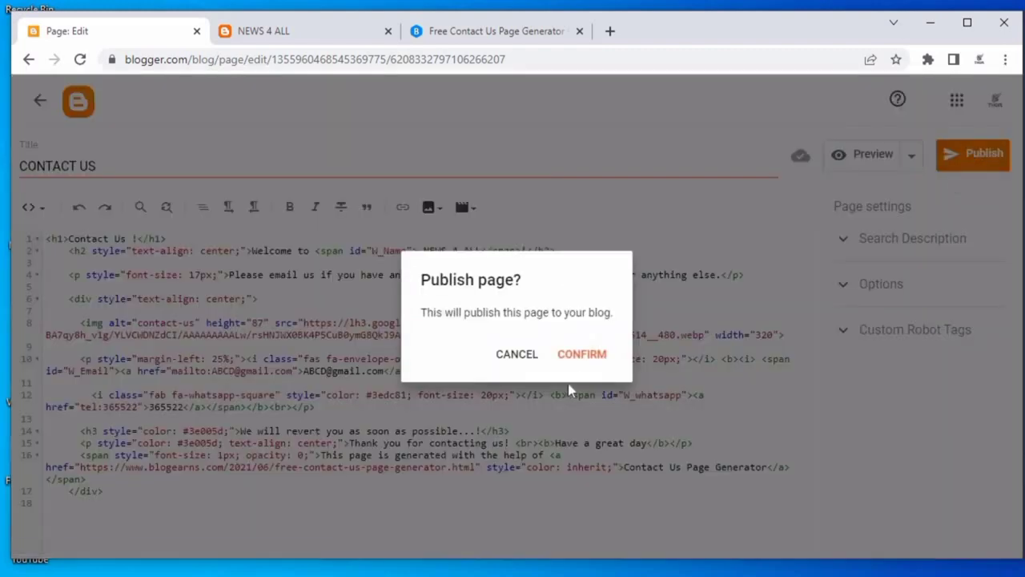
left_click(580, 355)
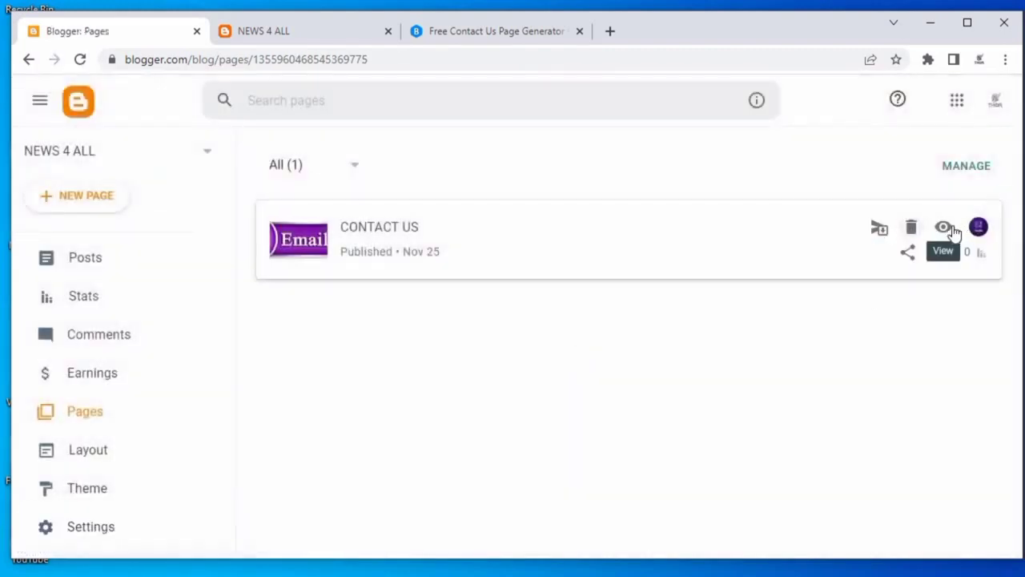
Open the published Contact Us page and scroll through it.
left_click(949, 233)
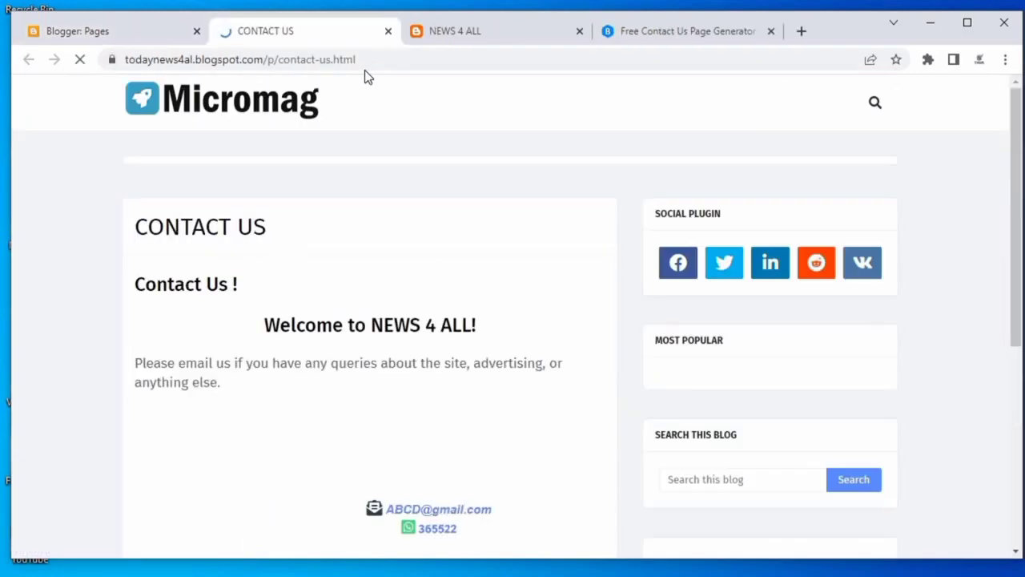
scroll(511, 241, "down", 3)
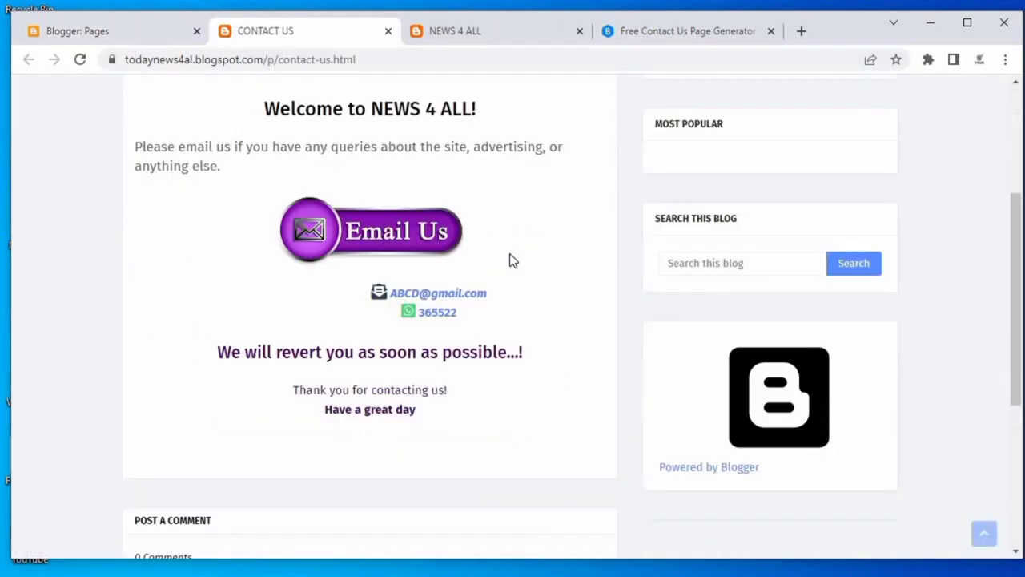
scroll(460, 343, "up", 1)
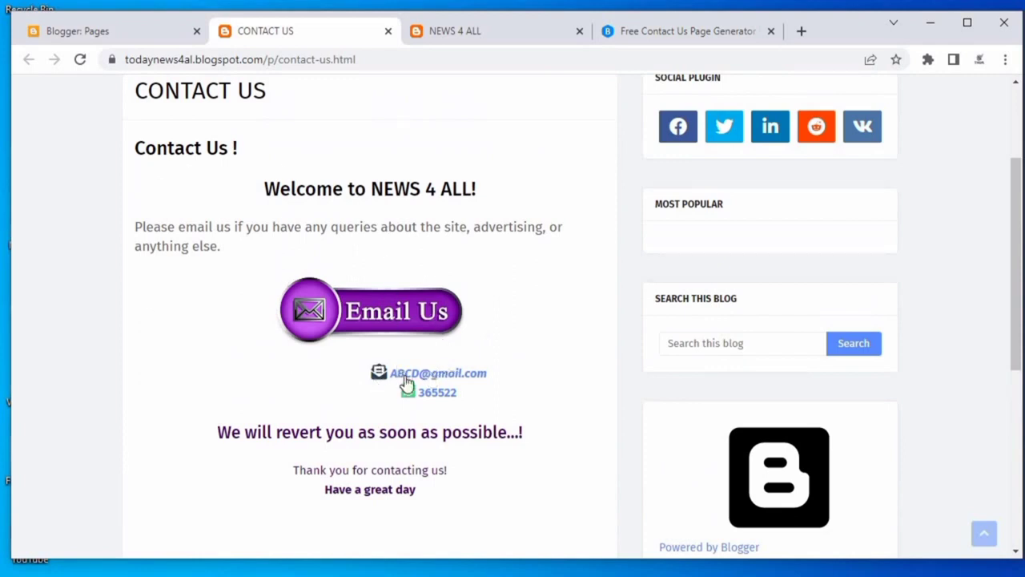
Copy the Contact Us page's URL from the address bar and return to the Blogger pages tab.
triple_click(321, 59)
right_click(321, 56)
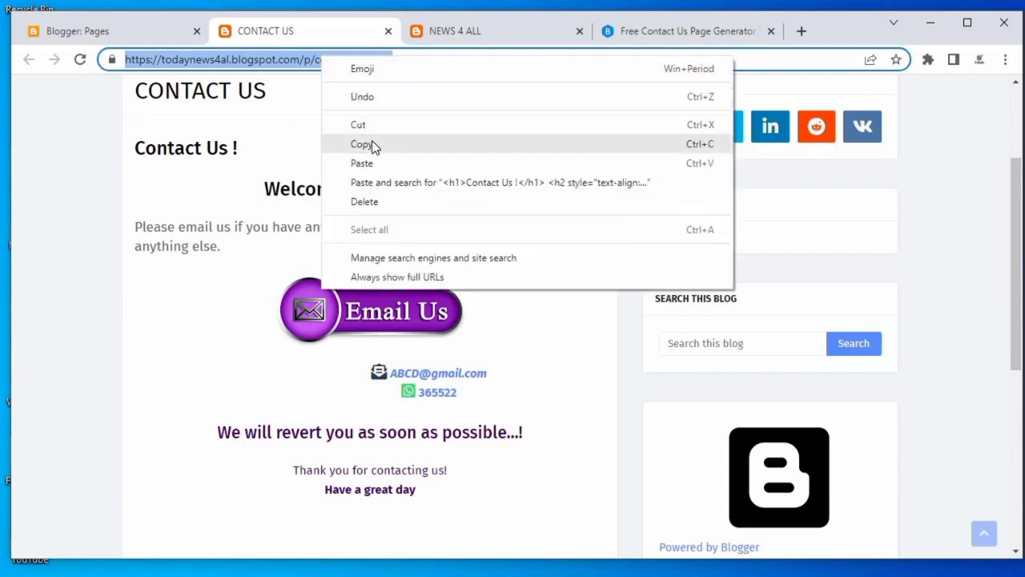
left_click(373, 144)
left_click(110, 30)
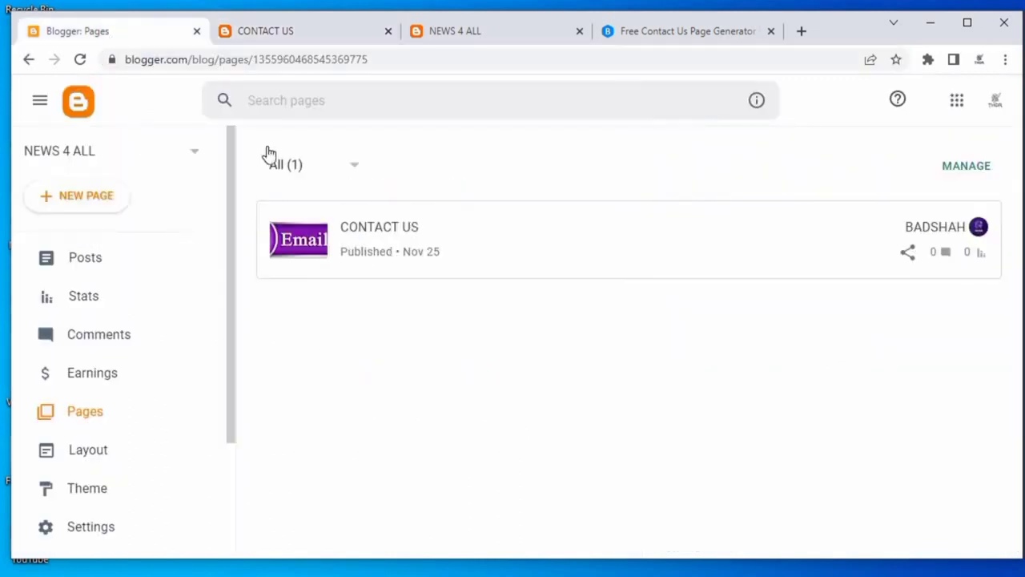
In Layout's Footer Menu Widget, set the Contact Us link's URL to the copied page address, delete the About link and save.
left_click(457, 34)
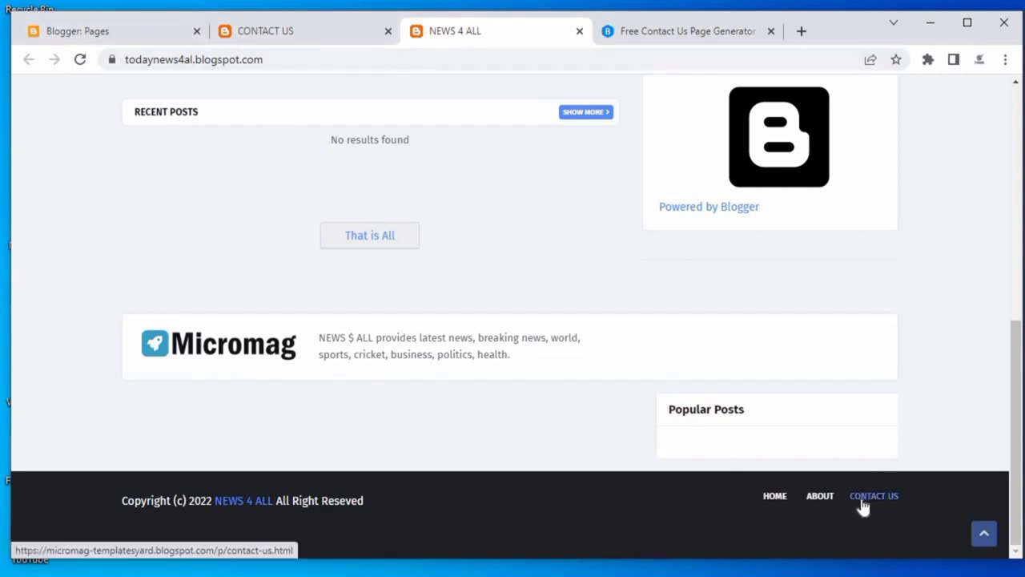
left_click(95, 32)
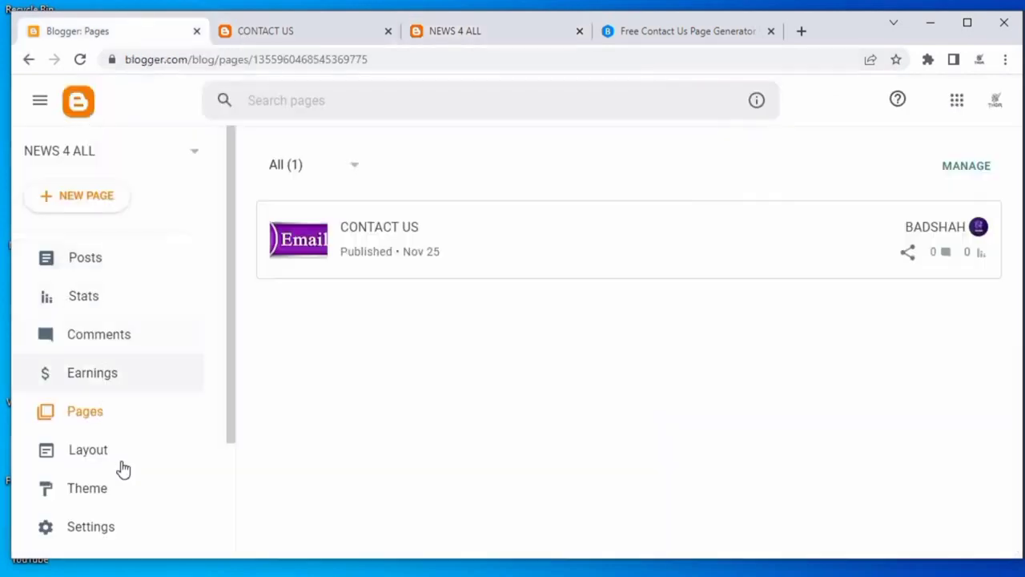
scroll(133, 501, "down", 2)
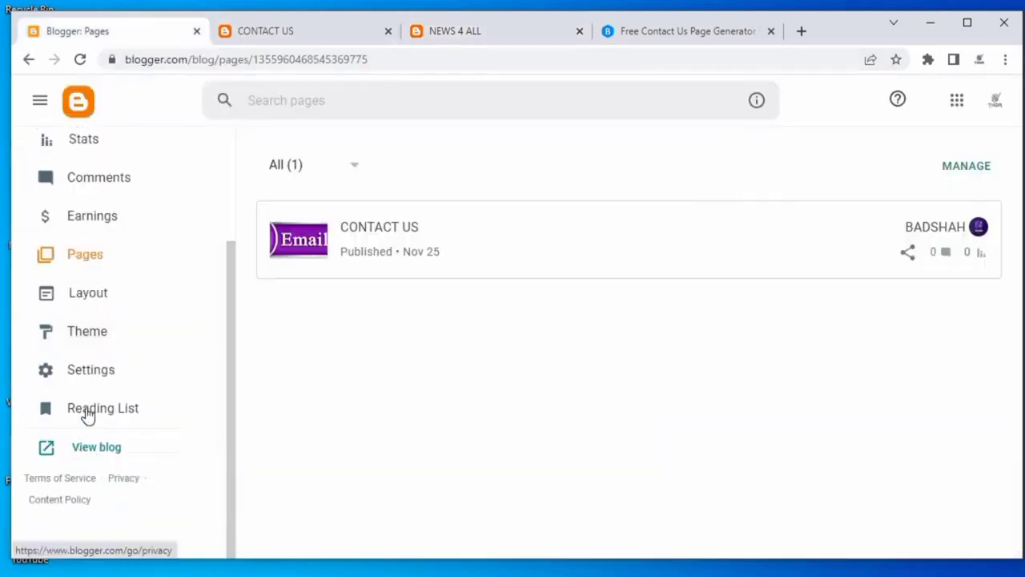
left_click(119, 367)
left_click_drag(1014, 165, 1015, 529)
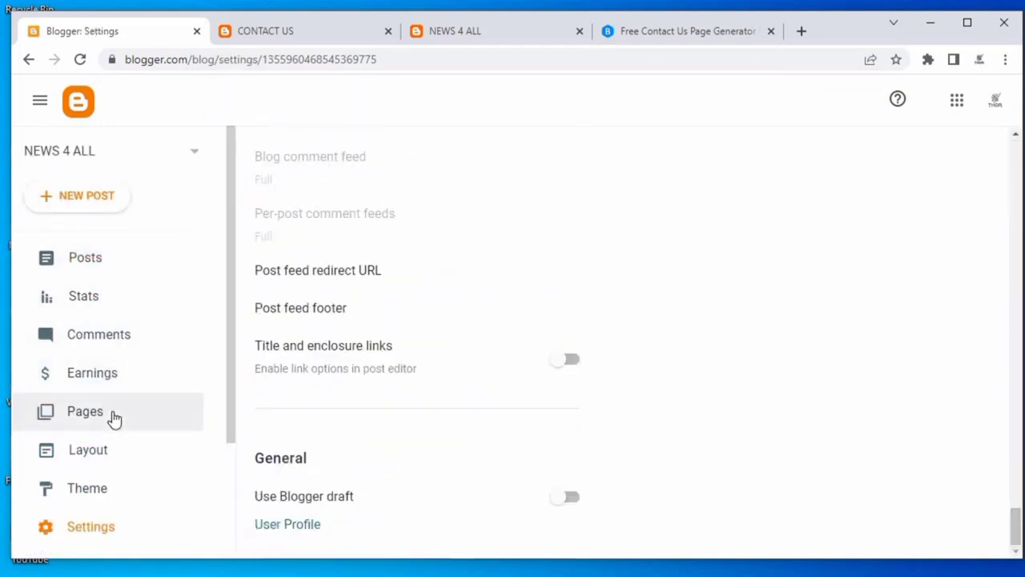
left_click(116, 452)
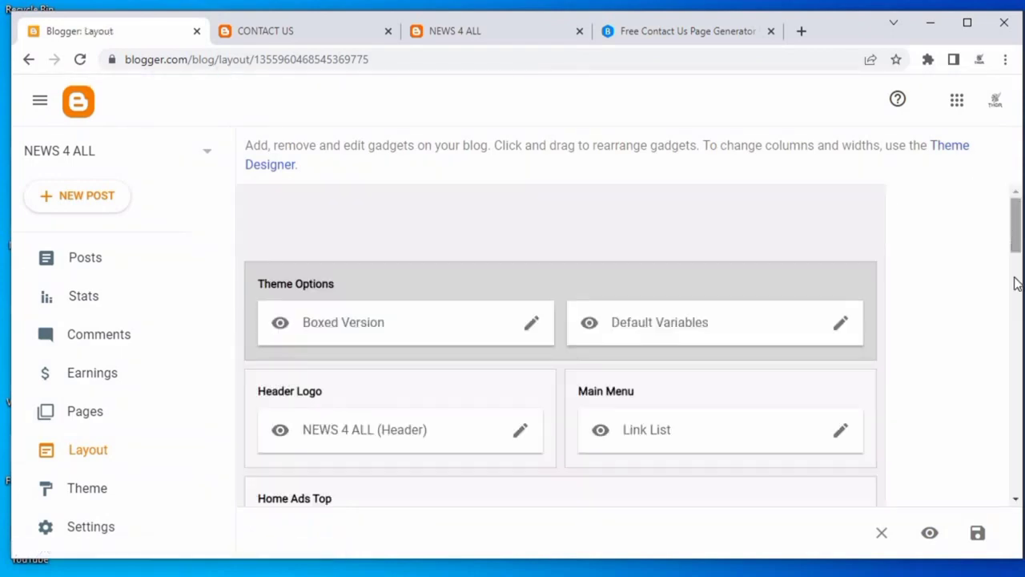
scroll(751, 450, "down", 15)
left_click(841, 462)
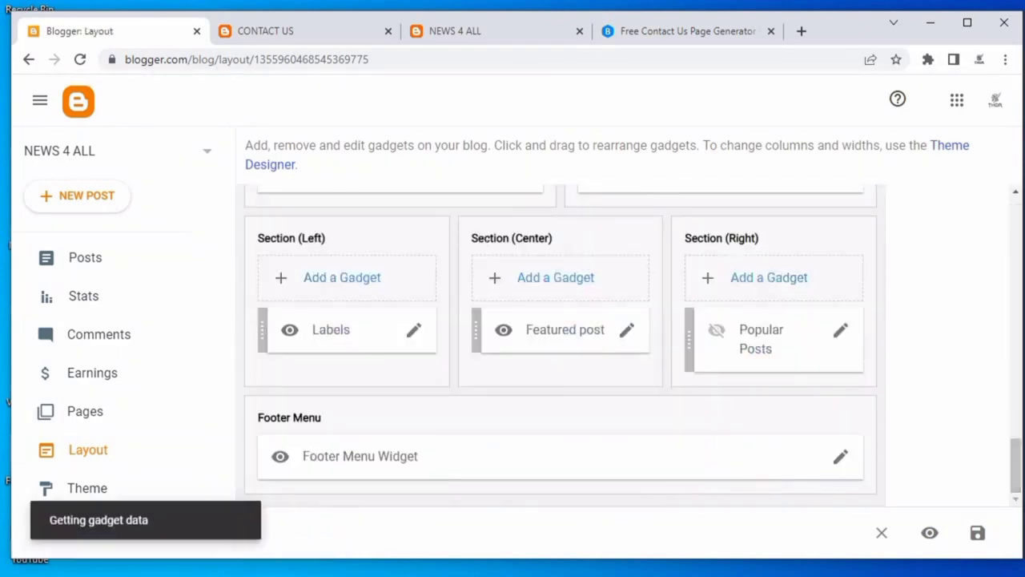
scroll(492, 357, "down", 1)
scroll(492, 357, "down", 3)
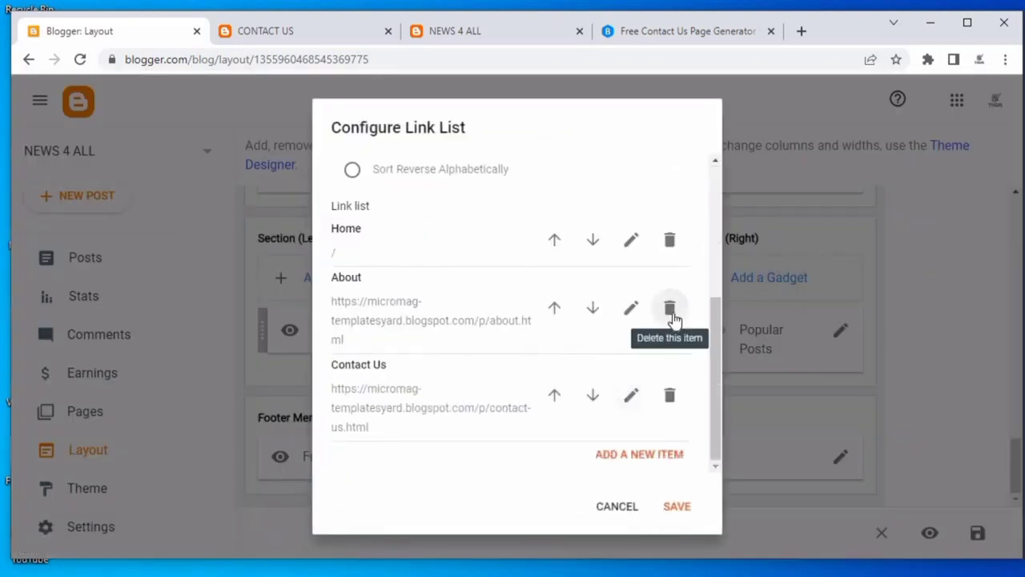
left_click(634, 392)
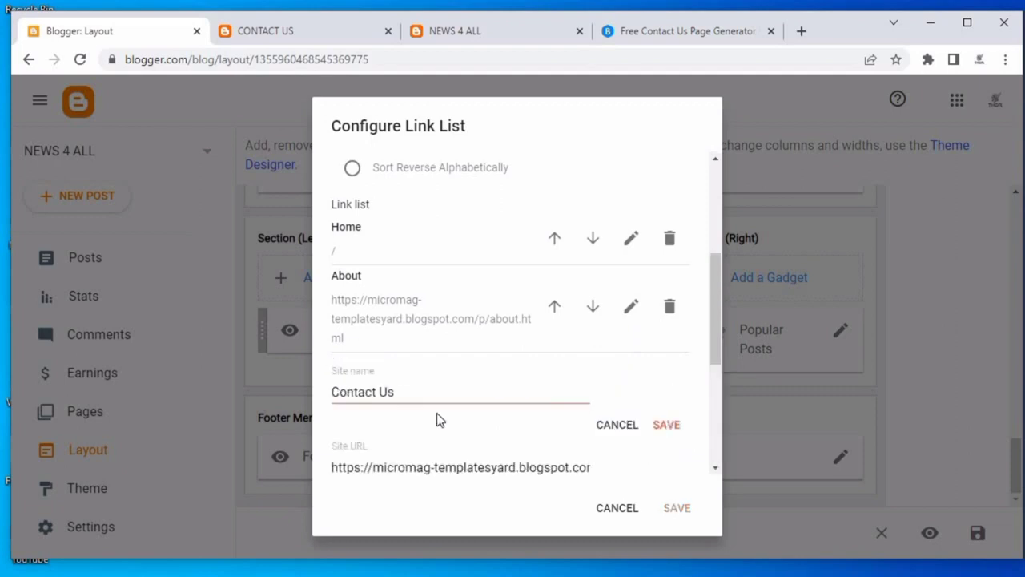
scroll(482, 476, "down", 2)
left_click(437, 307)
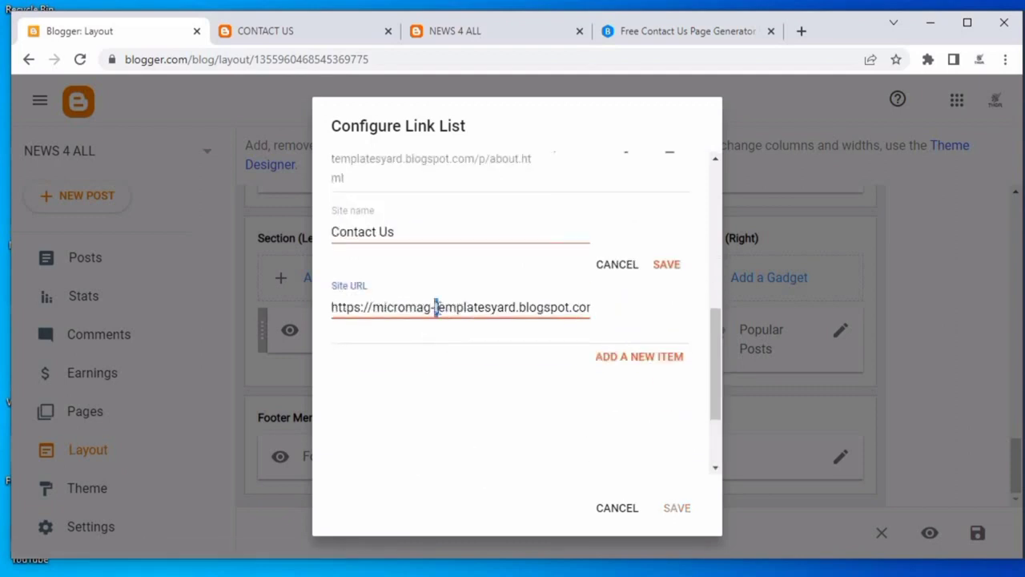
triple_click(475, 307)
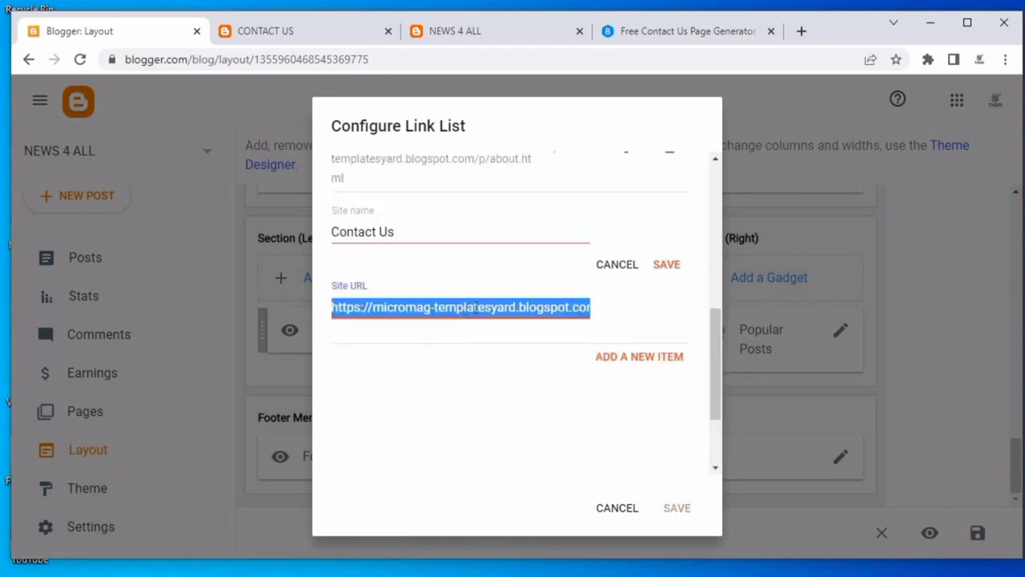
key("ctrl+v")
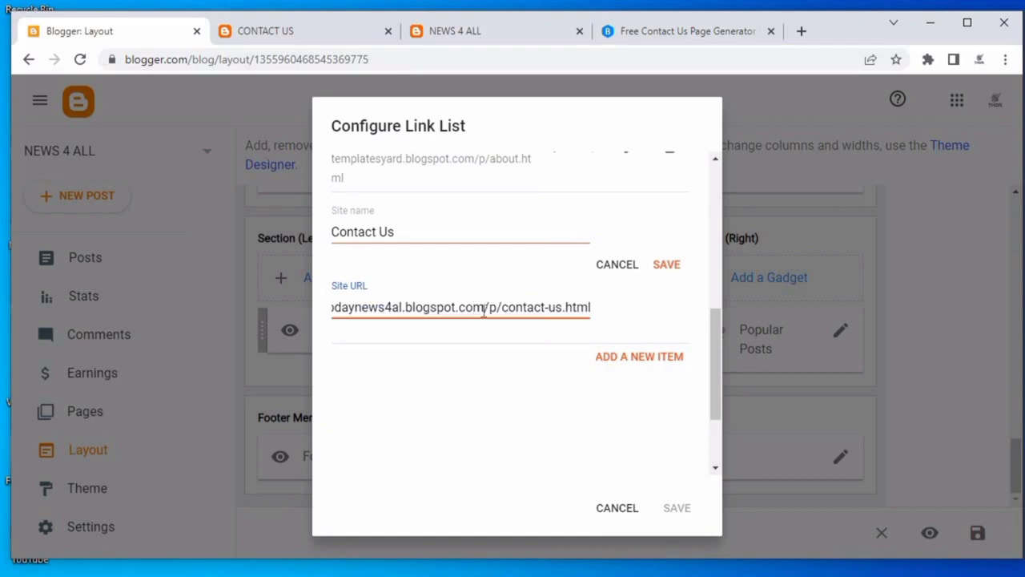
left_click(677, 267)
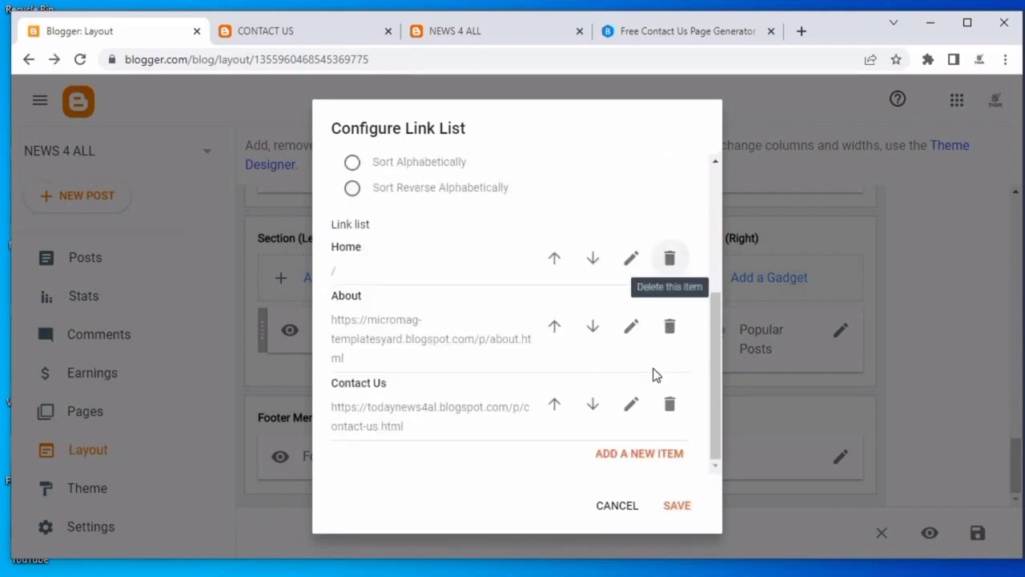
left_click(669, 326)
left_click(680, 498)
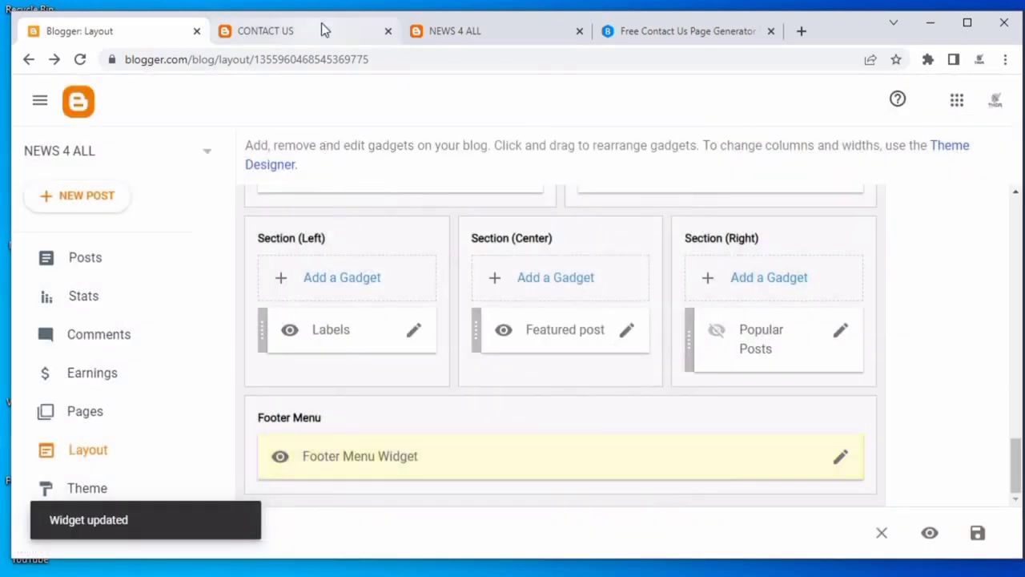
Reload the blog's homepage to check the updated footer menu.
left_click(321, 23)
right_click(317, 149)
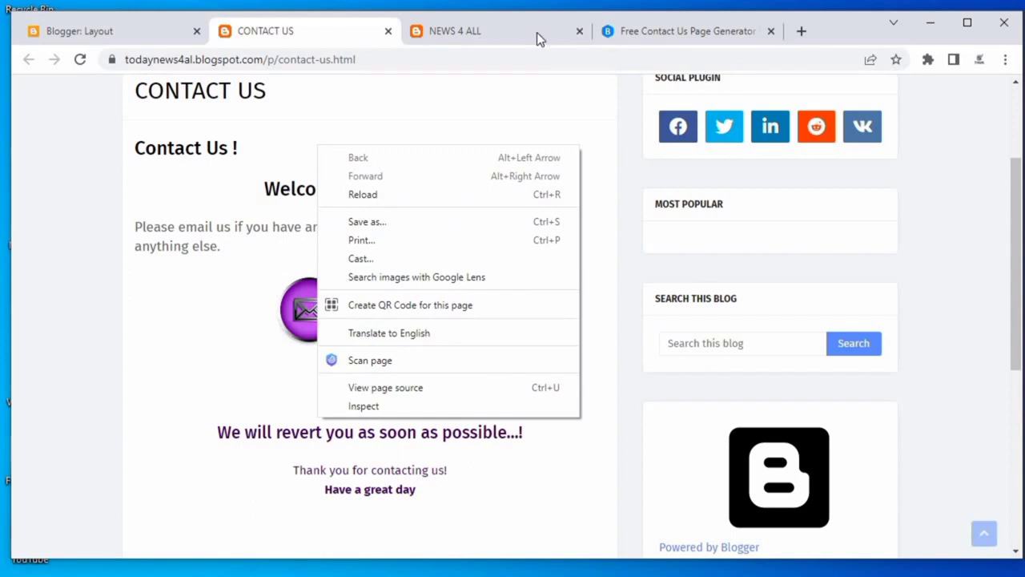
left_click(491, 41)
left_click(490, 41)
right_click(197, 160)
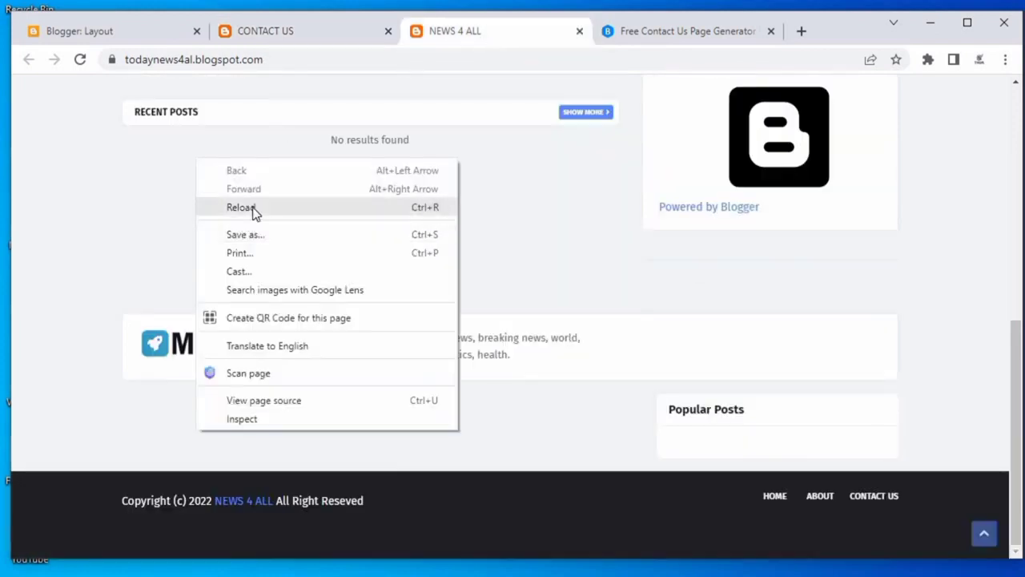
left_click(240, 207)
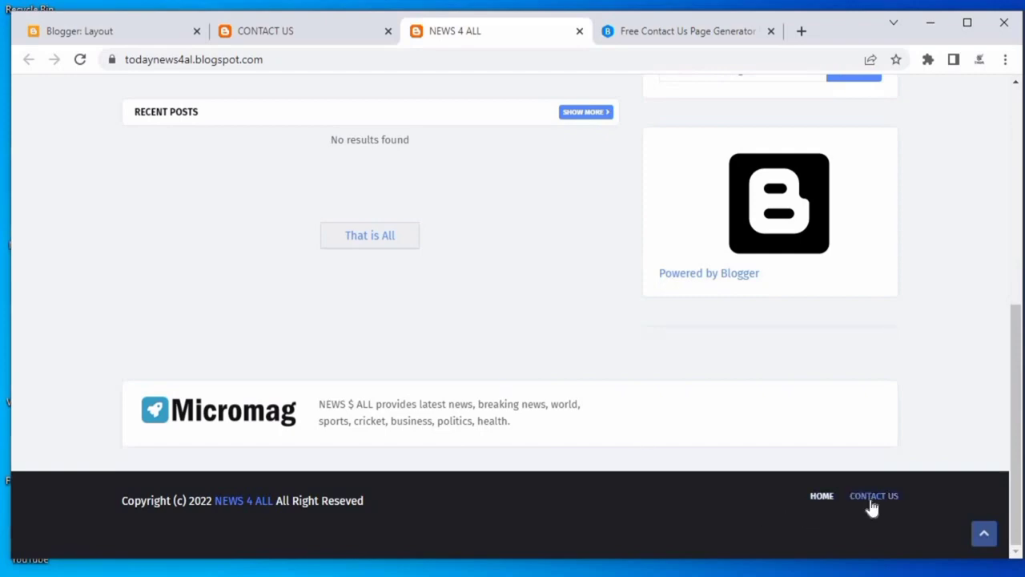
Search the web for blogger disclaimer page generator and open the Disclaimer Generator site.
left_click(644, 32)
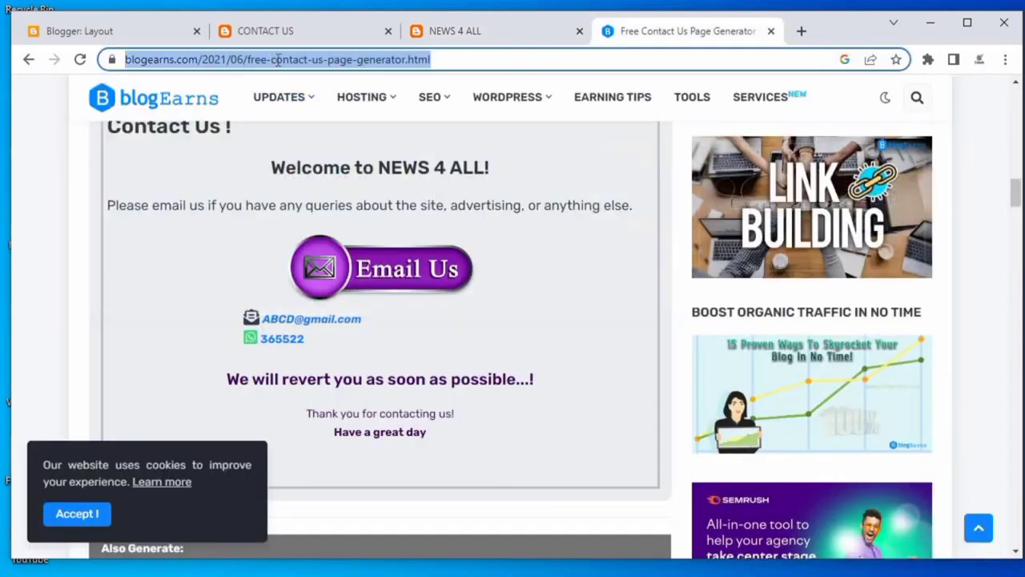
double_click(353, 59)
triple_click(278, 61)
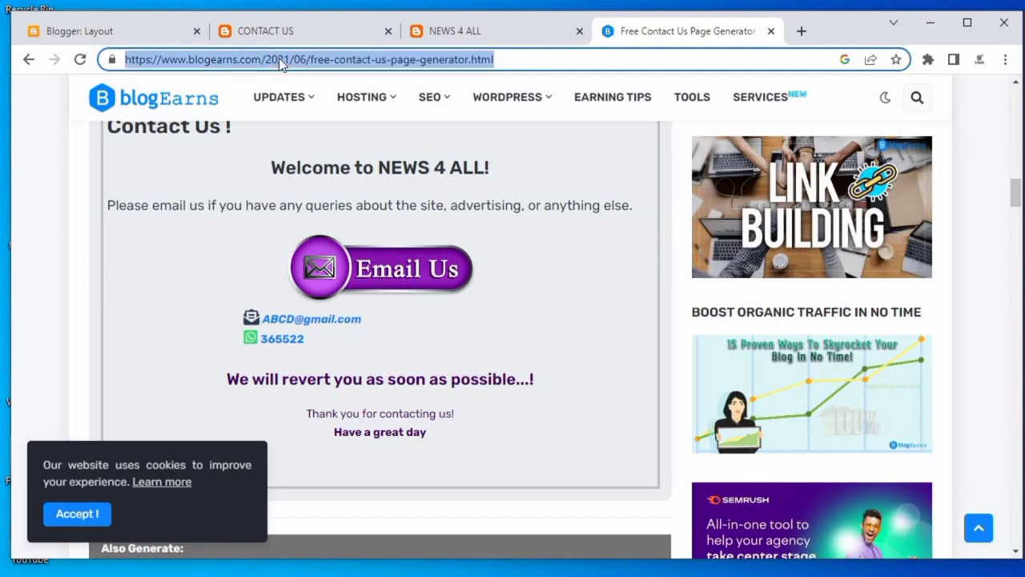
type("blogger")
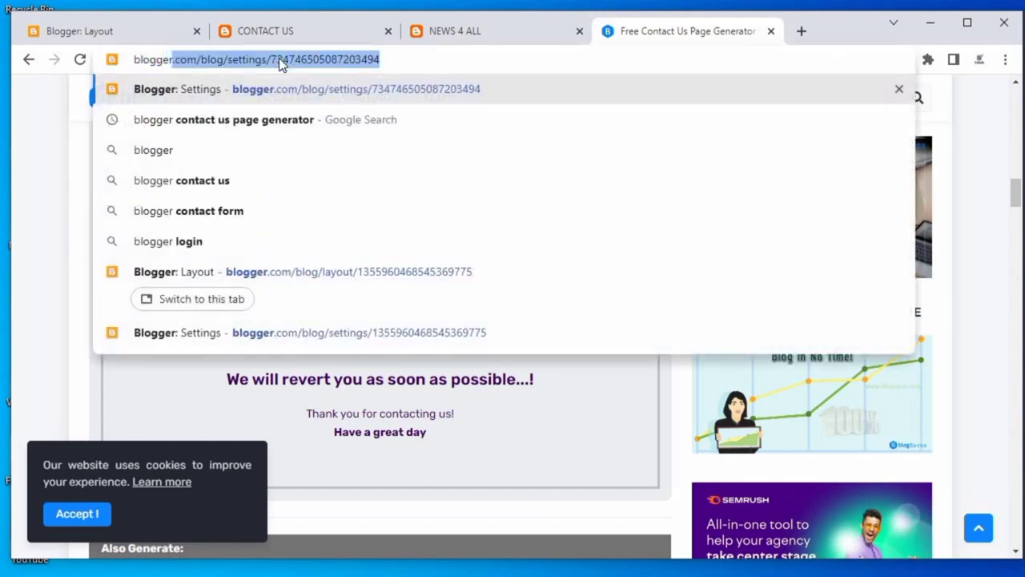
type(" disclai")
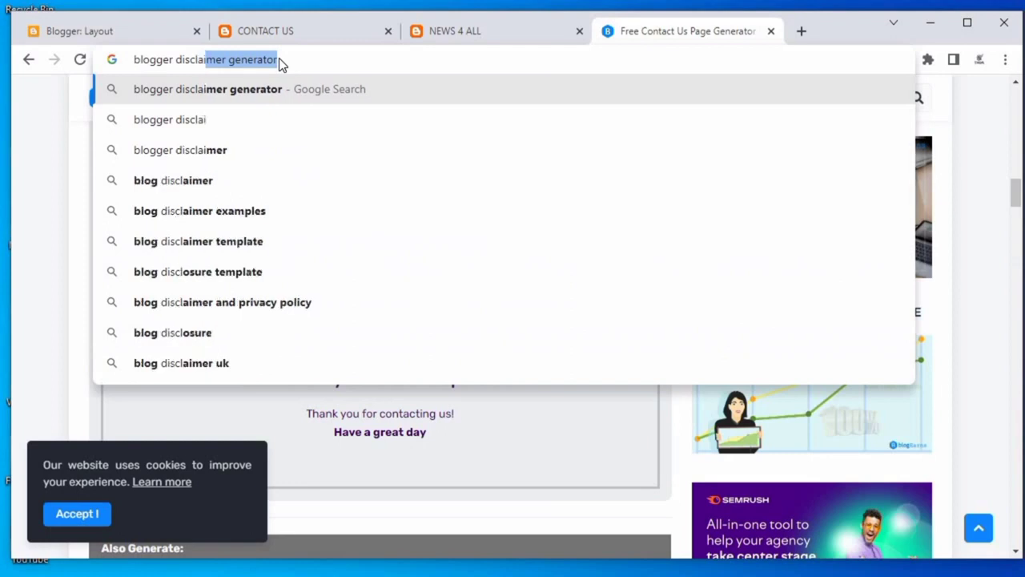
type("mer pag")
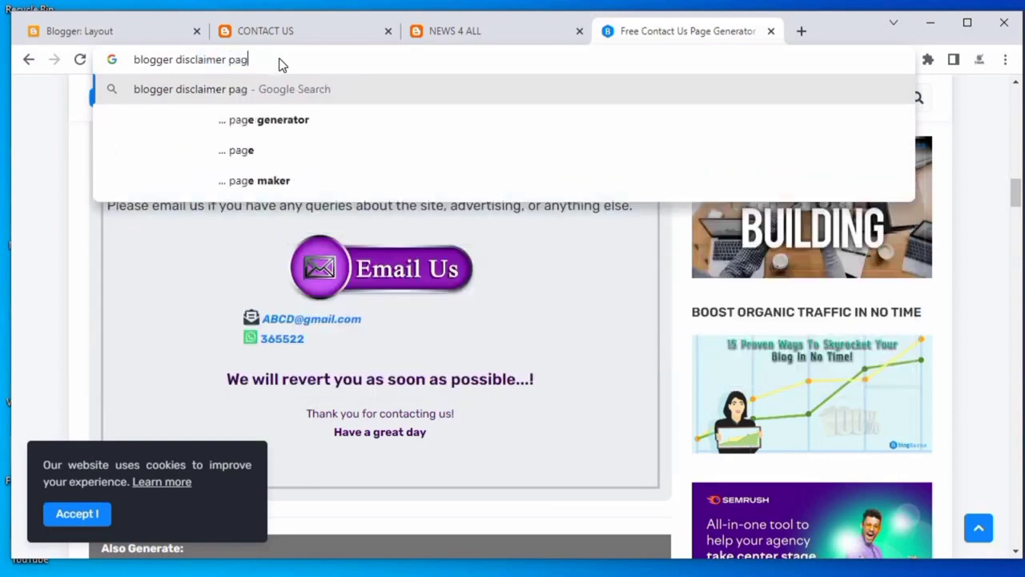
type("e genera")
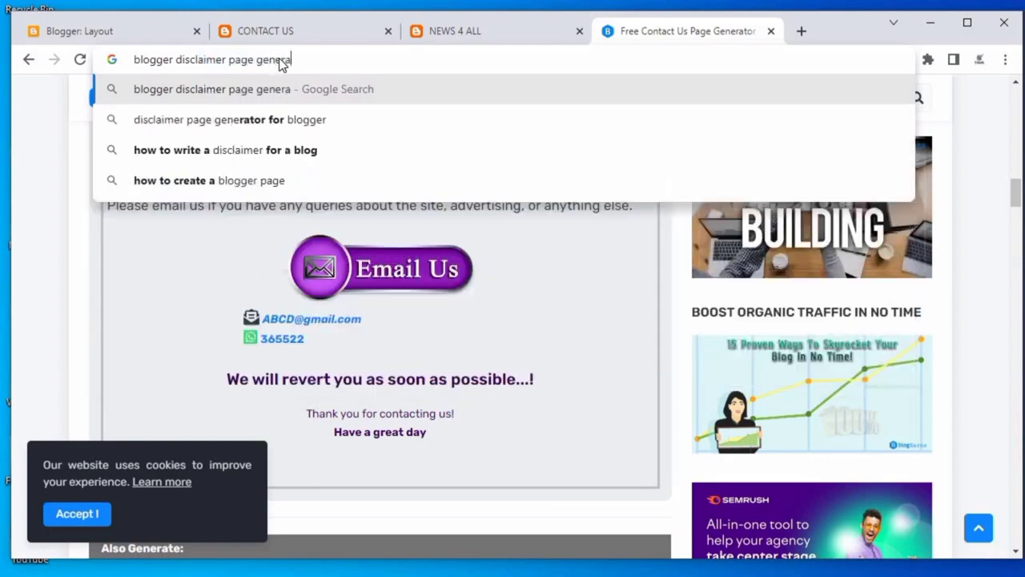
type("tor")
key("Return")
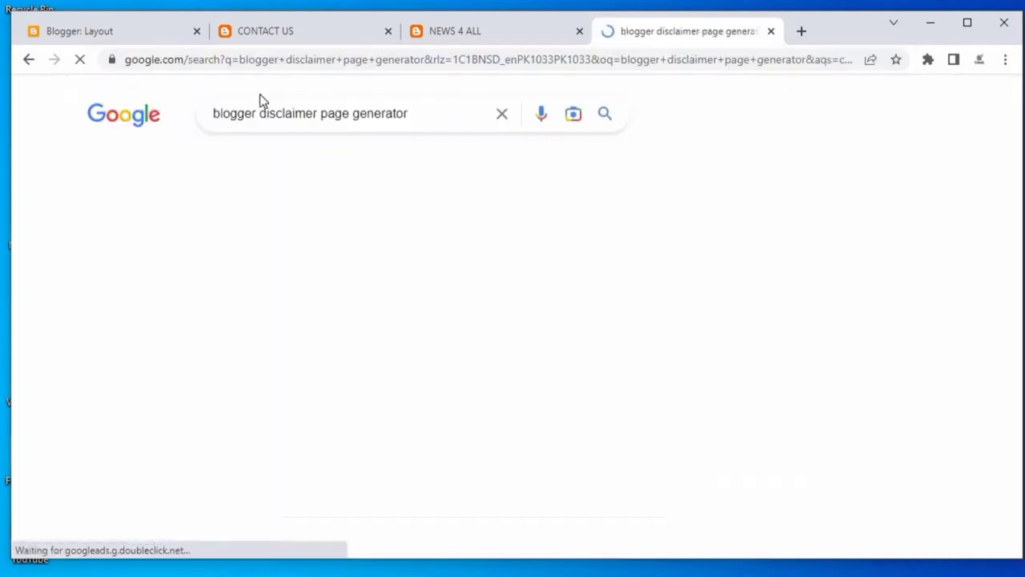
left_click(214, 255)
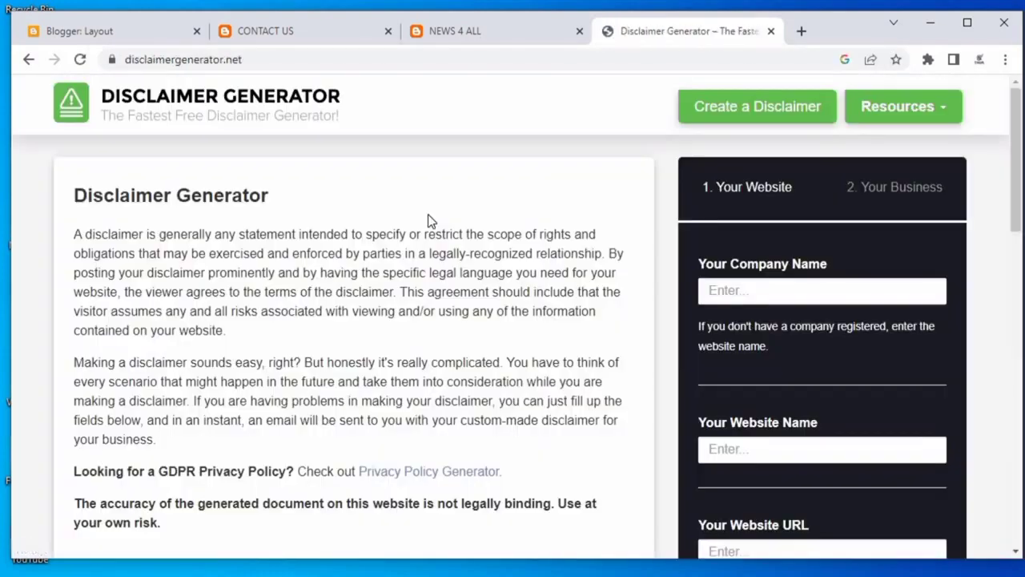
Enter NEWS 4 ALL as both the company name and the website name in the disclaimer form.
scroll(377, 243, "down", 8)
scroll(728, 197, "up", 6)
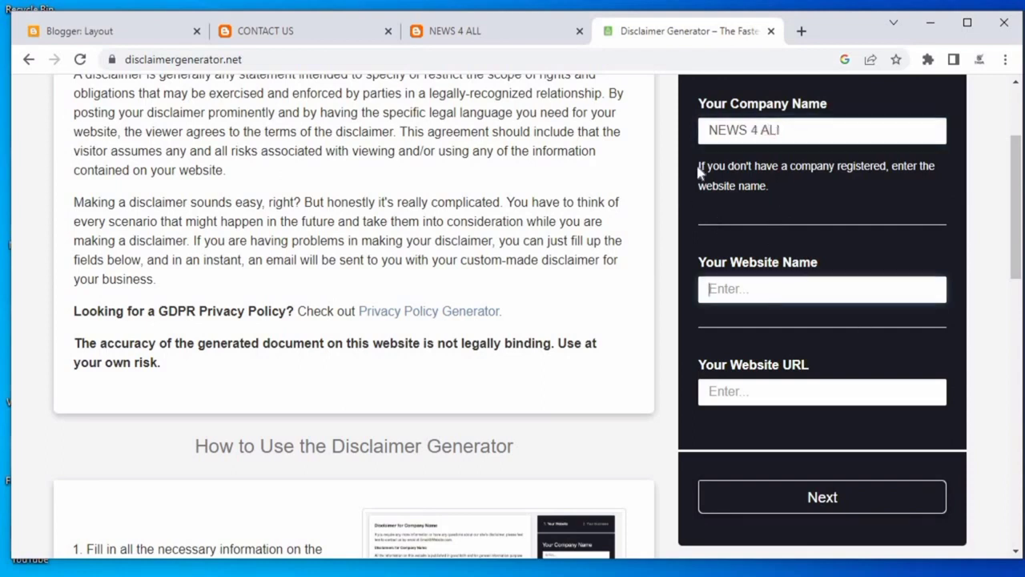
left_click(795, 133)
key("BackSpace")
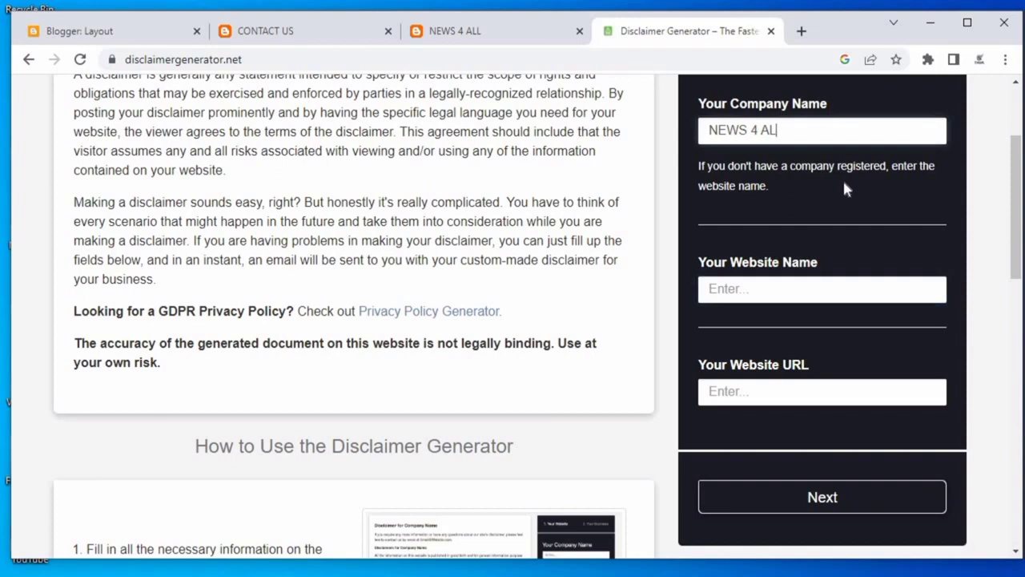
type("L")
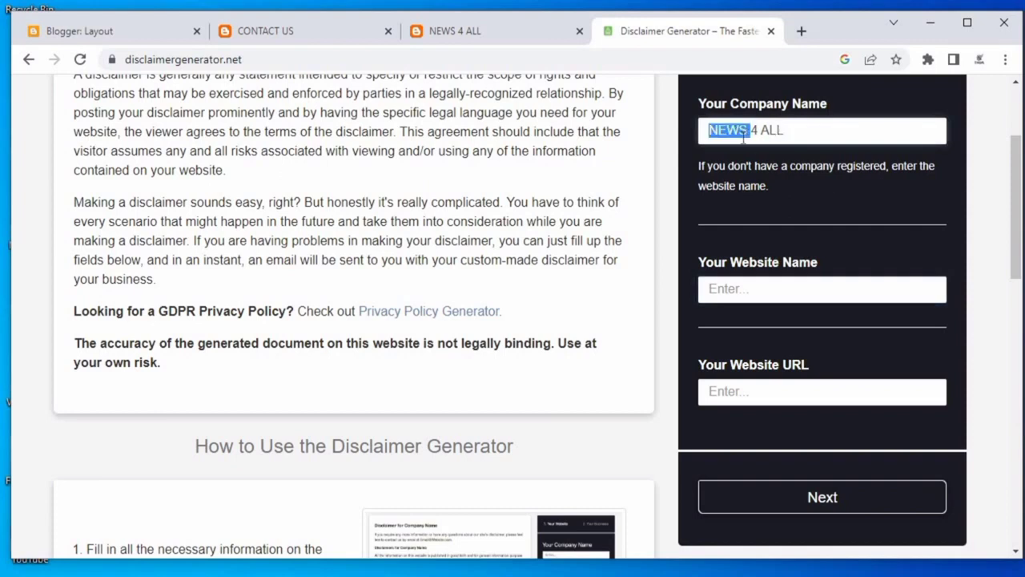
right_click(748, 135)
left_click(780, 195)
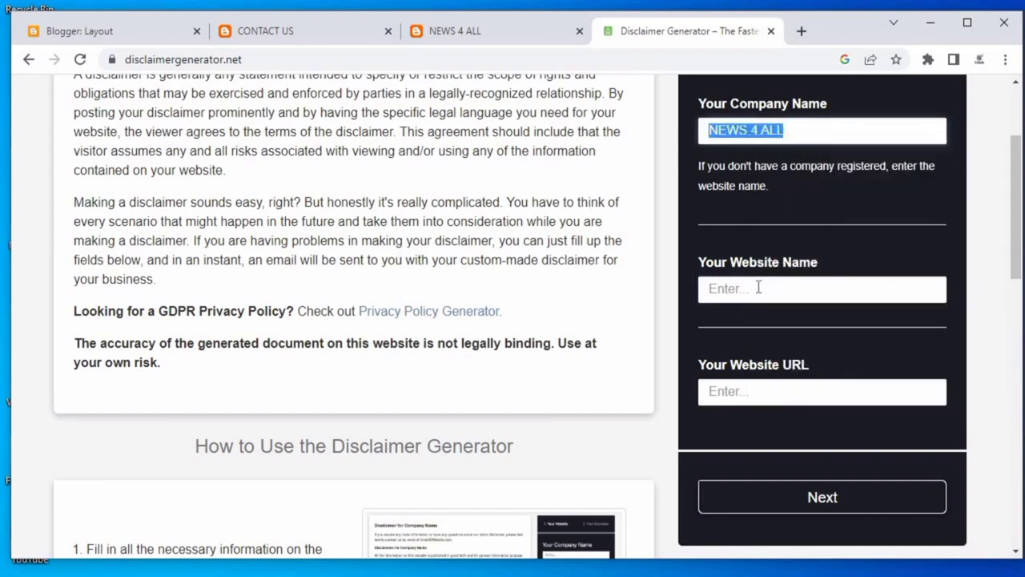
right_click(758, 288)
left_click(798, 409)
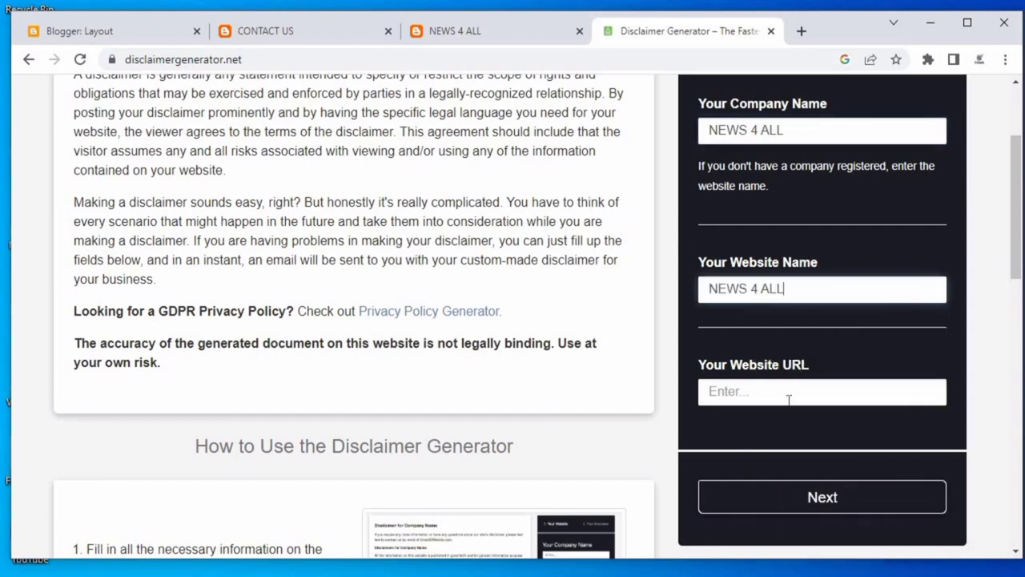
Copy the blog's address into the Website URL field and continue to the business details stage.
left_click(448, 30)
left_click(435, 59)
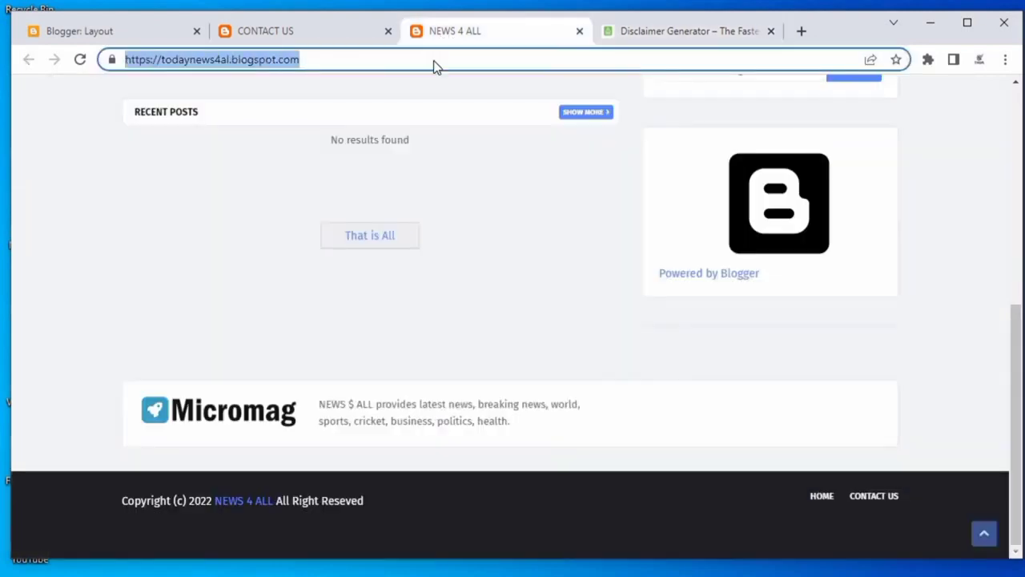
right_click(435, 64)
left_click(472, 146)
left_click(688, 32)
left_click(760, 389)
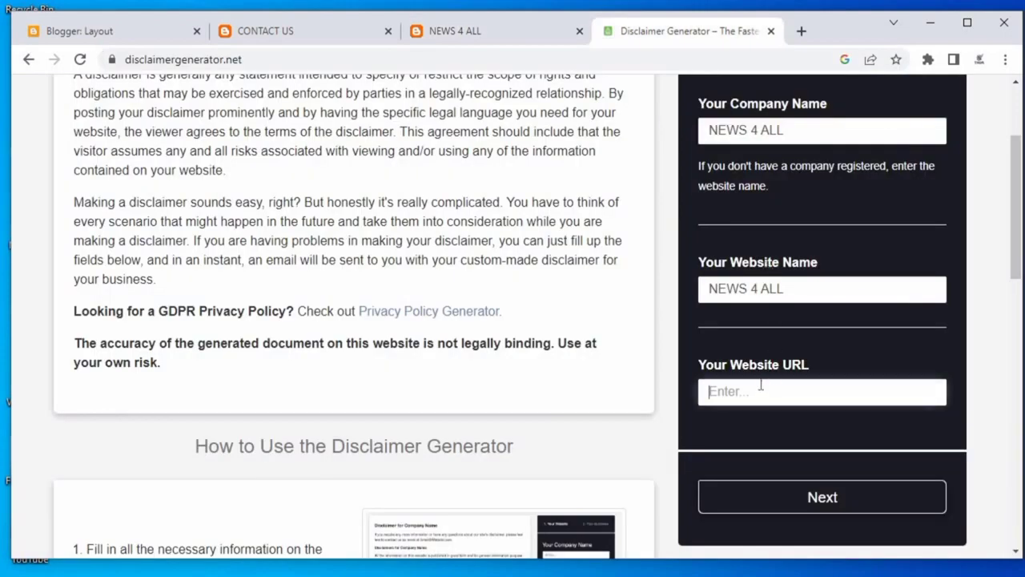
right_click(759, 389)
left_click(769, 511)
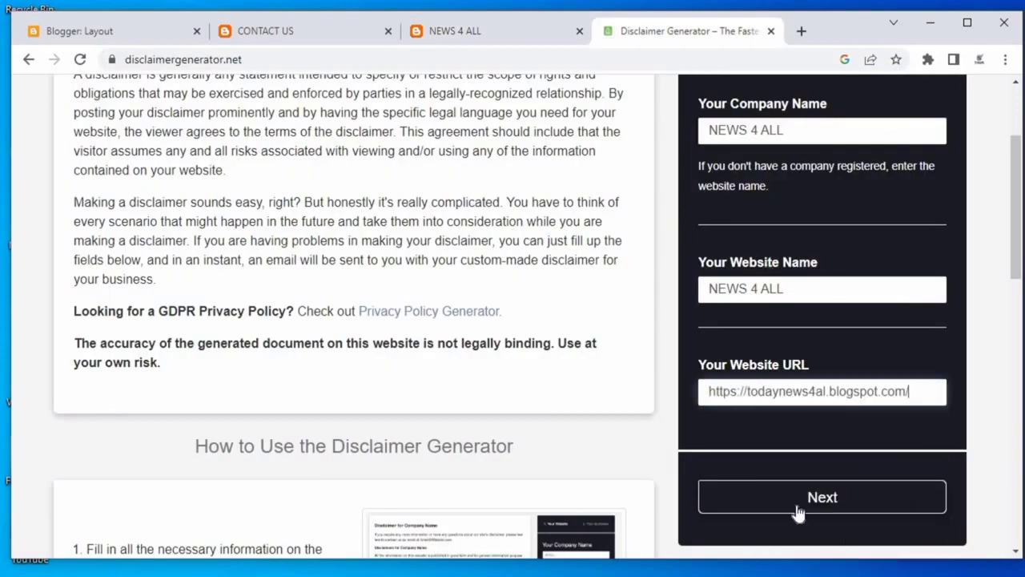
left_click(797, 513)
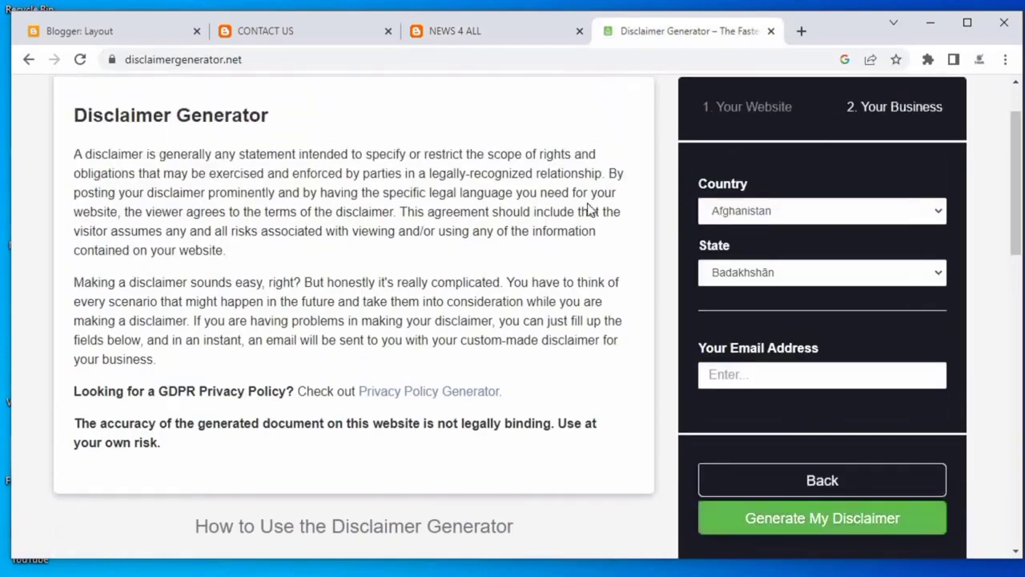
Enter a contact e-mail address in the business details and generate the disclaimer.
left_click(761, 215)
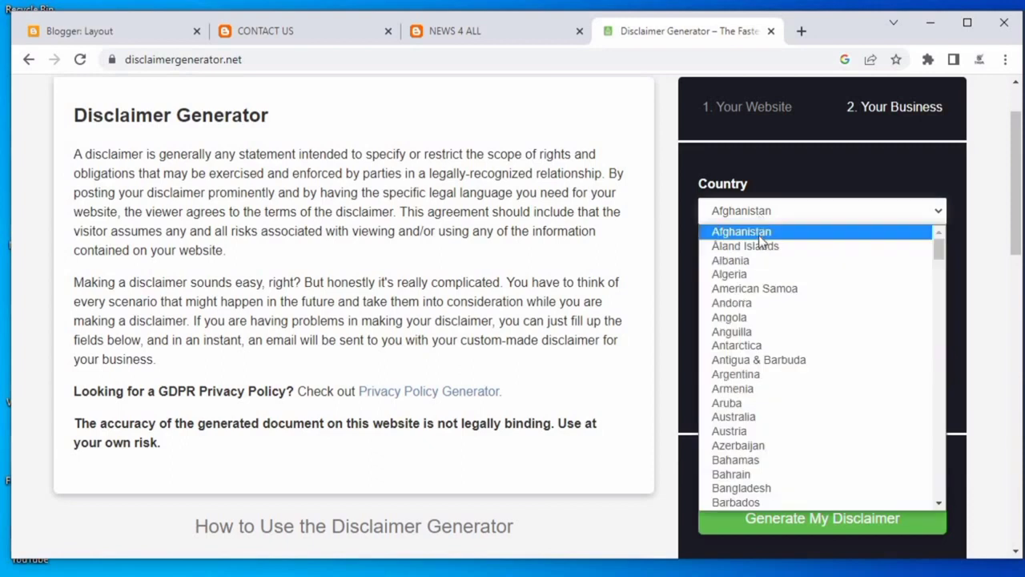
left_click(686, 509)
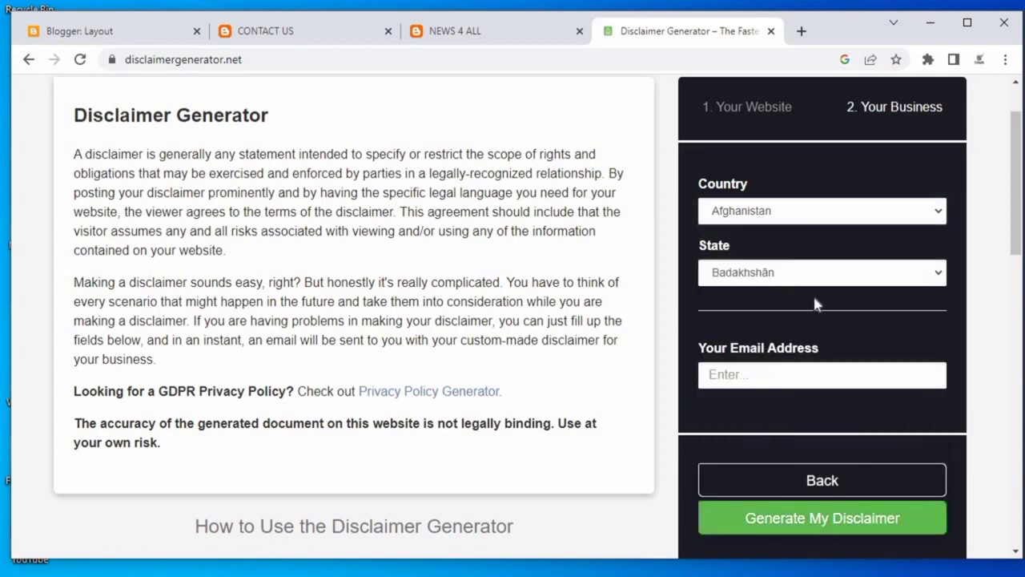
left_click(791, 374)
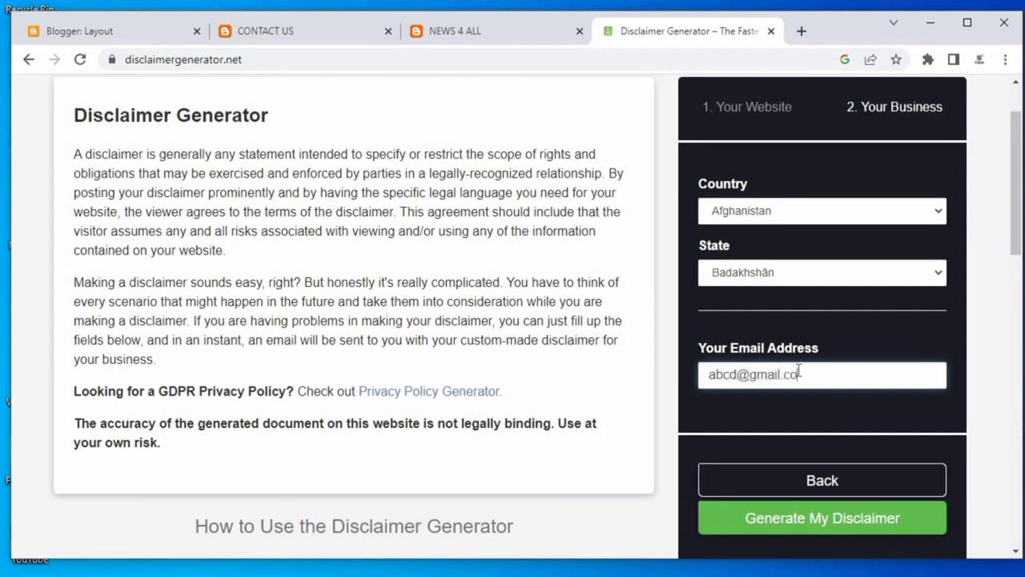
left_click(813, 530)
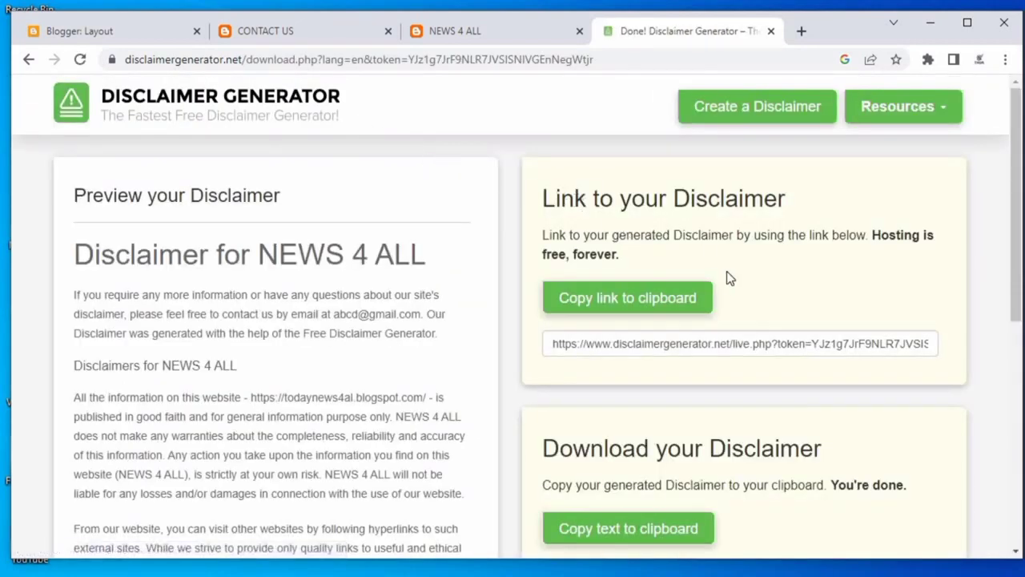
Select and copy the generated disclaimer HTML code.
scroll(743, 233, "down", 5)
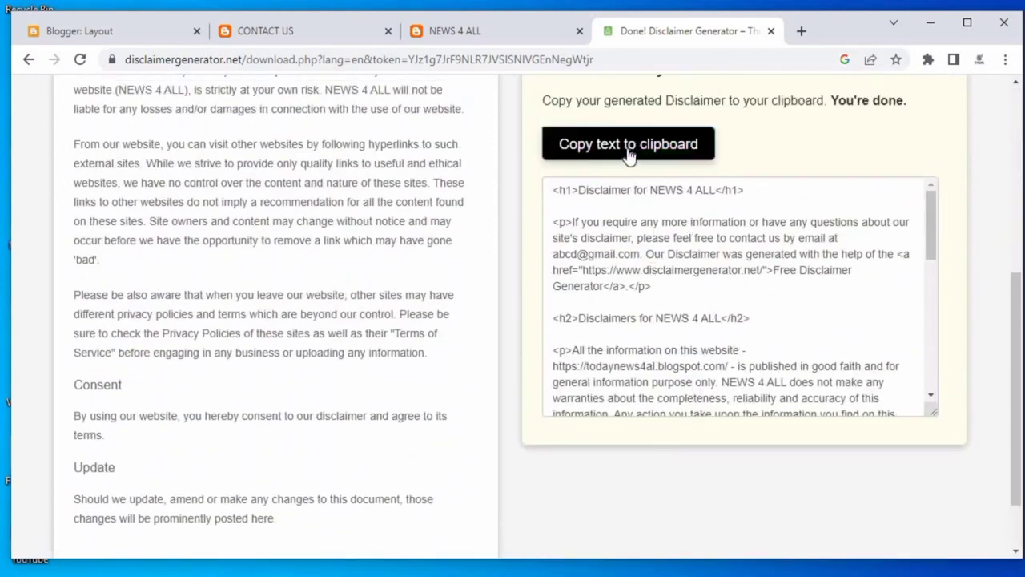
left_click(629, 154)
left_click_drag(553, 189, 811, 403)
right_click(782, 406)
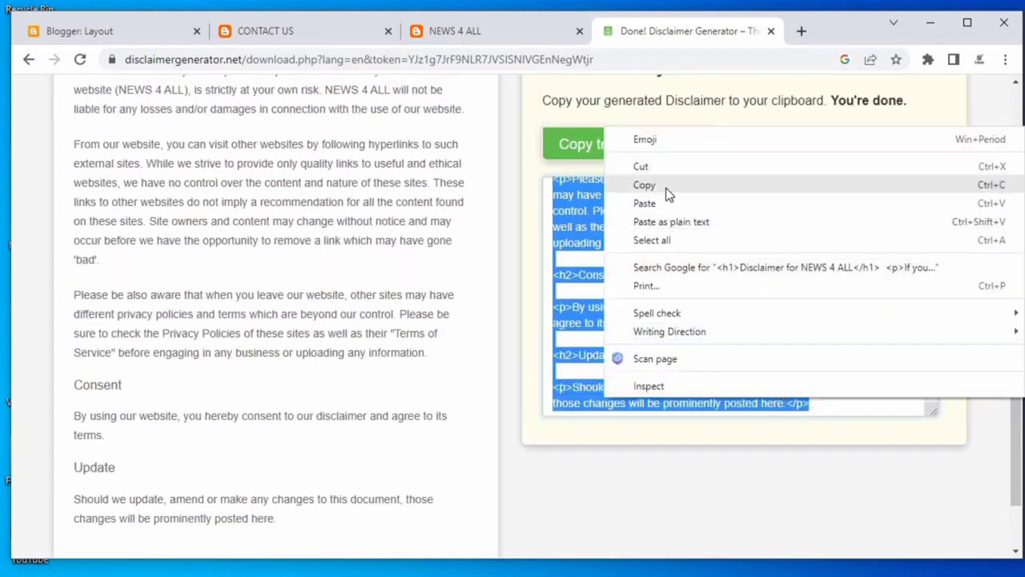
left_click(666, 187)
Create a new blog page titled DISCLAIMER.
left_click(78, 30)
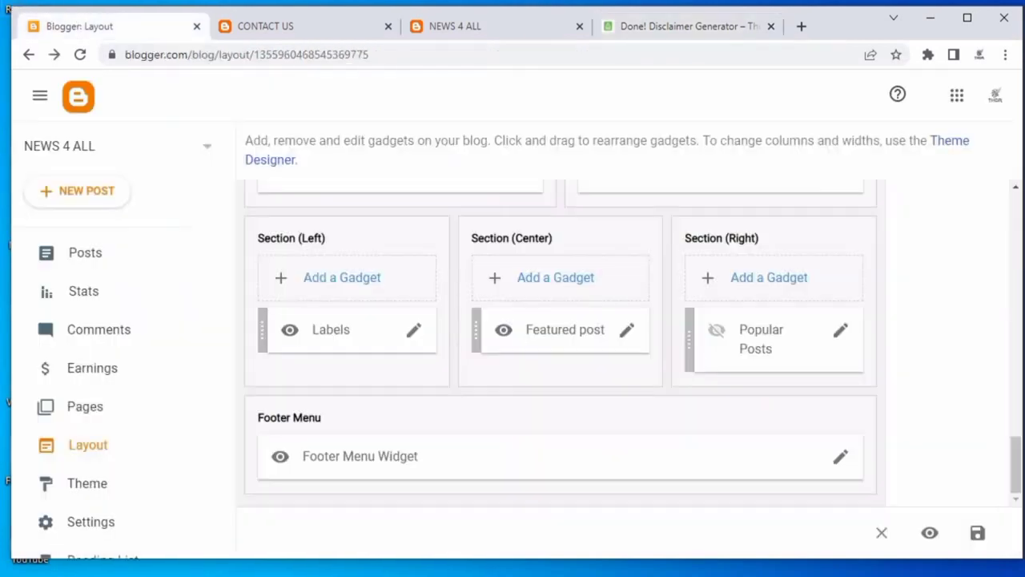
left_click(112, 403)
left_click(109, 197)
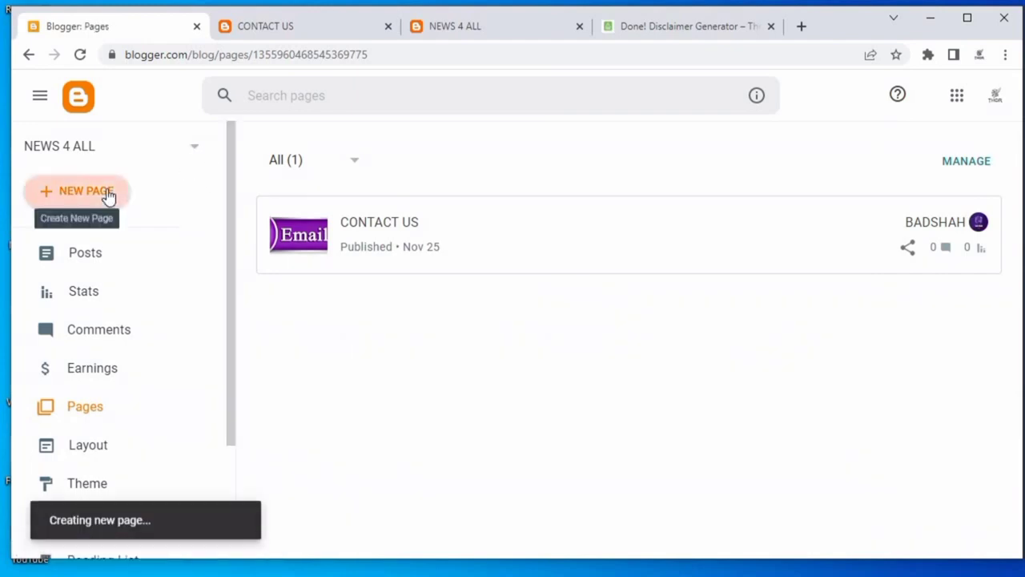
left_click(290, 165)
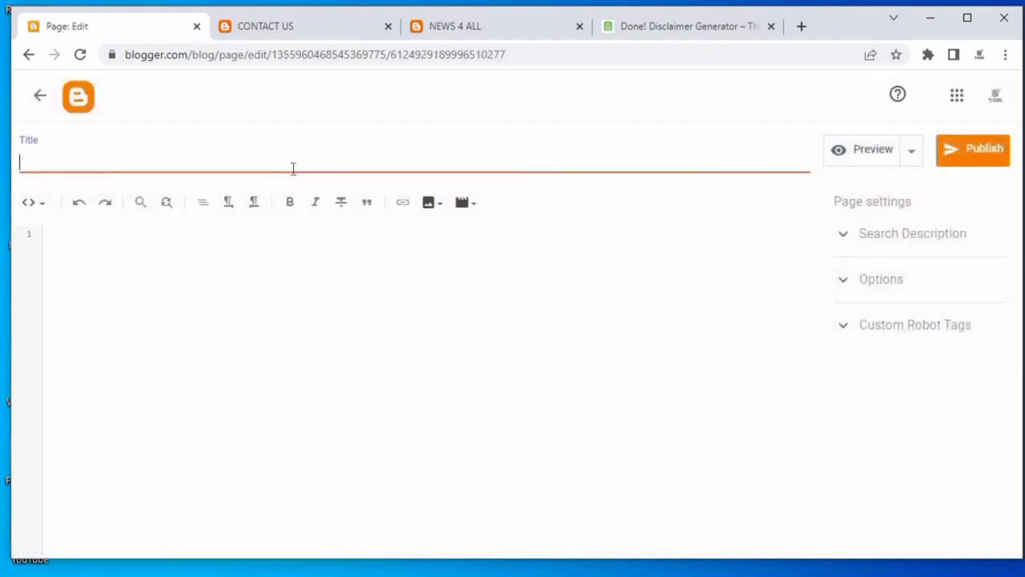
type("DISCLAIMER")
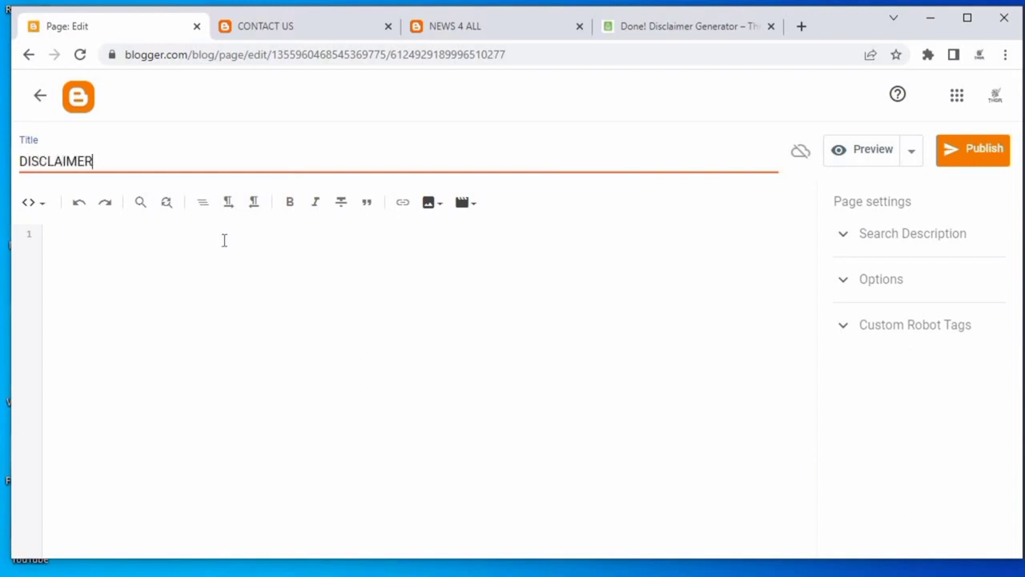
Paste the disclaimer HTML into the page body and publish the page.
left_click(224, 260)
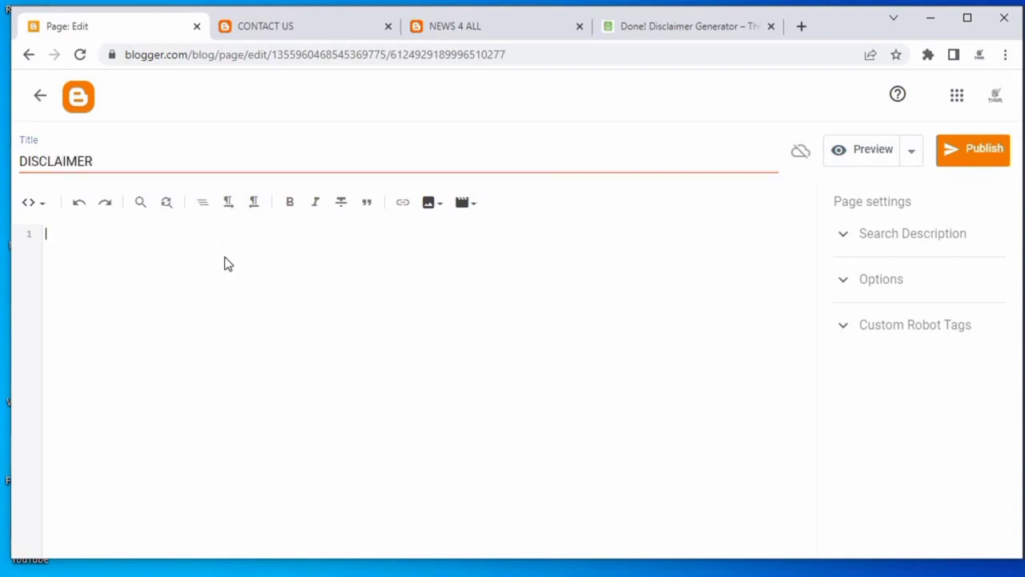
right_click(223, 247)
left_click(274, 370)
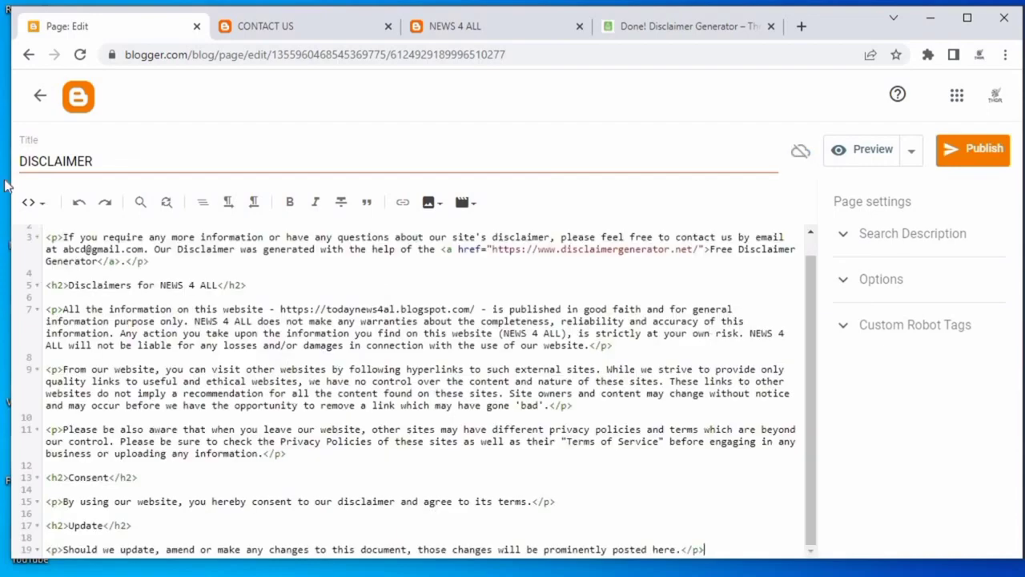
left_click(993, 154)
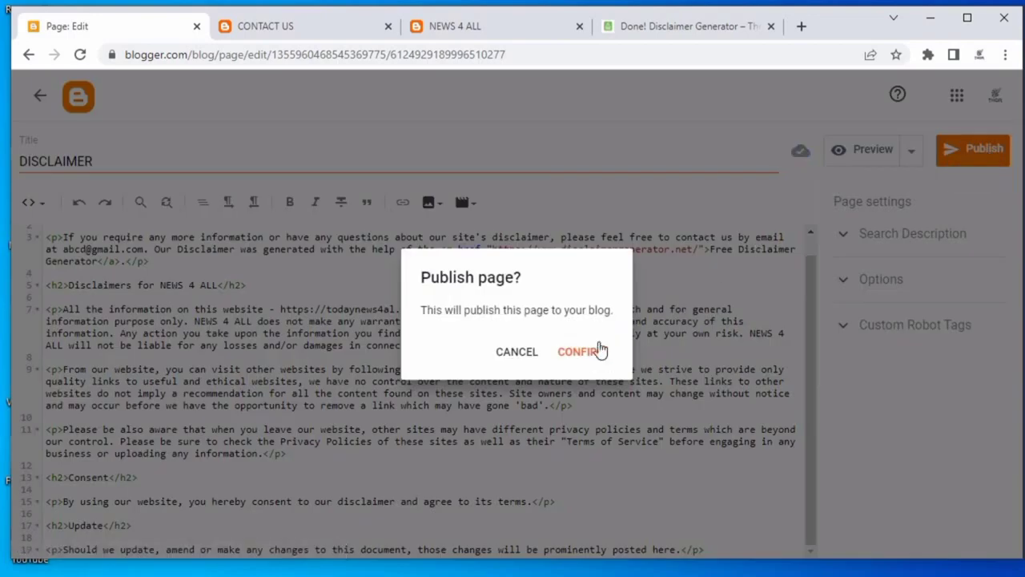
left_click(585, 355)
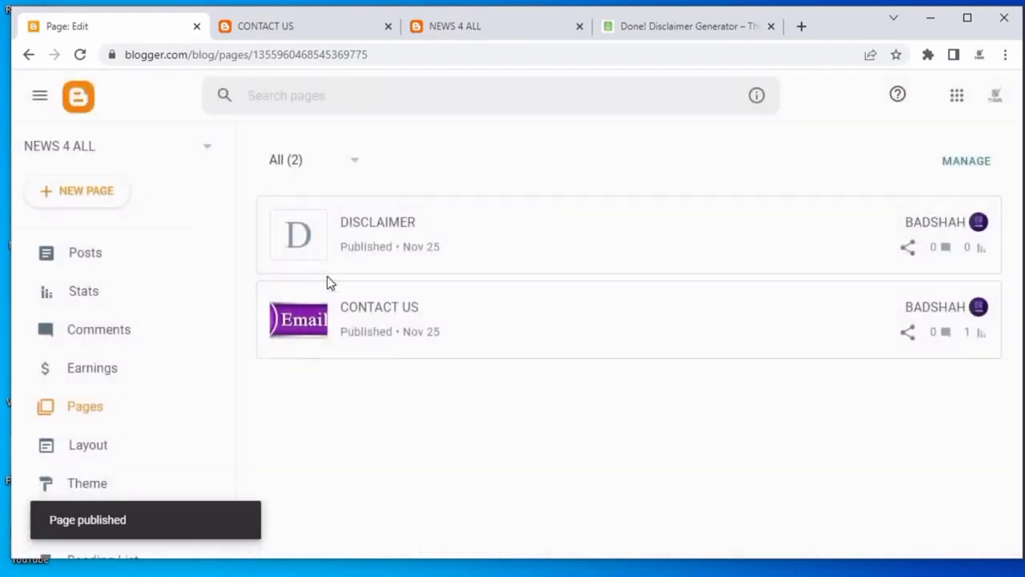
View the published Disclaimer page and examine the generator credit sentence in its first paragraph.
mouse_move(417, 235)
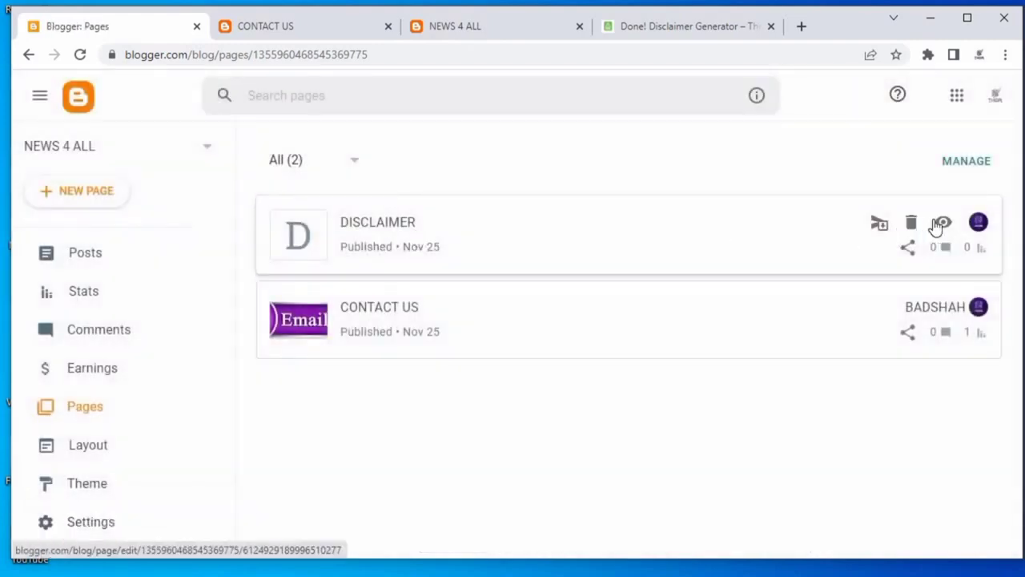
left_click(945, 223)
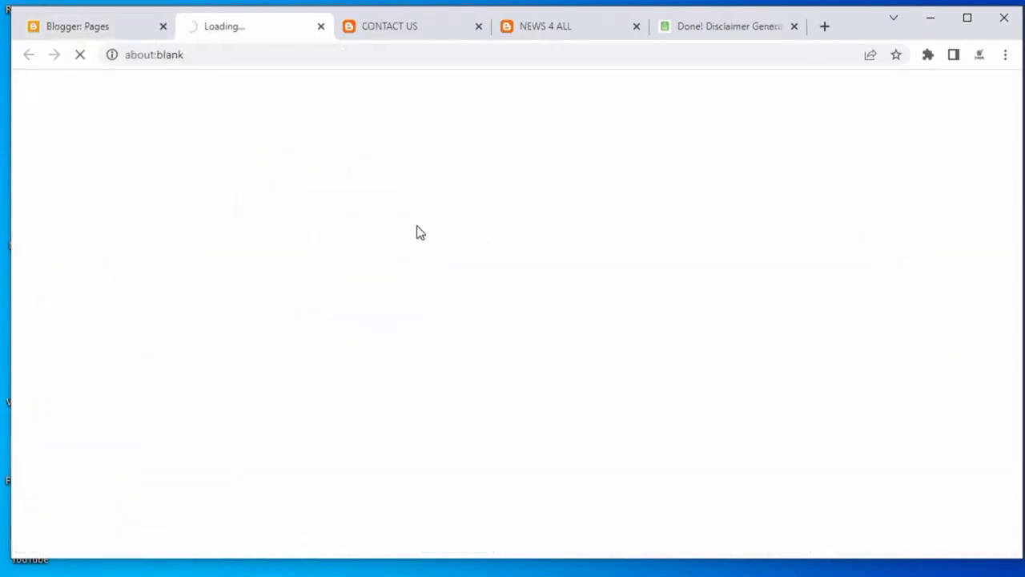
scroll(428, 252, "down", 3)
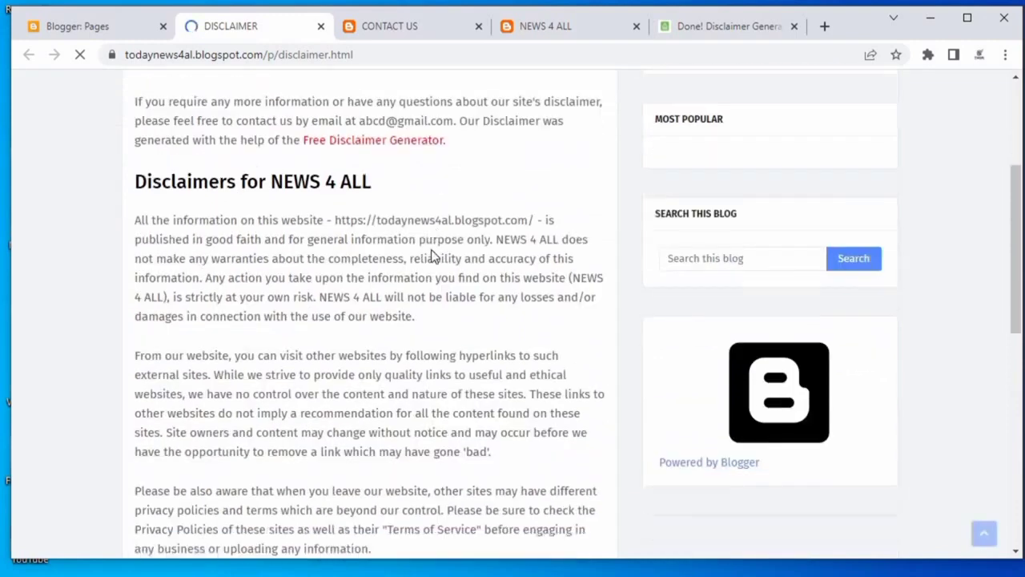
scroll(432, 254, "up", 1)
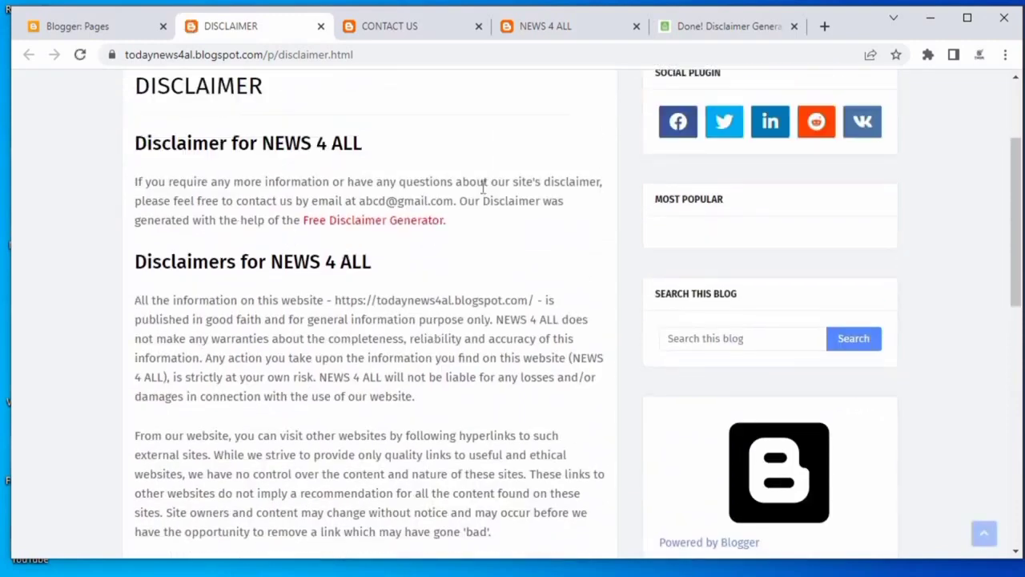
left_click_drag(461, 201, 447, 221)
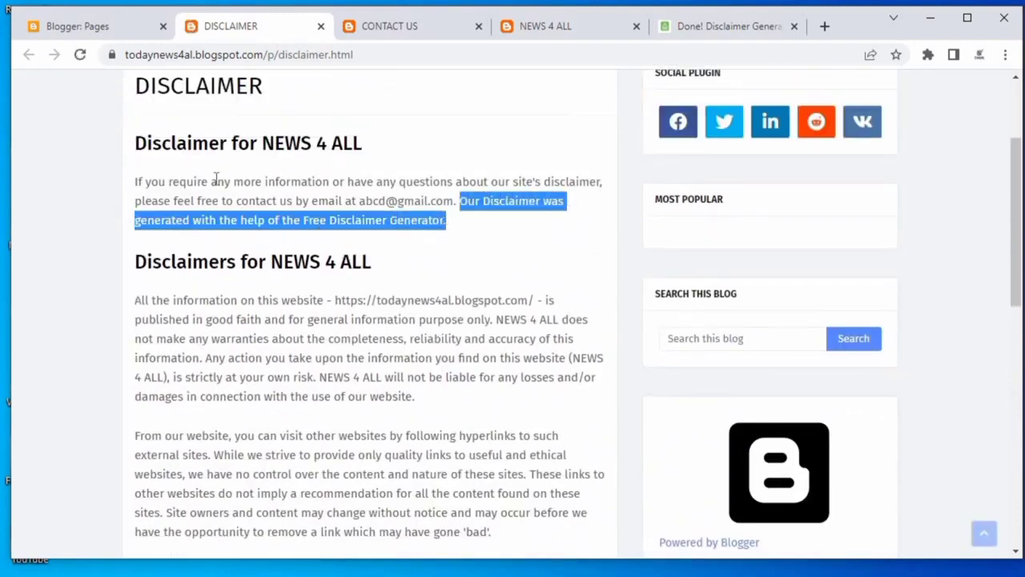
Delete the 'Our Disclaimer was generated with the help of the Free Disclaimer Generator' sentence in compose view and update the page.
left_click(129, 33)
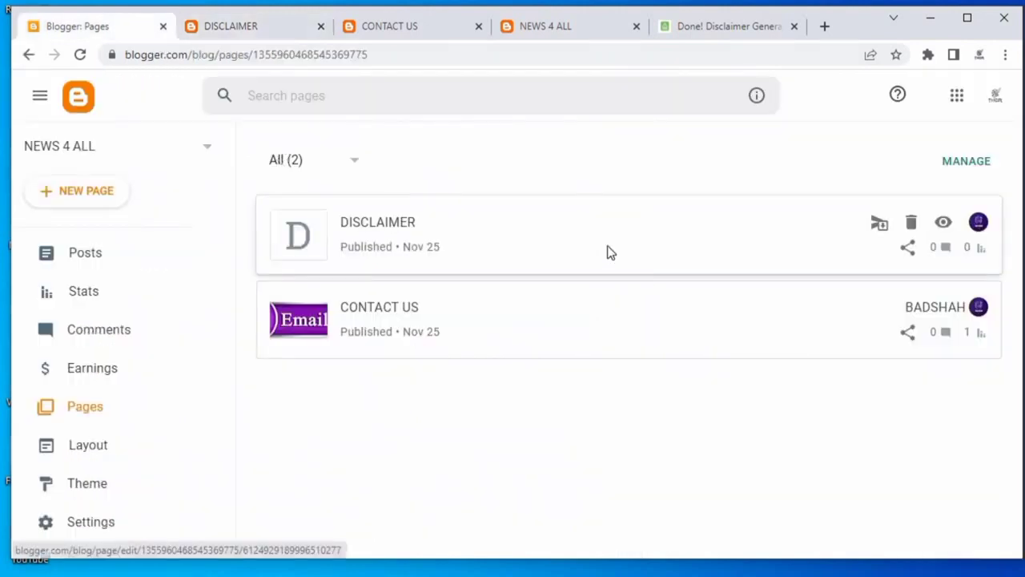
left_click(606, 251)
left_click(32, 202)
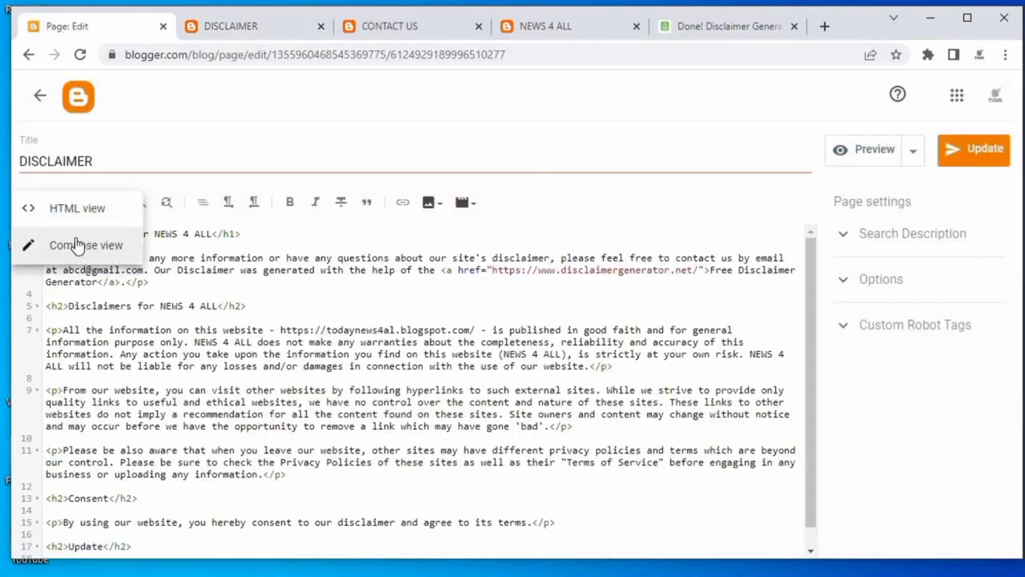
left_click(81, 244)
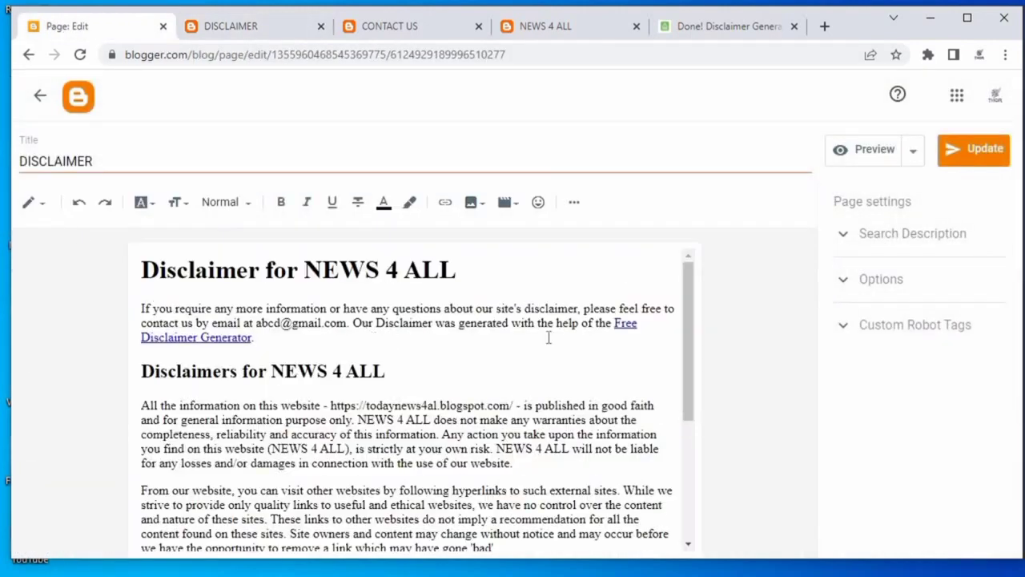
left_click_drag(354, 322, 402, 339)
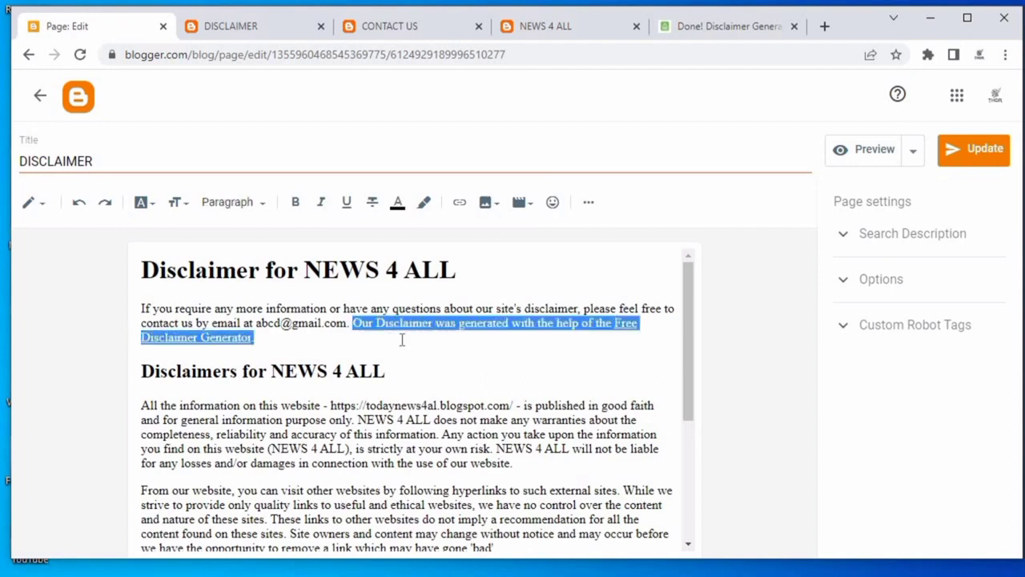
key("Delete")
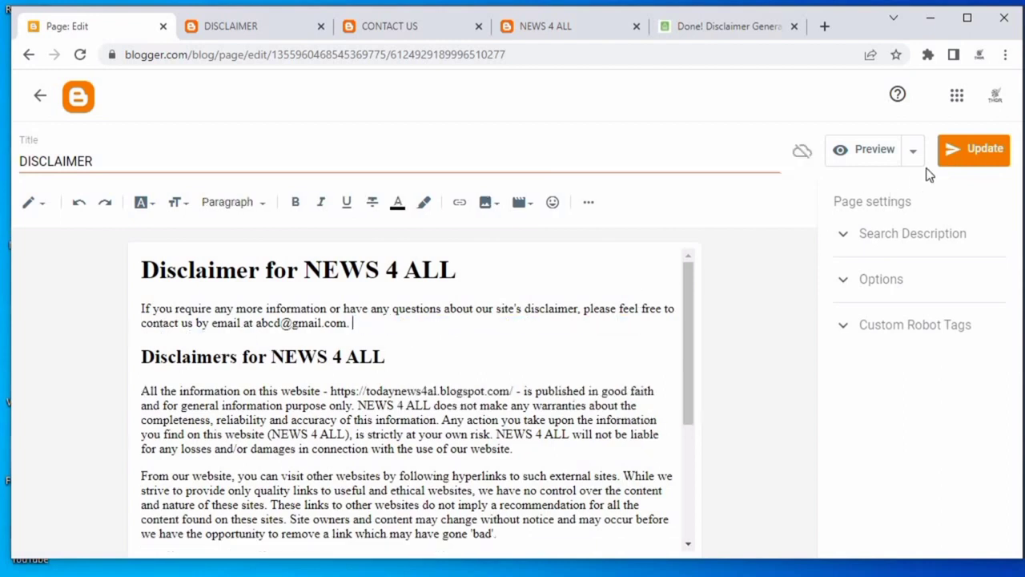
left_click(961, 163)
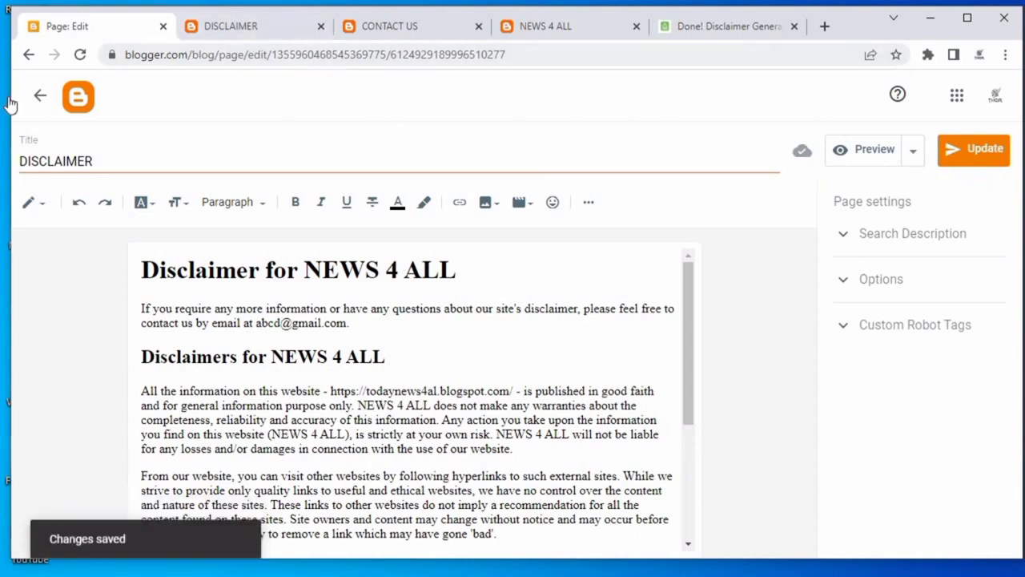
Open the published Disclaimer page and copy its web address.
left_click(35, 99)
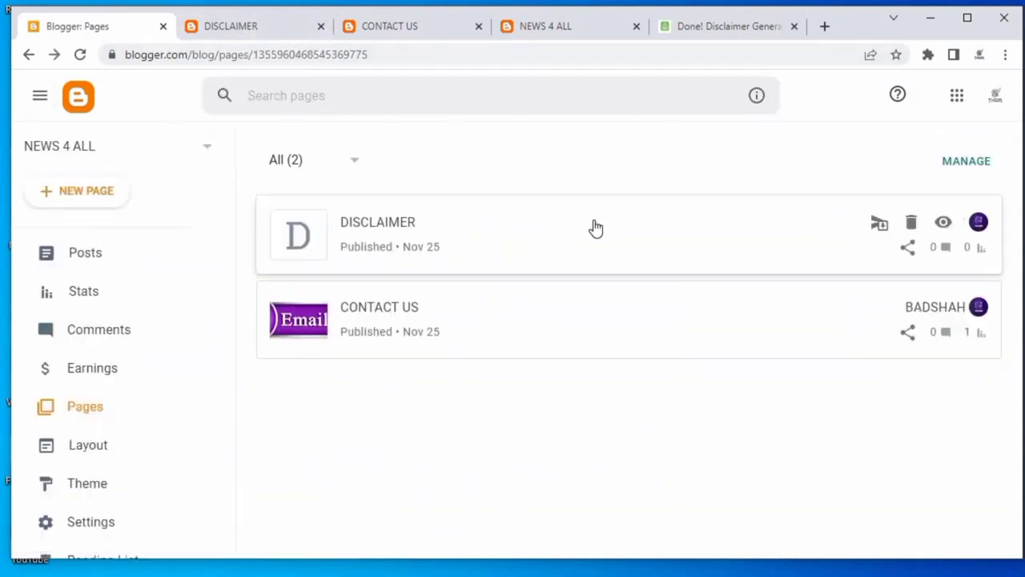
left_click(943, 225)
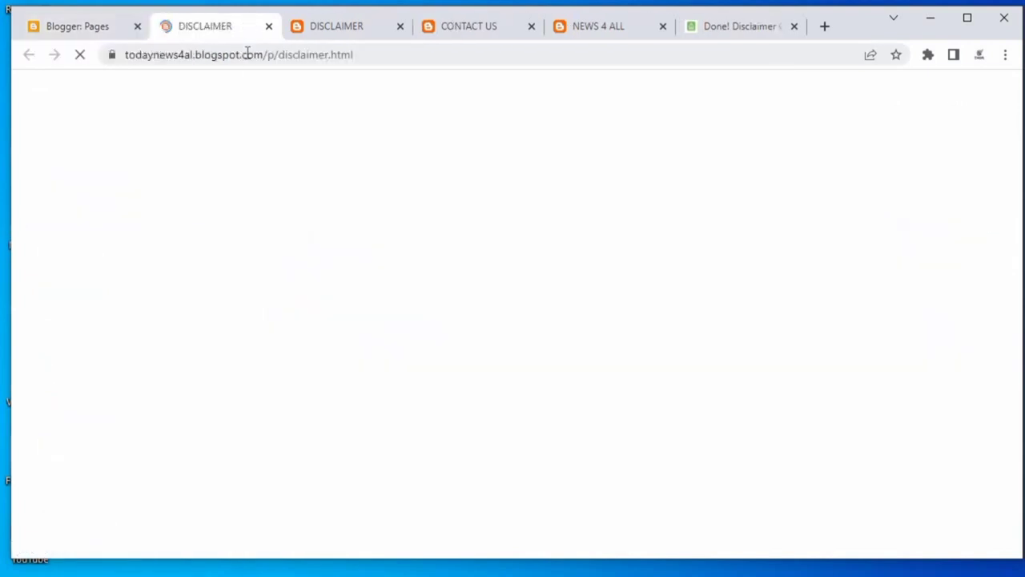
triple_click(249, 55)
right_click(251, 58)
triple_click(237, 57)
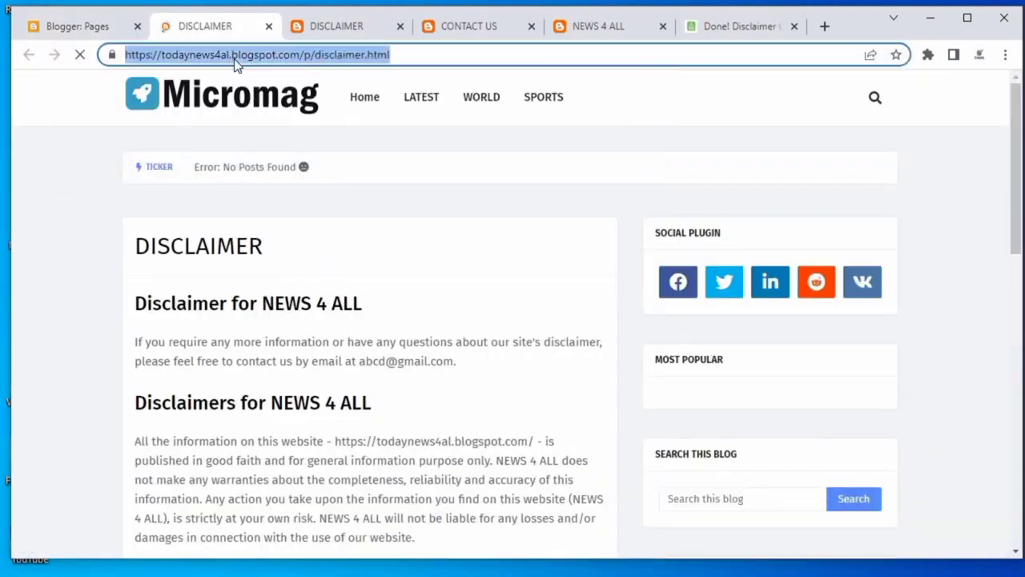
right_click(235, 61)
left_click(294, 147)
Add a DISCLAIMER item with the pasted Disclaimer page address to the Footer Menu Widget link list and save it.
left_click(24, 26)
scroll(49, 414, "down", 2)
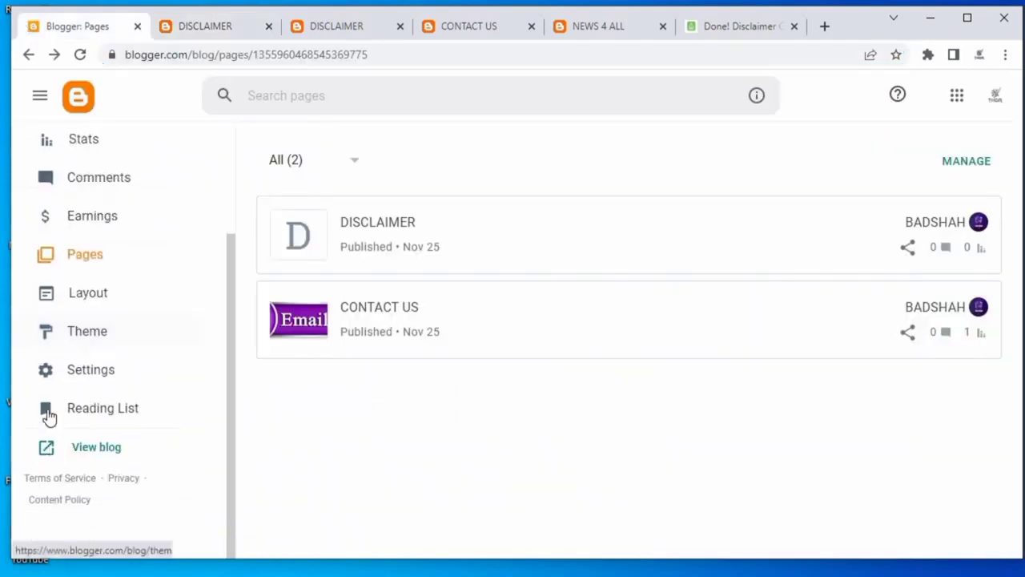
left_click(107, 368)
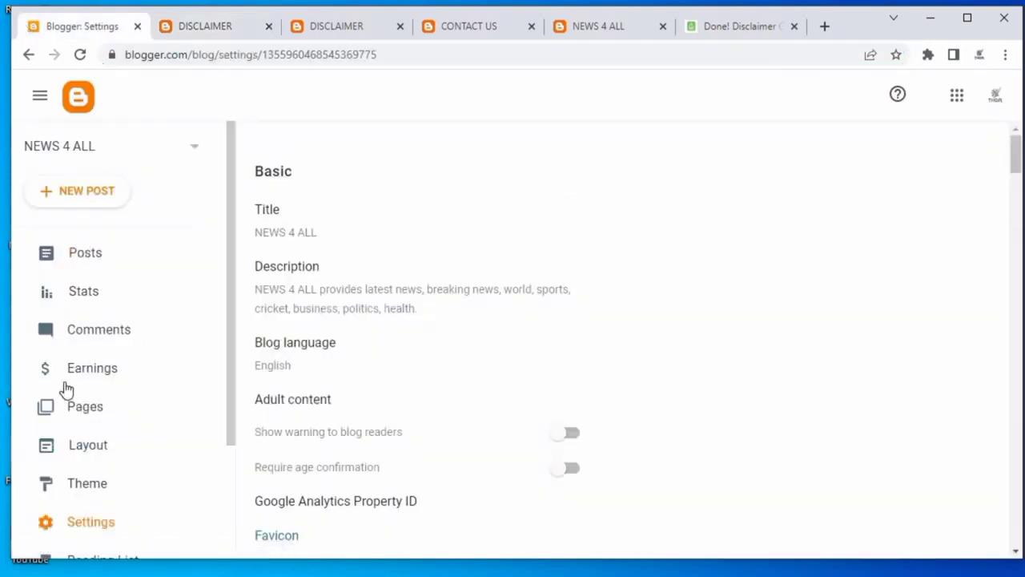
left_click(94, 448)
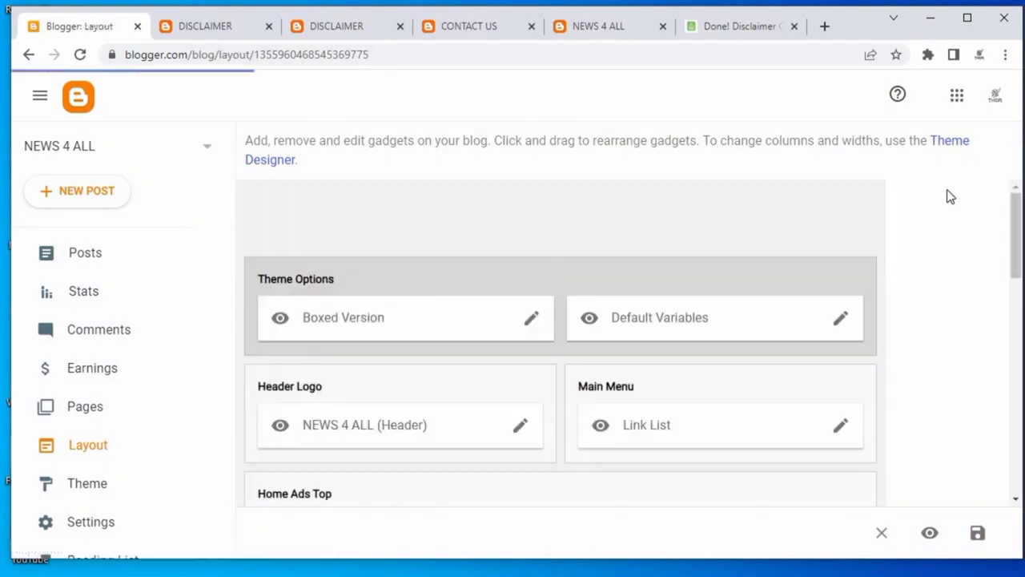
scroll(700, 307, "down", 10)
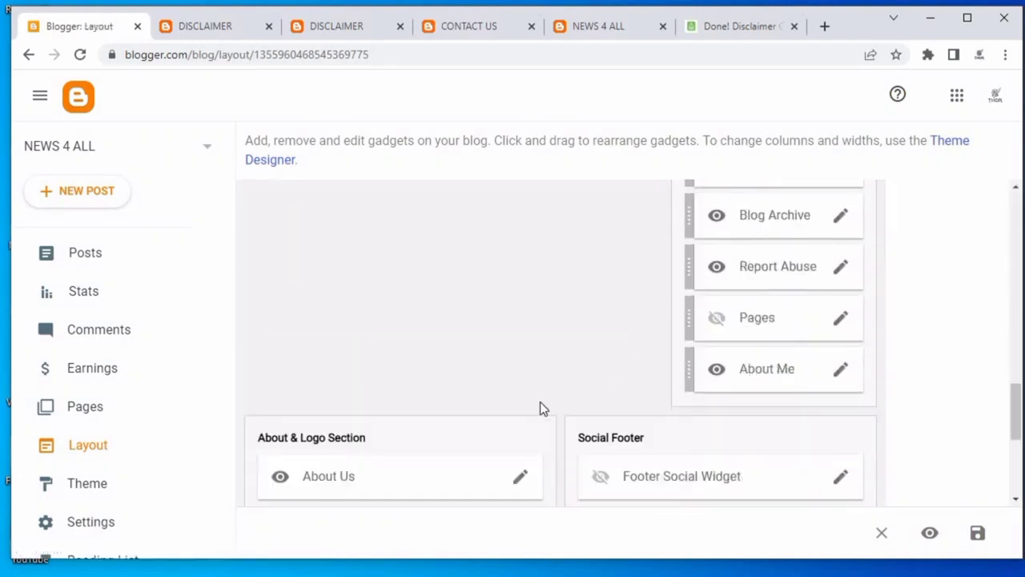
scroll(541, 409, "down", 4)
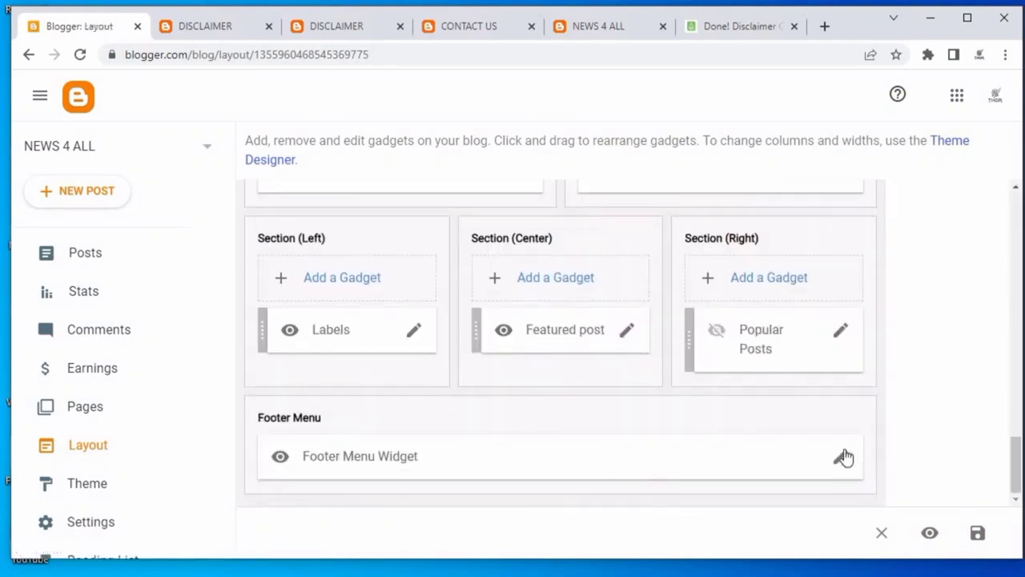
left_click(841, 456)
scroll(655, 492, "down", 1)
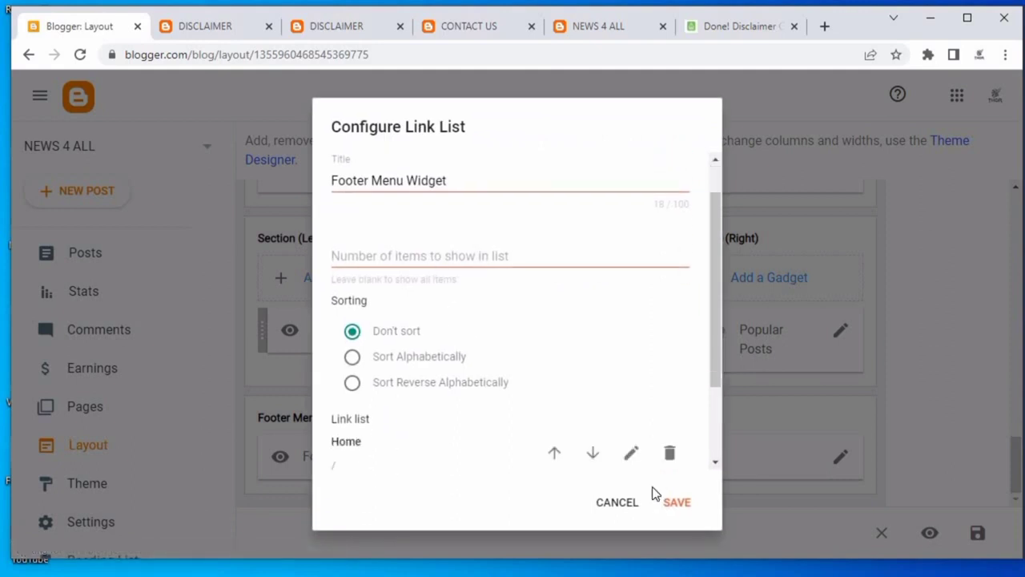
scroll(633, 416, "down", 3)
left_click(647, 454)
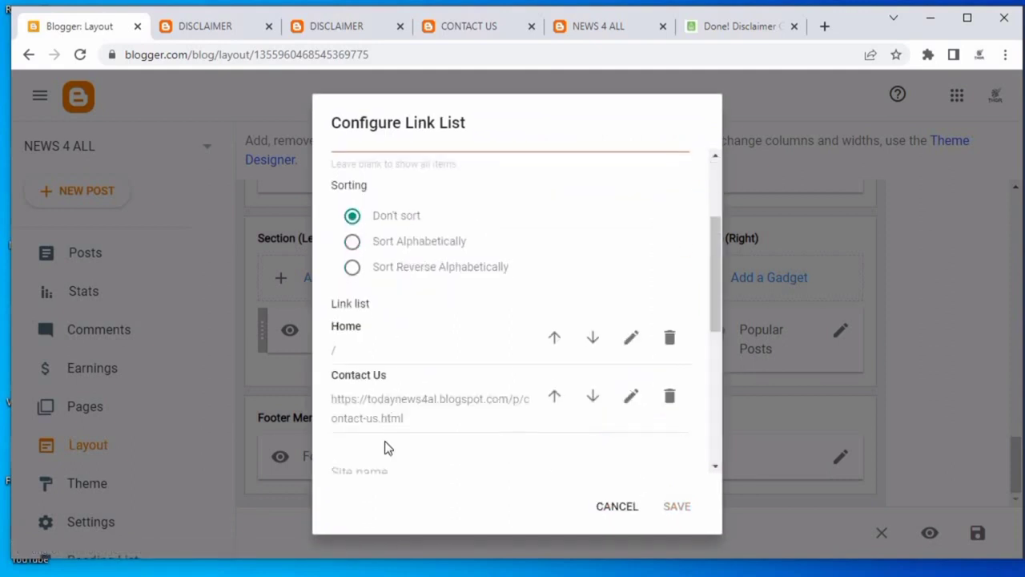
scroll(385, 455, "down", 1)
left_click(392, 390)
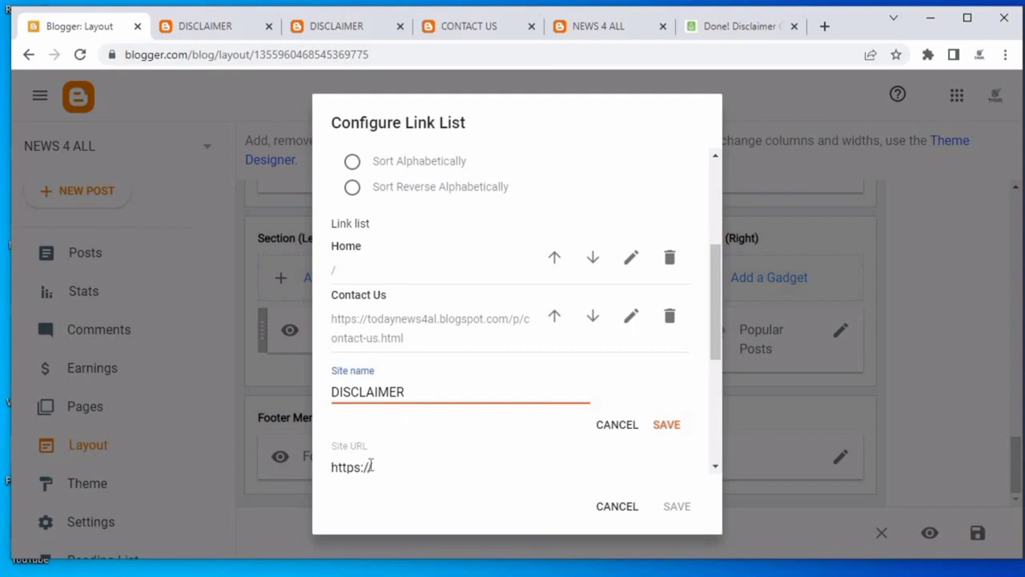
left_click_drag(373, 466, 331, 467)
key("ctrl+v")
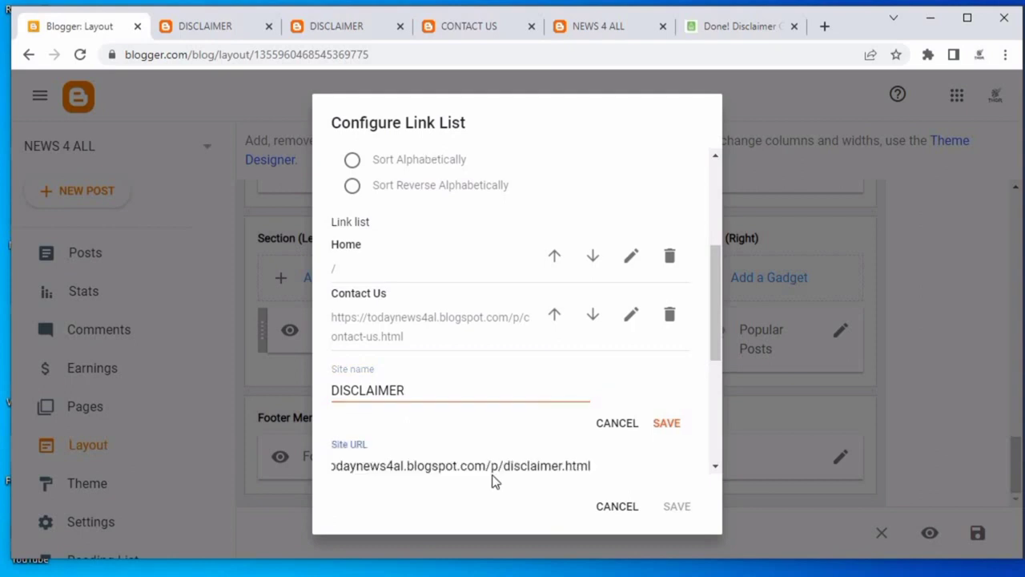
left_click(677, 422)
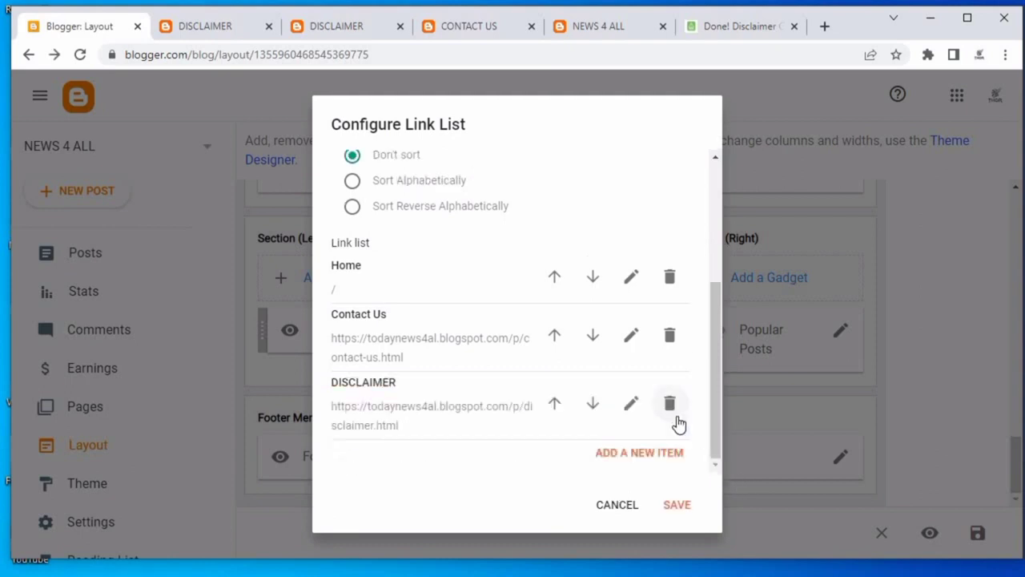
left_click(676, 504)
Reload the blog pages and follow the footer's DISCLAIMER link to check the Disclaimer page.
left_click(169, 30)
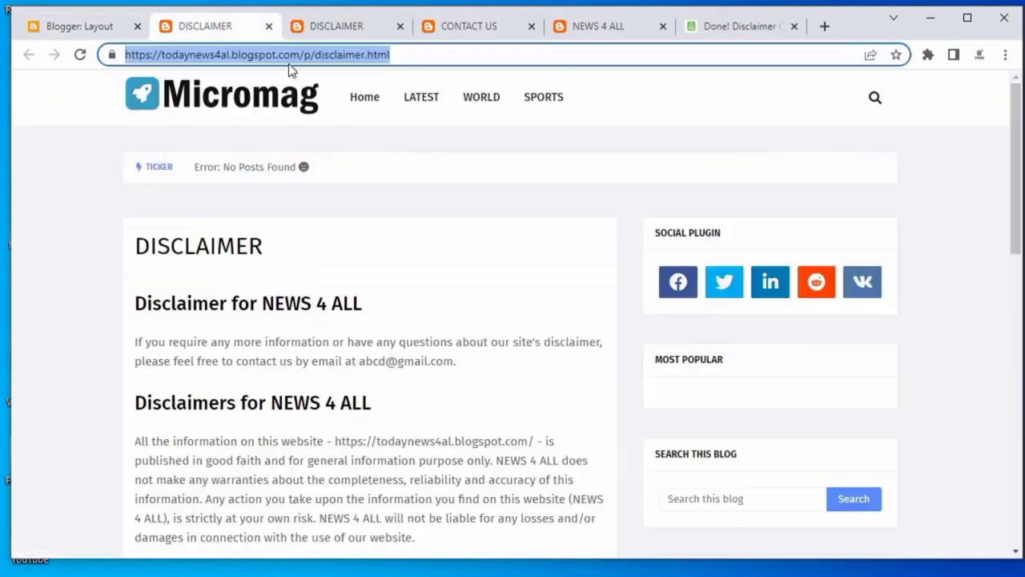
right_click(485, 207)
left_click(536, 249)
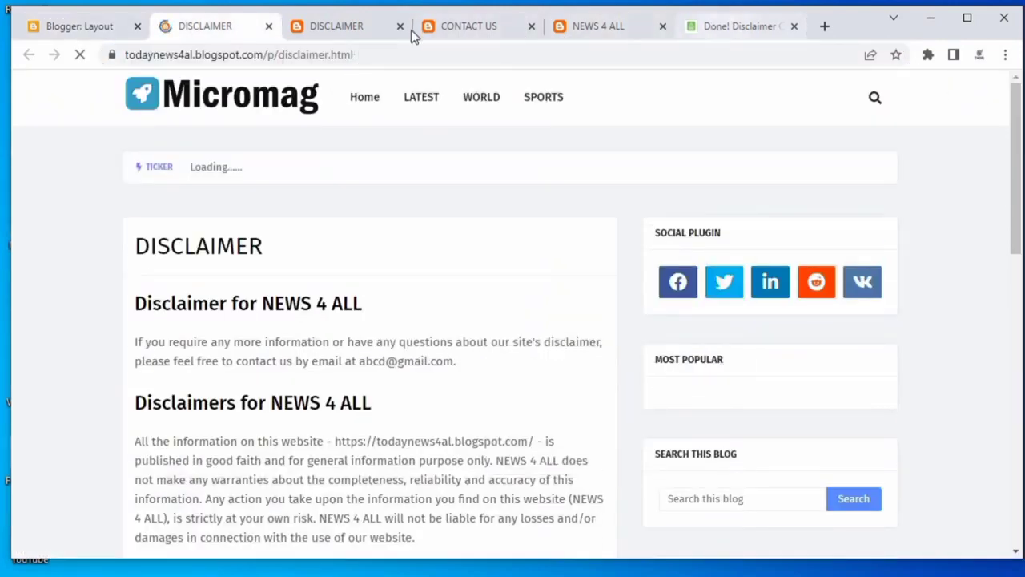
left_click(574, 29)
right_click(445, 116)
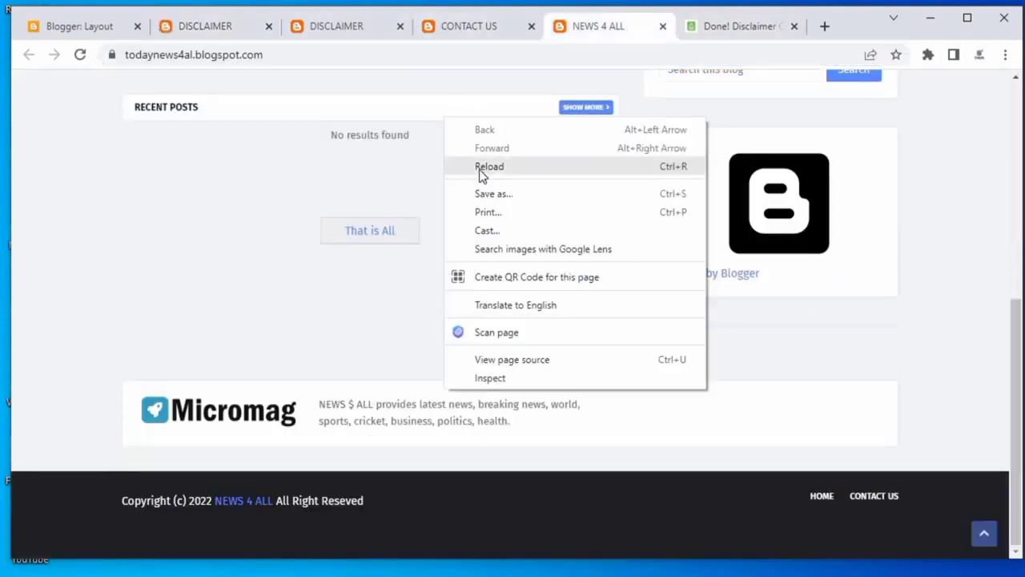
left_click(479, 169)
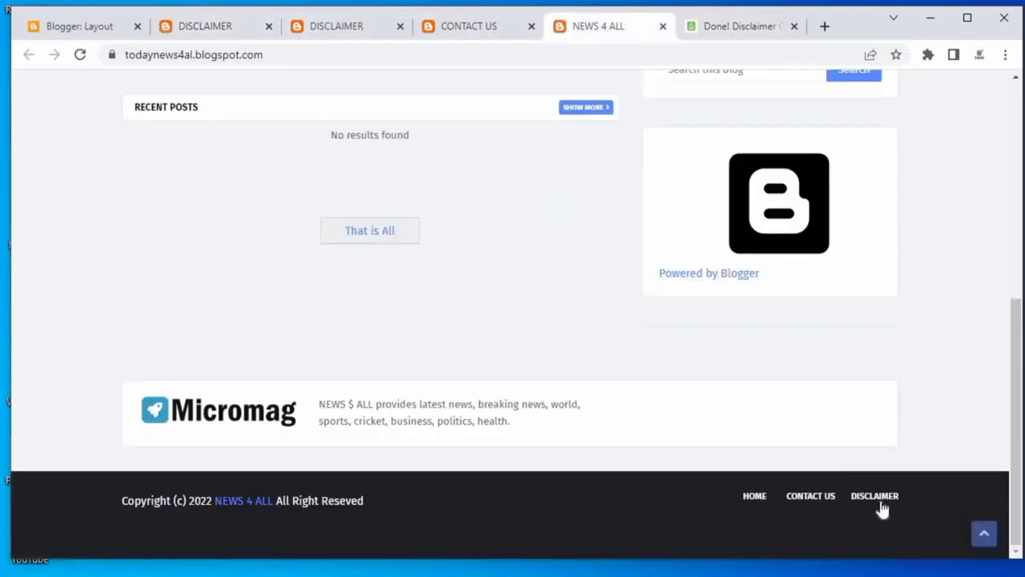
left_click(869, 497)
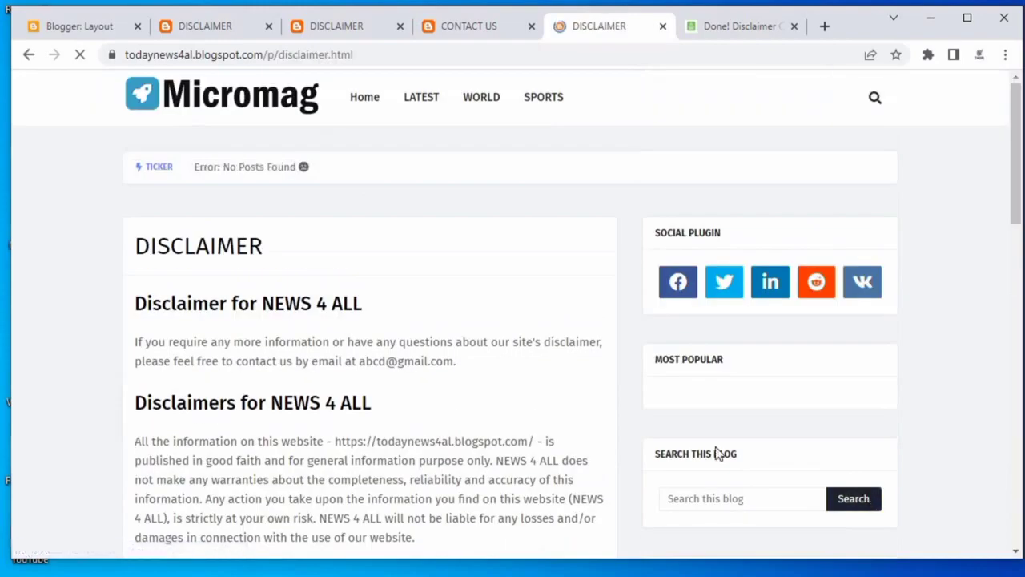
scroll(377, 347, "down", 4)
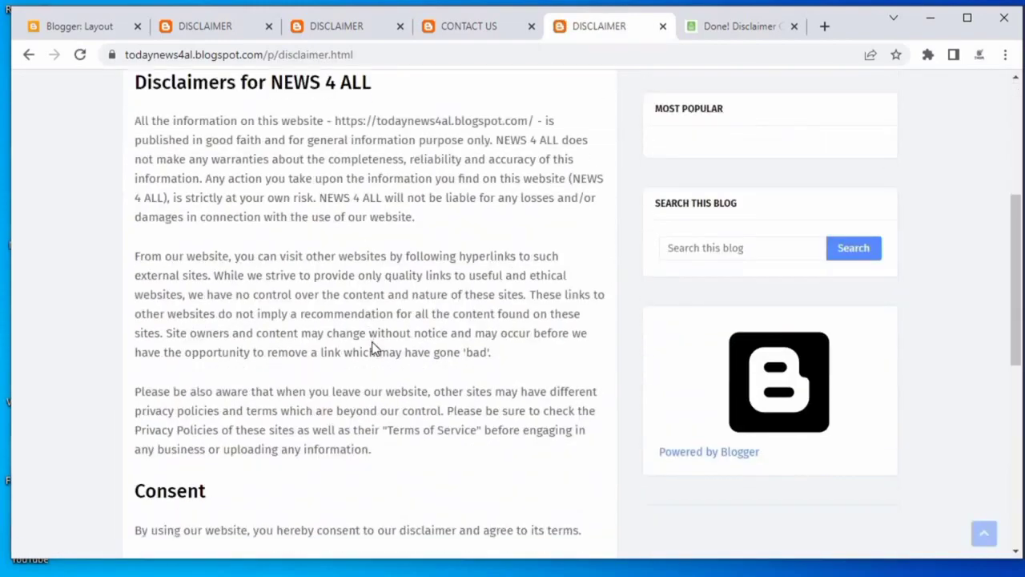
scroll(374, 345, "down", 5)
scroll(364, 338, "up", 6)
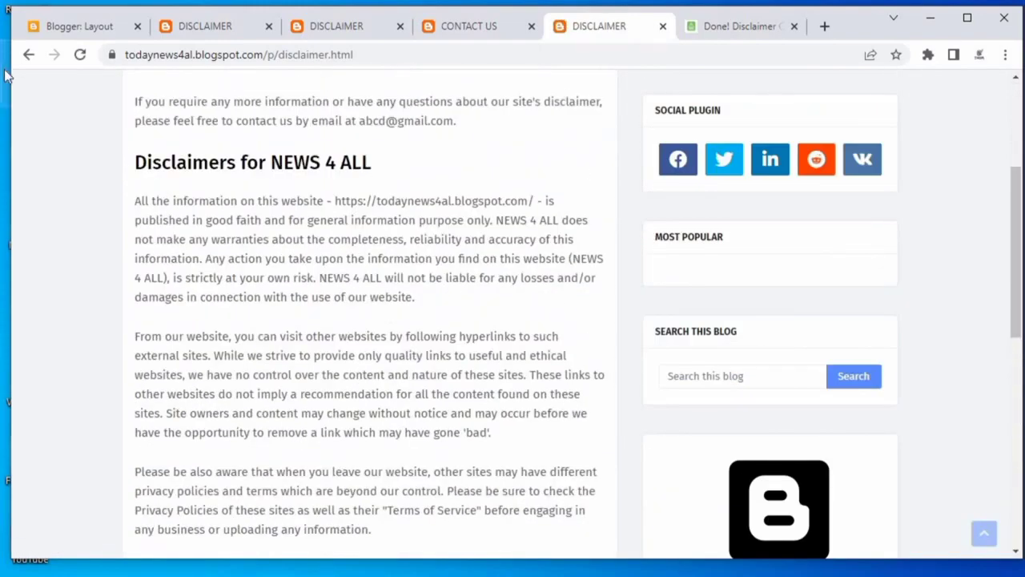
left_click(29, 54)
Start a new blog post, close the extra blog and page tabs, and put the cursor in the post title.
left_click(63, 27)
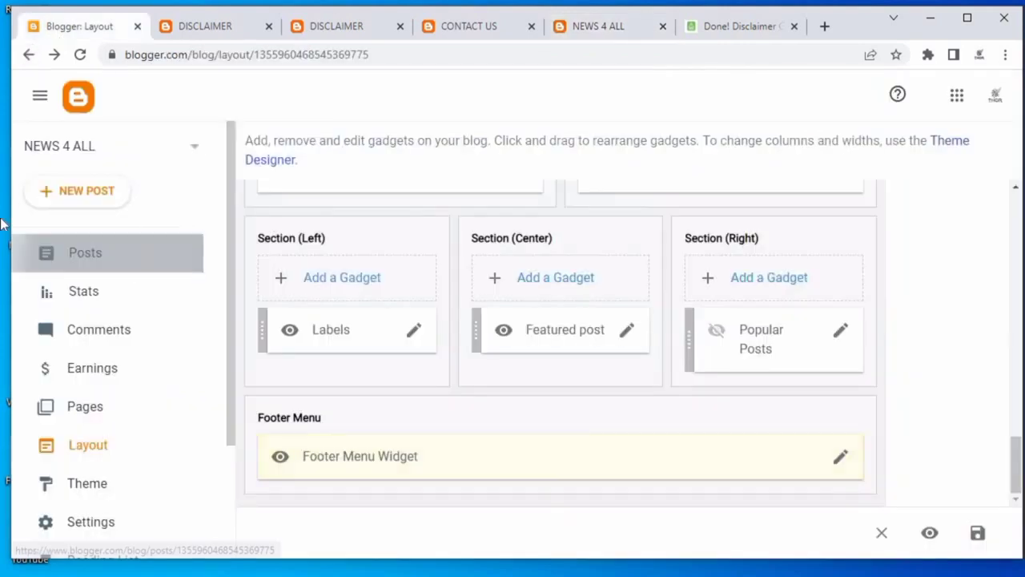
left_click(85, 252)
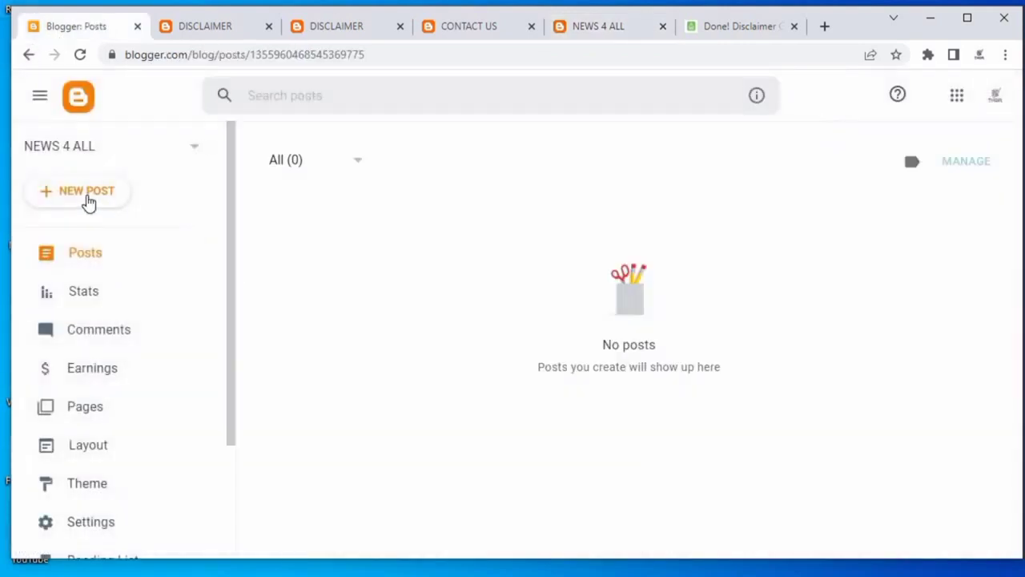
left_click(86, 196)
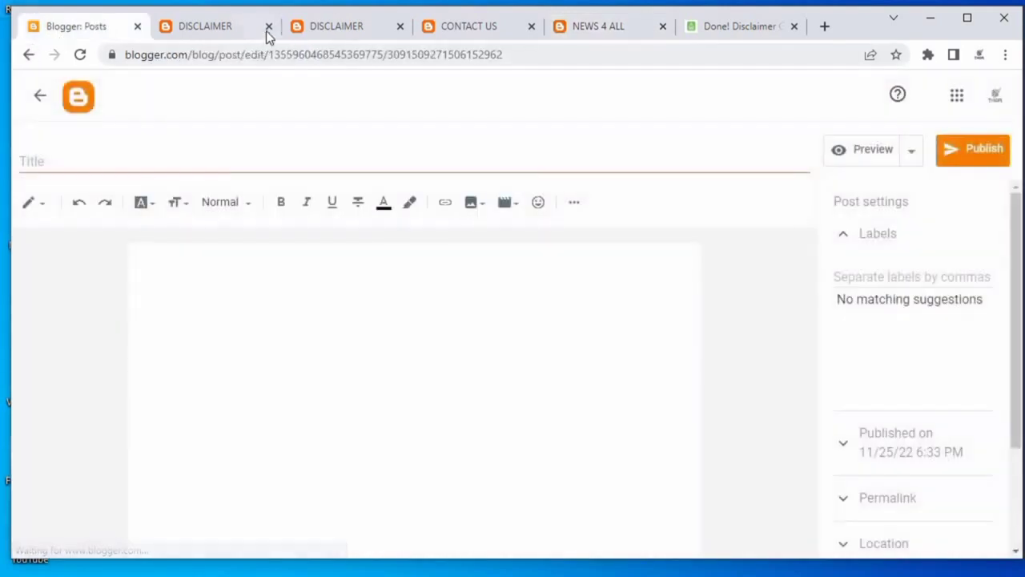
left_click(269, 26)
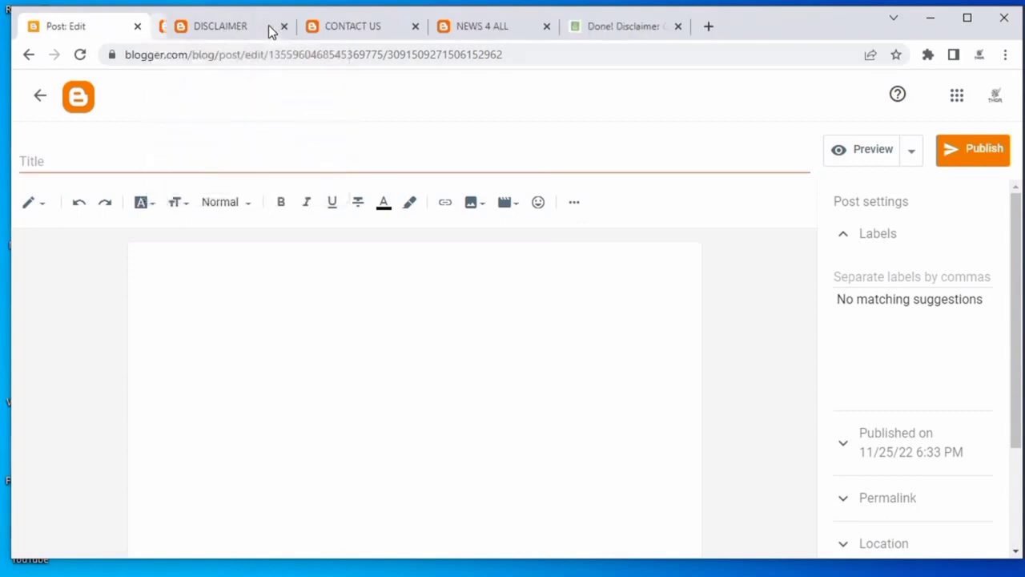
left_click(269, 26)
left_click(269, 26)
left_click(270, 27)
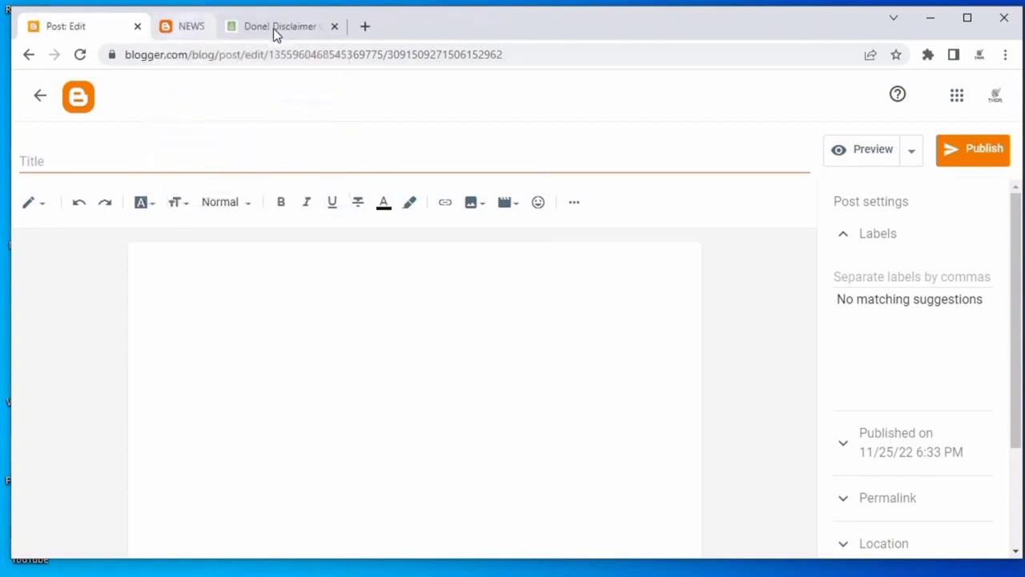
left_click(279, 165)
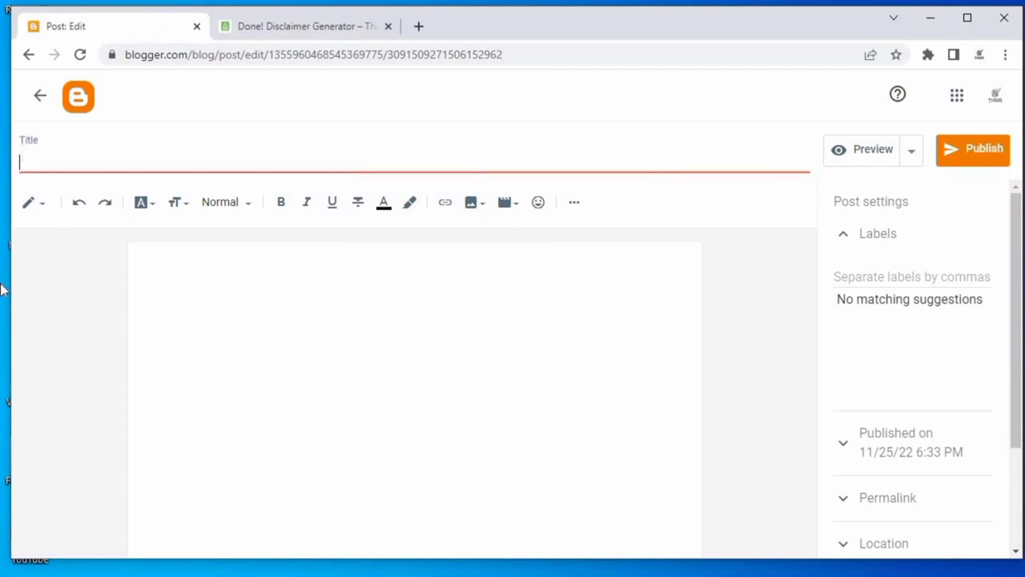
left_click(419, 29)
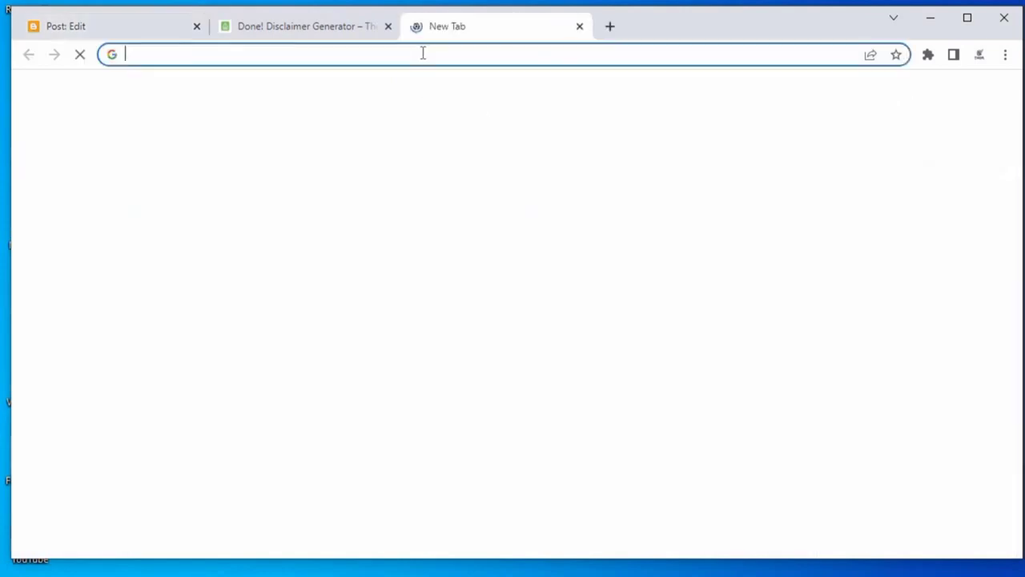
left_click(424, 53)
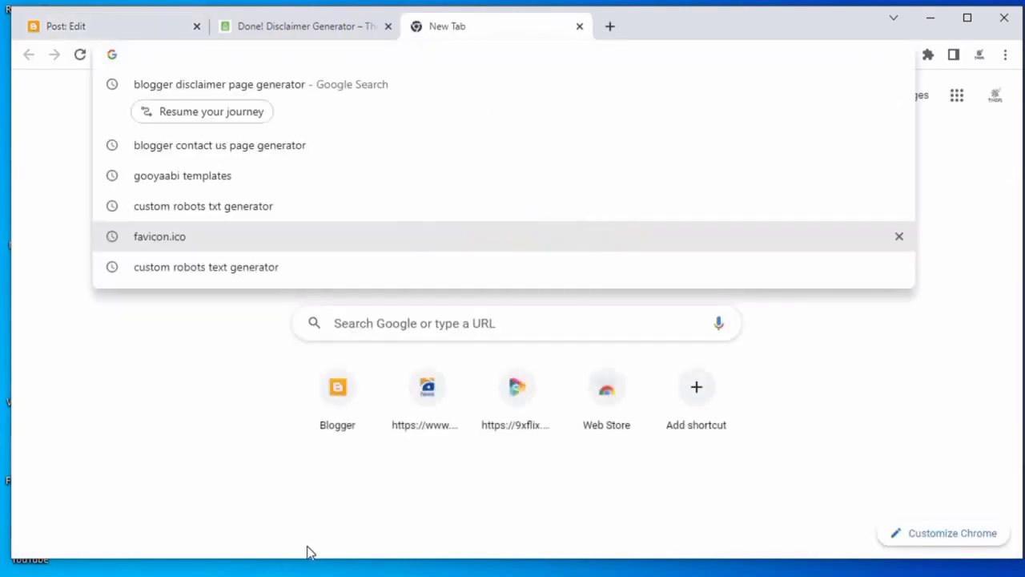
left_click(424, 408)
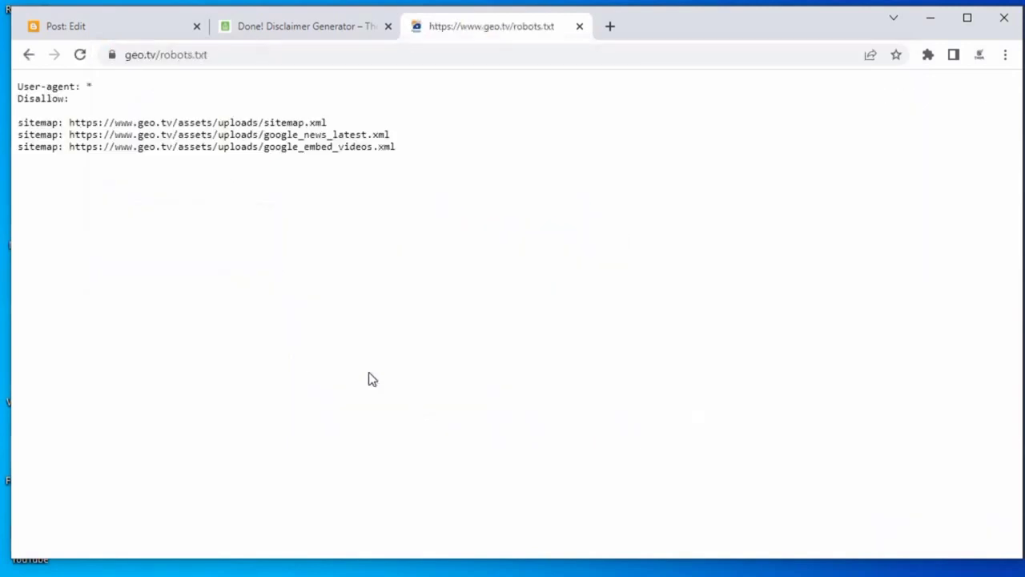
left_click(29, 54)
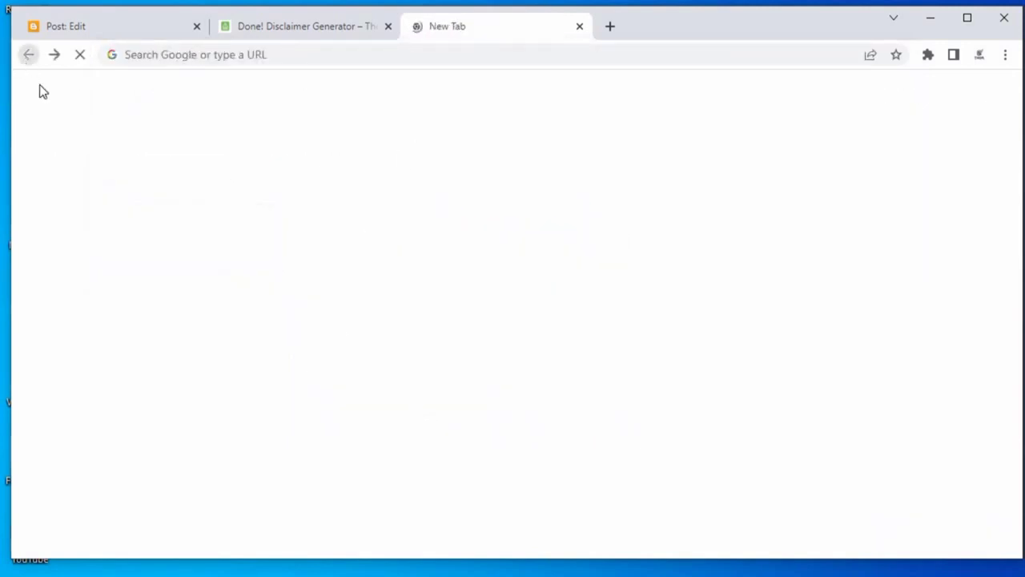
Search Google for news and open The News International article about Google Play Store services.
left_click(421, 58)
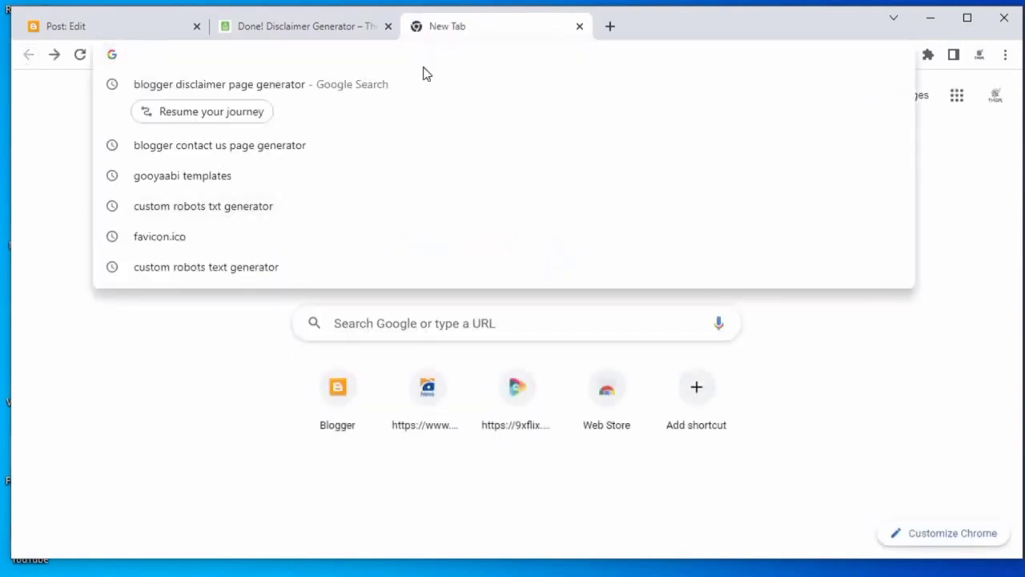
type("news")
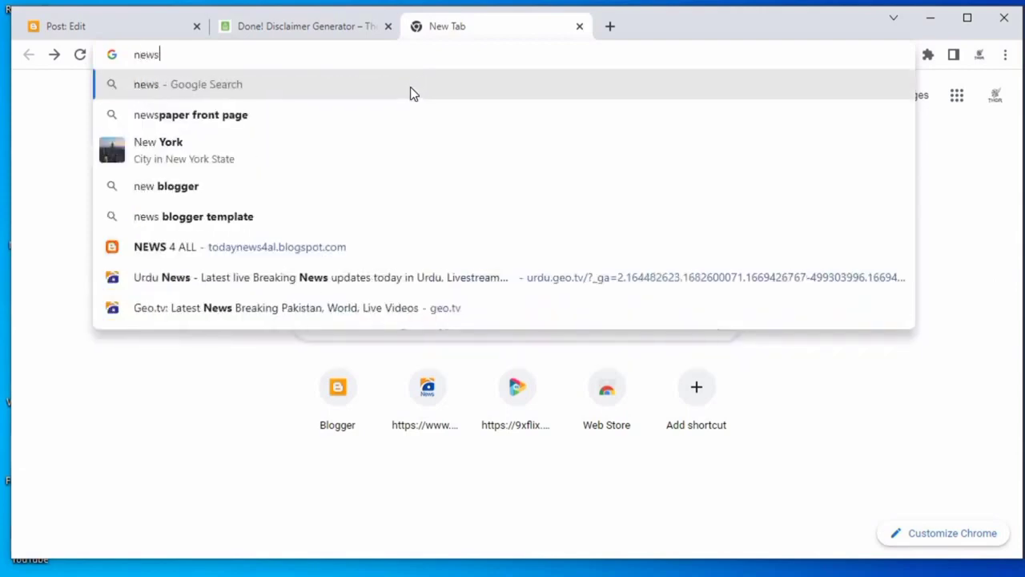
key("Return")
scroll(531, 251, "down", 4)
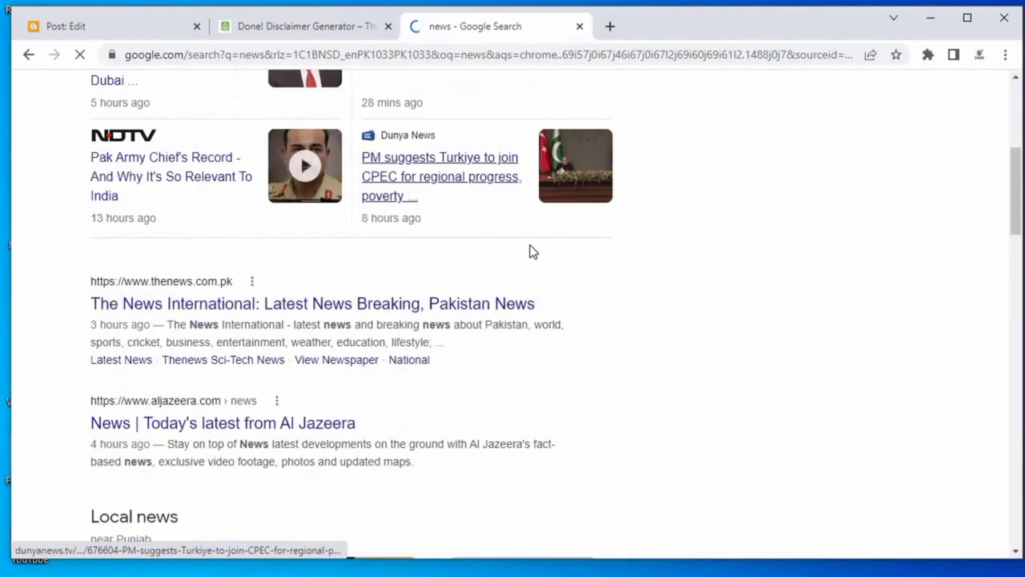
left_click(284, 263)
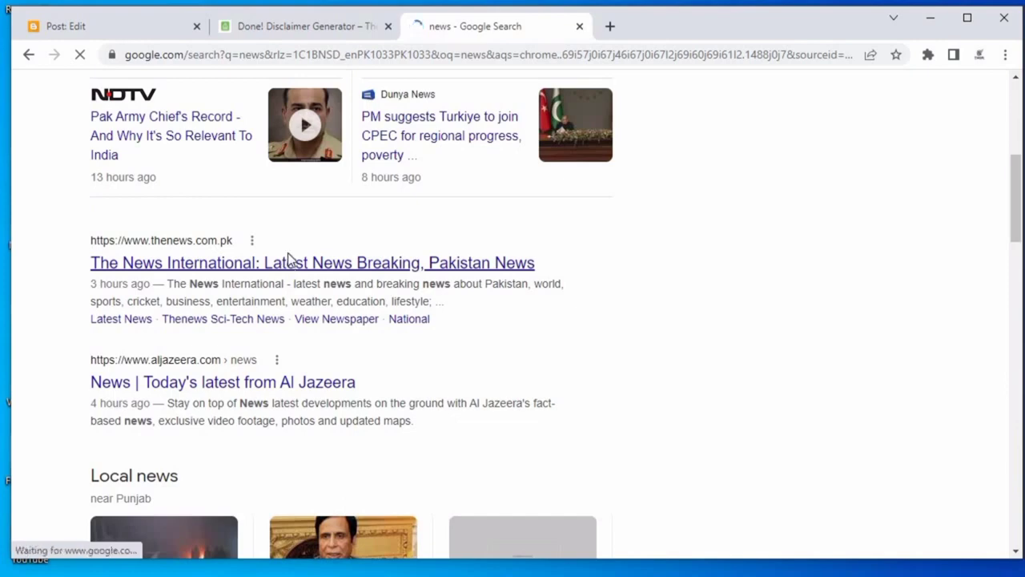
scroll(601, 231, "down", 2)
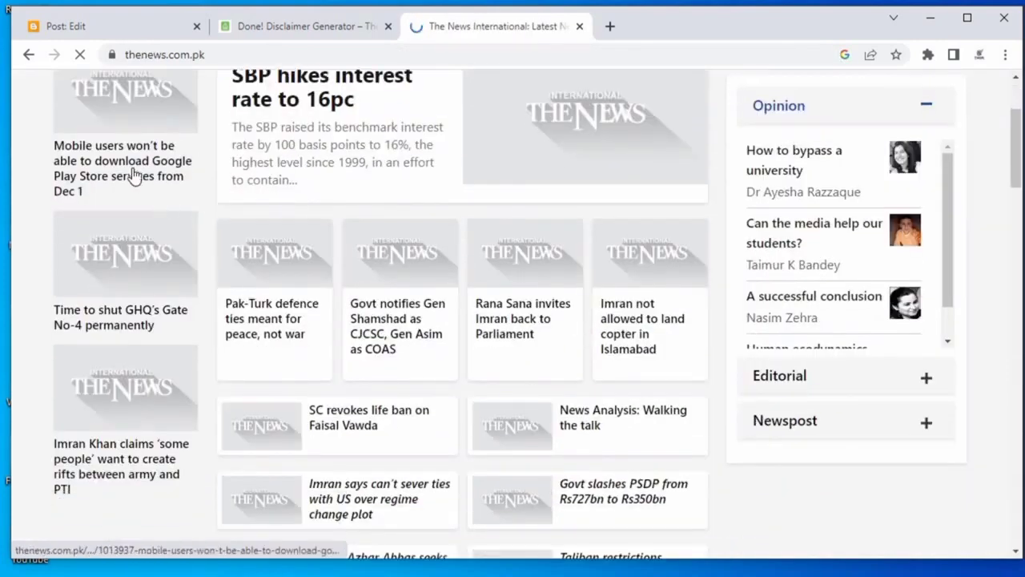
left_click(134, 176)
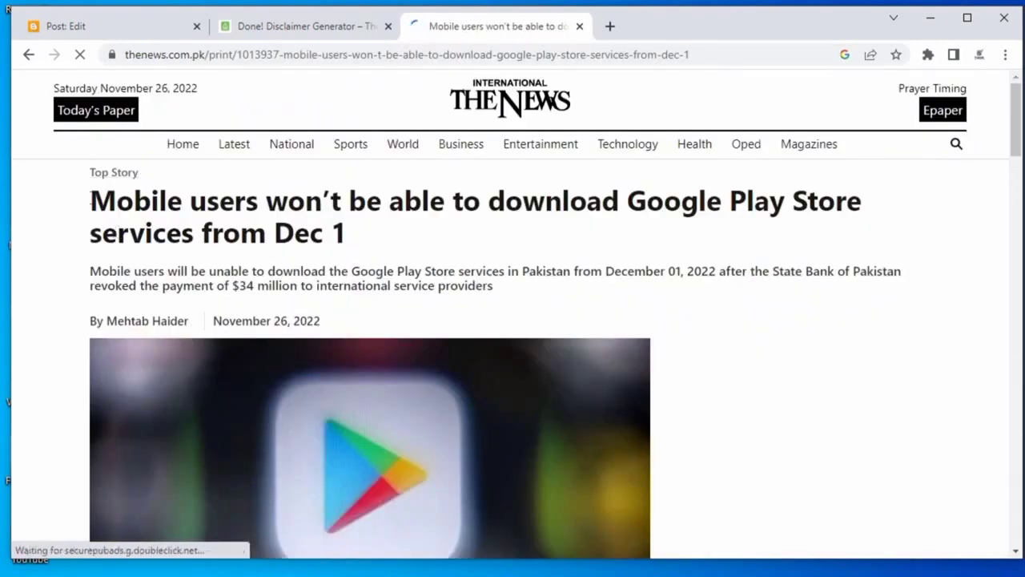
Copy the article's headline and return to the new post editor.
left_click_drag(89, 200, 360, 250)
left_click(87, 205)
left_click_drag(90, 202, 376, 247)
right_click(233, 226)
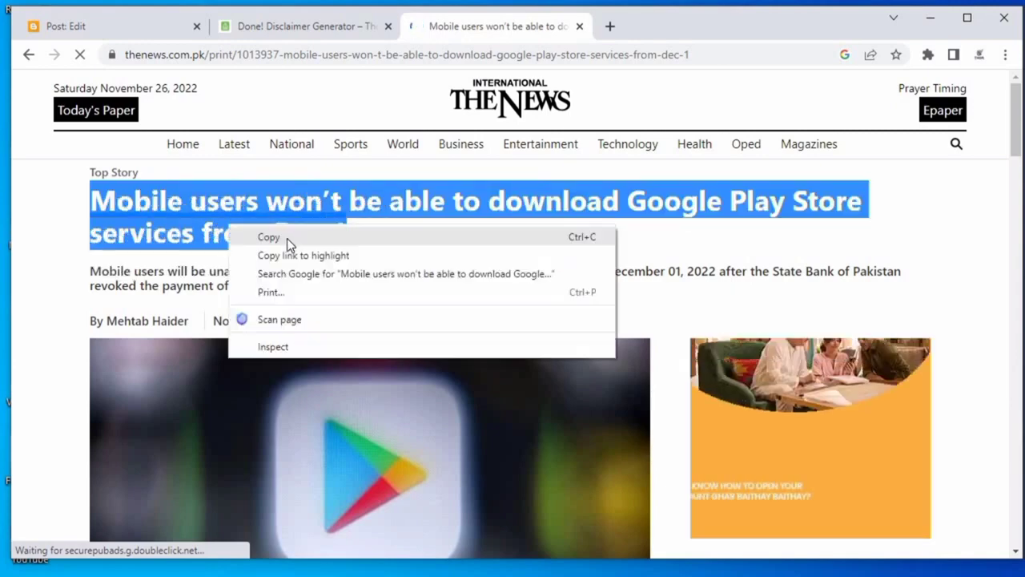
left_click(287, 238)
left_click(115, 27)
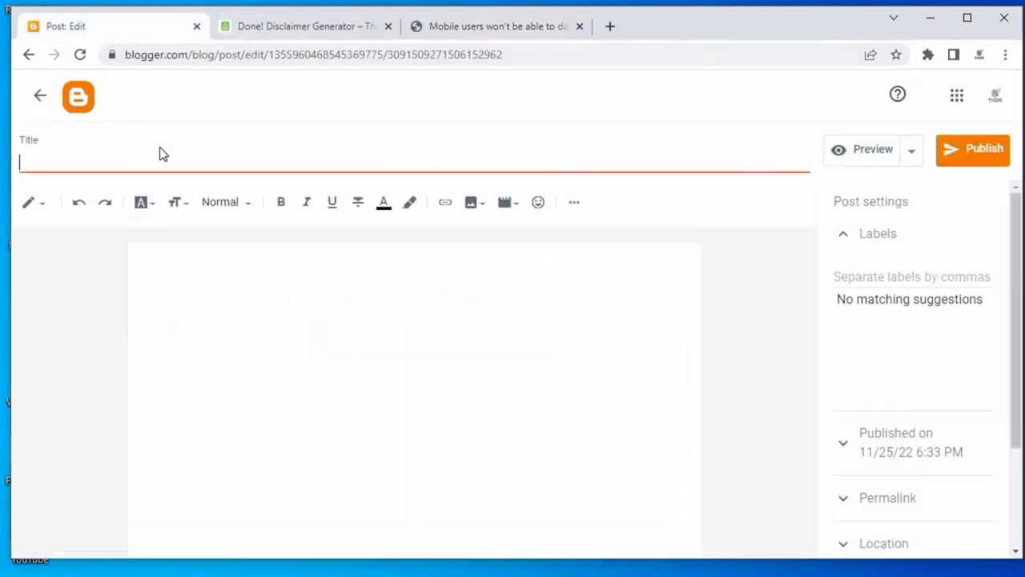
Paste the copied headline as the post title and as the first line of the post body.
left_click(173, 163)
right_click(169, 162)
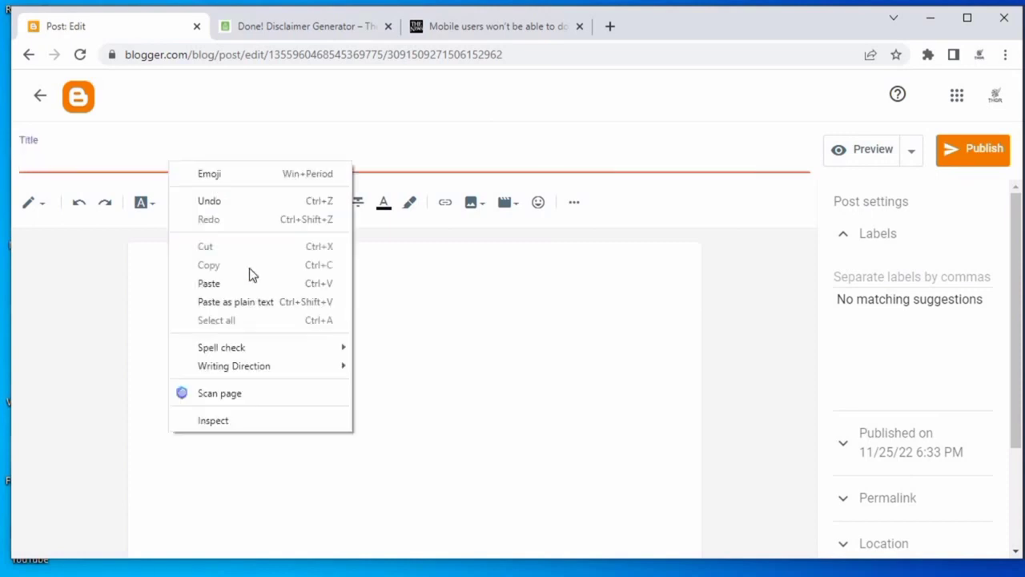
left_click(210, 283)
right_click(182, 218)
left_click(146, 272)
right_click(155, 279)
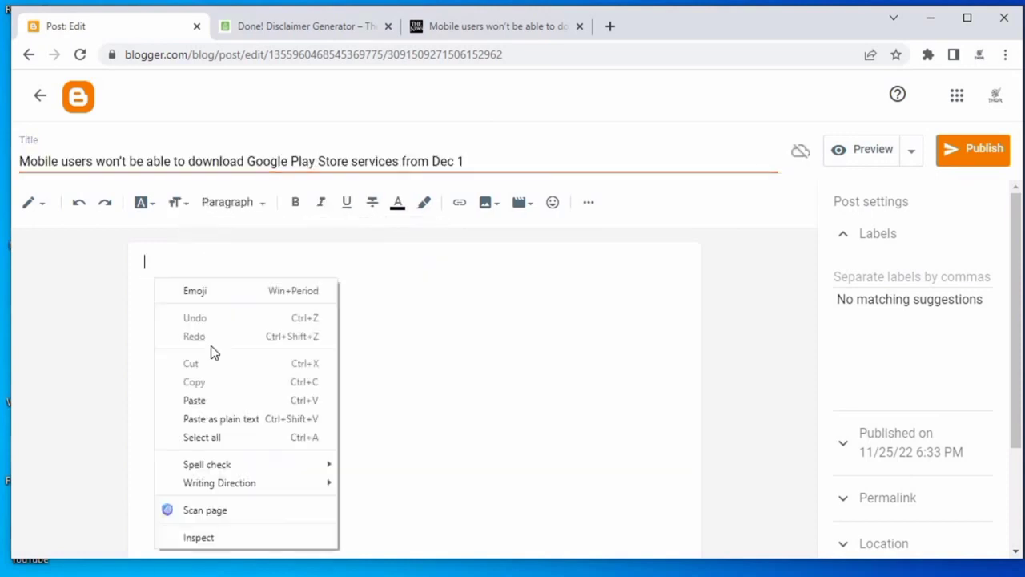
left_click(221, 401)
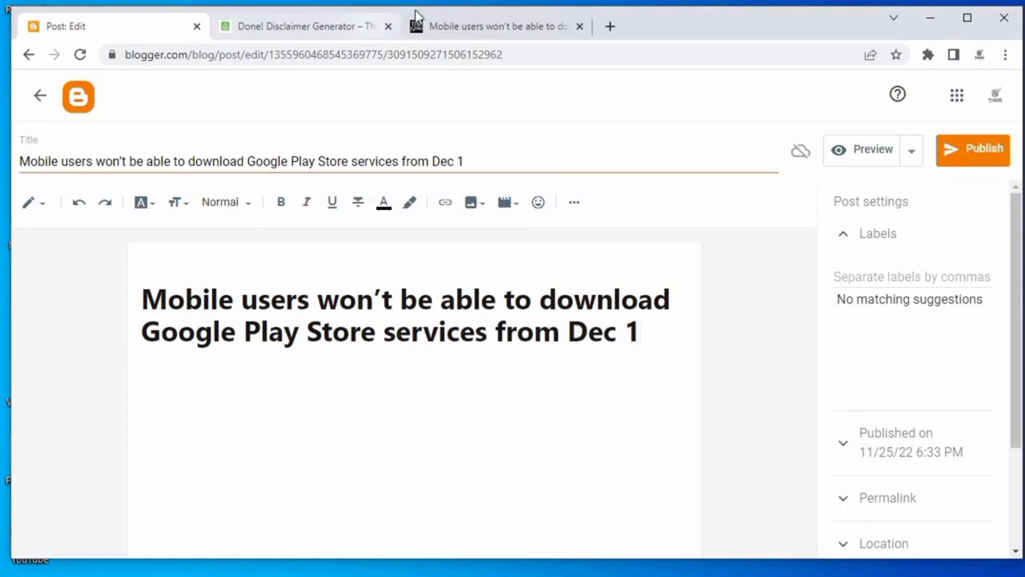
Select and copy the article's opening paragraph from the news site.
left_click(480, 35)
scroll(340, 300, "down", 5)
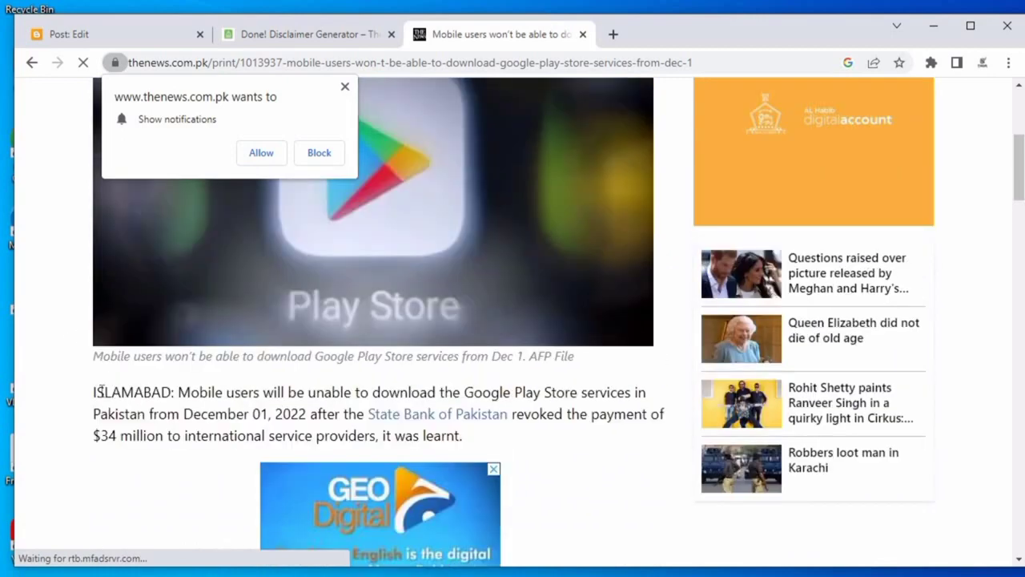
left_click_drag(97, 392, 510, 442)
right_click(328, 423)
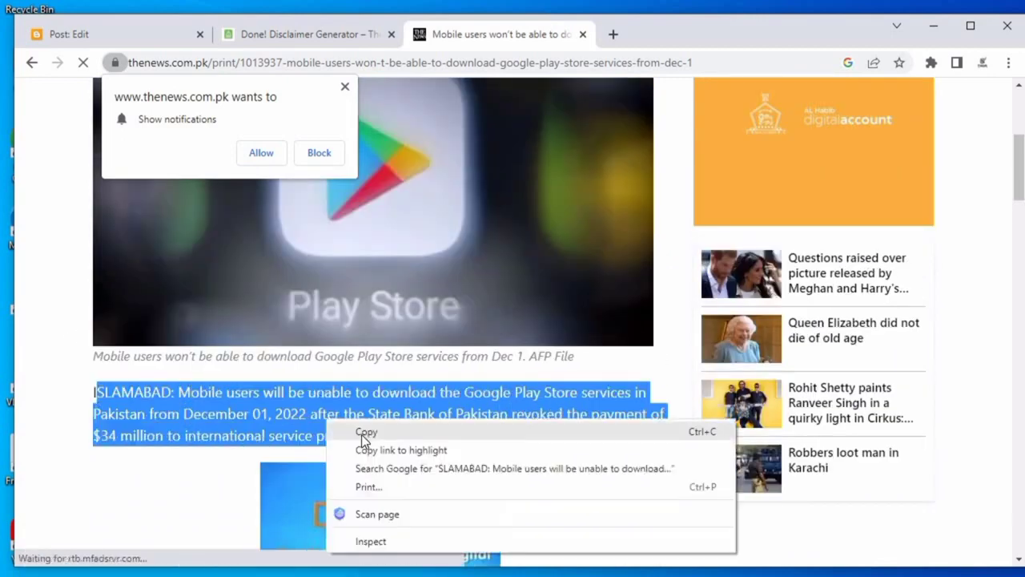
left_click(366, 433)
Paste the paragraph into the post body below the headline and remove the State Bank of Pakistan link.
left_click(100, 35)
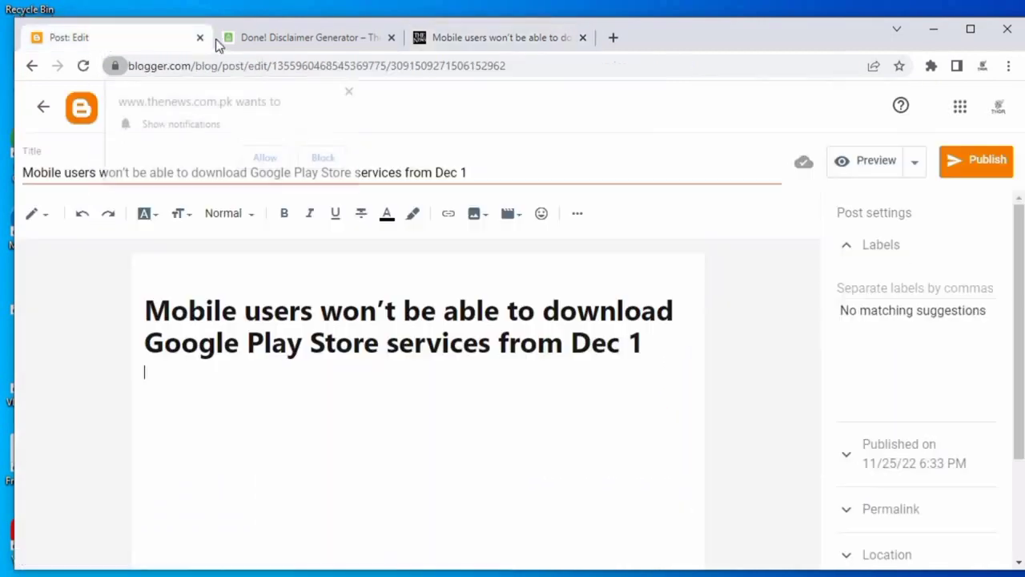
right_click(233, 404)
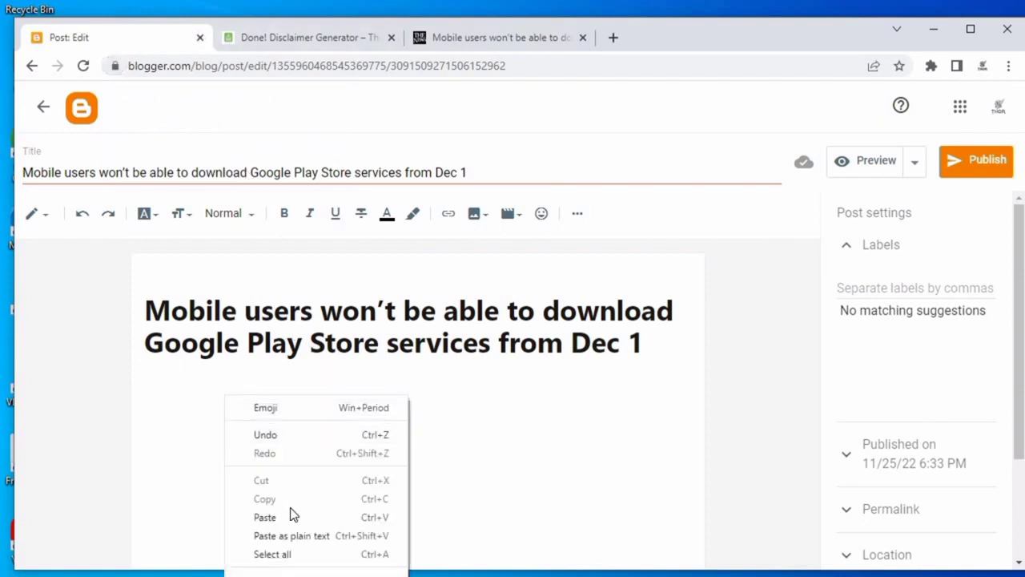
left_click(293, 517)
left_click(572, 398)
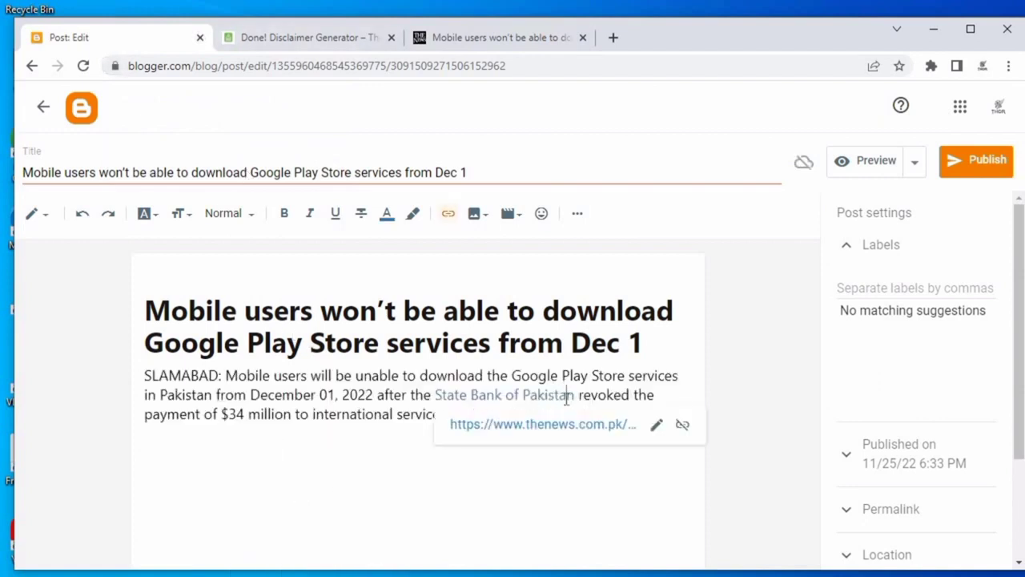
left_click(679, 423)
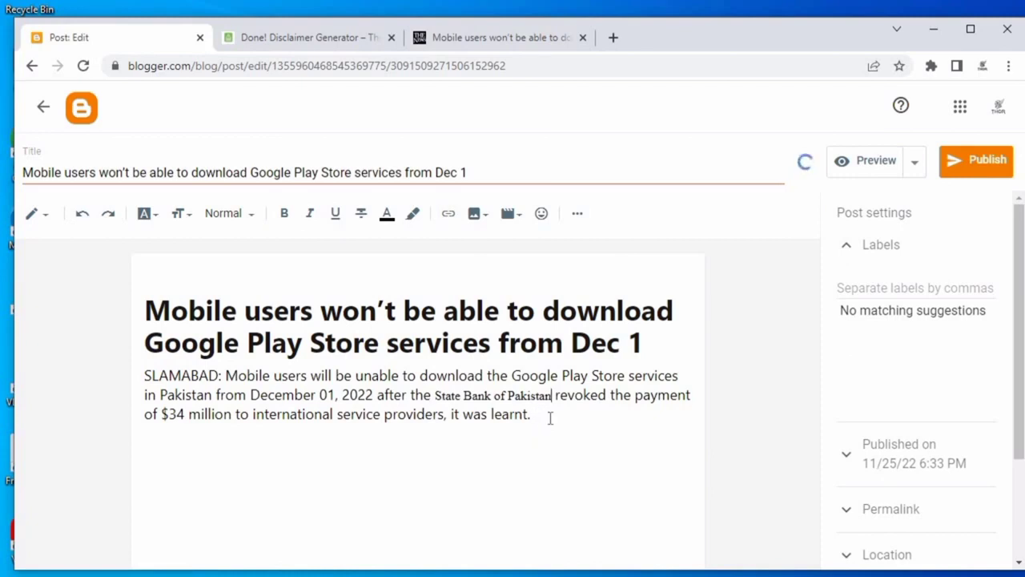
left_click(550, 417)
Save the article's Play Store image to the Downloads folder as a WEBP file.
left_click(459, 43)
scroll(378, 219, "down", 3)
scroll(400, 224, "up", 3)
right_click(379, 210)
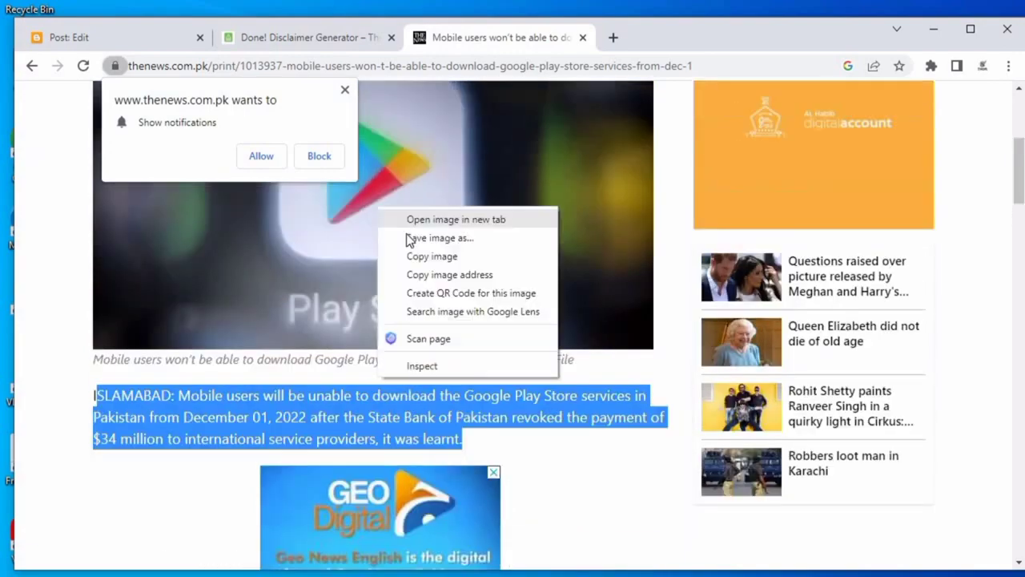
left_click(419, 255)
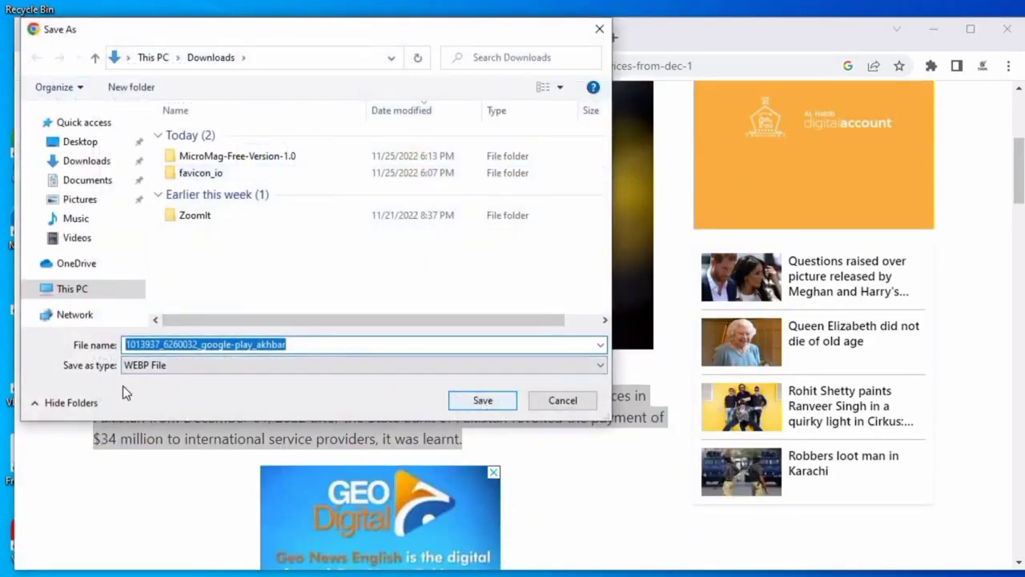
left_click(164, 368)
left_click(152, 377)
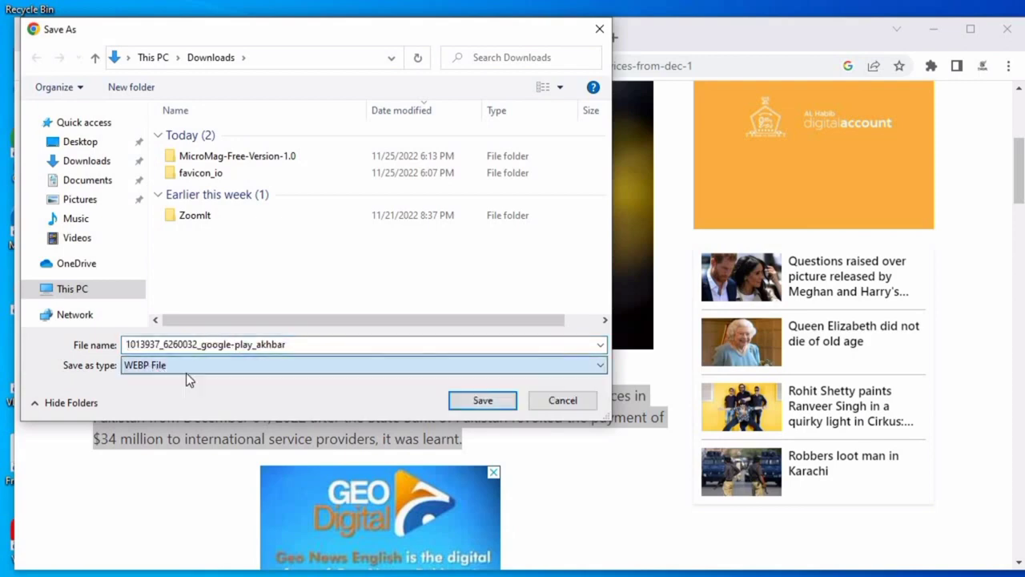
left_click(451, 406)
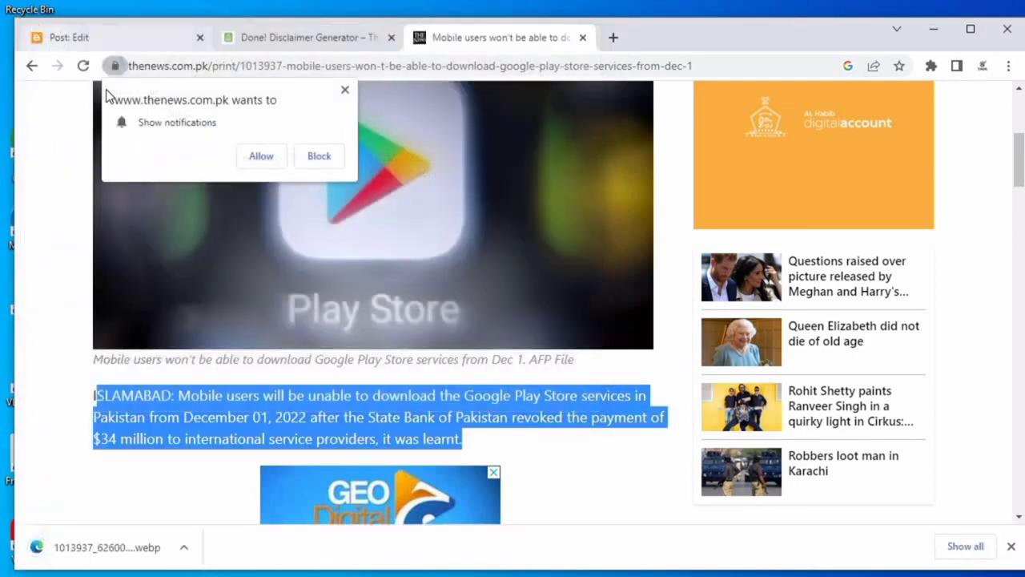
Insert the downloaded image 1013937_6260032_google-play_akhbar into the post by uploading it from the computer.
left_click(36, 37)
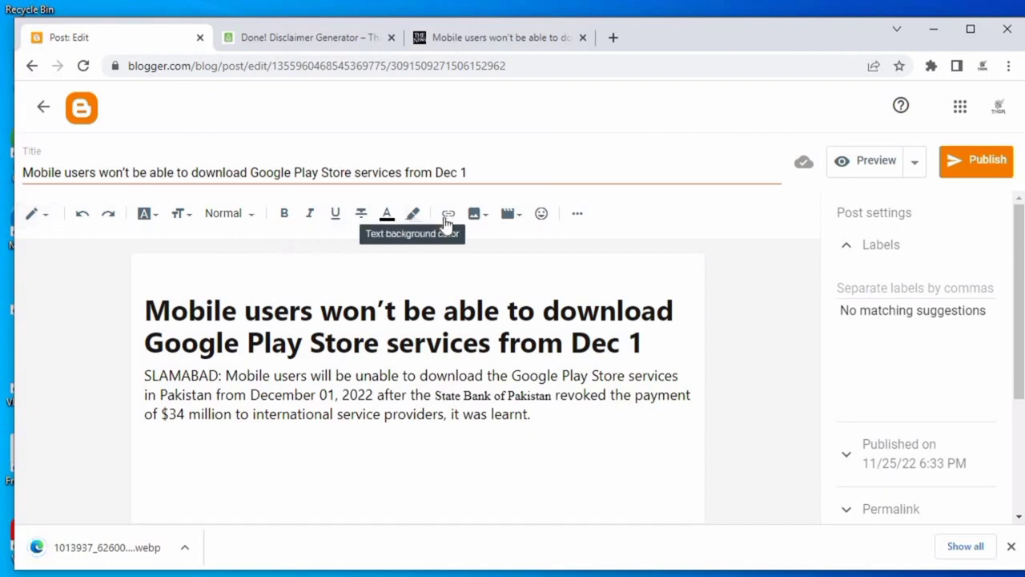
left_click(474, 213)
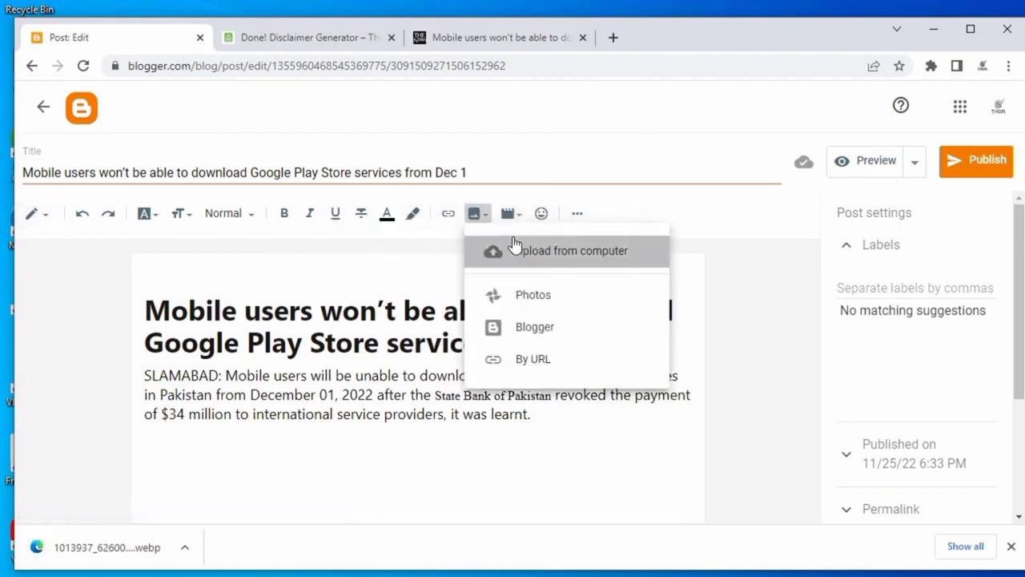
left_click(515, 248)
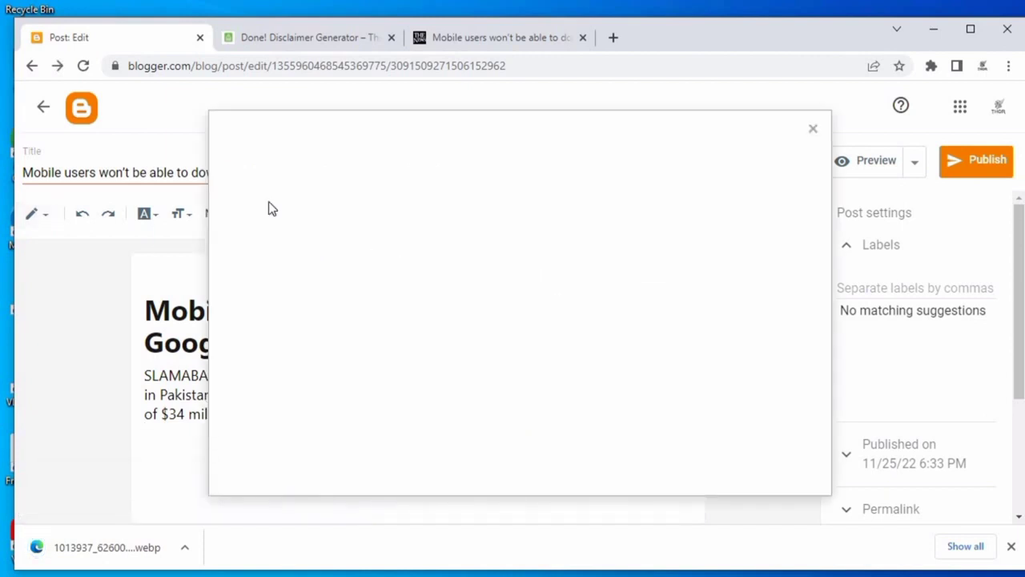
left_click(258, 224)
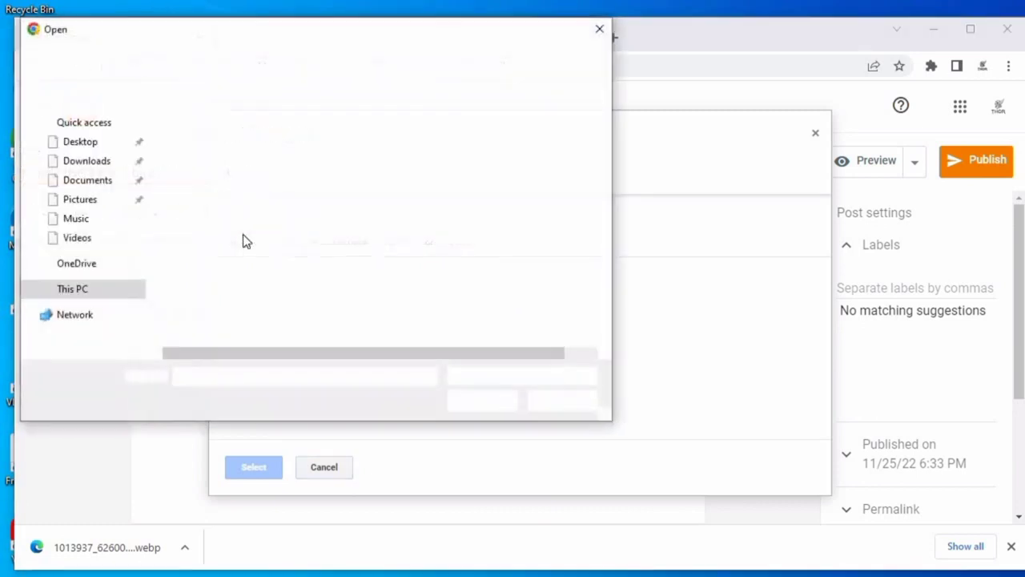
left_click(84, 163)
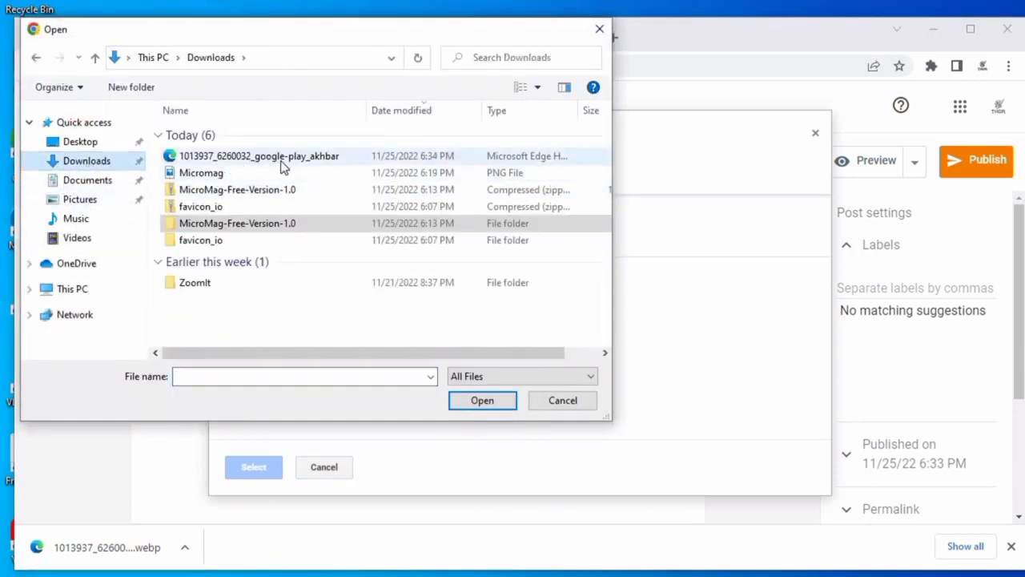
left_click(287, 158)
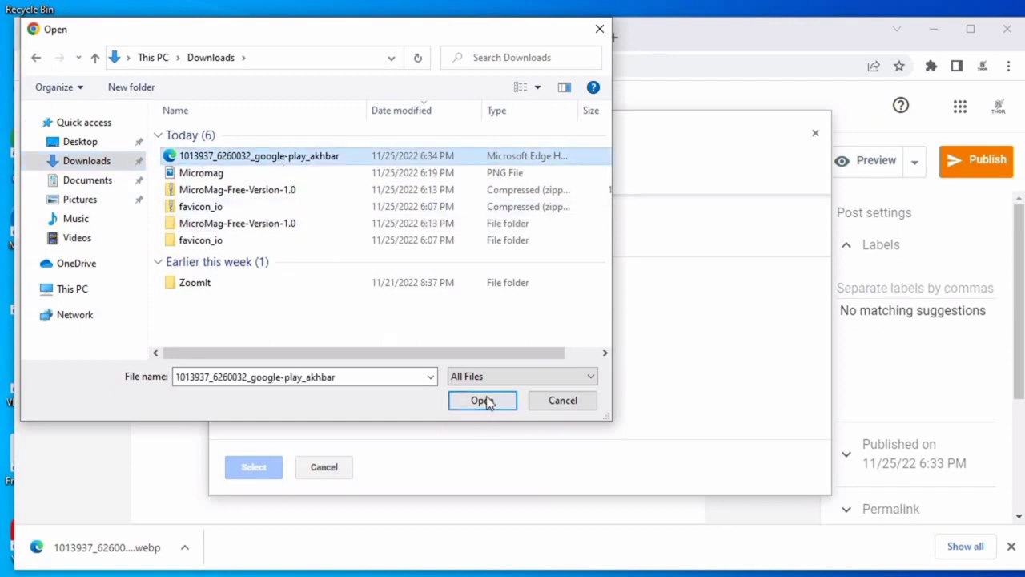
left_click(484, 401)
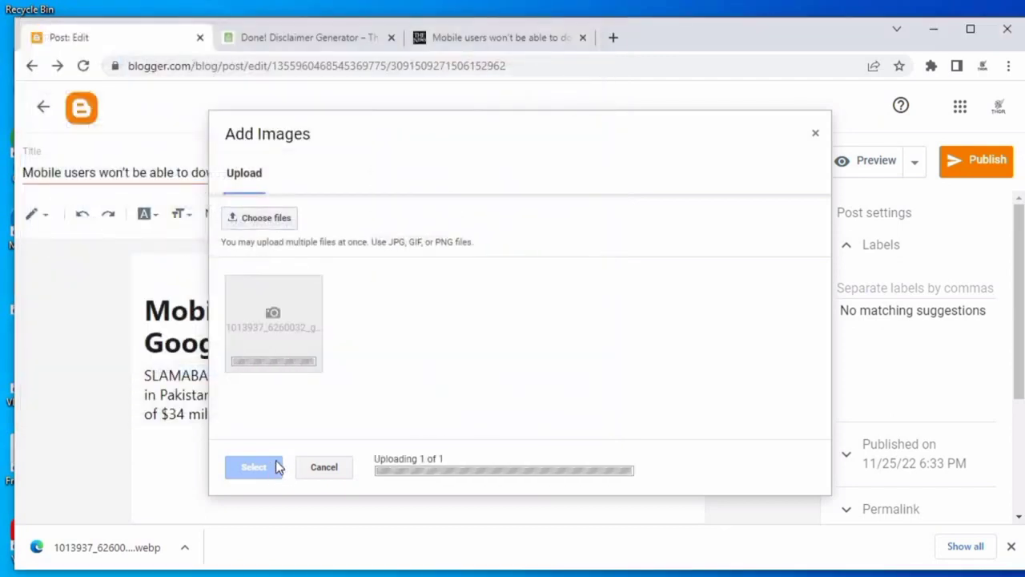
left_click(275, 467)
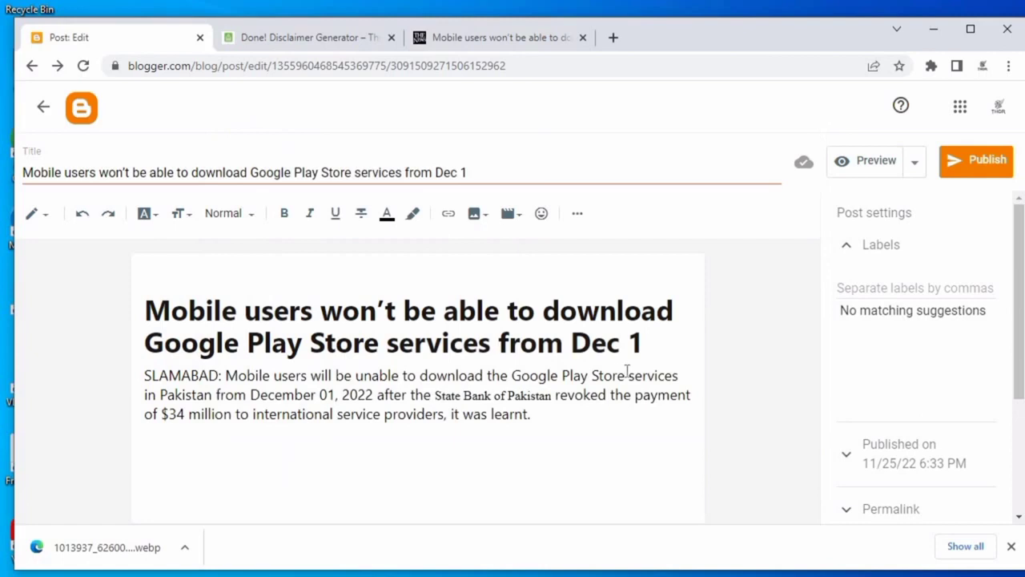
Set the inserted image's size to Large.
left_click(448, 403)
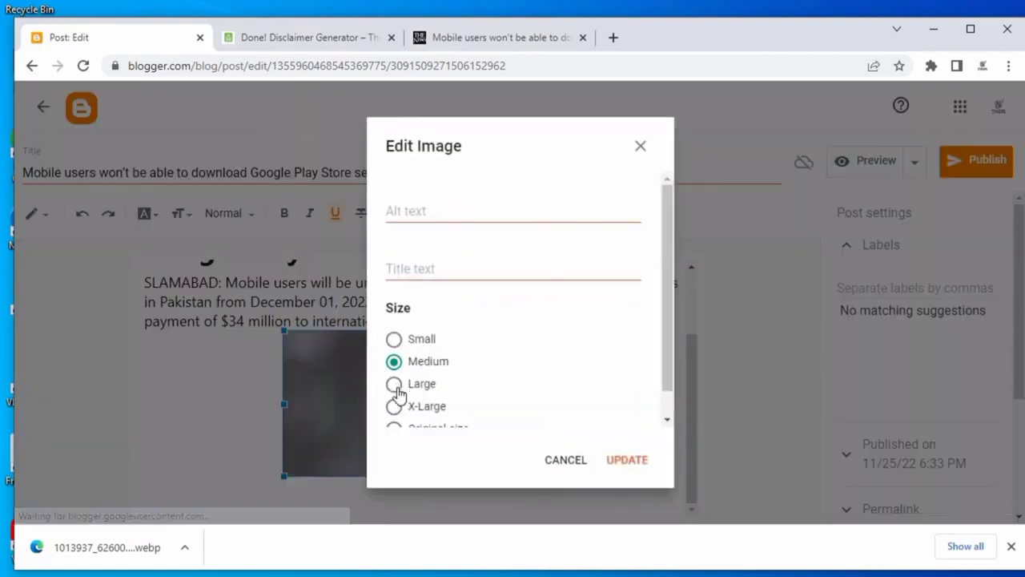
left_click(394, 385)
left_click(633, 459)
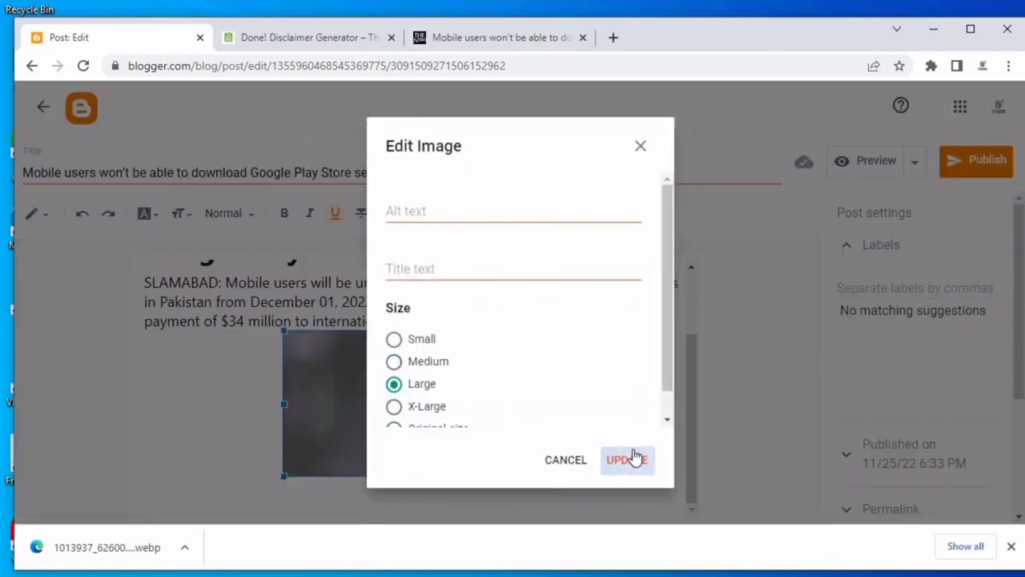
left_click(627, 420)
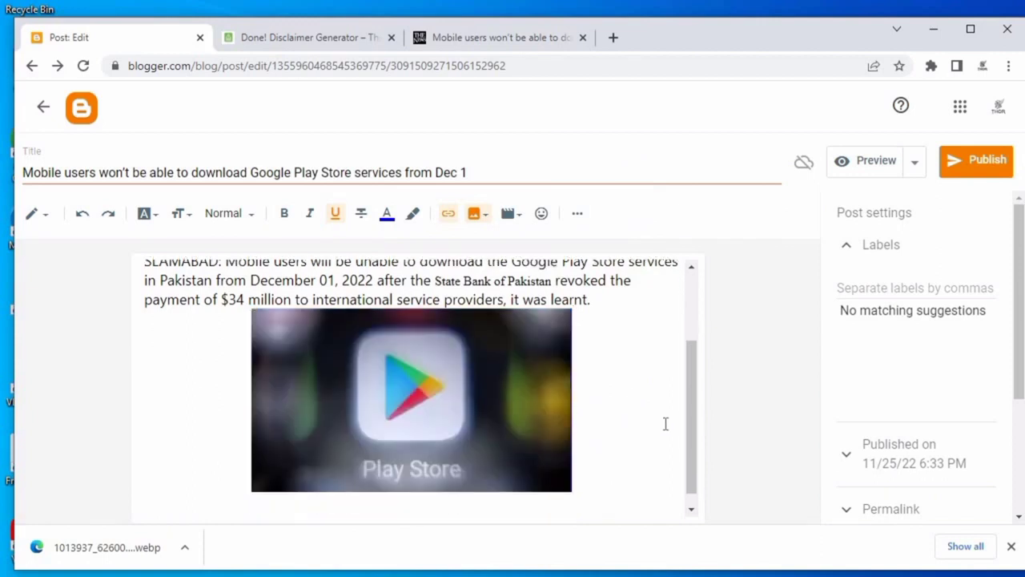
Leave the editor to view the blog's home page, then reopen the draft post for editing.
left_click(913, 289)
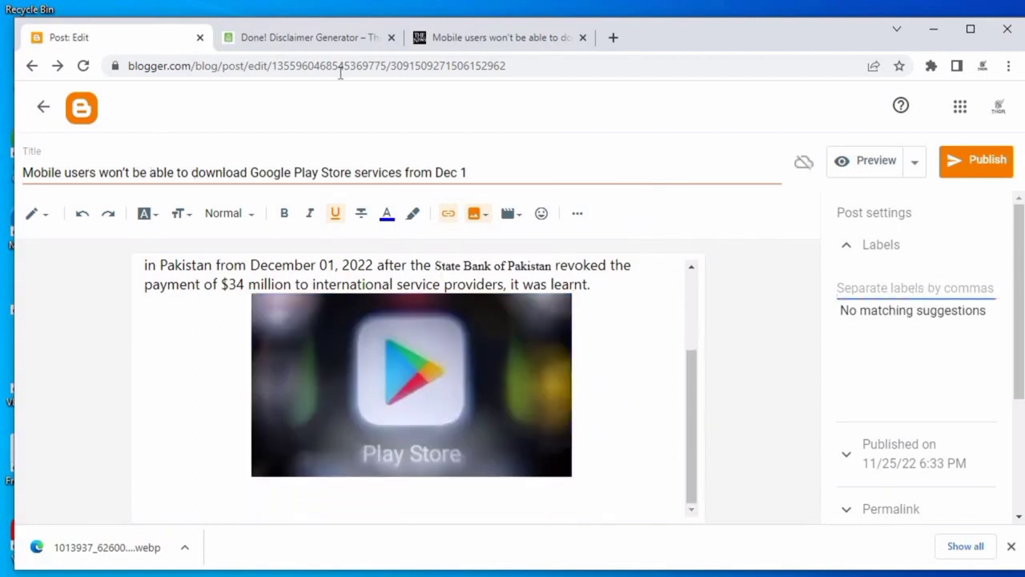
left_click(43, 106)
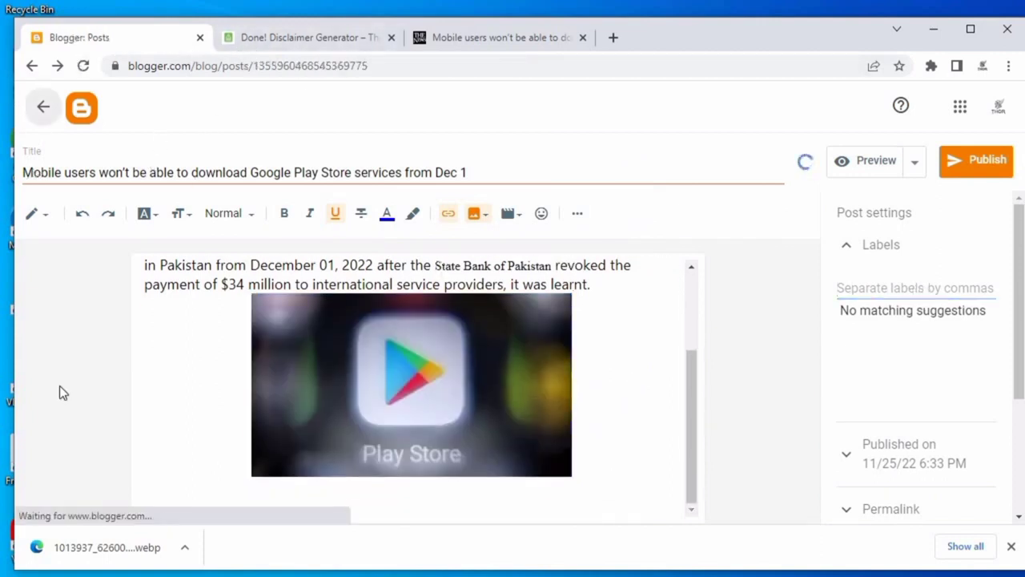
scroll(94, 439, "down", 3)
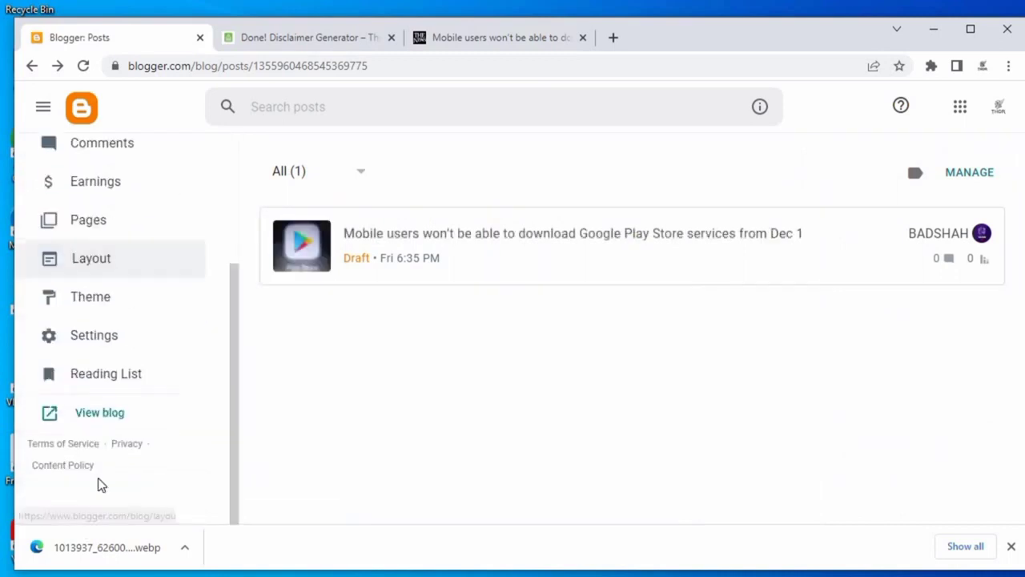
left_click(80, 415)
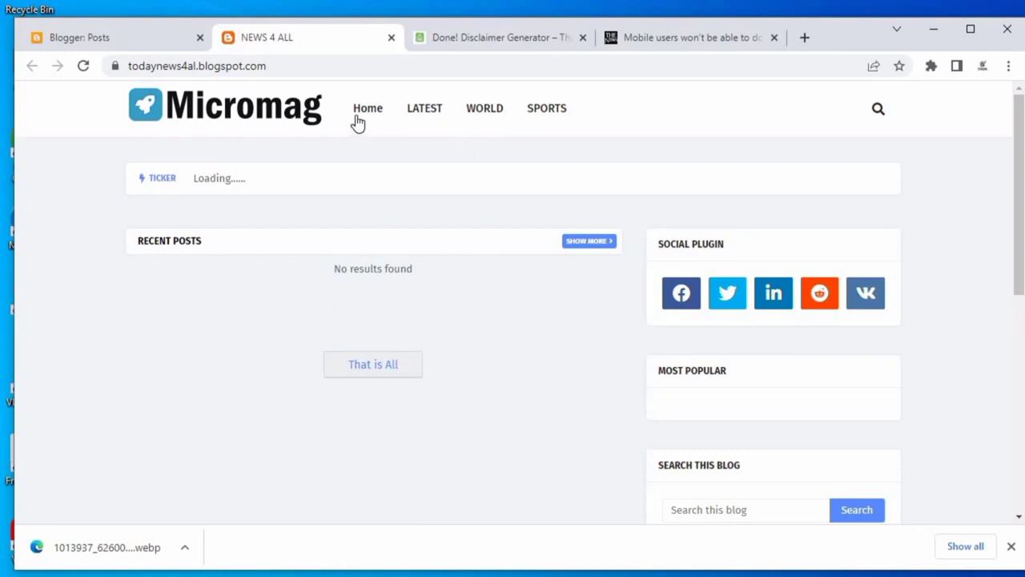
left_click(98, 41)
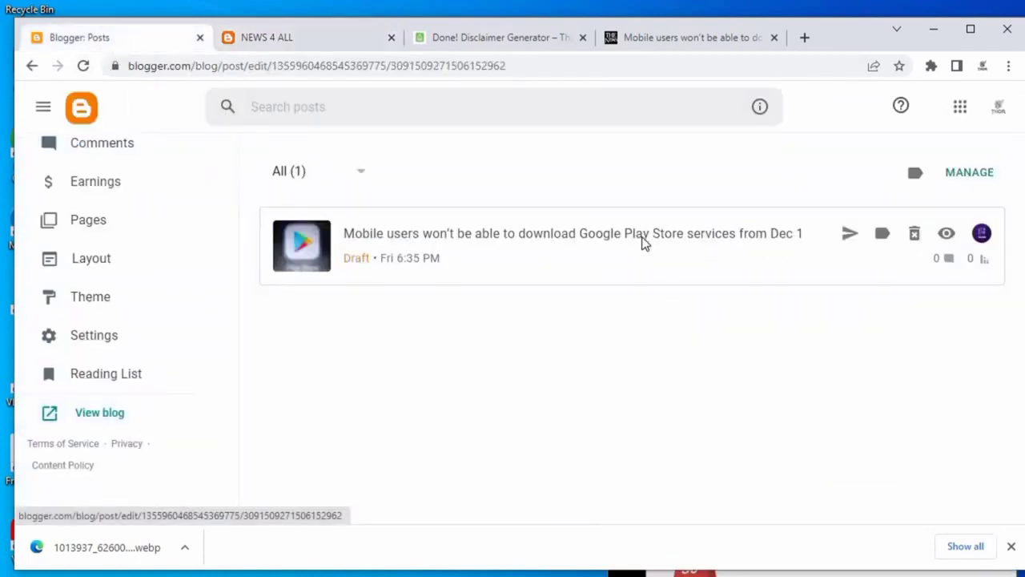
left_click(646, 238)
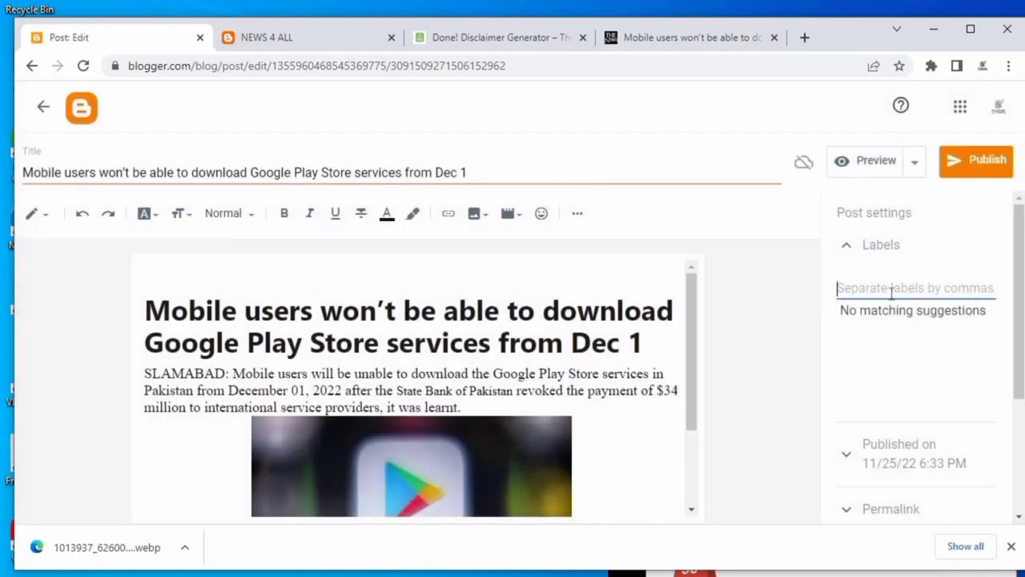
Add the labels LATEST, WORLD and recent to the post, checking the blog's menu names.
type("LATEST<")
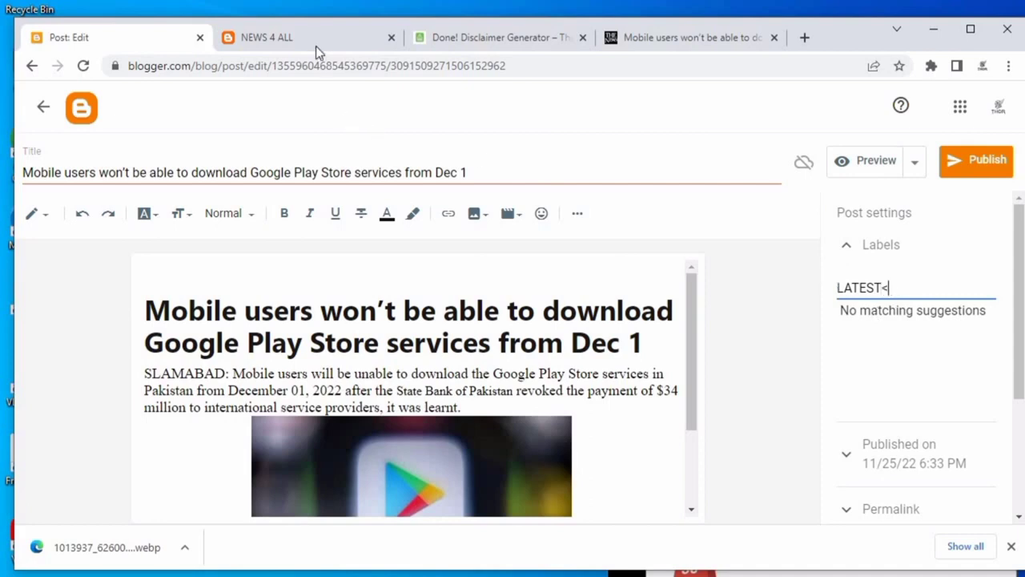
left_click(316, 45)
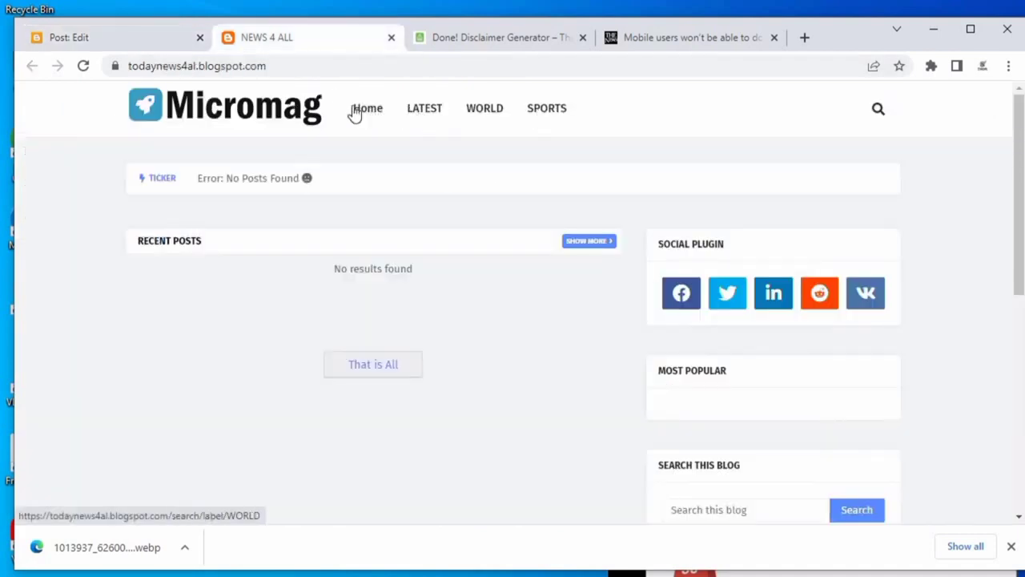
left_click(87, 37)
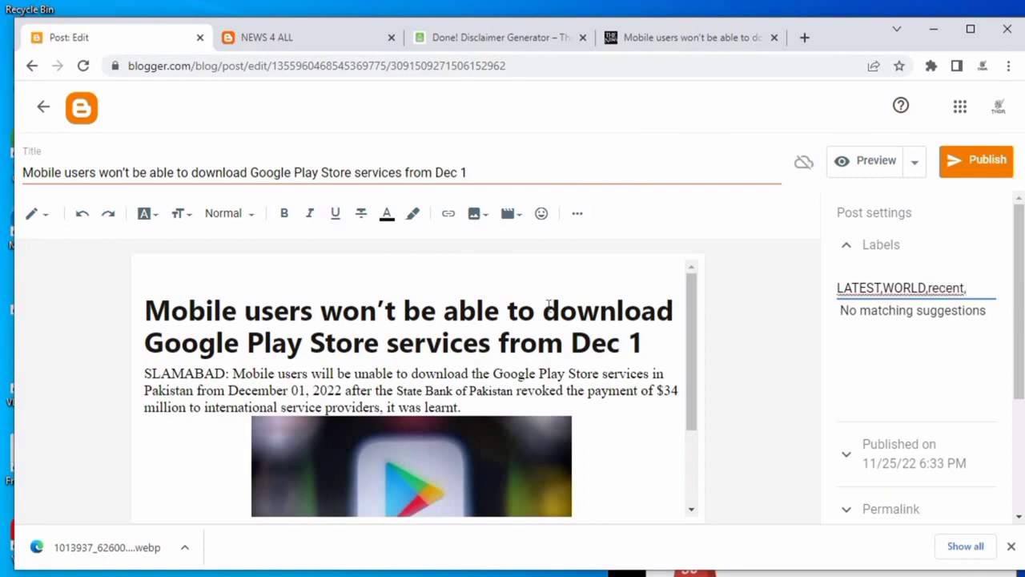
Open the post's Permalink settings and examine the automatic permalink address.
scroll(985, 393, "down", 2)
scroll(915, 352, "down", 2)
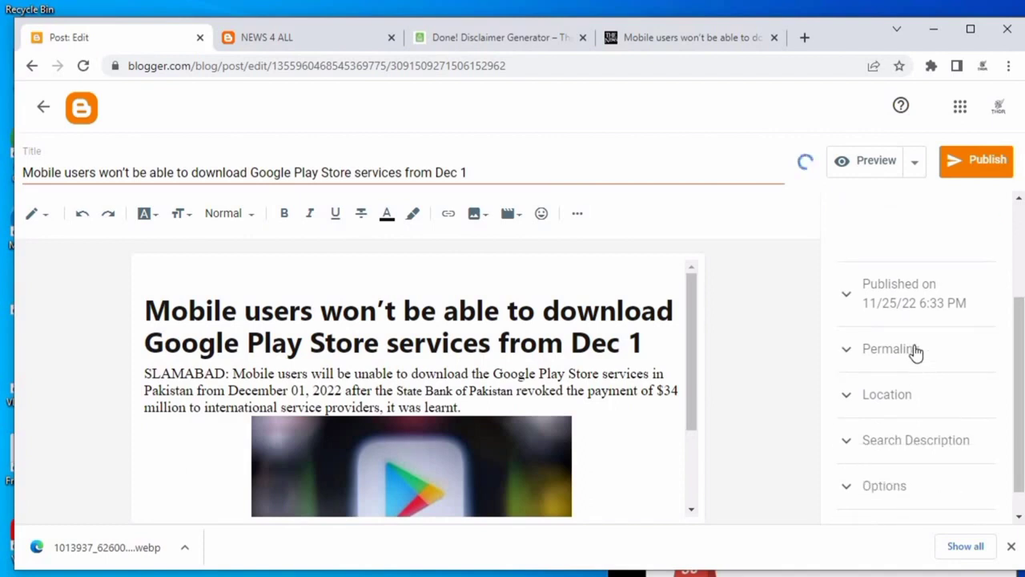
scroll(913, 359, "up", 3)
left_click(913, 359)
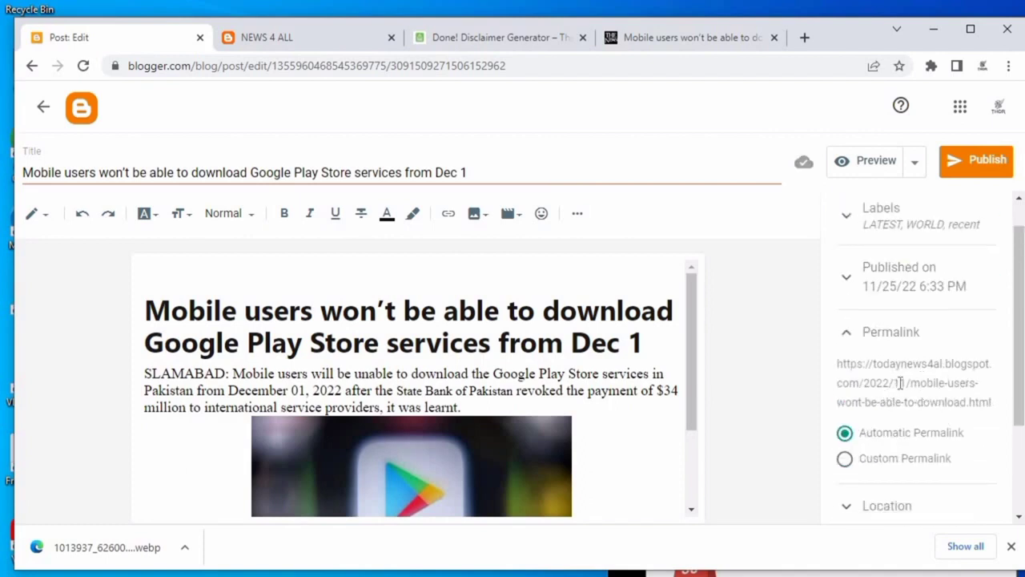
left_click_drag(911, 383, 992, 402)
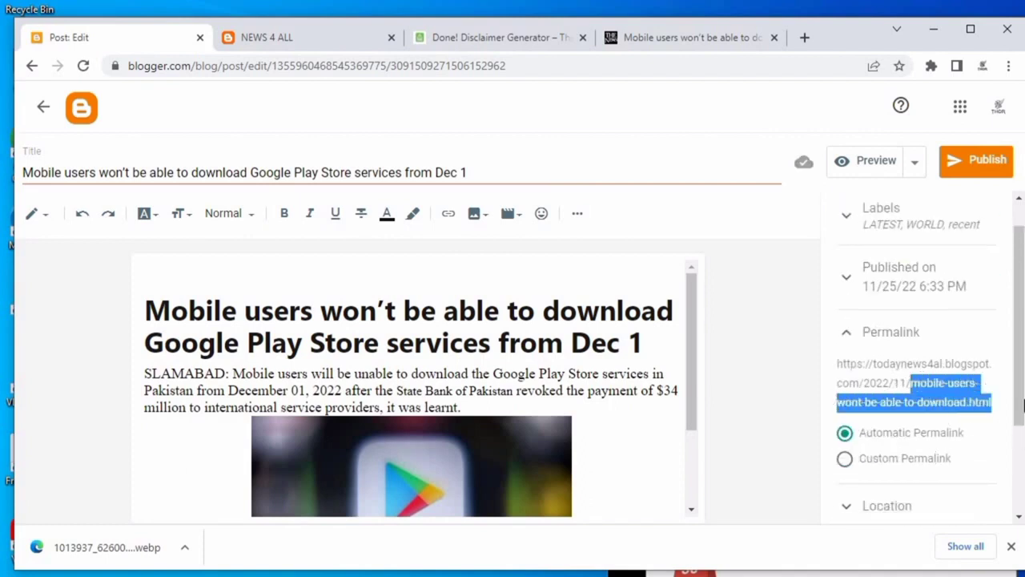
Set the post's search description to the full post title by copying it from the title field.
scroll(961, 400, "down", 3)
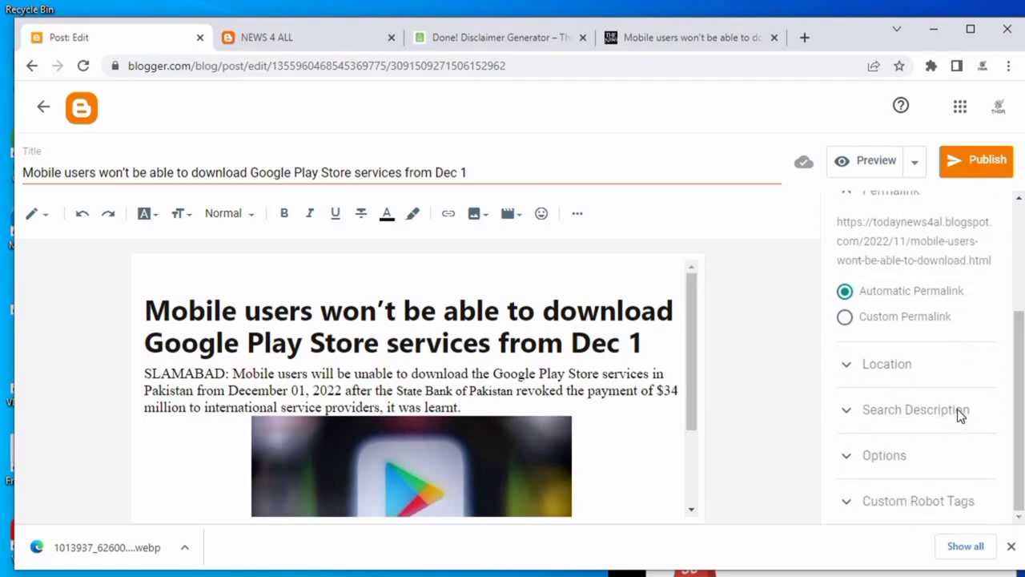
left_click(959, 410)
left_click(896, 448)
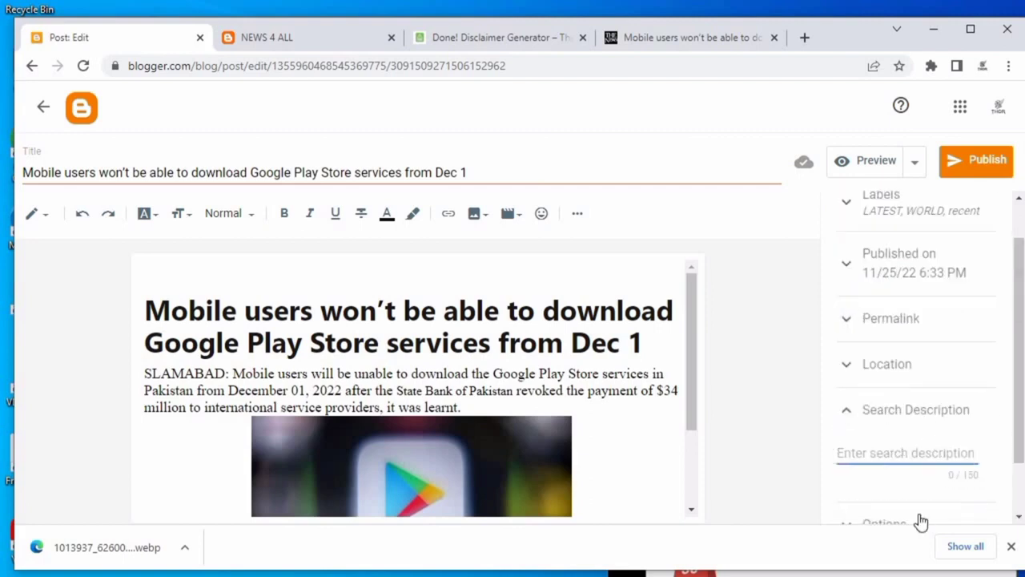
triple_click(125, 172)
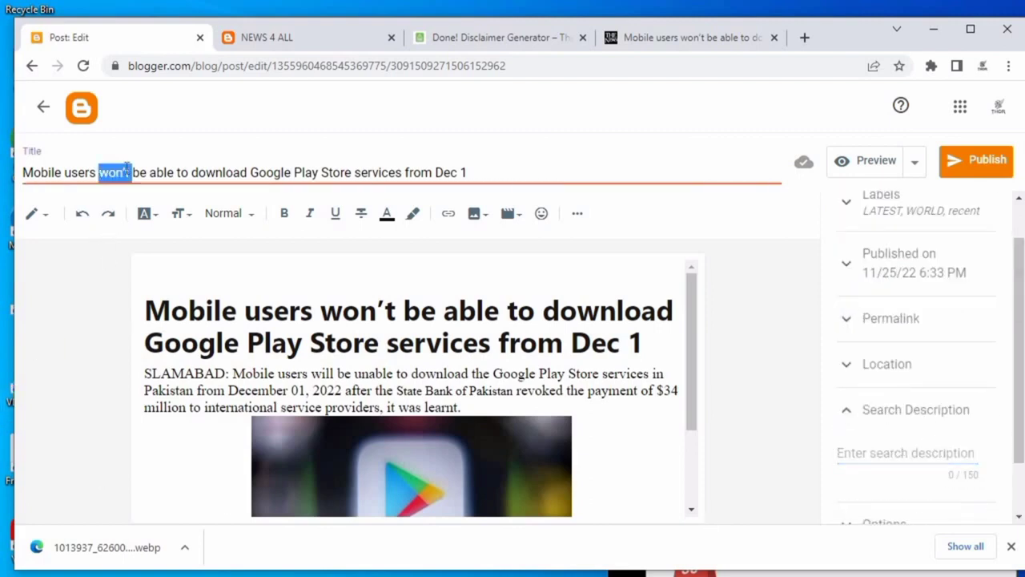
right_click(128, 171)
left_click(185, 229)
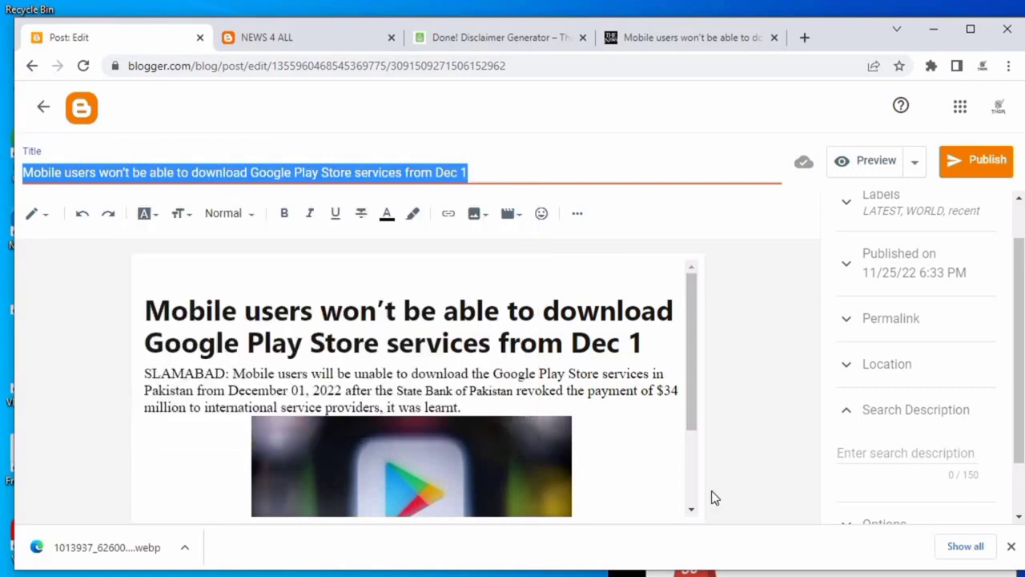
left_click(853, 456)
right_click(854, 457)
left_click(849, 305)
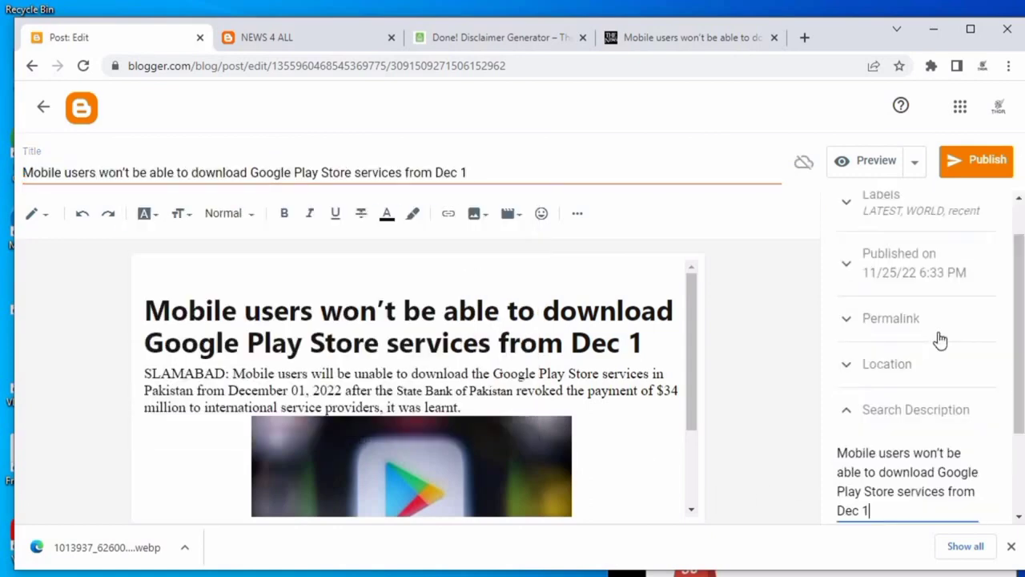
Publish the post and confirm publishing.
scroll(984, 418, "down", 2)
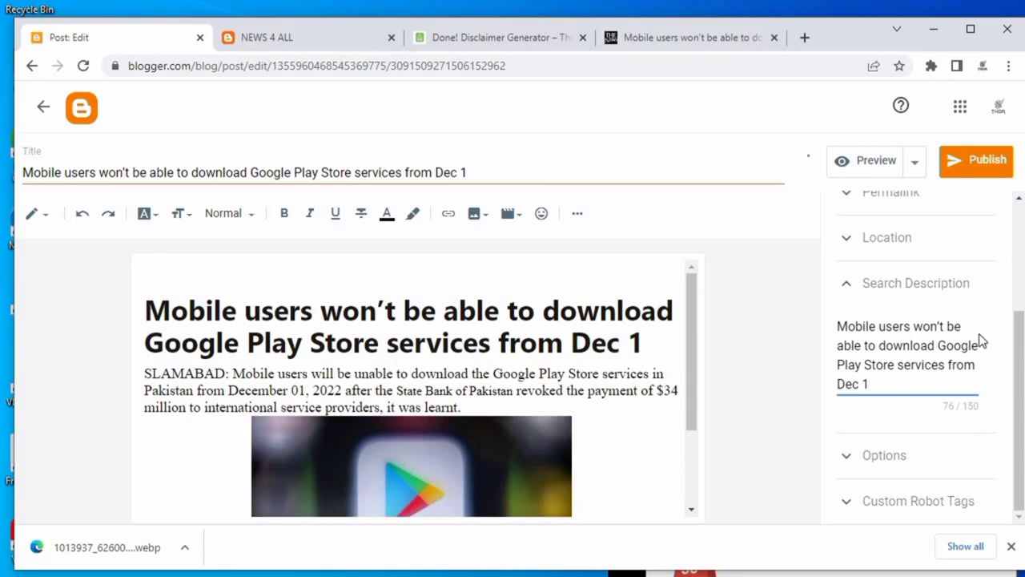
left_click(969, 165)
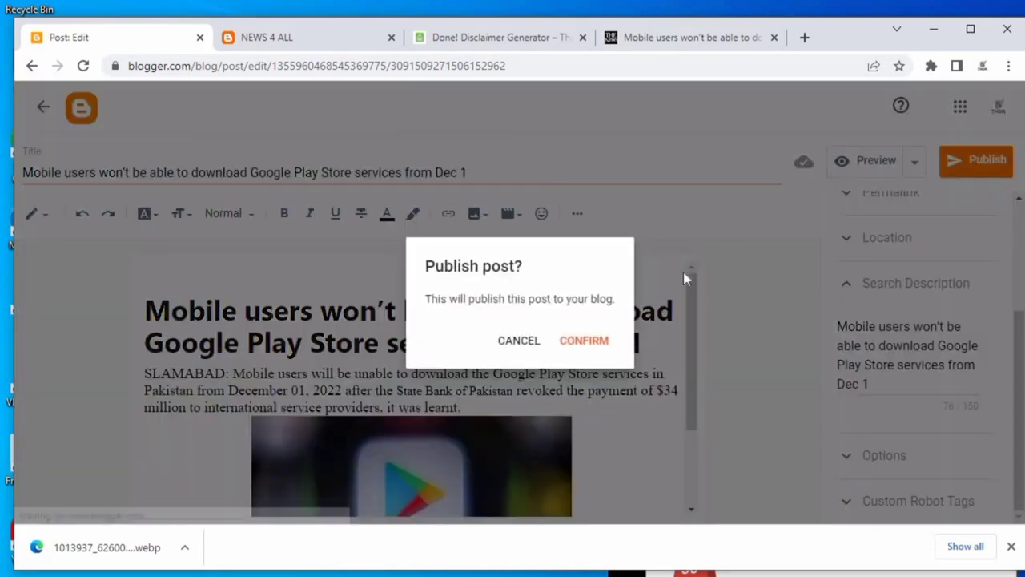
left_click(601, 336)
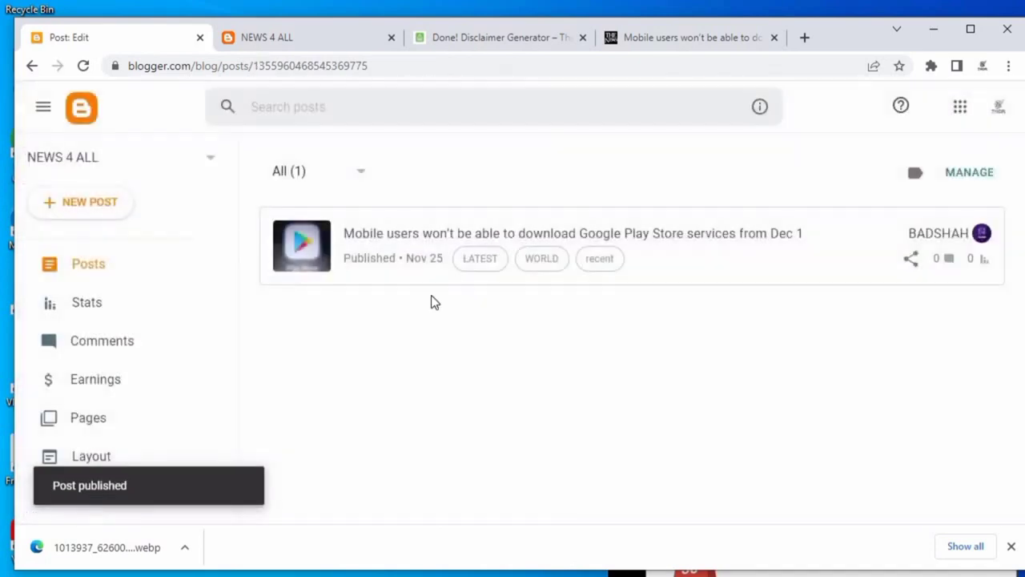
Open the live blog and inspect the published post on the home page.
scroll(142, 429, "down", 3)
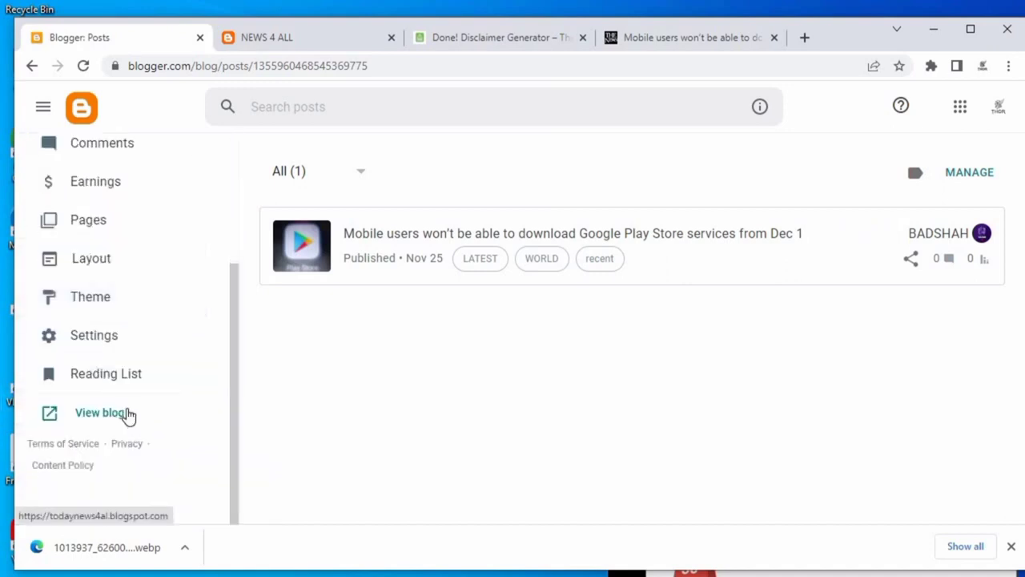
left_click(101, 413)
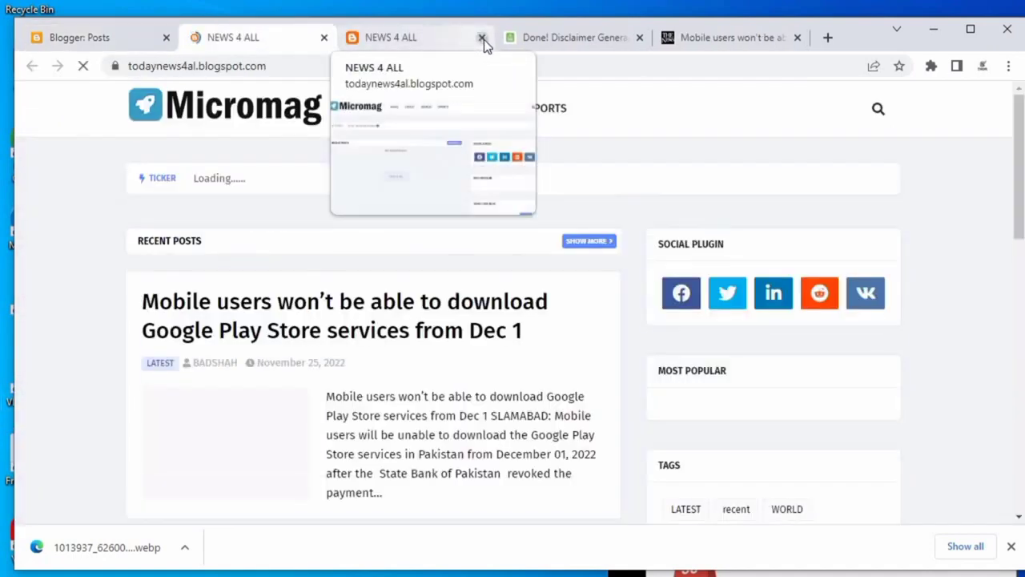
scroll(1019, 210, "down", 2)
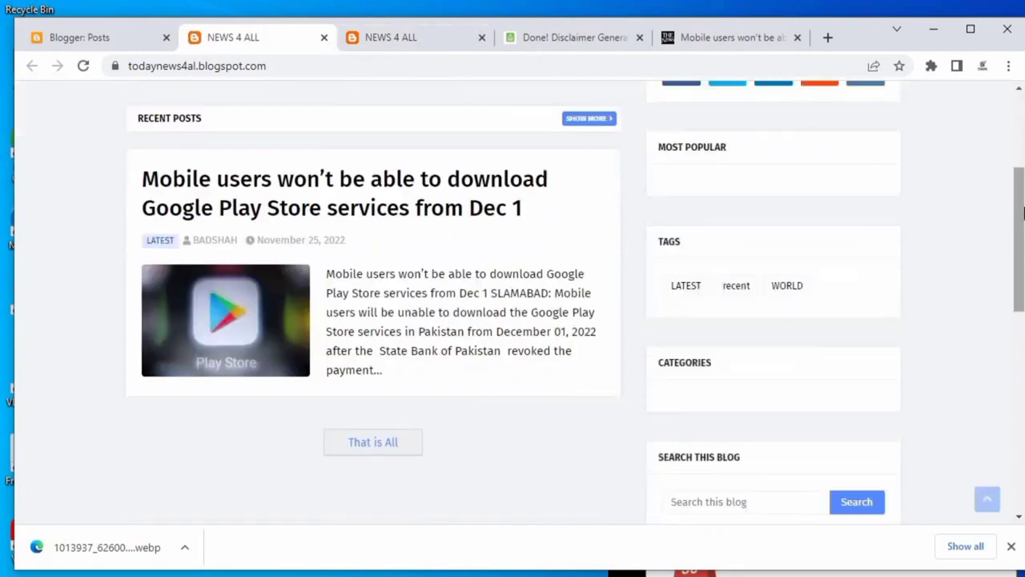
left_click_drag(1023, 213, 1024, 166)
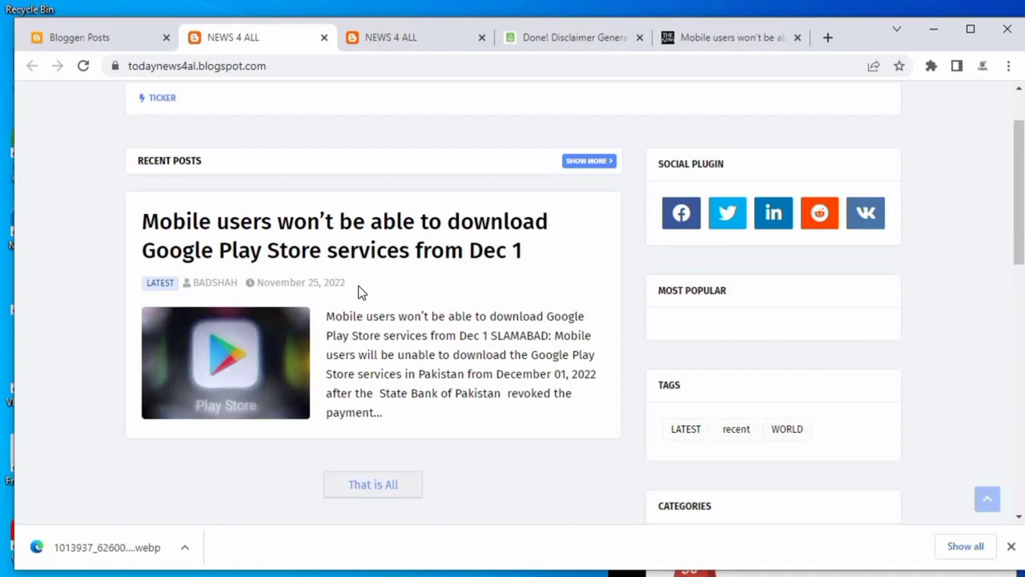
scroll(385, 296, "up", 1)
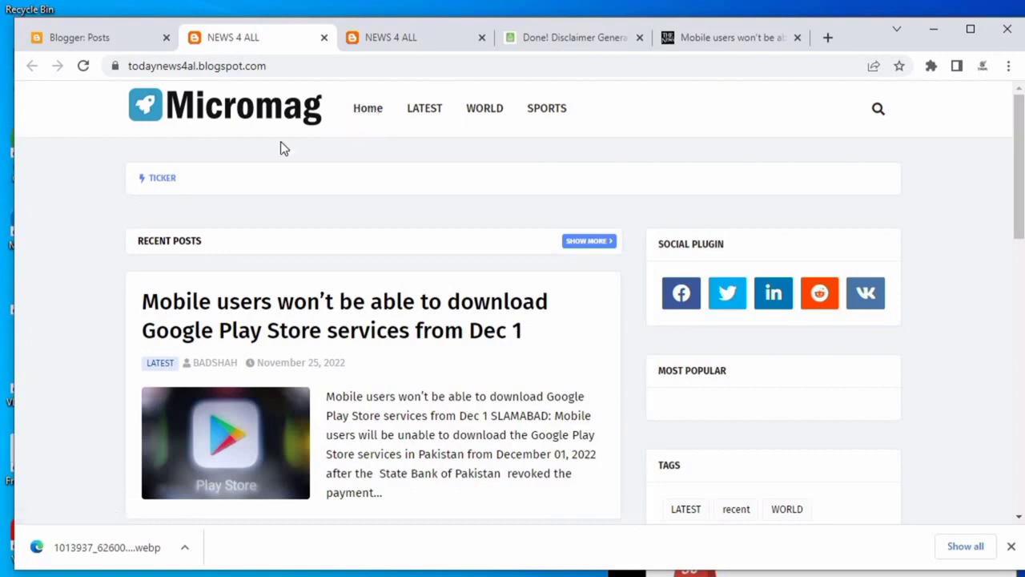
Open the Home, LATEST and WORLD menu pages to check the post appears under each label.
left_click(369, 112)
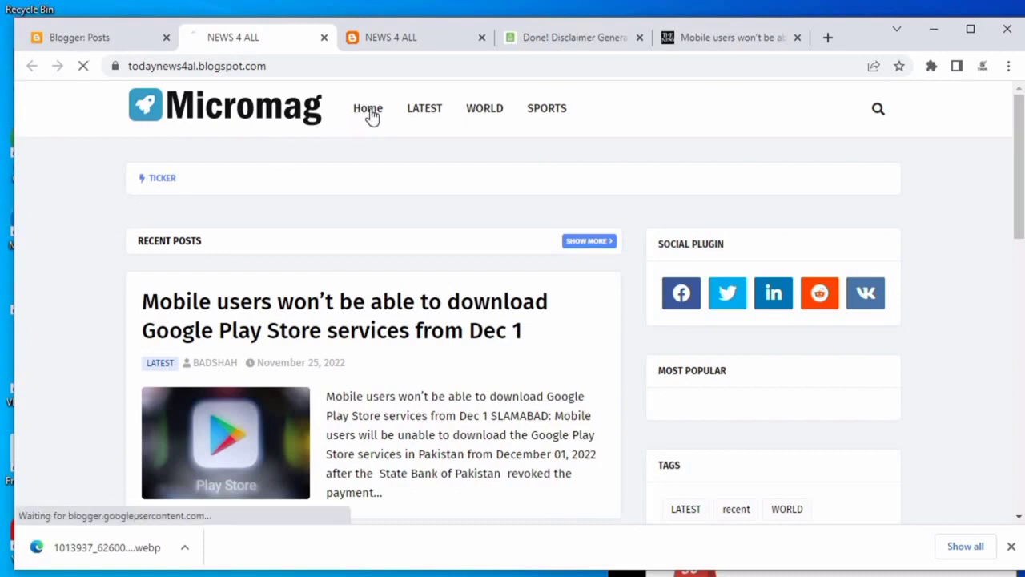
left_click(426, 117)
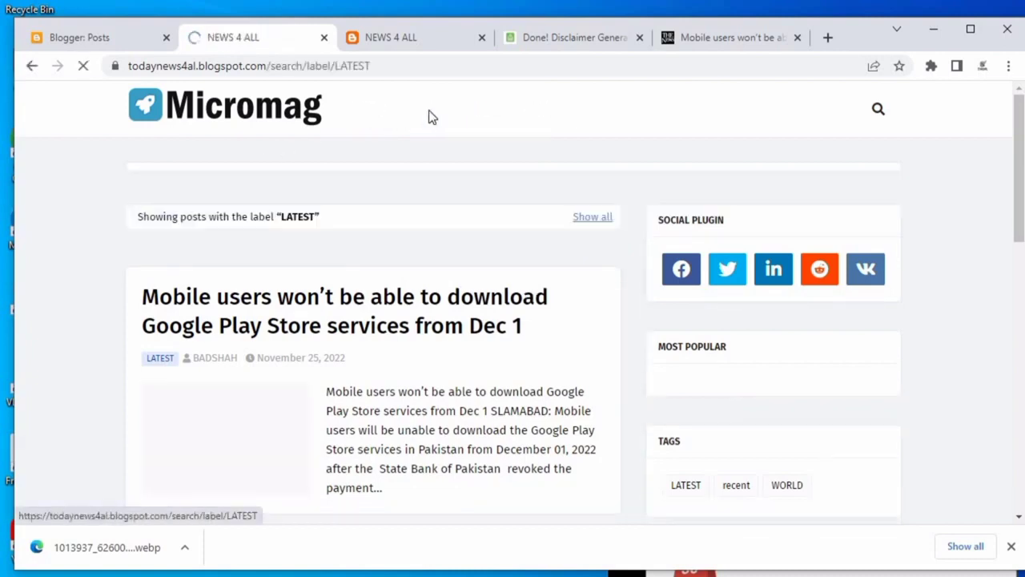
left_click(479, 115)
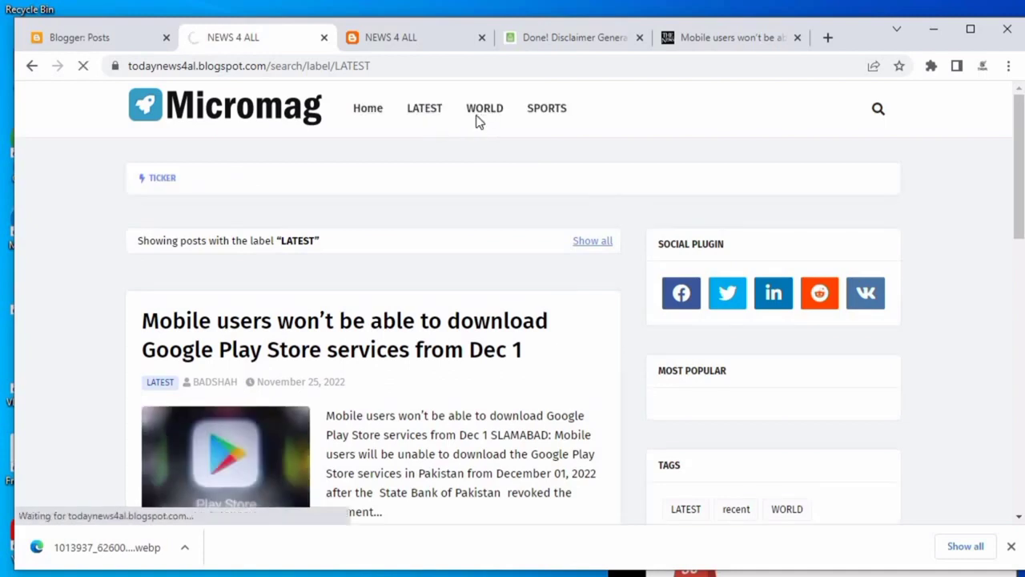
scroll(310, 299, "down", 2)
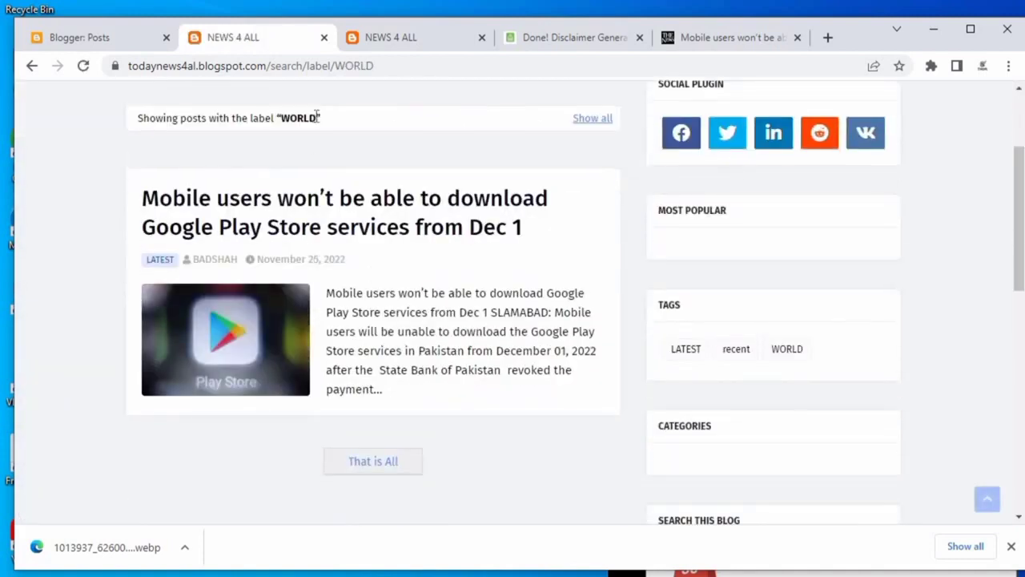
left_click_drag(319, 117, 242, 117)
scroll(497, 373, "down", 7)
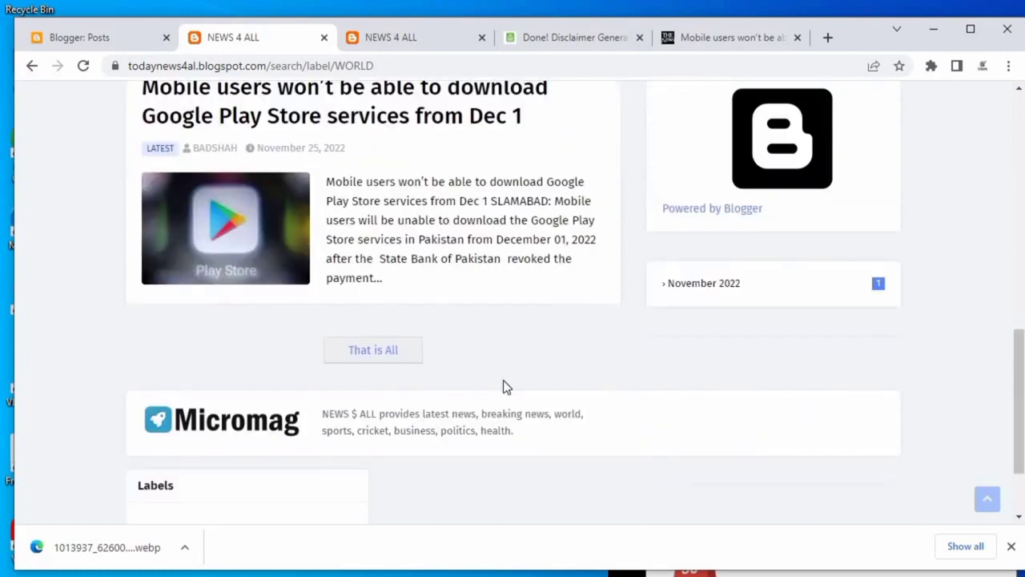
scroll(503, 386, "down", 2)
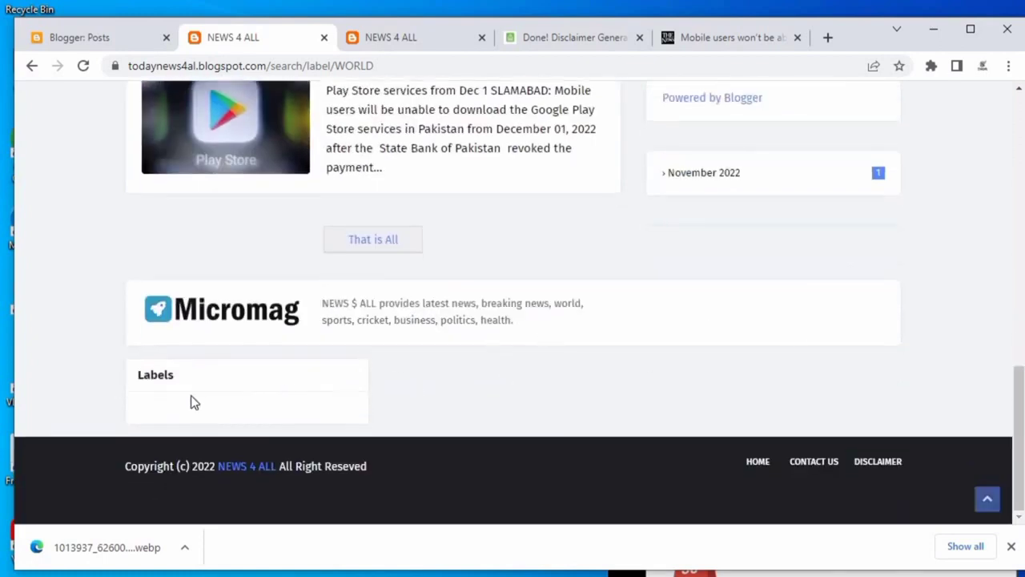
left_click(29, 67)
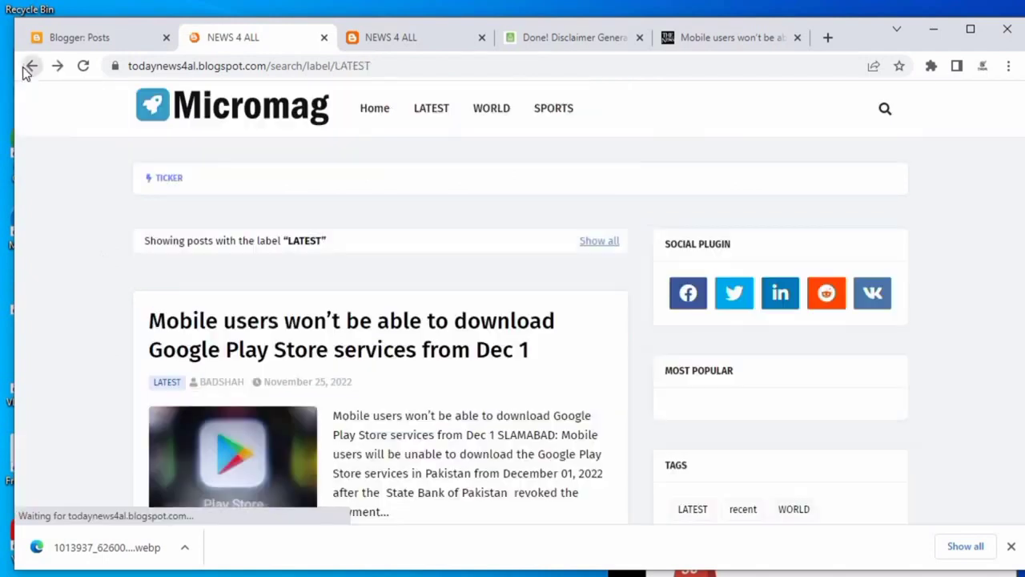
scroll(732, 286, "down", 1)
scroll(665, 261, "up", 1)
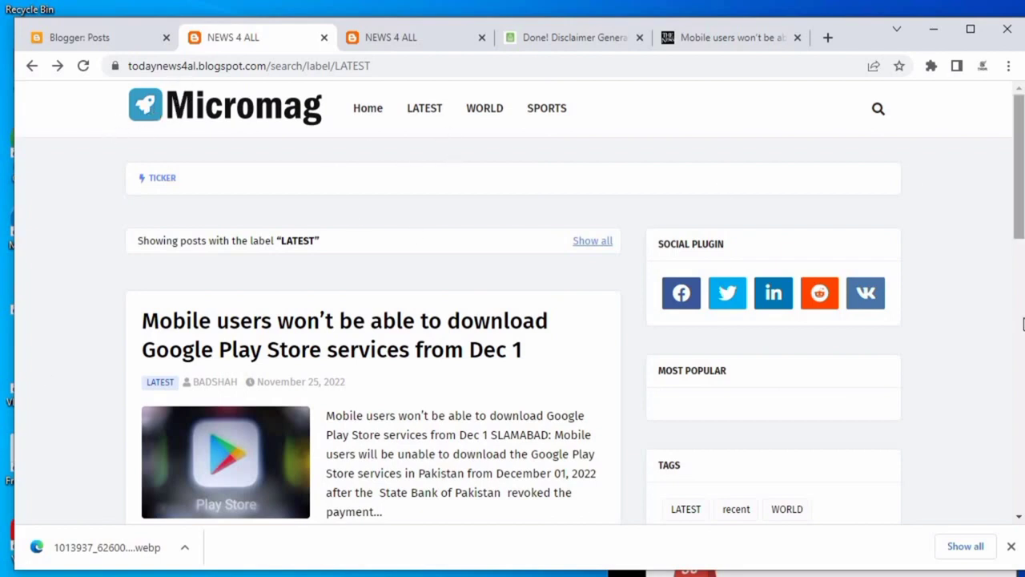
Return to the dashboard, open the blog's Settings and browse the privacy and publishing options.
left_click(81, 38)
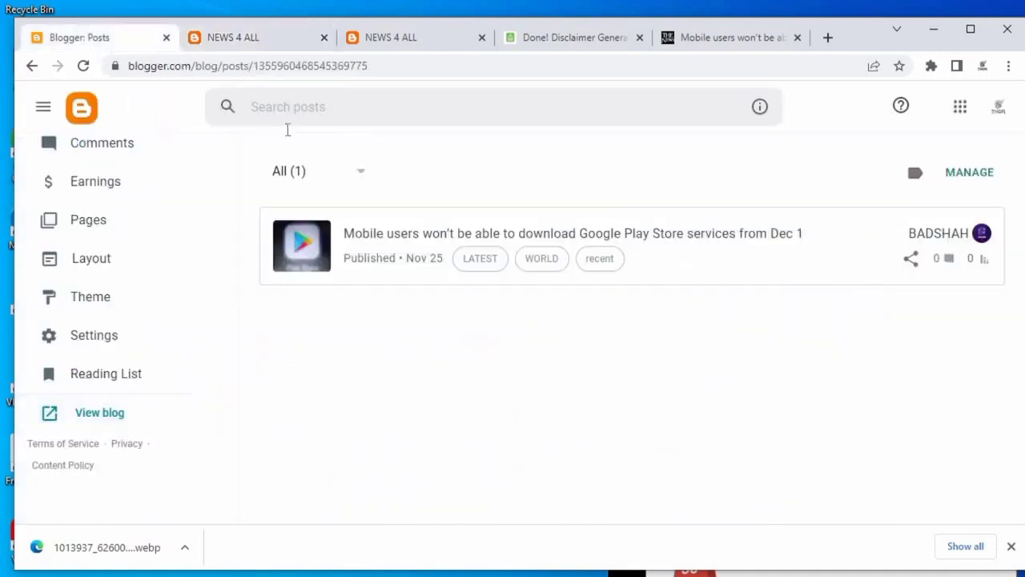
left_click(114, 338)
scroll(383, 333, "down", 3)
scroll(340, 343, "down", 3)
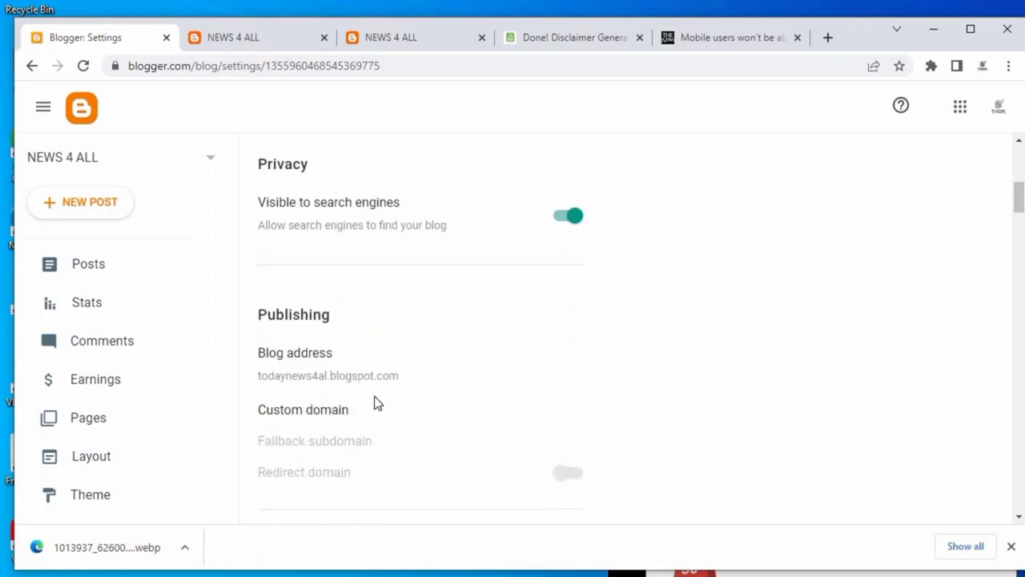
scroll(373, 400, "down", 1)
scroll(438, 394, "up", 3)
scroll(270, 289, "up", 1)
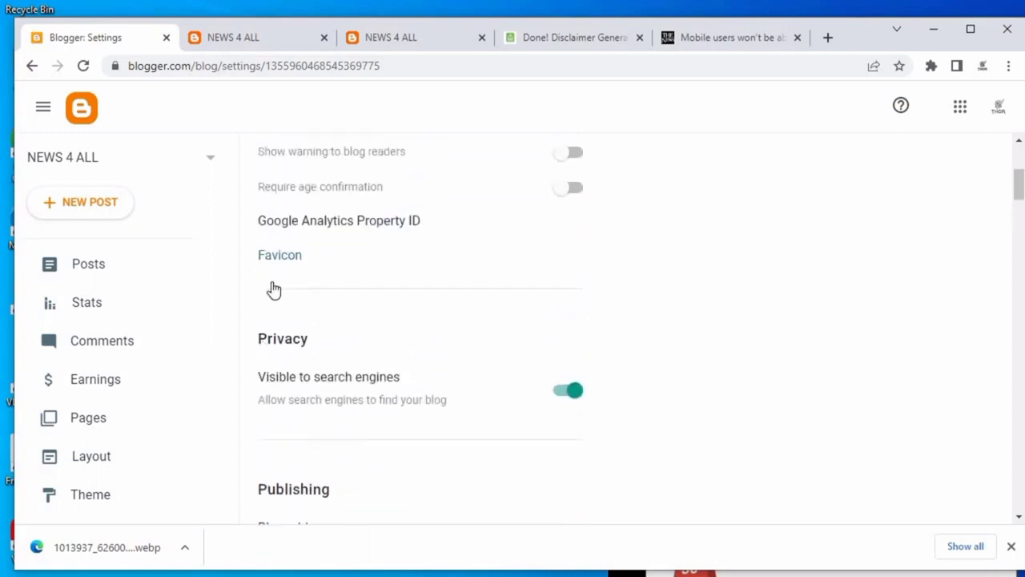